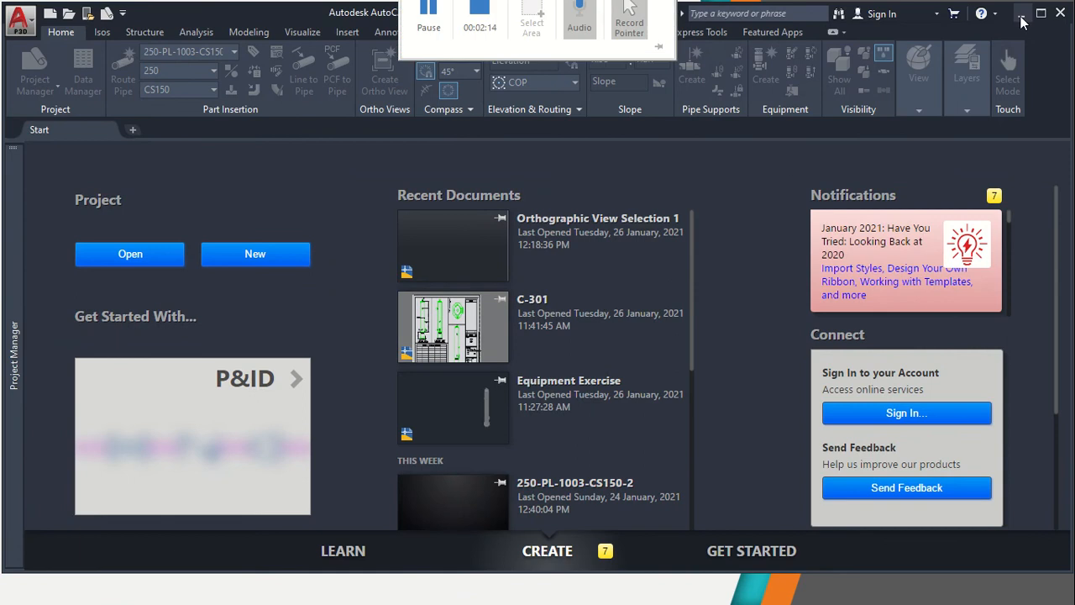
Start a new project in the Project Setup Wizard and name it 3D Plant Drawing, with no description.
{"action": "left_click", "coordinate": [1040, 13]}
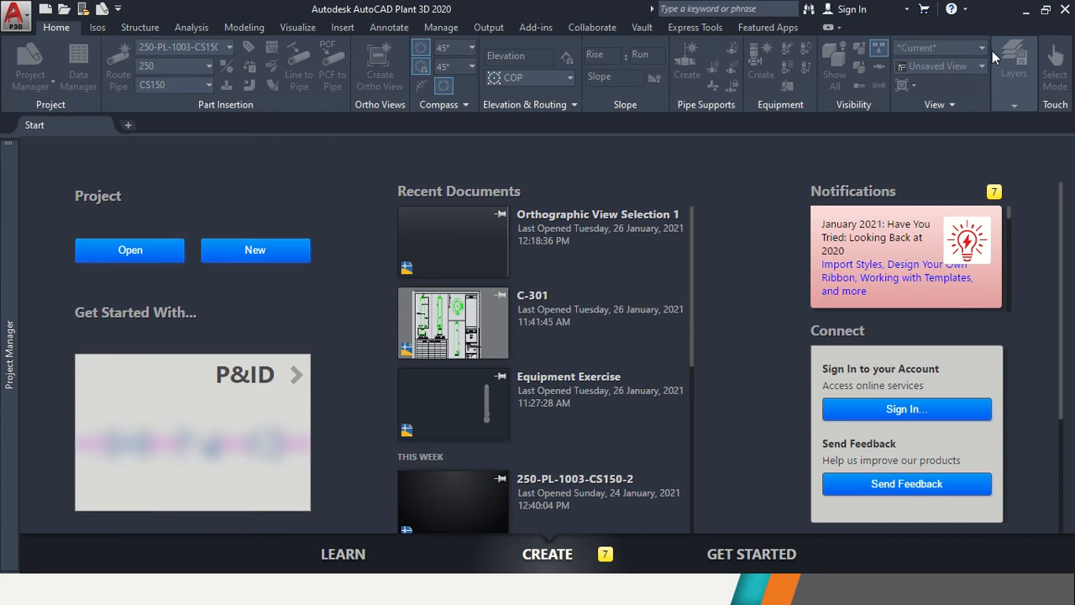
{"action": "mouse_move", "coordinate": [2, 231]}
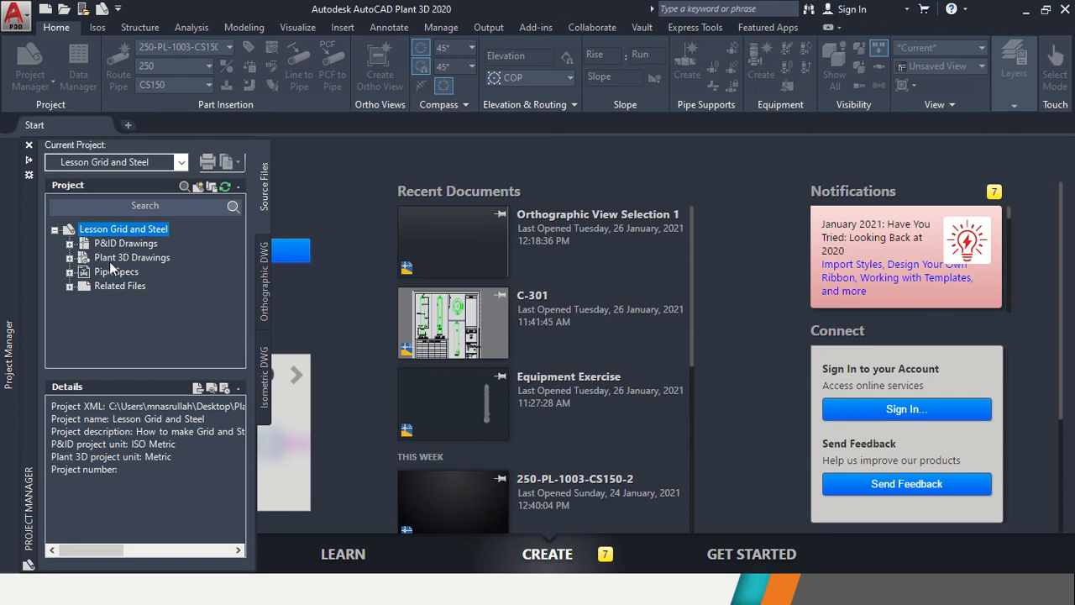
{"action": "left_click", "coordinate": [182, 164]}
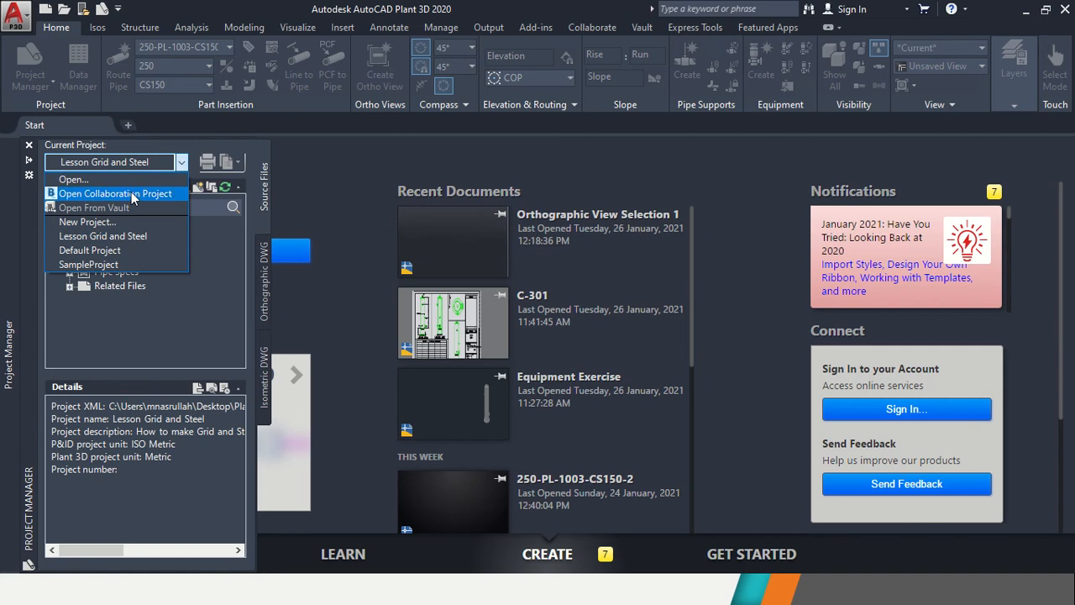
{"action": "left_click", "coordinate": [122, 226]}
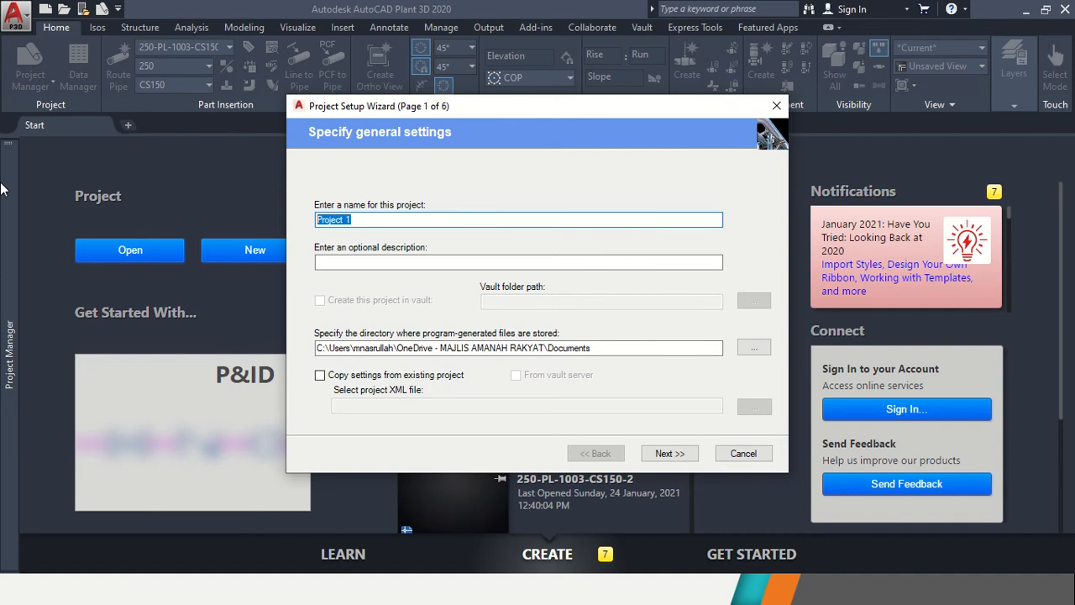
{"action": "type", "text": "Plant"}
{"action": "key", "text": "BackSpace"}
{"action": "key", "text": "BackSpace"}
{"action": "key", "text": "BackSpace"}
{"action": "key", "text": "BackSpace"}
{"action": "key", "text": "BackSpace"}
{"action": "type", "text": "3D p"}
{"action": "key", "text": "BackSpace"}
{"action": "type", "text": "Plant Drawing"}
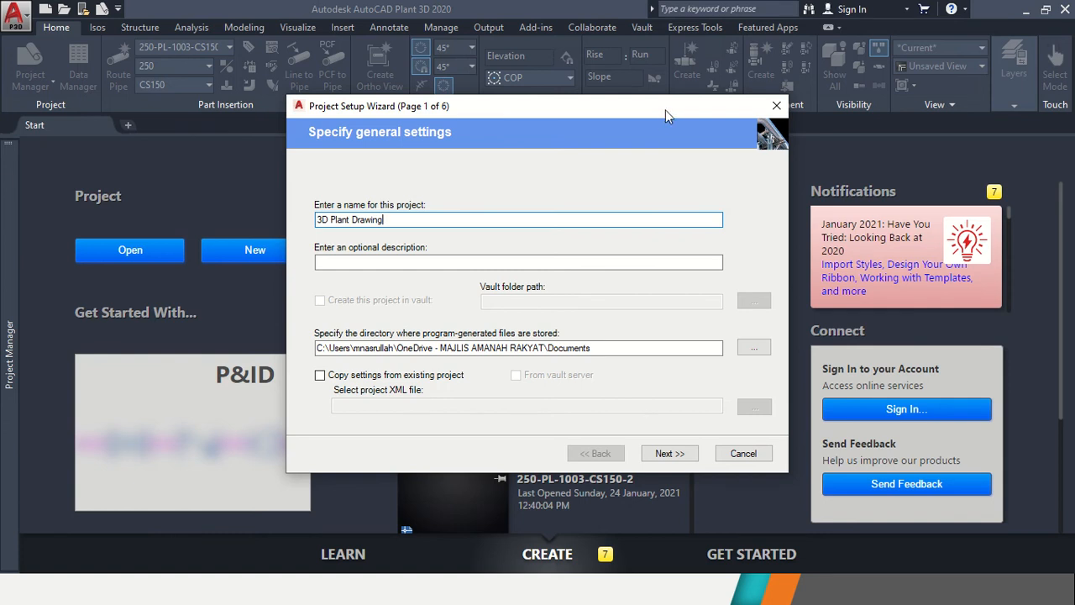
{"action": "left_click", "coordinate": [375, 264]}
{"action": "left_click", "coordinate": [380, 260]}
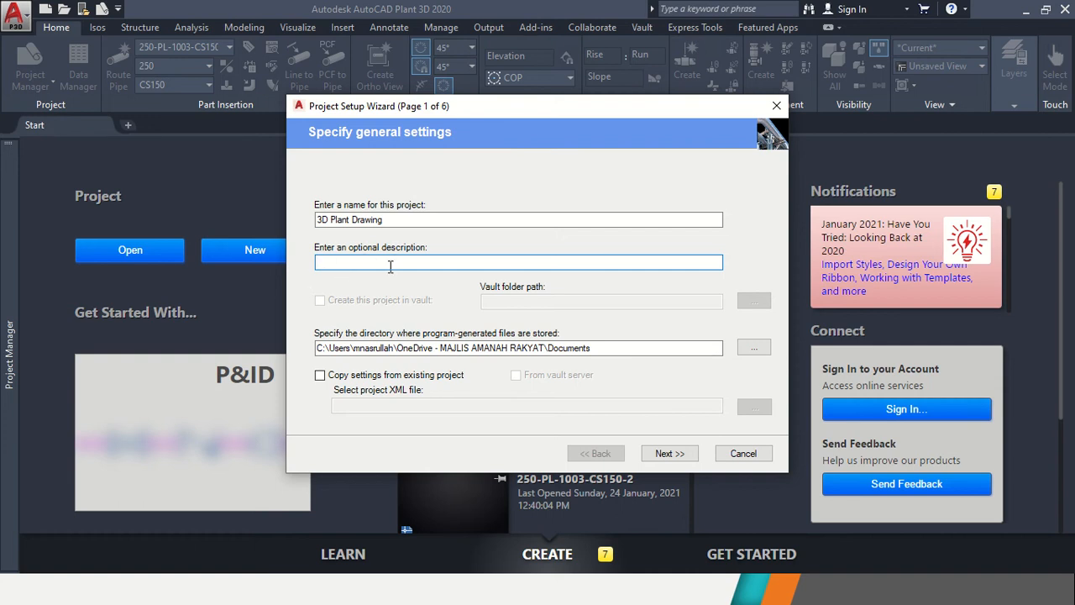
Set the directory for program-generated files to the Plant 3D Modelling folder on the desktop and proceed to the unit settings.
{"action": "left_click", "coordinate": [753, 348]}
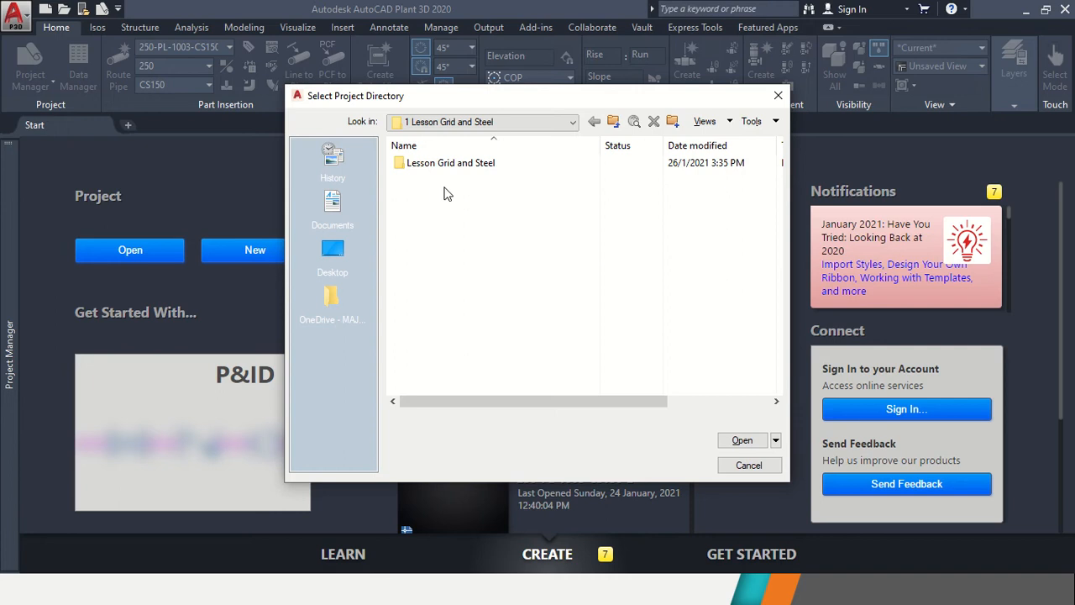
{"action": "left_click", "coordinate": [571, 122]}
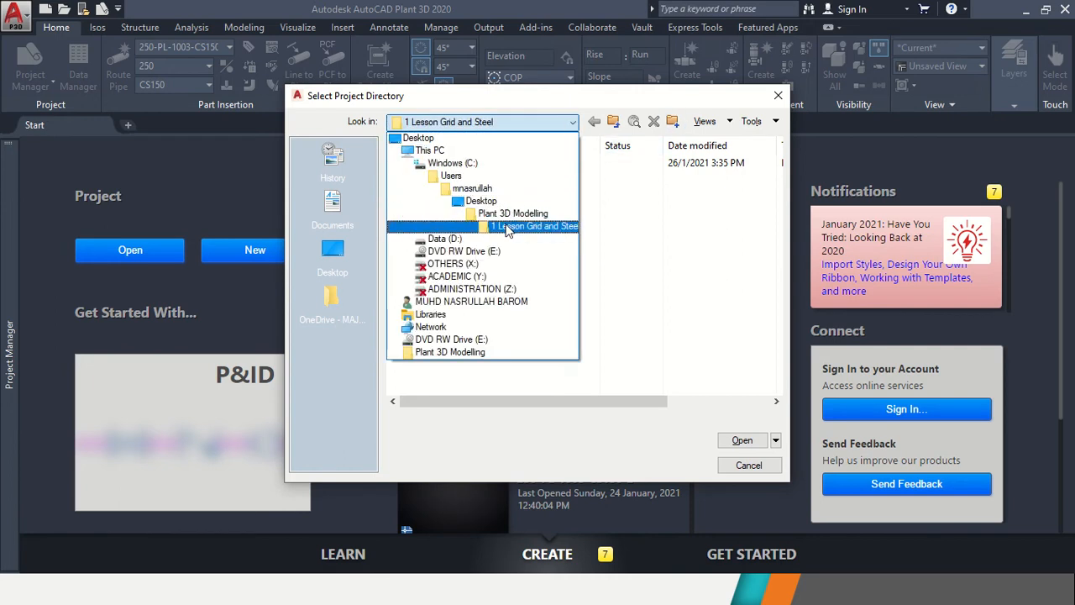
{"action": "left_click", "coordinate": [521, 215]}
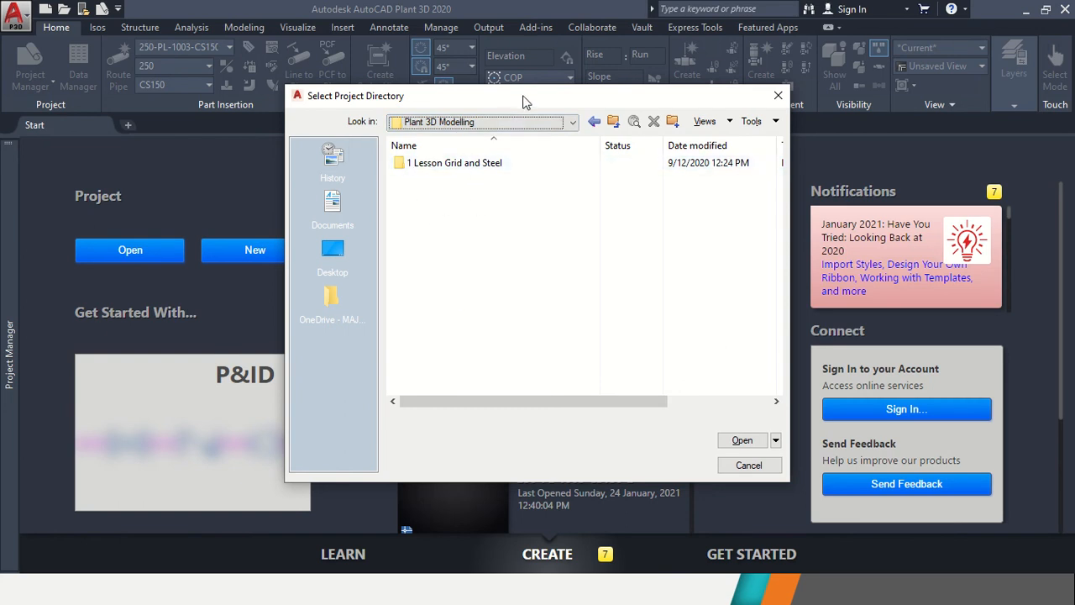
{"action": "left_click_drag", "start_coordinate": [527, 101], "coordinate": [618, 152]}
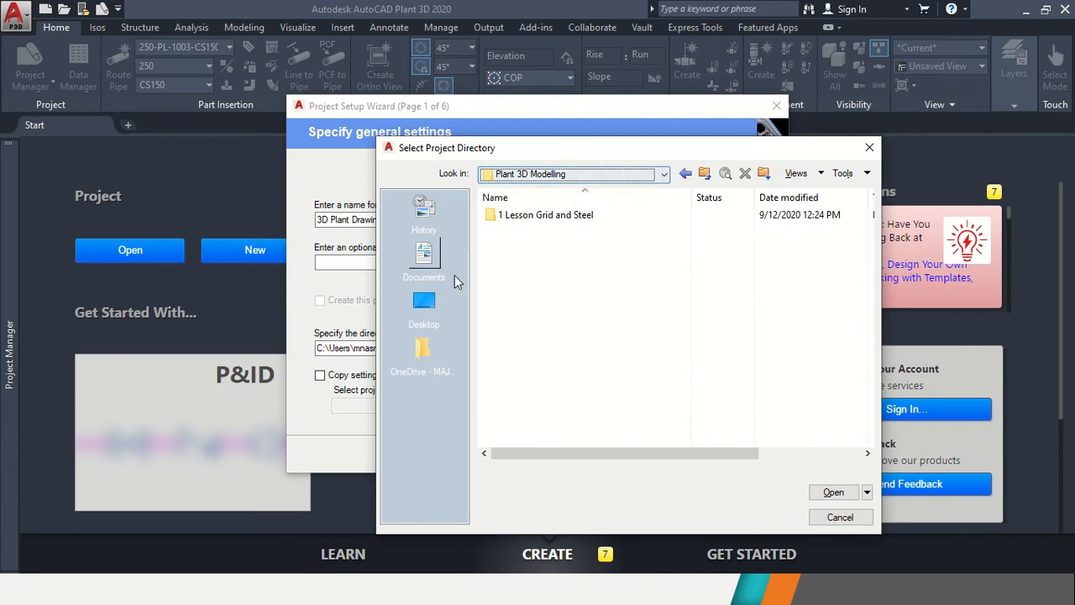
{"action": "left_click", "coordinate": [571, 173]}
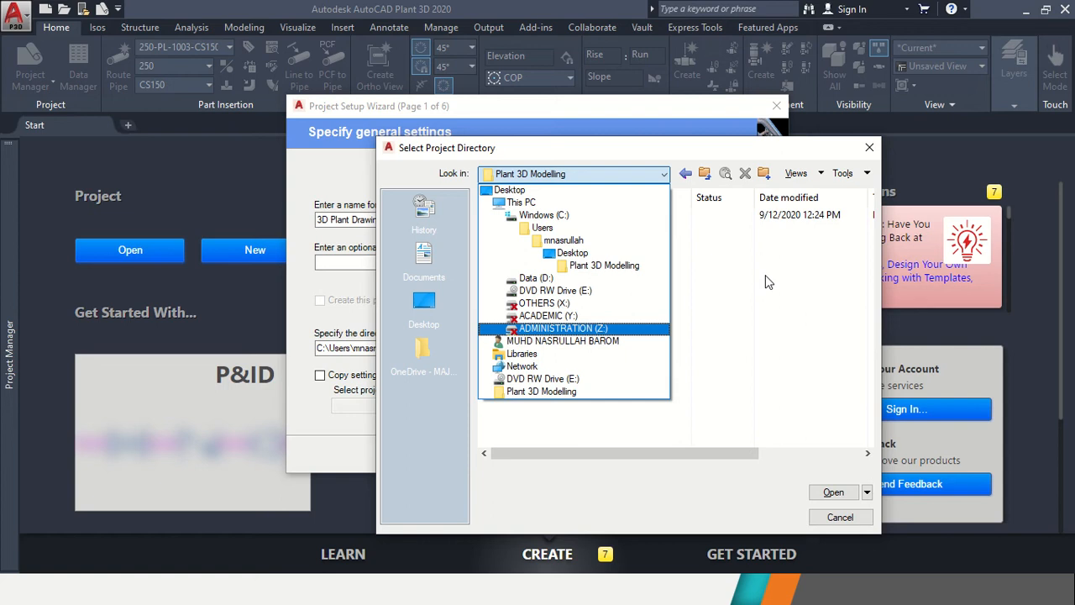
{"action": "left_click", "coordinate": [764, 329]}
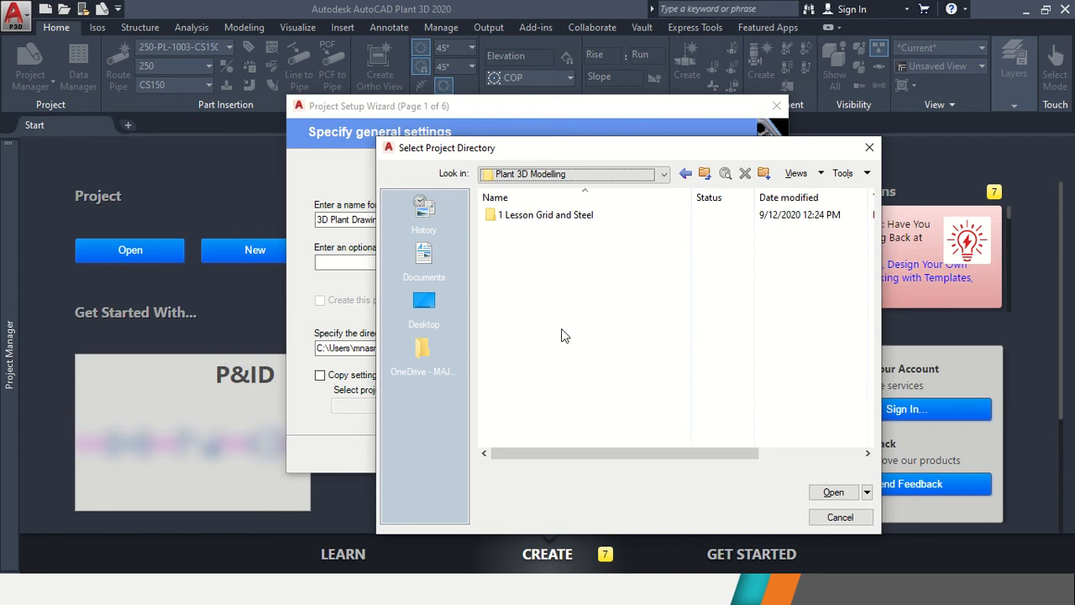
{"action": "left_click", "coordinate": [682, 256]}
{"action": "left_click", "coordinate": [829, 492]}
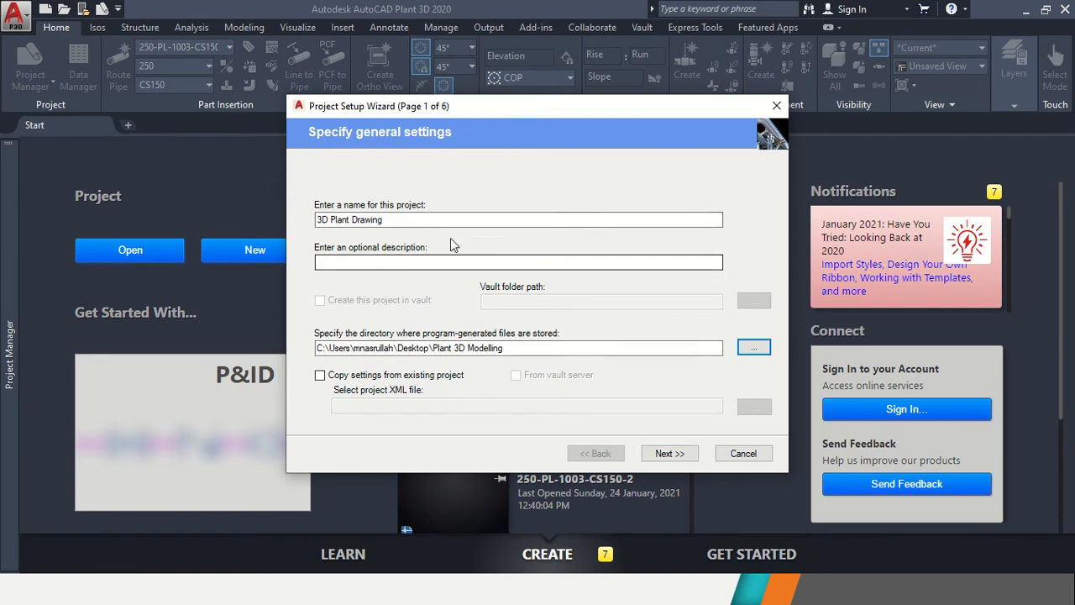
{"action": "left_click_drag", "start_coordinate": [394, 220], "coordinate": [327, 206]}
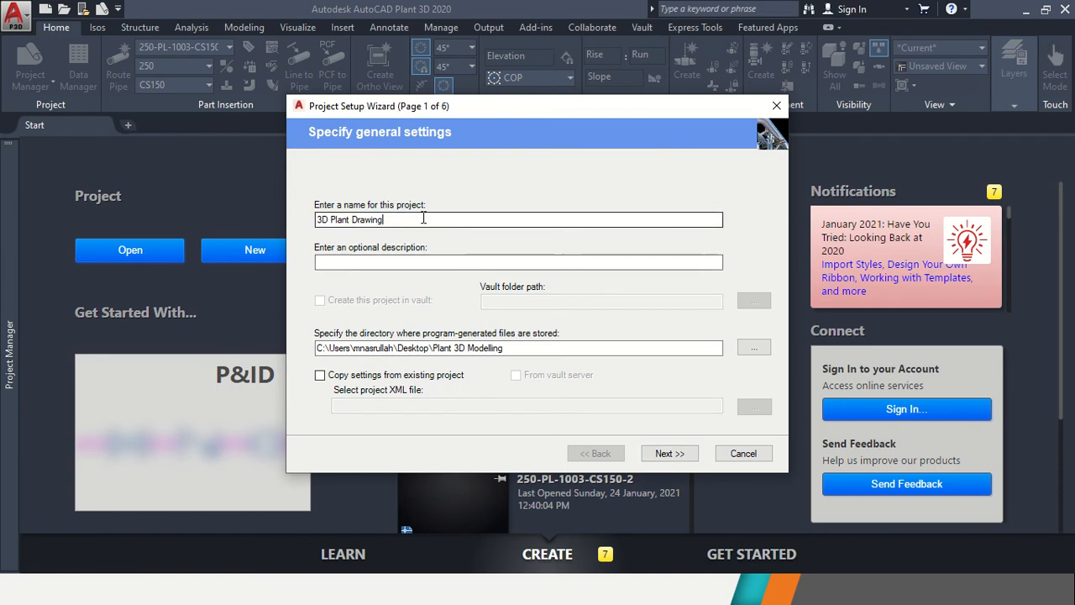
{"action": "left_click", "coordinate": [671, 457]}
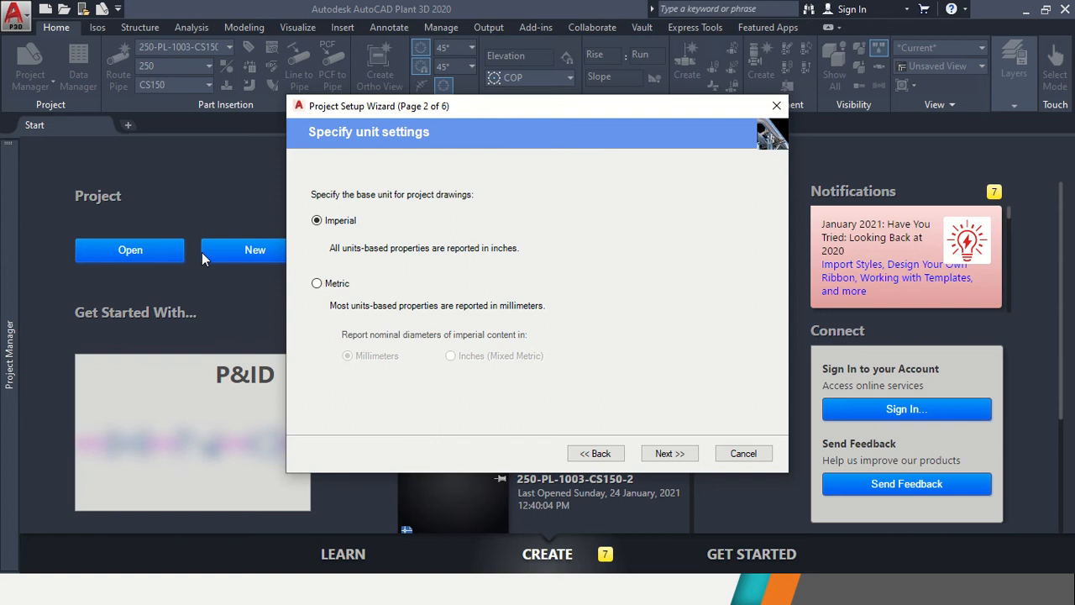
Set the project's base unit to Metric in millimeters and generate the project with the PIP symbology and remaining default settings.
{"action": "left_click", "coordinate": [334, 287]}
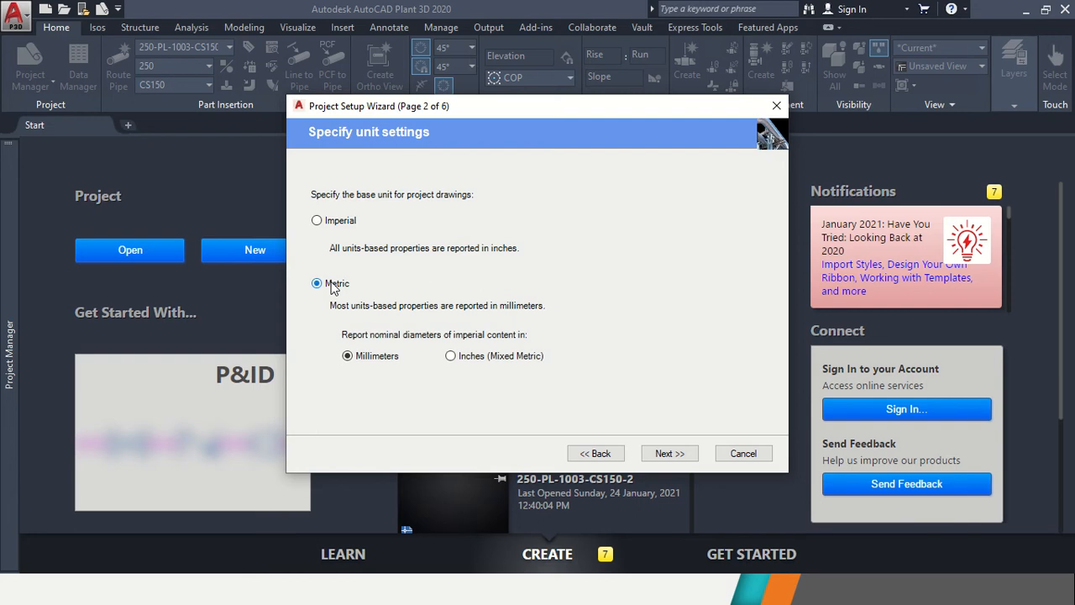
{"action": "left_click", "coordinate": [669, 455]}
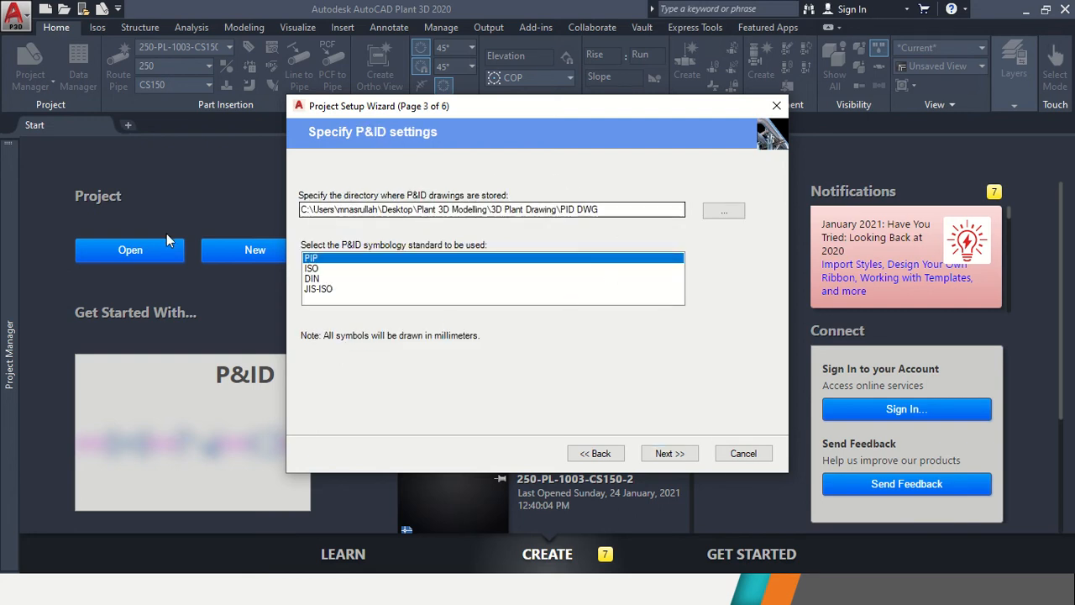
{"action": "left_click", "coordinate": [664, 457]}
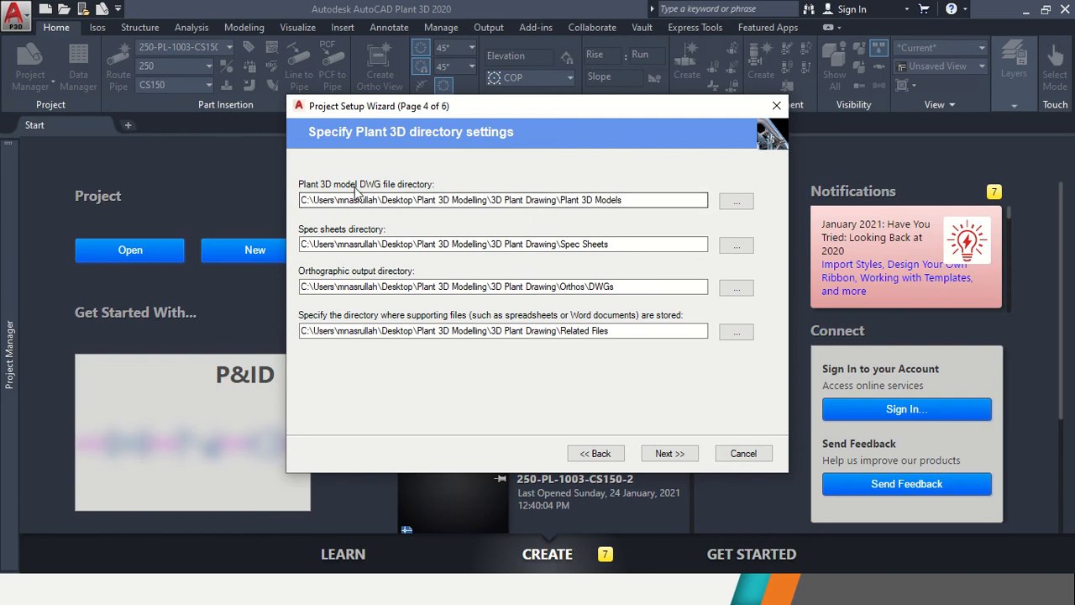
{"action": "left_click", "coordinate": [687, 454]}
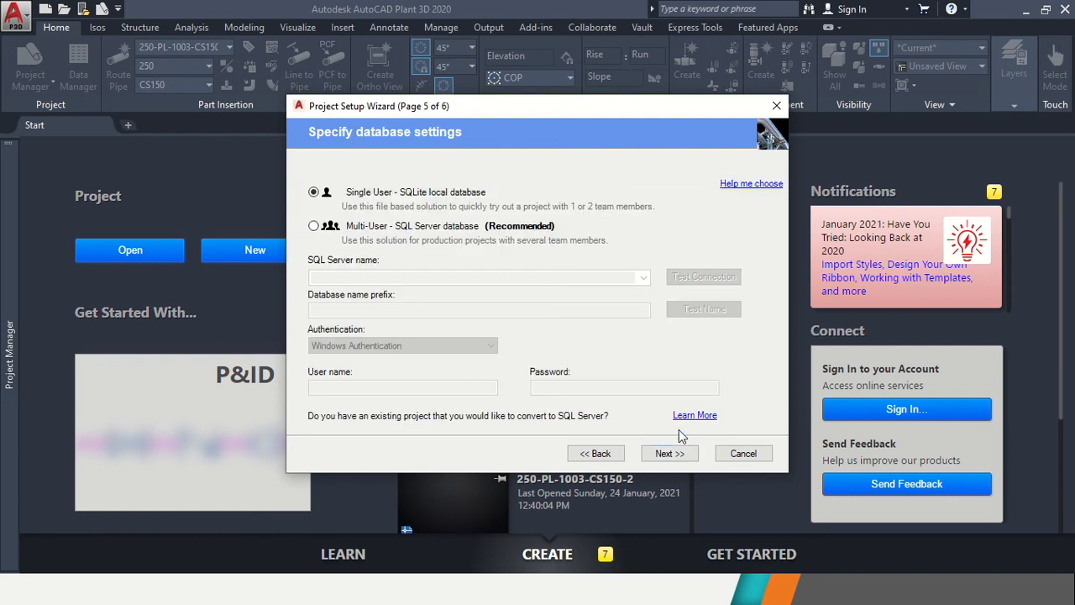
{"action": "left_click", "coordinate": [660, 458]}
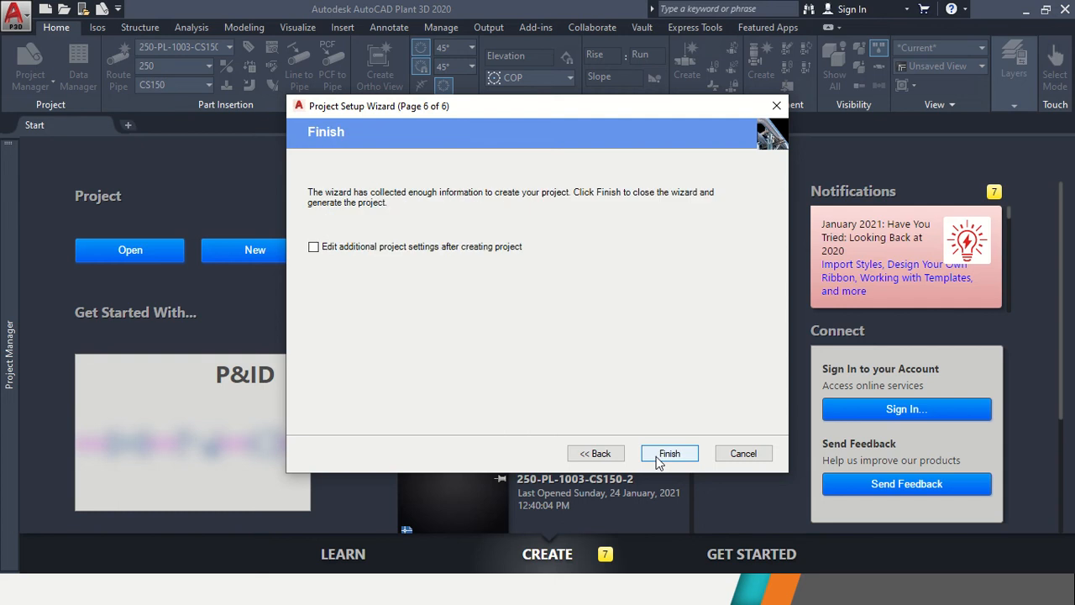
{"action": "left_click", "coordinate": [659, 460]}
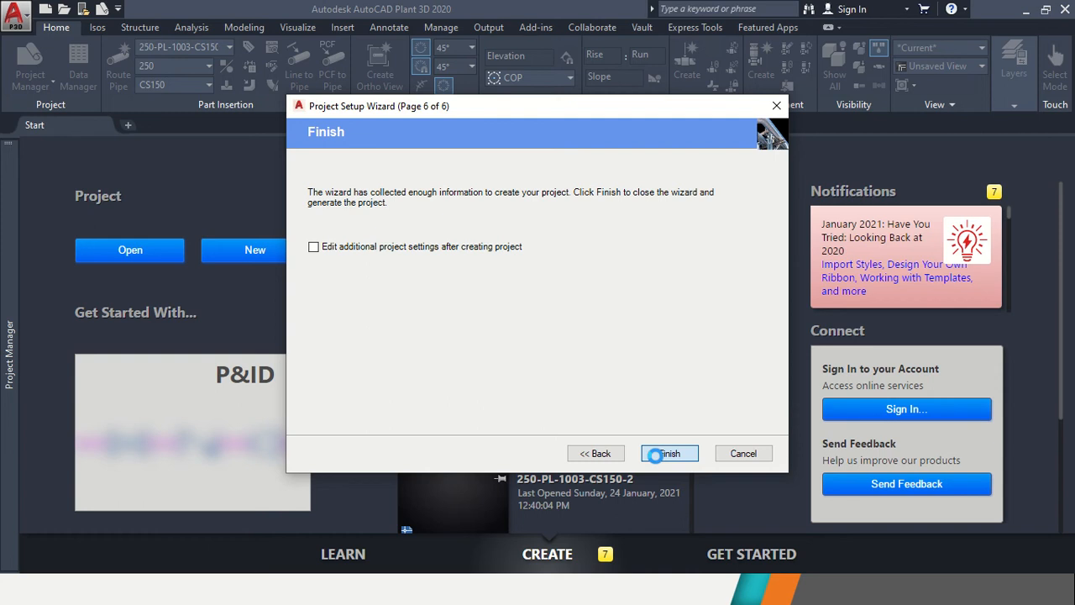
{"action": "left_click", "coordinate": [655, 454]}
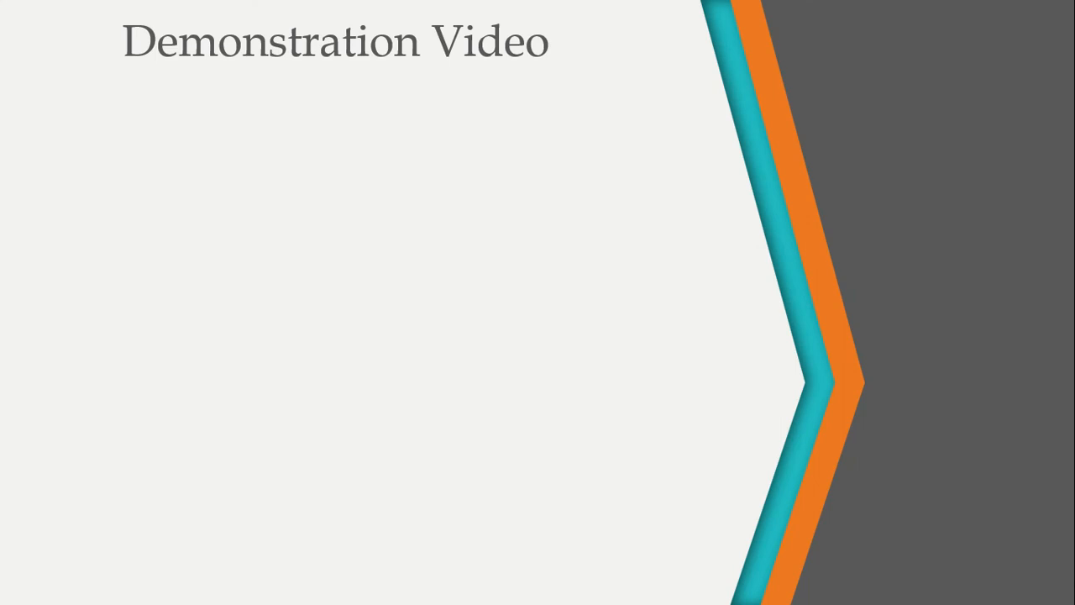
{"action": "key", "text": "alt+Tab"}
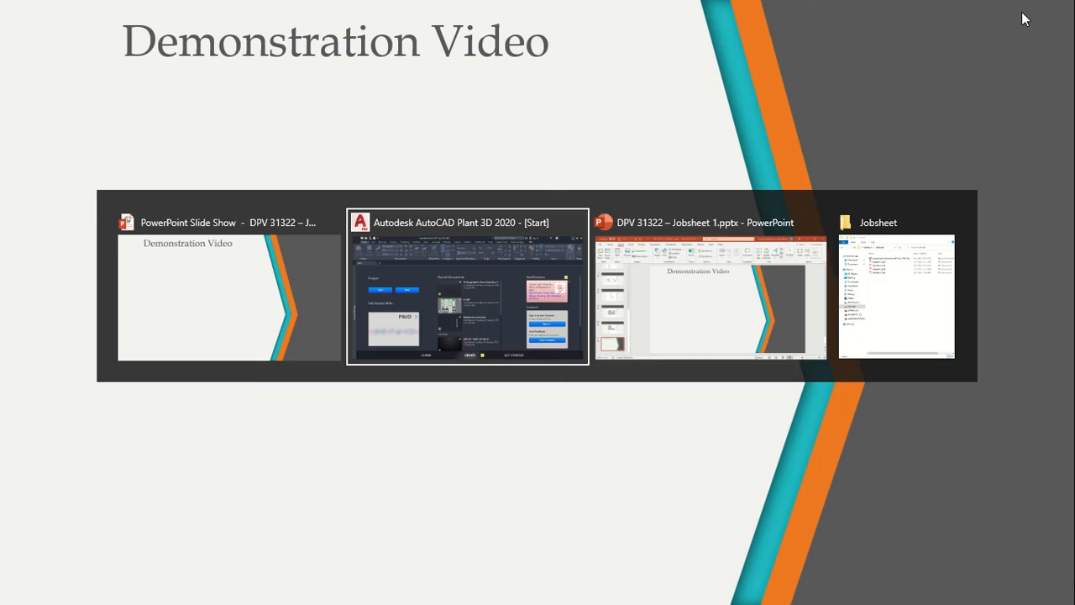
{"action": "key", "text": "alt+Tab"}
{"action": "key", "text": "alt+Tab"}
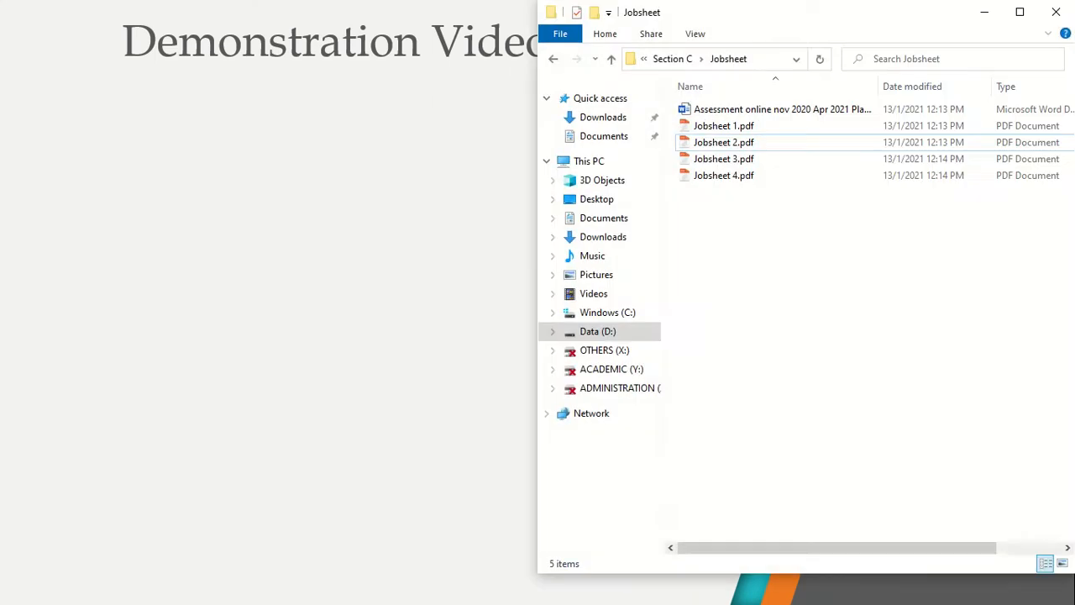
{"action": "key", "text": "alt+Tab"}
{"action": "key", "text": "super"}
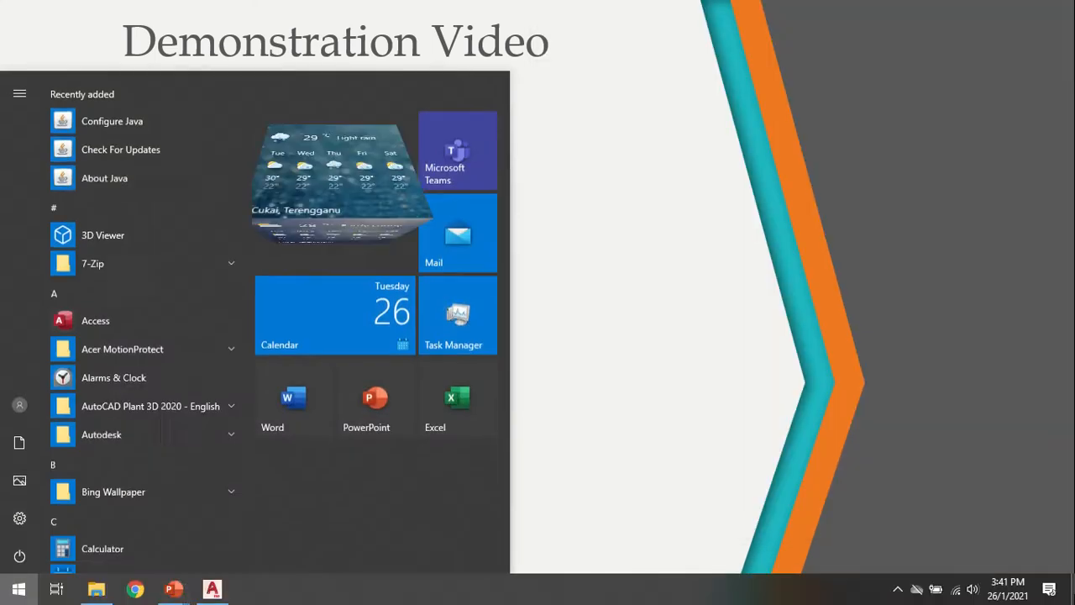
{"action": "key", "text": "super"}
{"action": "key", "text": "super"}
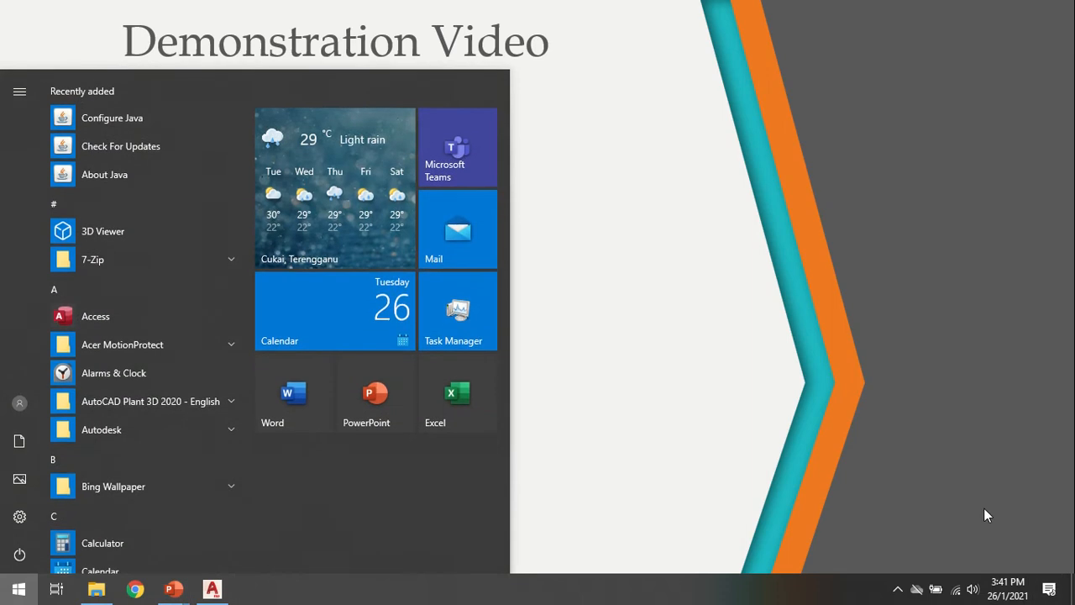
{"action": "key", "text": "super"}
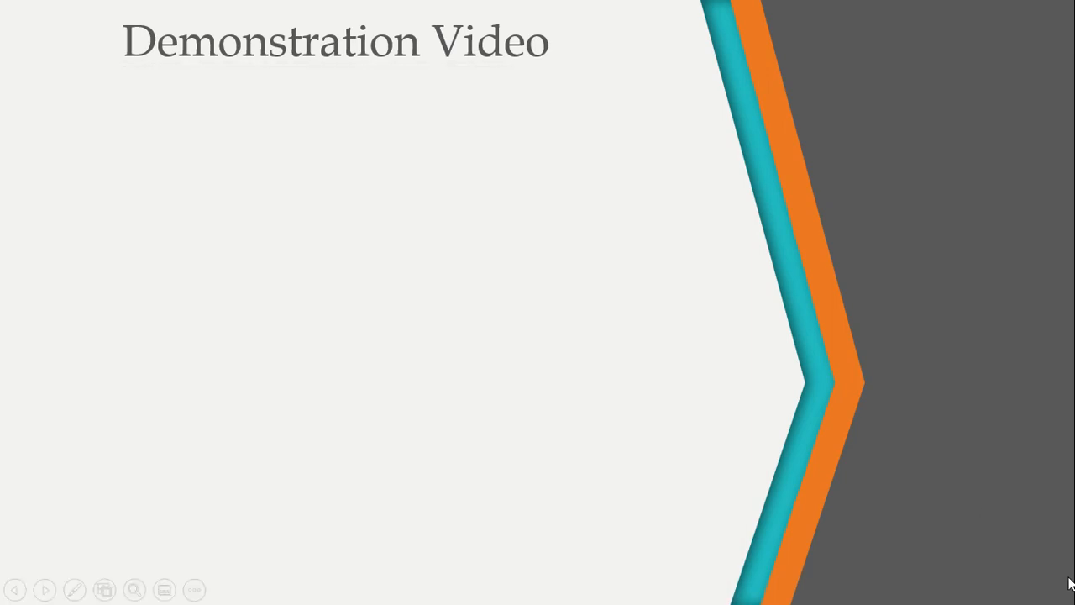
{"action": "key", "text": "super"}
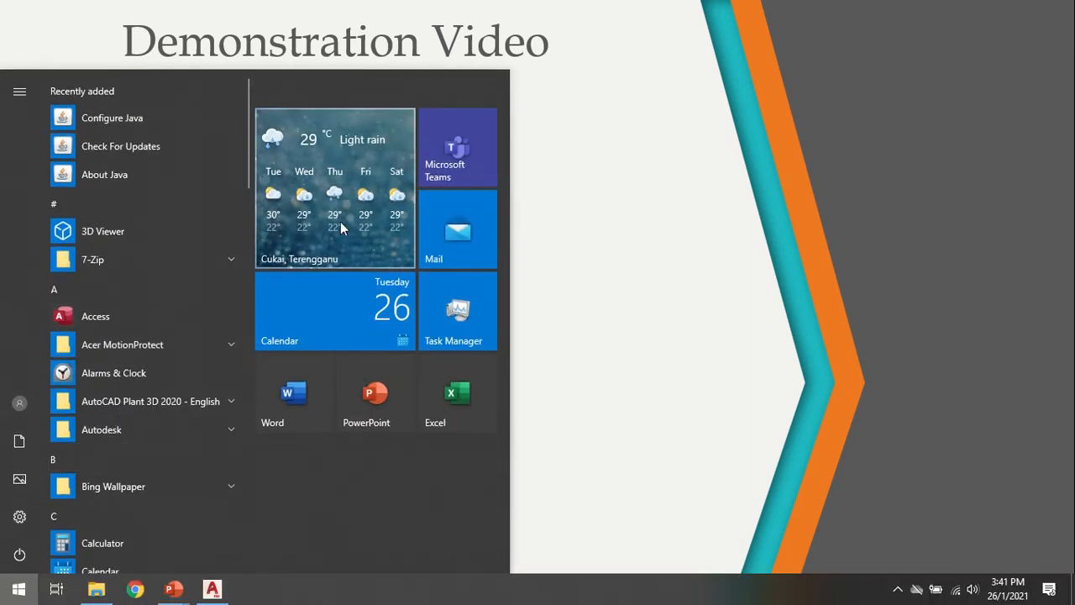
{"action": "key", "text": "super"}
Switch to File Explorer and check for the 3D Plant Drawing folder inside Plant 3D Modelling on the desktop.
{"action": "key", "text": "alt+Tab"}
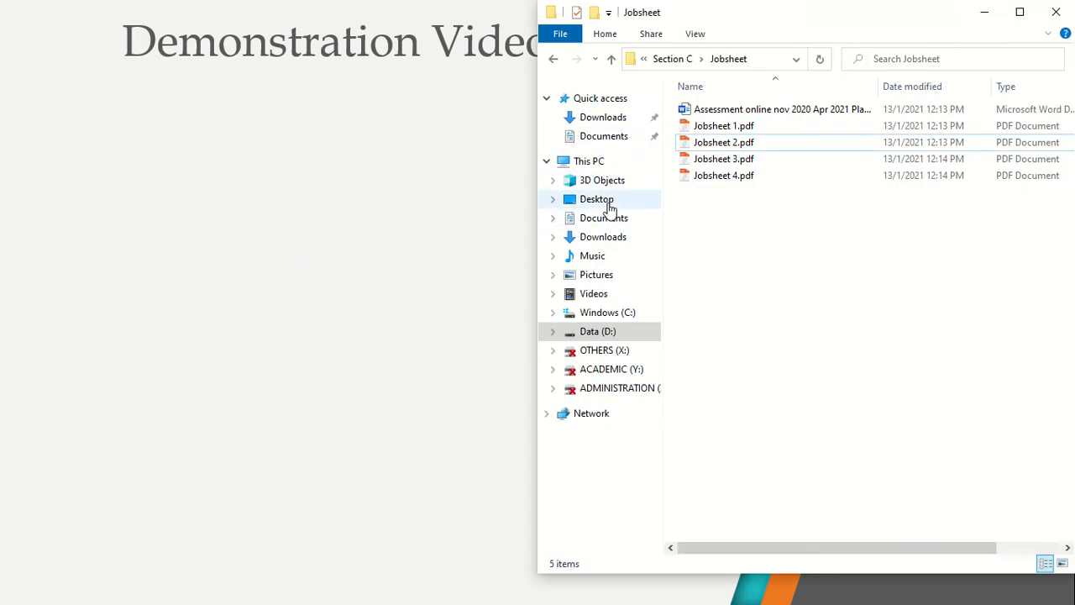
{"action": "left_click", "coordinate": [603, 201]}
{"action": "left_click", "coordinate": [720, 112]}
{"action": "double_click", "coordinate": [719, 111]}
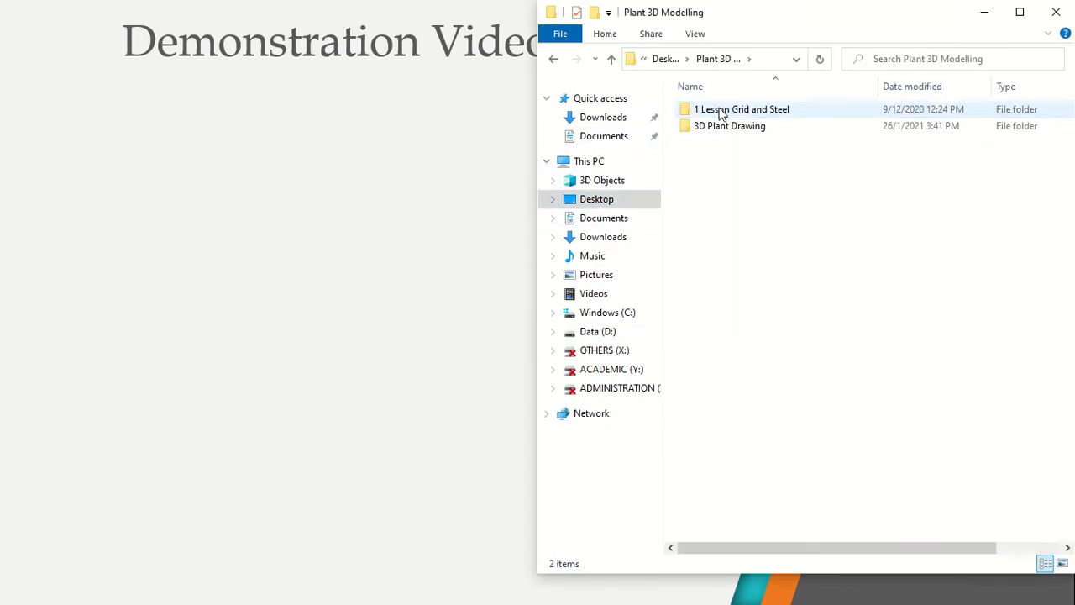
{"action": "left_click", "coordinate": [714, 128]}
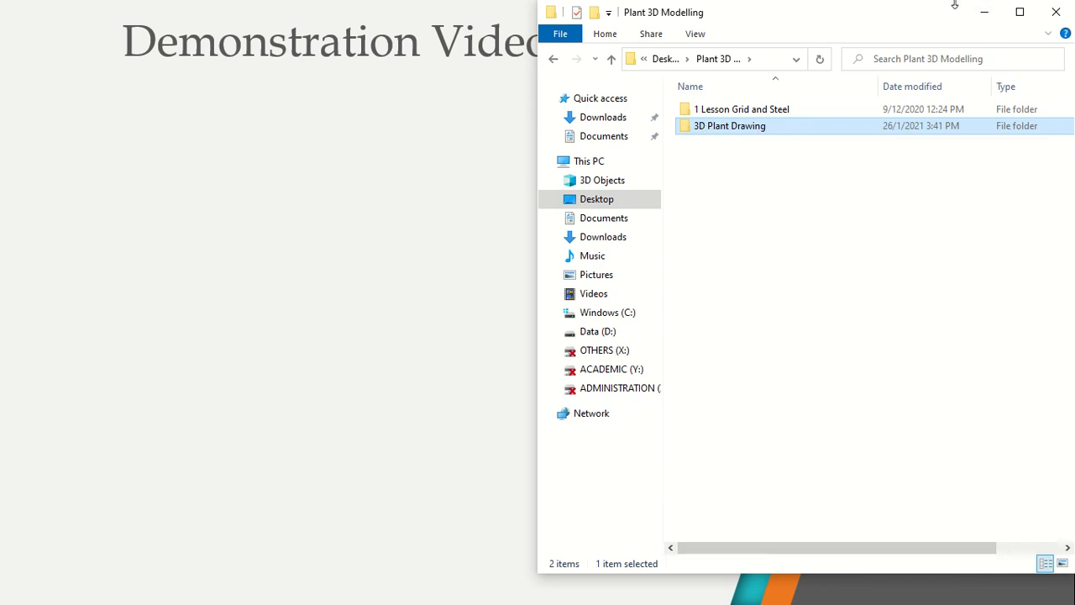
{"action": "left_click", "coordinate": [312, 228]}
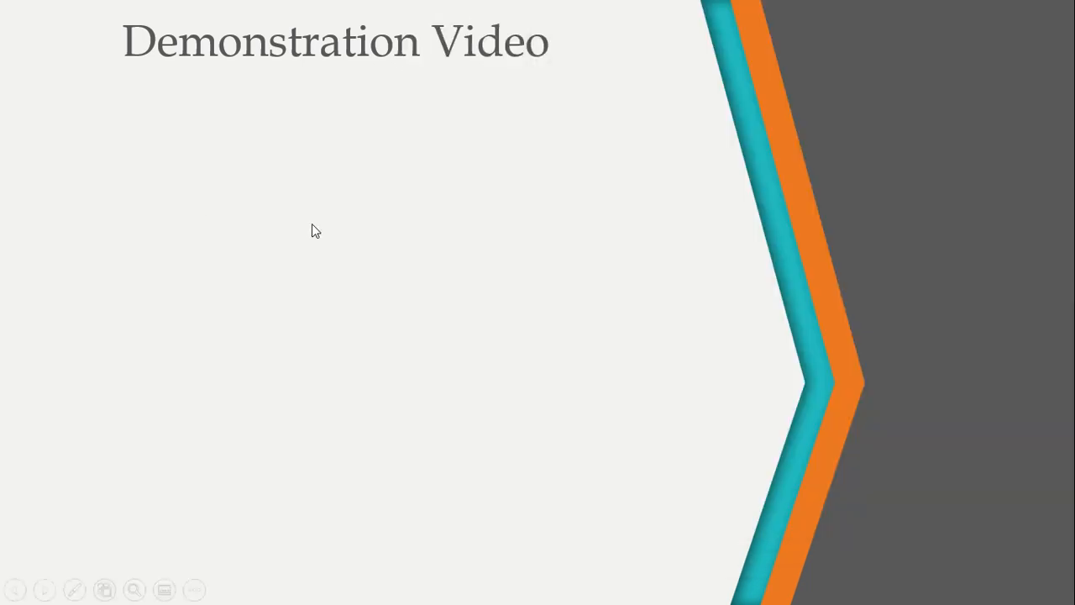
Switch back to AutoCAD Plant 3D and select 3D Plant Drawing as the current project.
{"action": "key", "text": "alt+Tab"}
{"action": "key", "text": "alt+Tab"}
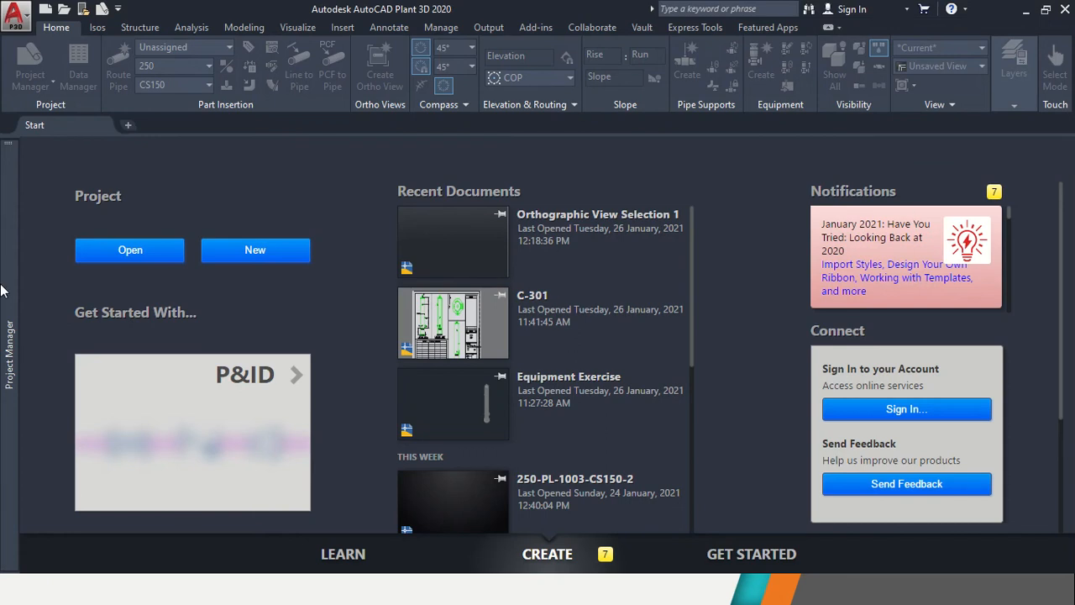
{"action": "mouse_move", "coordinate": [7, 327]}
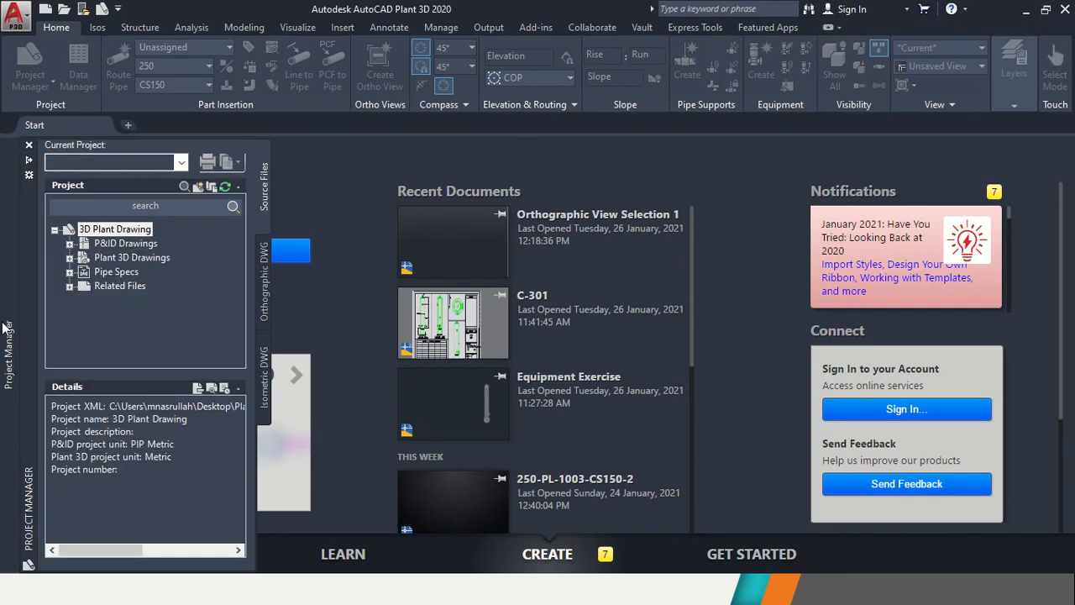
{"action": "left_click", "coordinate": [78, 262]}
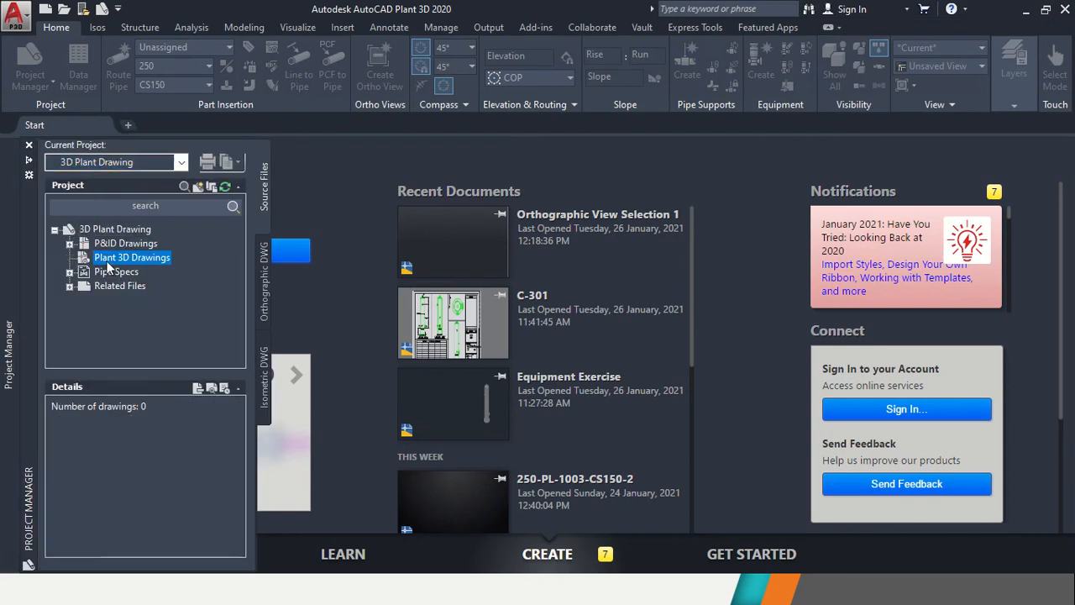
{"action": "right_click", "coordinate": [110, 266]}
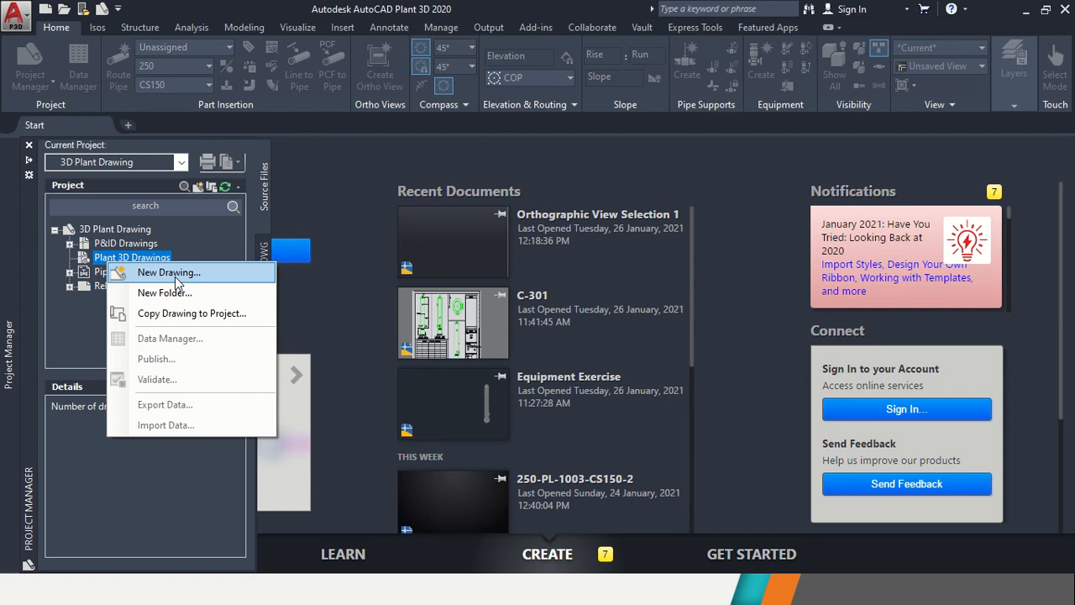
{"action": "left_click", "coordinate": [180, 162]}
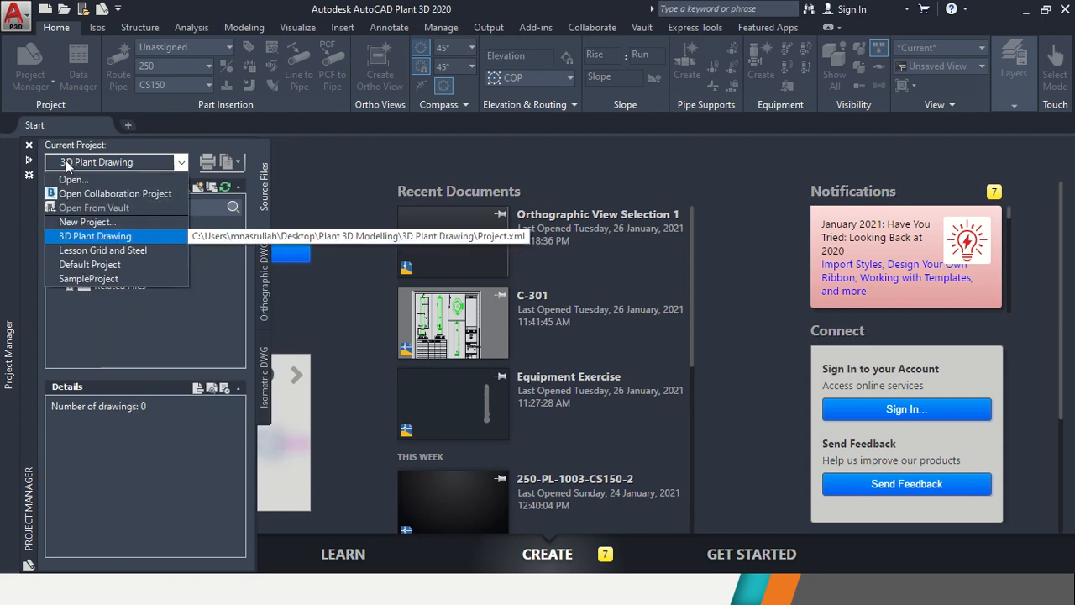
{"action": "left_click", "coordinate": [157, 236]}
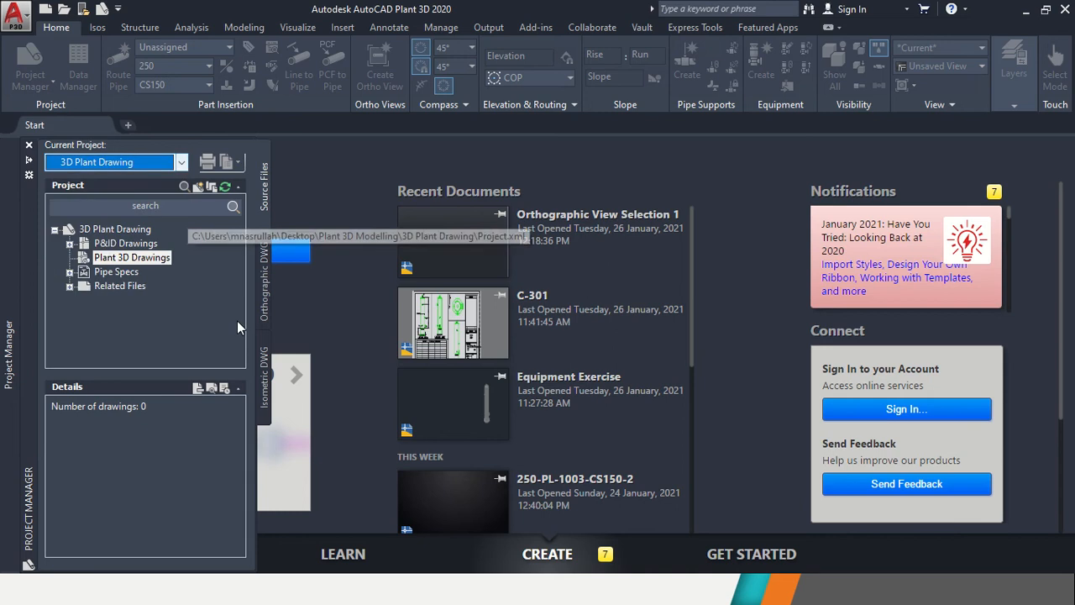
Create a new drawing named Overall Plant under Plant 3D Drawings, entering the author's full name and keeping the default ISO template.
{"action": "right_click", "coordinate": [123, 258]}
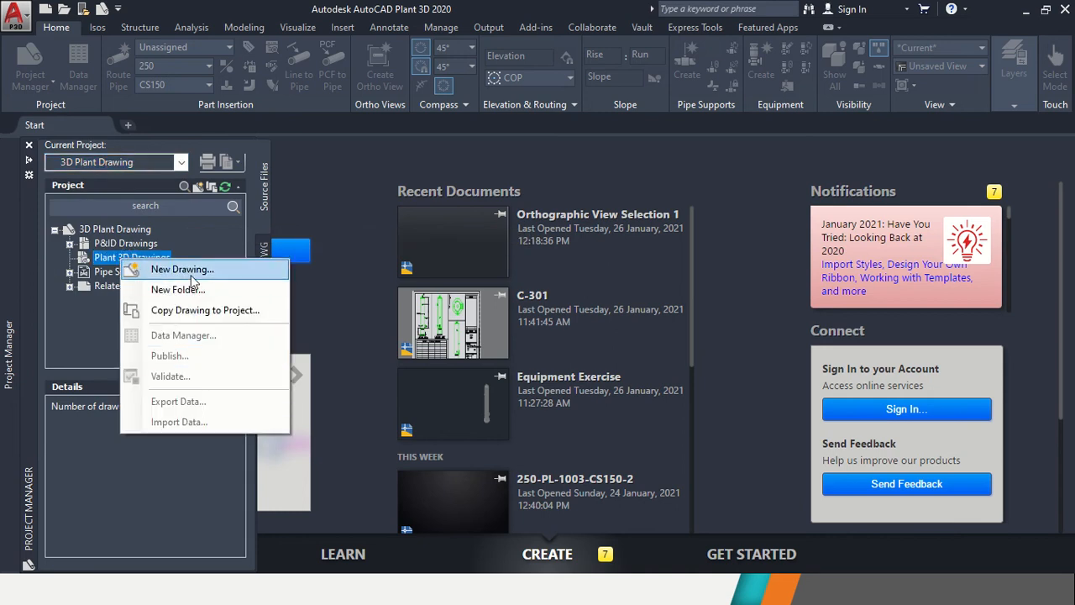
{"action": "left_click", "coordinate": [191, 276]}
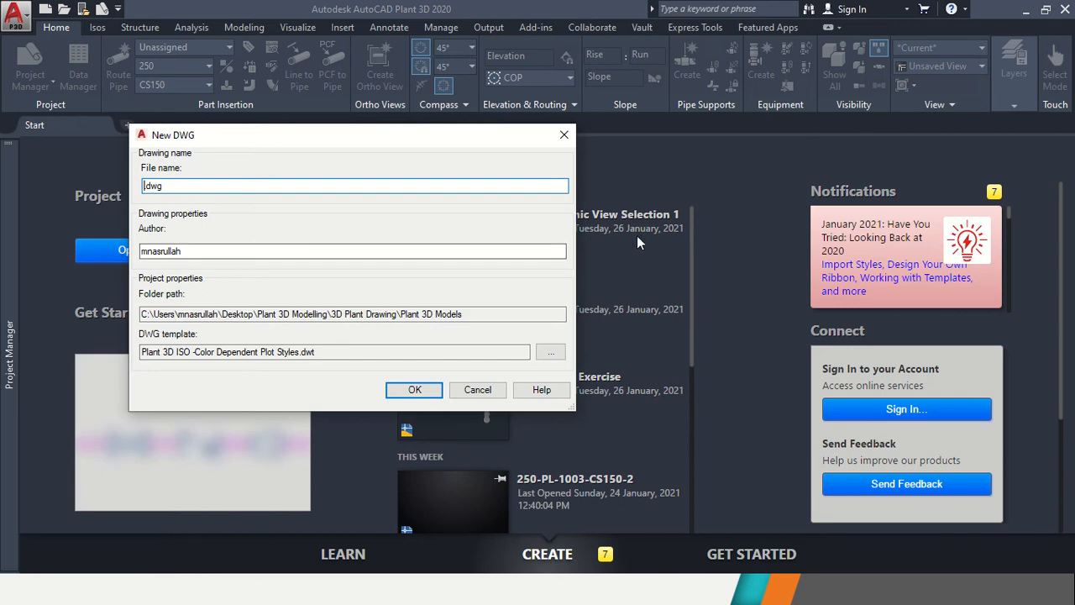
{"action": "type", "text": "Ove"}
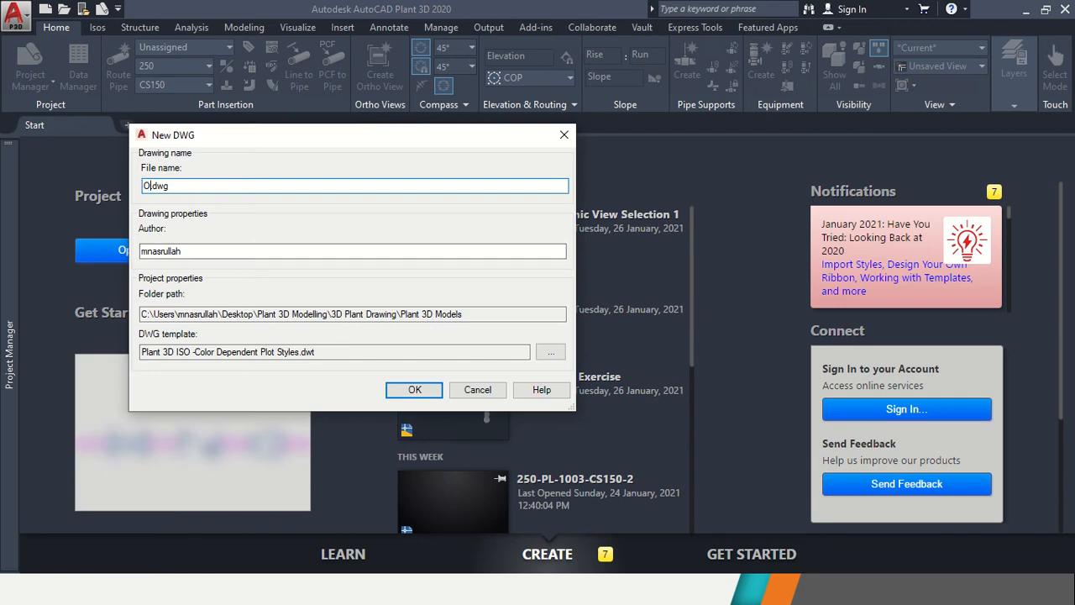
{"action": "type", "text": "rall Plant"}
{"action": "left_click_drag", "start_coordinate": [191, 254], "coordinate": [0, 256]}
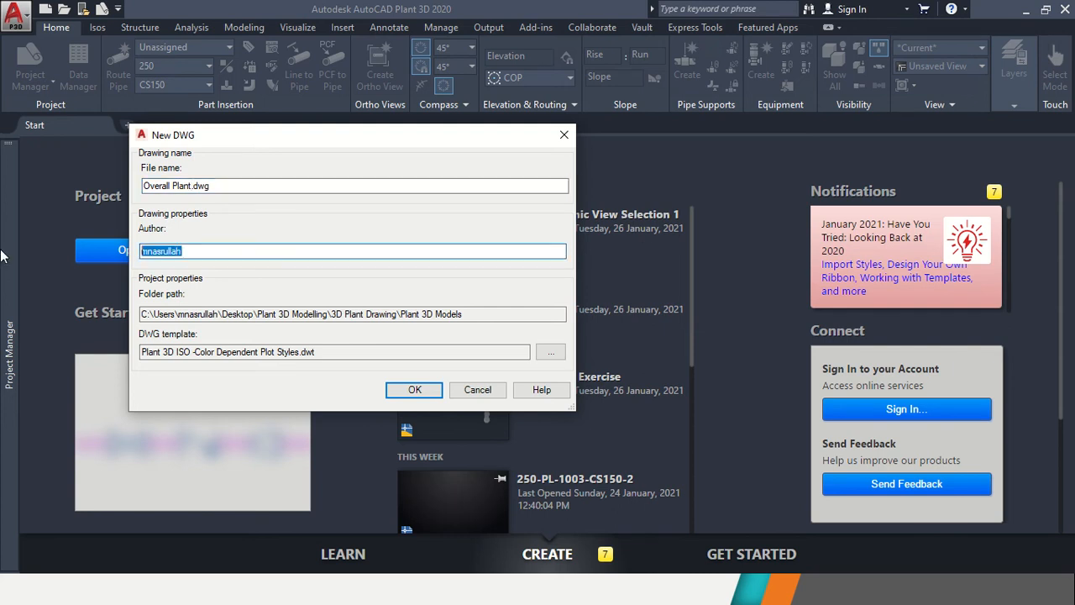
{"action": "type", "text": "Muhd"}
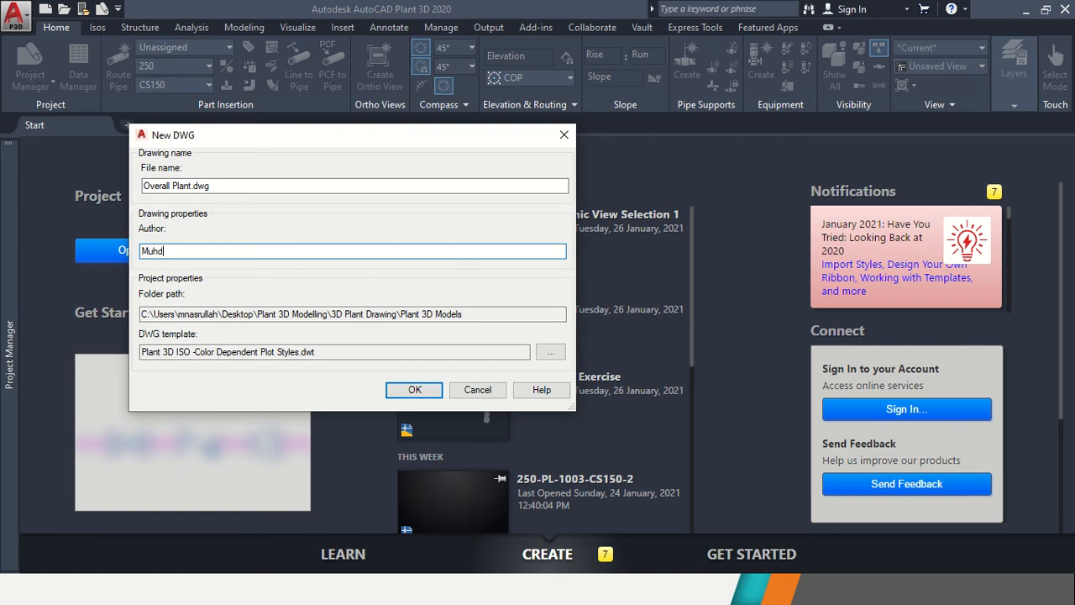
{"action": "type", "text": " Nasrullah Bin Barom"}
{"action": "left_click", "coordinate": [416, 391]}
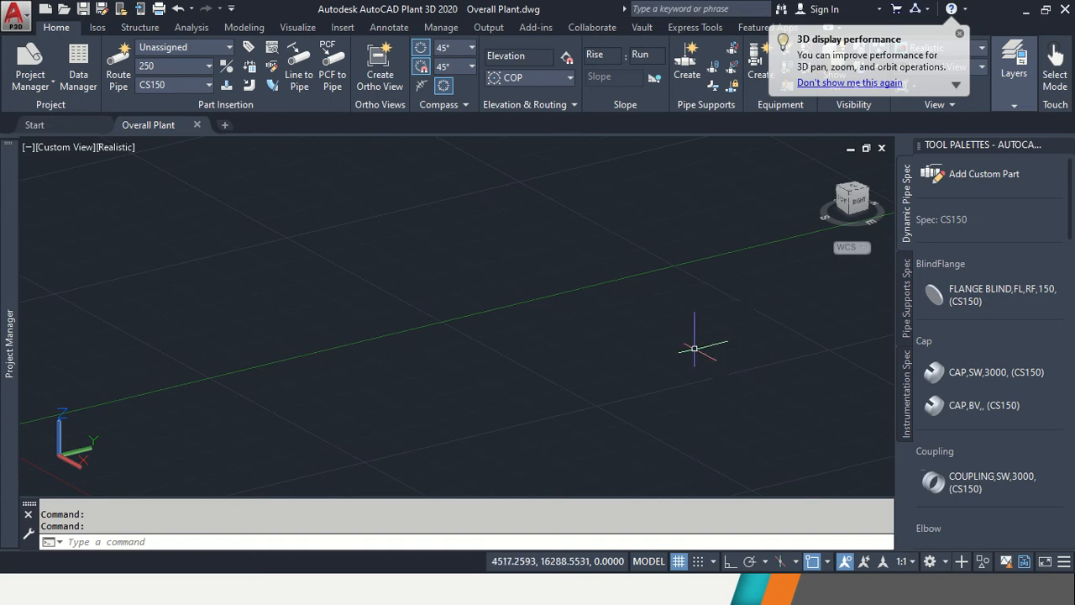
Dismiss the 3D display performance notification and close the tool palettes to enlarge the modelling area.
{"action": "left_click", "coordinate": [1001, 65]}
{"action": "left_click", "coordinate": [960, 34]}
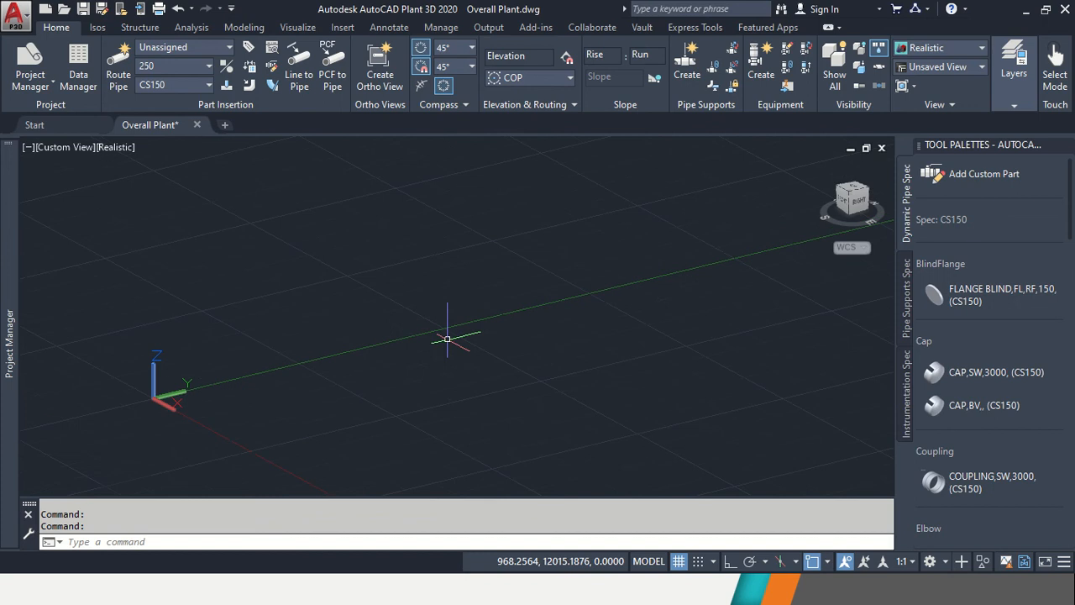
{"action": "middle_click_drag", "start_coordinate": [582, 367], "coordinate": [497, 320]}
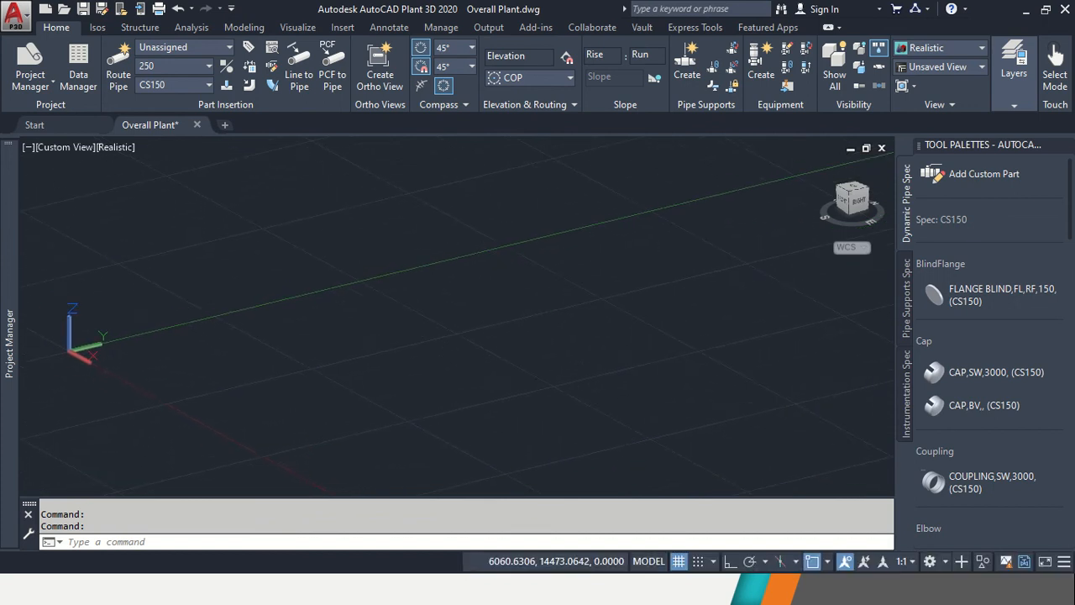
{"action": "left_click", "coordinate": [1045, 9]}
{"action": "left_click", "coordinate": [1041, 13]}
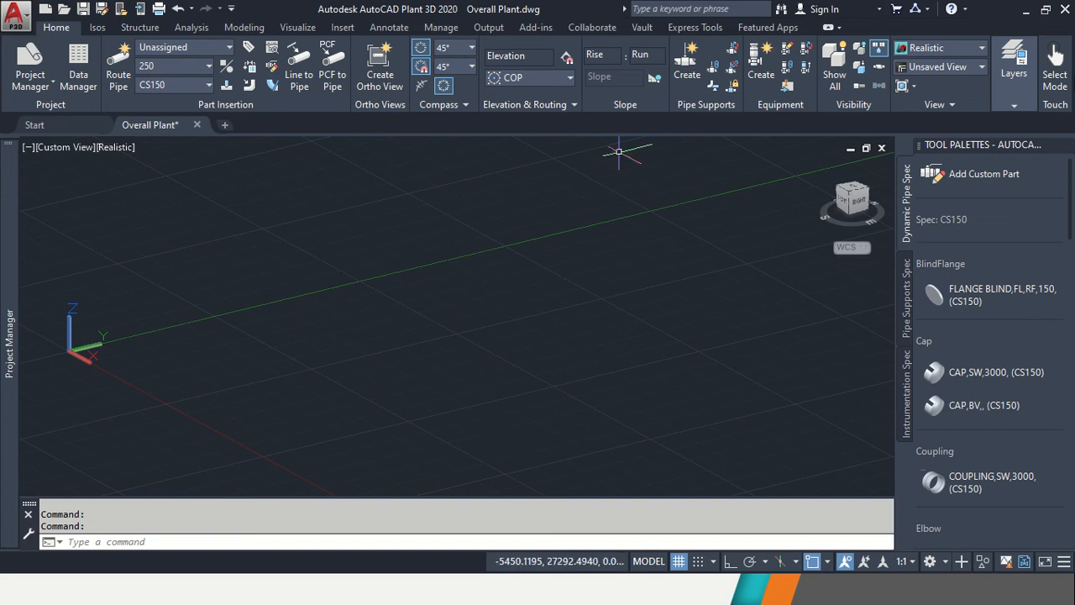
{"action": "left_click", "coordinate": [1064, 145]}
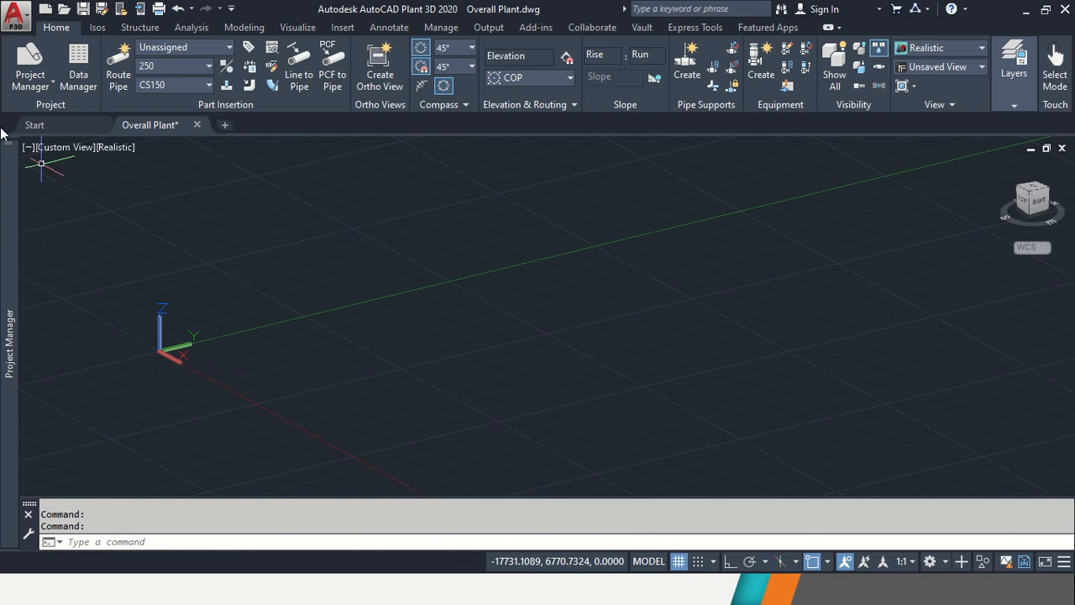
Start a new structural grid and name it Main Deck.
{"action": "left_click", "coordinate": [137, 27]}
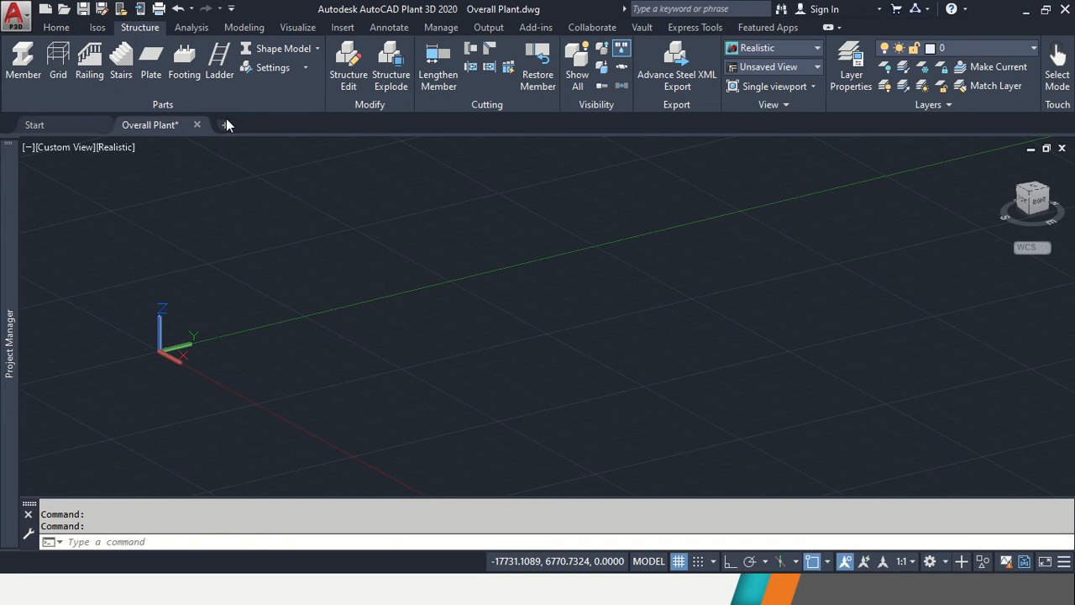
{"action": "left_click", "coordinate": [54, 73]}
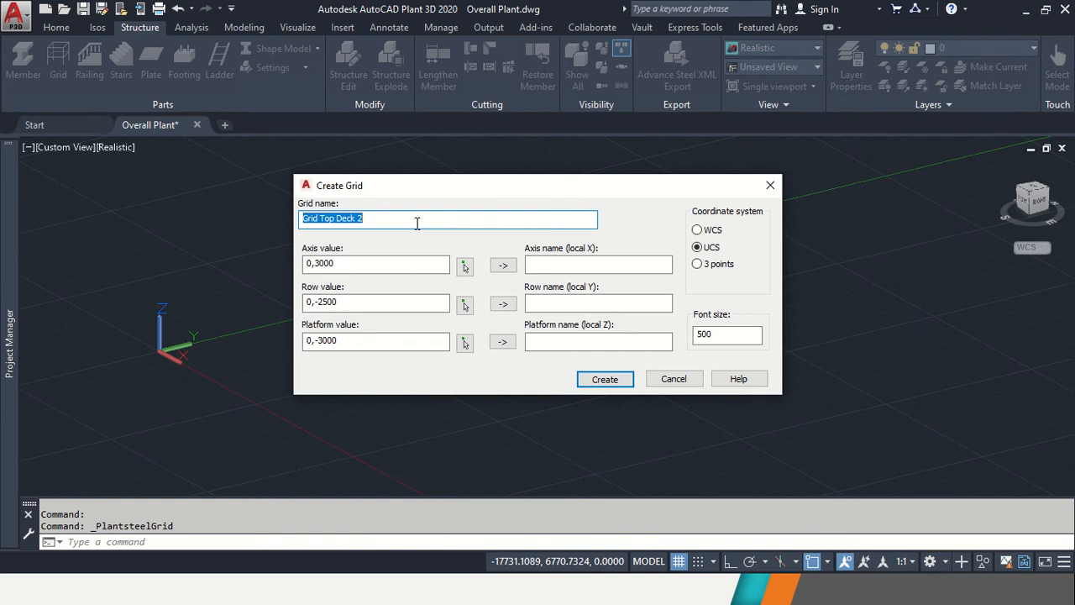
{"action": "type", "text": "M"}
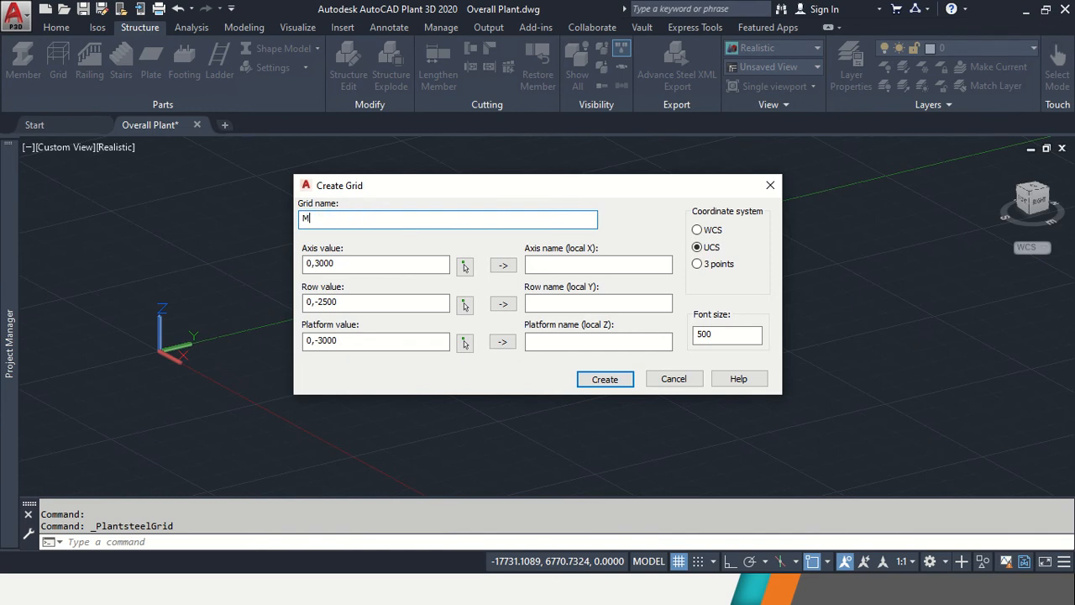
{"action": "type", "text": "ain Deck"}
{"action": "left_click", "coordinate": [385, 270]}
{"action": "double_click", "coordinate": [385, 270]}
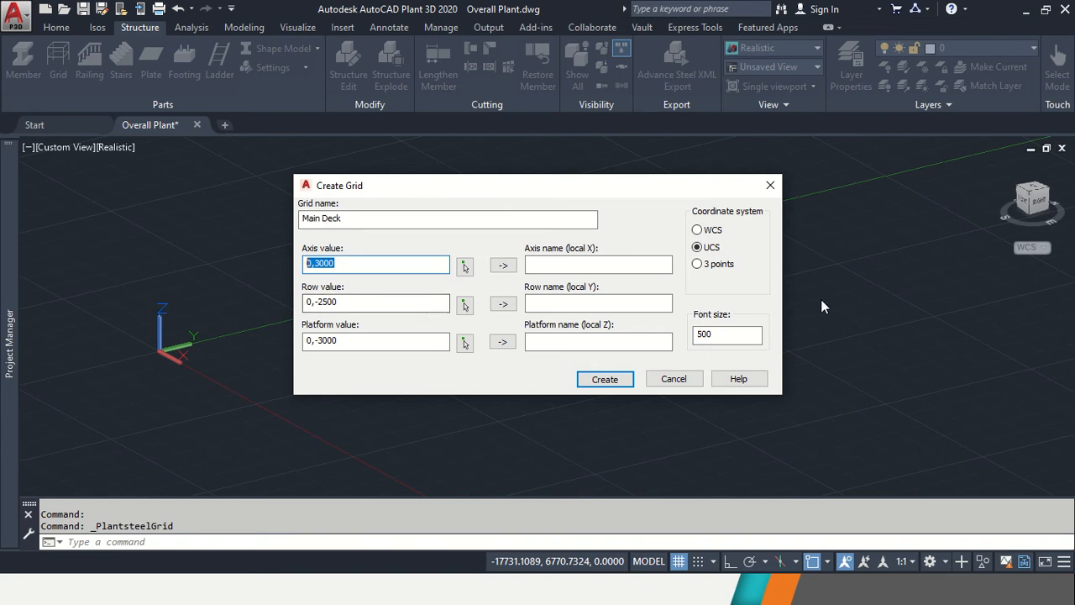
Define the grid's coordinate system by 3 points with origin 0,0,0, using polar tracking to pick points along the X, Y and Z axes.
{"action": "left_click", "coordinate": [698, 266]}
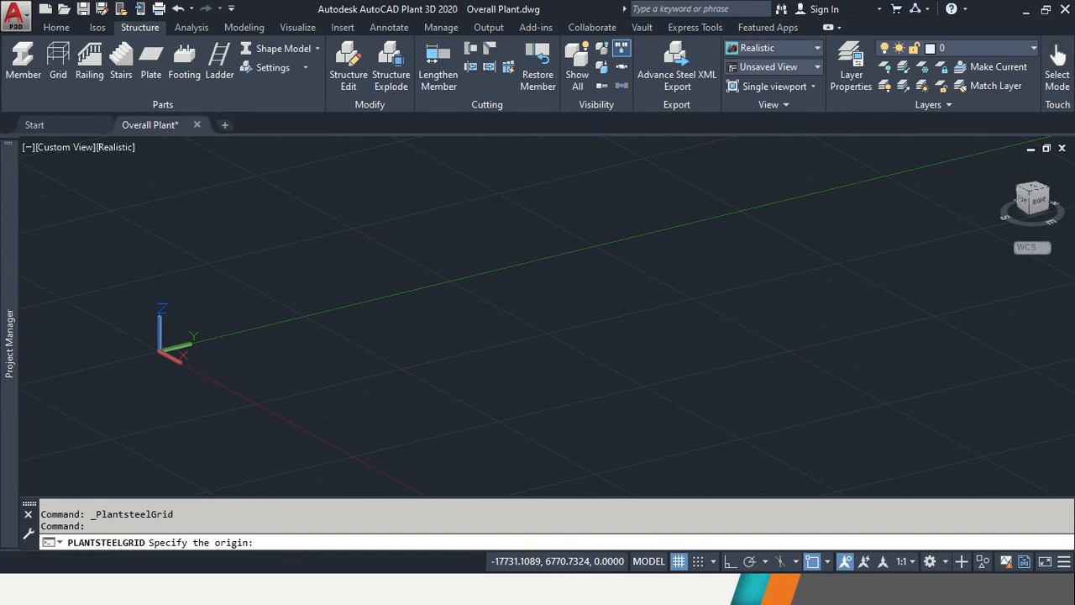
{"action": "type", "text": "0,0,0"}
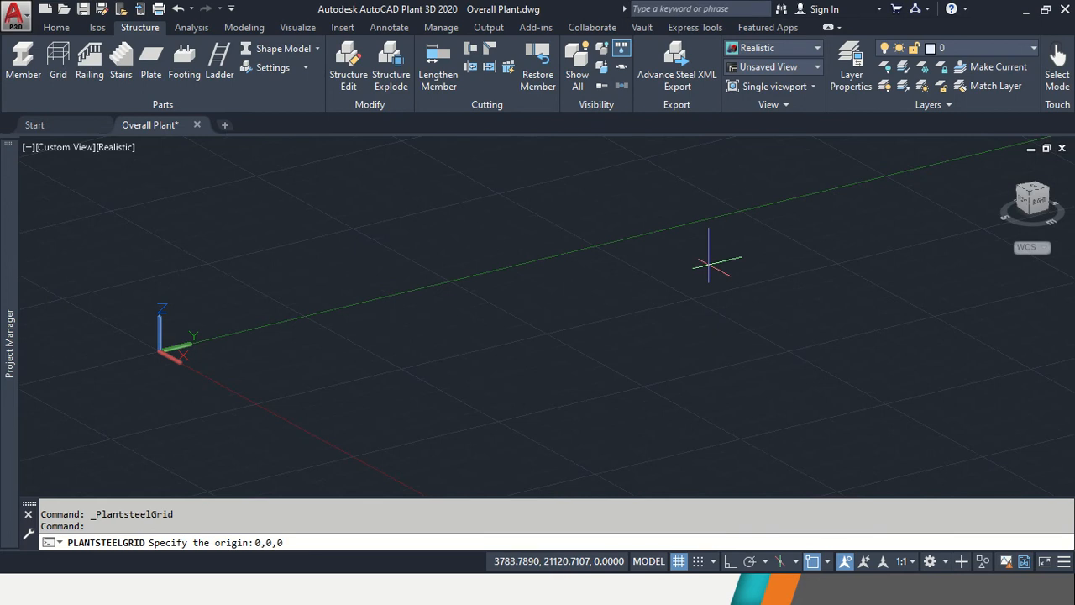
{"action": "key", "text": "Return"}
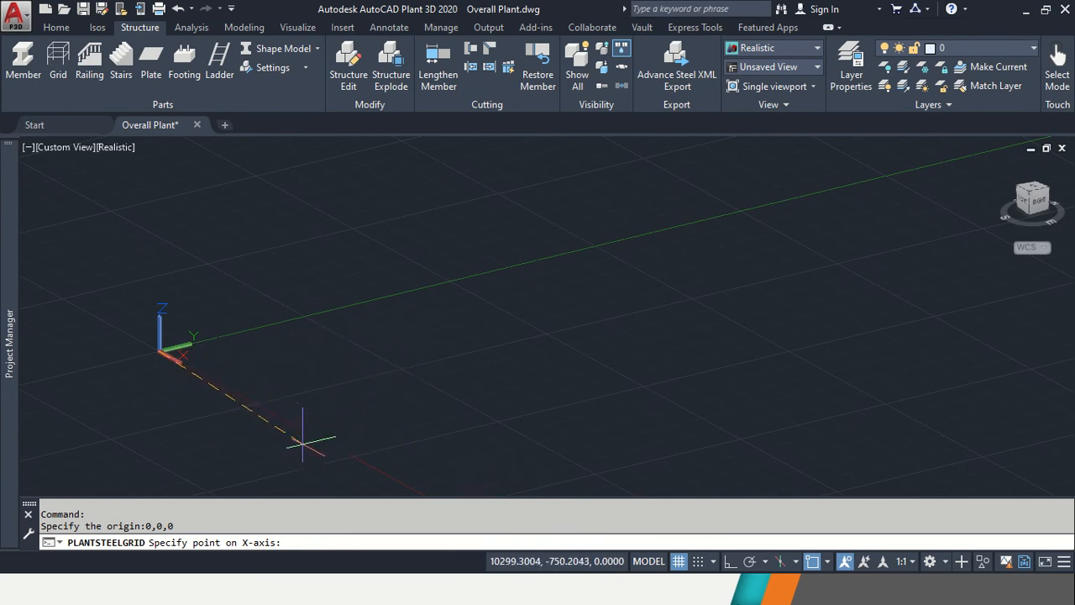
{"action": "left_click", "coordinate": [750, 562]}
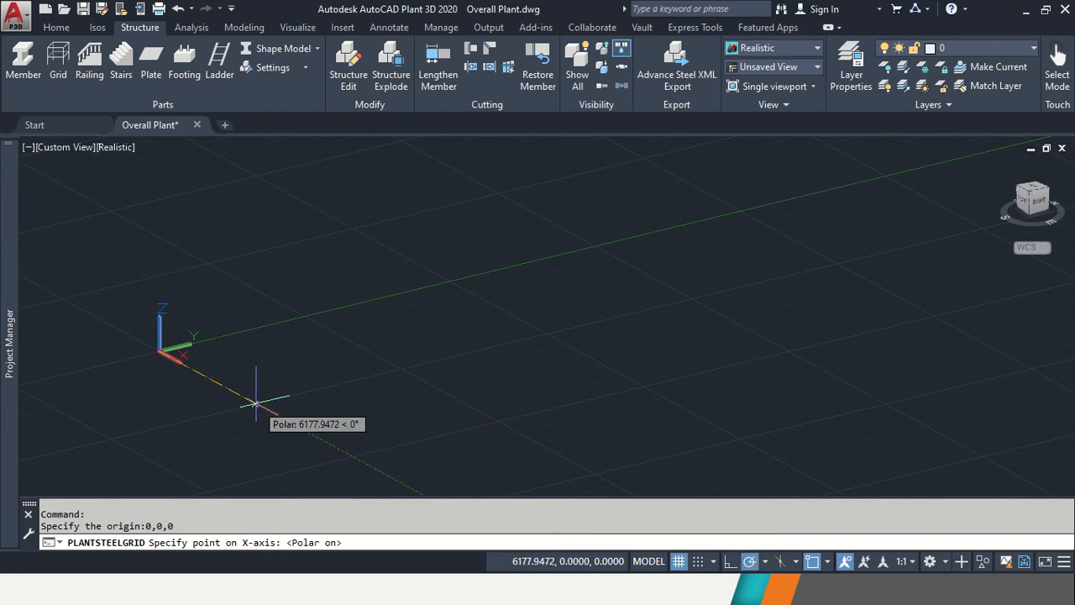
{"action": "left_click", "coordinate": [254, 404]}
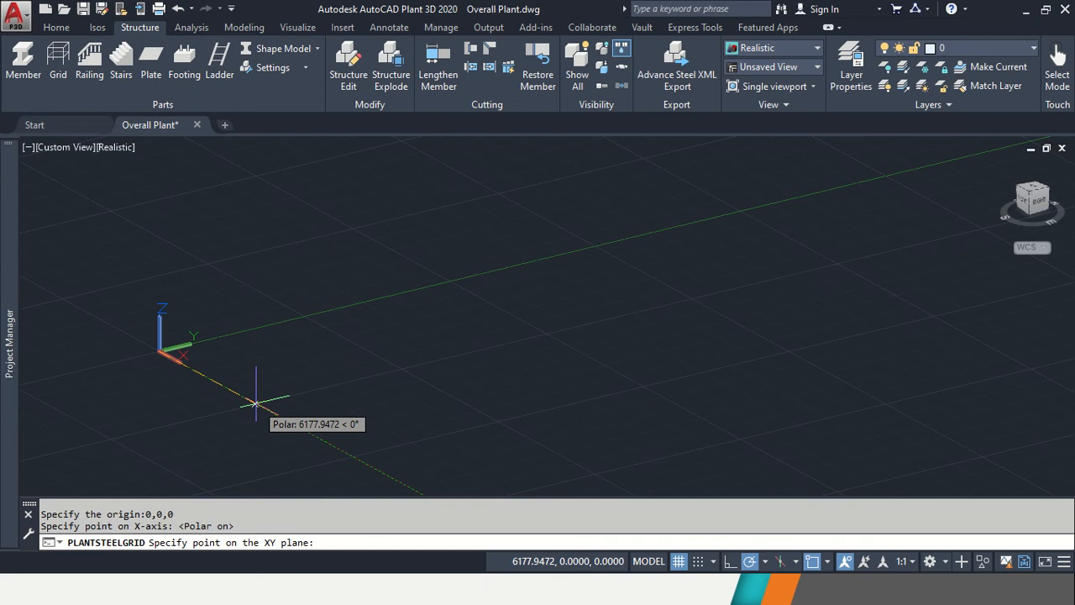
{"action": "left_click", "coordinate": [344, 309]}
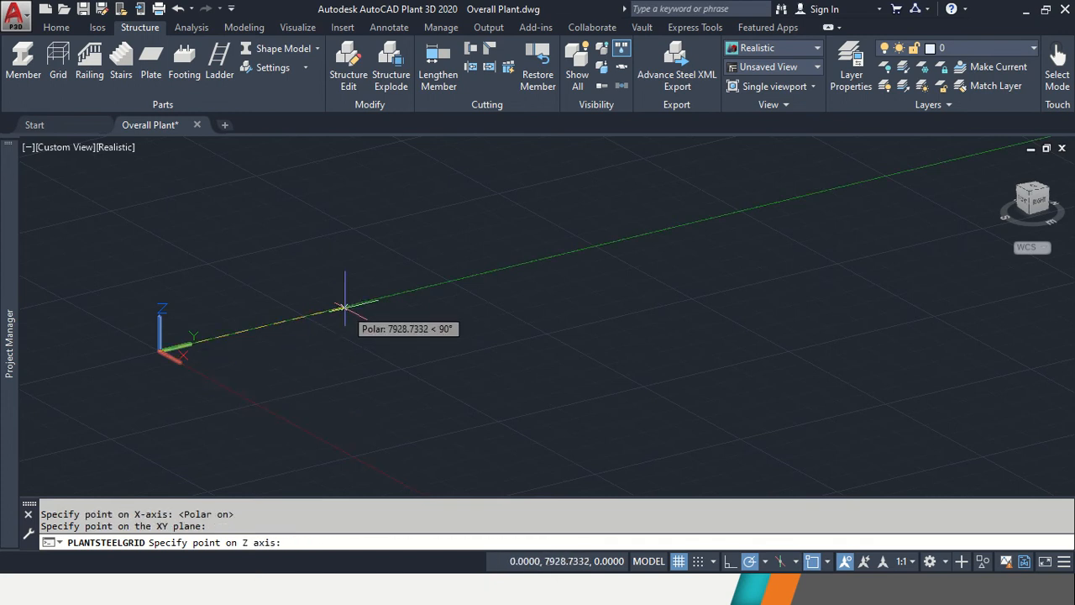
{"action": "left_click", "coordinate": [159, 227]}
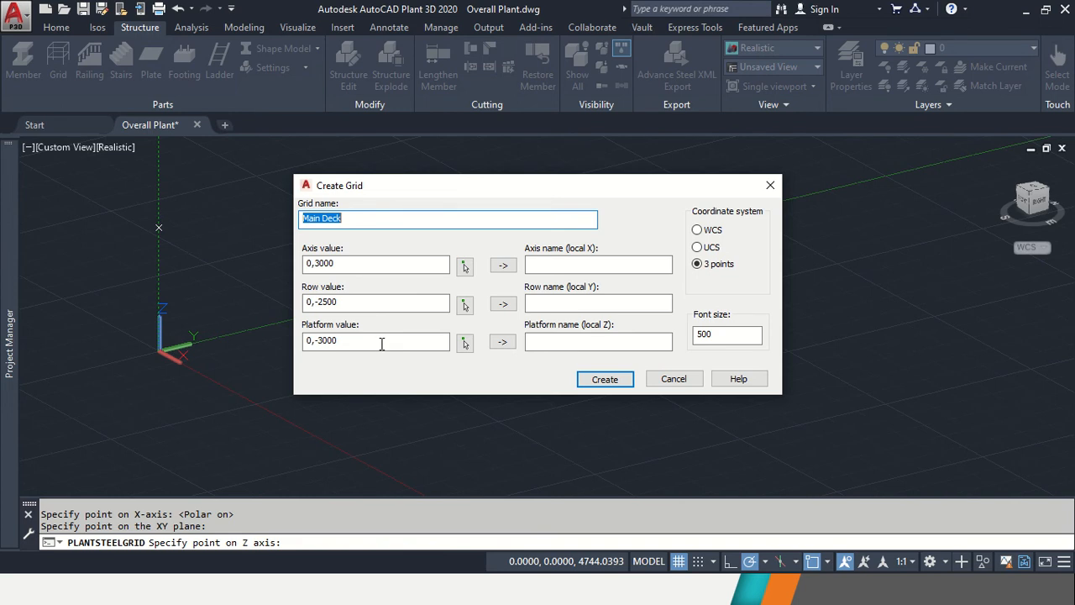
Set the Main Deck grid's platform value to 0,3000 and its axis value to 0,6250,12500.
{"action": "left_click", "coordinate": [409, 338]}
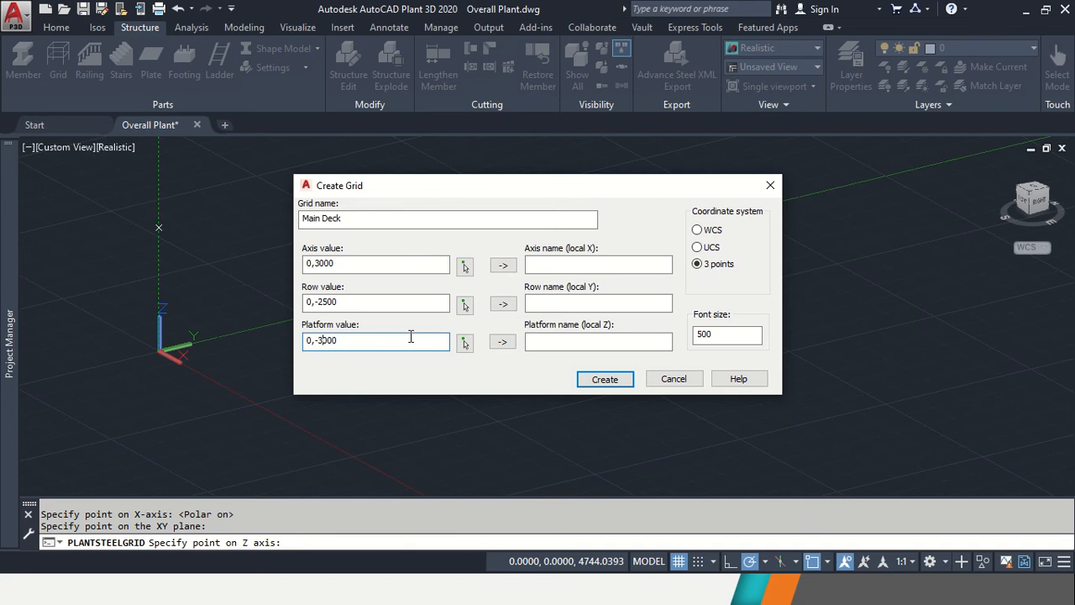
{"action": "key", "text": "BackSpace"}
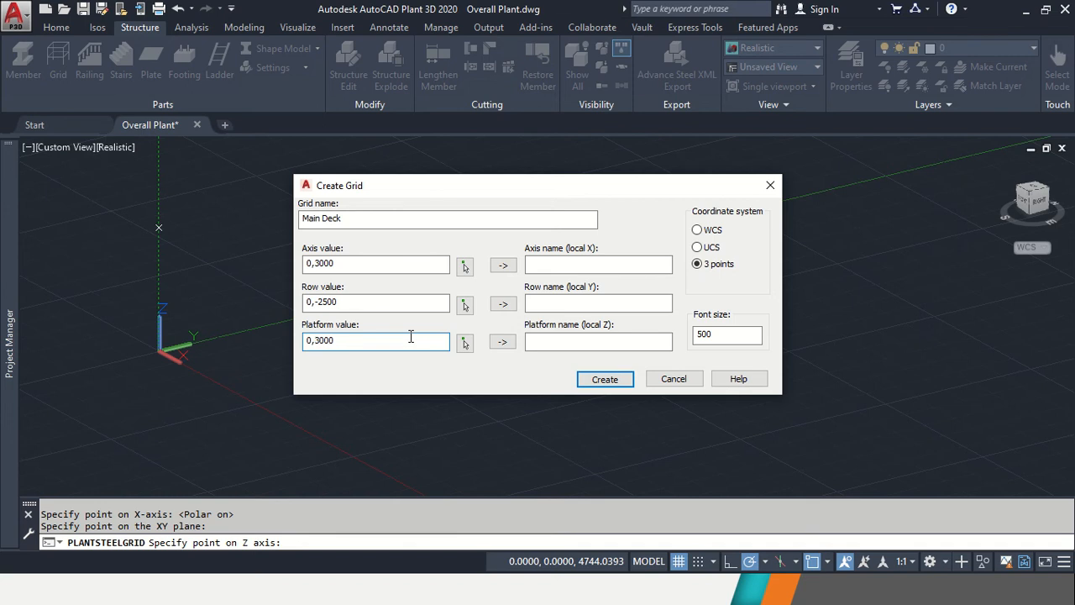
{"action": "left_click", "coordinate": [369, 304]}
{"action": "left_click", "coordinate": [379, 266]}
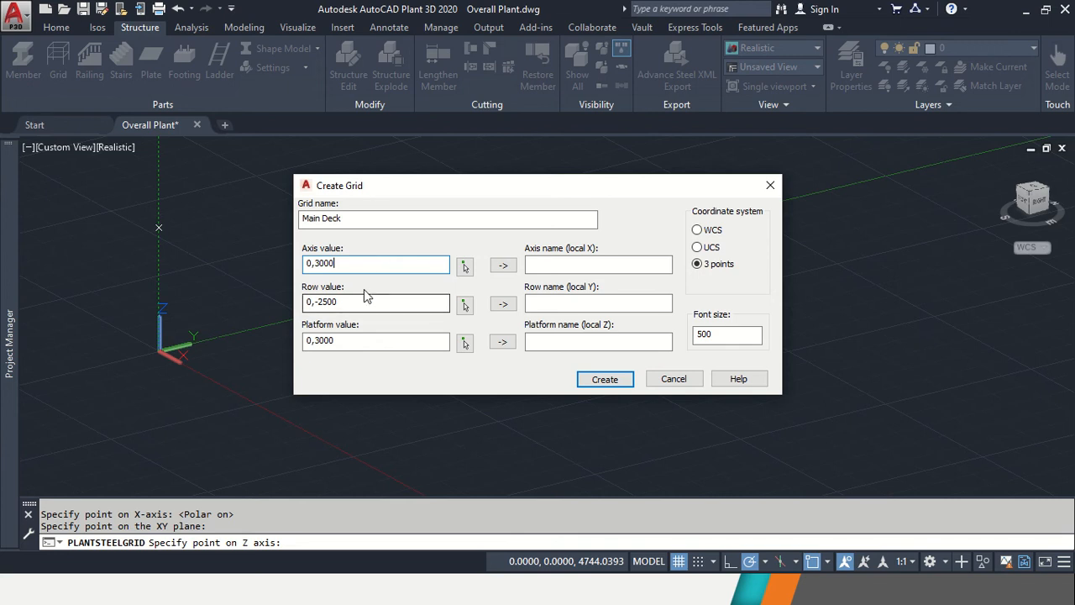
{"action": "key", "text": "BackSpace"}
{"action": "key", "text": "BackSpace"}
{"action": "key", "text": "BackSpace"}
{"action": "key", "text": "BackSpace"}
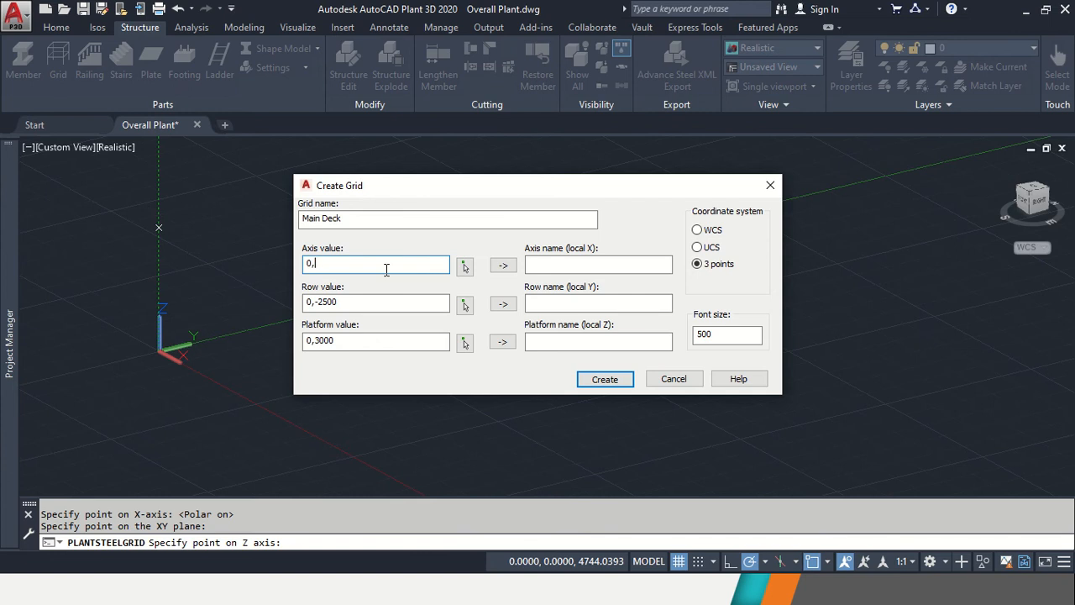
{"action": "type", "text": "6250,12500"}
Set the grid's row value to 0,3000,5000 and create the Main Deck grid.
{"action": "left_click", "coordinate": [364, 301]}
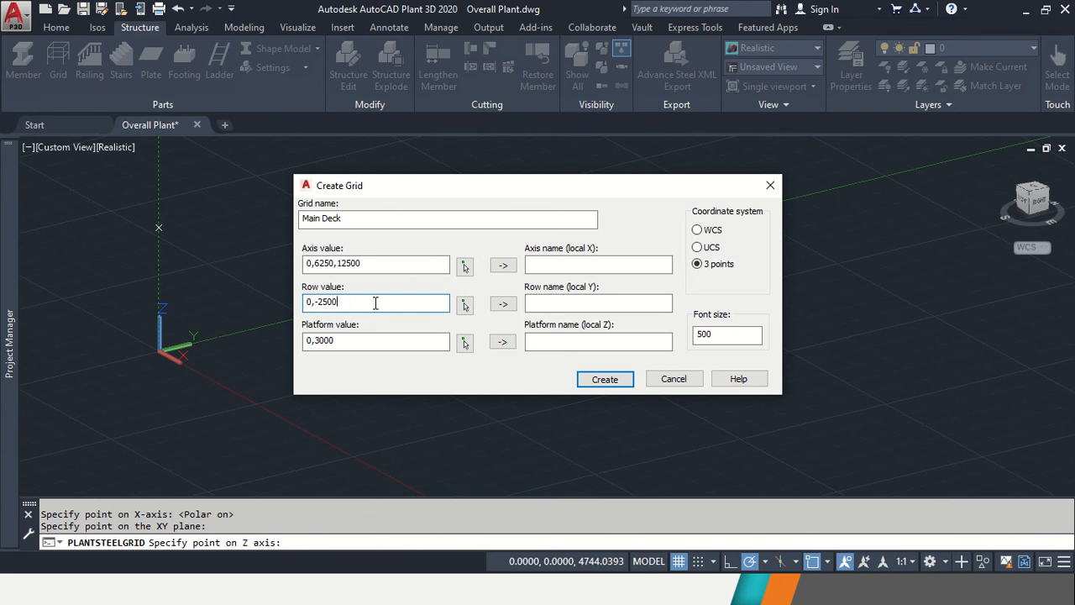
{"action": "key", "text": "BackSpace"}
{"action": "key", "text": "BackSpace"}
{"action": "key", "text": "BackSpace"}
{"action": "key", "text": "BackSpace"}
{"action": "key", "text": "BackSpace"}
{"action": "type", "text": "3000,5000"}
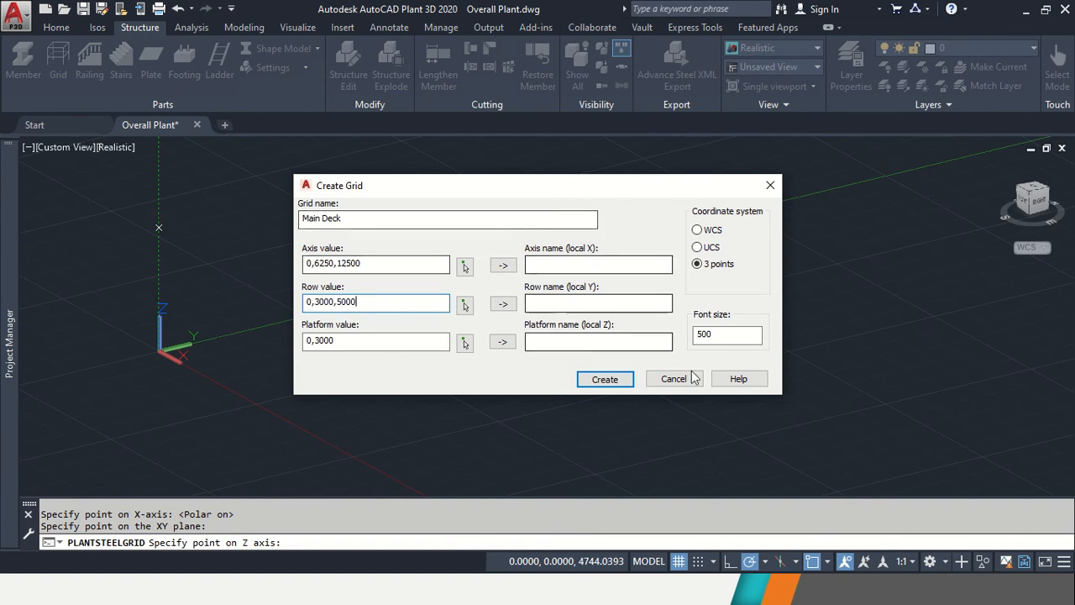
{"action": "left_click", "coordinate": [603, 379]}
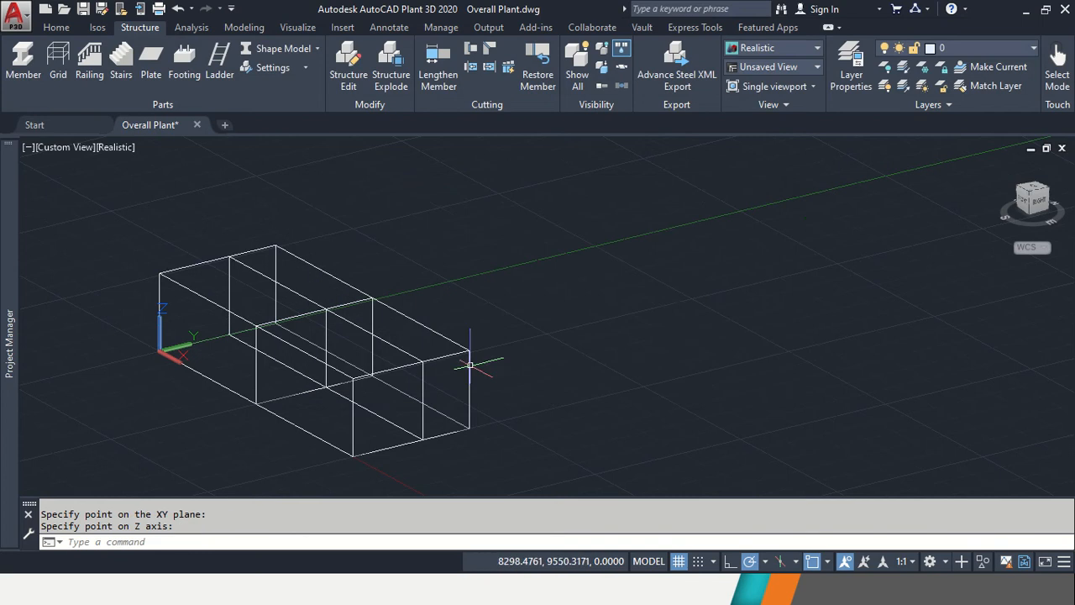
Edit the Main Deck grid and set its row value to 0,3000,8000.
{"action": "middle_click_drag", "start_coordinate": [419, 395], "coordinate": [588, 367]}
{"action": "left_click", "coordinate": [1038, 192]}
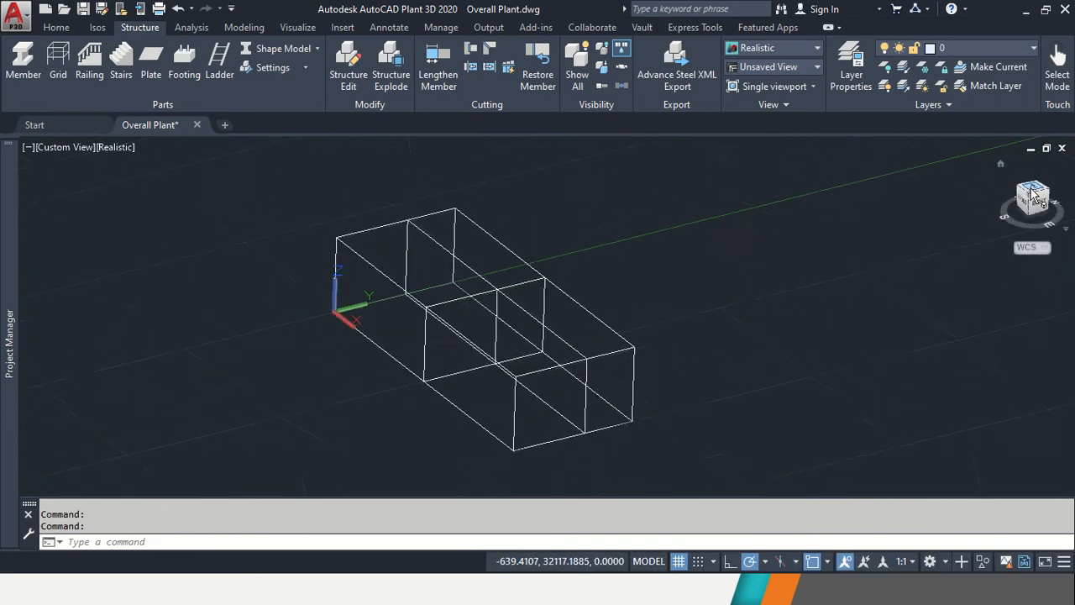
{"action": "left_click", "coordinate": [1020, 199]}
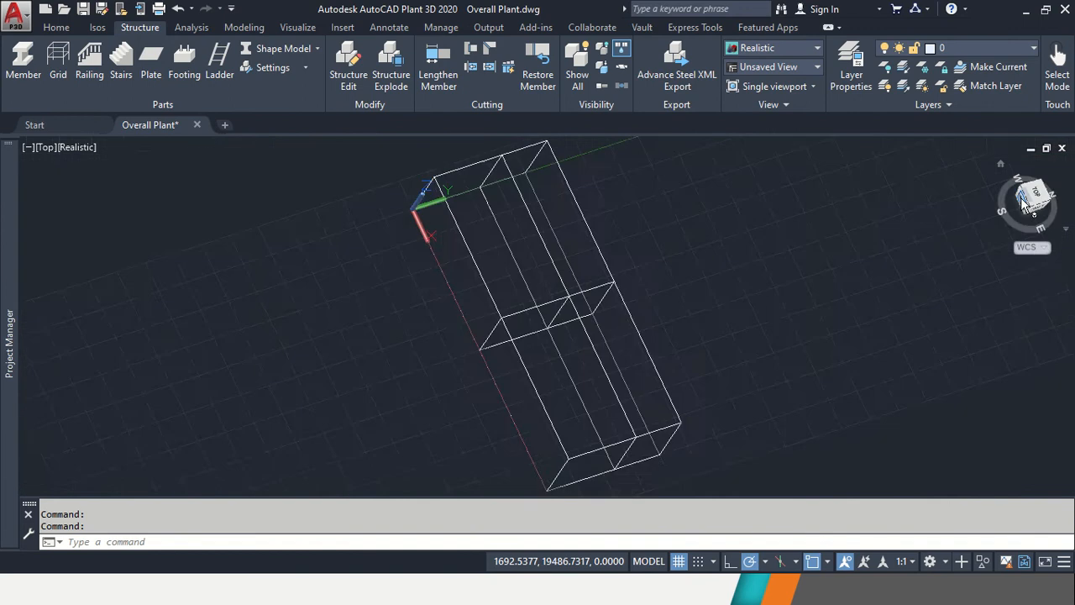
{"action": "left_click", "coordinate": [1036, 189]}
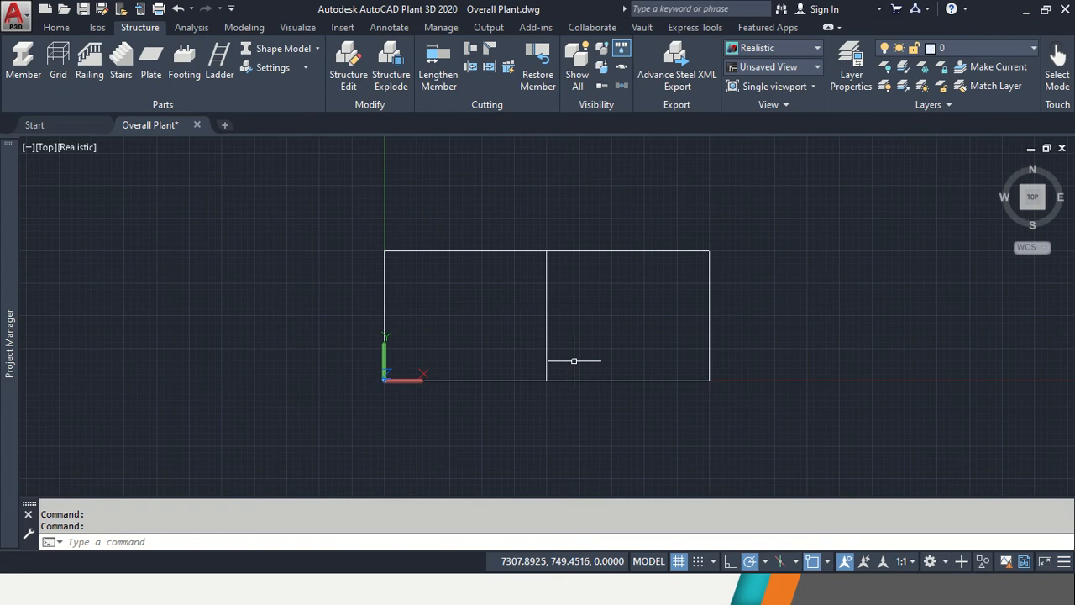
{"action": "left_click", "coordinate": [1047, 217]}
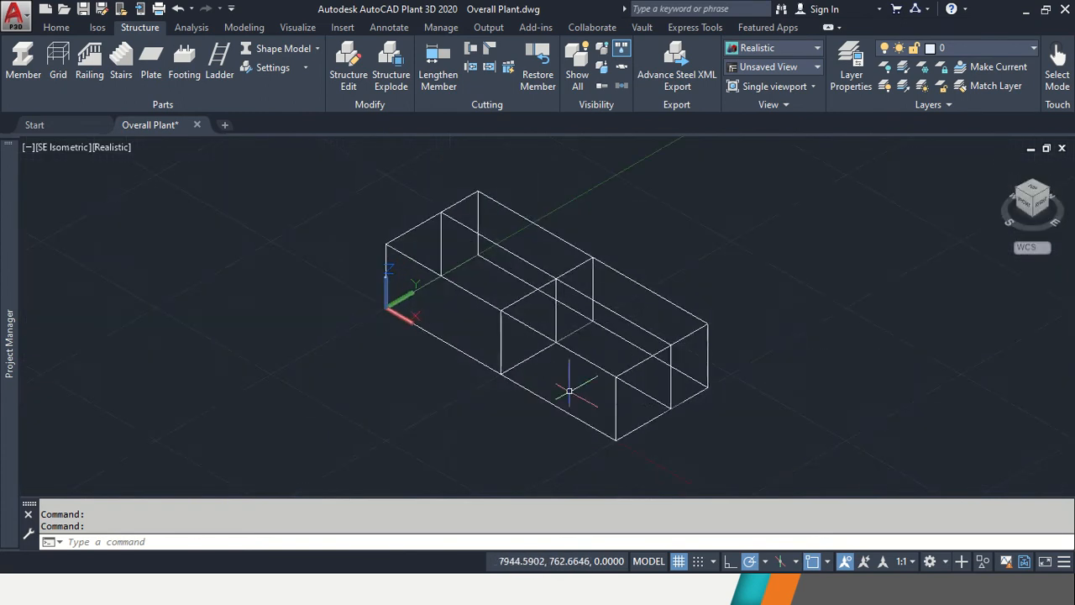
{"action": "left_click", "coordinate": [616, 384]}
{"action": "right_click", "coordinate": [619, 384]}
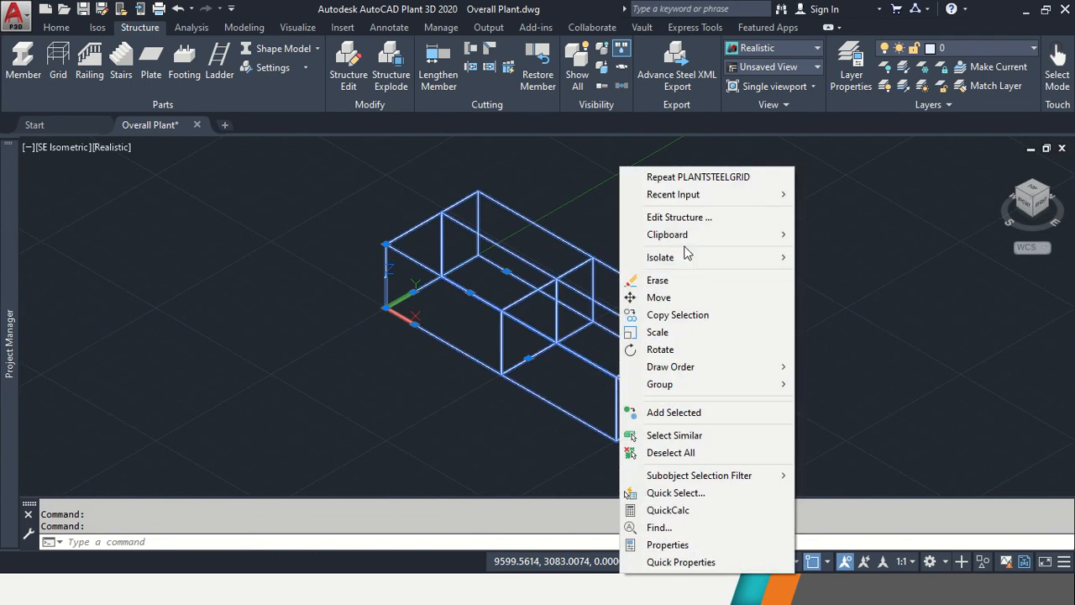
{"action": "left_click", "coordinate": [694, 220]}
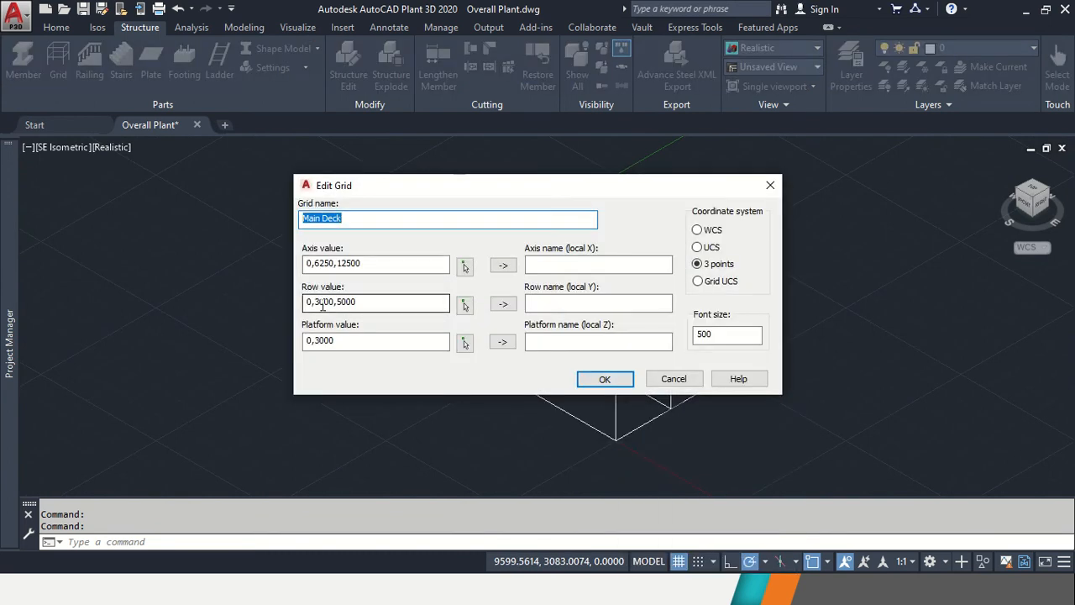
{"action": "left_click", "coordinate": [339, 303]}
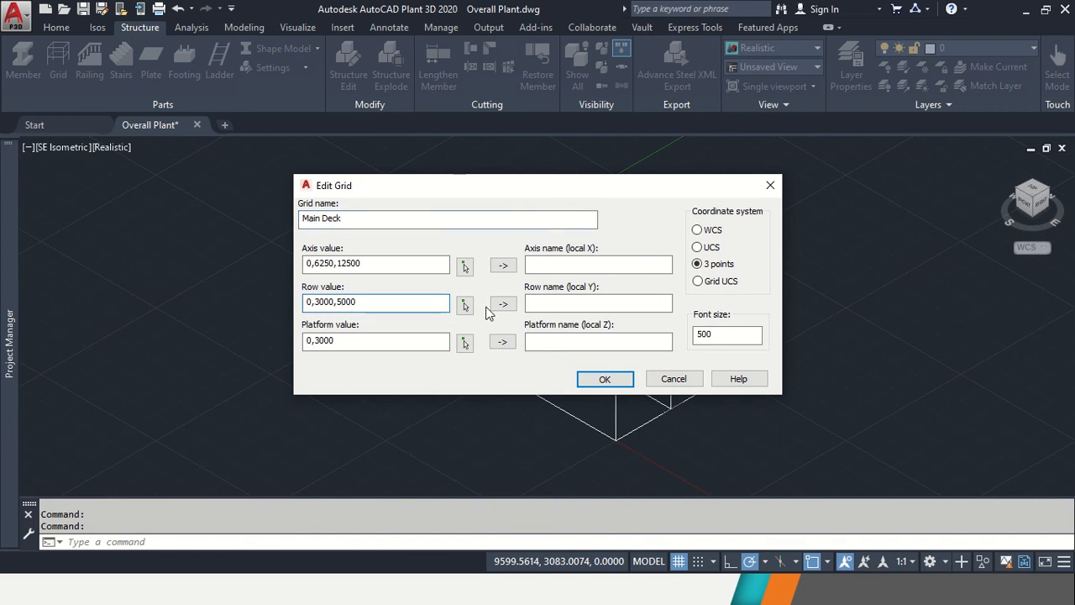
{"action": "key", "text": "BackSpace"}
{"action": "type", "text": "8"}
{"action": "left_click_drag", "start_coordinate": [512, 190], "coordinate": [830, 292]}
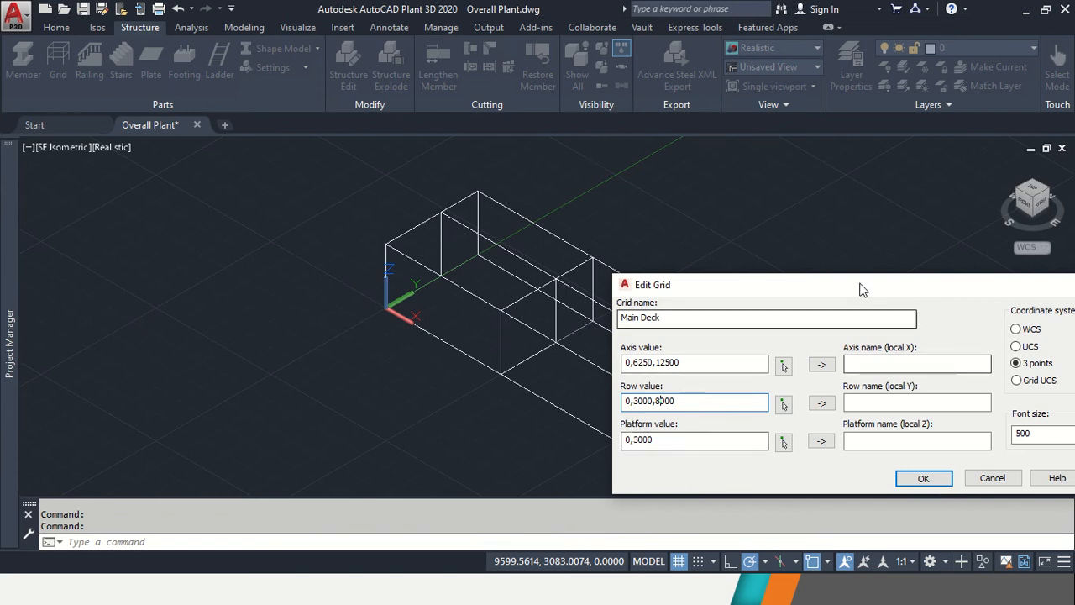
{"action": "left_click_drag", "start_coordinate": [860, 289], "coordinate": [793, 251]}
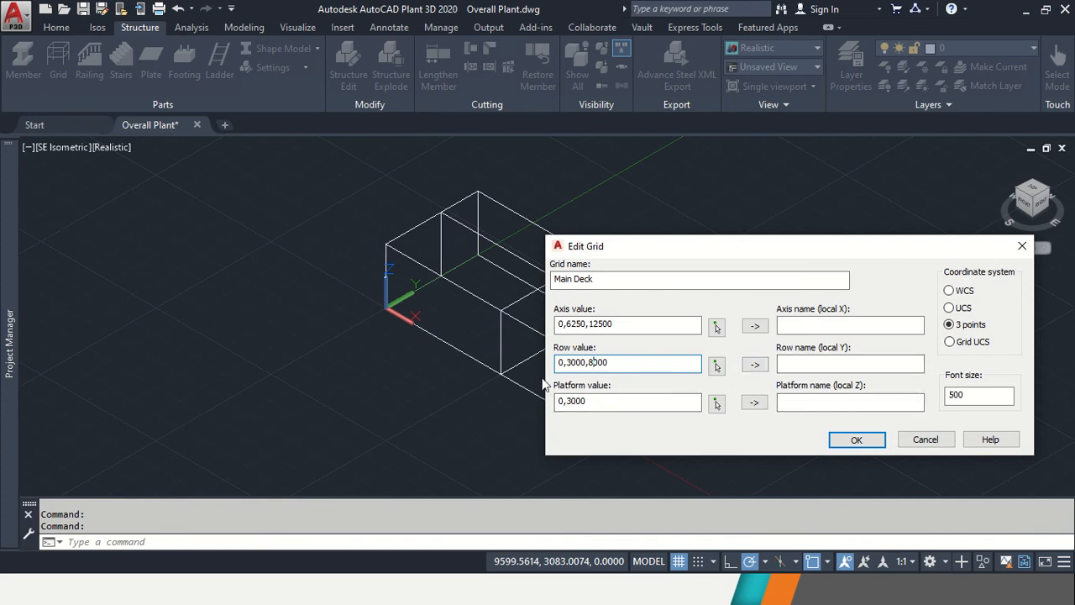
{"action": "left_click", "coordinate": [865, 445]}
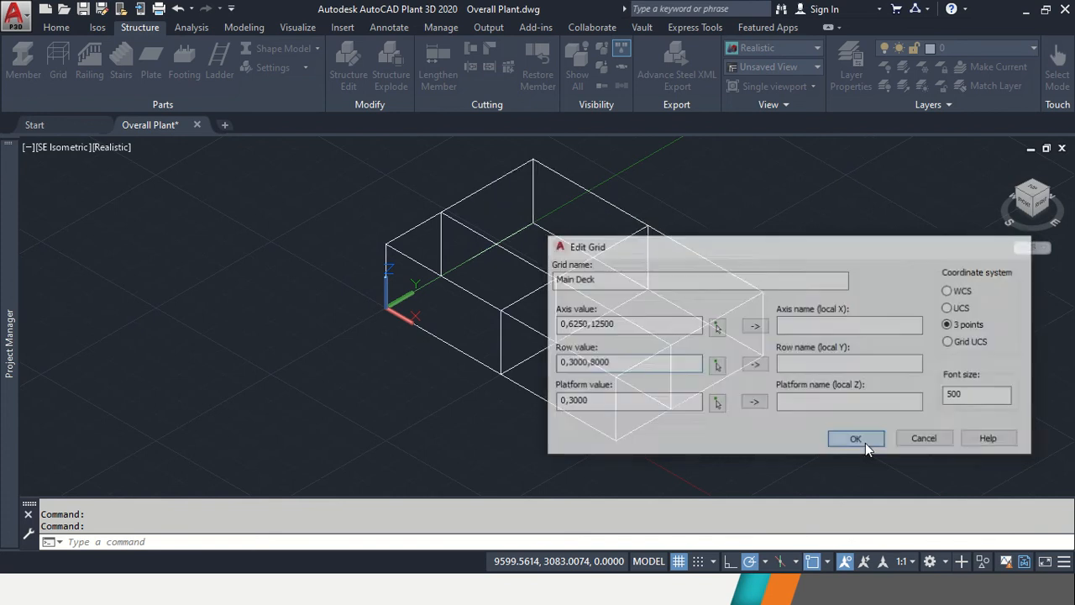
Start a second structural grid and define its coordinate system by 3 points, with origin 0,0,0 and points along the X, Y and Z axes.
{"action": "left_click", "coordinate": [1028, 194]}
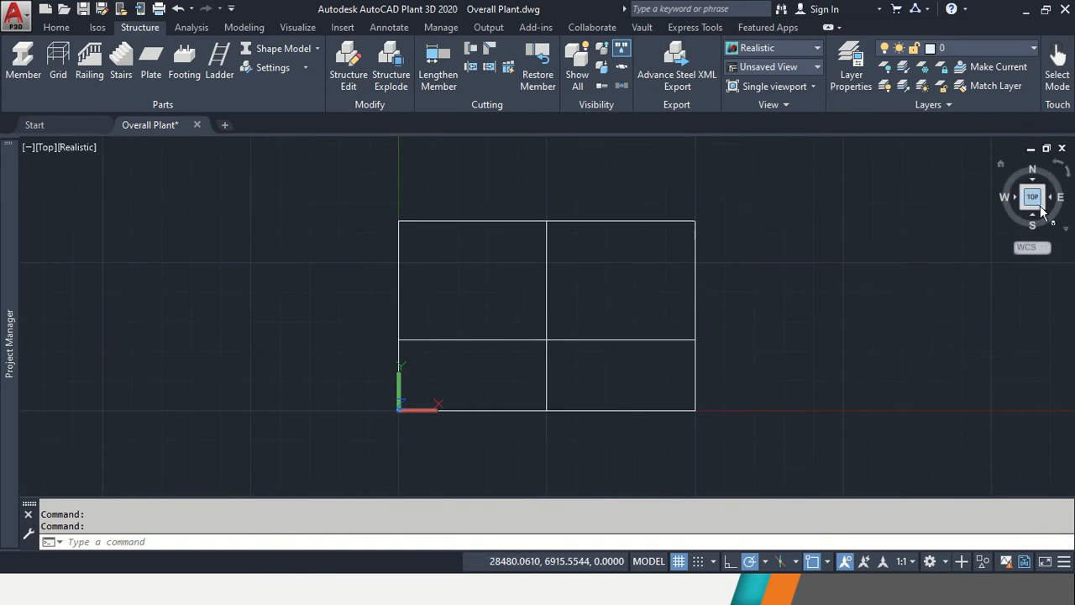
{"action": "left_click", "coordinate": [1043, 211]}
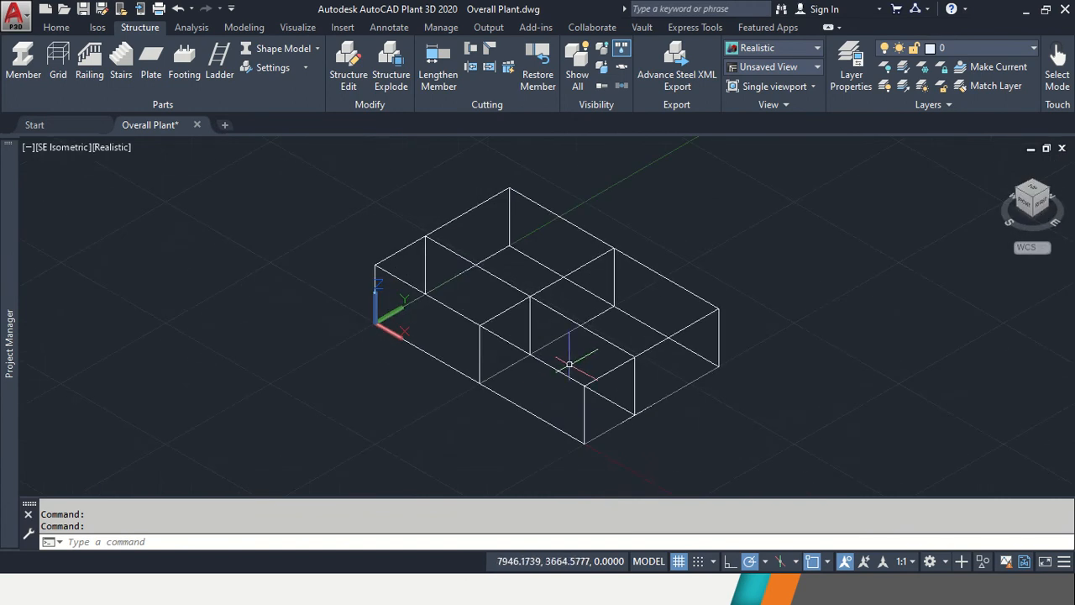
{"action": "middle_click_drag", "start_coordinate": [277, 448], "coordinate": [428, 369]}
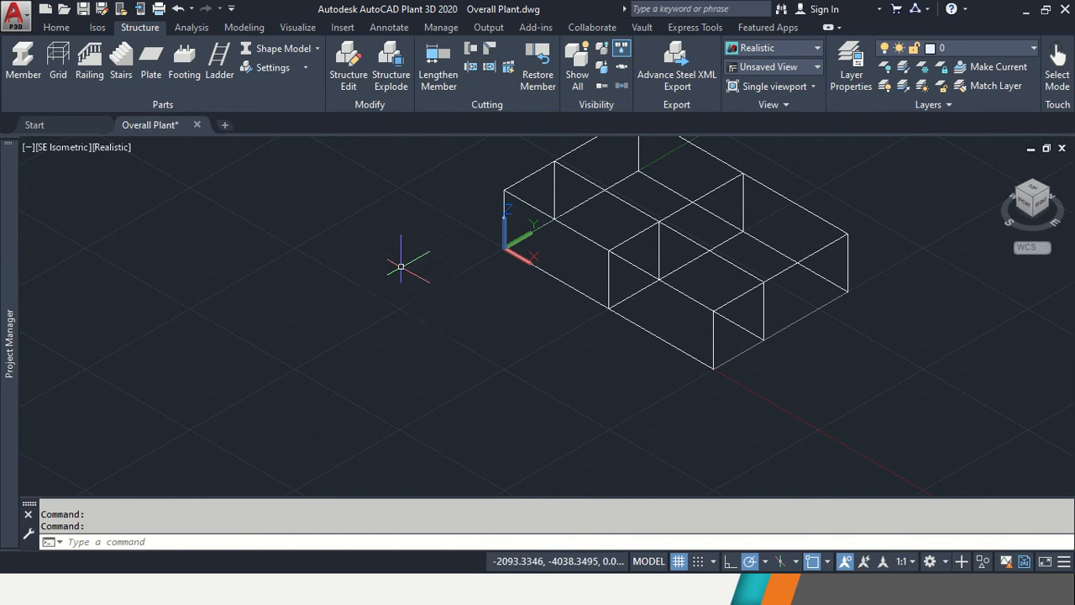
{"action": "left_click", "coordinate": [55, 62]}
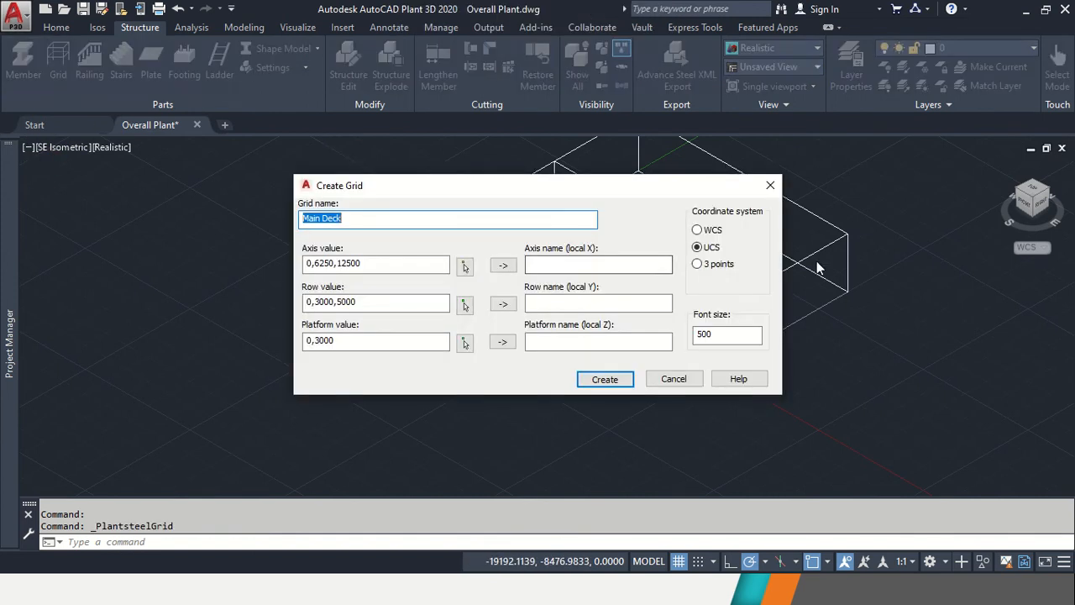
{"action": "left_click", "coordinate": [710, 263]}
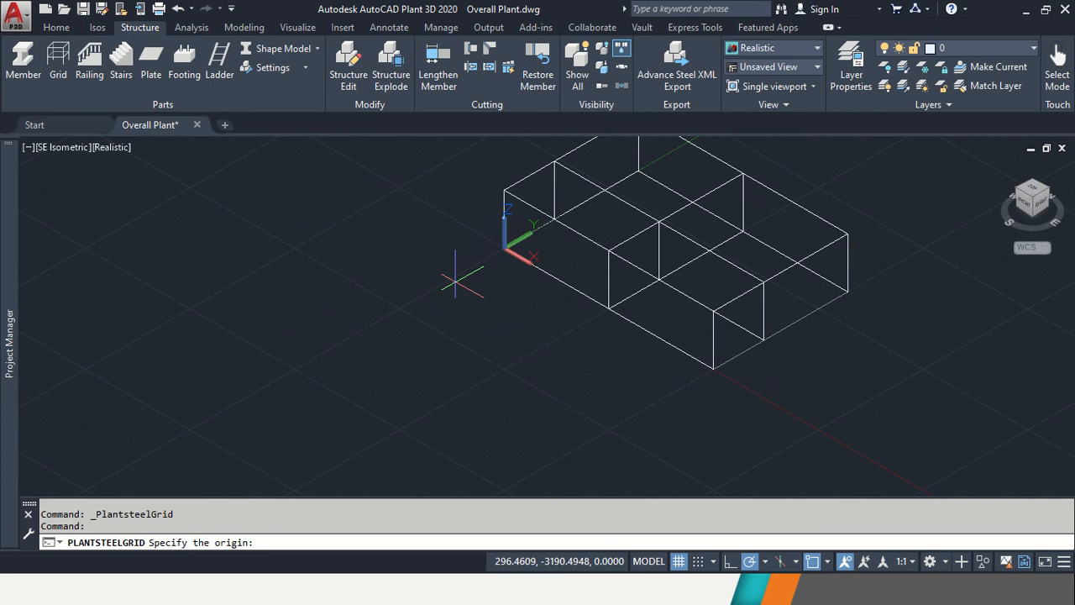
{"action": "type", "text": "0,0,0"}
{"action": "key", "text": "Return"}
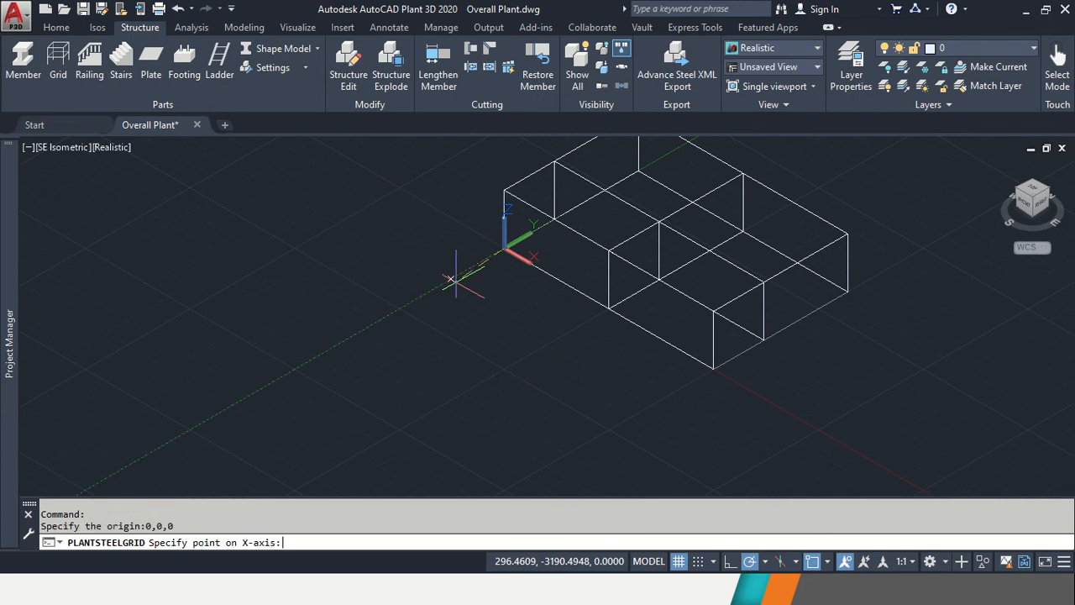
{"action": "left_click", "coordinate": [800, 420]}
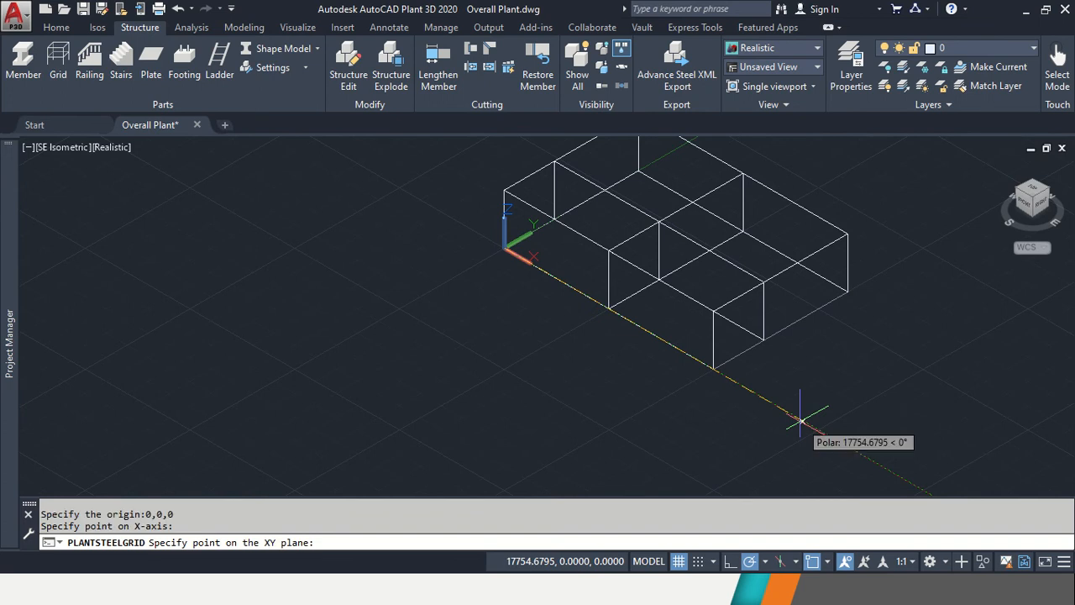
{"action": "middle_click_drag", "start_coordinate": [859, 308], "coordinate": [808, 395]}
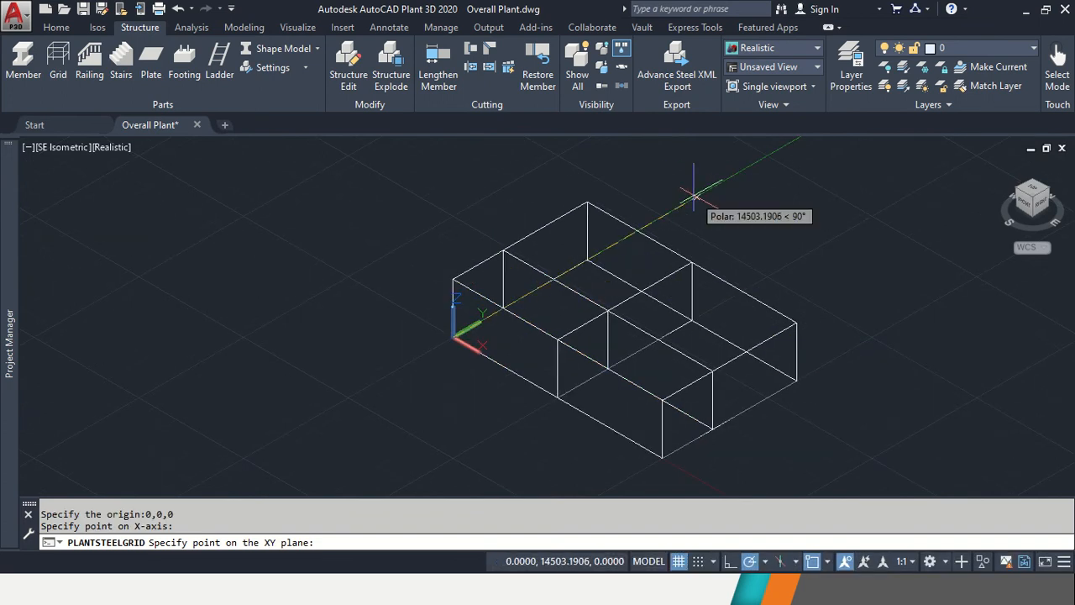
{"action": "left_click", "coordinate": [694, 206]}
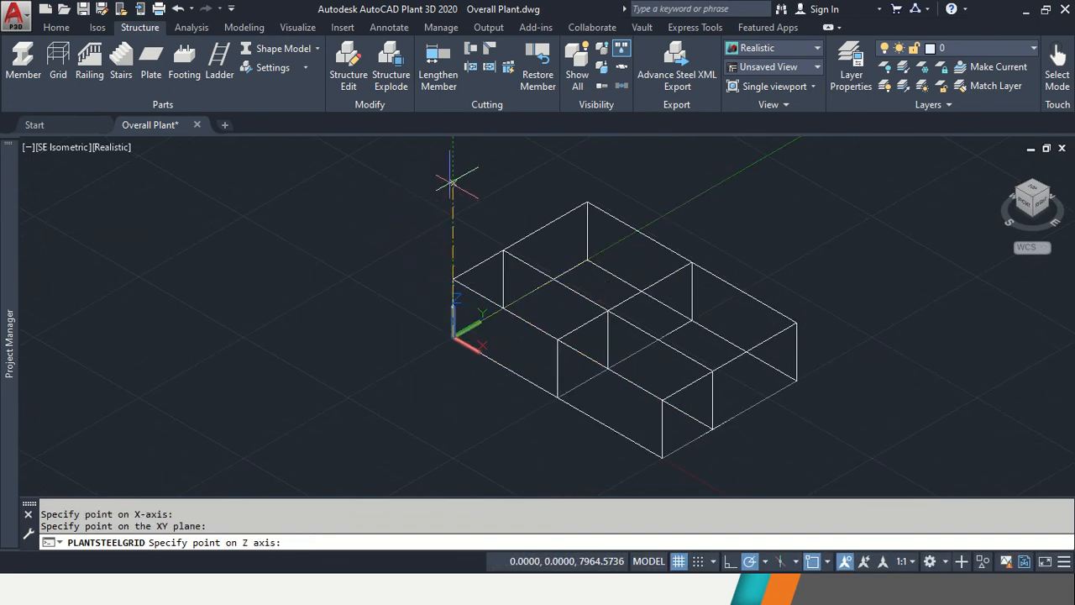
{"action": "left_click", "coordinate": [452, 216]}
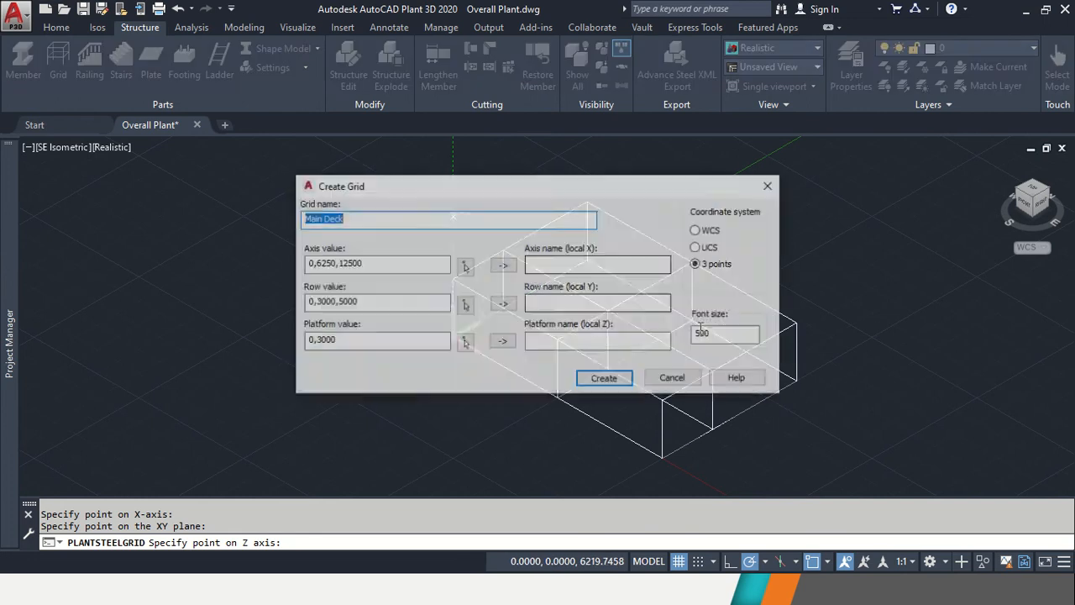
Set the second grid's axis value to 0,1500.
{"action": "left_click_drag", "start_coordinate": [540, 191], "coordinate": [749, 160]}
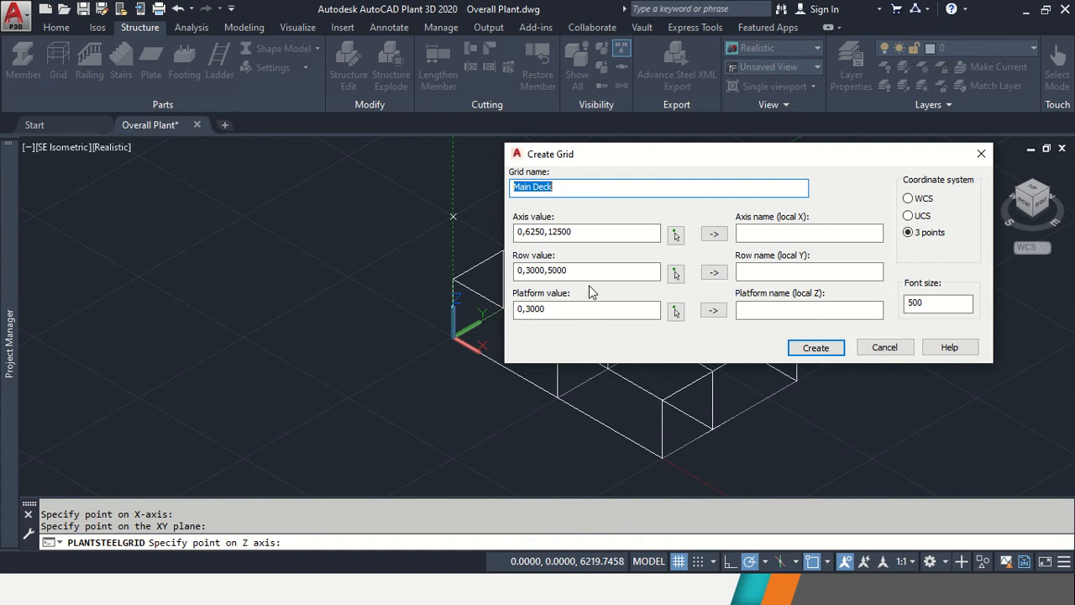
{"action": "left_click", "coordinate": [597, 232]}
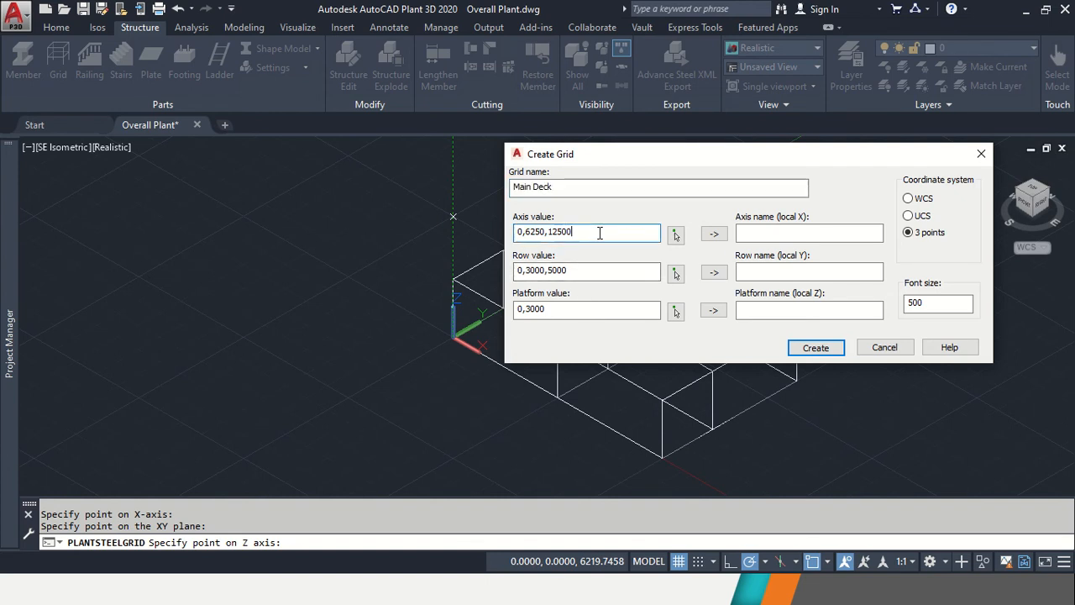
{"action": "left_click_drag", "start_coordinate": [597, 233], "coordinate": [409, 232]}
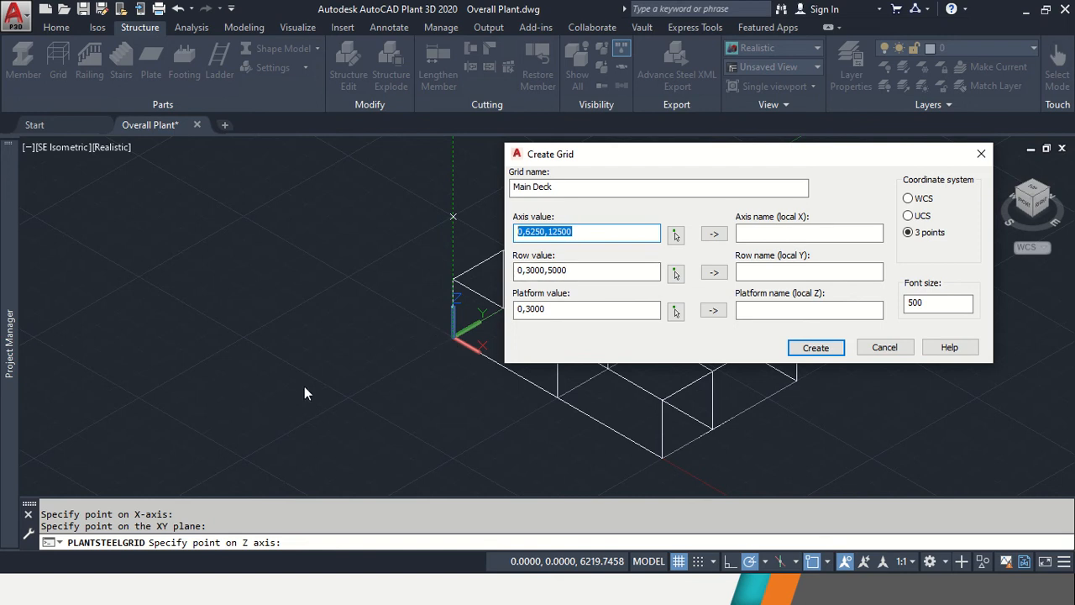
{"action": "left_click", "coordinate": [584, 237]}
{"action": "key", "text": "BackSpace"}
{"action": "key", "text": "BackSpace"}
{"action": "key", "text": "BackSpace"}
{"action": "key", "text": "BackSpace"}
{"action": "key", "text": "BackSpace"}
{"action": "key", "text": "BackSpace"}
{"action": "key", "text": "BackSpace"}
{"action": "key", "text": "BackSpace"}
{"action": "key", "text": "BackSpace"}
{"action": "key", "text": "BackSpace"}
{"action": "type", "text": "15"}
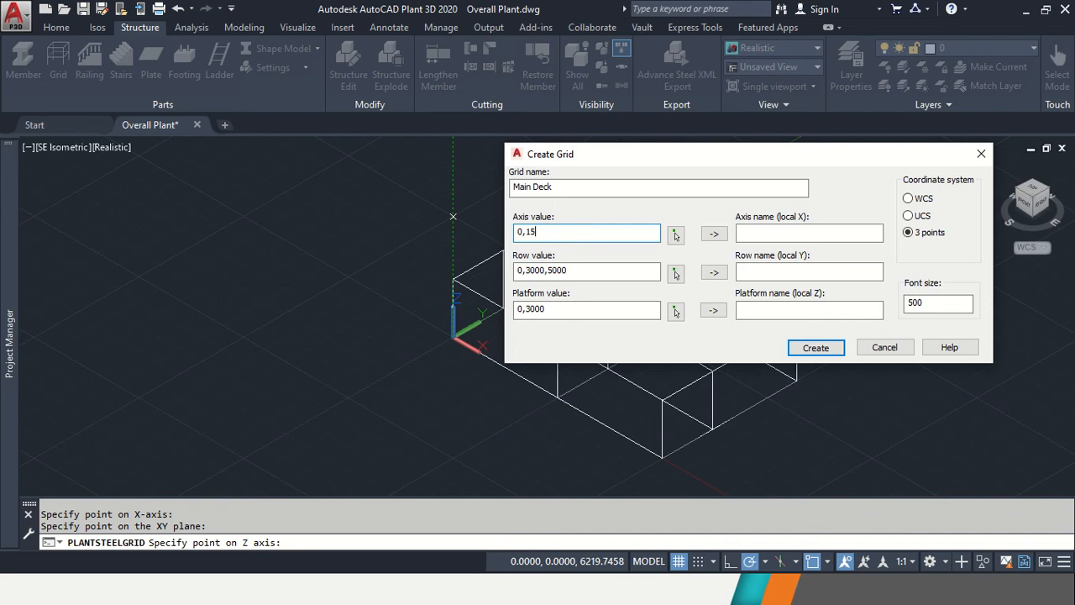
{"action": "type", "text": "00"}
{"action": "key", "text": "Left"}
{"action": "key", "text": "Left"}
{"action": "key", "text": "Left"}
{"action": "key", "text": "Left"}
{"action": "key", "text": "BackSpace"}
{"action": "key", "text": "BackSpace"}
{"action": "type", "text": "0,"}
Set the second grid's row value to -4750,-3250 and create the grid.
{"action": "left_click", "coordinate": [601, 270]}
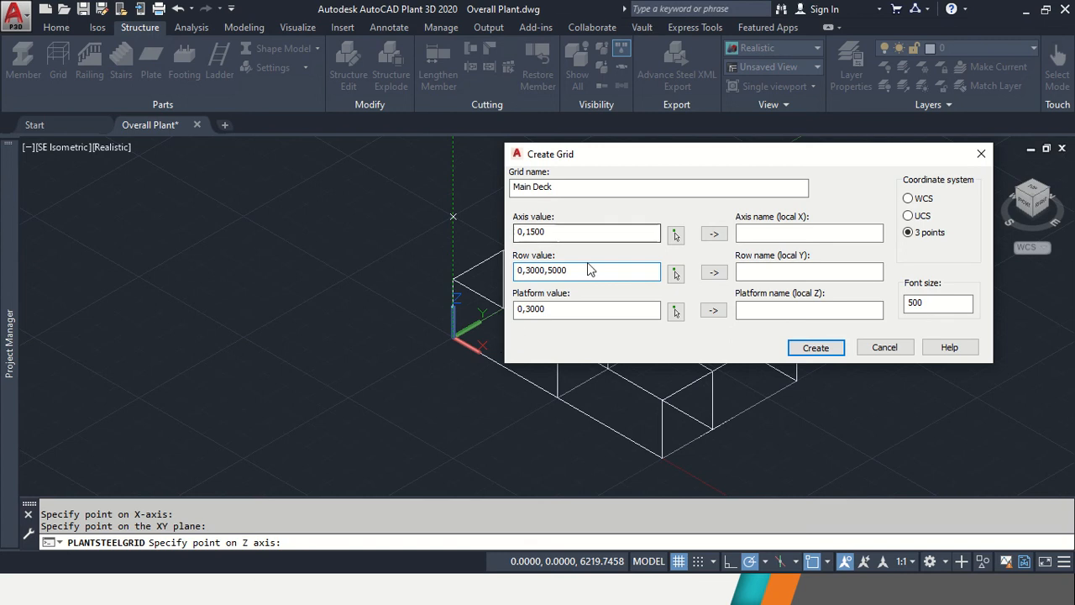
{"action": "left_click_drag", "start_coordinate": [577, 271], "coordinate": [532, 276]}
{"action": "key", "text": "BackSpace"}
{"action": "key", "text": "BackSpace"}
{"action": "type", "text": "-"}
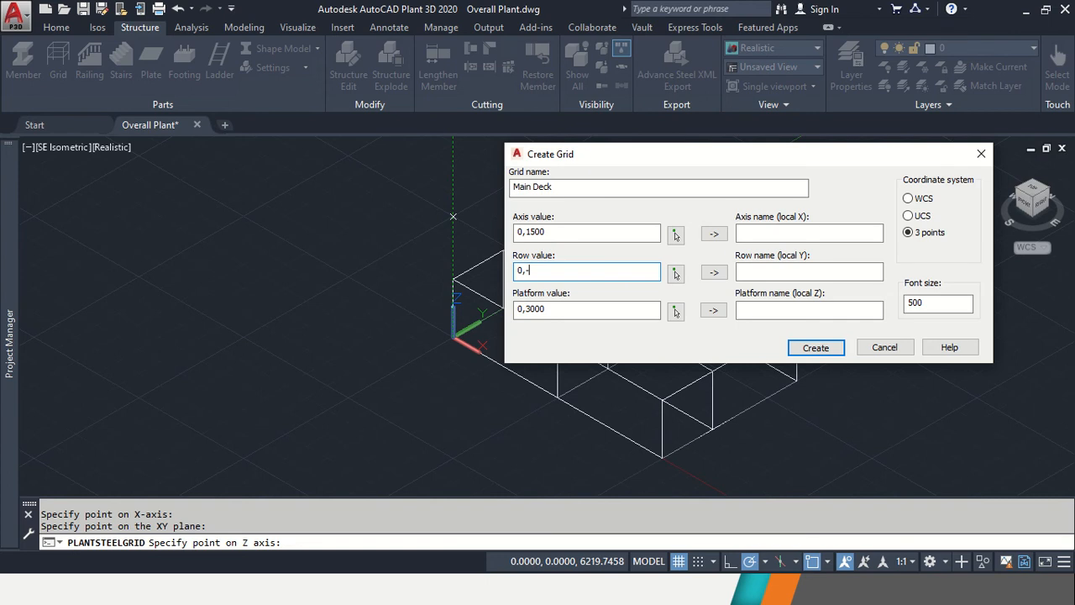
{"action": "key", "text": "BackSpace"}
{"action": "key", "text": "BackSpace"}
{"action": "key", "text": "BackSpace"}
{"action": "type", "text": "-4750"}
{"action": "type", "text": ",-3250"}
{"action": "left_click", "coordinate": [802, 346]}
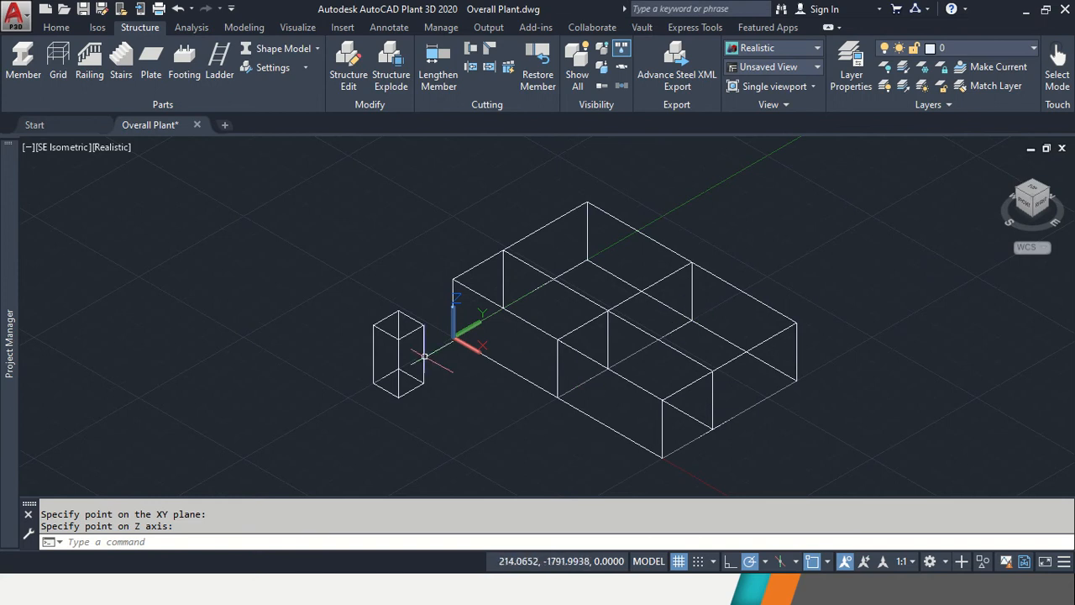
Open the layer properties and add a new layer to the drawing.
{"action": "left_click", "coordinate": [1031, 191]}
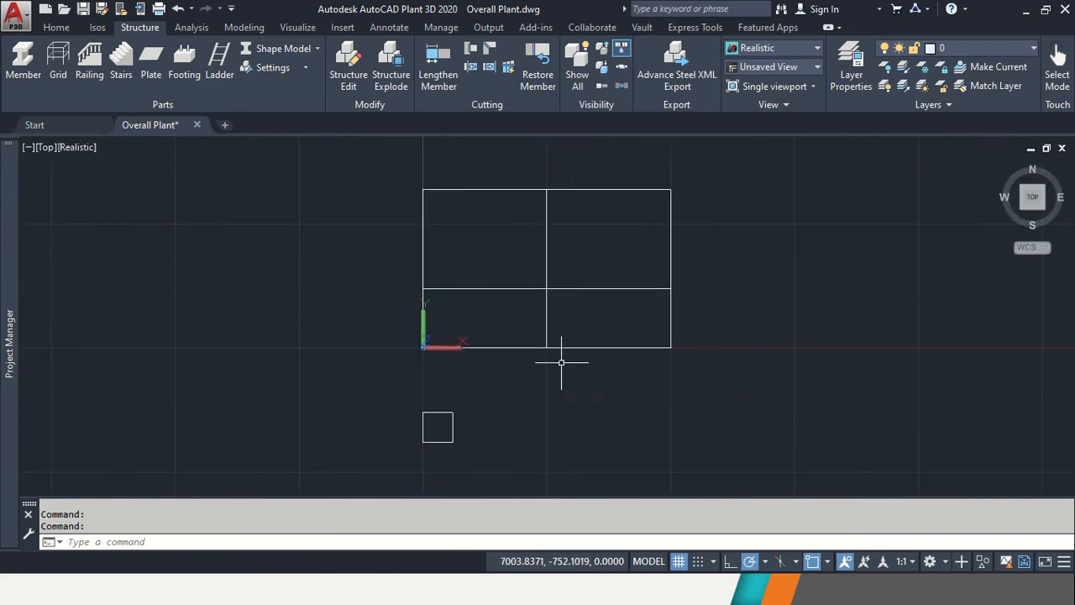
{"action": "middle_click_drag", "start_coordinate": [461, 412], "coordinate": [453, 382]}
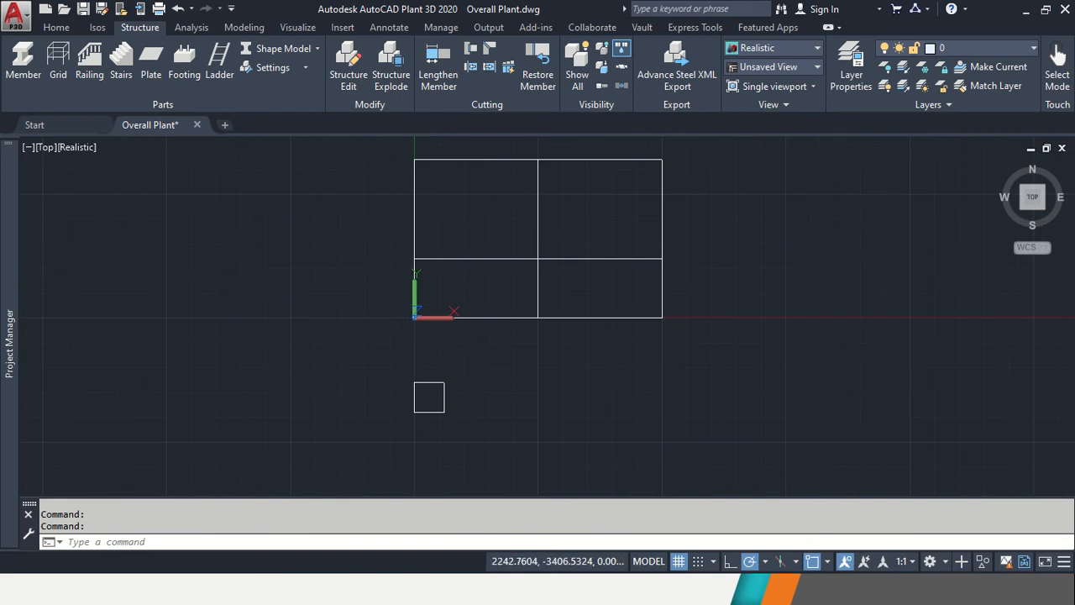
{"action": "left_click", "coordinate": [1048, 223]}
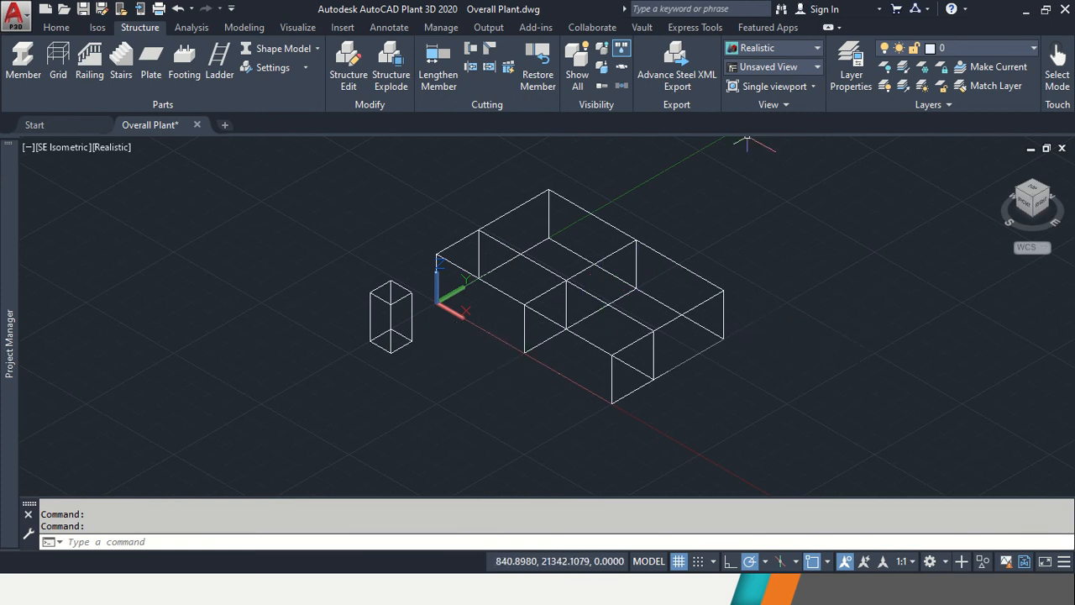
{"action": "left_click", "coordinate": [848, 80]}
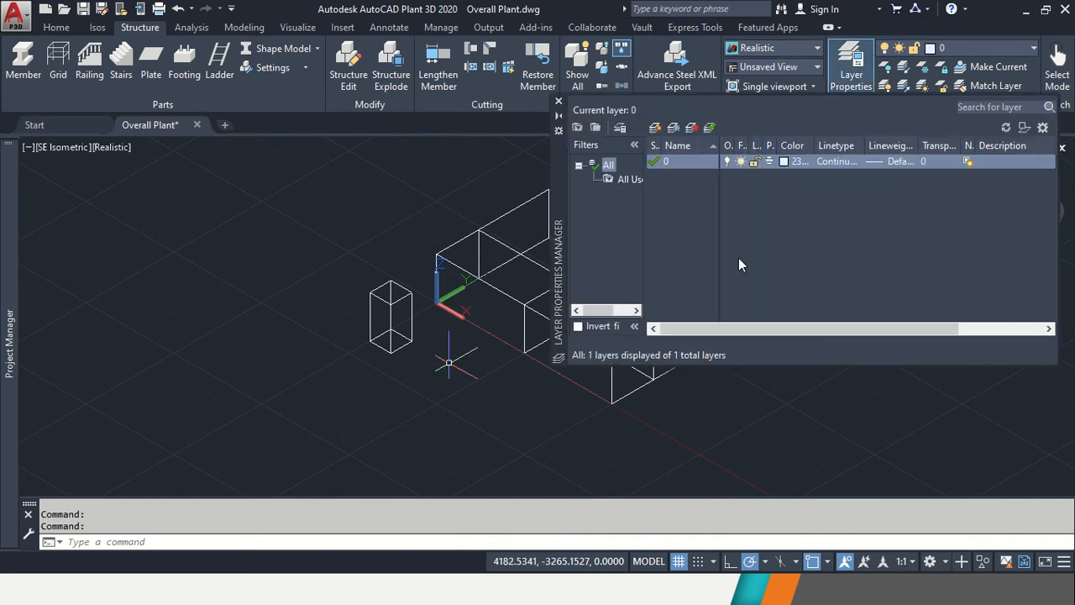
{"action": "right_click", "coordinate": [719, 209]}
{"action": "left_click", "coordinate": [694, 217]}
{"action": "right_click", "coordinate": [695, 216]}
{"action": "left_click", "coordinate": [796, 241]}
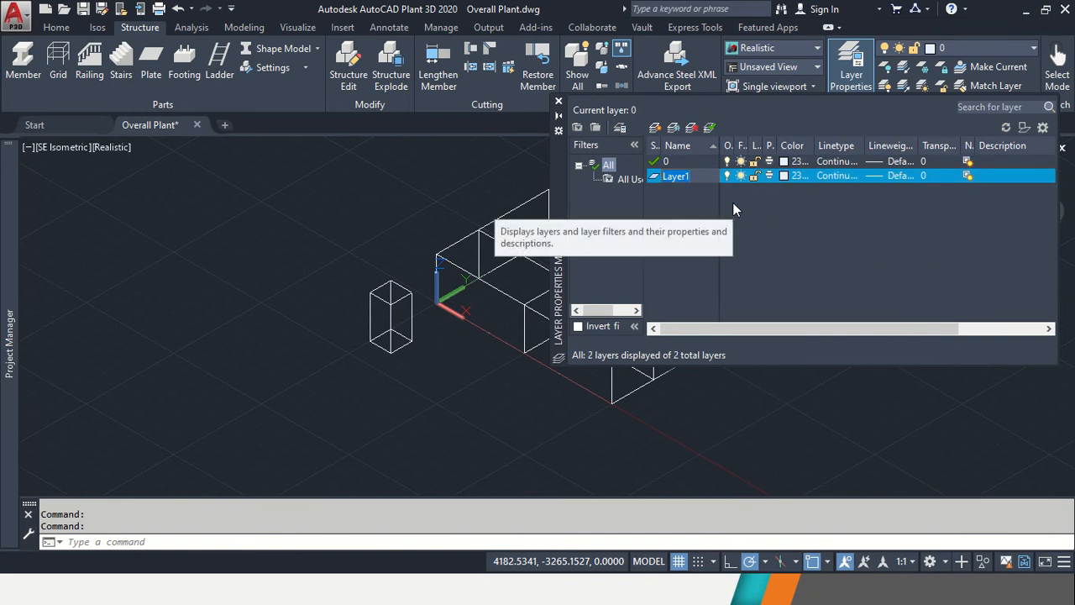
Name the new layer Grid Main Deck and close the layer properties.
{"action": "type", "text": "M"}
{"action": "key", "text": "BackSpace"}
{"action": "type", "text": "Main Deck Grid"}
{"action": "key", "text": "BackSpace"}
{"action": "key", "text": "BackSpace"}
{"action": "key", "text": "BackSpace"}
{"action": "key", "text": "BackSpace"}
{"action": "key", "text": "BackSpace"}
{"action": "key", "text": "Return"}
{"action": "key", "text": "F2"}
{"action": "key", "text": "Home"}
{"action": "type", "text": "Grid"}
{"action": "key", "text": "Return"}
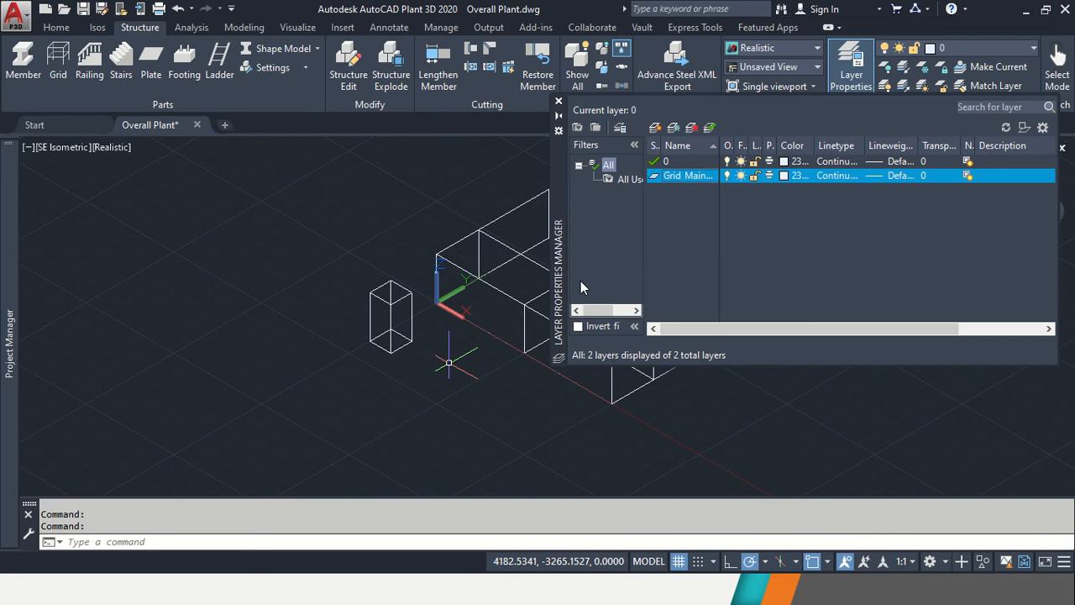
{"action": "left_click", "coordinate": [558, 101]}
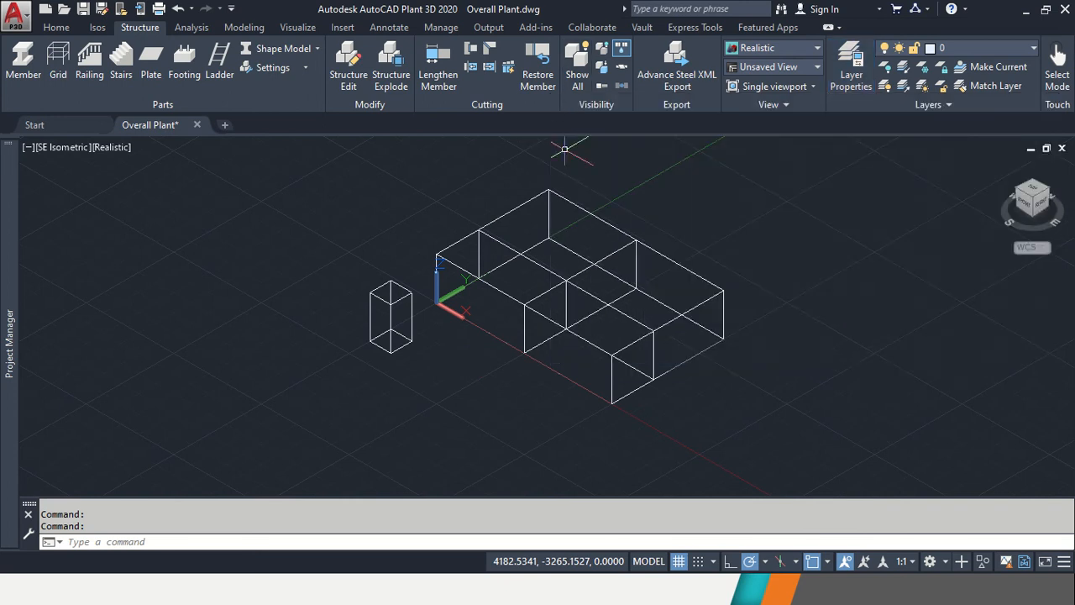
Move both existing grids to the Grid Main Deck layer and clear the selection.
{"action": "left_click", "coordinate": [793, 437]}
{"action": "left_click", "coordinate": [252, 233]}
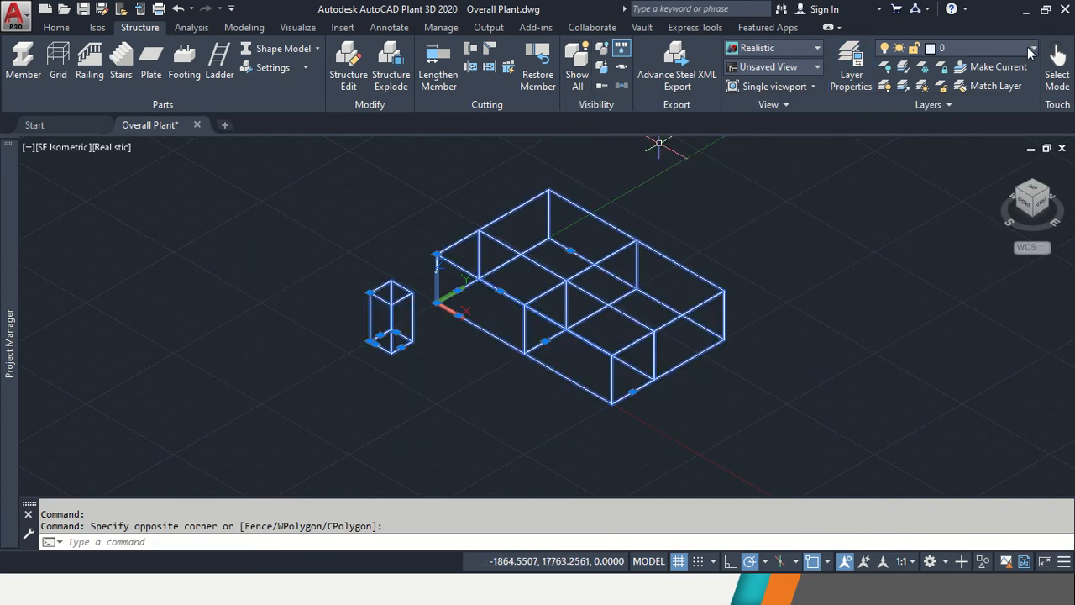
{"action": "left_click", "coordinate": [1031, 48]}
{"action": "left_click", "coordinate": [998, 87]}
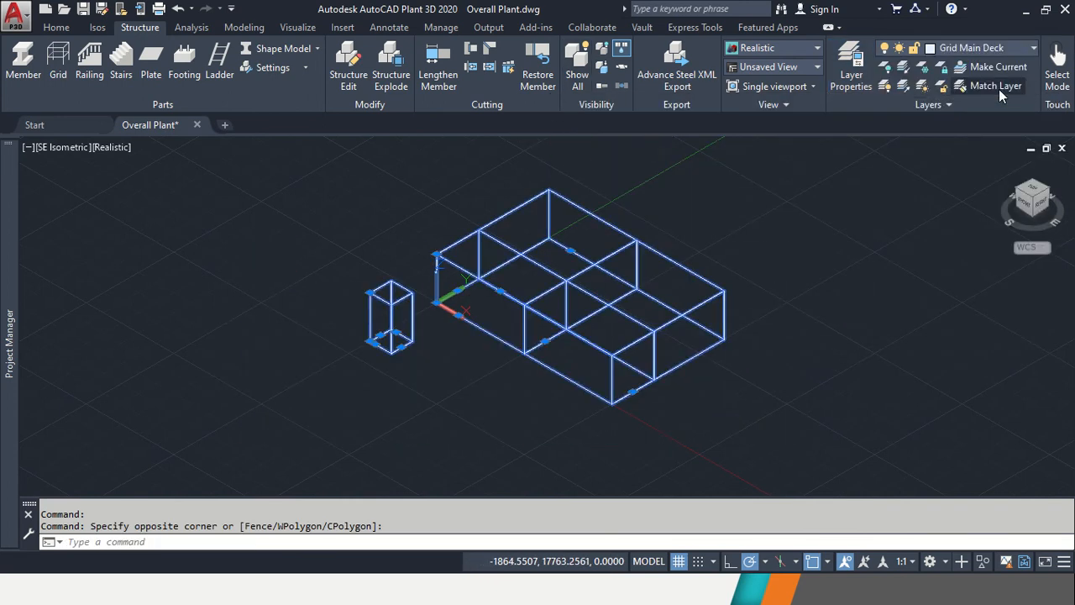
{"action": "key", "text": "Escape"}
{"action": "key", "text": "Escape"}
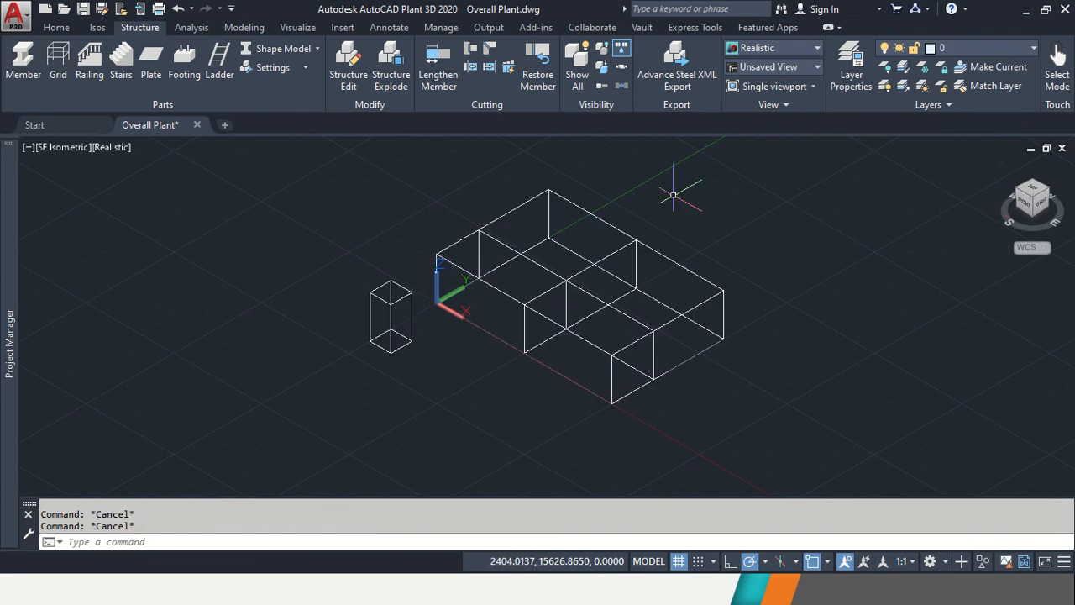
Turn the Grid Main Deck layer off and back on to check which grids it controls.
{"action": "left_click", "coordinate": [983, 48]}
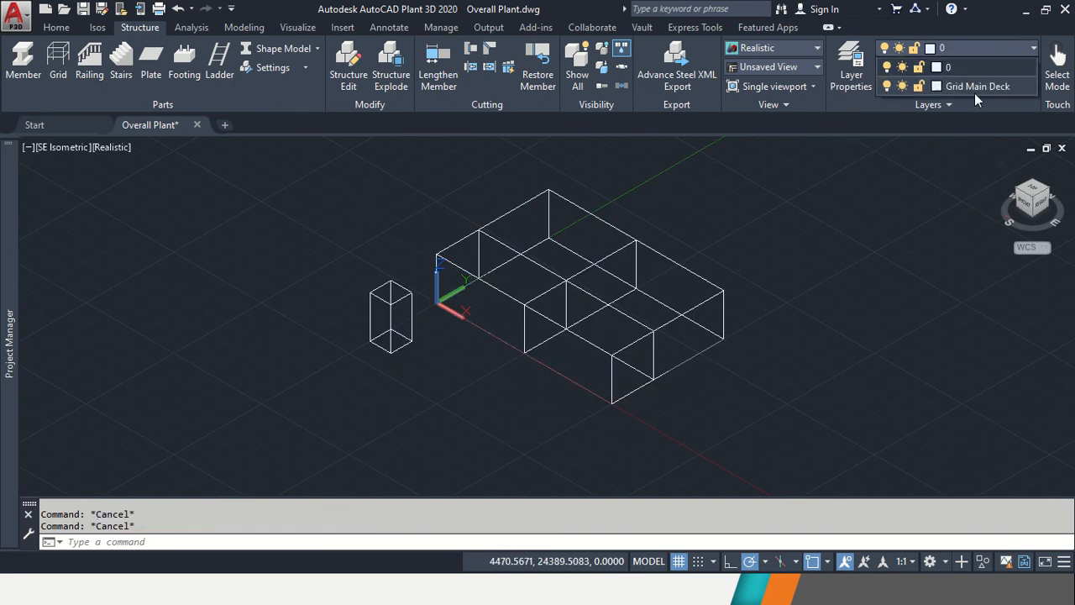
{"action": "left_click", "coordinate": [885, 88]}
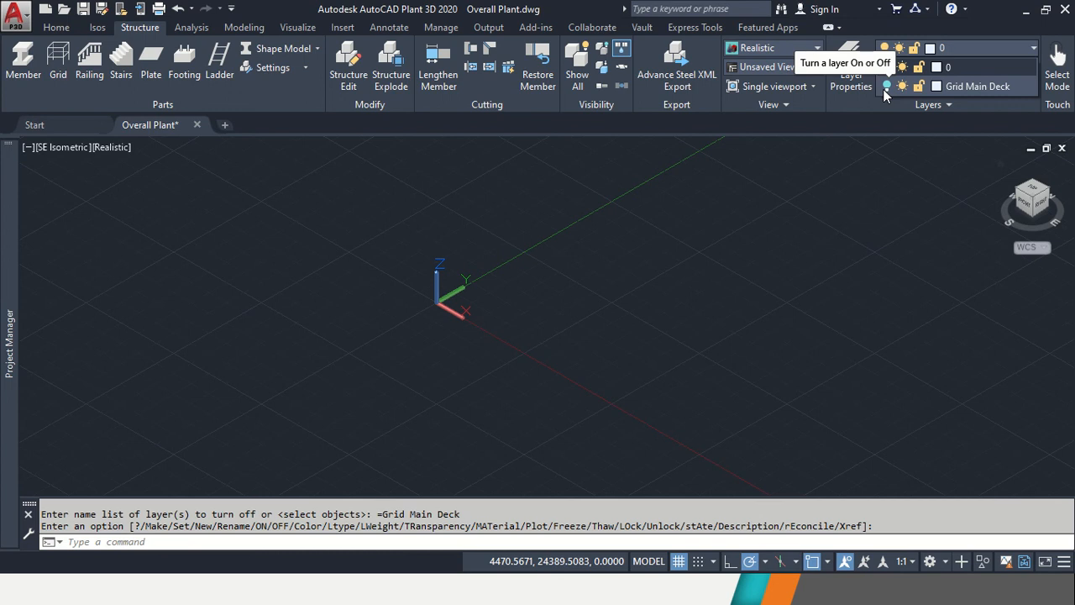
{"action": "left_click", "coordinate": [886, 87]}
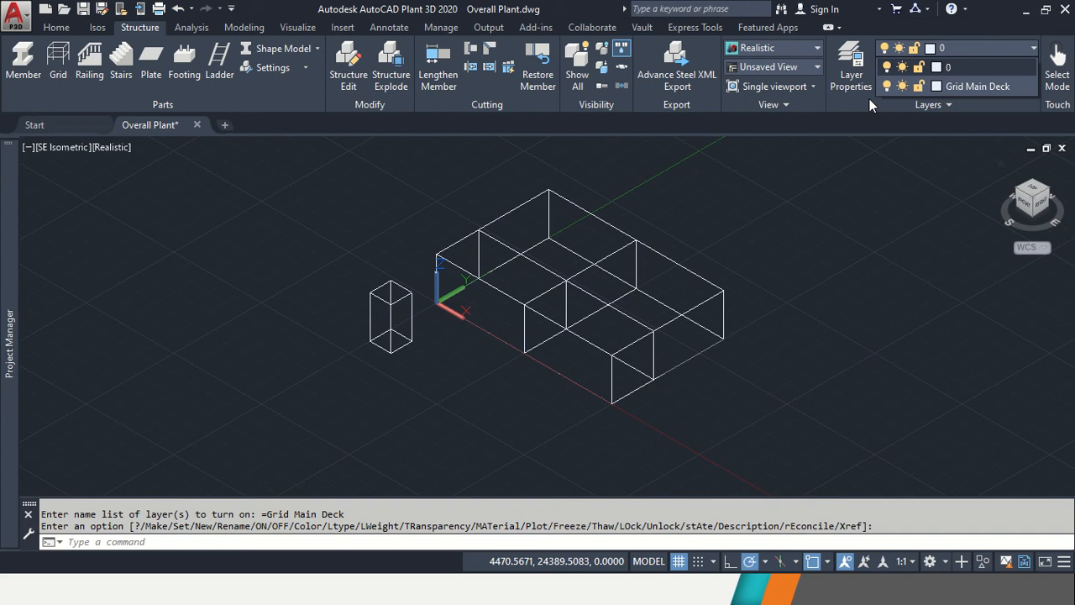
Start a new structural grid using the 3 points coordinate system with its origin at 0,0,0.
{"action": "left_click", "coordinate": [60, 69]}
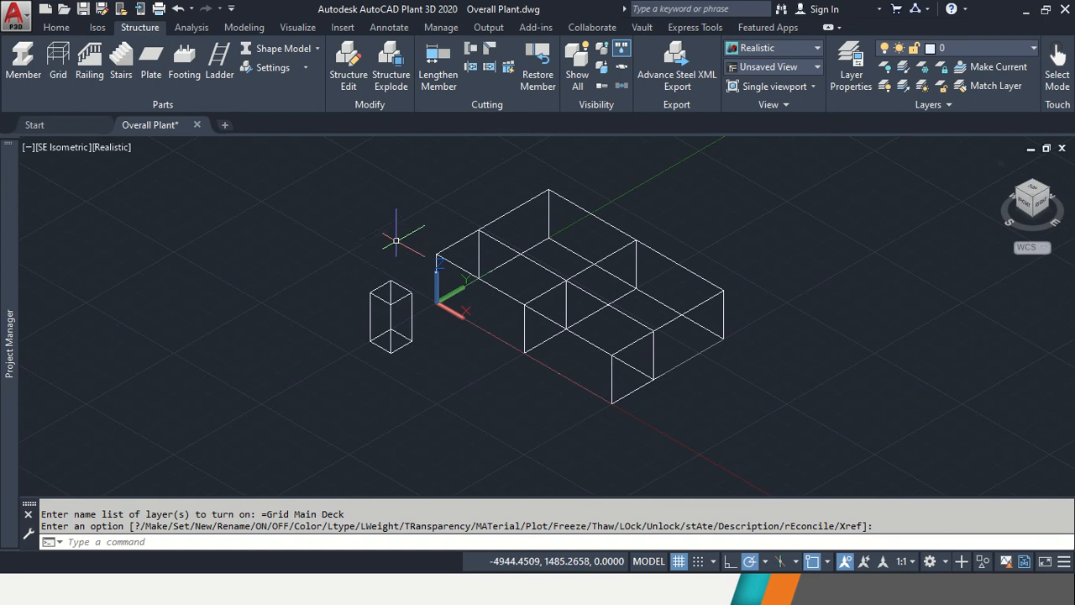
{"action": "scroll", "coordinate": [465, 352], "scroll_direction": "up", "scroll_amount": 3}
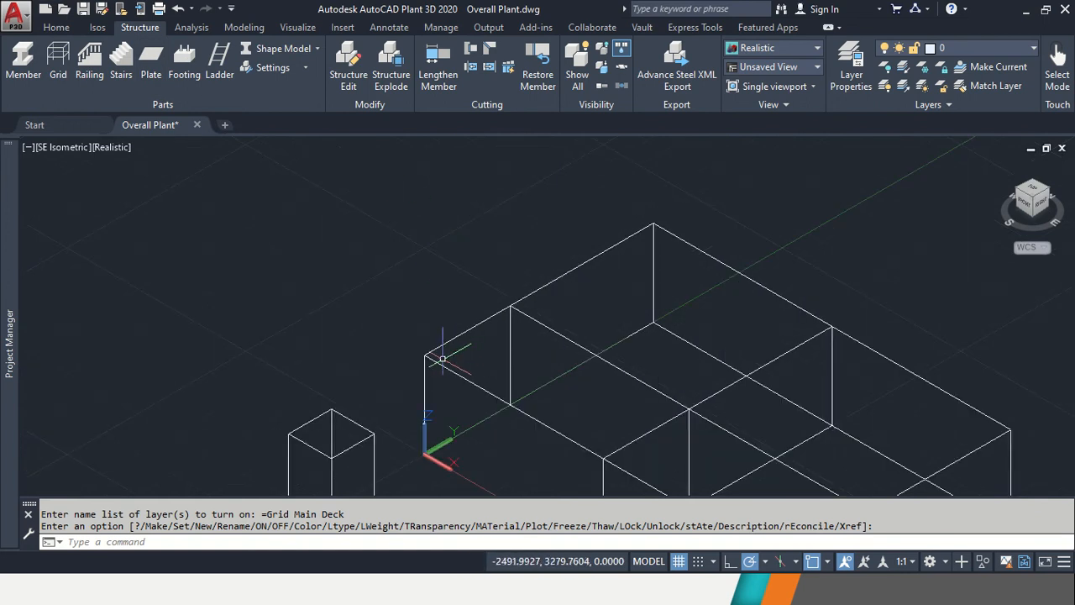
{"action": "left_click", "coordinate": [58, 59]}
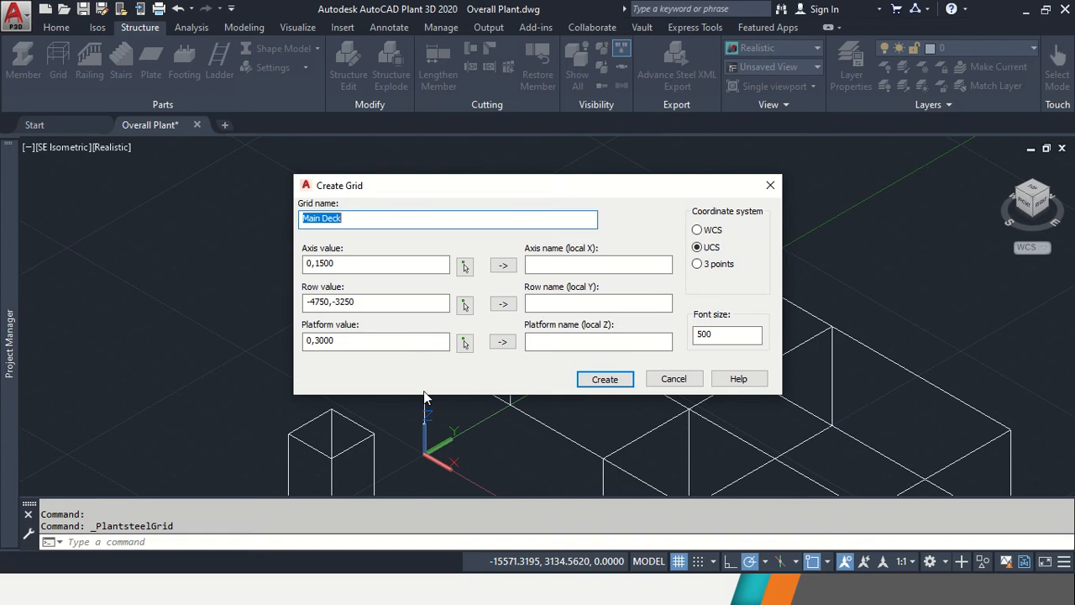
{"action": "left_click_drag", "start_coordinate": [478, 190], "coordinate": [501, 84]}
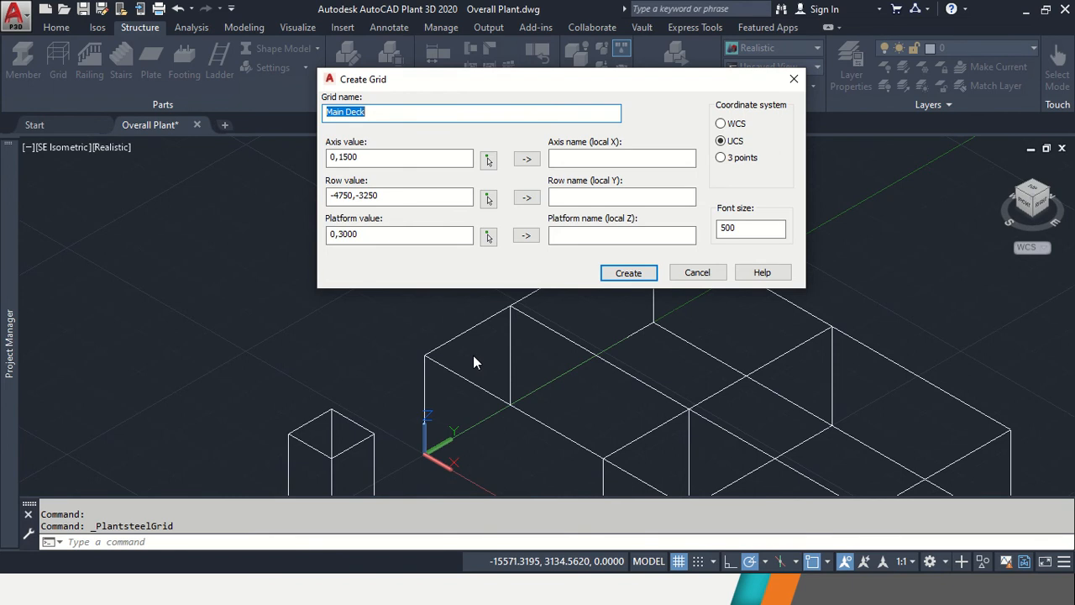
{"action": "left_click", "coordinate": [740, 160]}
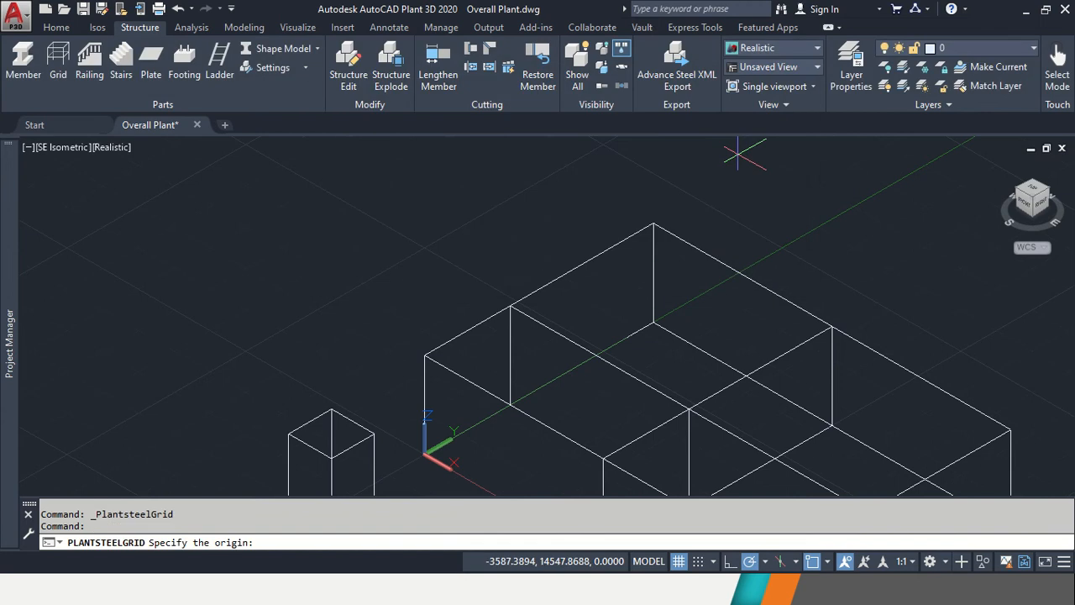
{"action": "type", "text": "0,0,0"}
{"action": "key", "text": "Return"}
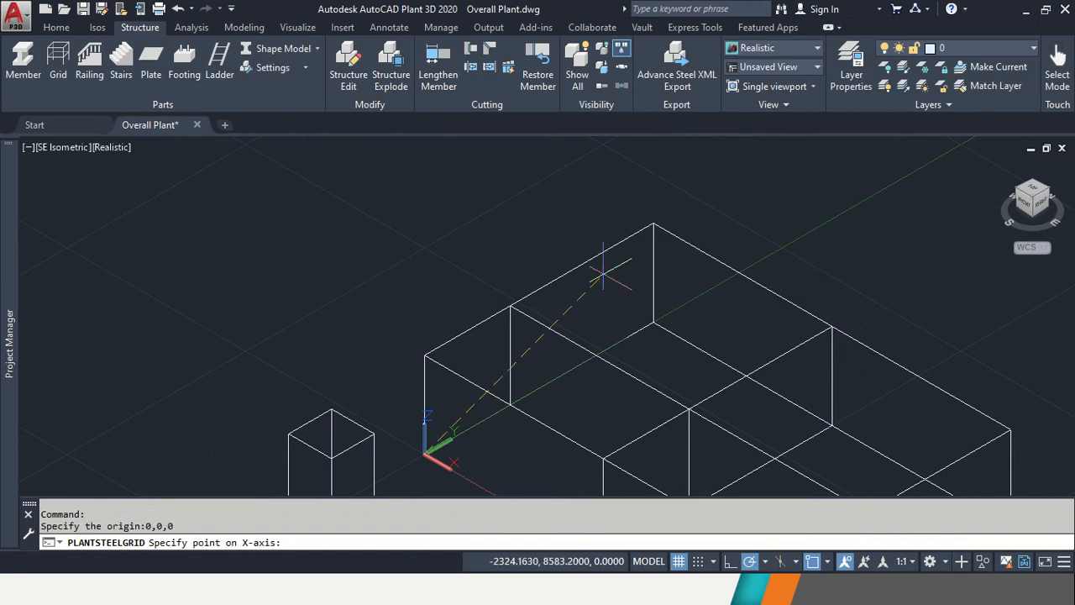
Define the grid's X axis through 6250,0,0, its XY plane through 0,8000,0, and its Z axis straight up from the origin.
{"action": "mouse_move", "coordinate": [558, 303]}
{"action": "middle_mouse_down"}
{"action": "mouse_move", "coordinate": [491, 135]}
{"action": "mouse_move", "coordinate": [469, 125]}
{"action": "middle_mouse_up"}
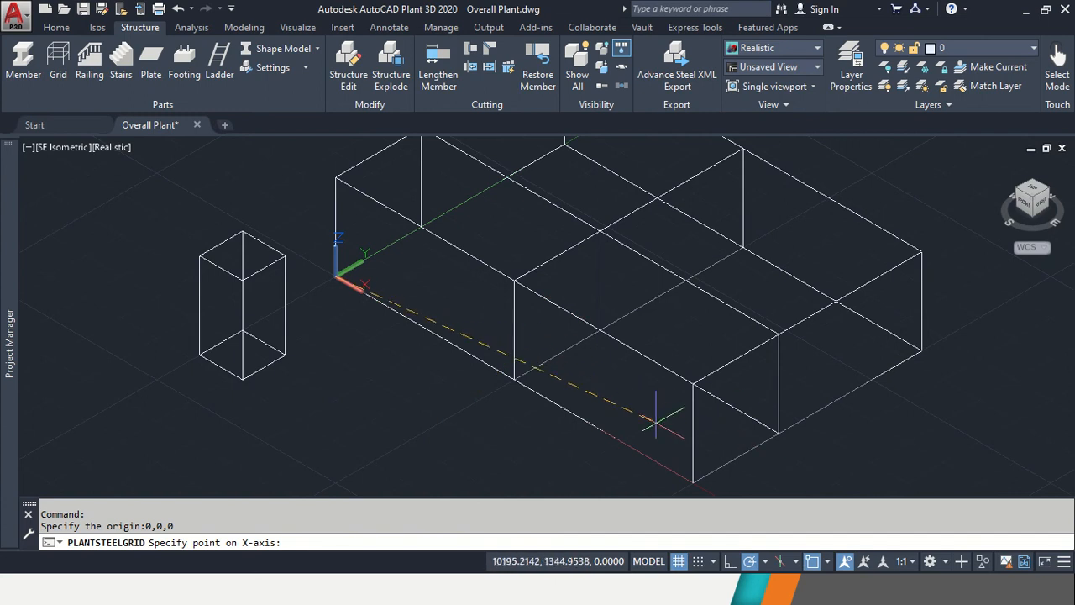
{"action": "left_click", "coordinate": [514, 381]}
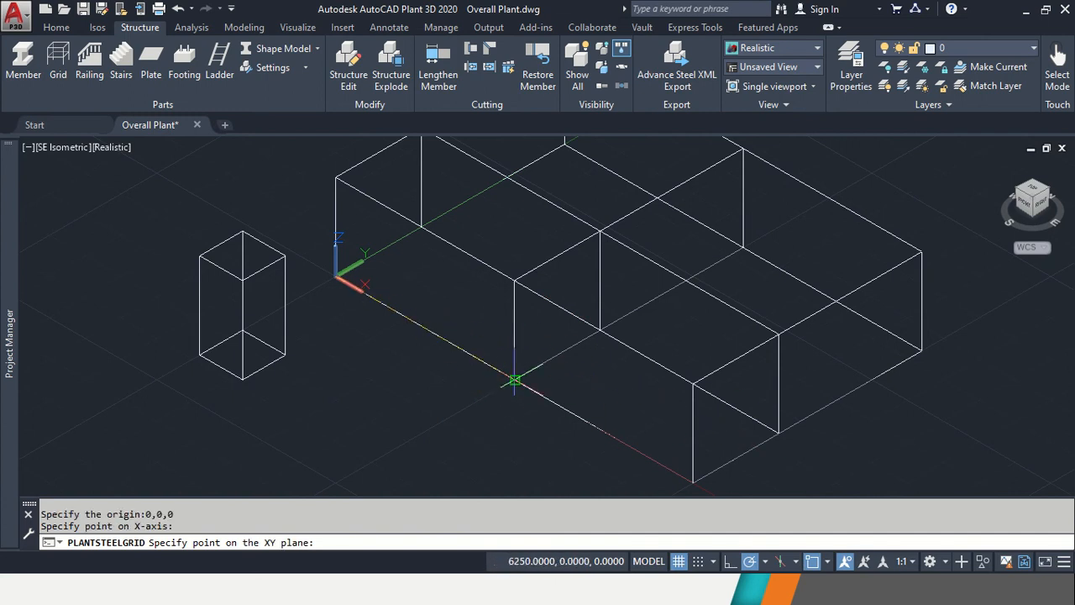
{"action": "middle_click_drag", "start_coordinate": [596, 150], "coordinate": [592, 228]}
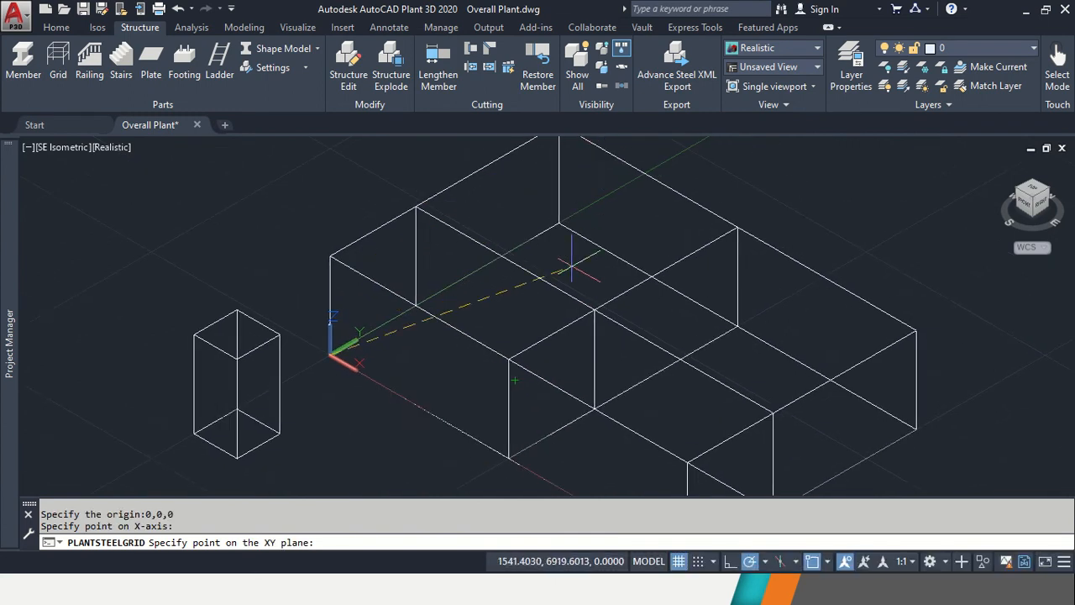
{"action": "left_click", "coordinate": [559, 222]}
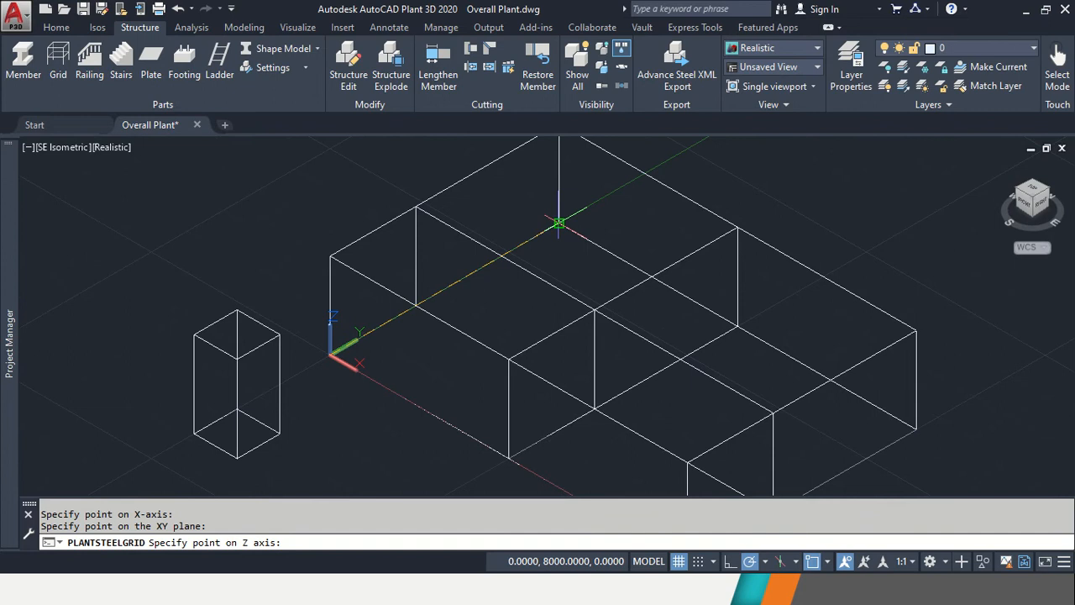
{"action": "left_click", "coordinate": [330, 212]}
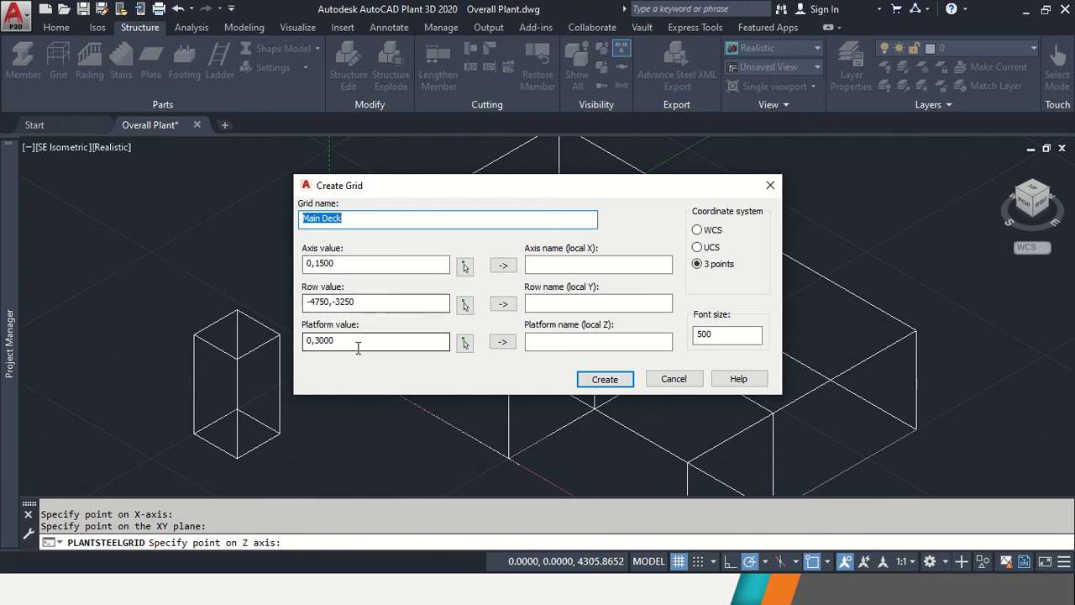
Set the new grid's platform value to 3000,6000 and its row value to 0,3000,8000.
{"action": "left_click_drag", "start_coordinate": [350, 342], "coordinate": [48, 347]}
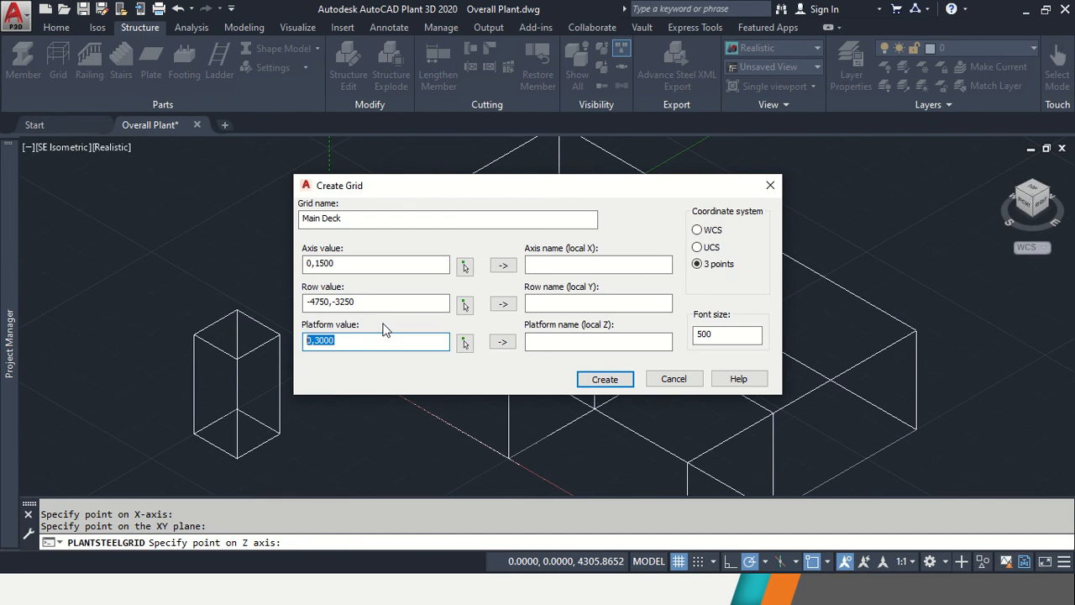
{"action": "type", "text": "3000,6000"}
{"action": "left_click", "coordinate": [385, 302]}
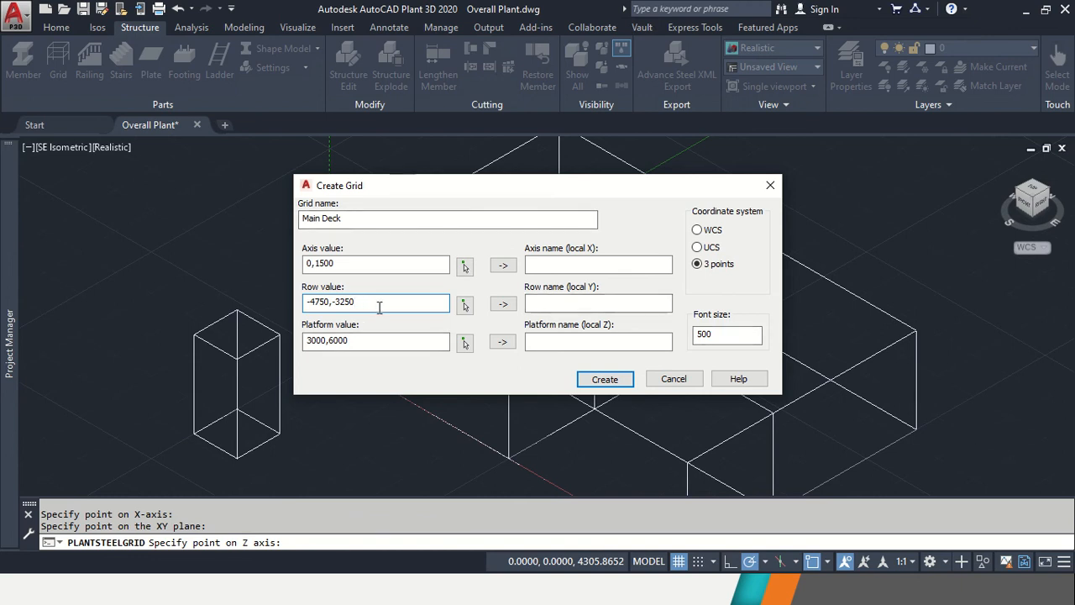
{"action": "left_click_drag", "start_coordinate": [399, 302], "coordinate": [23, 301]}
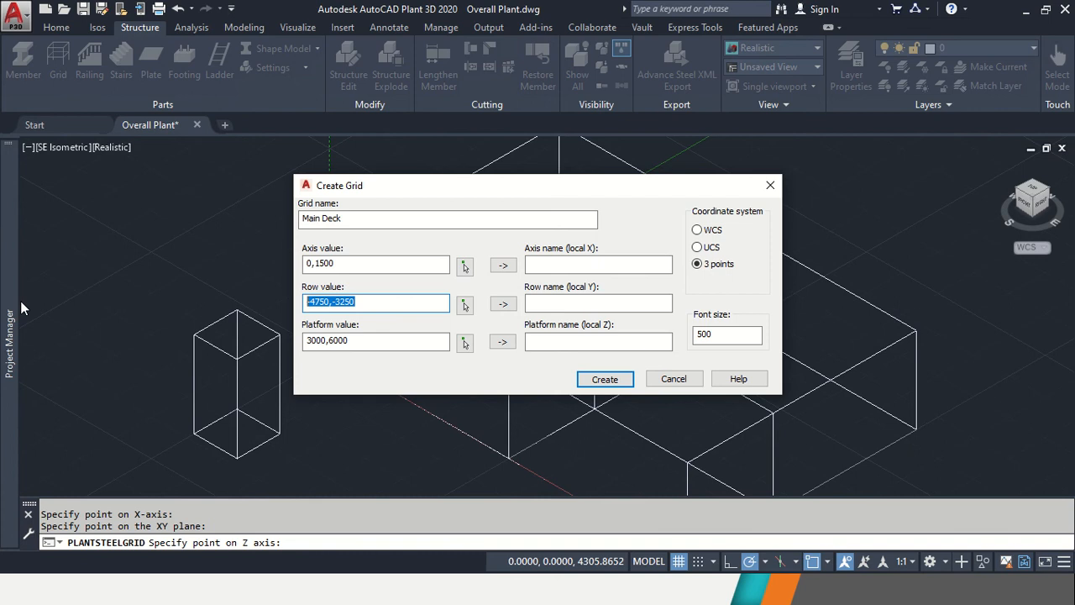
{"action": "type", "text": "0"}
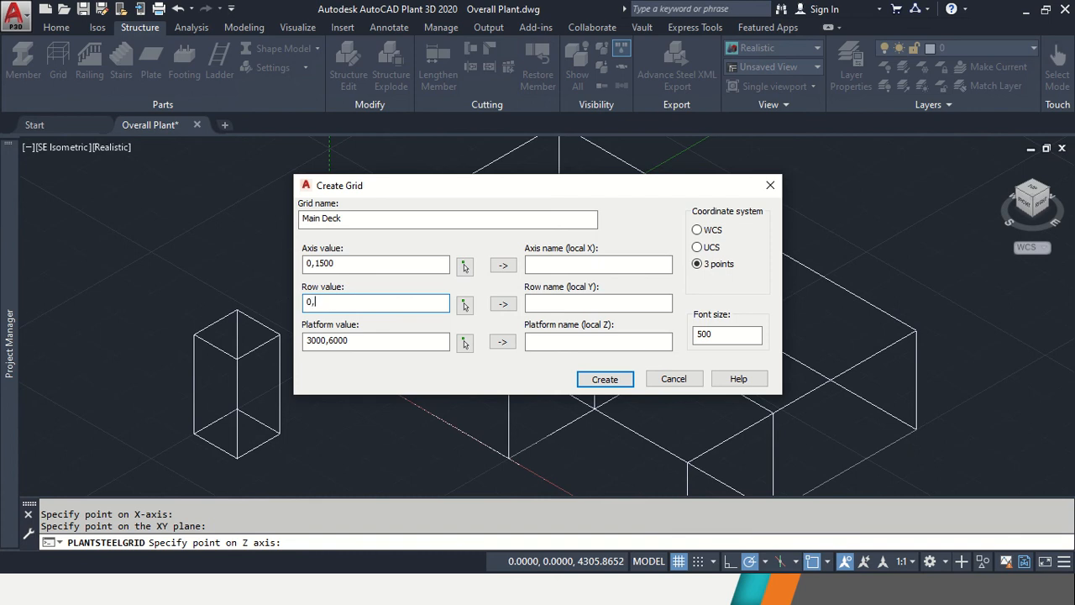
{"action": "type", "text": ",3000,8000"}
Set the axis value to 0,6250,12500 and create the grid.
{"action": "left_click_drag", "start_coordinate": [368, 263], "coordinate": [54, 269]}
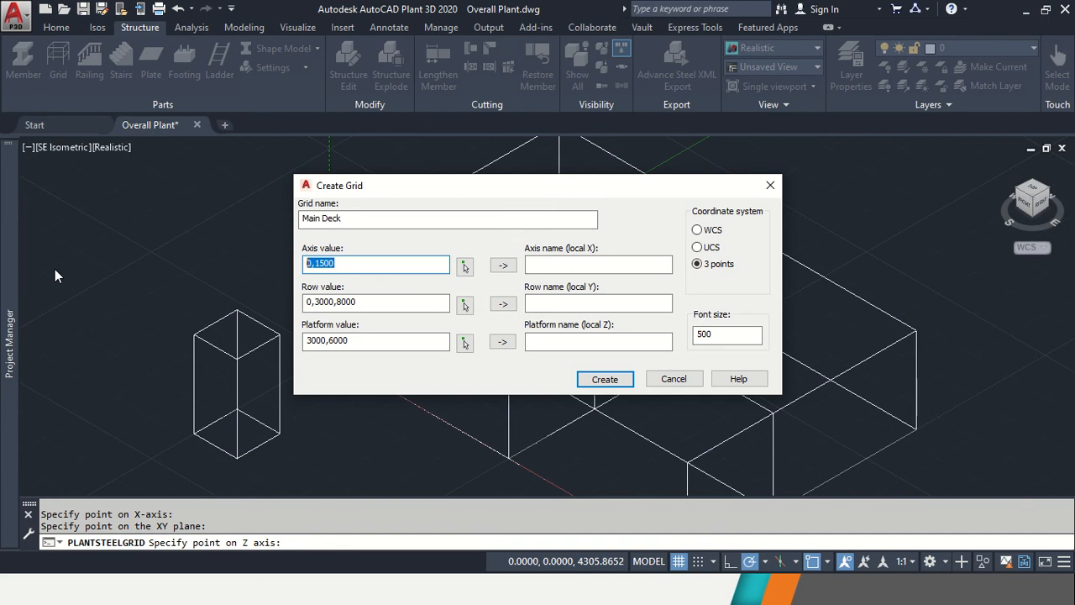
{"action": "type", "text": "0,6250,12500"}
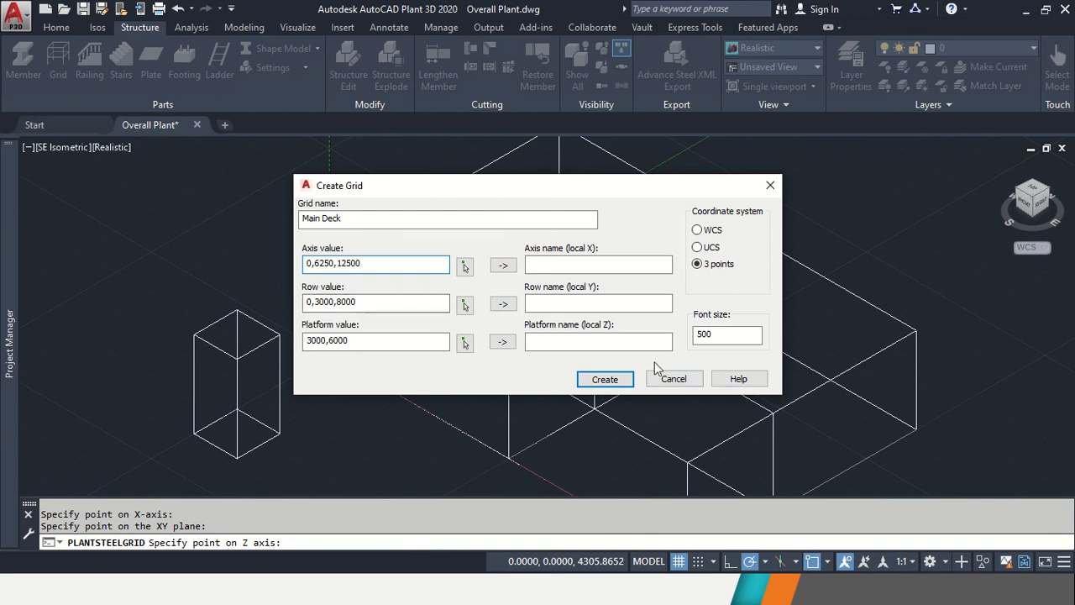
{"action": "left_click", "coordinate": [611, 382]}
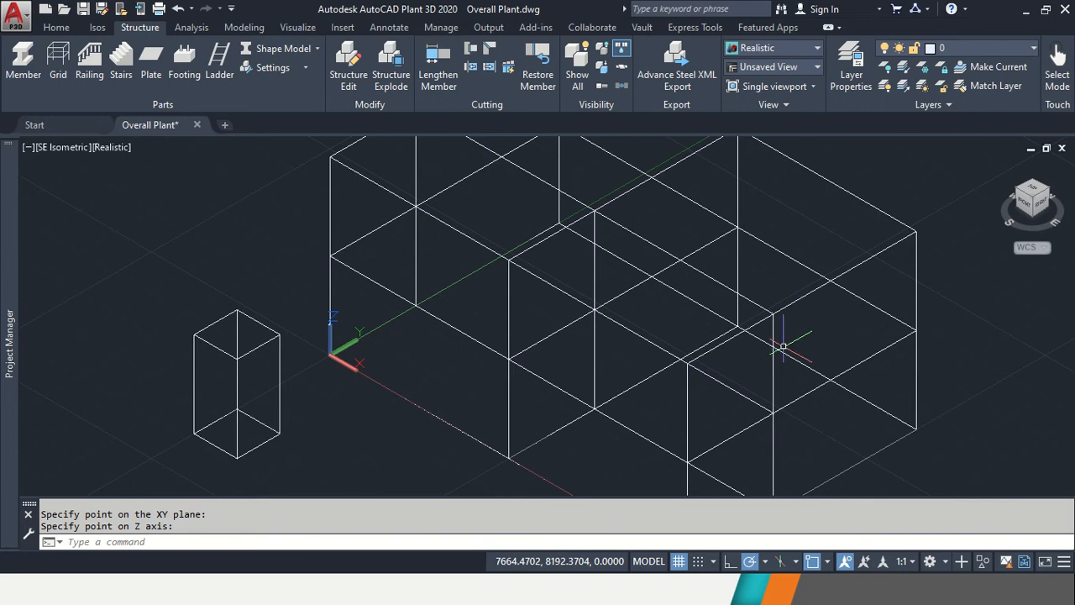
Select the new upper grid to inspect where it meets the lower grid, and clear the selection.
{"action": "scroll", "coordinate": [386, 303], "scroll_direction": "up", "scroll_amount": 6}
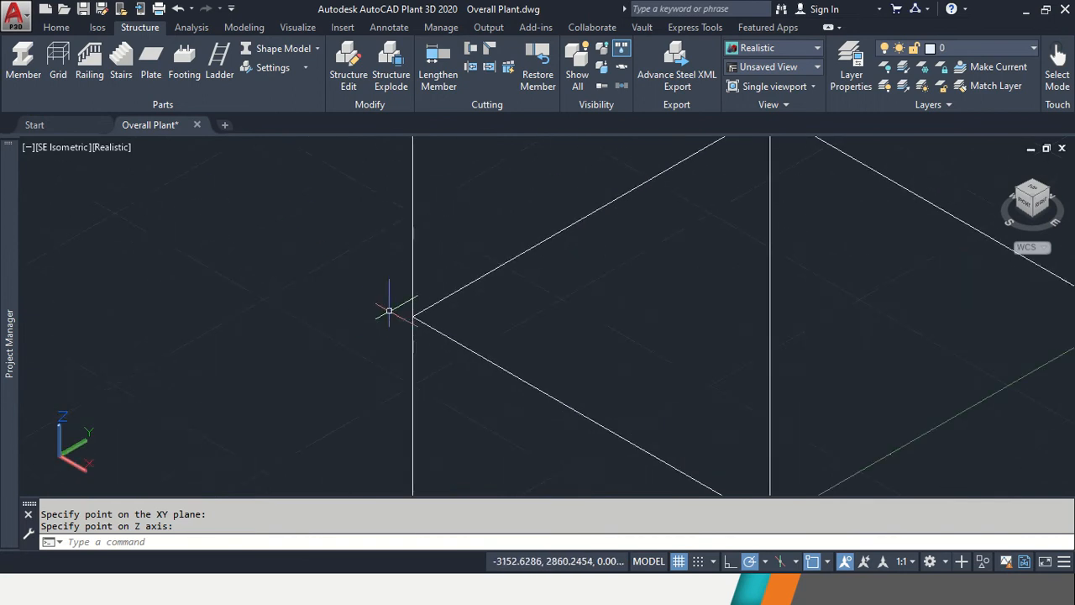
{"action": "left_click", "coordinate": [398, 263]}
{"action": "left_click", "coordinate": [350, 275]}
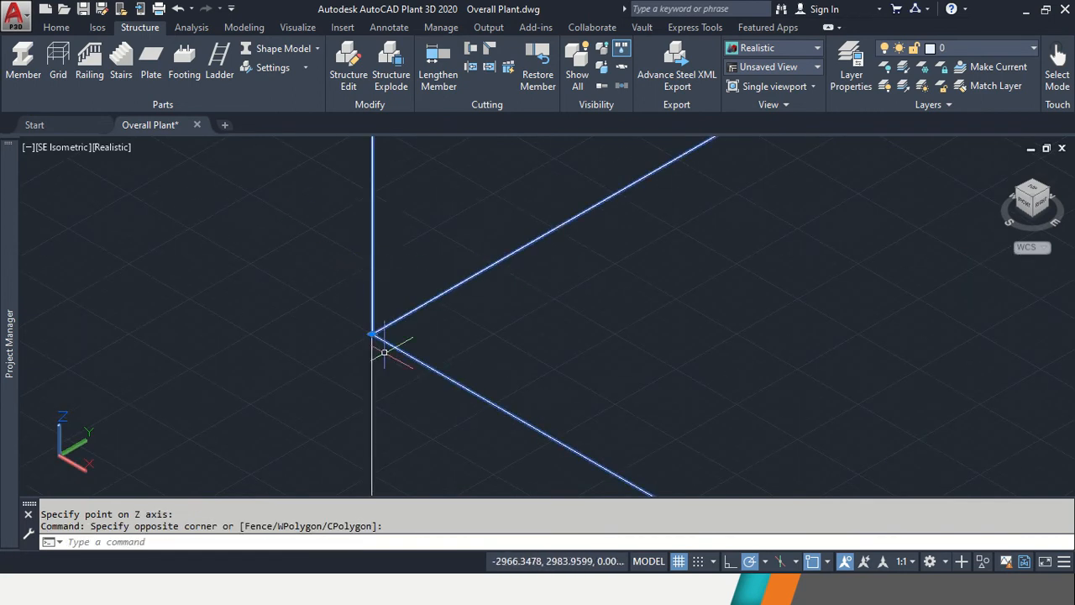
{"action": "middle_click_drag", "start_coordinate": [384, 352], "coordinate": [352, 254]}
{"action": "scroll", "coordinate": [629, 263], "scroll_direction": "down", "scroll_amount": 10}
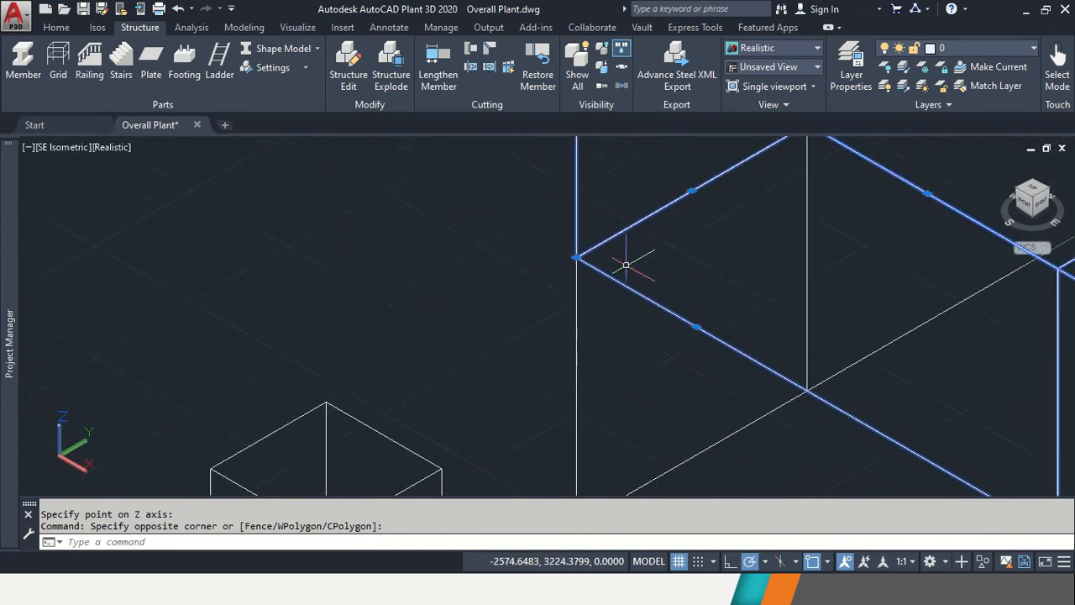
{"action": "key", "text": "Escape"}
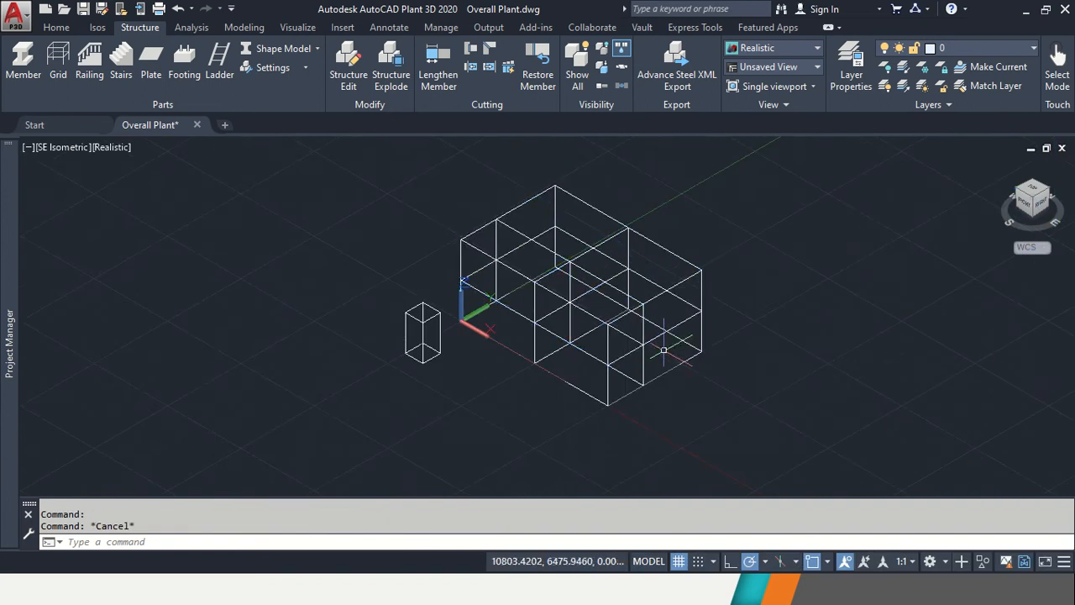
{"action": "key", "text": "Escape"}
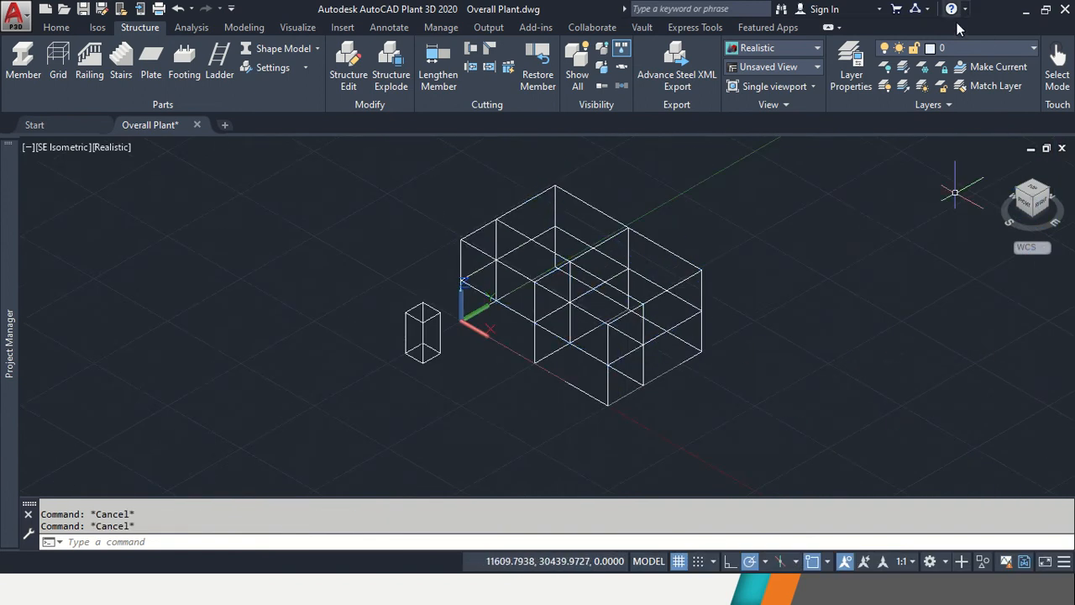
Turn off the Grid Main Deck layer to hide the lower grids.
{"action": "left_click", "coordinate": [1033, 53]}
{"action": "left_click", "coordinate": [1032, 50]}
{"action": "left_click", "coordinate": [1026, 49]}
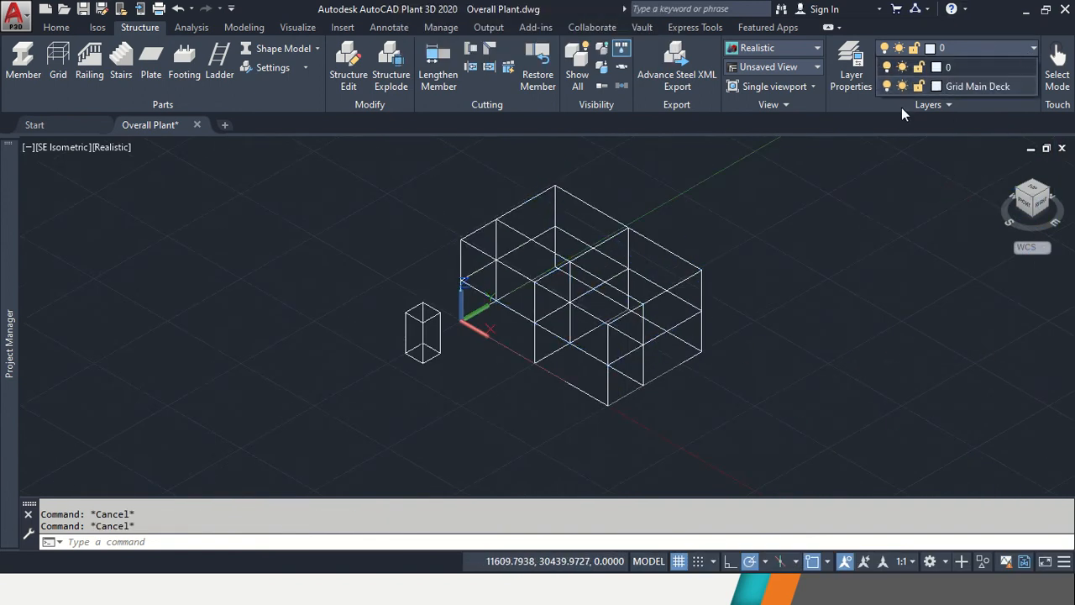
{"action": "left_click", "coordinate": [887, 87]}
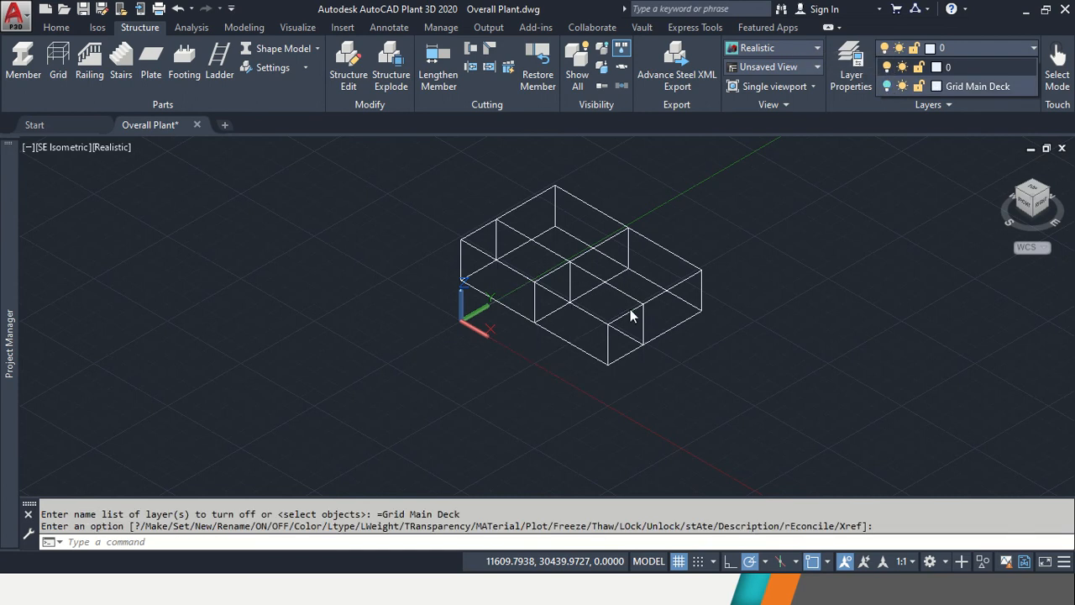
{"action": "left_click", "coordinate": [799, 279]}
{"action": "key", "text": "Escape"}
{"action": "key", "text": "Escape"}
Start a new grid with a 3-point coordinate system: origin at 6250,8000,3000, X along the grid's rear lower edge to 12500,8000,3000, Z upward.
{"action": "middle_click_drag", "start_coordinate": [716, 287], "coordinate": [594, 330]}
{"action": "scroll", "coordinate": [563, 332], "scroll_direction": "up", "scroll_amount": 3}
{"action": "scroll", "coordinate": [663, 270], "scroll_direction": "down", "scroll_amount": 1}
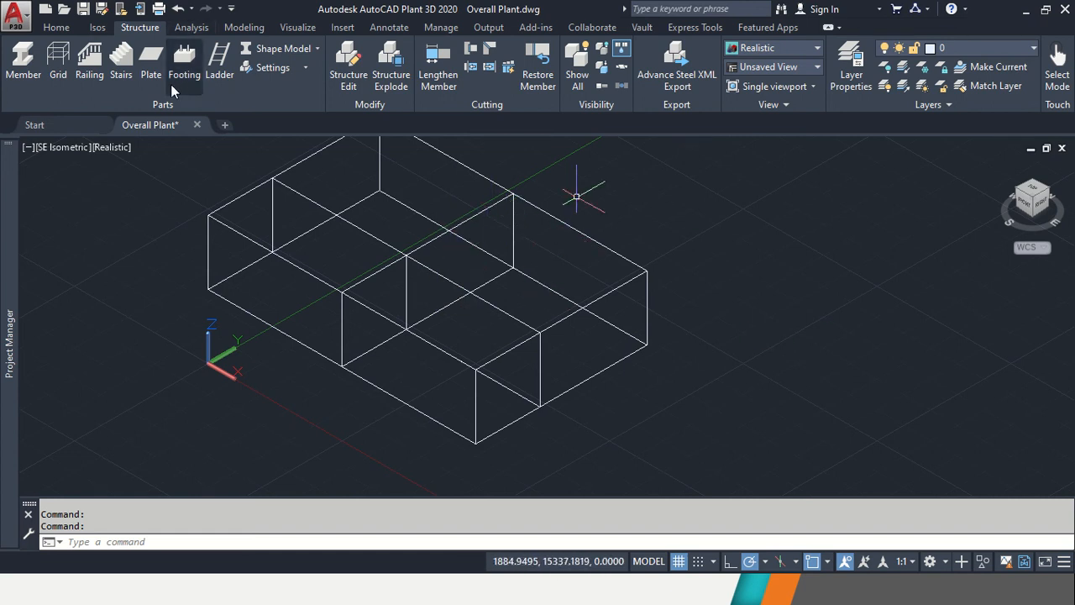
{"action": "left_click", "coordinate": [66, 60]}
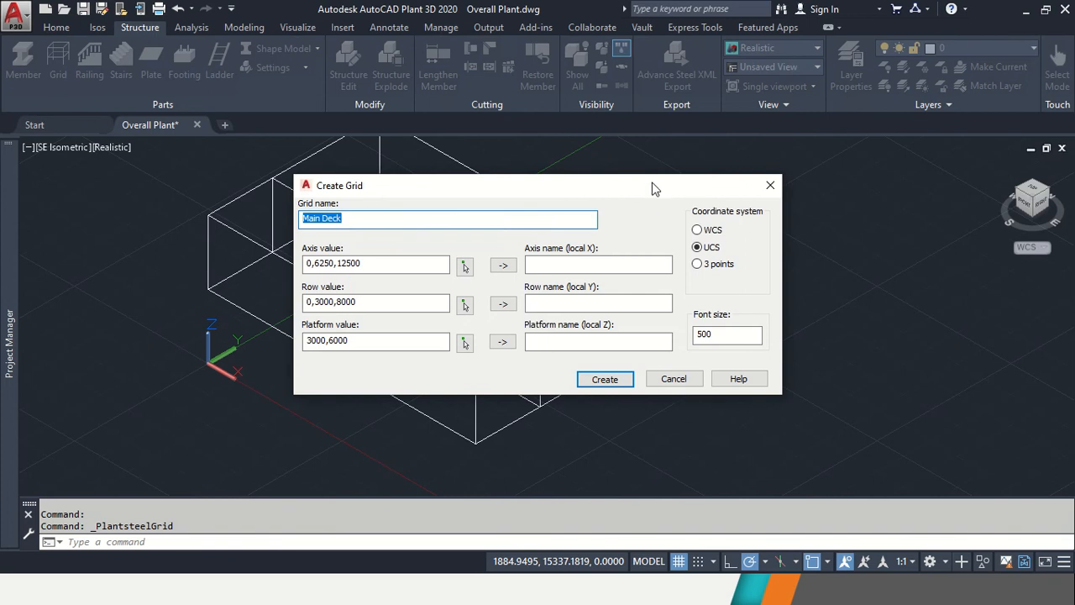
{"action": "left_click_drag", "start_coordinate": [652, 183], "coordinate": [870, 209]}
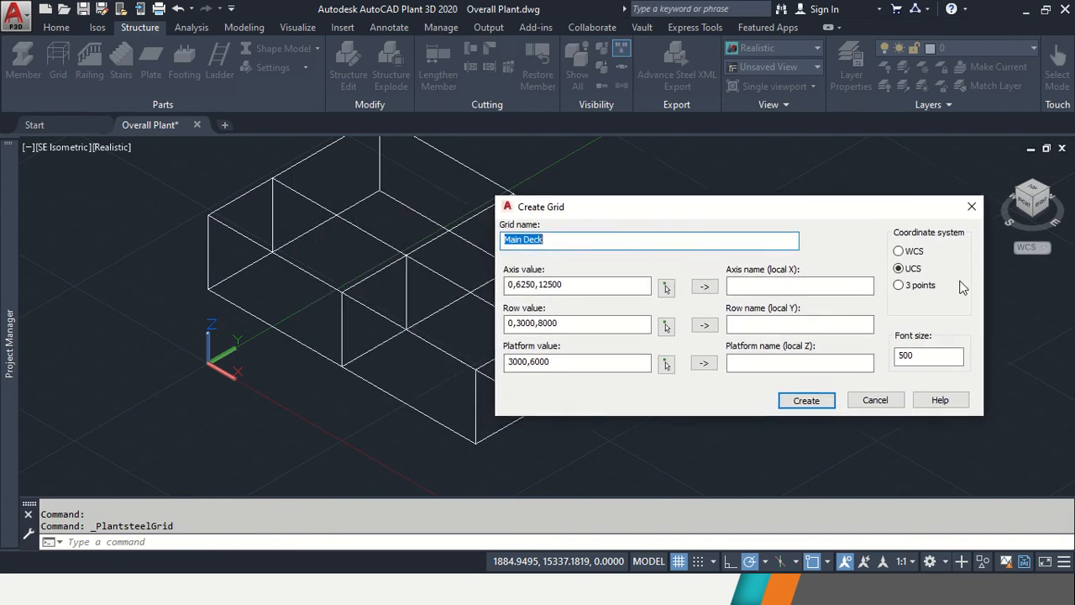
{"action": "left_click", "coordinate": [901, 287]}
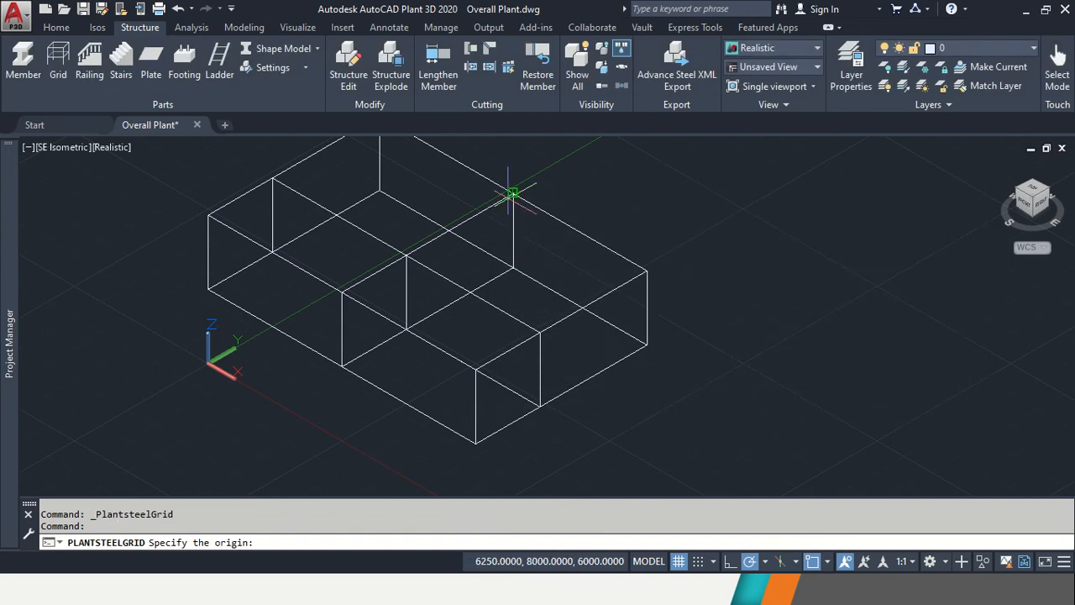
{"action": "left_click", "coordinate": [513, 267]}
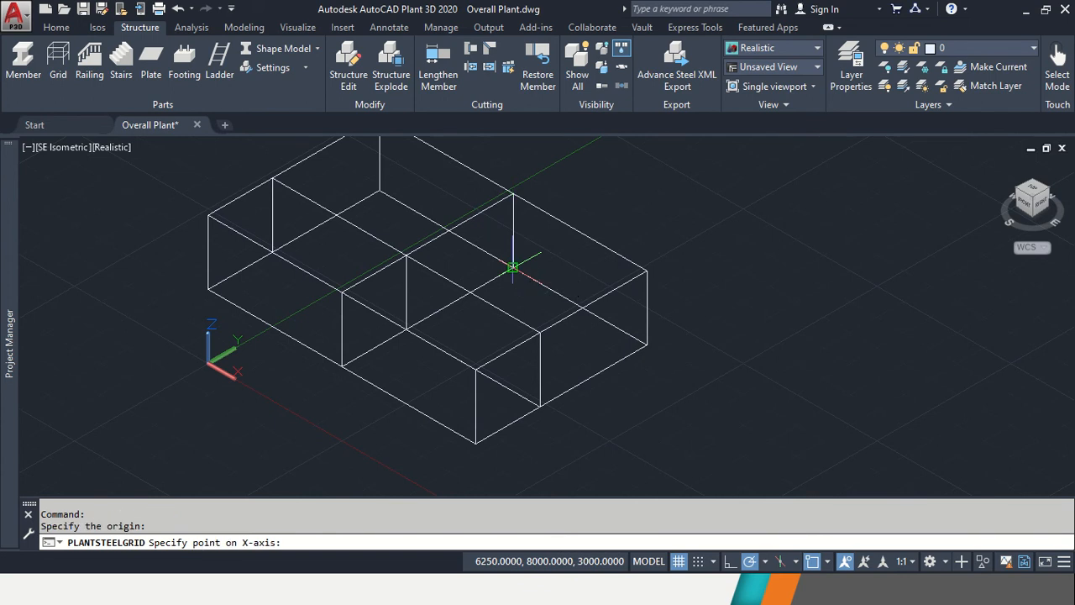
{"action": "left_click", "coordinate": [646, 345]}
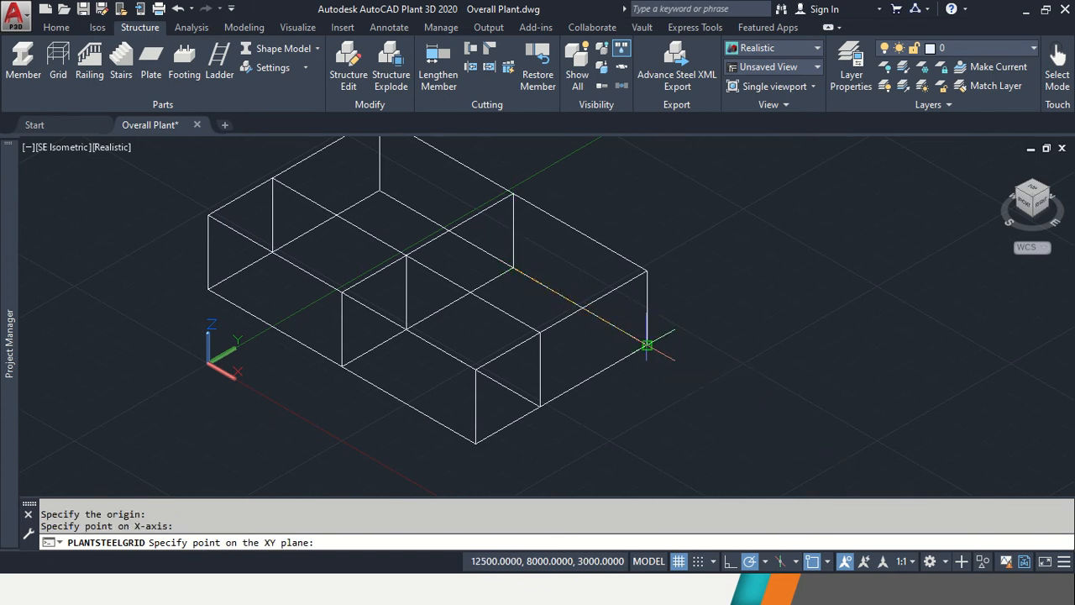
{"action": "left_click", "coordinate": [613, 205]}
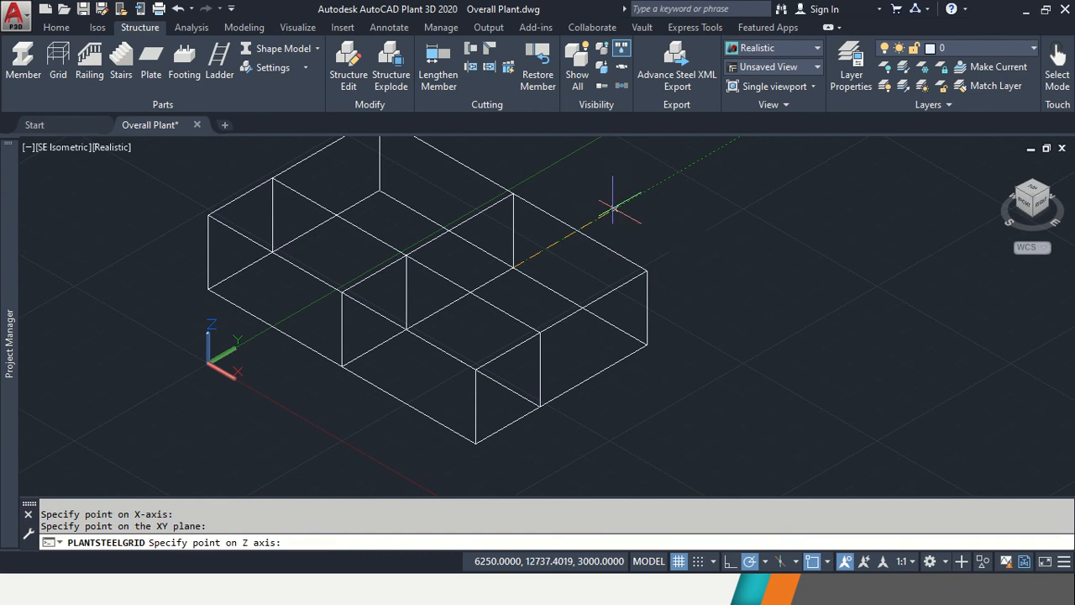
{"action": "left_click", "coordinate": [512, 163]}
Set the new grid's platform value to 0,3000 and its row value to -2500,0.
{"action": "left_click_drag", "start_coordinate": [571, 200], "coordinate": [686, 323]}
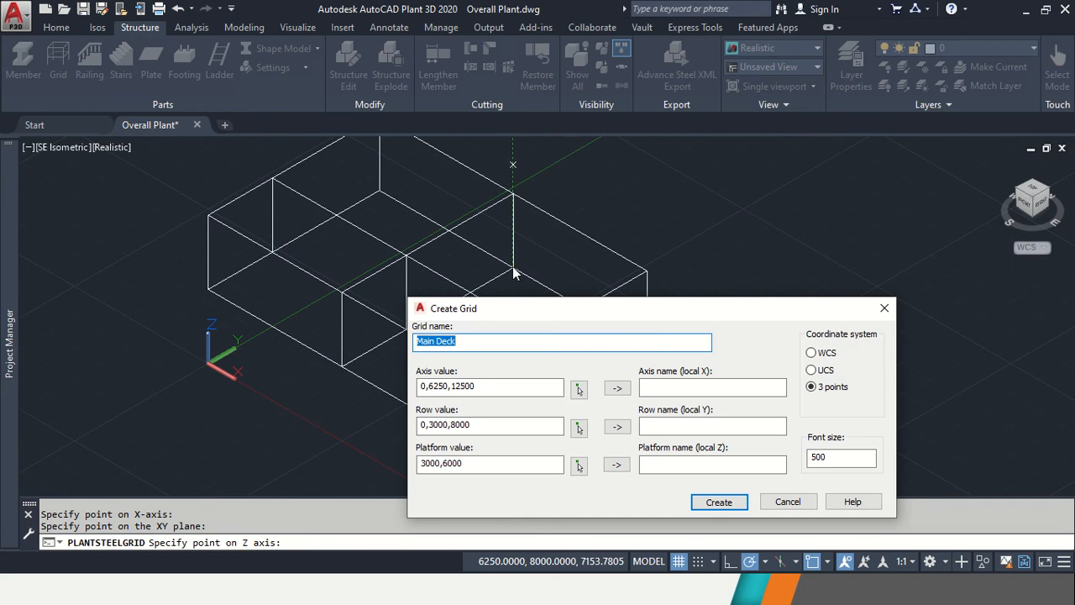
{"action": "double_click", "coordinate": [515, 463]}
{"action": "type", "text": "0,3"}
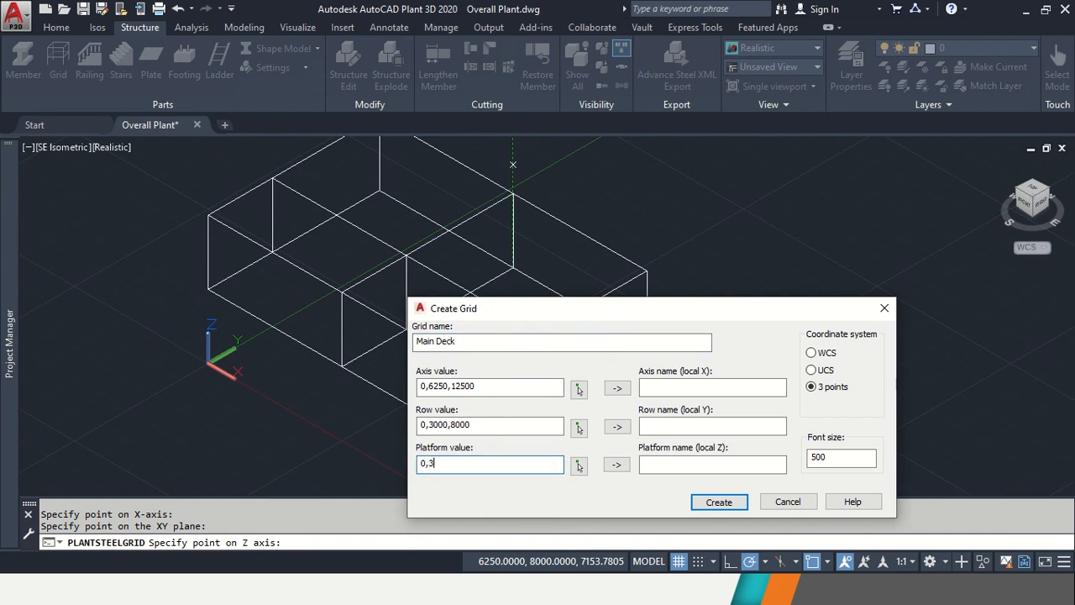
{"action": "type", "text": "000"}
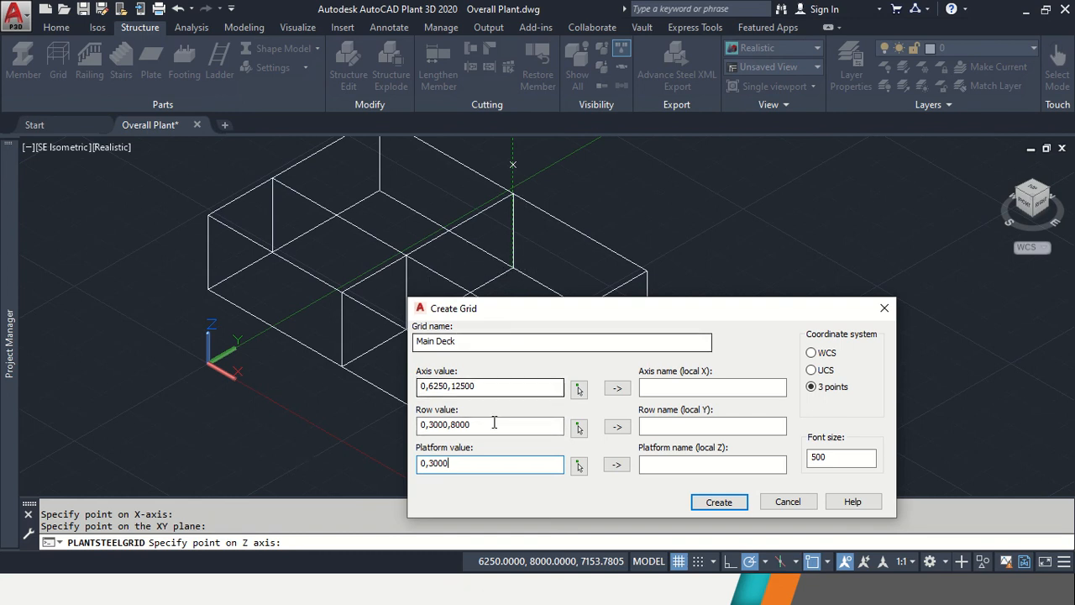
{"action": "left_click_drag", "start_coordinate": [497, 429], "coordinate": [85, 406]}
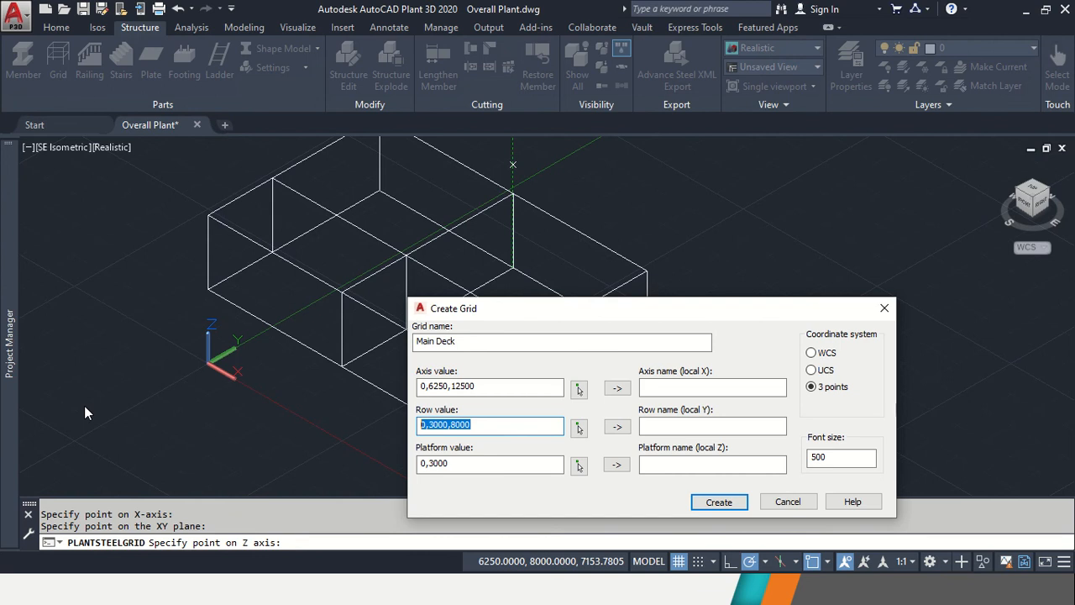
{"action": "type", "text": "0"}
{"action": "key", "text": "BackSpace"}
{"action": "key", "text": "BackSpace"}
{"action": "type", "text": "-2500,0"}
Set the axis value to 0,3000 and create the small grid inside the upper level.
{"action": "left_click", "coordinate": [542, 387]}
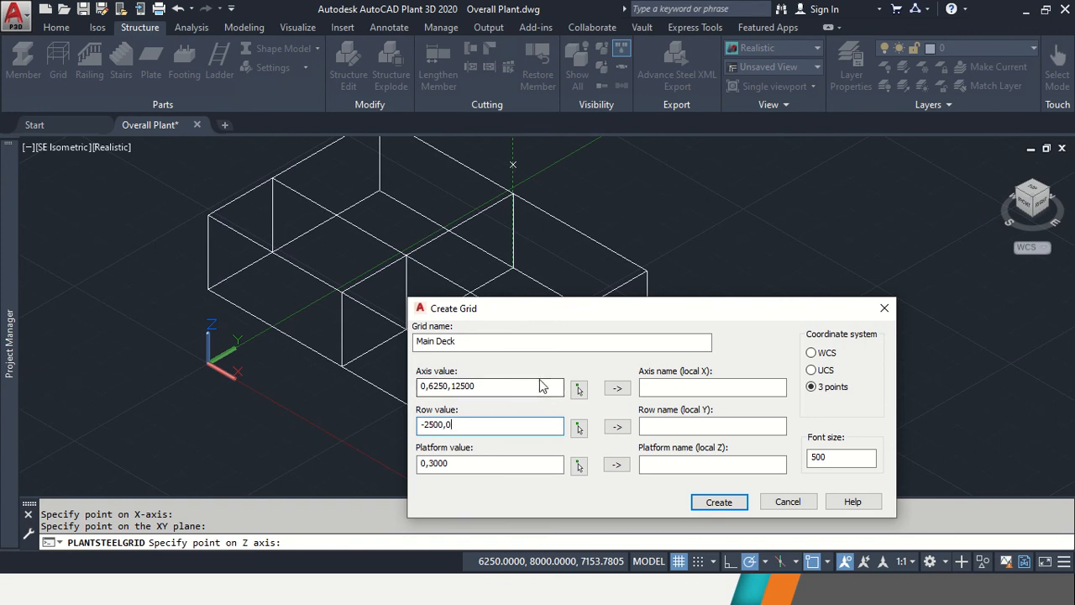
{"action": "left_click_drag", "start_coordinate": [532, 387], "coordinate": [151, 403]}
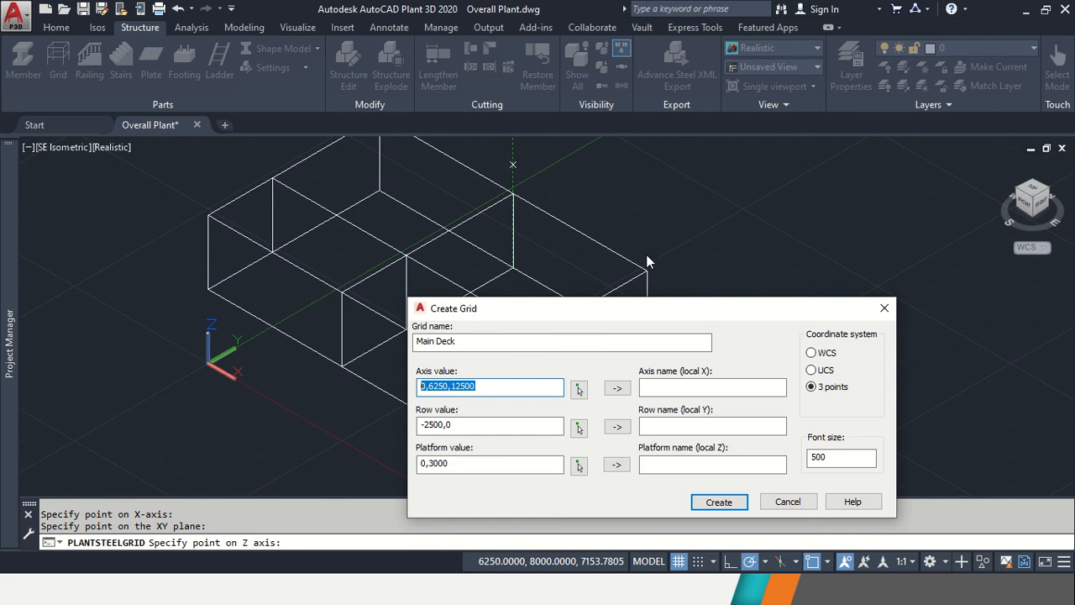
{"action": "type", "text": "0,3000"}
{"action": "left_click", "coordinate": [719, 501]}
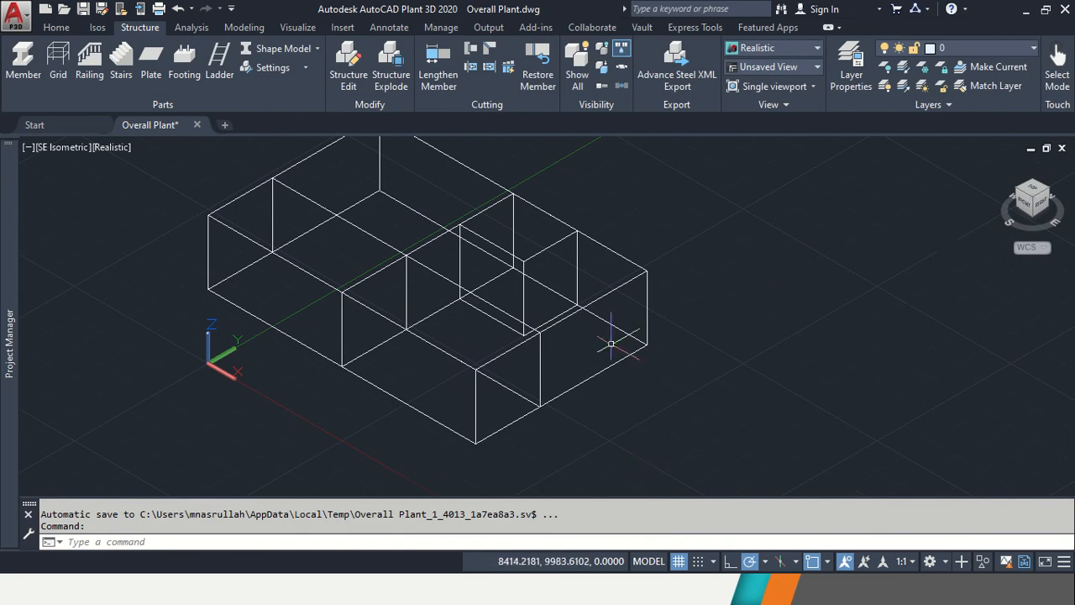
Examine the new small grid from the right and top views, and review its axis, row and platform values without changing them.
{"action": "left_click", "coordinate": [1044, 202]}
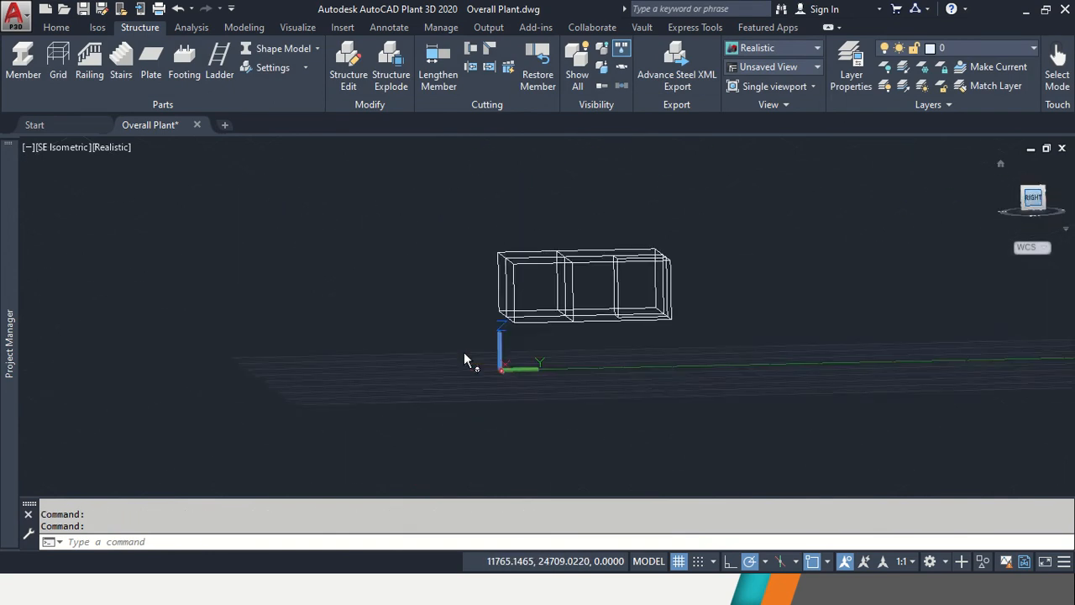
{"action": "left_click", "coordinate": [1022, 186]}
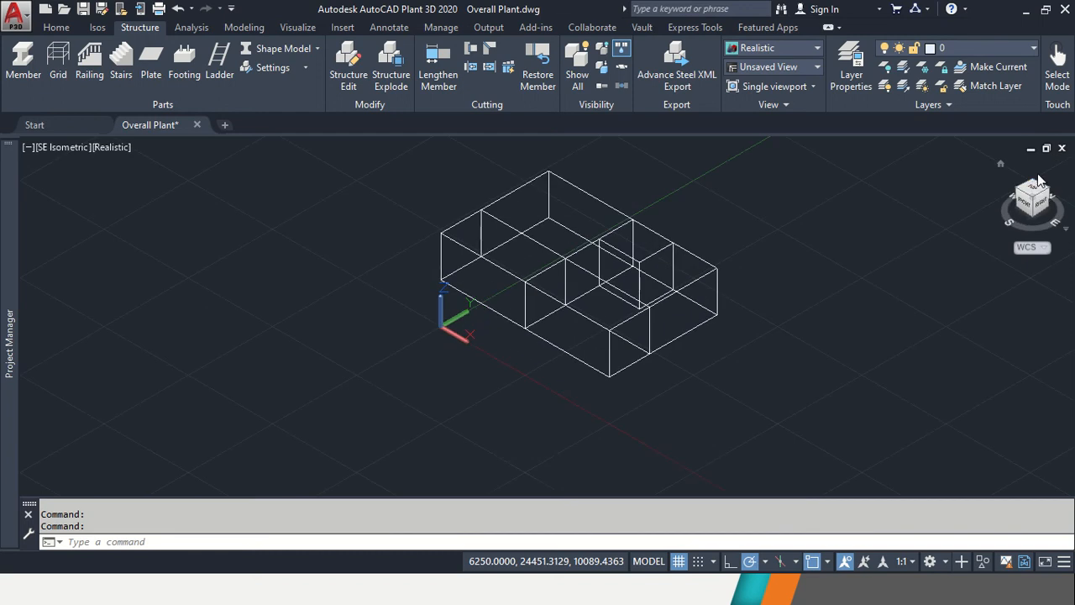
{"action": "left_click", "coordinate": [1031, 194]}
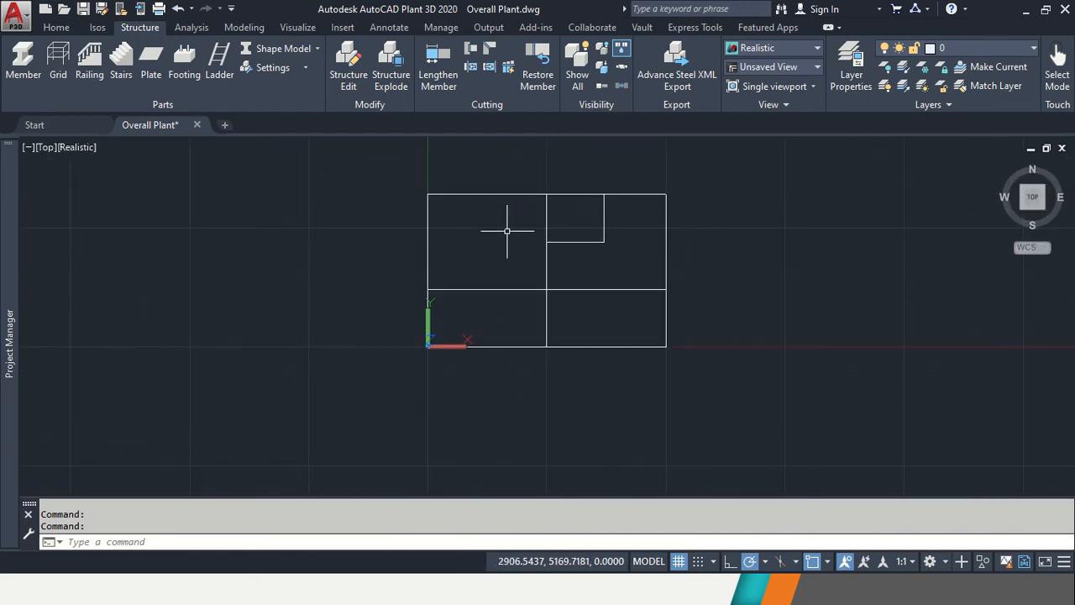
{"action": "scroll", "coordinate": [531, 240], "scroll_direction": "up", "scroll_amount": 2}
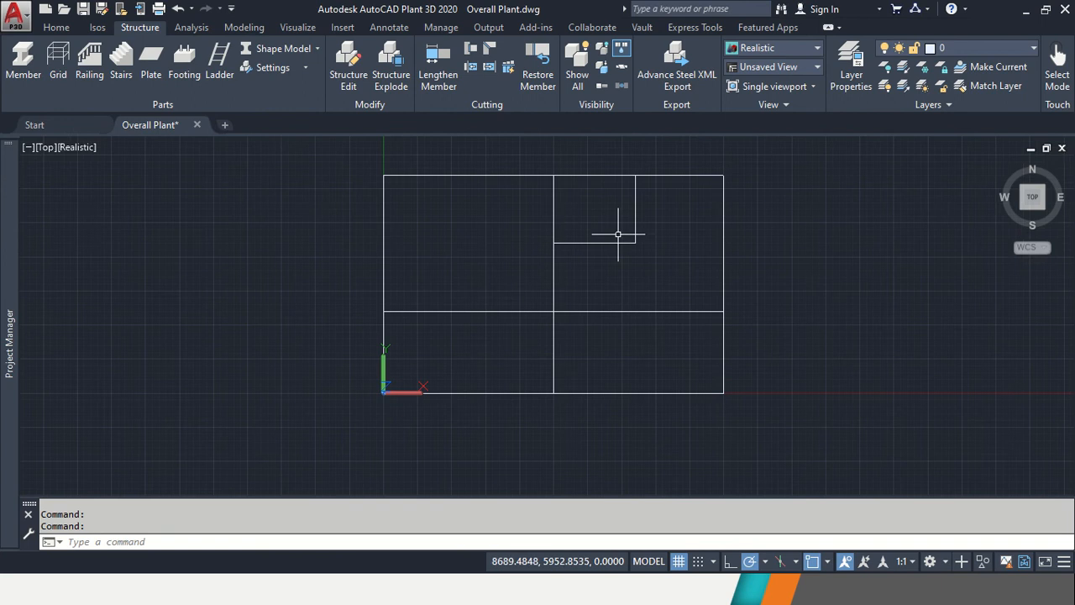
{"action": "left_click", "coordinate": [1042, 207]}
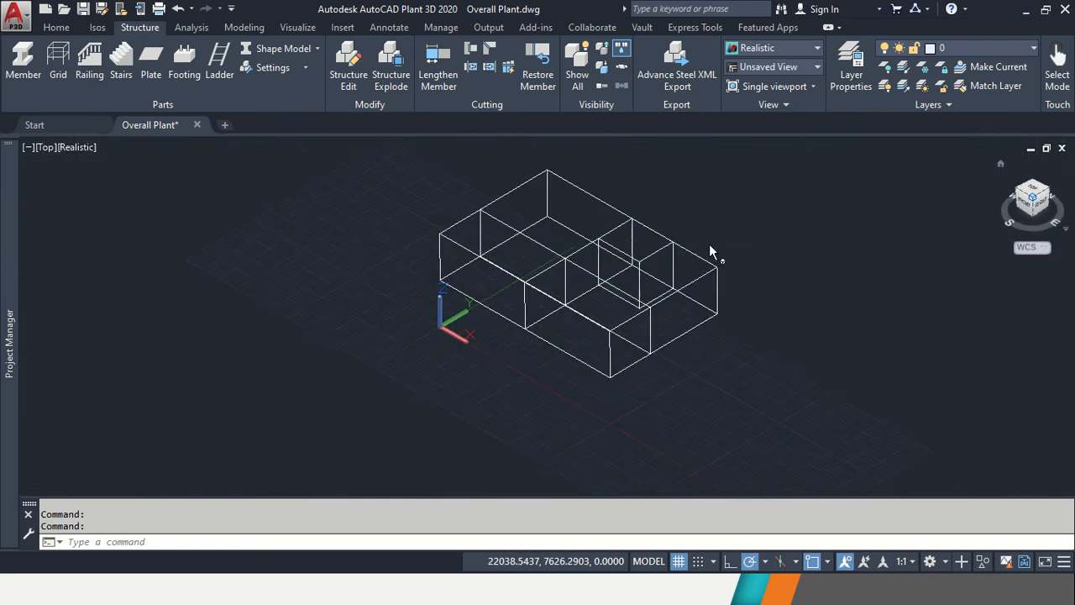
{"action": "left_click", "coordinate": [637, 261]}
{"action": "right_click", "coordinate": [638, 262]}
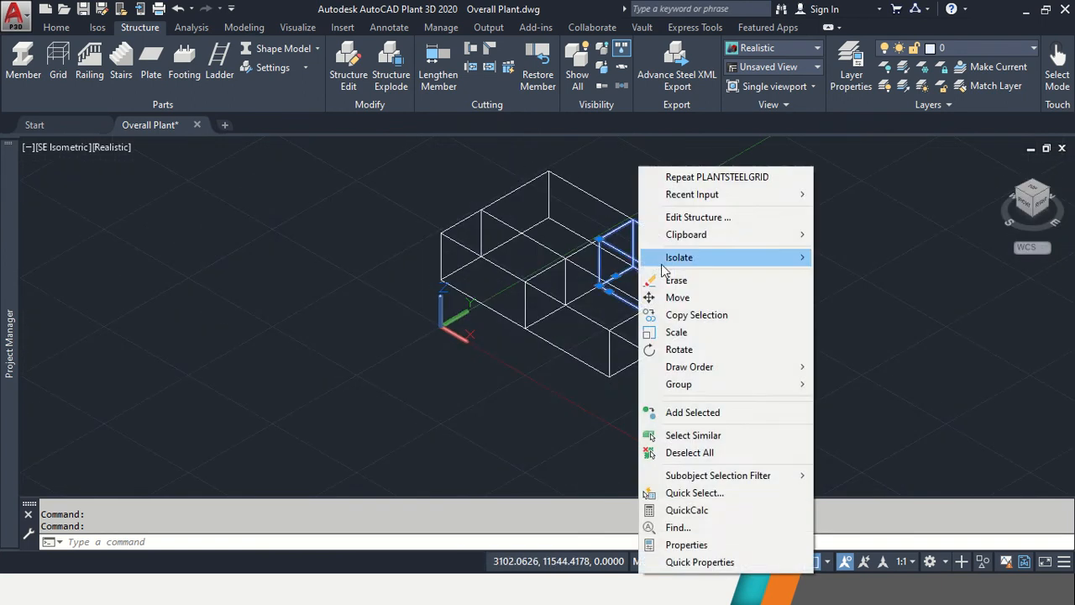
{"action": "left_click", "coordinate": [684, 220]}
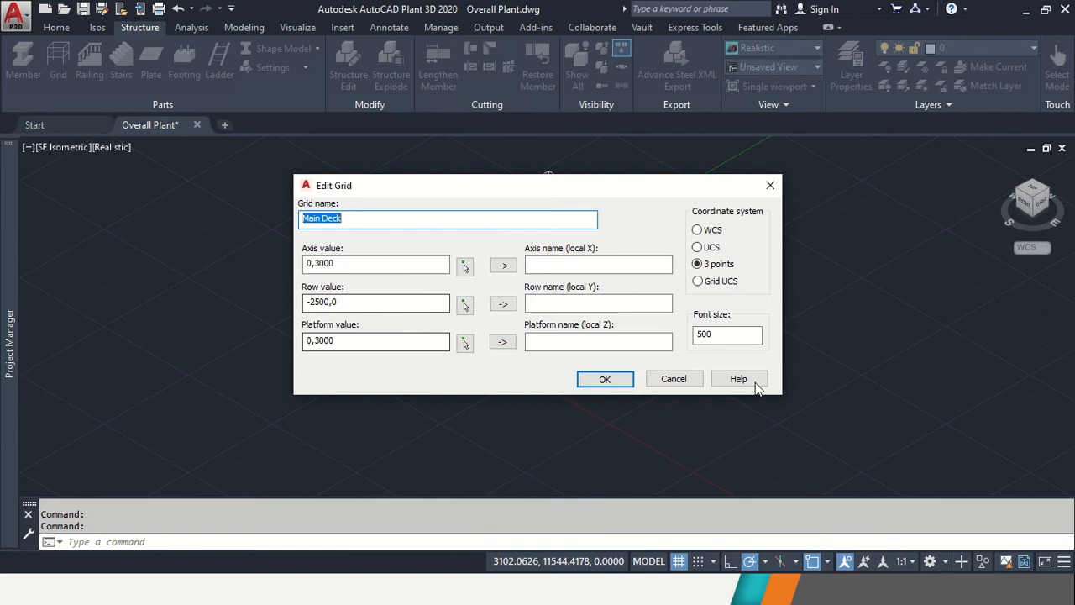
{"action": "left_click", "coordinate": [667, 373]}
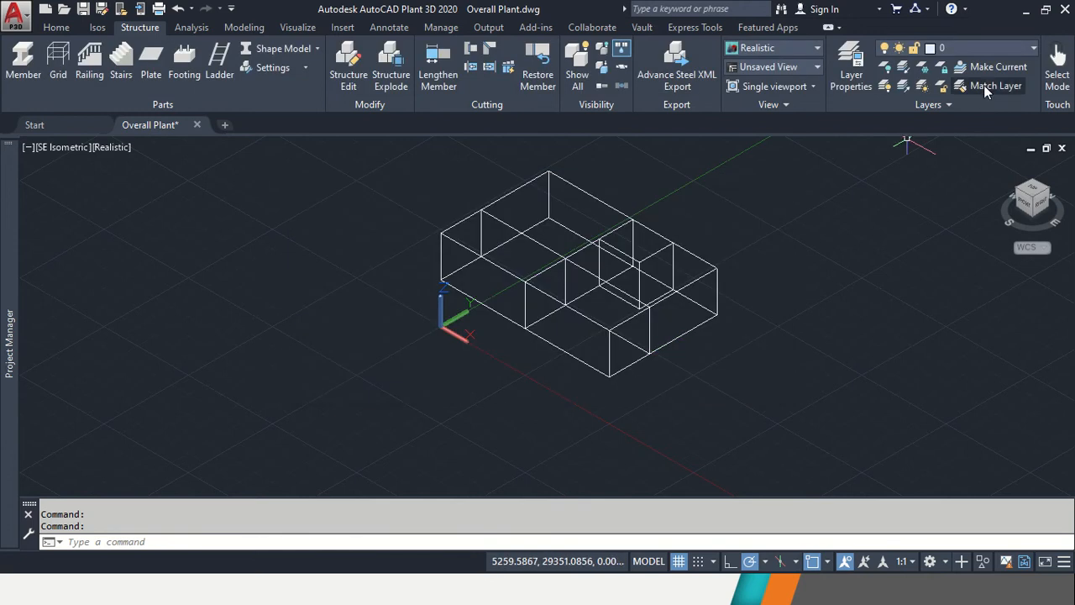
Create a new layer named Grid Top Deck and close the layer manager.
{"action": "left_click", "coordinate": [851, 67]}
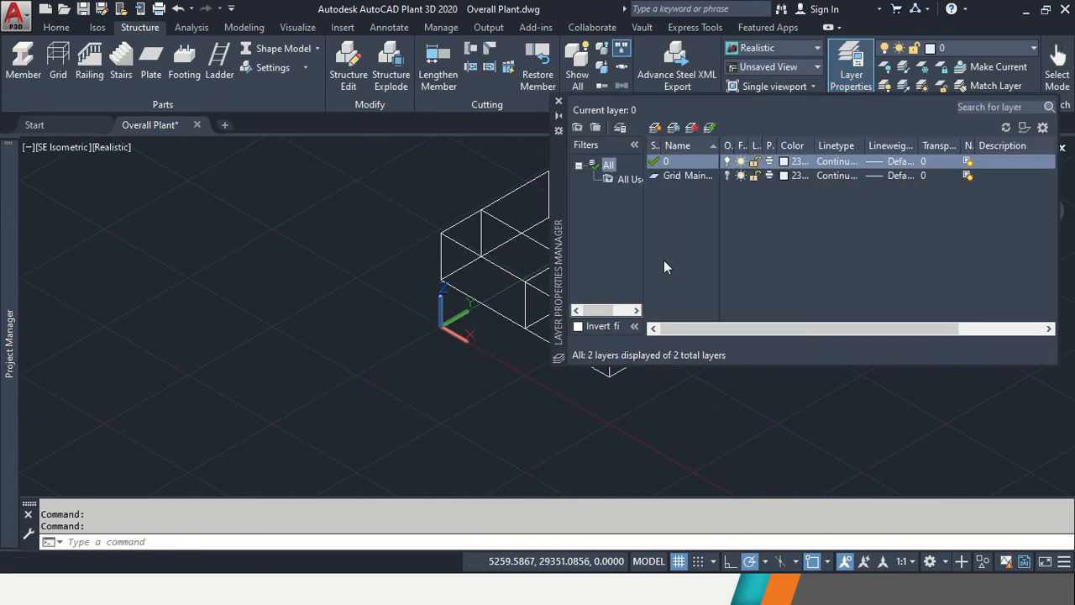
{"action": "right_click", "coordinate": [670, 257]}
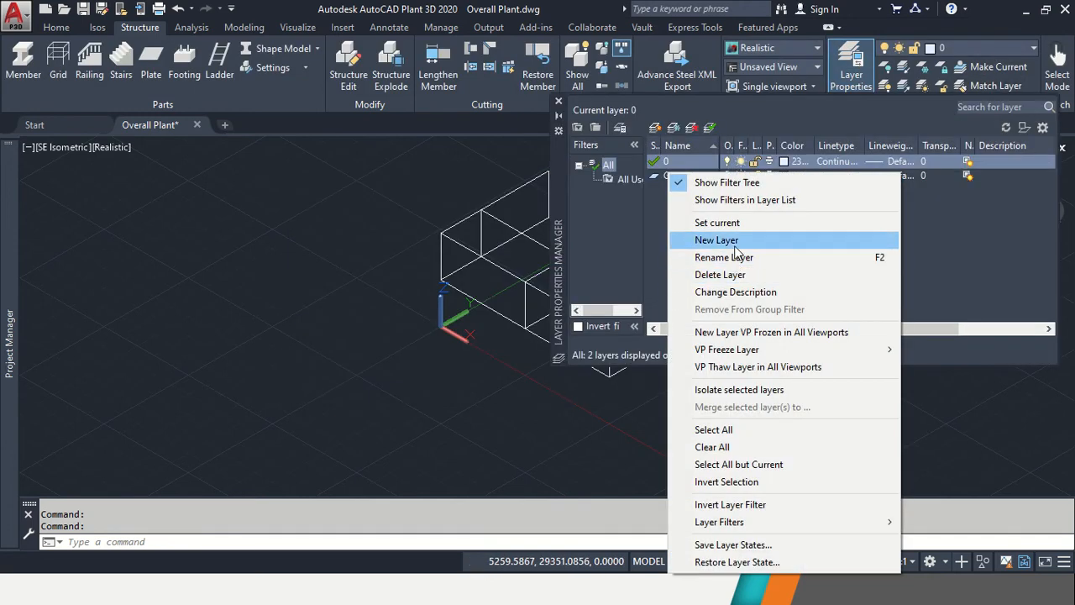
{"action": "left_click", "coordinate": [736, 241]}
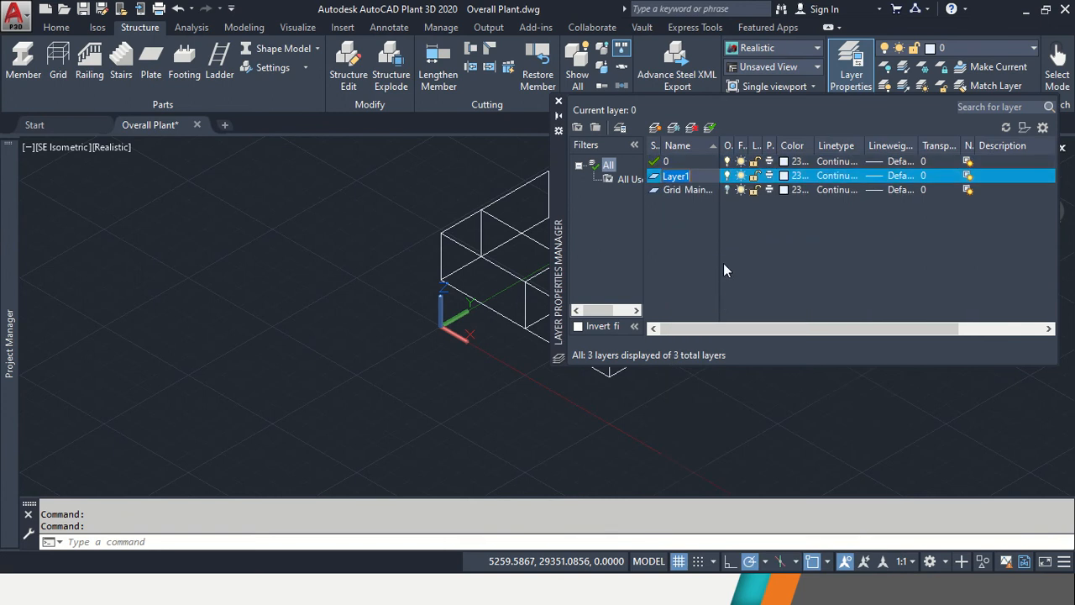
{"action": "type", "text": "Grid Top Dec"}
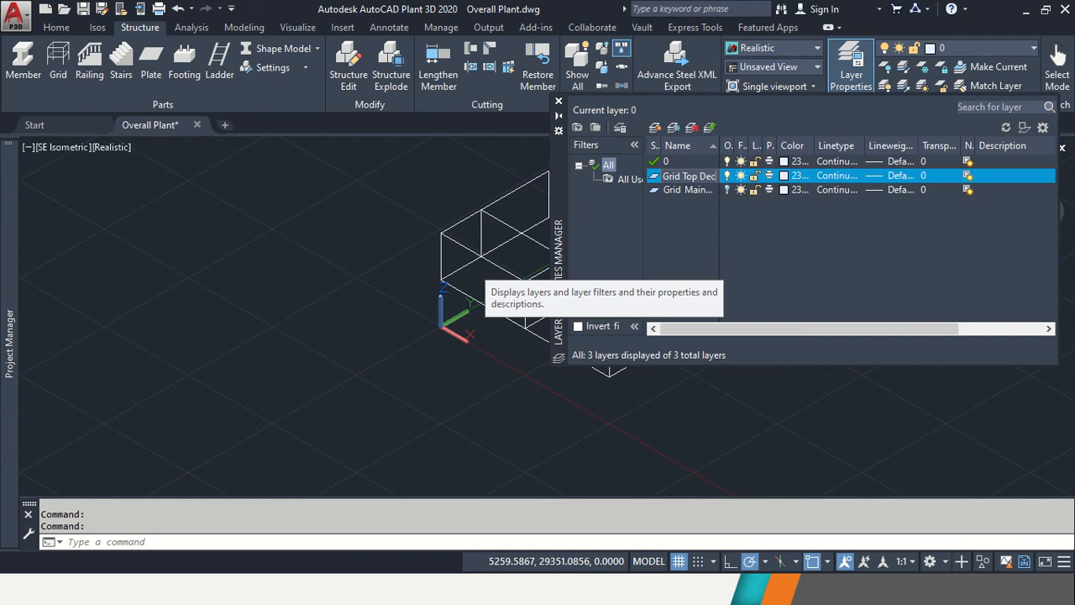
{"action": "key", "text": "Return"}
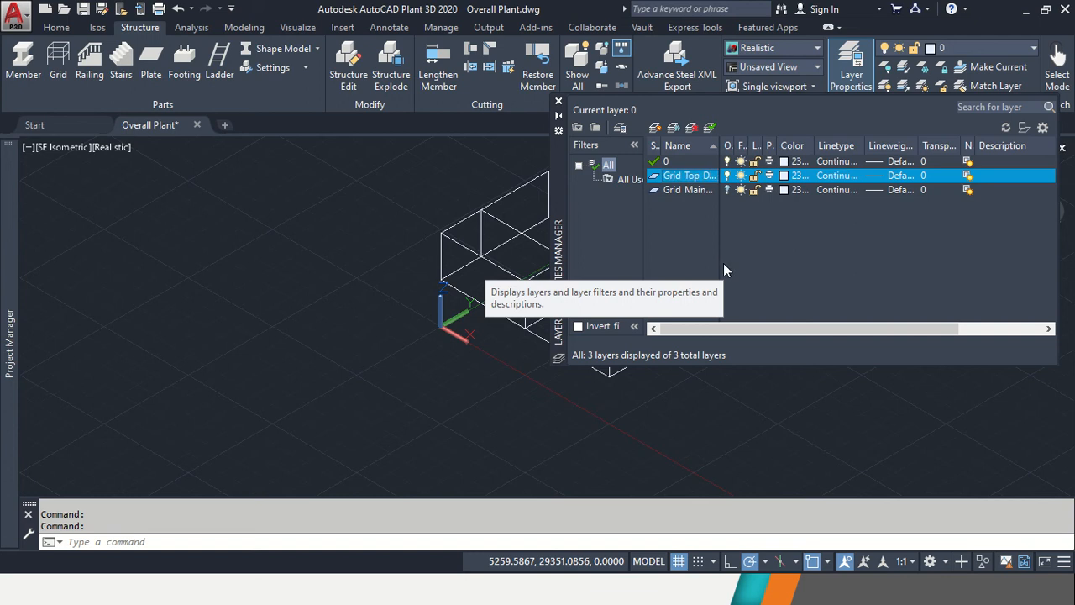
{"action": "left_click", "coordinate": [558, 104]}
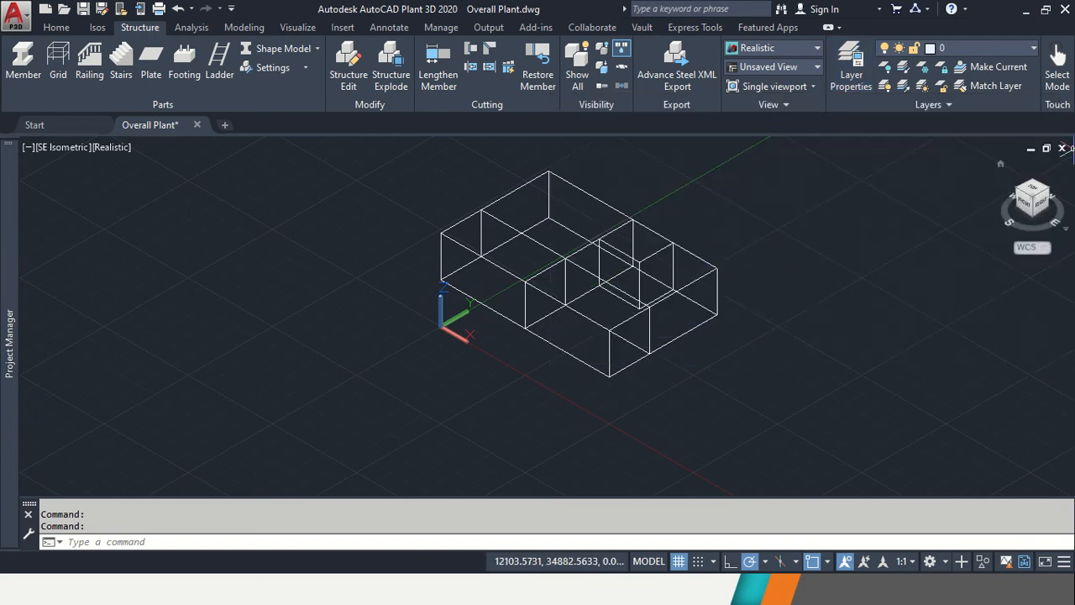
Move both visible upper-level grids to the Grid Top Deck layer and clear the selection.
{"action": "left_click", "coordinate": [847, 380]}
{"action": "left_click", "coordinate": [419, 202]}
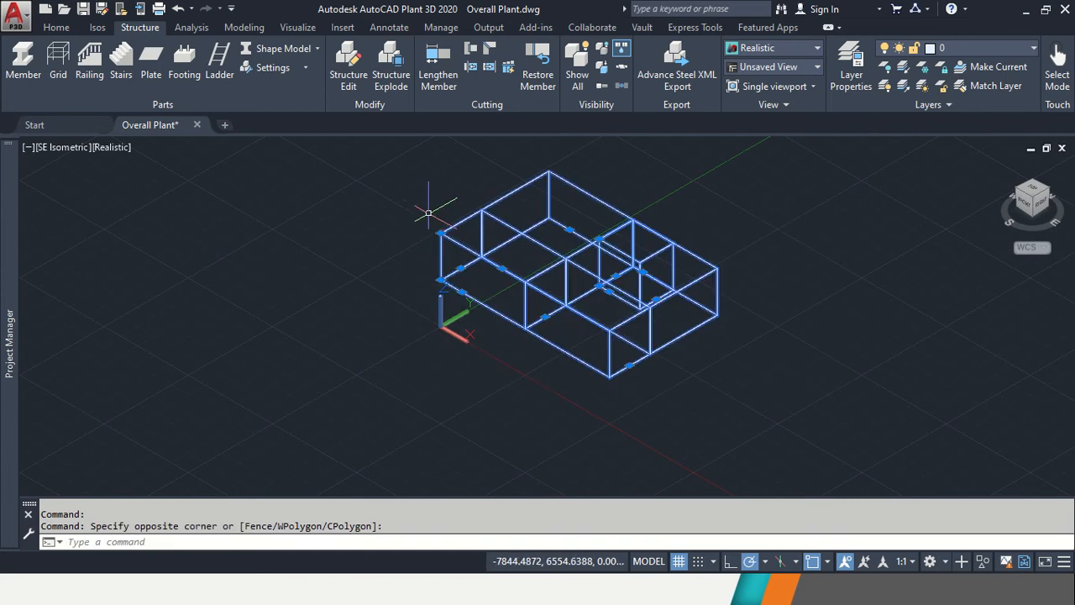
{"action": "left_click", "coordinate": [1027, 49]}
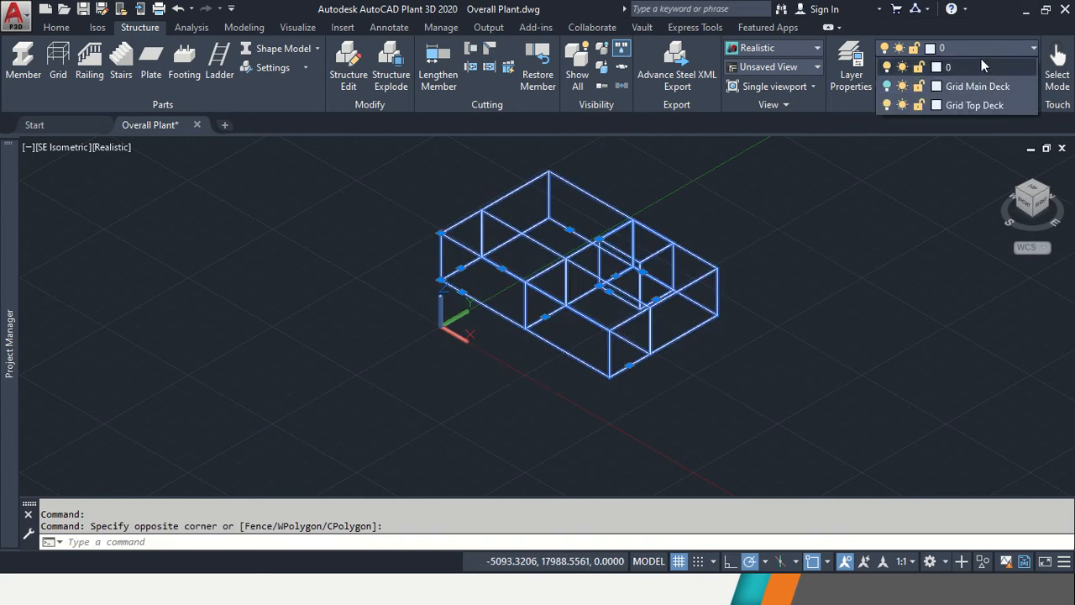
{"action": "left_click", "coordinate": [984, 106]}
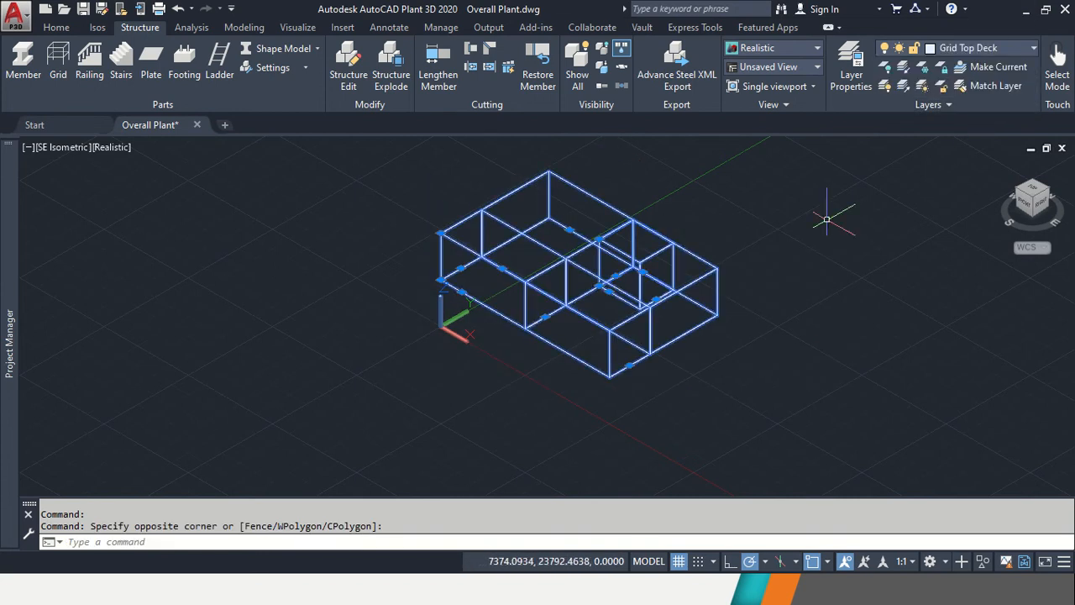
{"action": "key", "text": "Escape"}
{"action": "key", "text": "Escape"}
Turn the Grid Main Deck layer back on and view all the grids from the right side.
{"action": "left_click", "coordinate": [1018, 48]}
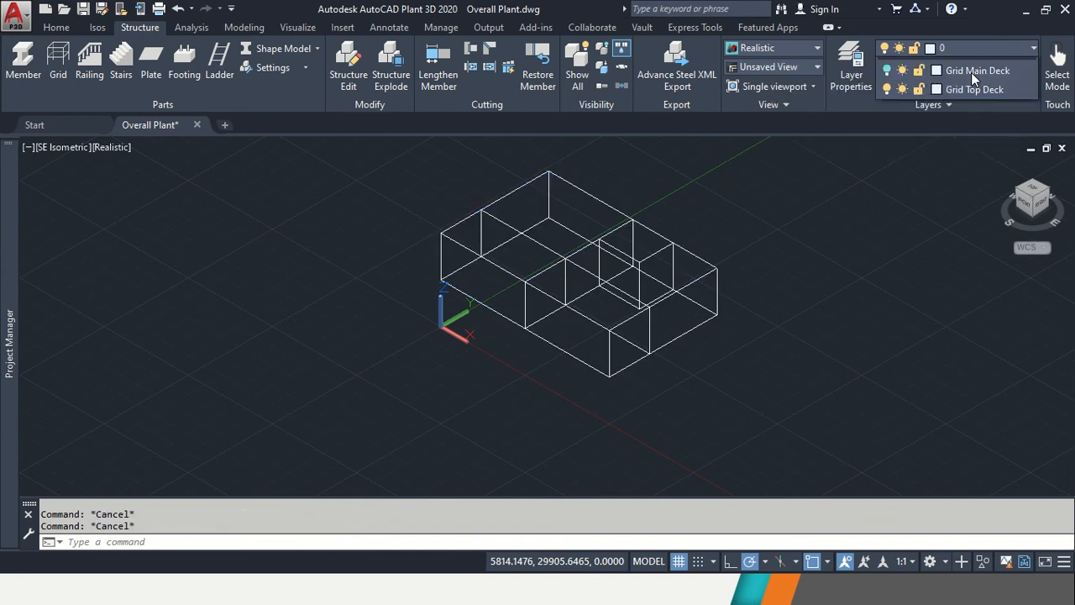
{"action": "left_click", "coordinate": [887, 86]}
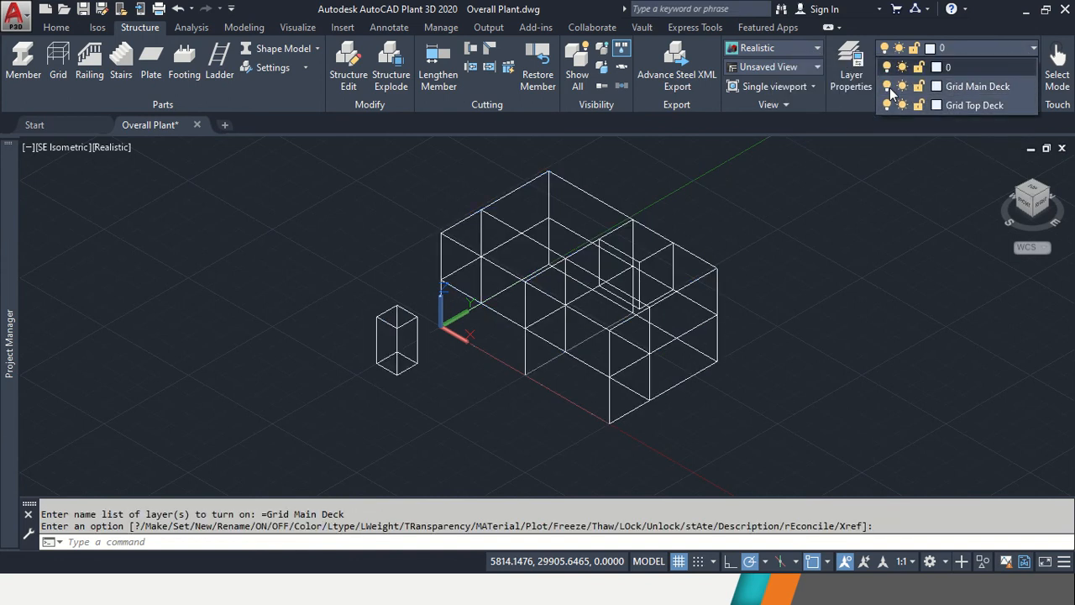
{"action": "left_click", "coordinate": [1041, 210]}
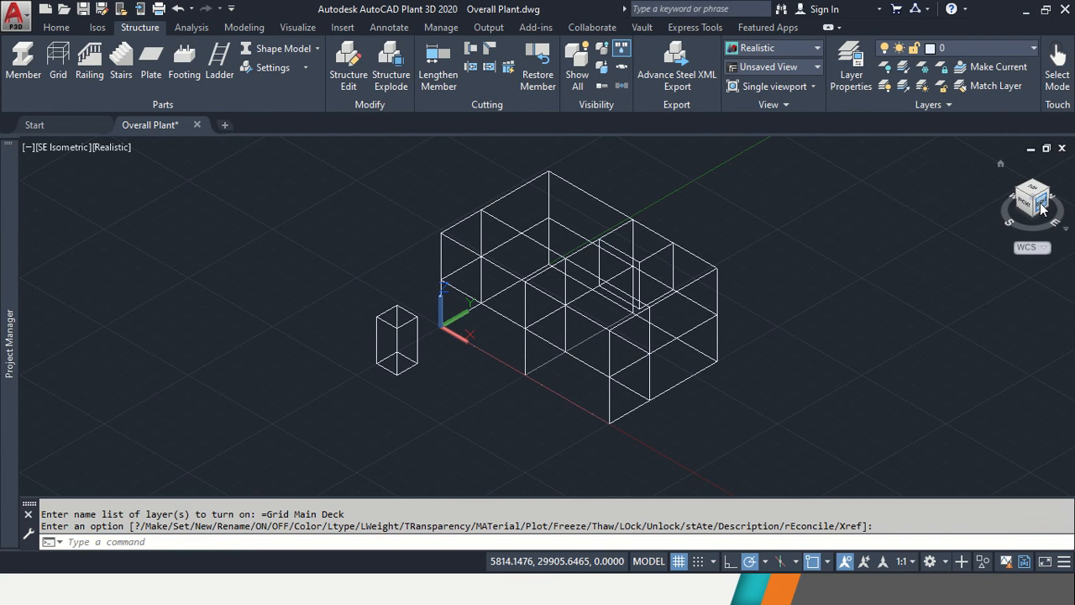
{"action": "left_click", "coordinate": [1041, 210]}
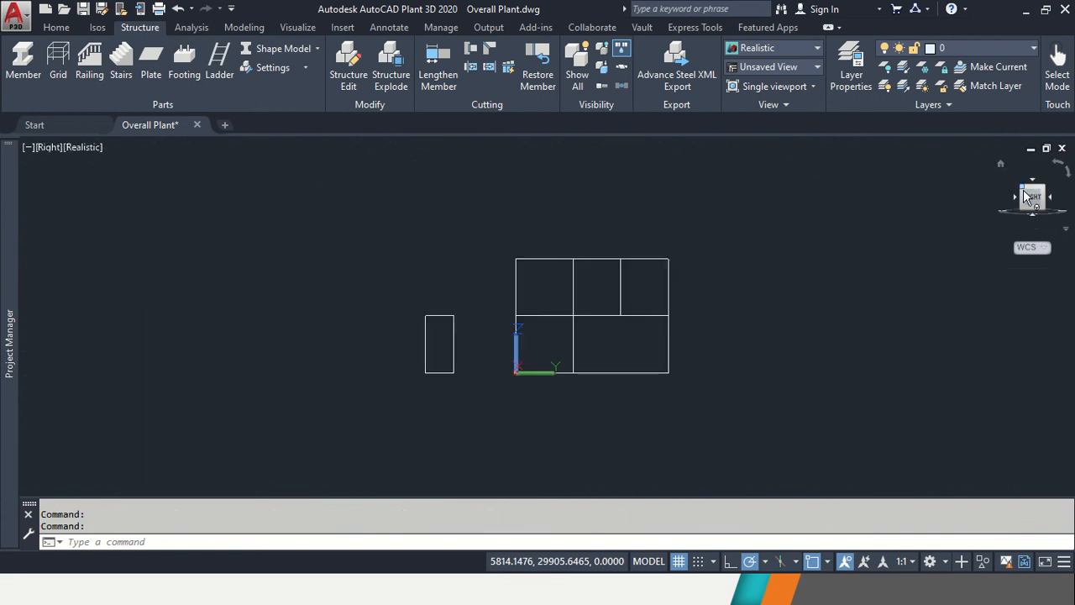
View the model from the southeast isometric direction and turn off the Grid Top Deck layer.
{"action": "left_click", "coordinate": [1025, 195]}
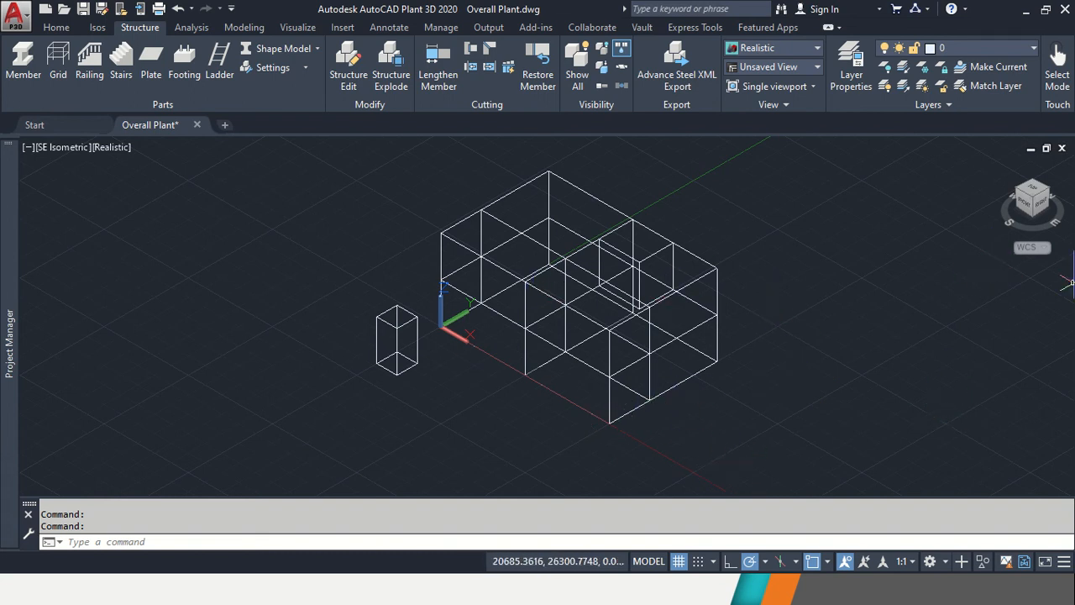
{"action": "left_click", "coordinate": [974, 48]}
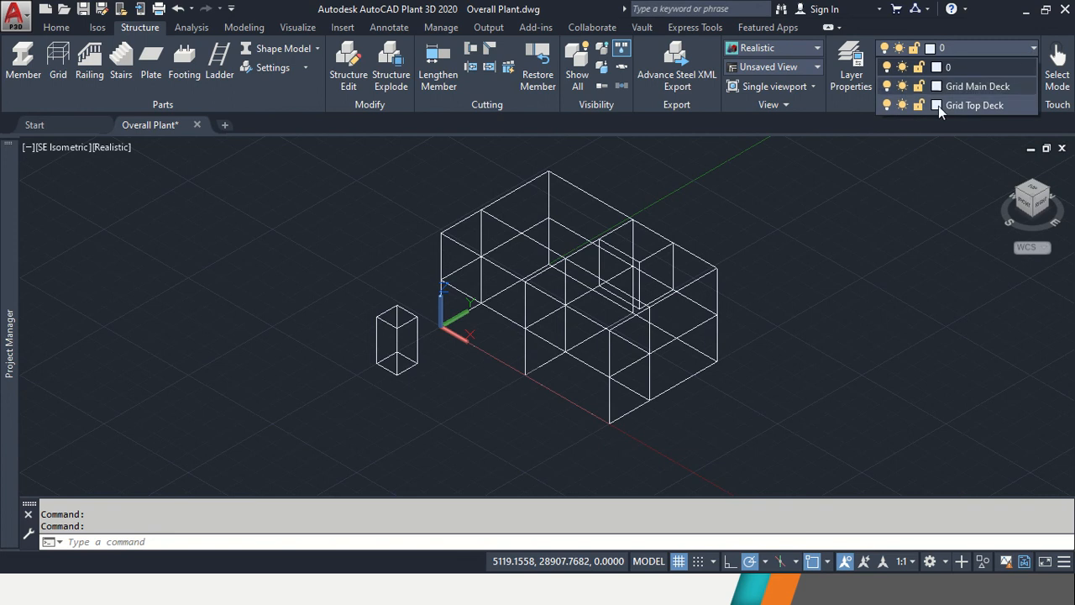
{"action": "left_click", "coordinate": [886, 105]}
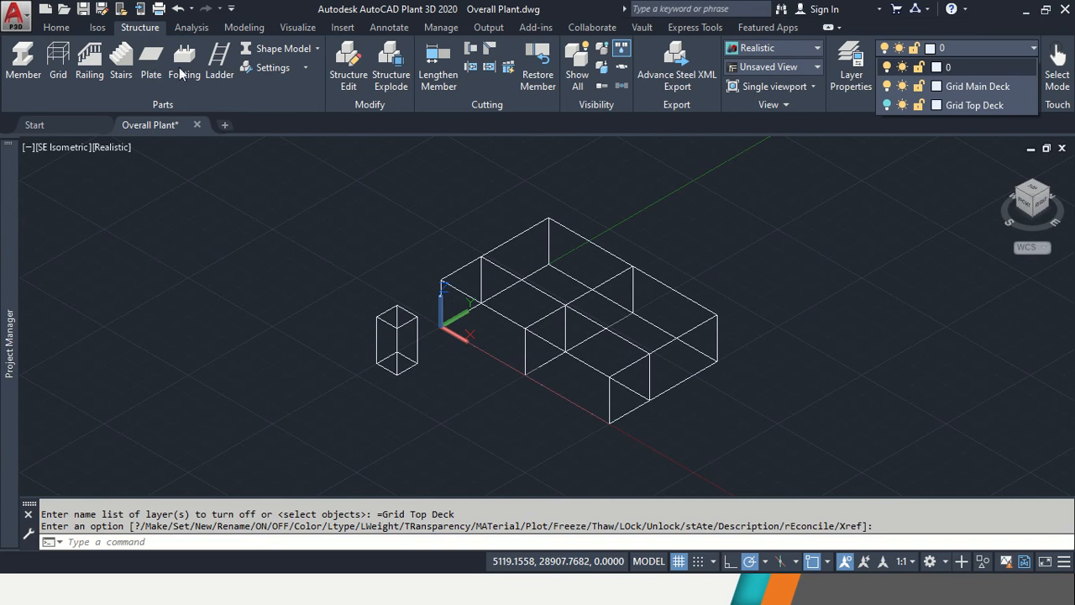
Accept the footing settings with length 500, width 500, depth 600, material standard ASTM and code CONCRETE.
{"action": "left_click", "coordinate": [272, 67]}
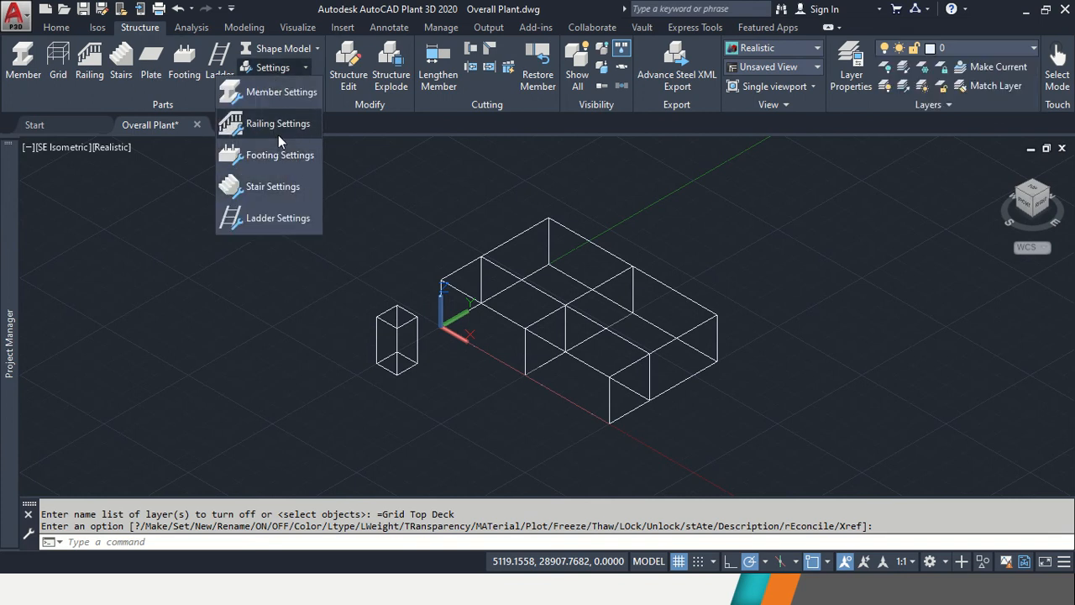
{"action": "left_click", "coordinate": [280, 155]}
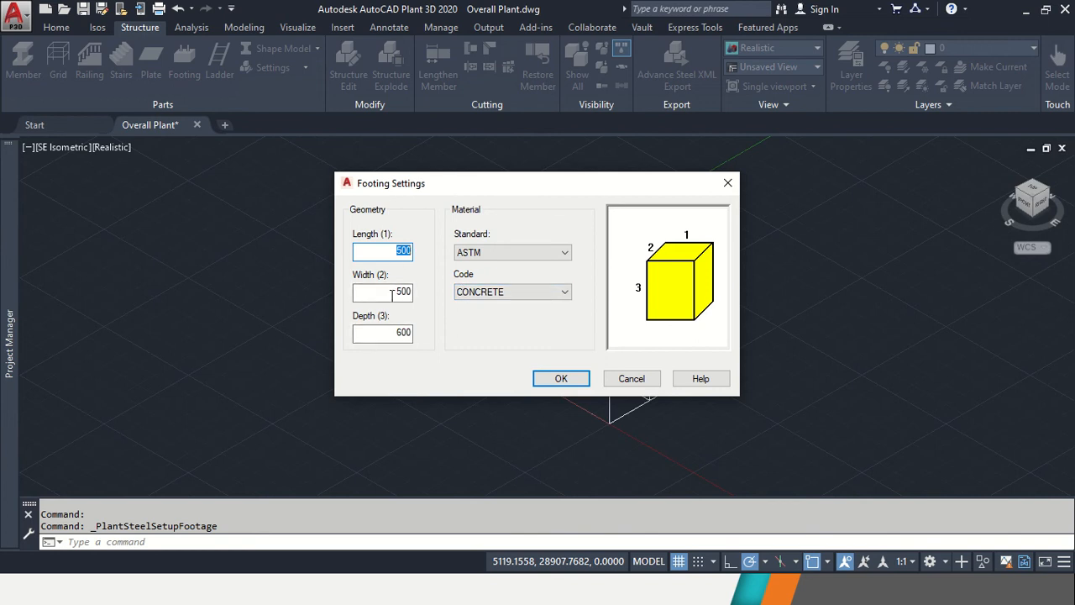
{"action": "left_click", "coordinate": [519, 252]}
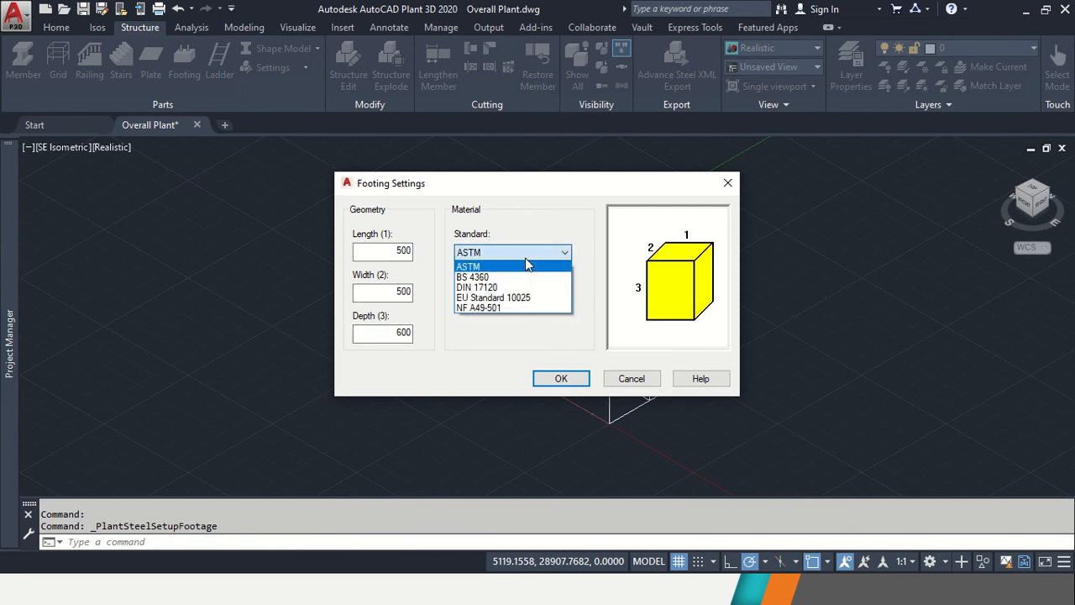
{"action": "left_click", "coordinate": [518, 263]}
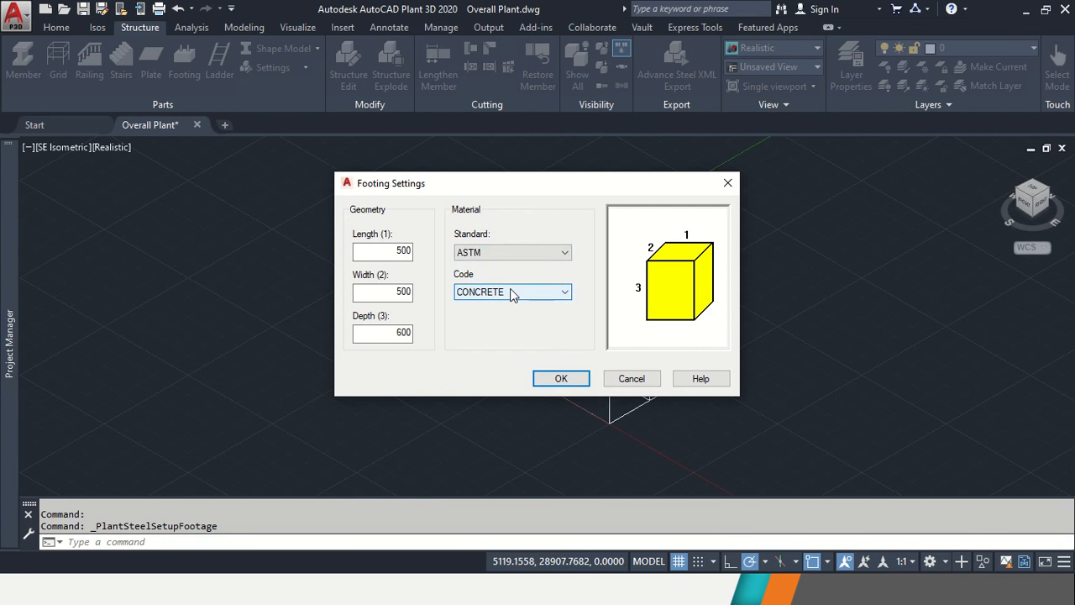
{"action": "left_click", "coordinate": [510, 292]}
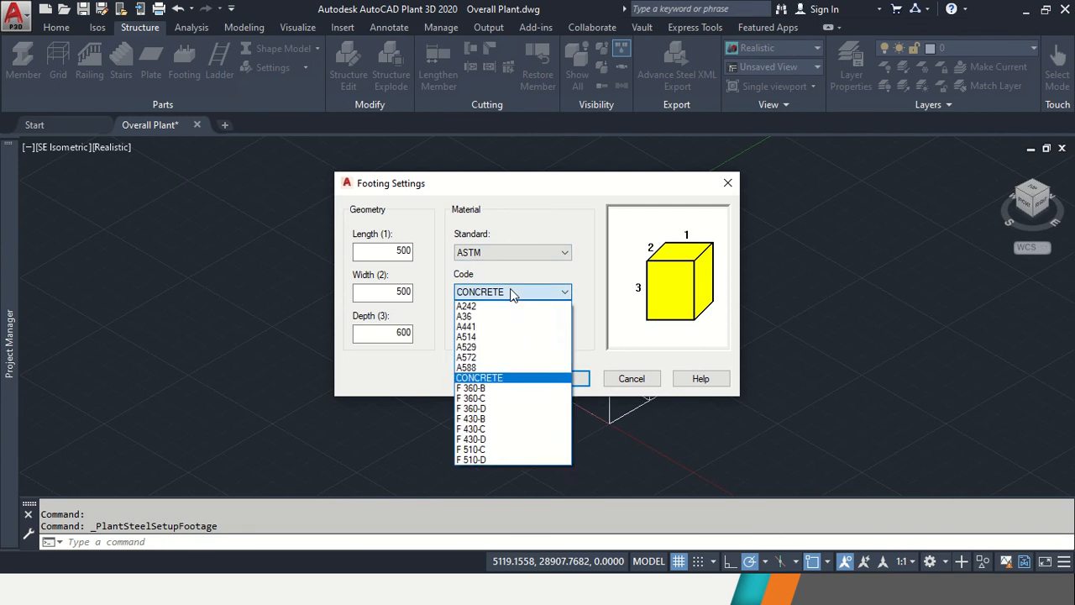
{"action": "left_click", "coordinate": [510, 292]}
{"action": "left_click", "coordinate": [560, 380]}
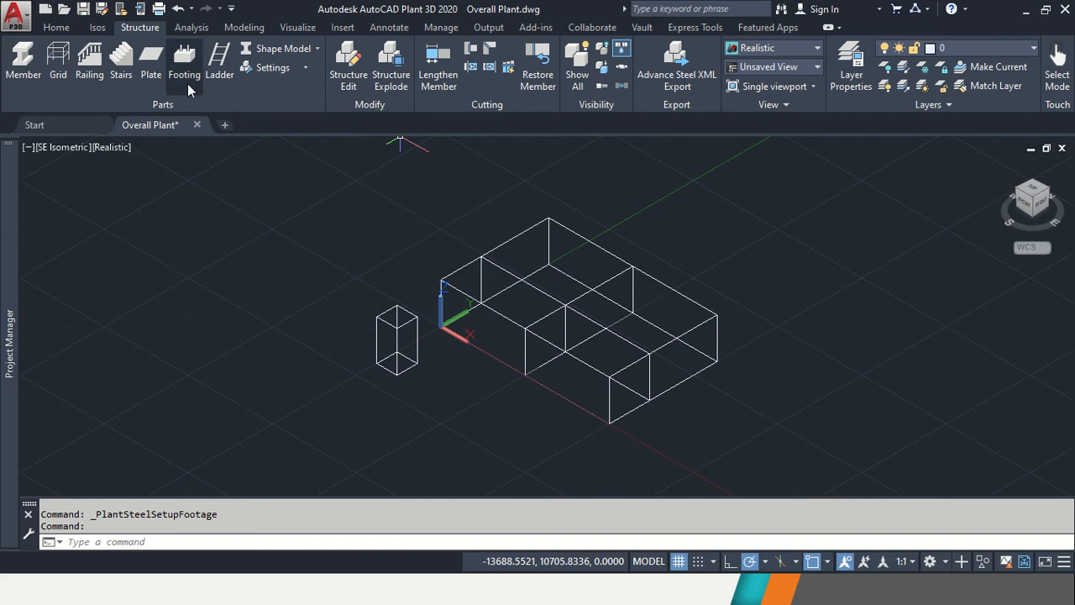
Place footings at all four base corners of the small separate grid.
{"action": "left_click", "coordinate": [188, 68]}
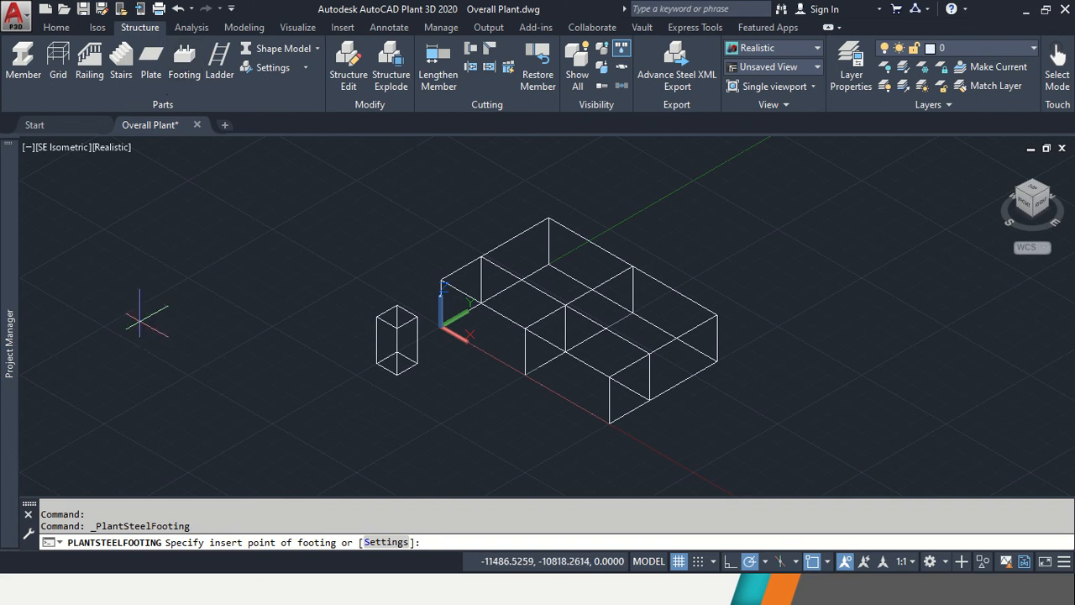
{"action": "scroll", "coordinate": [407, 390], "scroll_direction": "up", "scroll_amount": 5}
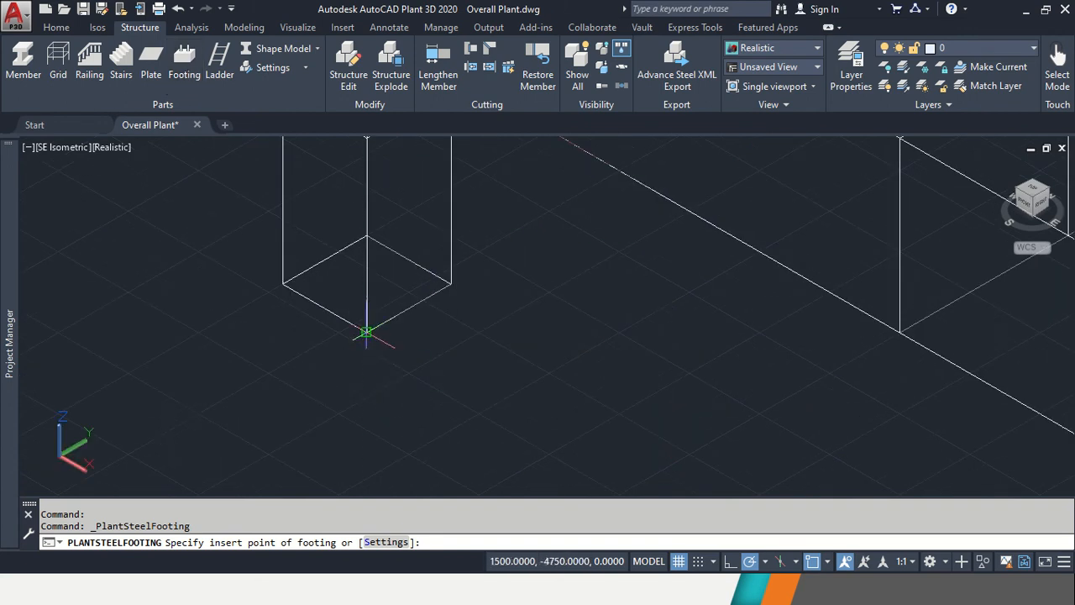
{"action": "left_click", "coordinate": [366, 332]}
{"action": "left_click", "coordinate": [198, 75]}
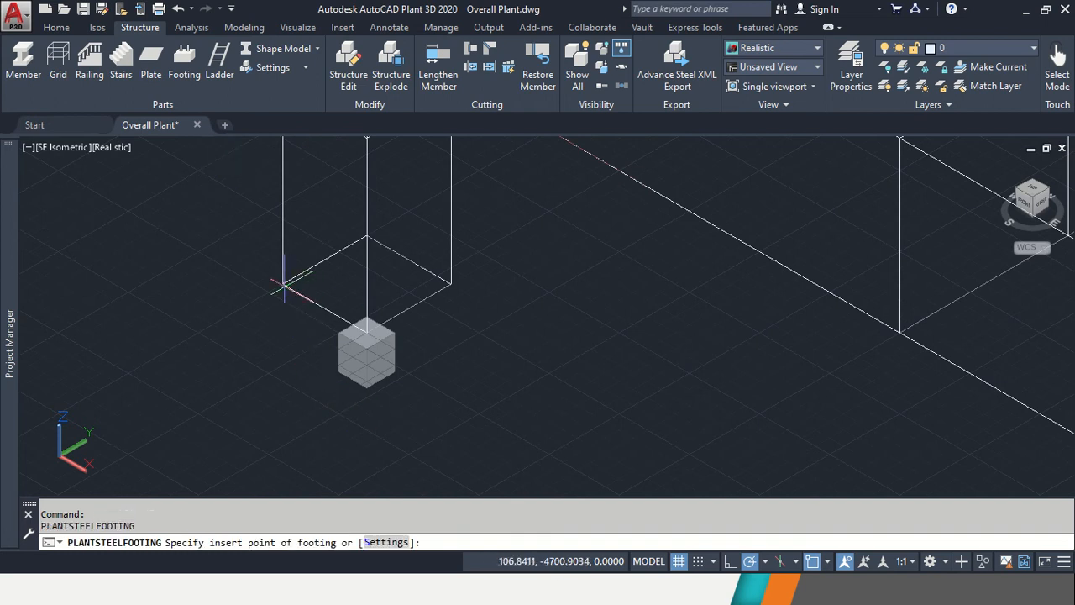
{"action": "left_click", "coordinate": [283, 282]}
{"action": "left_click", "coordinate": [366, 235]}
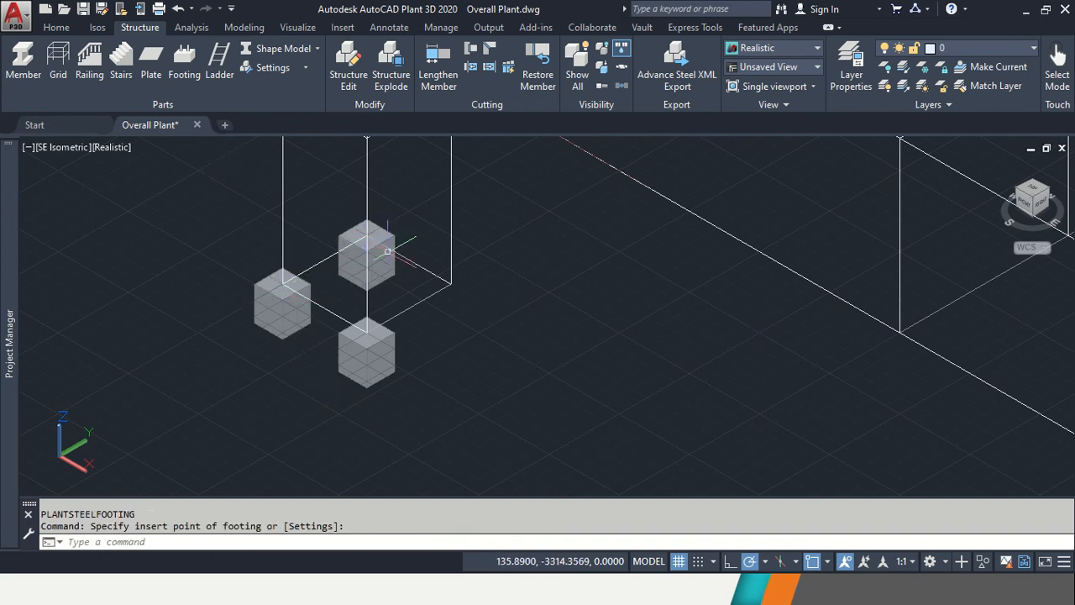
{"action": "key", "text": "Return"}
{"action": "left_click", "coordinate": [451, 282]}
Place footings at the origin and the other two base intersections of the main grid along the Y axis.
{"action": "middle_click_drag", "start_coordinate": [553, 279], "coordinate": [445, 395]}
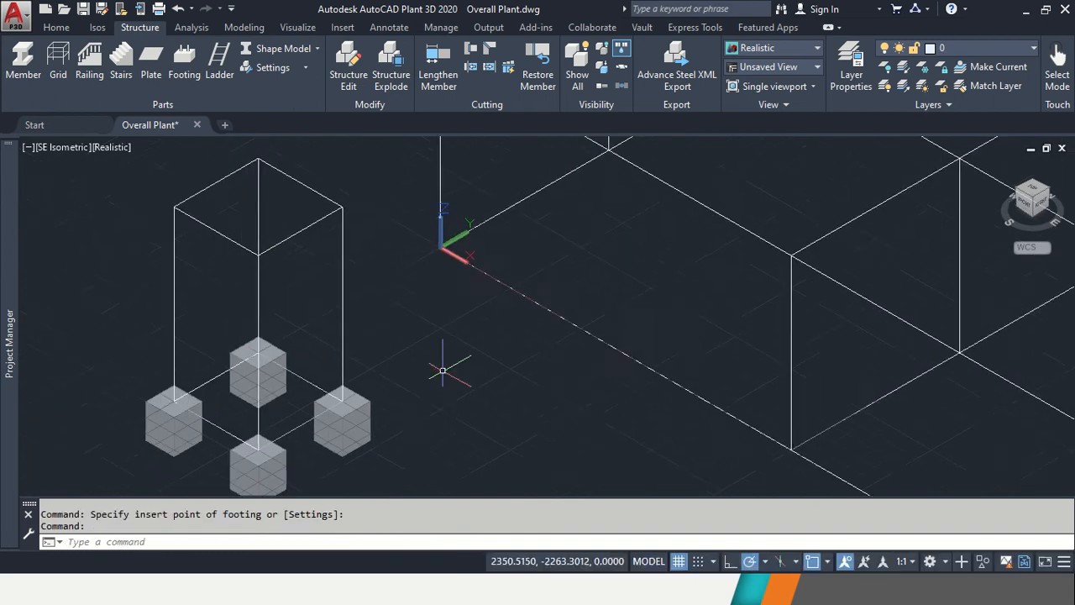
{"action": "scroll", "coordinate": [482, 304], "scroll_direction": "down", "scroll_amount": 4}
{"action": "key", "text": "Return"}
{"action": "left_click", "coordinate": [467, 280]}
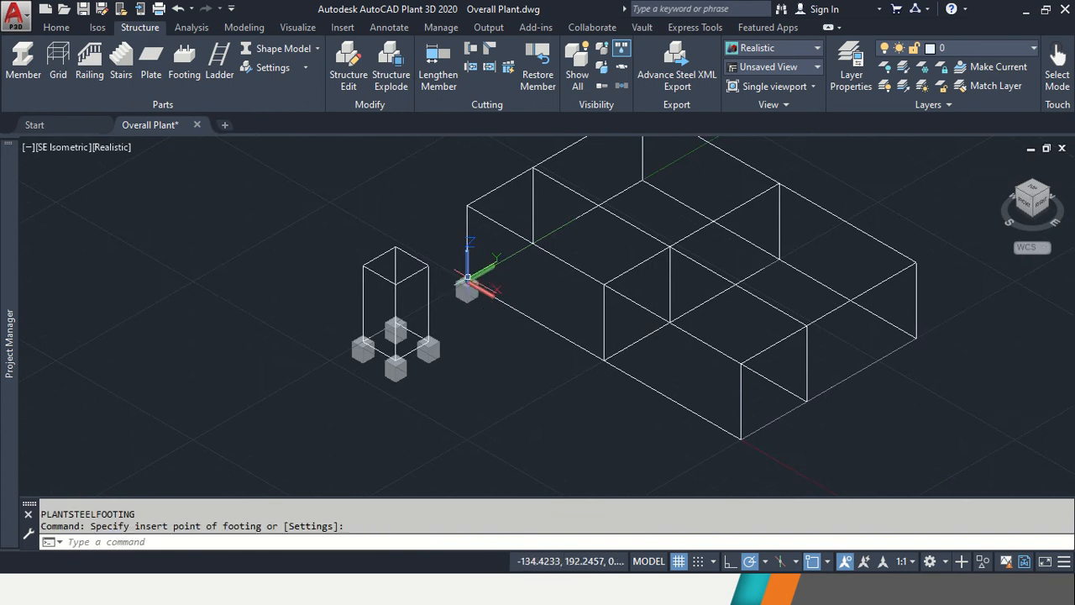
{"action": "key", "text": "Return"}
{"action": "left_click", "coordinate": [533, 243]}
{"action": "key", "text": "Return"}
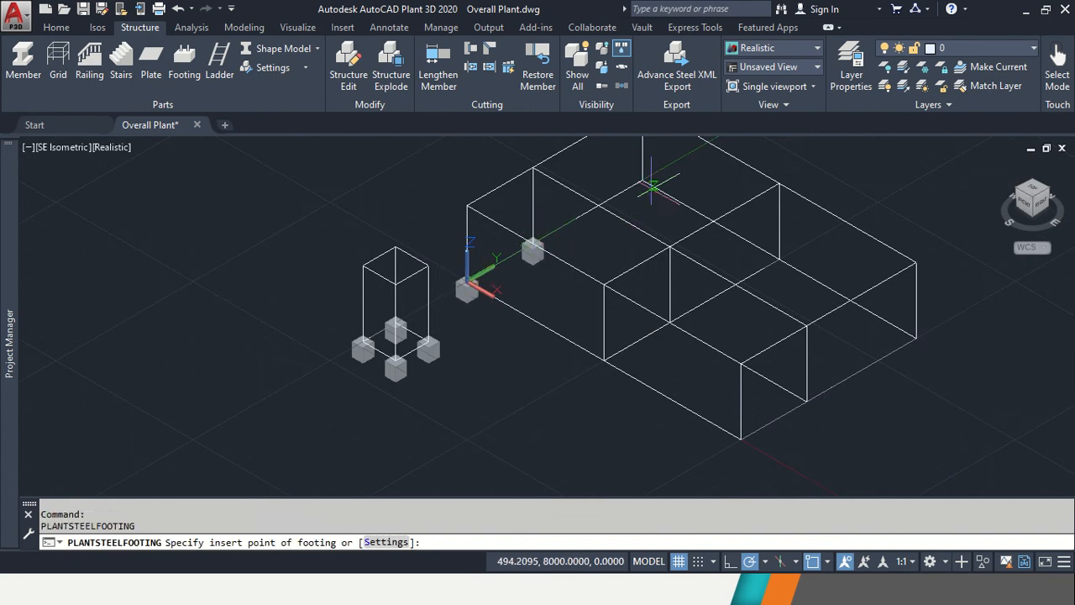
{"action": "left_click", "coordinate": [641, 187]}
Place footings at the three base intersections of the main grid's middle axis at X 6250.
{"action": "key", "text": "Return"}
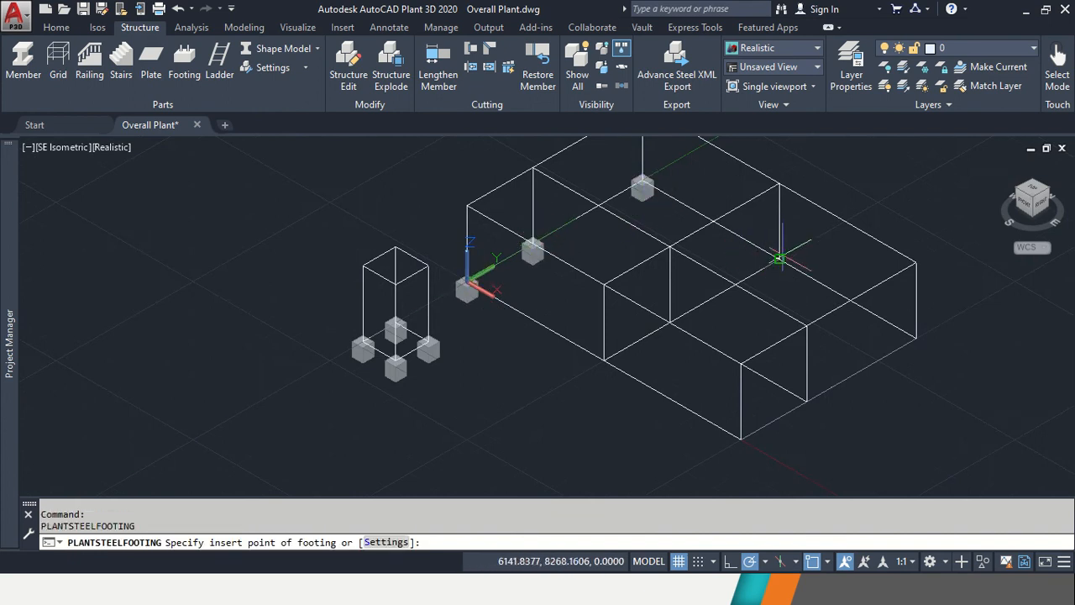
{"action": "left_click", "coordinate": [779, 265]}
{"action": "key", "text": "Return"}
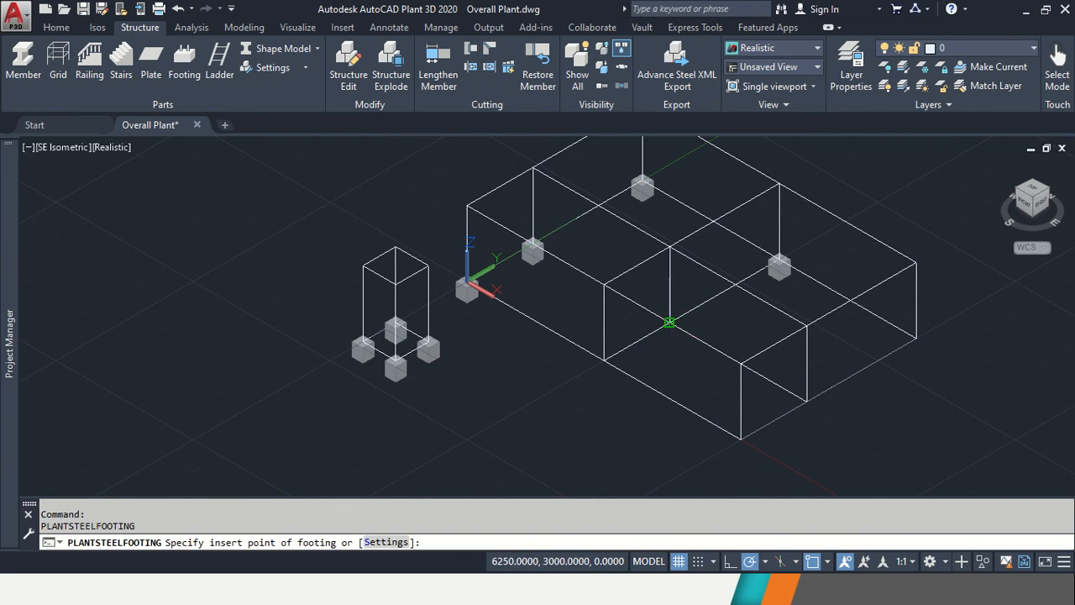
{"action": "left_click", "coordinate": [670, 324]}
{"action": "key", "text": "Return"}
{"action": "left_click", "coordinate": [604, 361]}
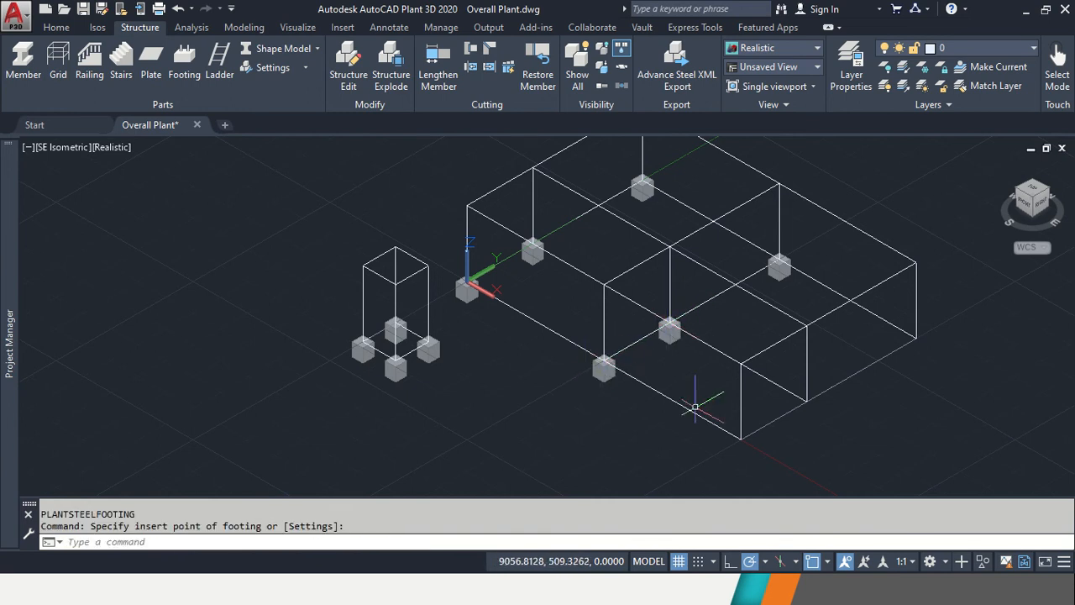
Place footings at the three base intersections of the main grid's far axis at X 12500.
{"action": "key", "text": "Return"}
{"action": "left_click", "coordinate": [741, 438]}
{"action": "key", "text": "Return"}
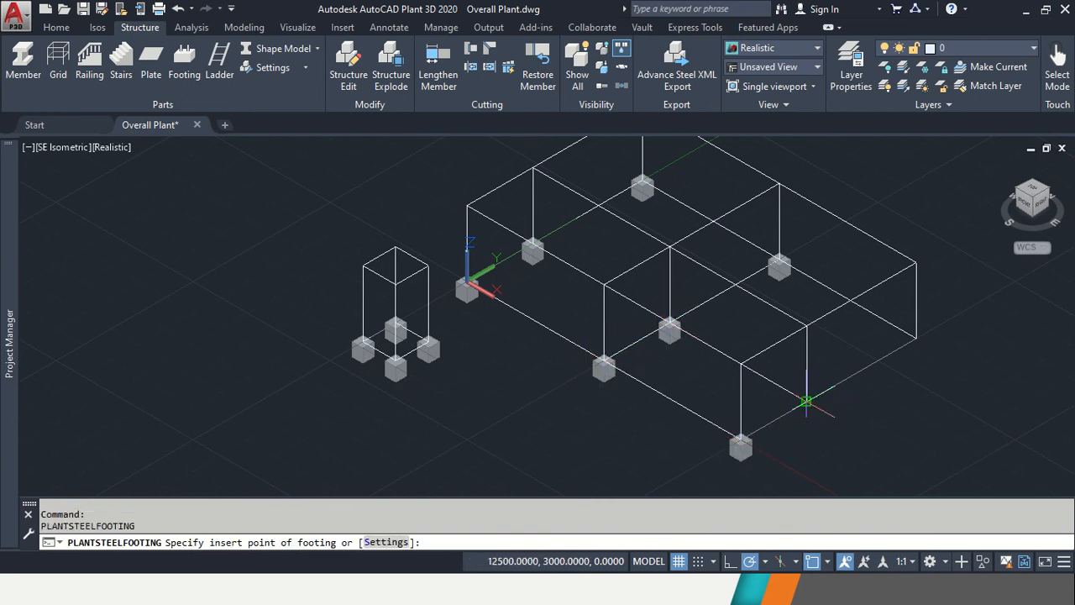
{"action": "left_click", "coordinate": [807, 397]}
{"action": "key", "text": "Return"}
{"action": "left_click", "coordinate": [915, 337]}
{"action": "scroll", "coordinate": [721, 461], "scroll_direction": "up", "scroll_amount": 8}
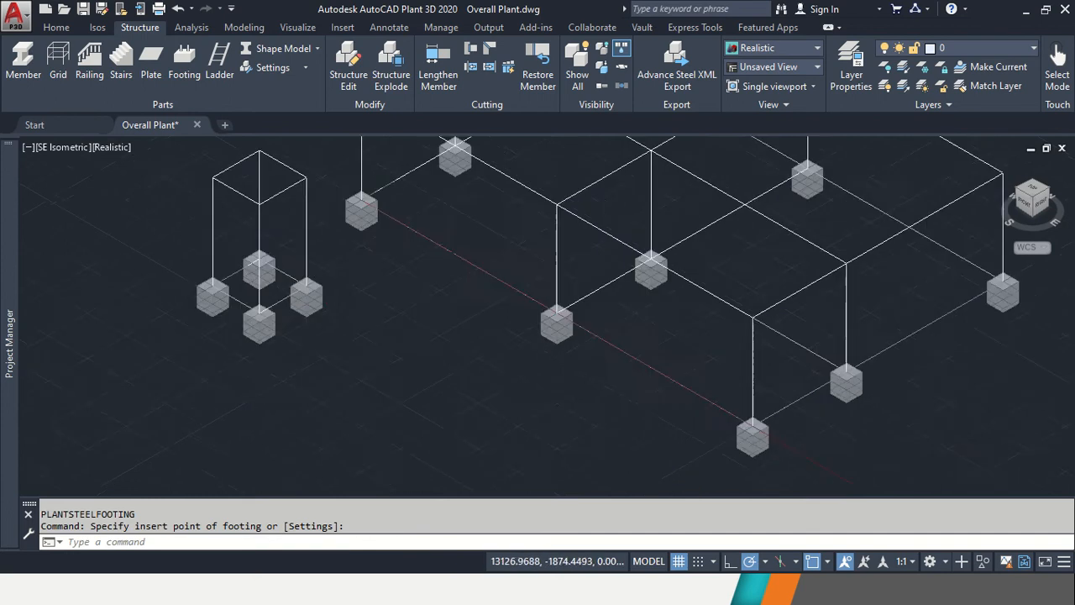
{"action": "scroll", "coordinate": [920, 353], "scroll_direction": "down", "scroll_amount": 8}
{"action": "middle_click_drag", "start_coordinate": [920, 342], "coordinate": [751, 360]}
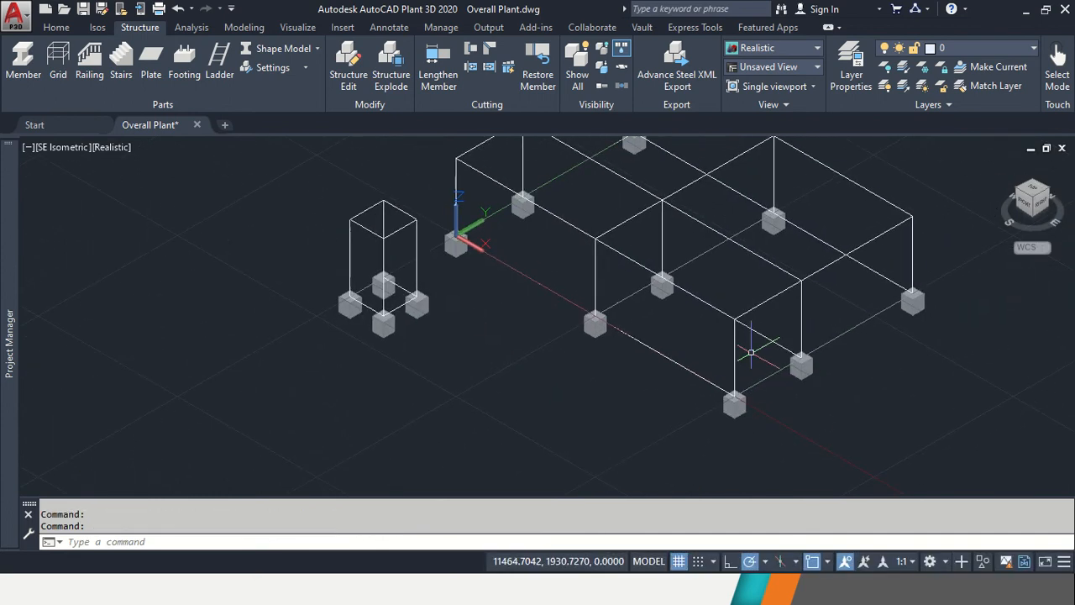
{"action": "scroll", "coordinate": [744, 328], "scroll_direction": "down", "scroll_amount": 3}
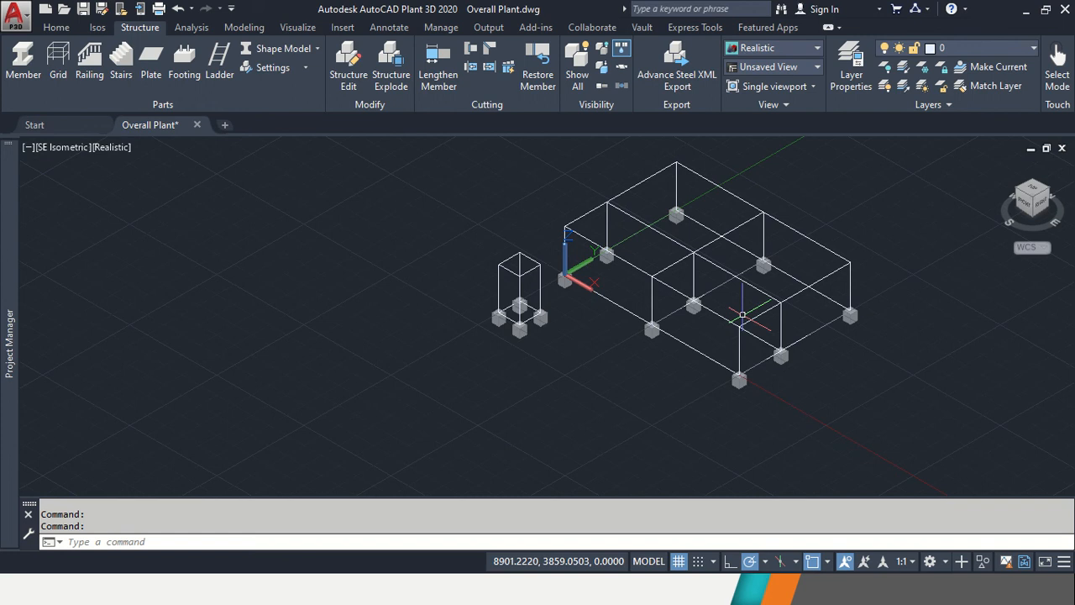
{"action": "scroll", "coordinate": [739, 324], "scroll_direction": "up", "scroll_amount": 5}
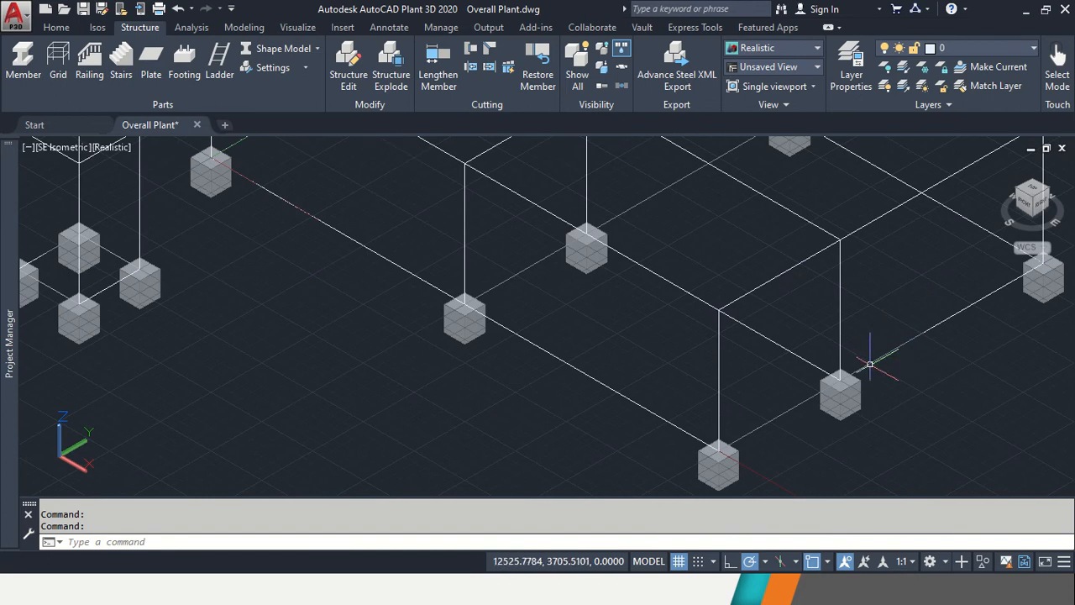
{"action": "mouse_move", "coordinate": [742, 434]}
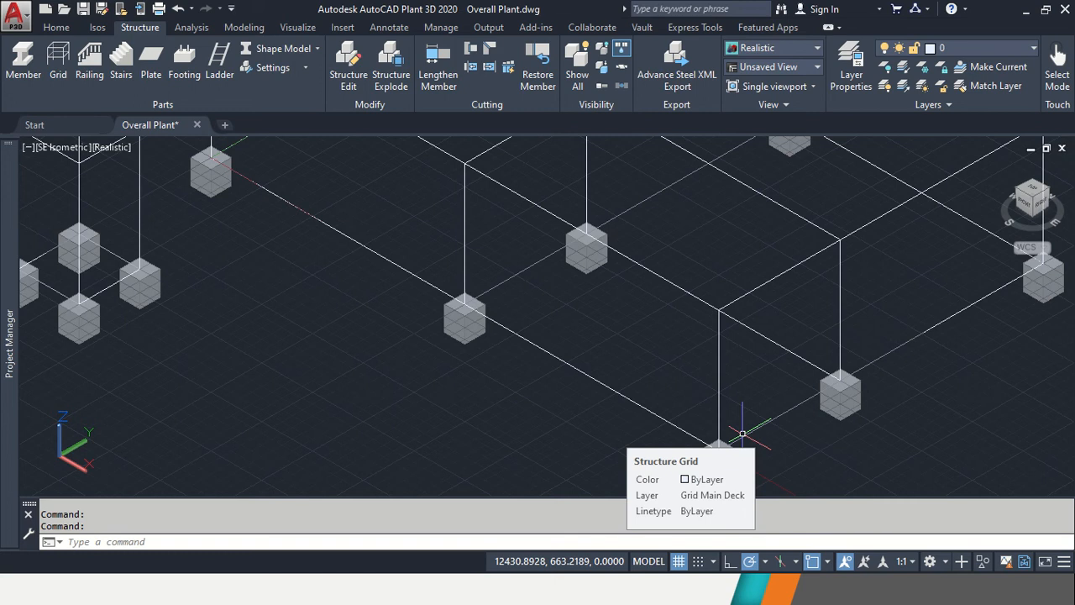
Configure the member settings with shape standard AISC, shape type W and shape size W12x30, and accept them.
{"action": "left_click", "coordinate": [276, 69]}
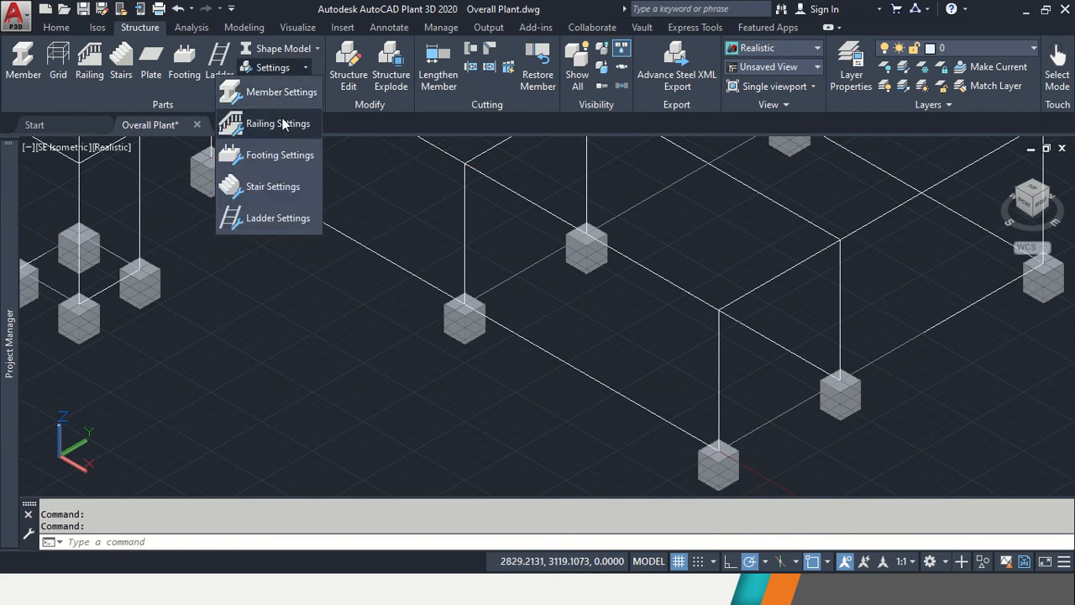
{"action": "left_click", "coordinate": [291, 103]}
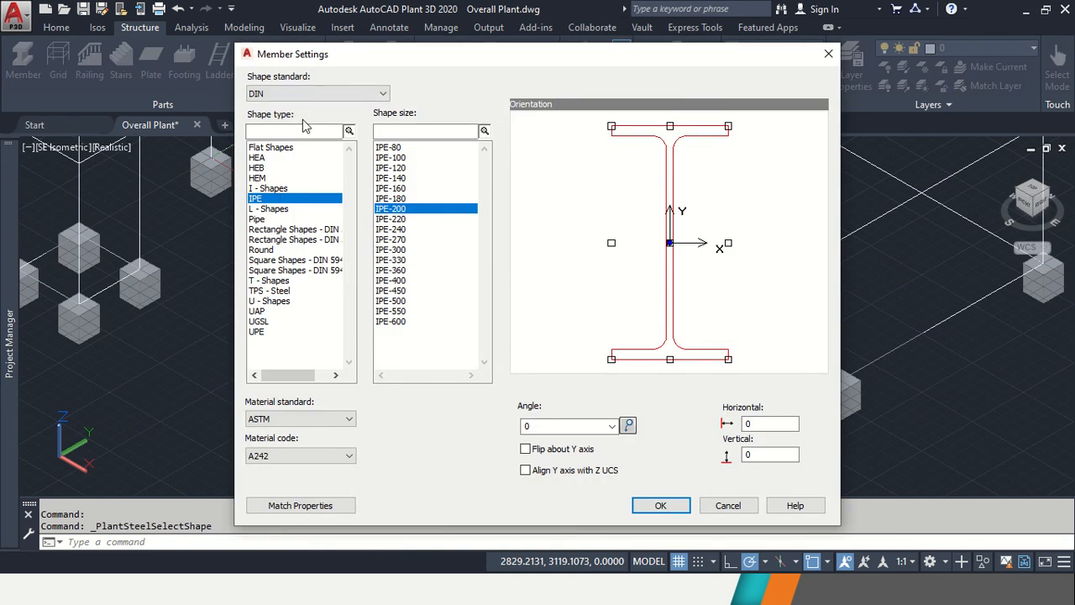
{"action": "left_click", "coordinate": [353, 94]}
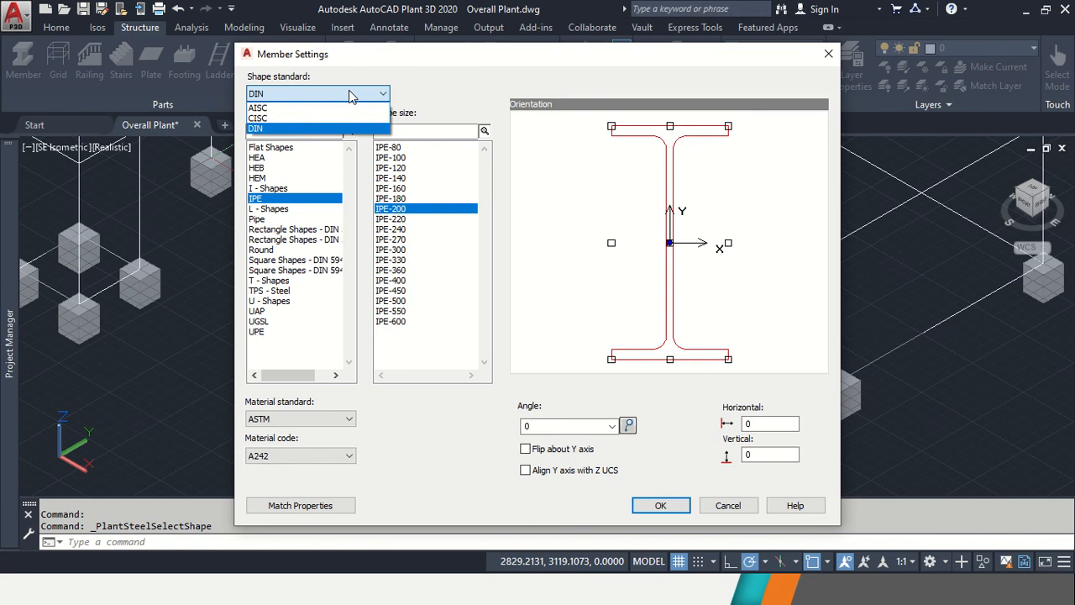
{"action": "left_click", "coordinate": [331, 109]}
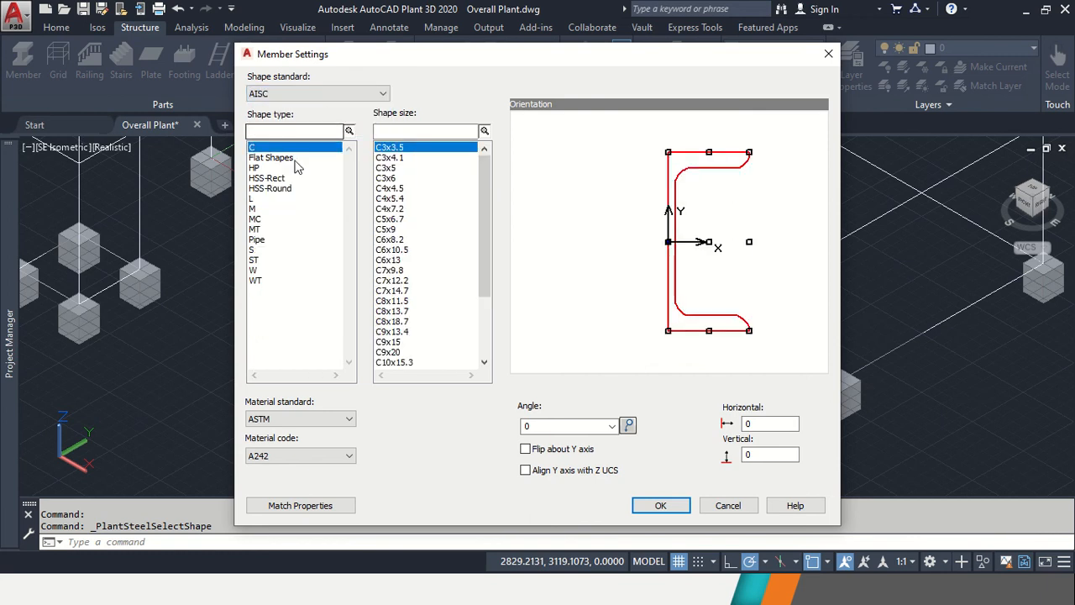
{"action": "left_click", "coordinate": [255, 270]}
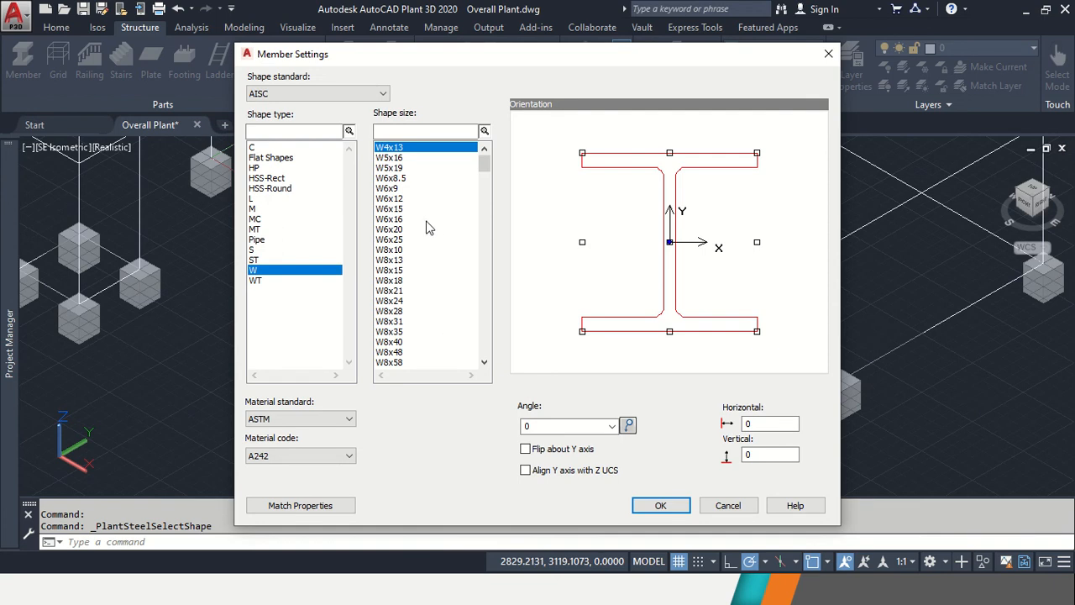
{"action": "left_click", "coordinate": [391, 352]}
{"action": "scroll", "coordinate": [399, 307], "scroll_direction": "down", "scroll_amount": 7}
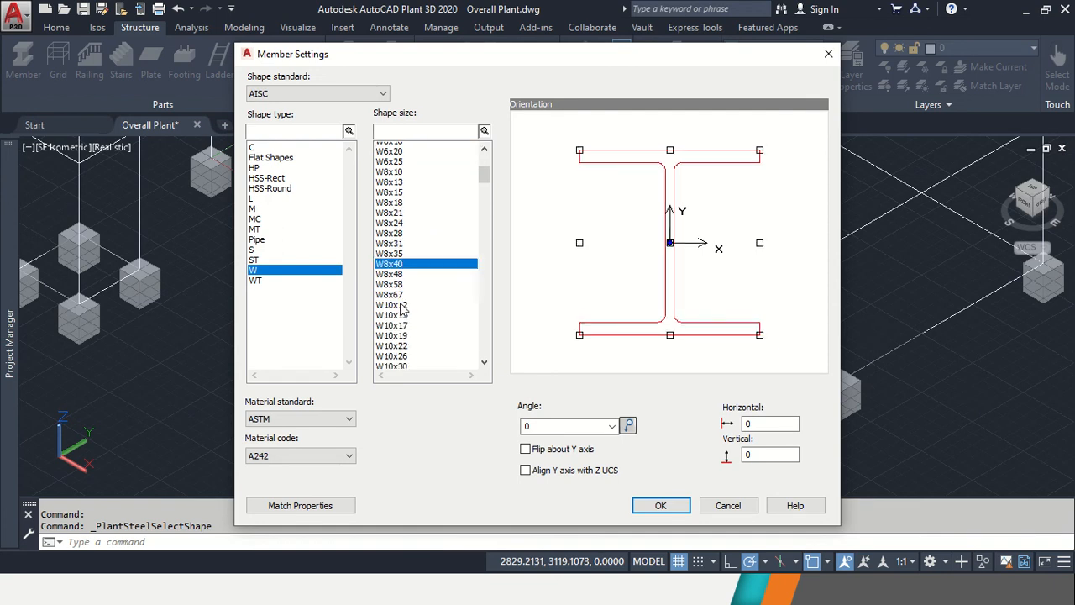
{"action": "scroll", "coordinate": [404, 314], "scroll_direction": "down", "scroll_amount": 2}
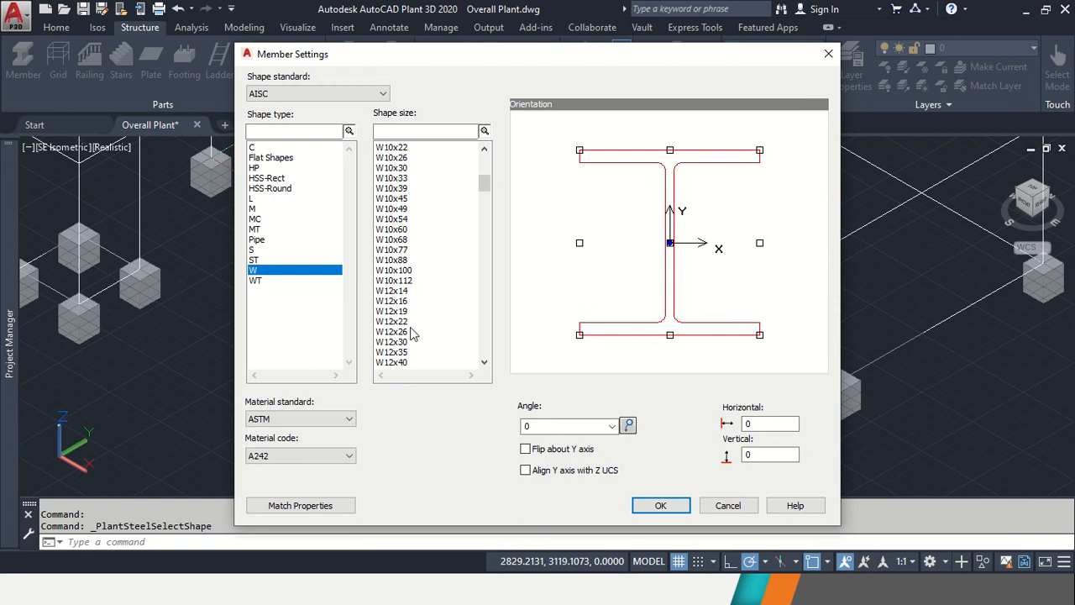
{"action": "left_click", "coordinate": [401, 343]}
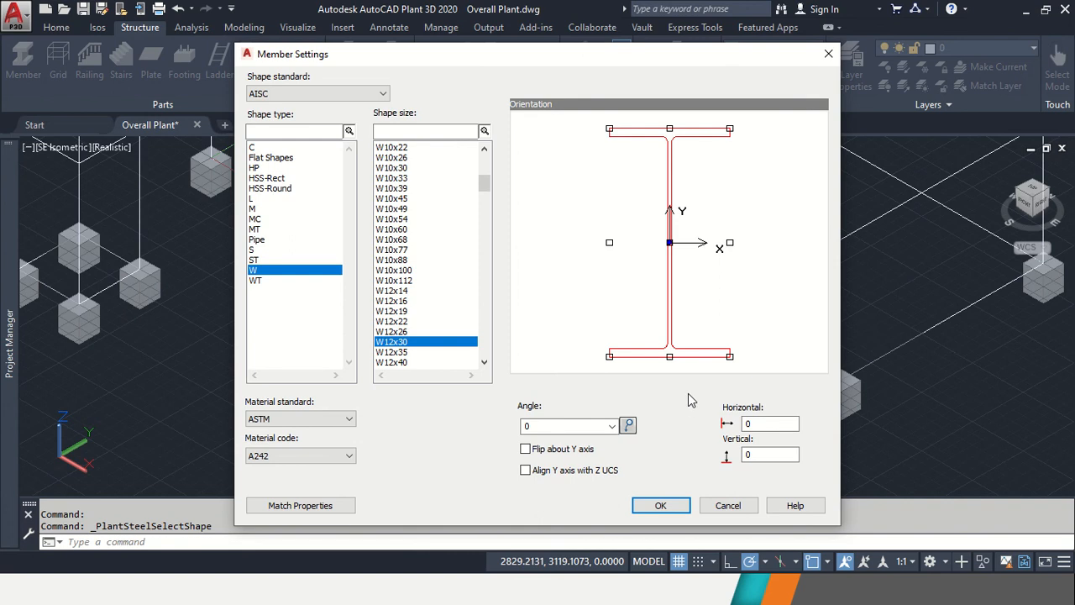
{"action": "left_click", "coordinate": [655, 503]}
Switch the viewport's visual style to 2D Wireframe, with the small grid's footings in view.
{"action": "mouse_move", "coordinate": [314, 359]}
{"action": "middle_mouse_down"}
{"action": "mouse_move", "coordinate": [478, 415]}
{"action": "mouse_move", "coordinate": [708, 426]}
{"action": "middle_mouse_up"}
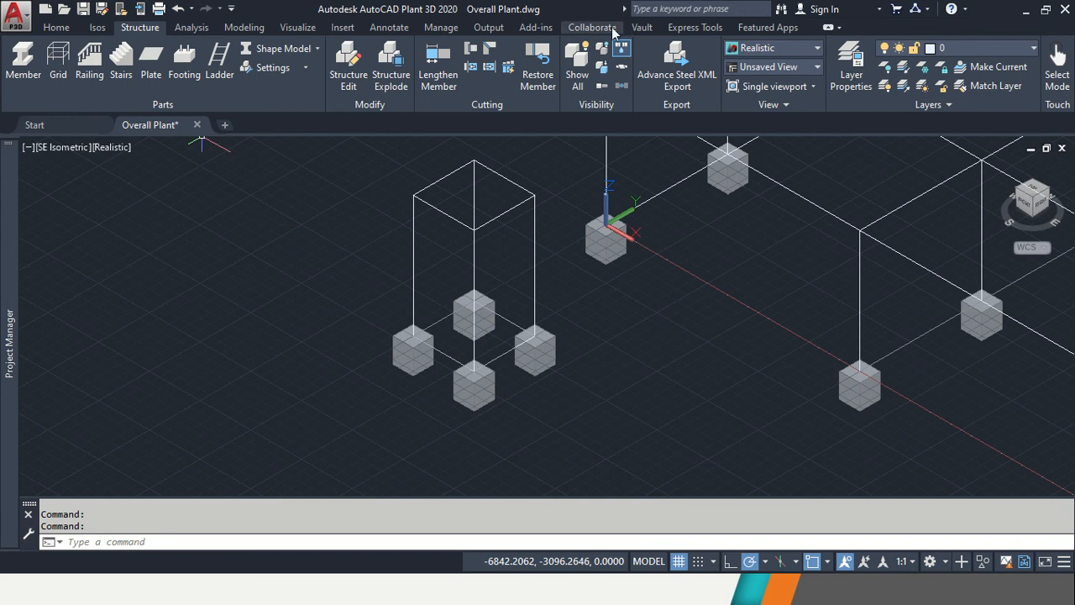
{"action": "left_click", "coordinate": [121, 152]}
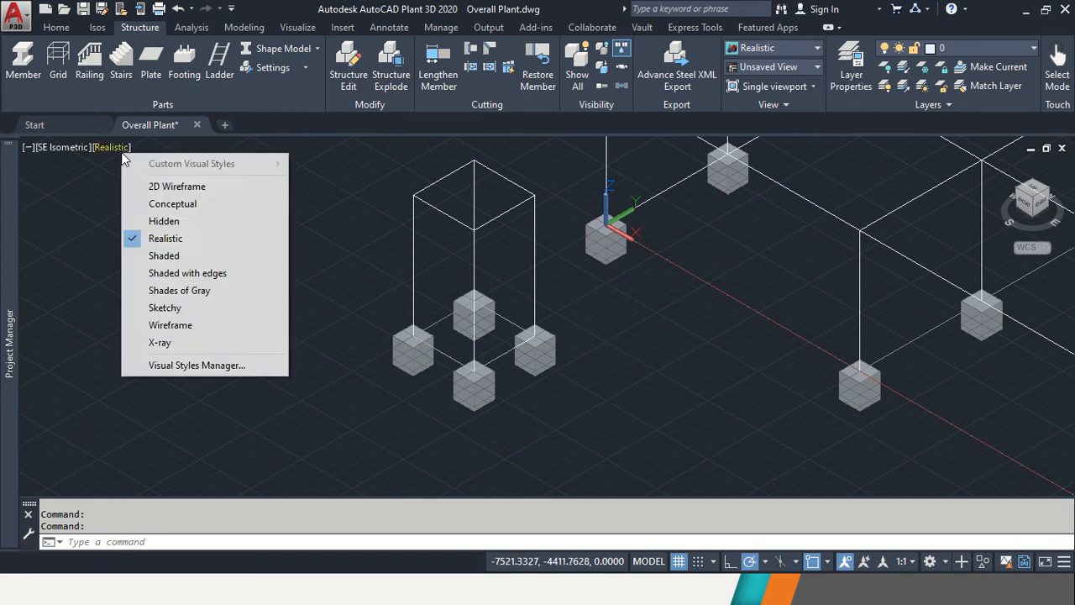
{"action": "left_click", "coordinate": [178, 186]}
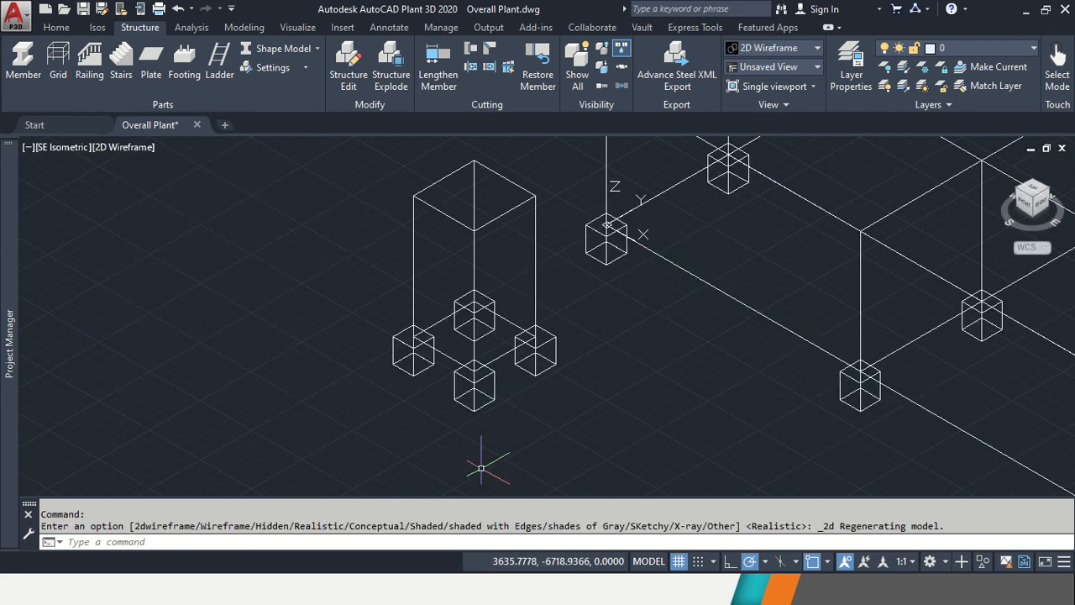
Place a W12x30 column on the small grid's corner at X 1500, Y -4750, from the base up to the top grid intersection.
{"action": "scroll", "coordinate": [487, 344], "scroll_direction": "up", "scroll_amount": 5}
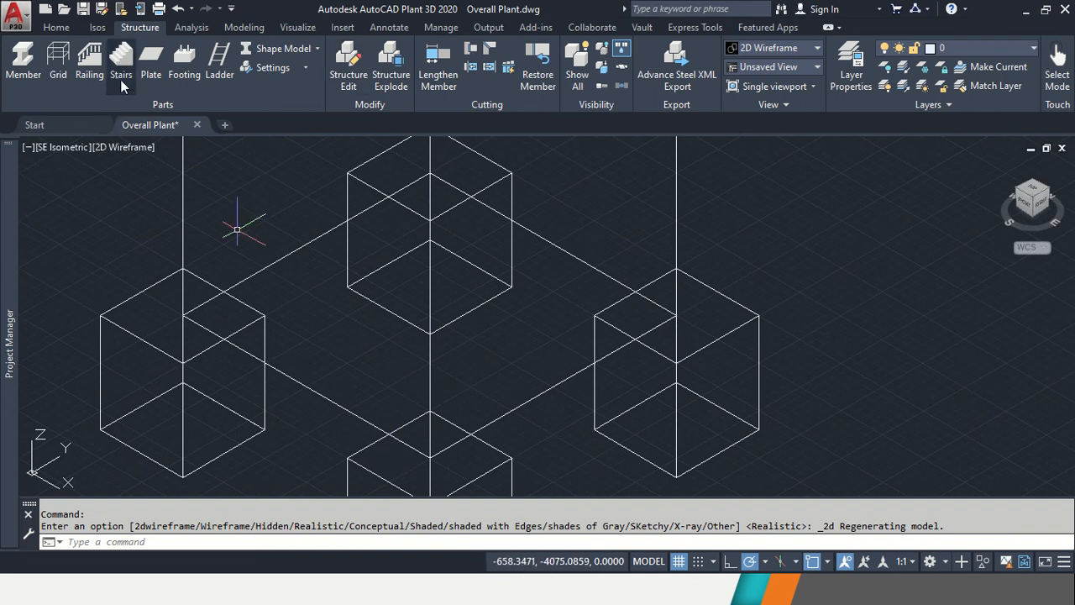
{"action": "left_click", "coordinate": [38, 64]}
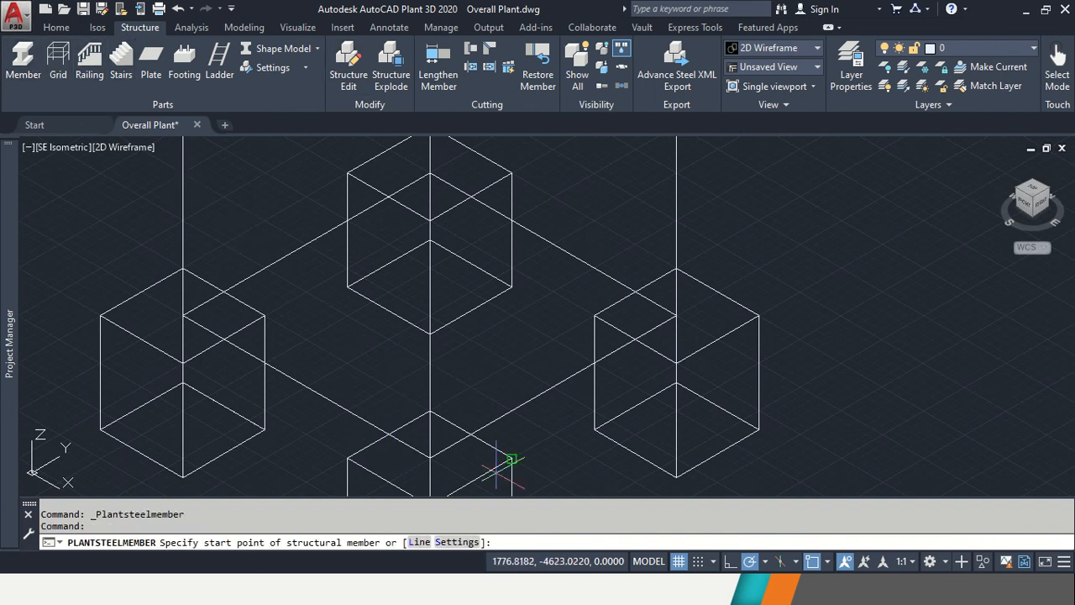
{"action": "scroll", "coordinate": [471, 434], "scroll_direction": "down", "scroll_amount": 2}
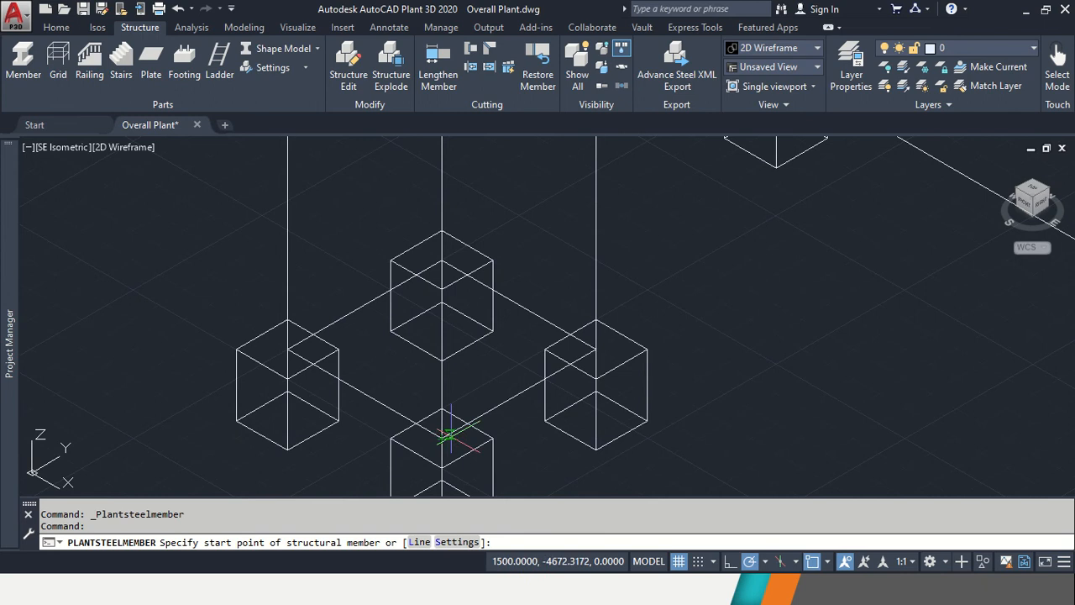
{"action": "left_click", "coordinate": [441, 438]}
{"action": "scroll", "coordinate": [440, 374], "scroll_direction": "down", "scroll_amount": 2}
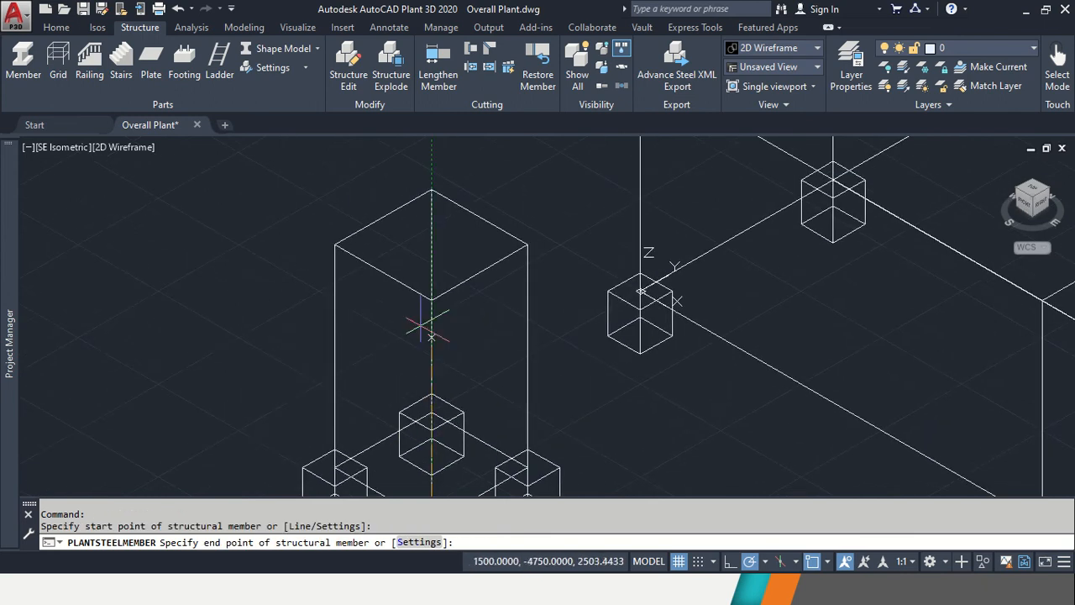
{"action": "left_click", "coordinate": [431, 297]}
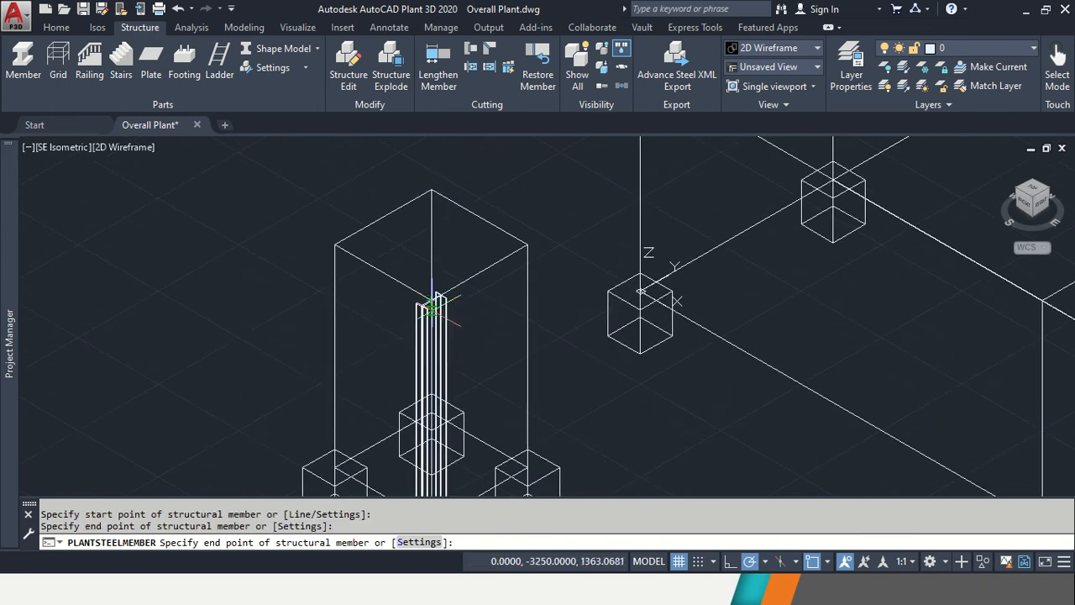
{"action": "middle_click_drag", "start_coordinate": [591, 373], "coordinate": [518, 307]}
{"action": "key", "text": "Return"}
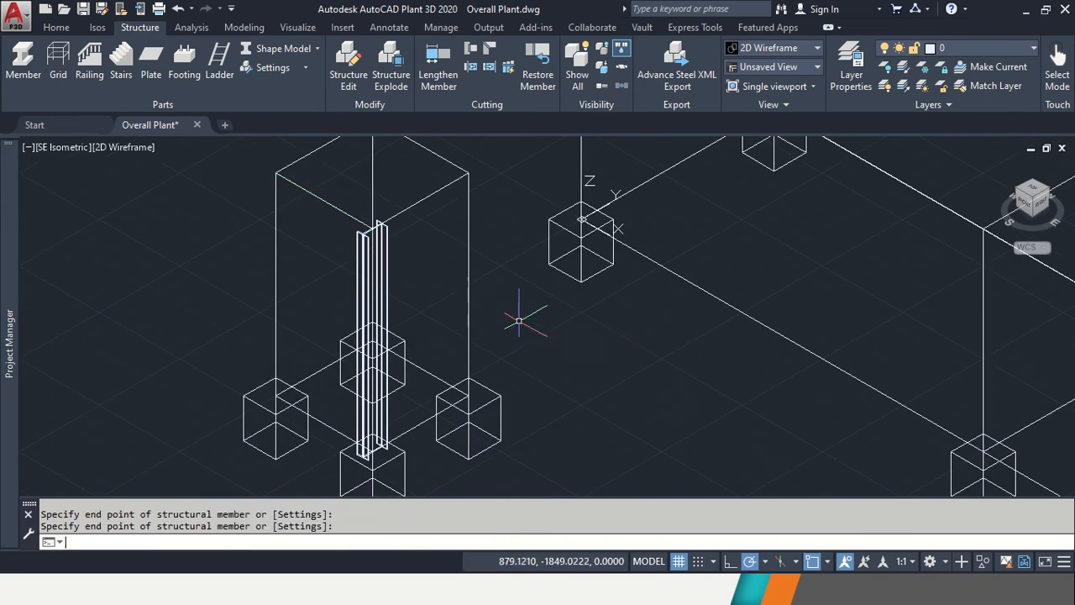
Set the visual style to Realistic and display the structural parts as Line Model.
{"action": "left_click", "coordinate": [136, 148]}
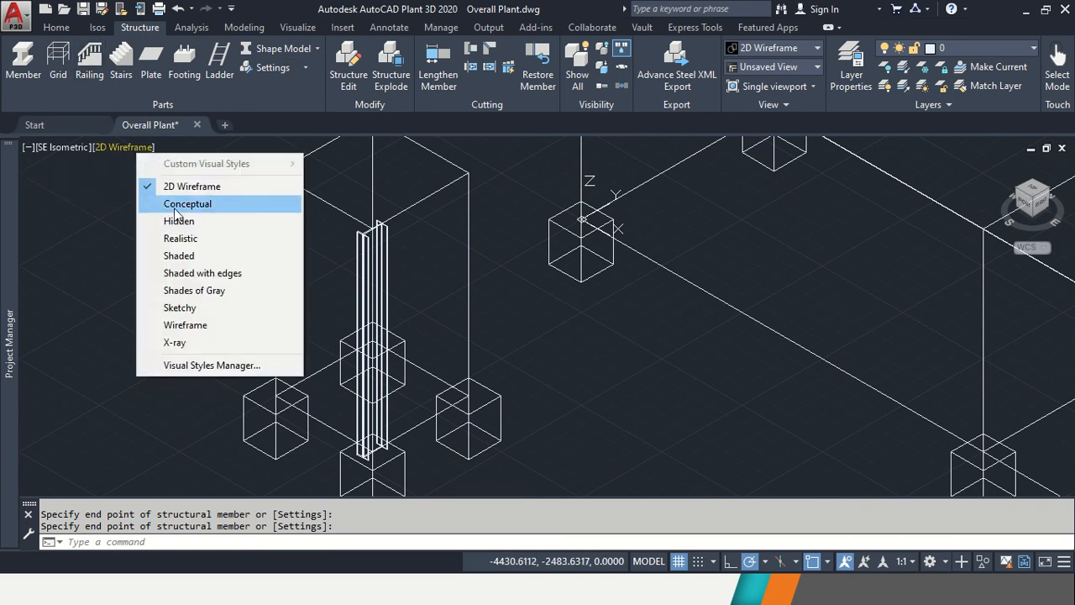
{"action": "left_click", "coordinate": [173, 204]}
{"action": "left_click", "coordinate": [135, 147]}
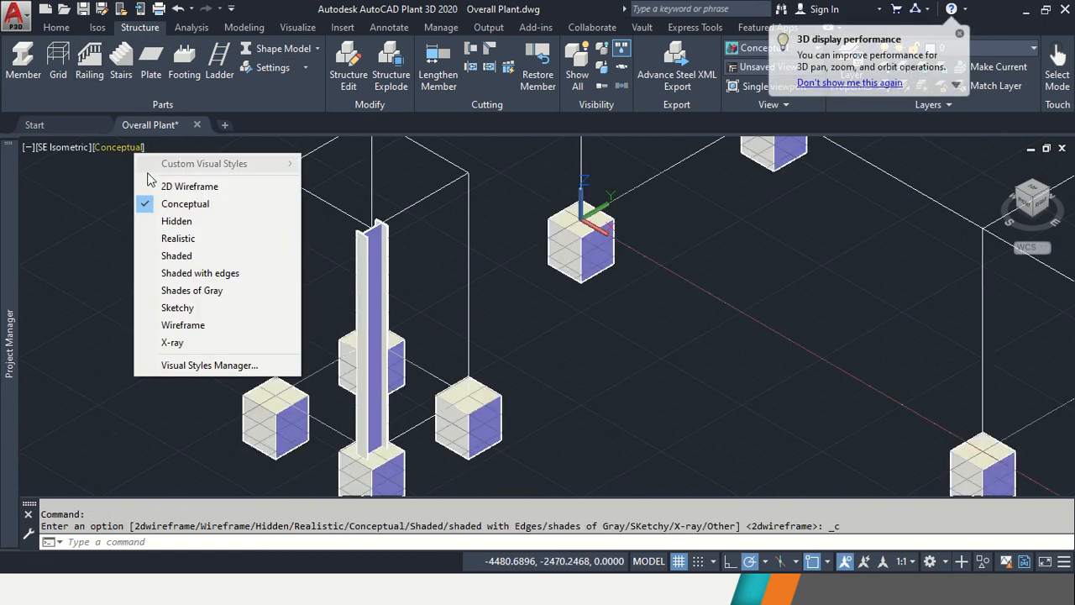
{"action": "left_click", "coordinate": [181, 239]}
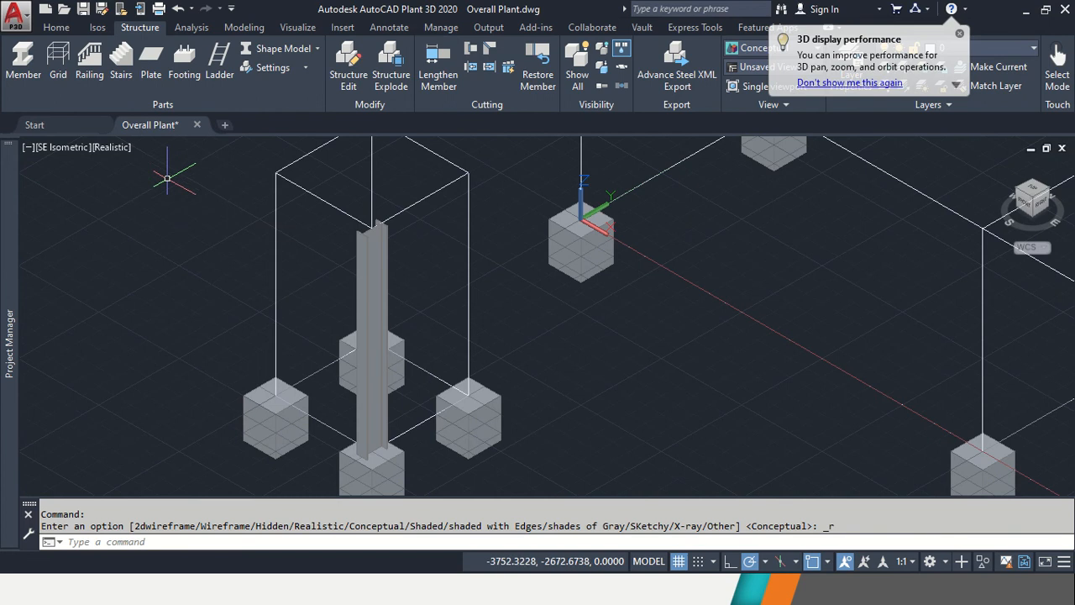
{"action": "left_click", "coordinate": [316, 50]}
{"action": "left_click", "coordinate": [284, 86]}
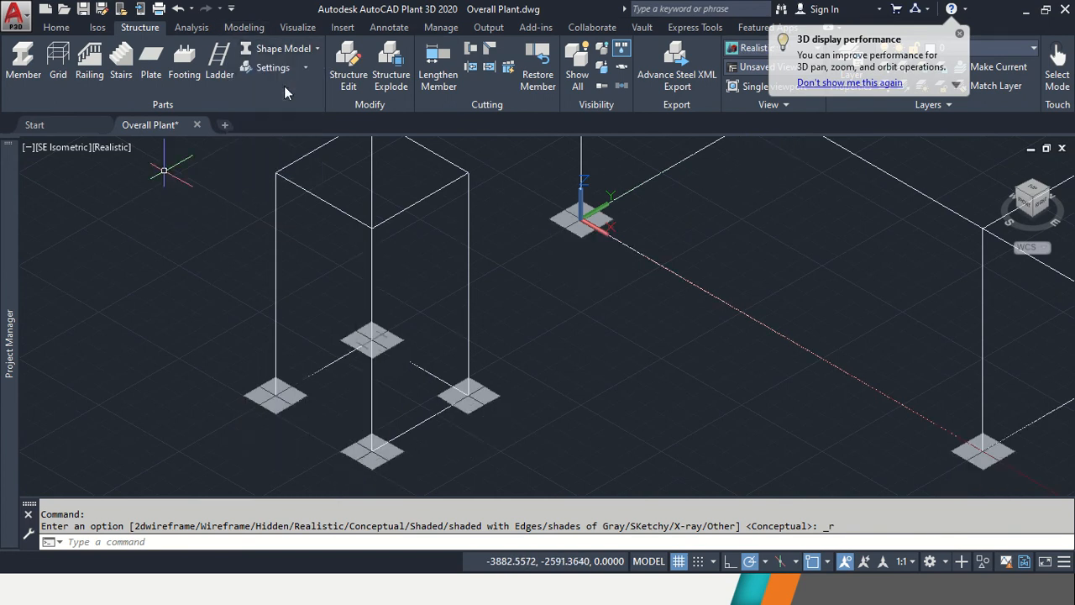
Place a column on the small grid's corner at X 1500, Y -3250, from the base up to Z 3000.
{"action": "middle_click_drag", "start_coordinate": [458, 276], "coordinate": [356, 262]}
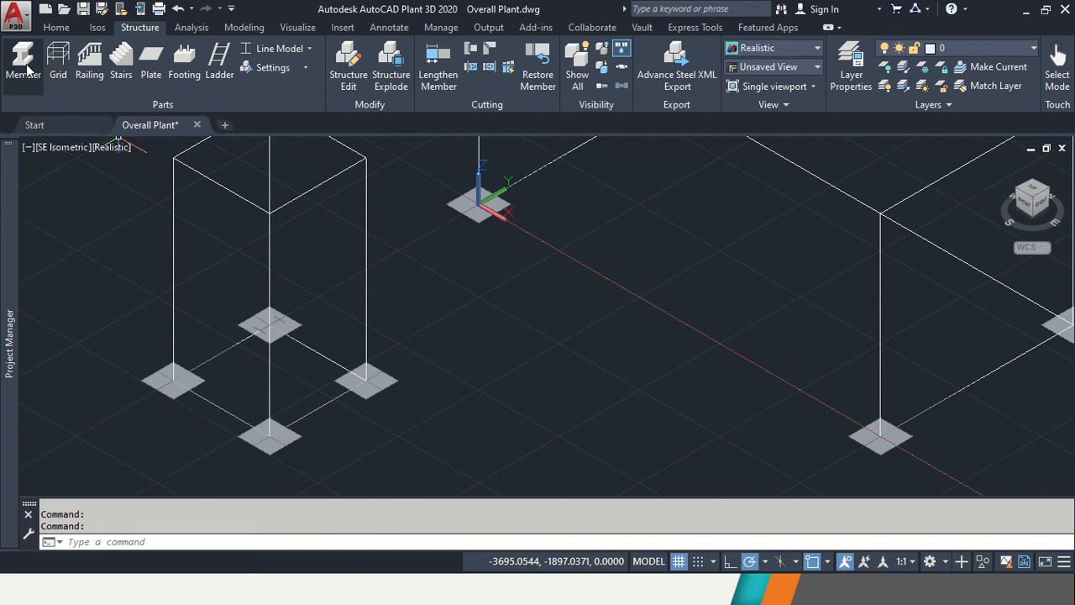
{"action": "left_click", "coordinate": [24, 61]}
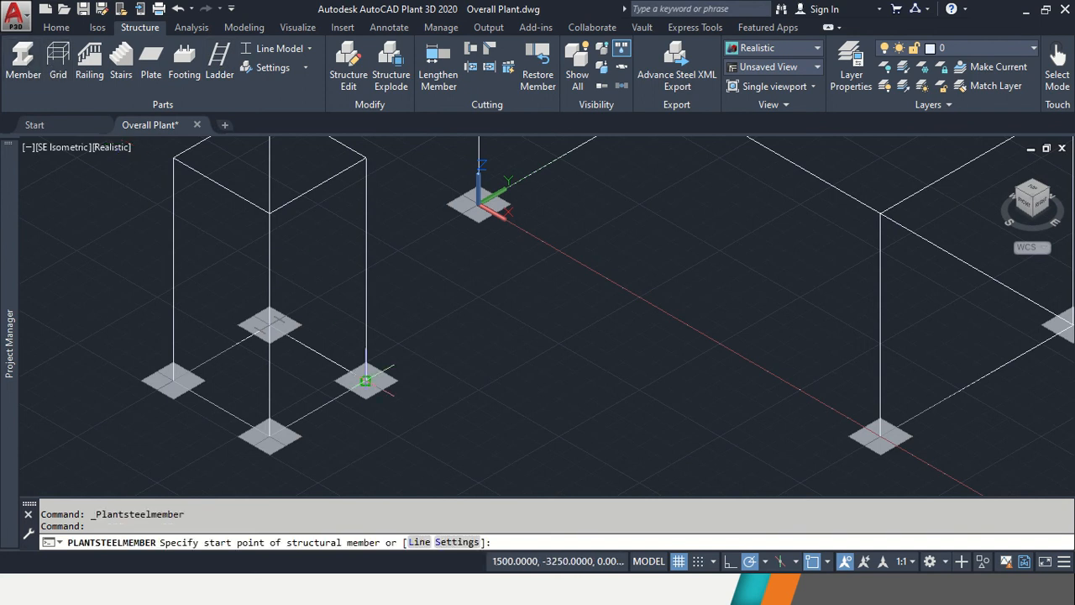
{"action": "left_click", "coordinate": [365, 380]}
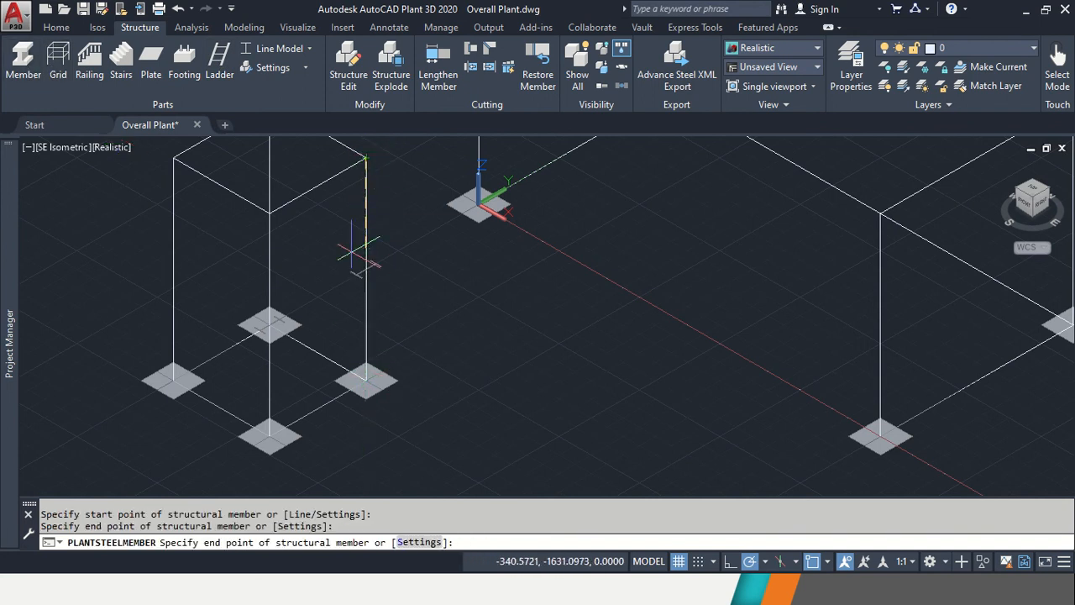
{"action": "middle_click_drag", "start_coordinate": [365, 252], "coordinate": [416, 281]}
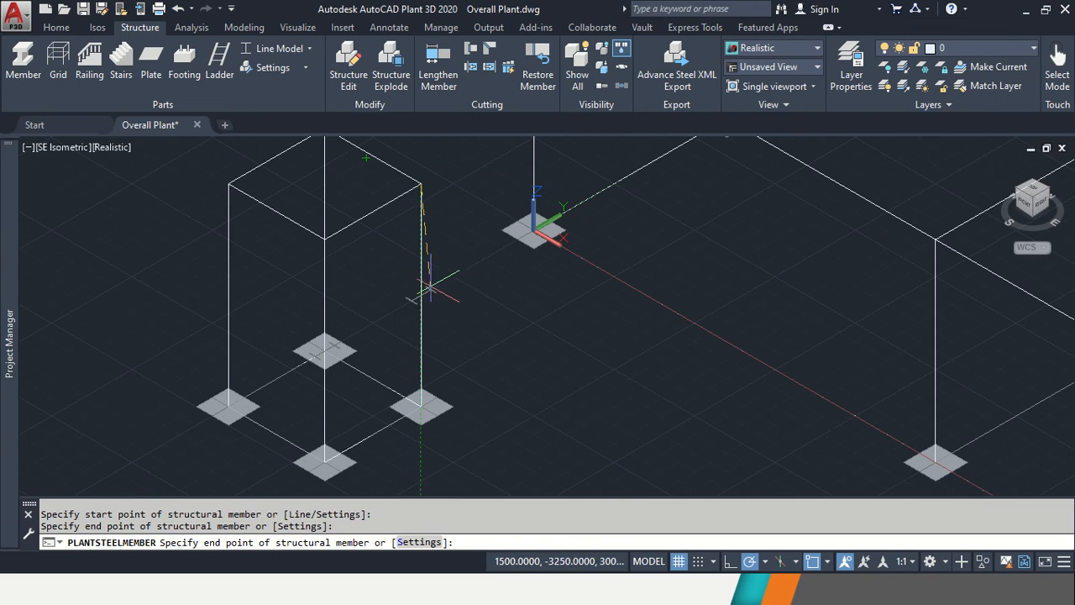
{"action": "left_click", "coordinate": [426, 292]}
{"action": "key", "text": "Return"}
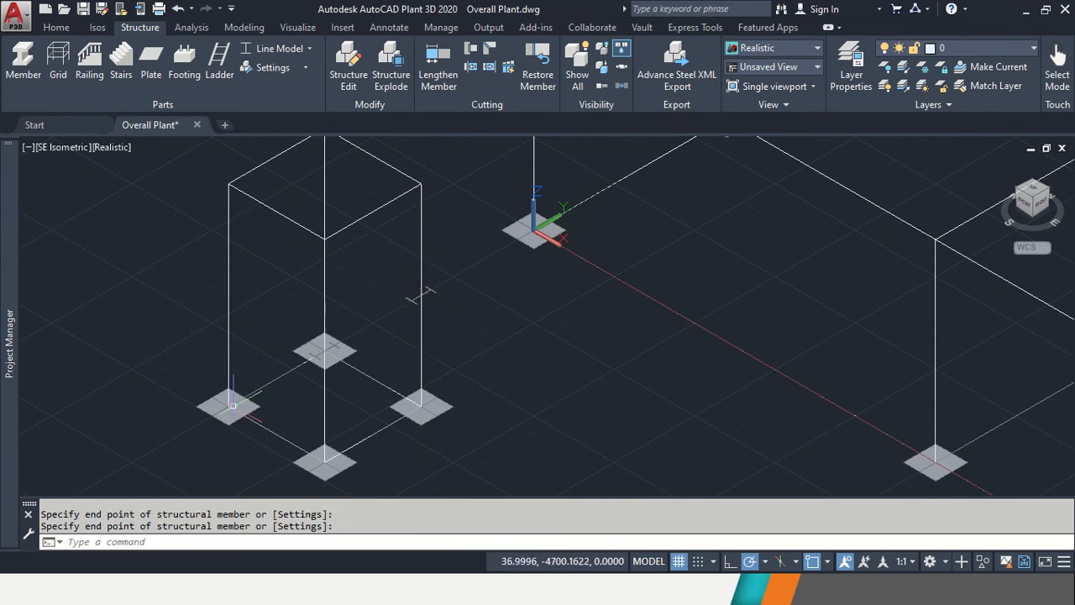
Place a column on the small grid's corner at X 0, Y -4750, from the base up to Z 3000.
{"action": "key", "text": "Return"}
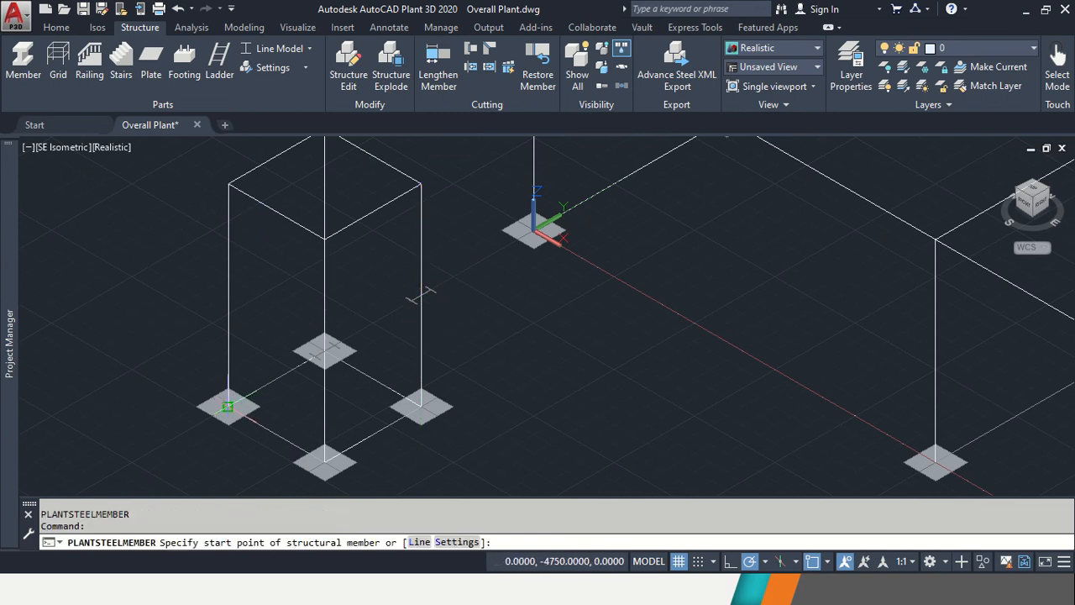
{"action": "left_click", "coordinate": [228, 406]}
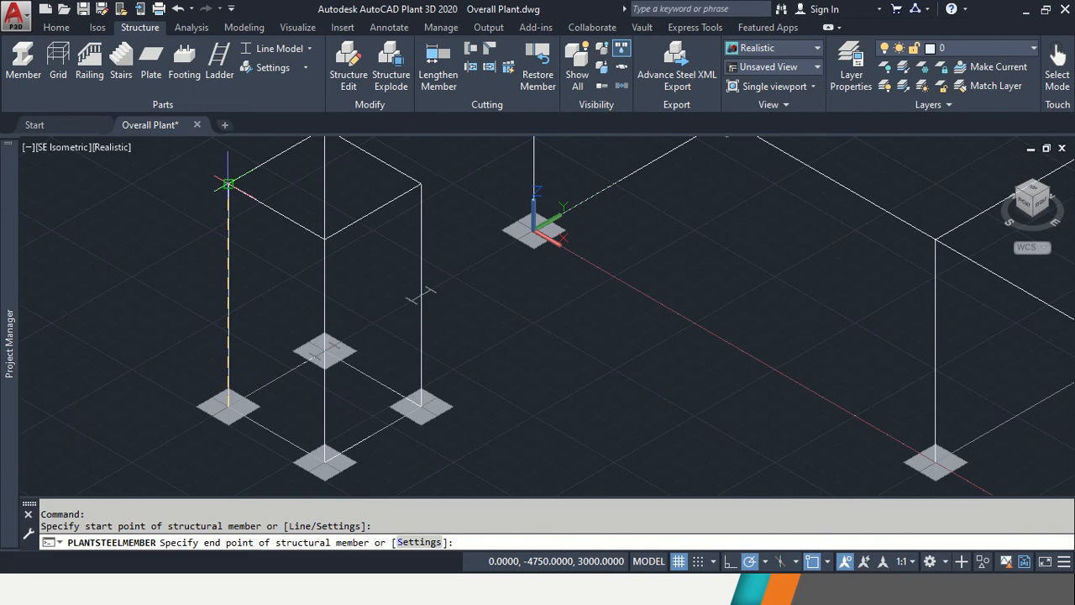
{"action": "left_click", "coordinate": [228, 183]}
{"action": "key", "text": "Return"}
Place a column on the main grid from the origin up to Z 3000.
{"action": "middle_click_drag", "start_coordinate": [654, 219], "coordinate": [498, 355]}
{"action": "key", "text": "Return"}
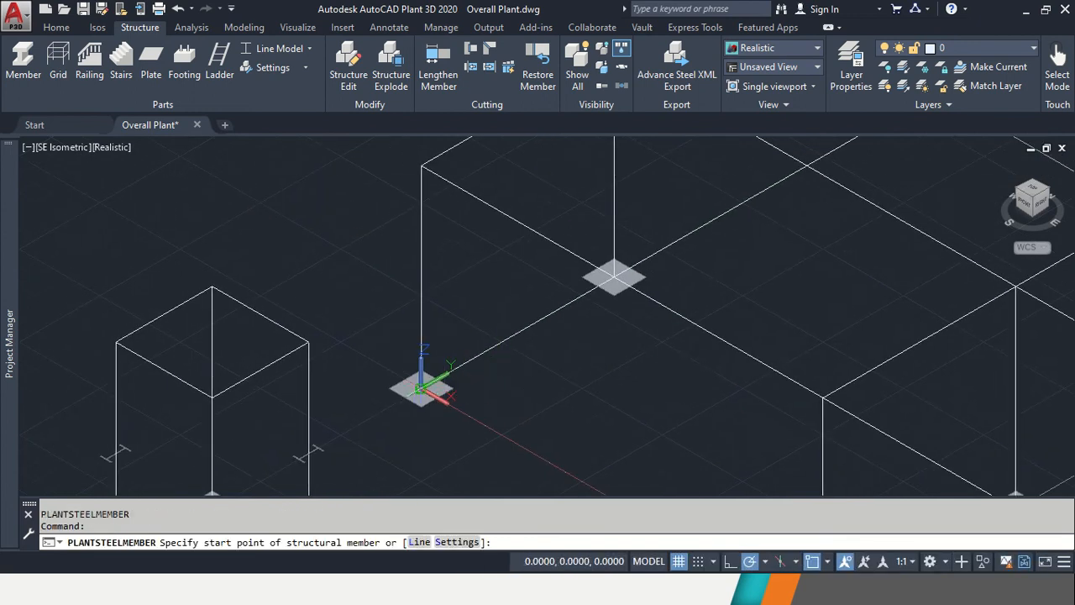
{"action": "left_click", "coordinate": [420, 388]}
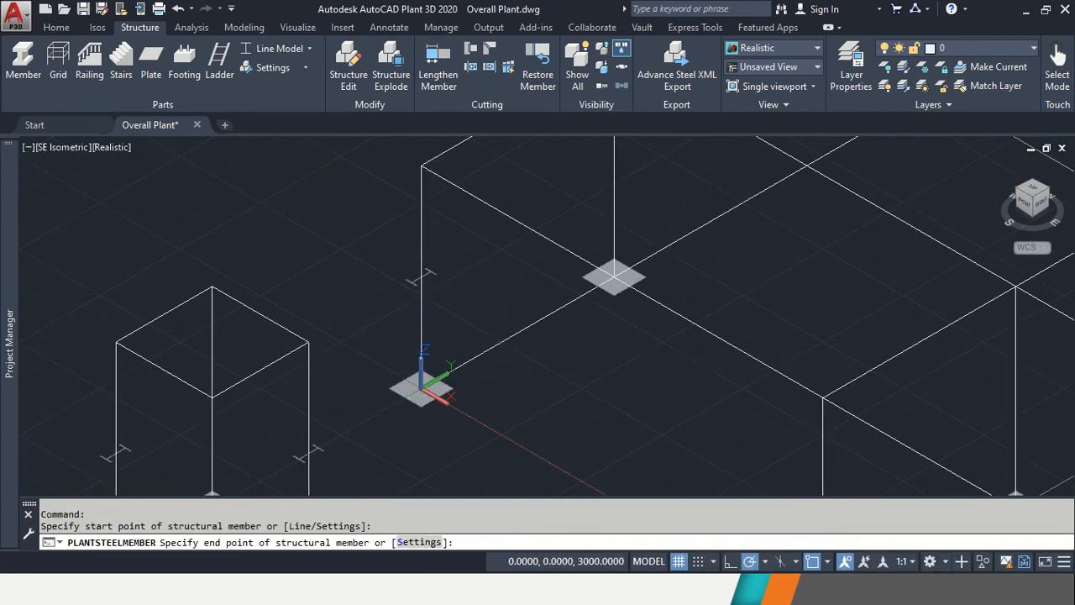
{"action": "key", "text": "Escape"}
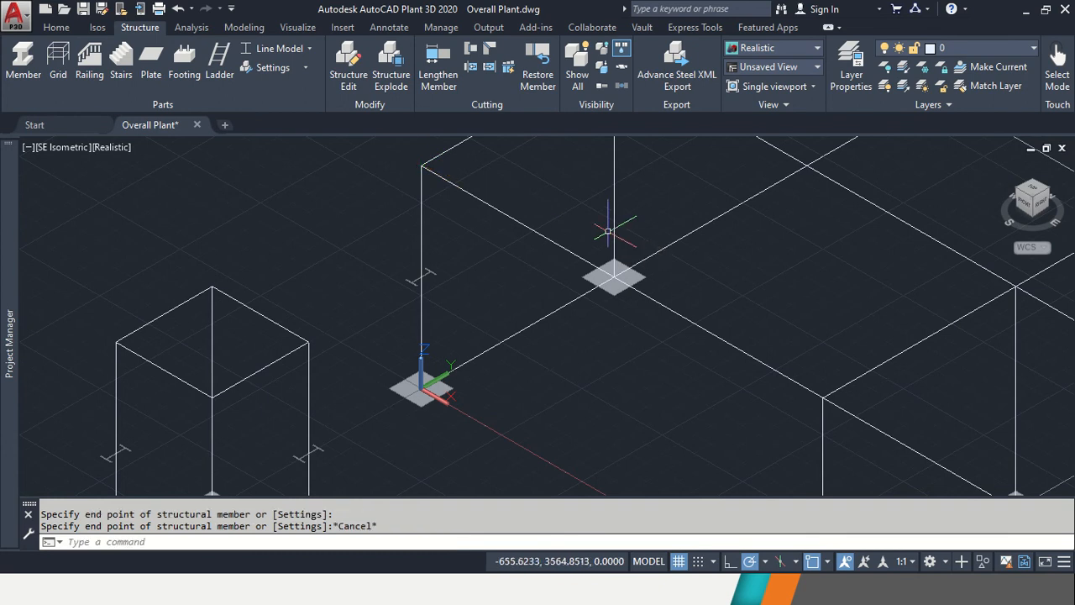
Place a column at the main grid's middle base intersection along the Y axis, up to the top grid intersection.
{"action": "key", "text": "Return"}
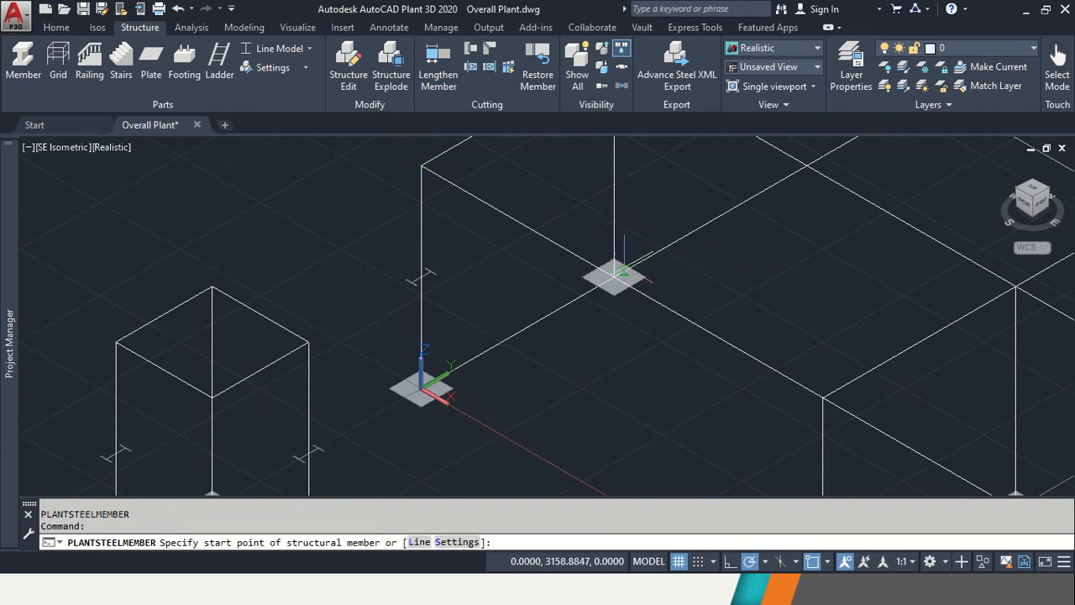
{"action": "scroll", "coordinate": [620, 270], "scroll_direction": "up", "scroll_amount": 3}
{"action": "left_click", "coordinate": [598, 288]}
{"action": "scroll", "coordinate": [616, 271], "scroll_direction": "down", "scroll_amount": 3}
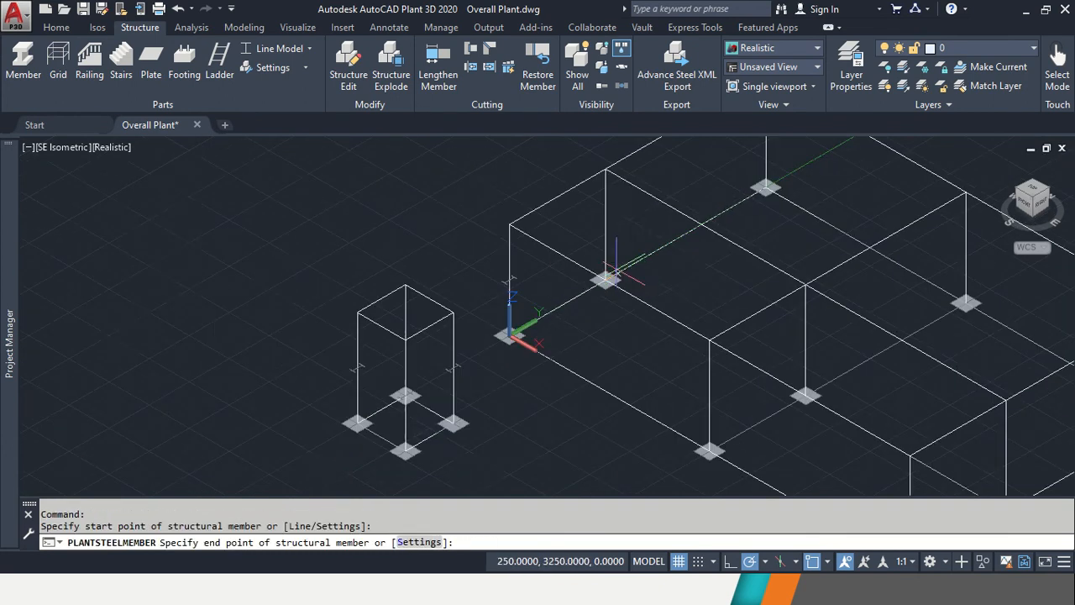
{"action": "left_click", "coordinate": [605, 171]}
{"action": "key", "text": "Return"}
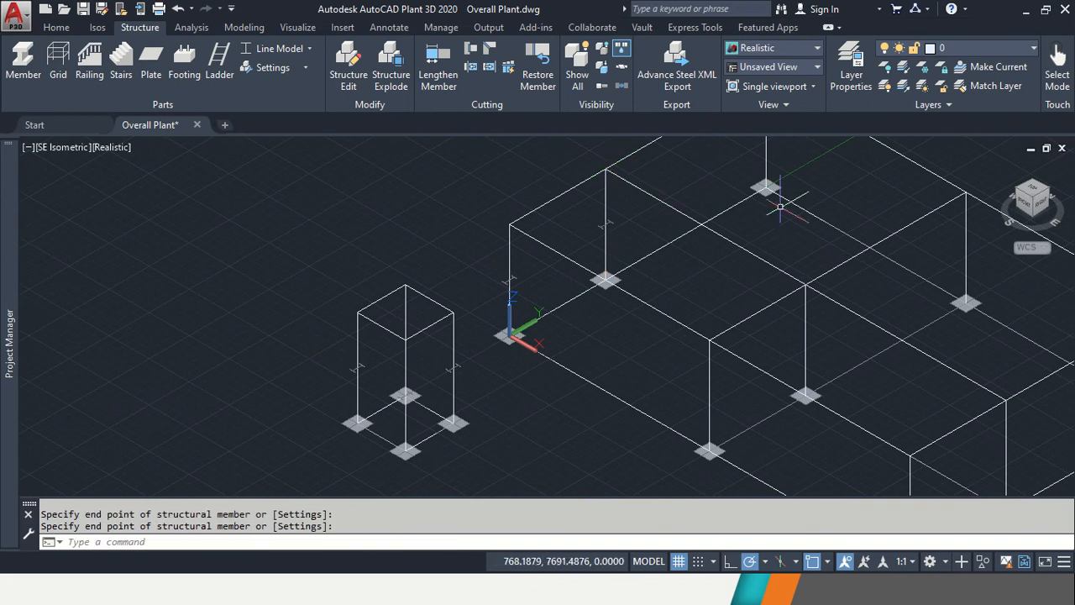
Place a column at the main grid's far base intersection along the Y axis, up to the top grid intersection.
{"action": "middle_click_drag", "start_coordinate": [780, 206], "coordinate": [687, 220]}
{"action": "scroll", "coordinate": [693, 270], "scroll_direction": "up", "scroll_amount": 5}
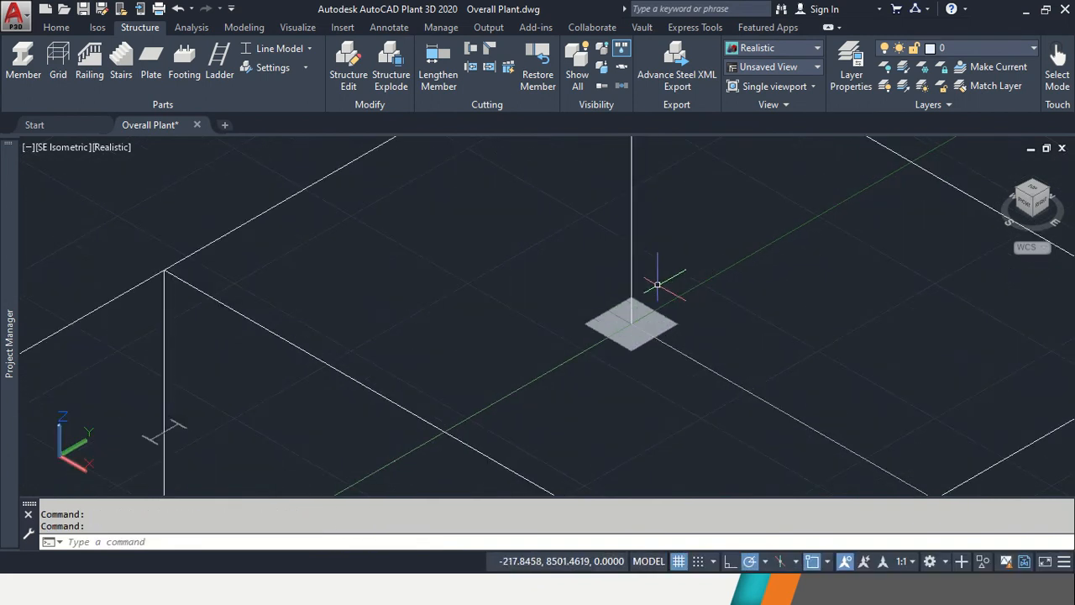
{"action": "key", "text": "Return"}
{"action": "left_click", "coordinate": [630, 320]}
{"action": "middle_click_drag", "start_coordinate": [684, 260], "coordinate": [657, 361]}
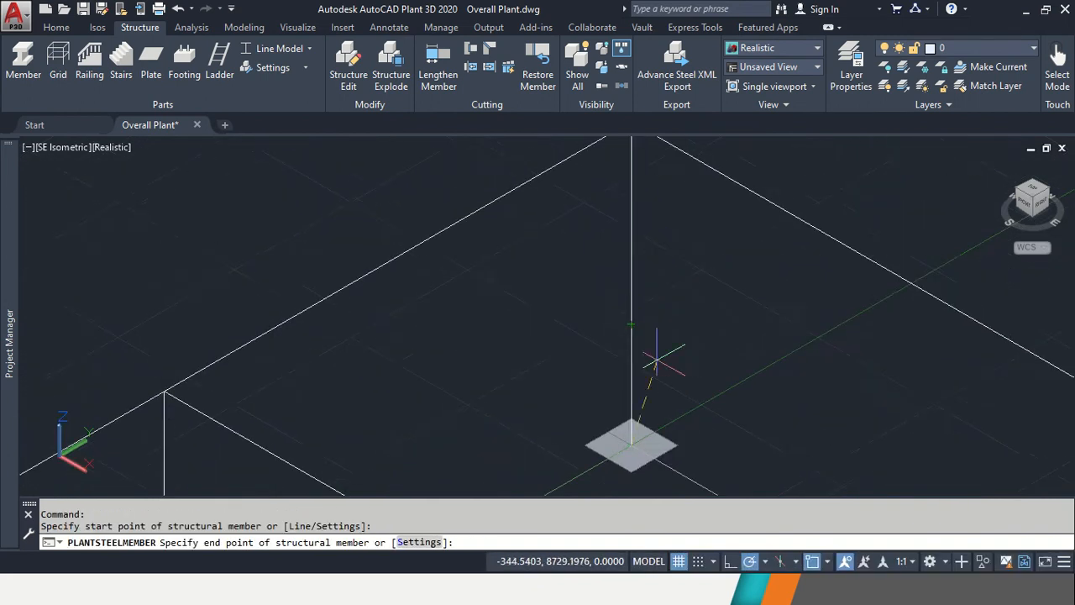
{"action": "scroll", "coordinate": [655, 353], "scroll_direction": "down", "scroll_amount": 5}
{"action": "left_click", "coordinate": [645, 268]}
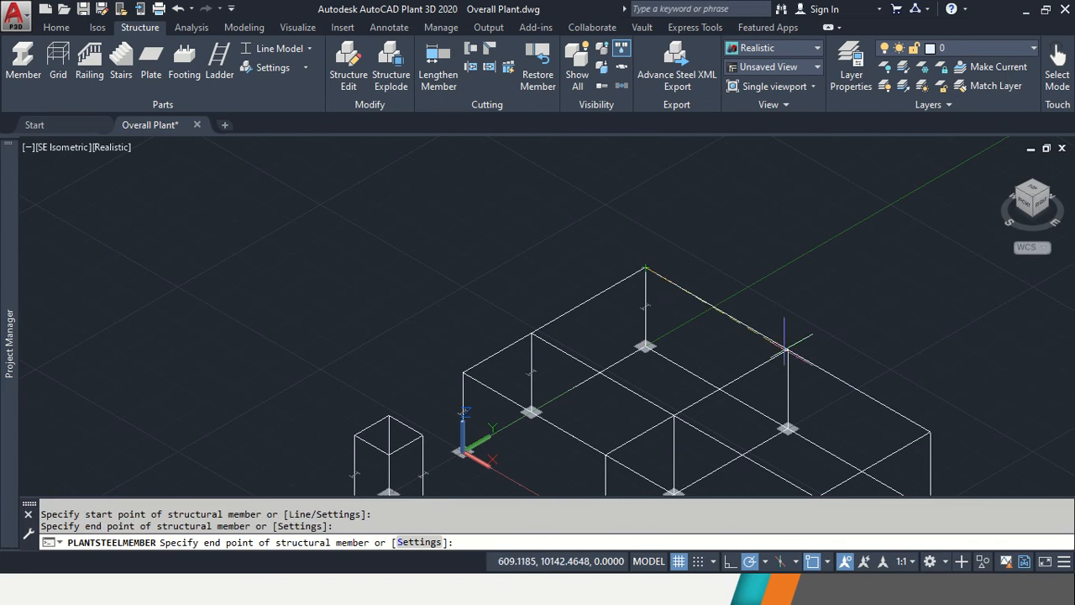
{"action": "key", "text": "Return"}
Place a column on the main grid at X 6250, Y 8000, from the base up to the top grid intersection.
{"action": "middle_click_drag", "start_coordinate": [818, 377], "coordinate": [699, 153]}
{"action": "scroll", "coordinate": [684, 208], "scroll_direction": "up", "scroll_amount": 4}
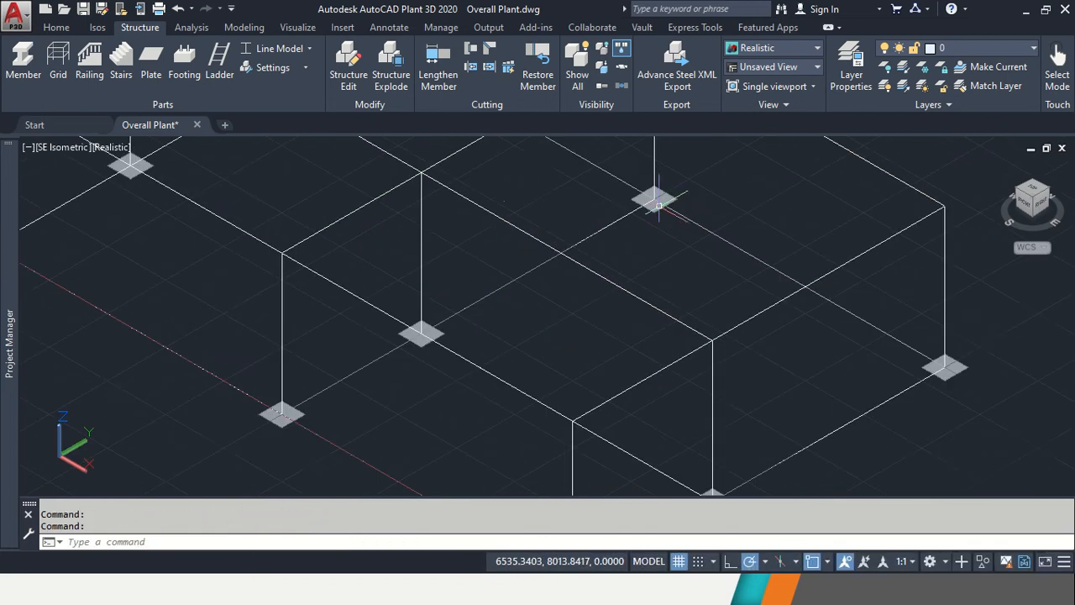
{"action": "middle_click_drag", "start_coordinate": [659, 205], "coordinate": [683, 326]}
{"action": "key", "text": "Return"}
{"action": "left_click", "coordinate": [687, 330]}
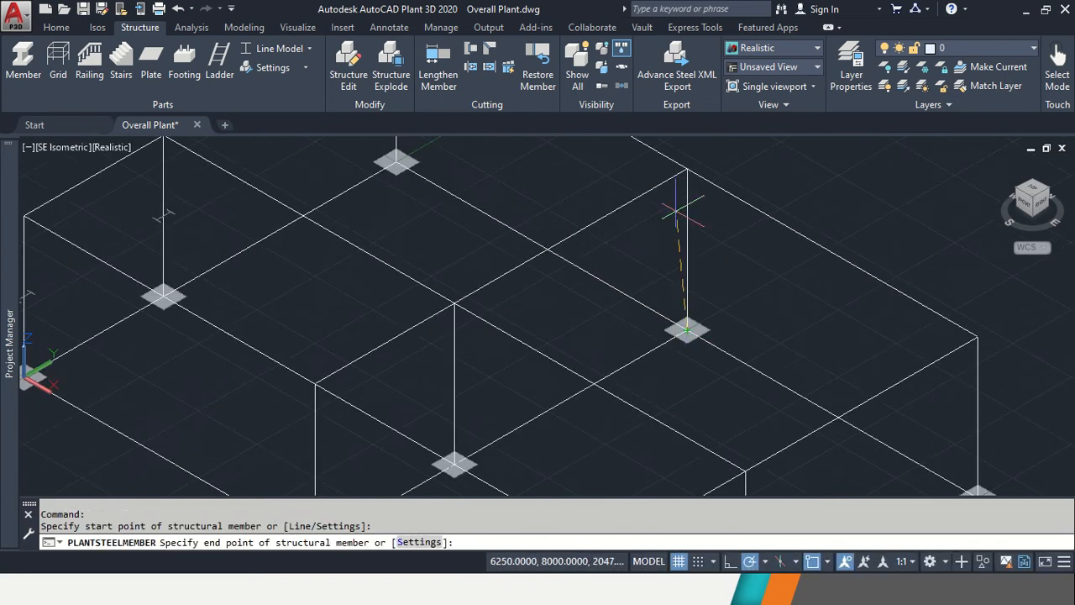
{"action": "left_click", "coordinate": [687, 171]}
{"action": "key", "text": "Return"}
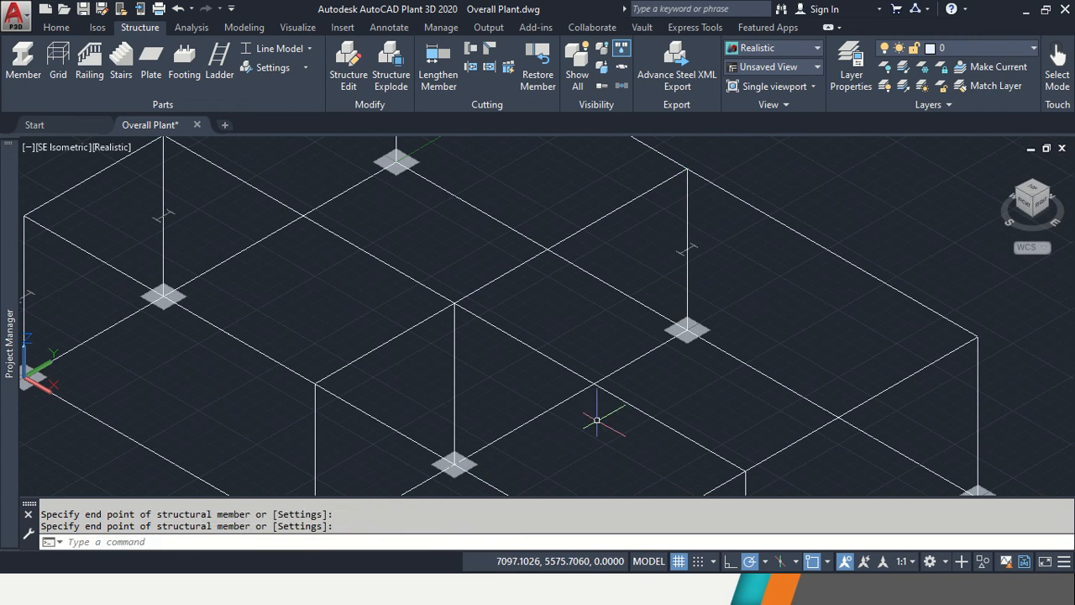
Place a column on the main grid at X 6250, Y 3000, from the base up to Z 3000.
{"action": "key", "text": "Return"}
{"action": "left_click", "coordinate": [454, 463]}
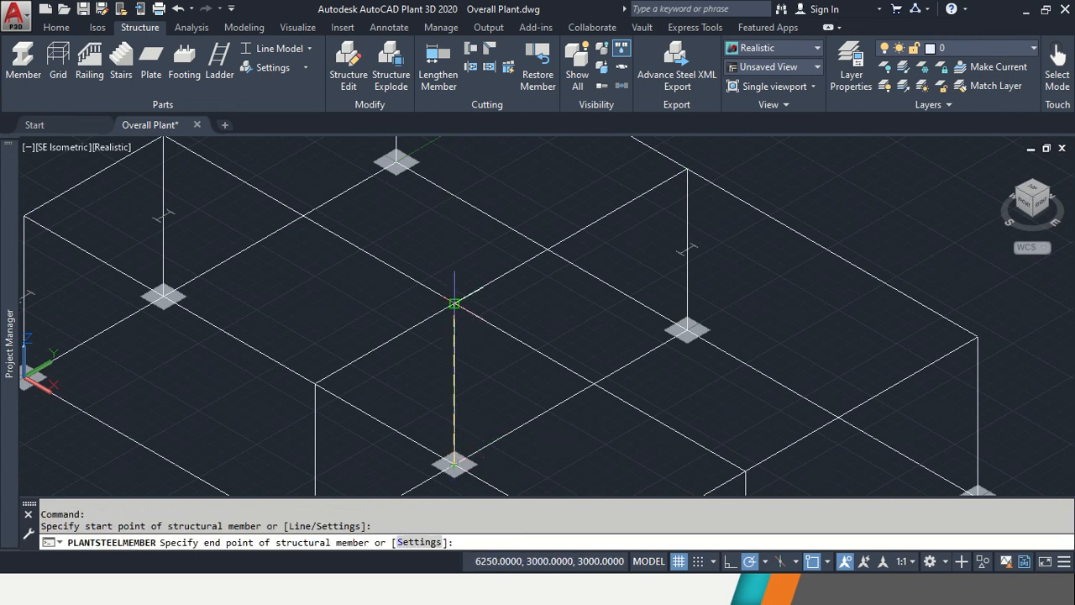
{"action": "left_click", "coordinate": [454, 303]}
{"action": "middle_click_drag", "start_coordinate": [481, 363], "coordinate": [603, 137]}
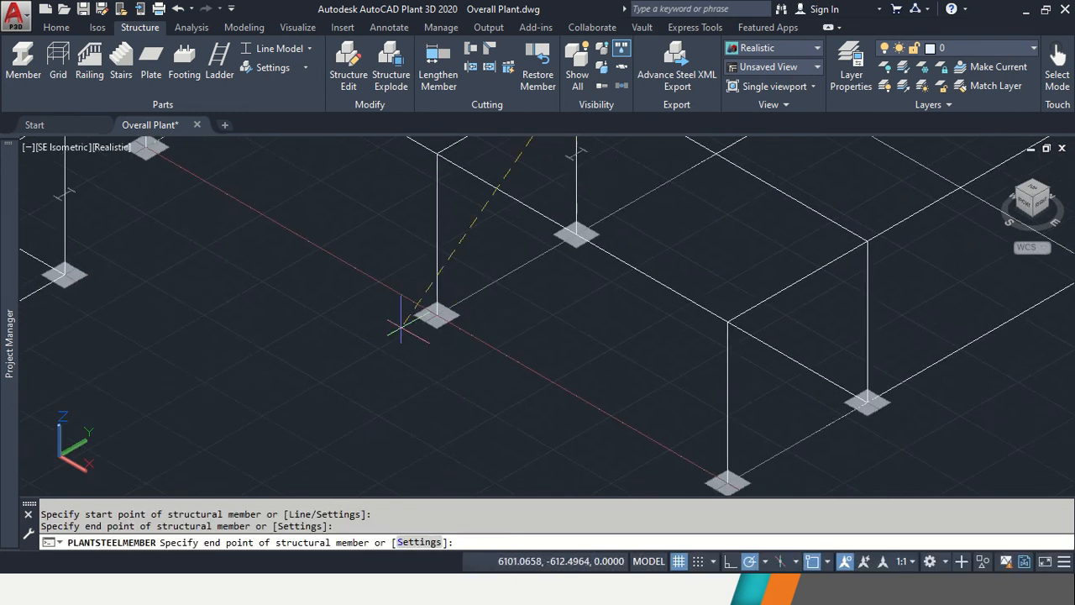
{"action": "key", "text": "Return"}
Place a column on the main grid at X 6250, Y 0, from the base intersection up to the top grid intersection.
{"action": "key", "text": "Return"}
{"action": "left_click", "coordinate": [436, 315]}
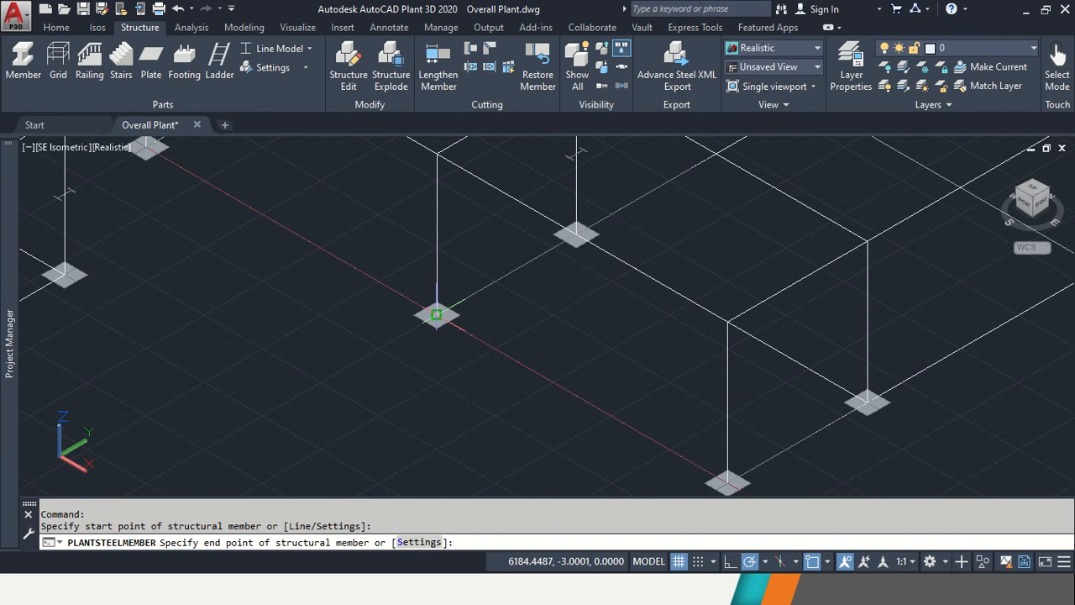
{"action": "left_click", "coordinate": [437, 153]}
{"action": "key", "text": "Return"}
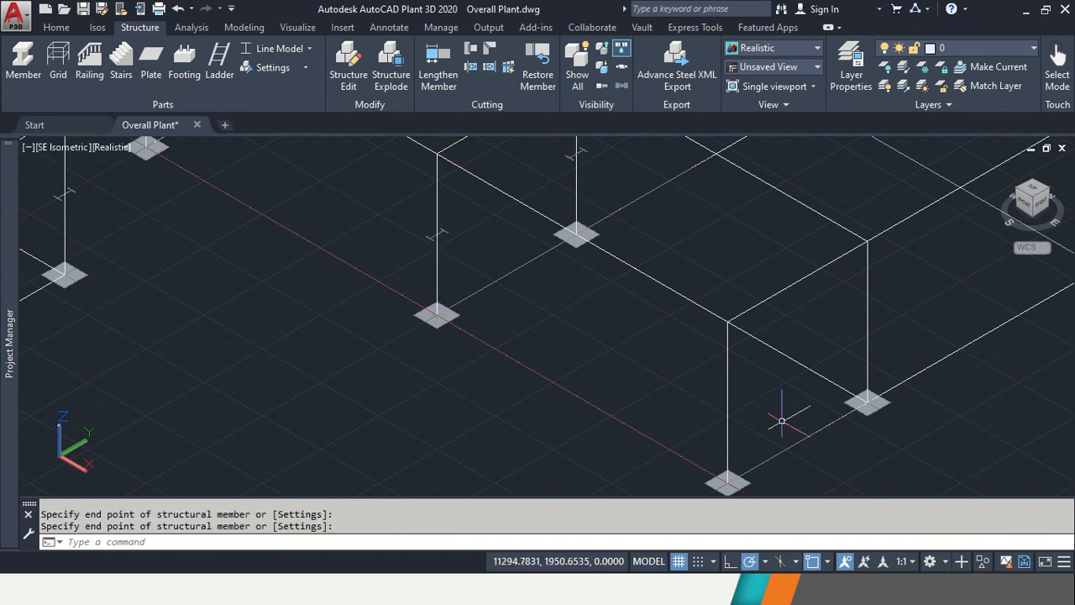
Place a column on the main grid at X 12500, Y 0, from the base intersection up to the top grid intersection.
{"action": "key", "text": "Return"}
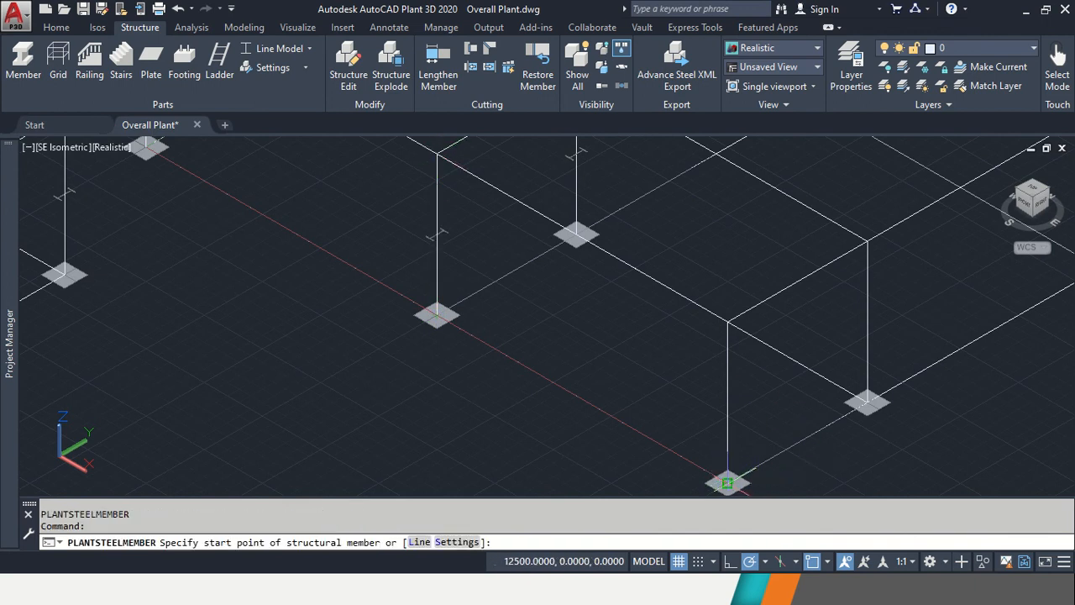
{"action": "left_click", "coordinate": [728, 483]}
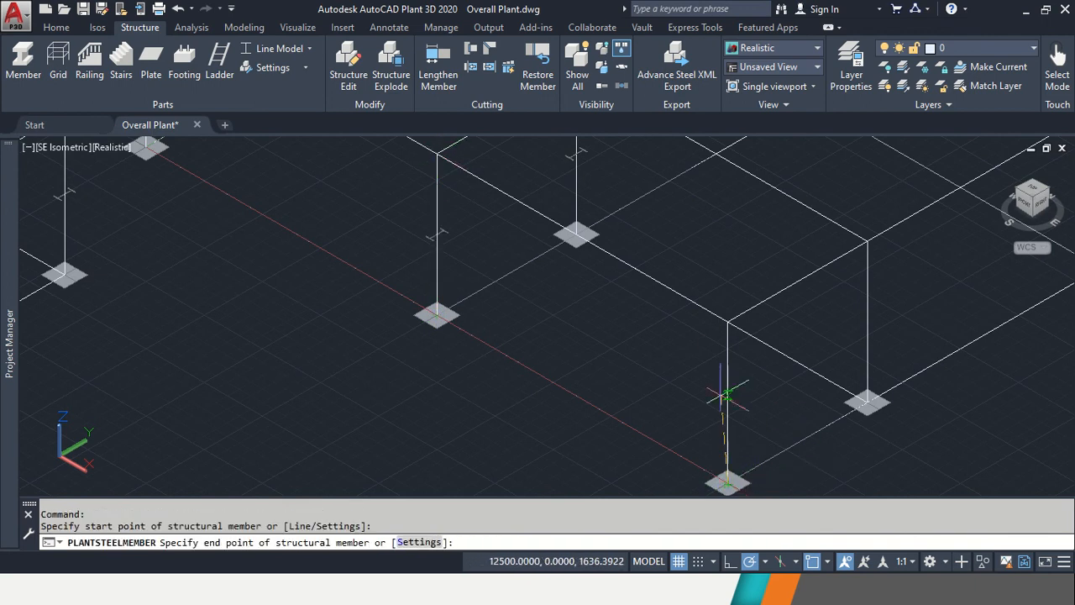
{"action": "left_click", "coordinate": [727, 322]}
{"action": "key", "text": "Return"}
Place a column on the main grid at X 12500, Y 3000, from the base intersection up to the top grid intersection.
{"action": "key", "text": "Return"}
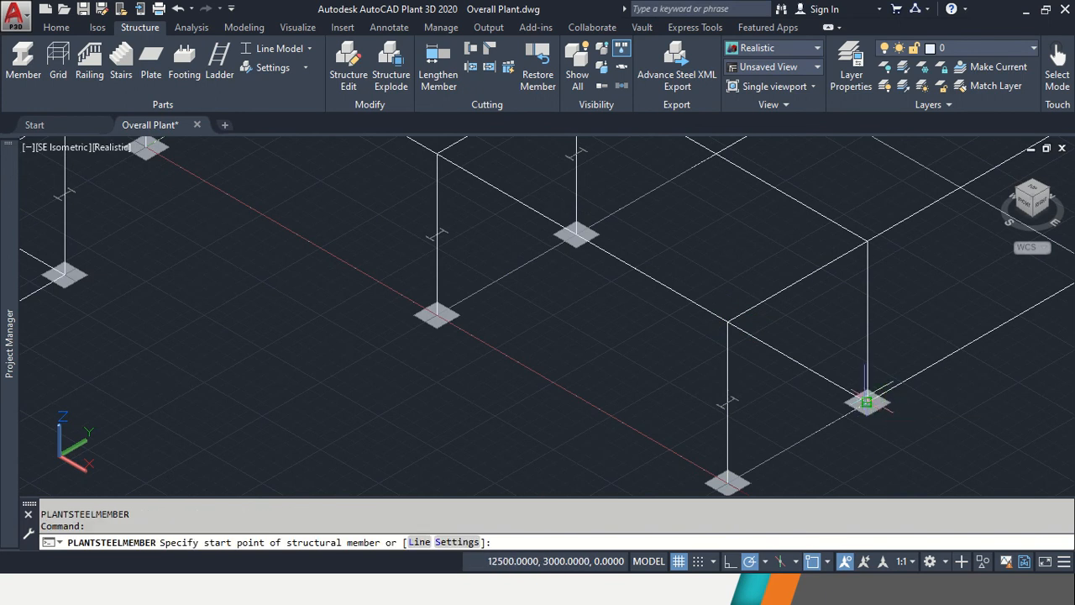
{"action": "left_click", "coordinate": [866, 403]}
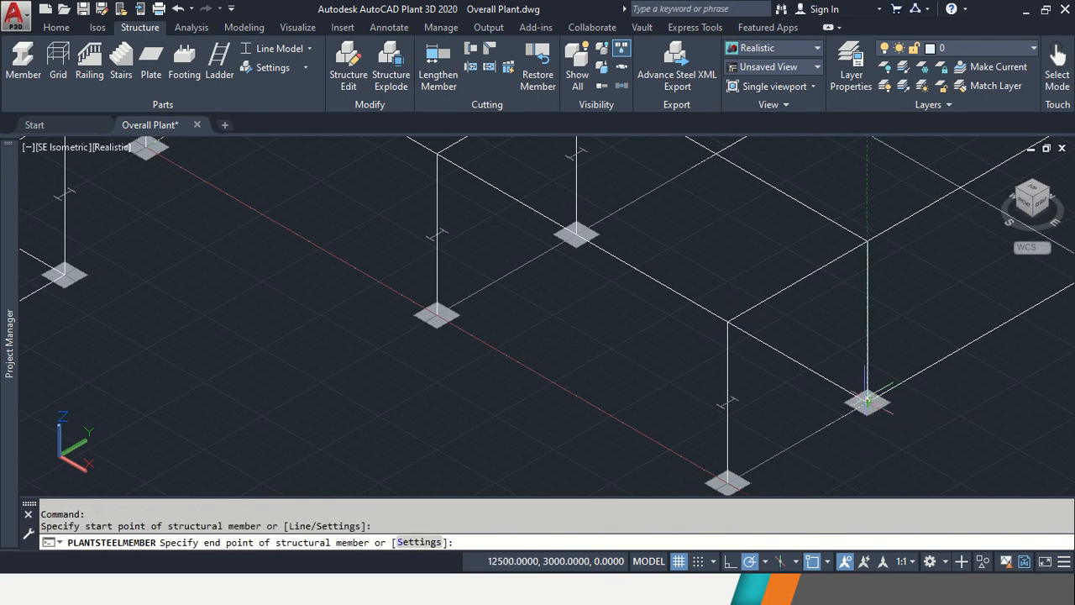
{"action": "left_click", "coordinate": [867, 241]}
{"action": "key", "text": "Return"}
Place a column on the main grid at X 12500, Y 8000, from the base intersection up to the top grid intersection.
{"action": "middle_click_drag", "start_coordinate": [914, 273], "coordinate": [676, 422]}
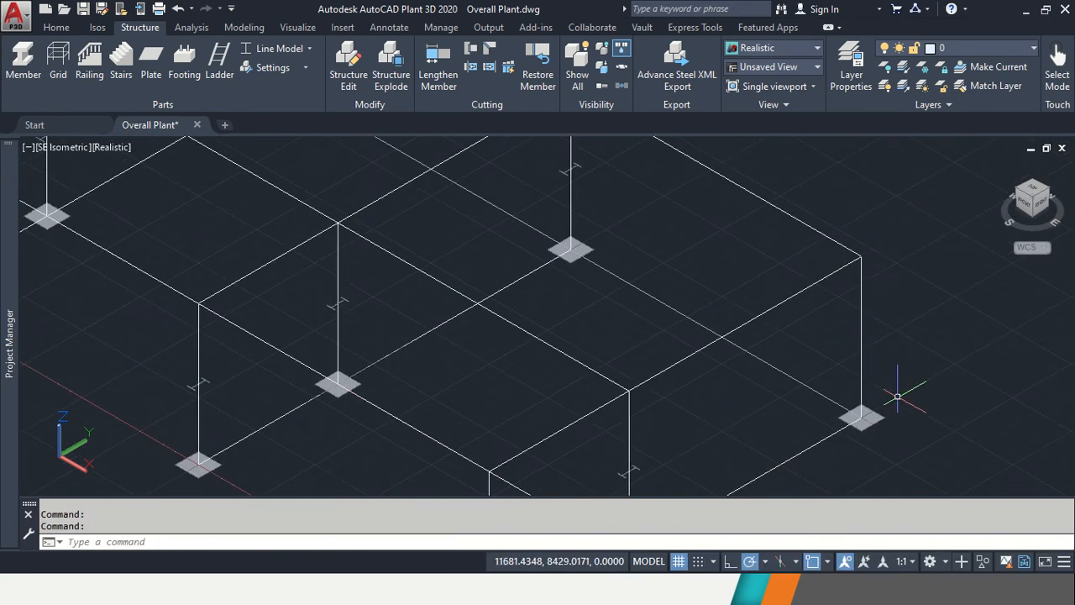
{"action": "key", "text": "Return"}
{"action": "left_click", "coordinate": [860, 417]}
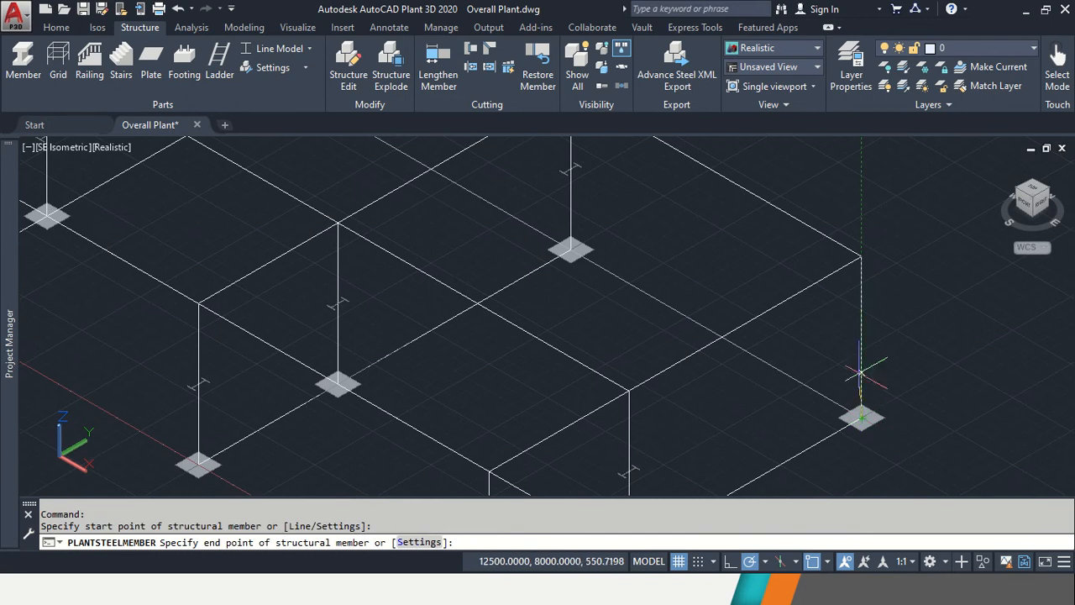
{"action": "left_click", "coordinate": [860, 256]}
{"action": "key", "text": "Return"}
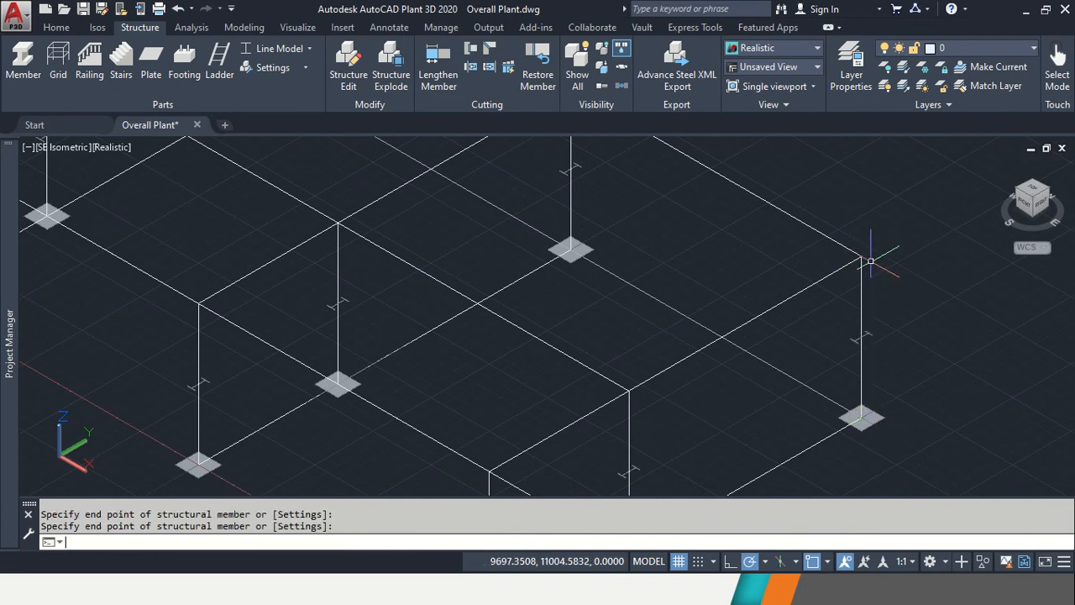
Display the steel members as Shape Model and inspect the columns on the main grid and the small grid.
{"action": "left_click", "coordinate": [312, 45]}
{"action": "left_click", "coordinate": [263, 173]}
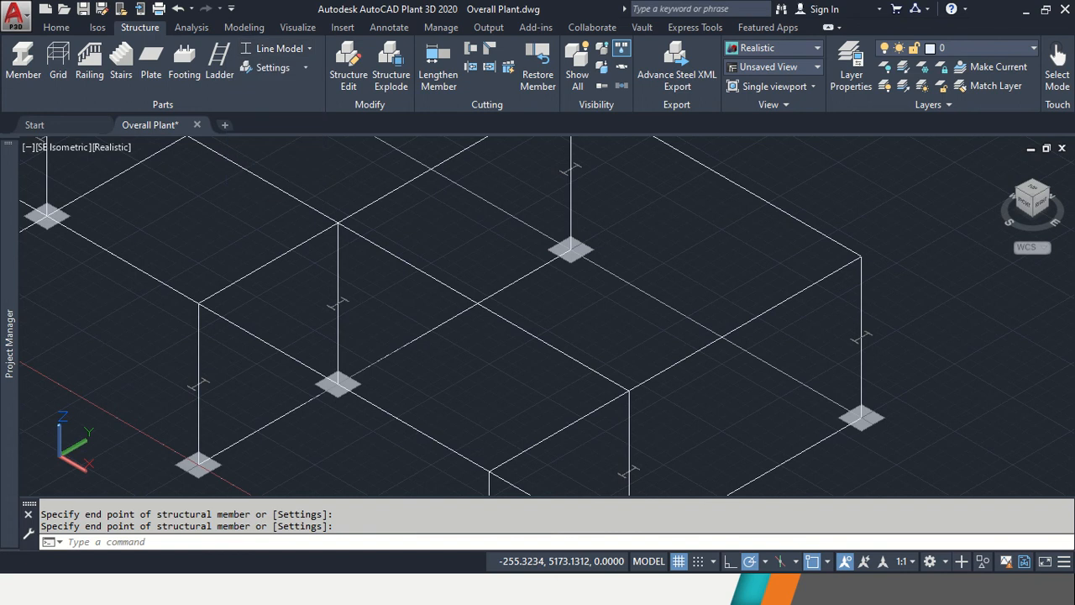
{"action": "scroll", "coordinate": [583, 297], "scroll_direction": "down", "scroll_amount": 4}
{"action": "middle_click_drag", "start_coordinate": [461, 292], "coordinate": [567, 266]}
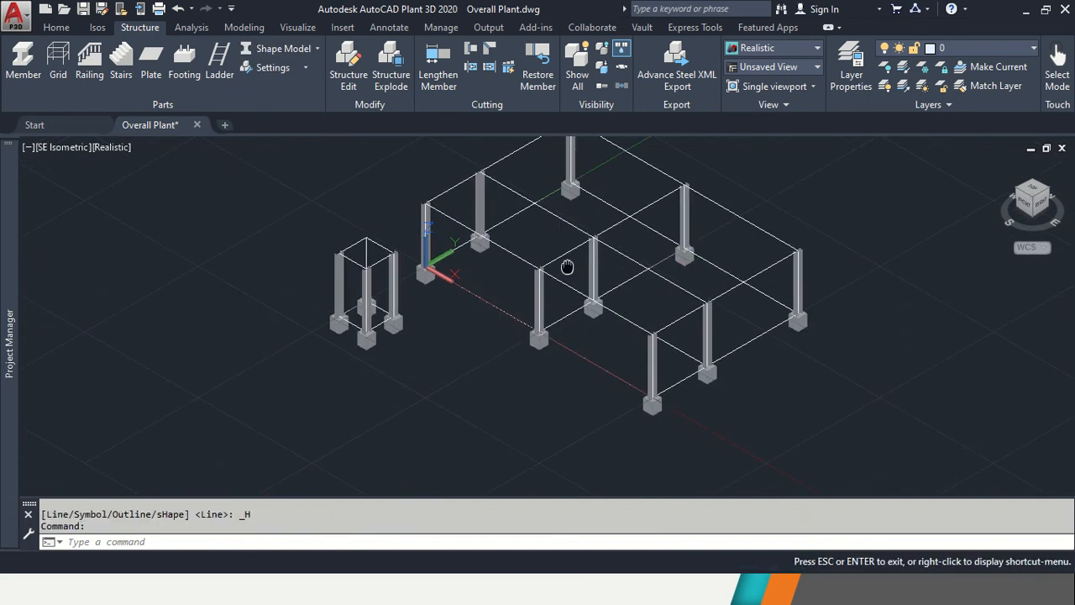
{"action": "scroll", "coordinate": [690, 341], "scroll_direction": "up", "scroll_amount": 5}
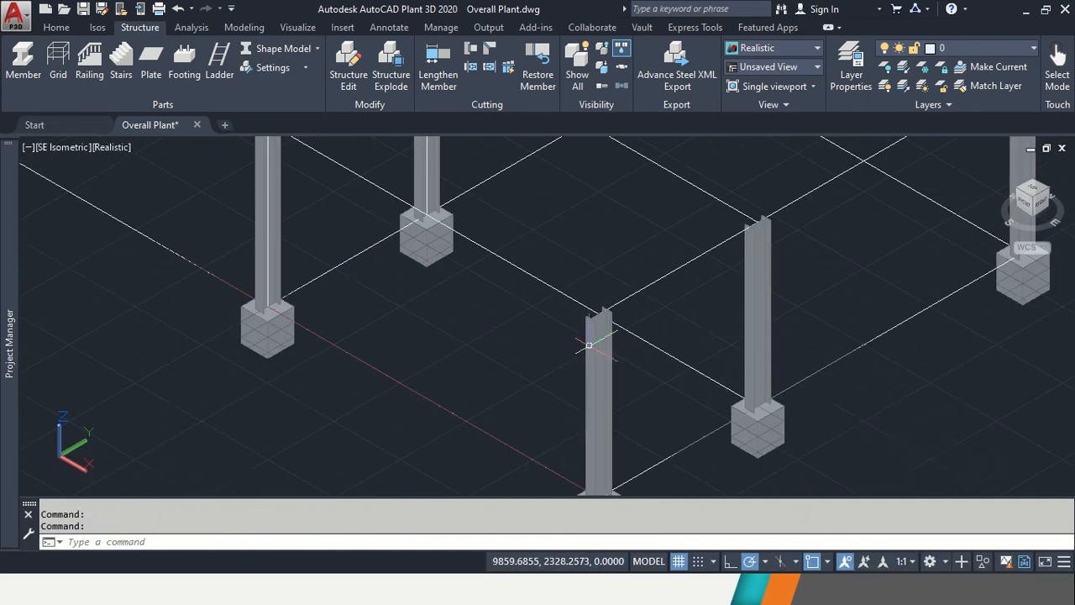
{"action": "scroll", "coordinate": [718, 359], "scroll_direction": "down", "scroll_amount": 5}
{"action": "scroll", "coordinate": [520, 219], "scroll_direction": "up", "scroll_amount": 4}
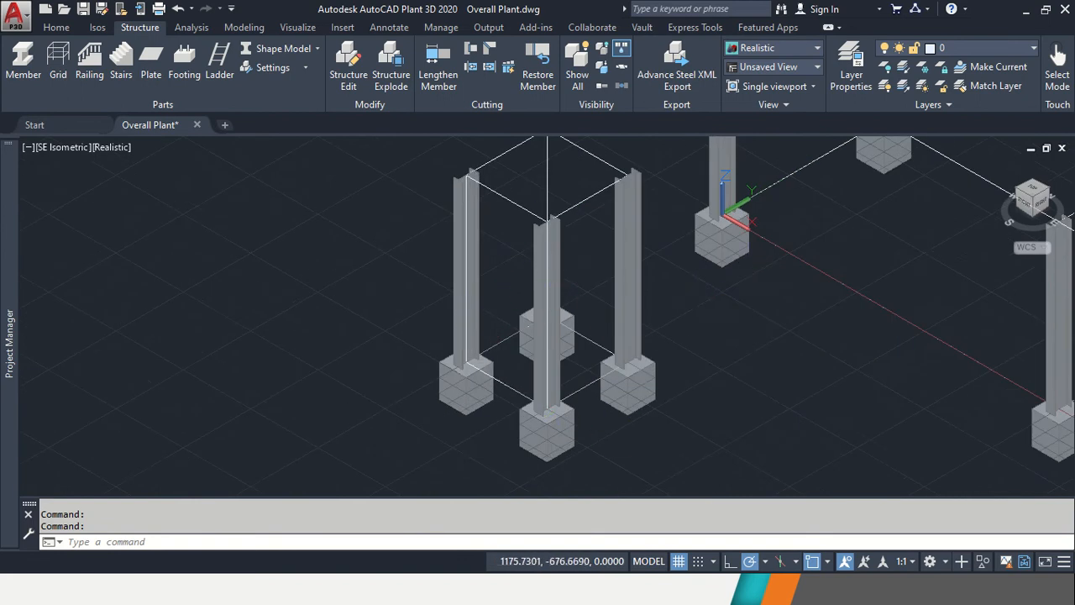
{"action": "middle_click_drag", "start_coordinate": [538, 152], "coordinate": [482, 253]}
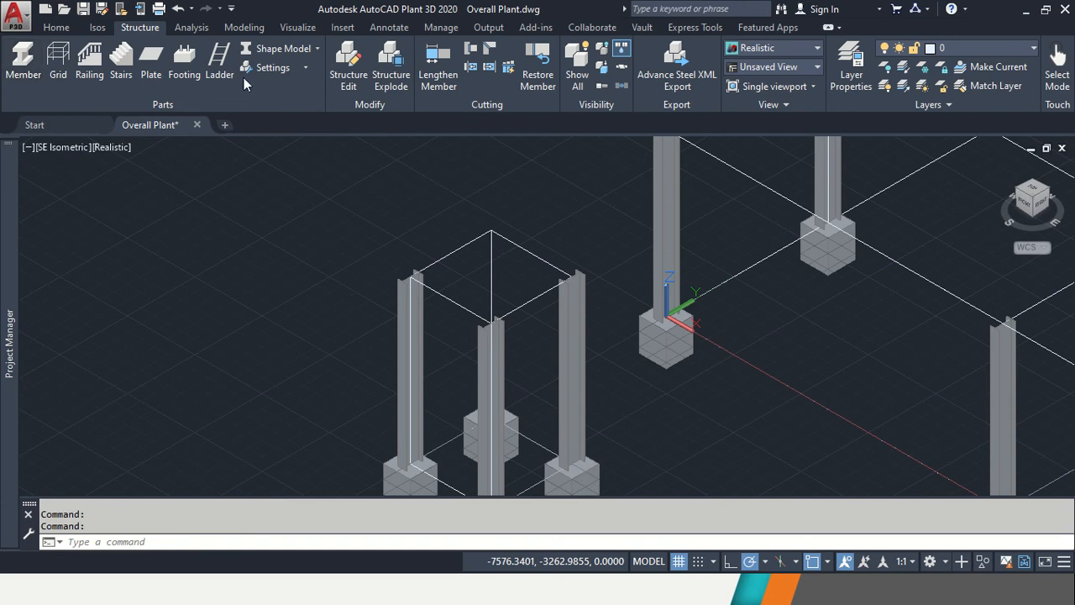
Set the W12x30 member's insertion point to the middle of its top flange in the member settings.
{"action": "left_click", "coordinate": [271, 67]}
{"action": "left_click", "coordinate": [278, 91]}
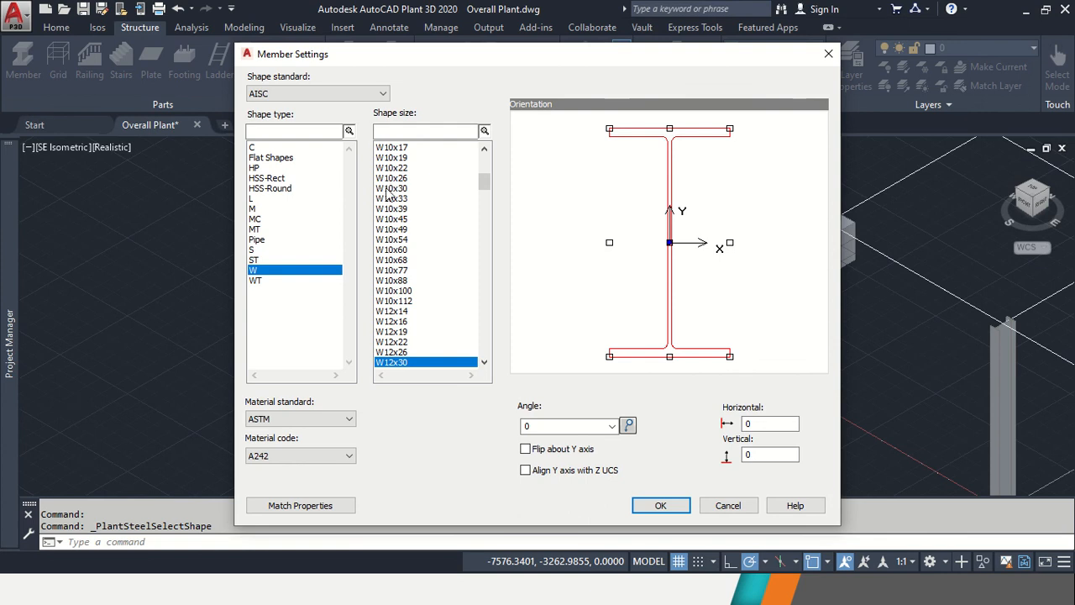
{"action": "left_click", "coordinate": [669, 129]}
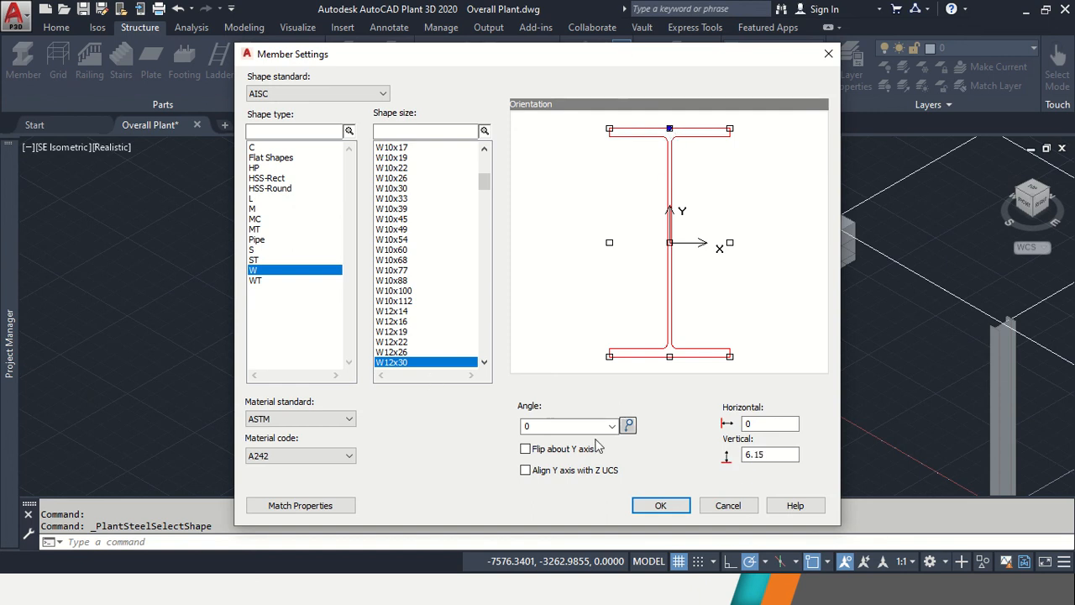
{"action": "left_click", "coordinate": [660, 505]}
Switch the members to Line Model display and place a closed loop of beams around the small grid's top level at Z 3000.
{"action": "middle_click_drag", "start_coordinate": [747, 223], "coordinate": [654, 333]}
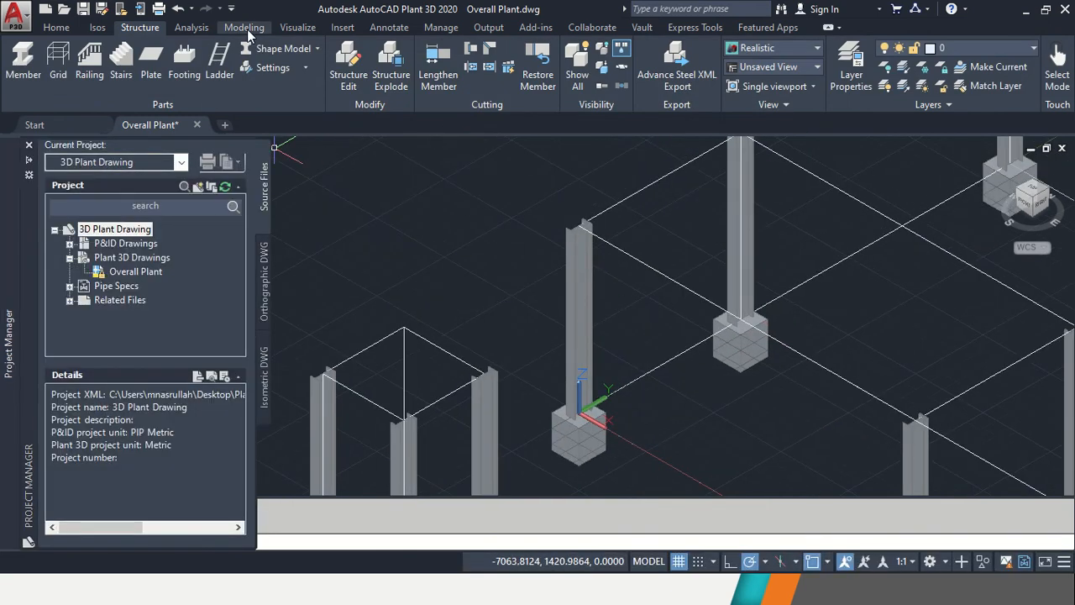
{"action": "left_click", "coordinate": [281, 48]}
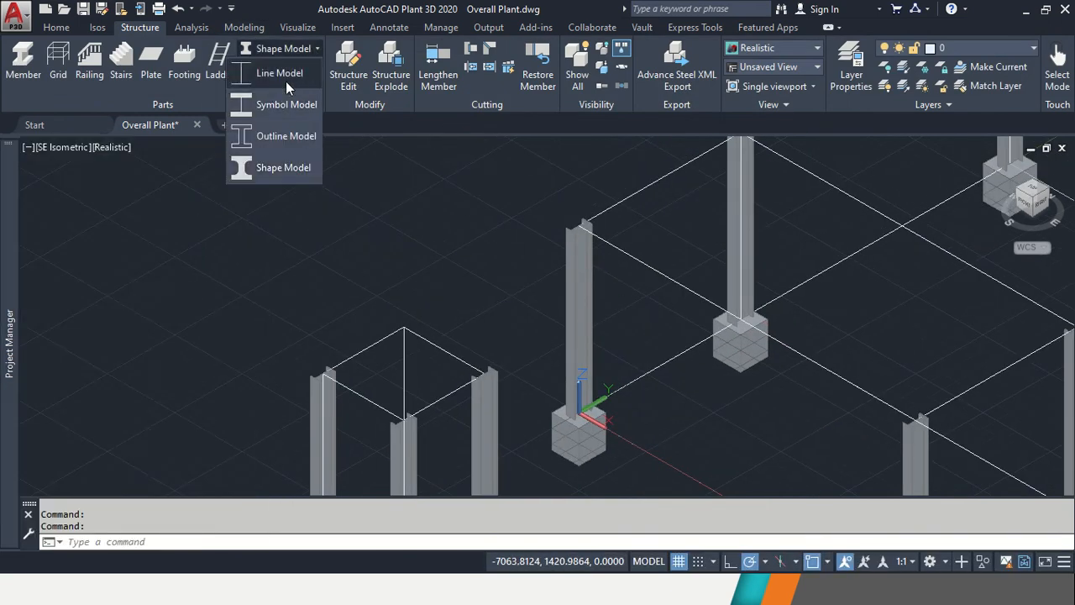
{"action": "left_click", "coordinate": [24, 55]}
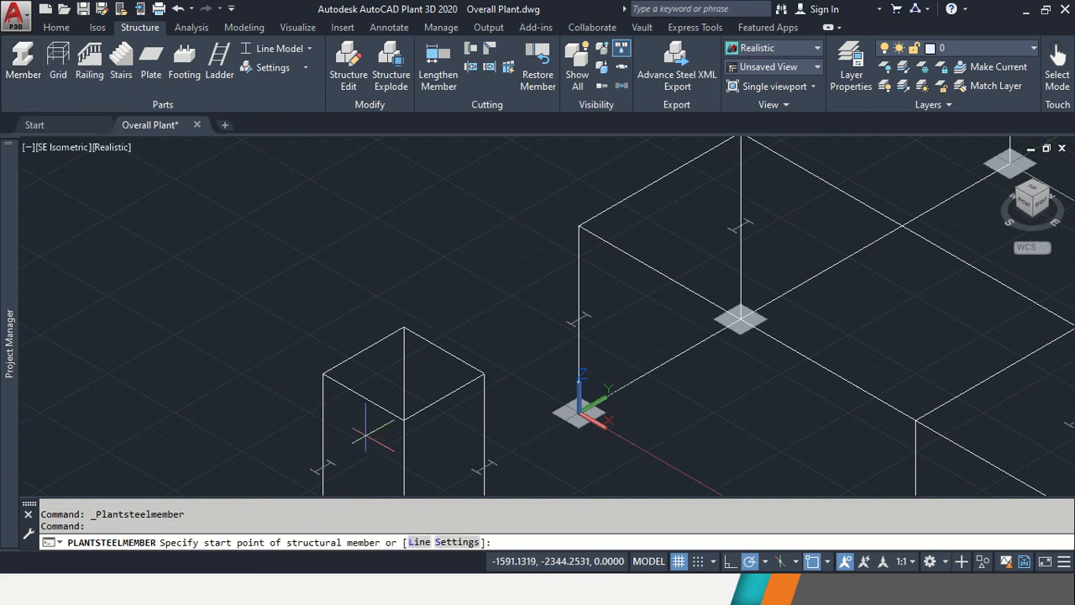
{"action": "scroll", "coordinate": [324, 373], "scroll_direction": "up", "scroll_amount": 2}
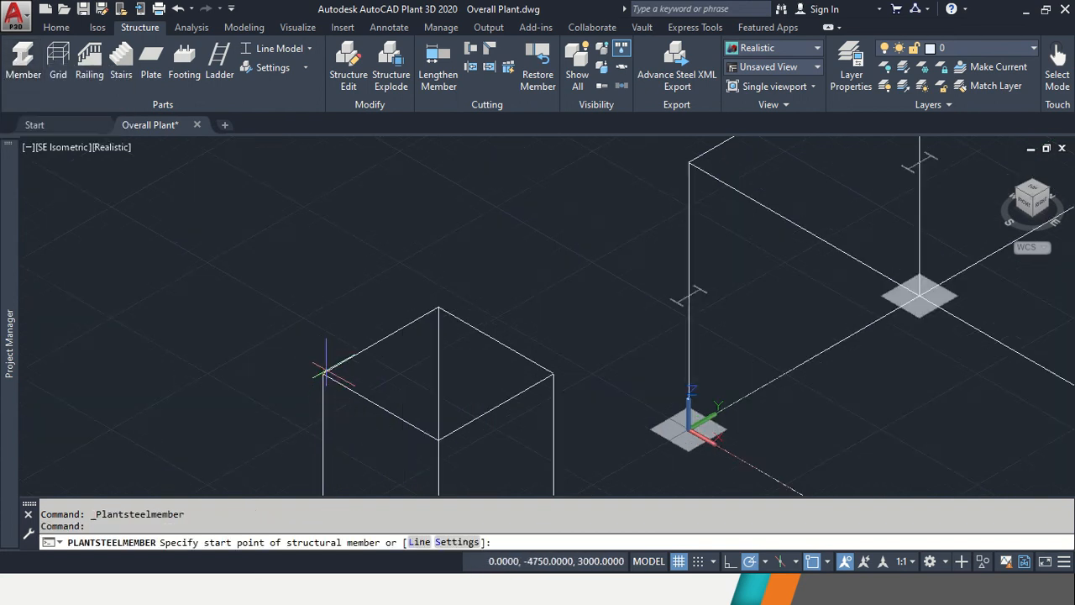
{"action": "left_click", "coordinate": [324, 373]}
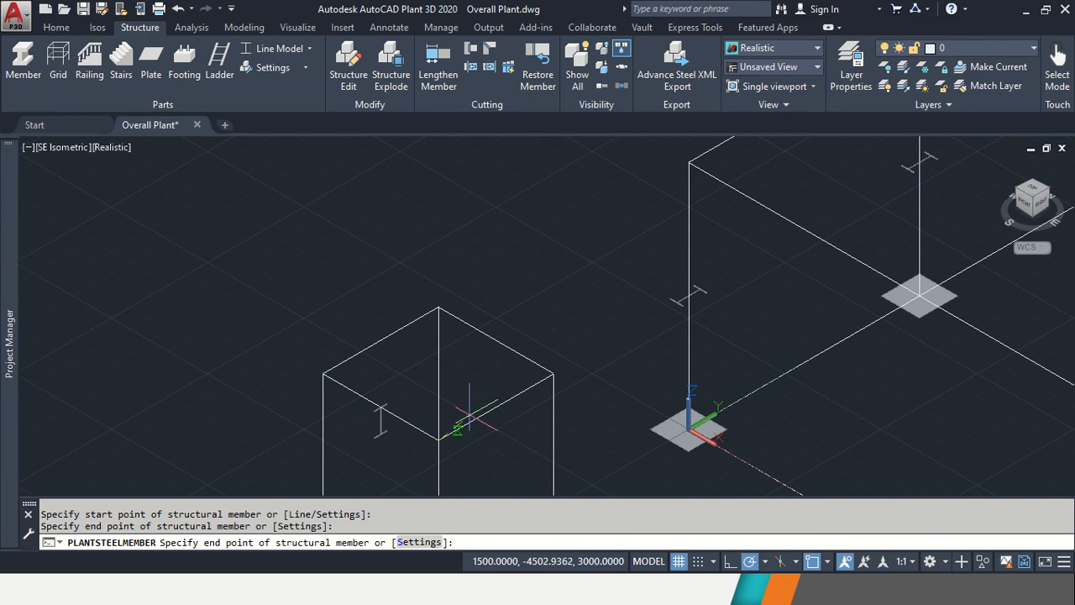
{"action": "left_click", "coordinate": [553, 373]}
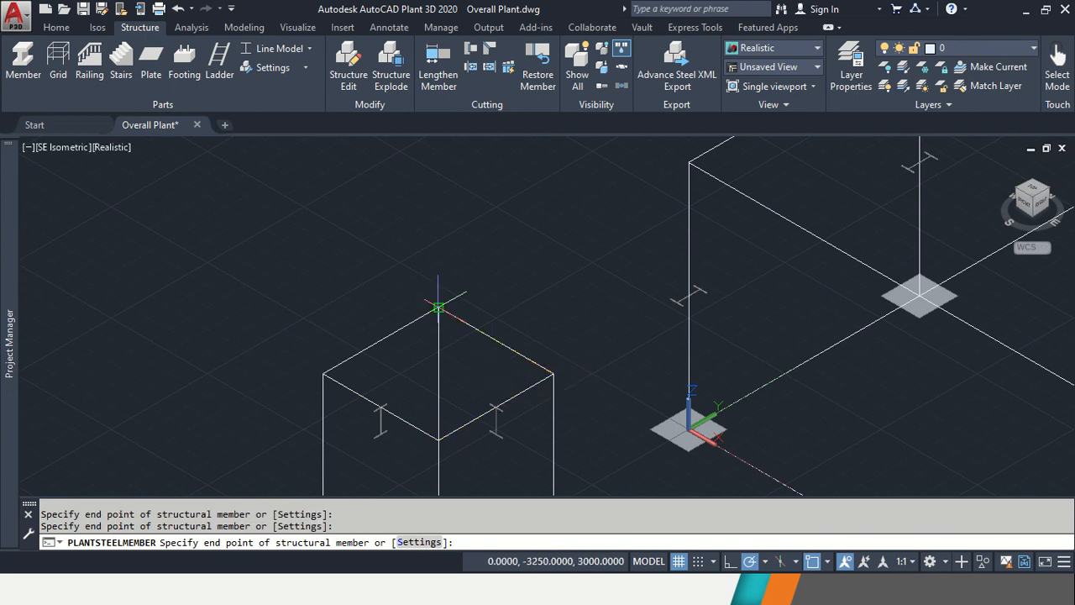
{"action": "left_click", "coordinate": [438, 307]}
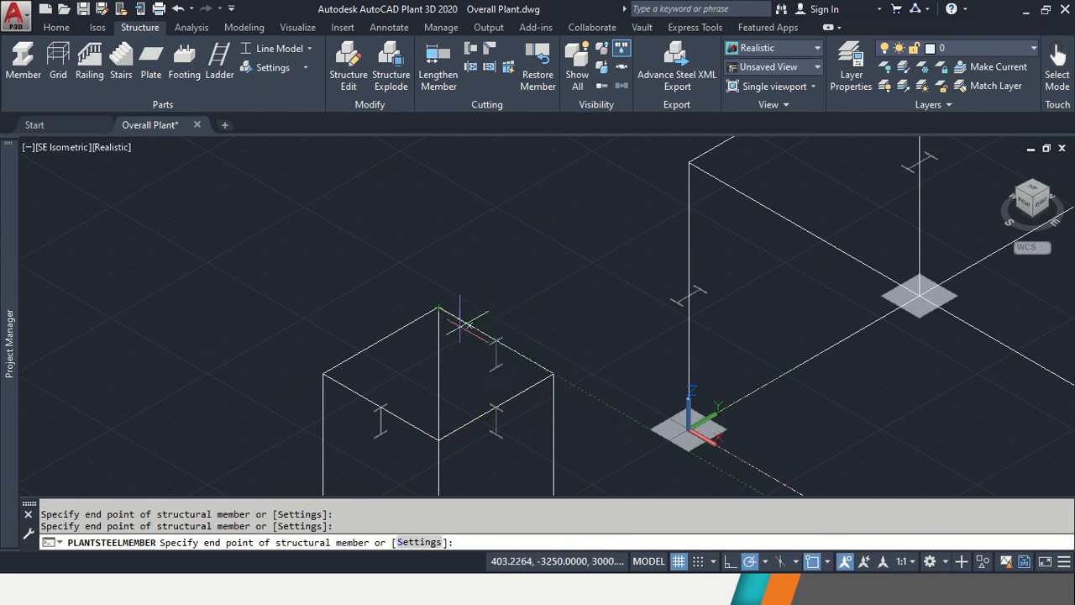
{"action": "left_click", "coordinate": [323, 373]}
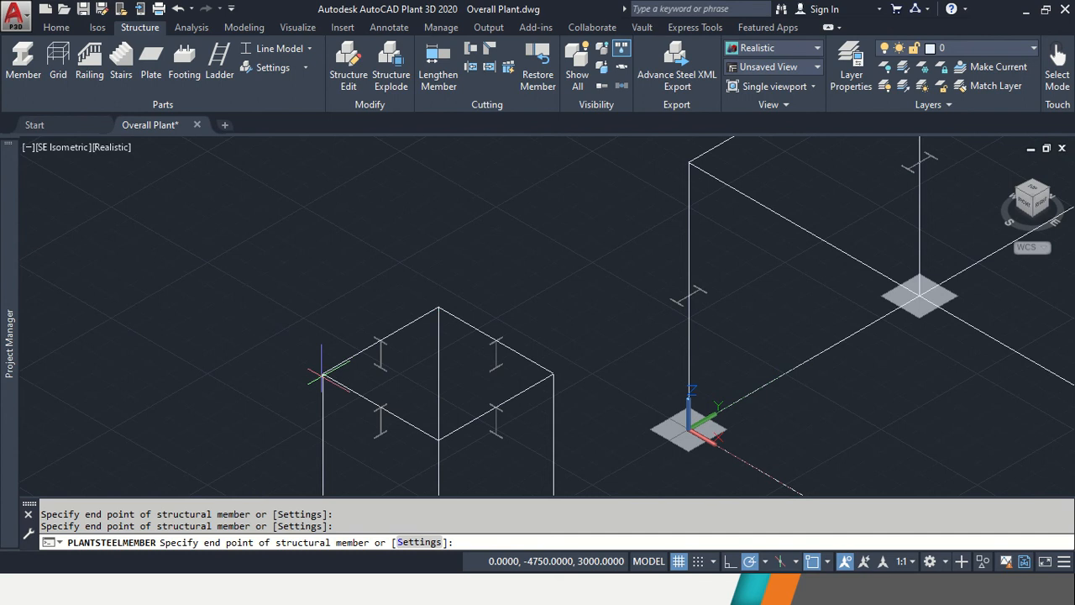
{"action": "key", "text": "Return"}
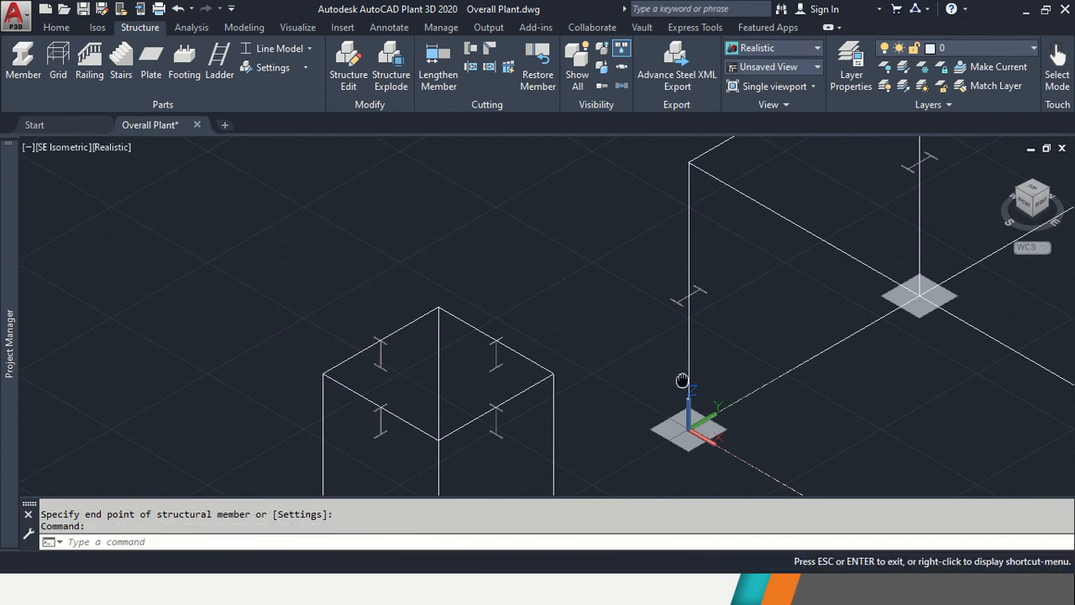
Check the new beams' alignment to the top grid line up close and in the Right view, ending in SE Isometric.
{"action": "scroll", "coordinate": [576, 336], "scroll_direction": "up", "scroll_amount": 3}
{"action": "scroll", "coordinate": [489, 360], "scroll_direction": "up", "scroll_amount": 4}
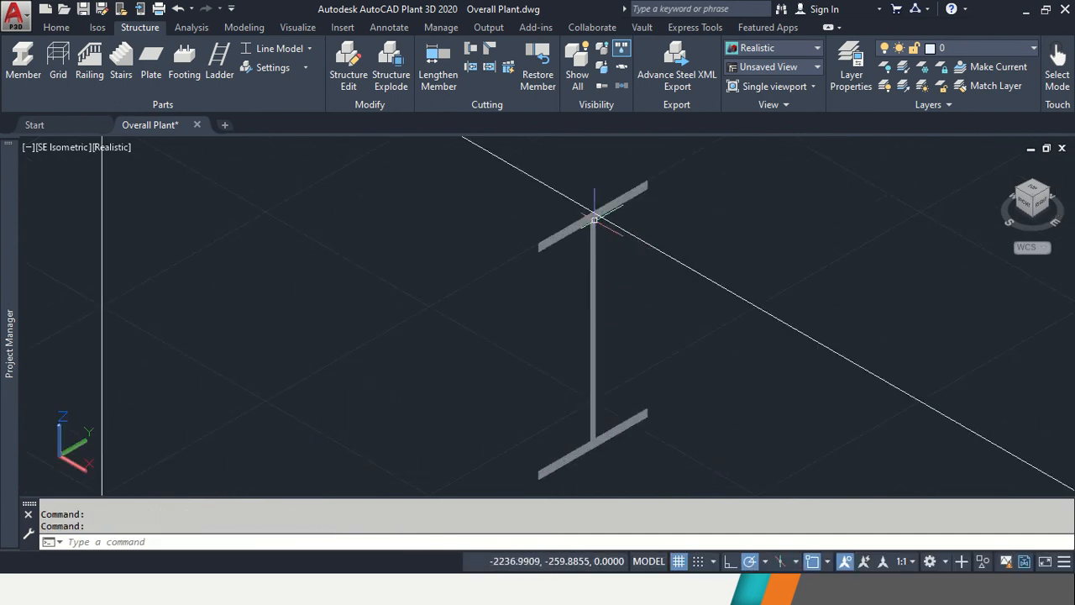
{"action": "left_click", "coordinate": [1039, 205]}
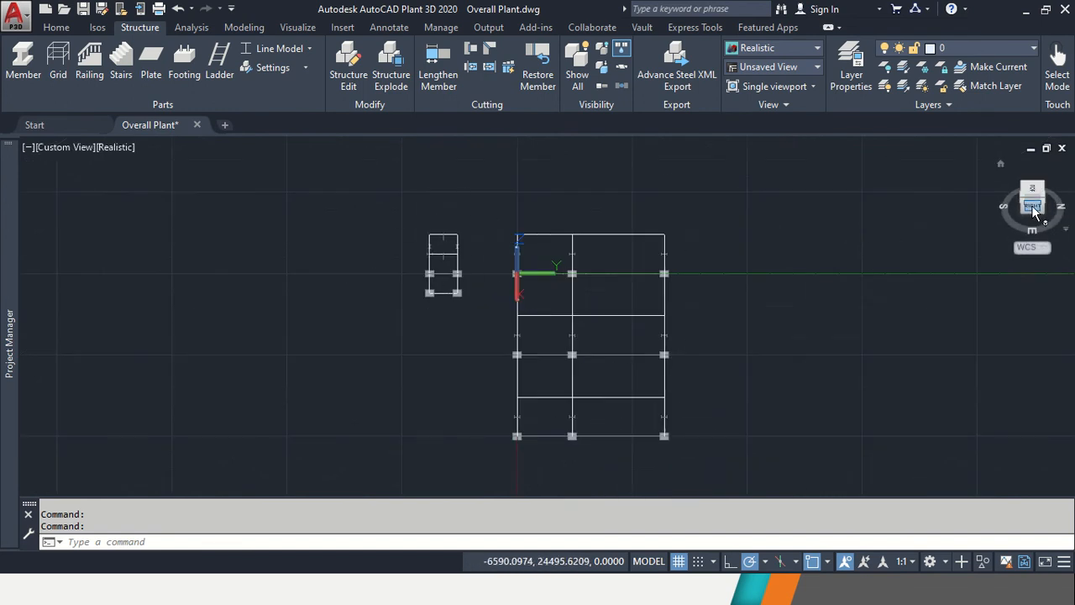
{"action": "left_click", "coordinate": [1035, 212]}
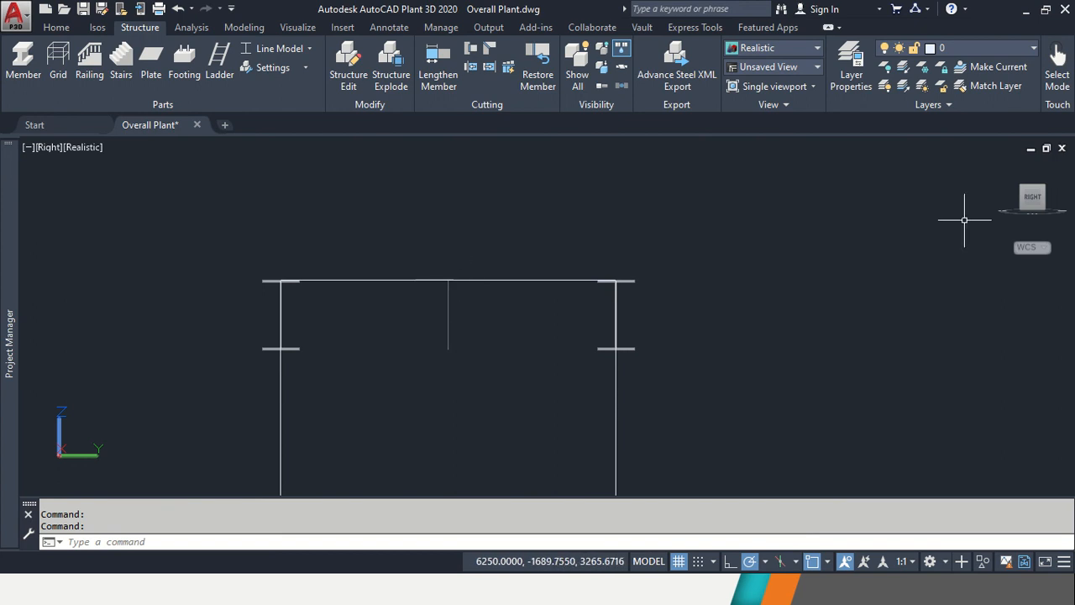
{"action": "left_click", "coordinate": [1020, 186]}
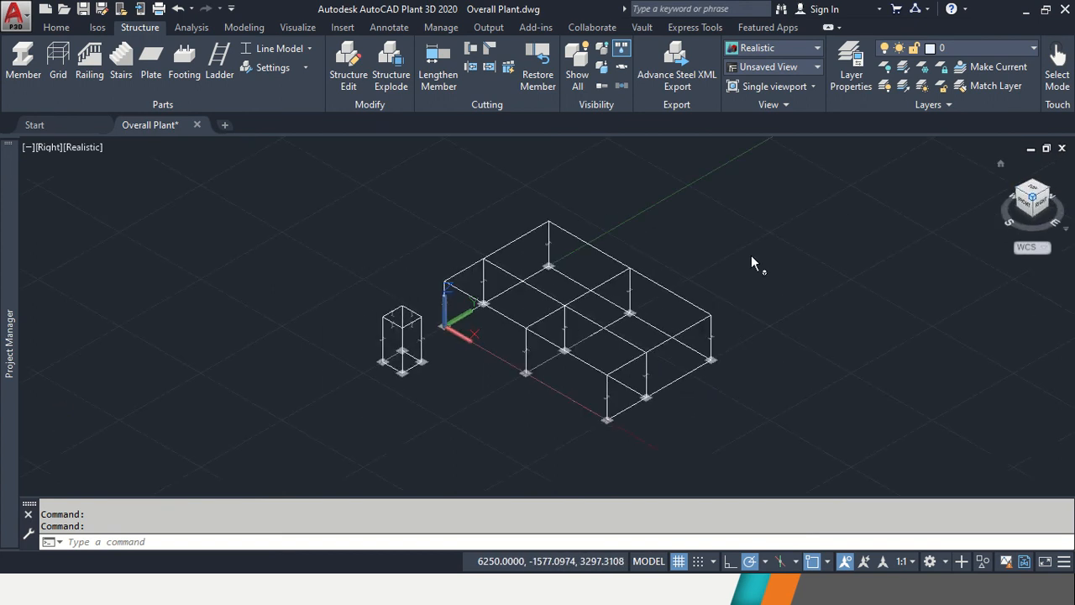
Place a closed loop of beams around the main grid's outer edge at Z 3000, spanning 12500 by 8000.
{"action": "scroll", "coordinate": [482, 306], "scroll_direction": "up", "scroll_amount": 3}
{"action": "middle_click_drag", "start_coordinate": [482, 305], "coordinate": [399, 365]}
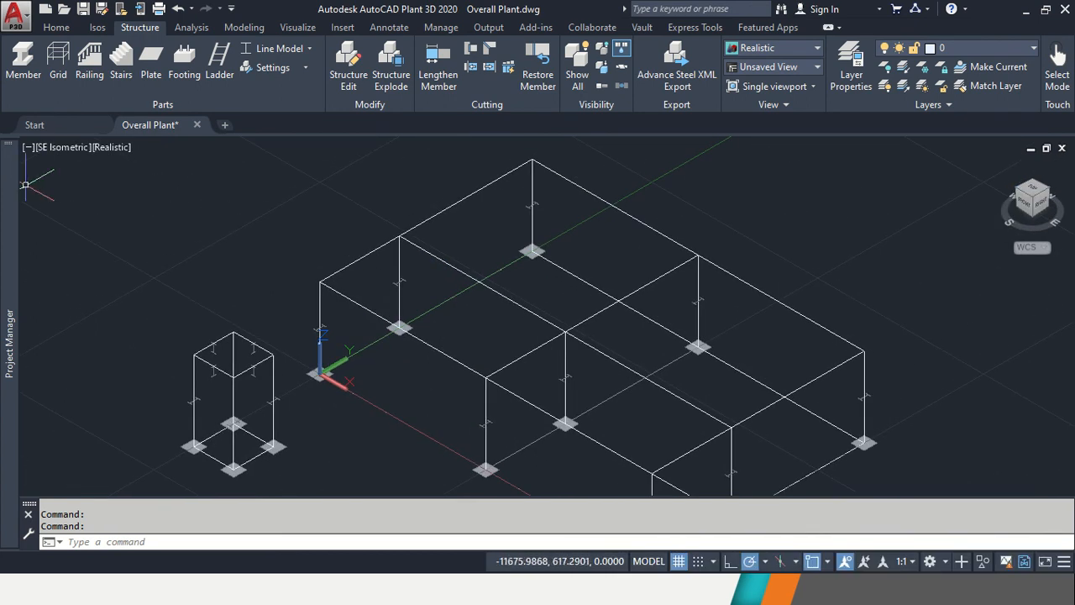
{"action": "left_click", "coordinate": [24, 60]}
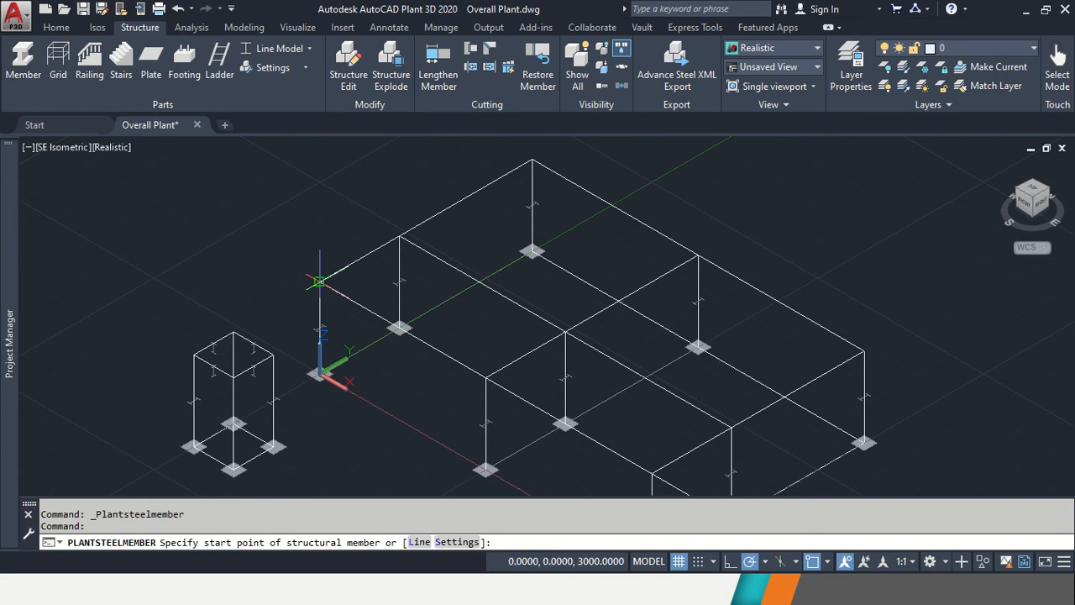
{"action": "left_click", "coordinate": [320, 281]}
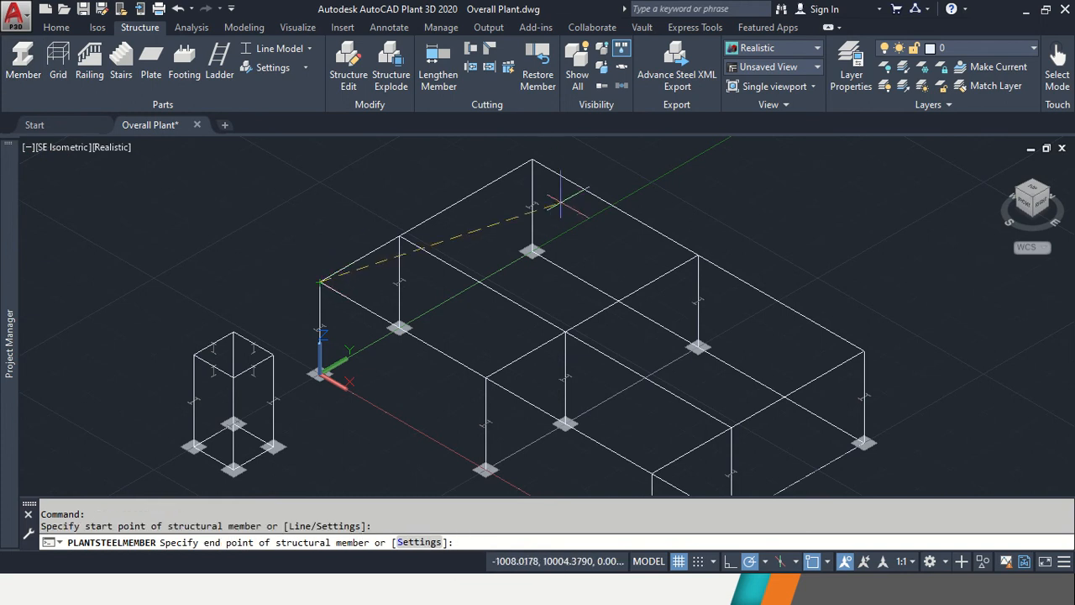
{"action": "left_click", "coordinate": [532, 159]}
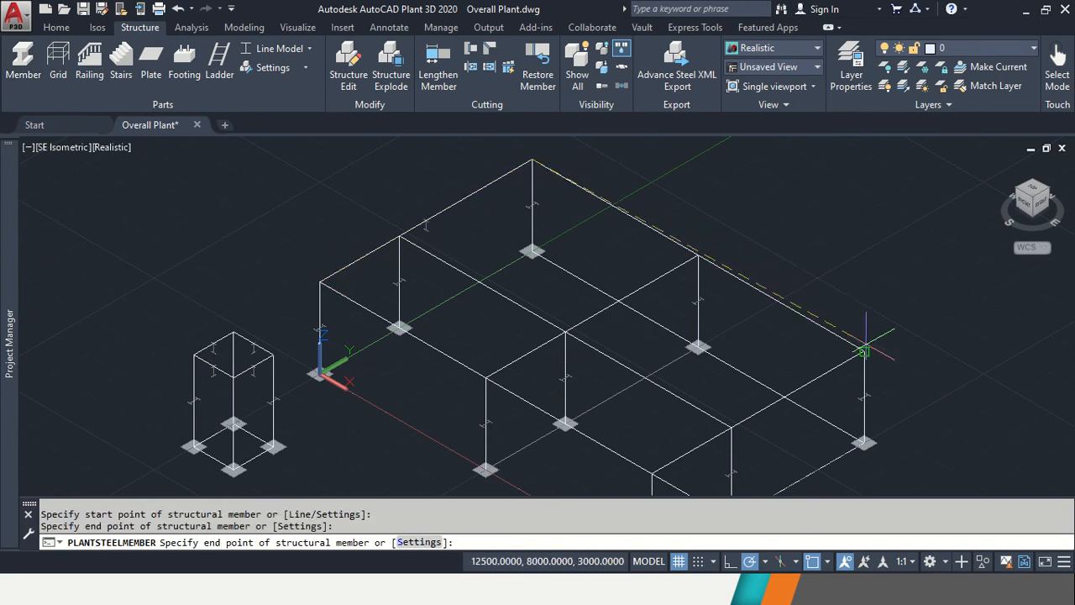
{"action": "left_click", "coordinate": [863, 351]}
{"action": "scroll", "coordinate": [863, 351], "scroll_direction": "up", "scroll_amount": 2}
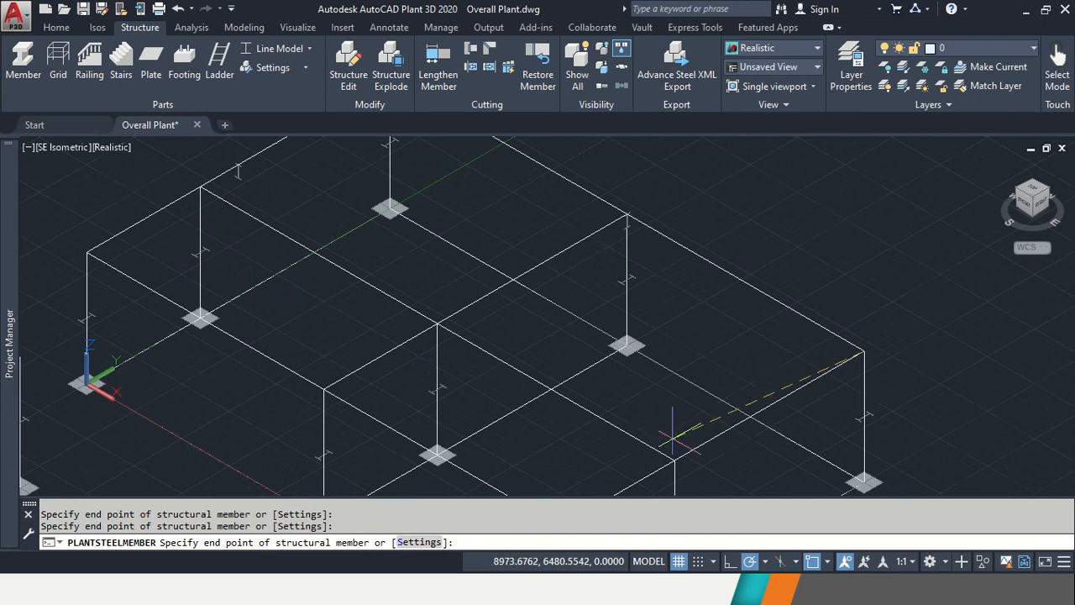
{"action": "middle_click_drag", "start_coordinate": [625, 431], "coordinate": [689, 327]}
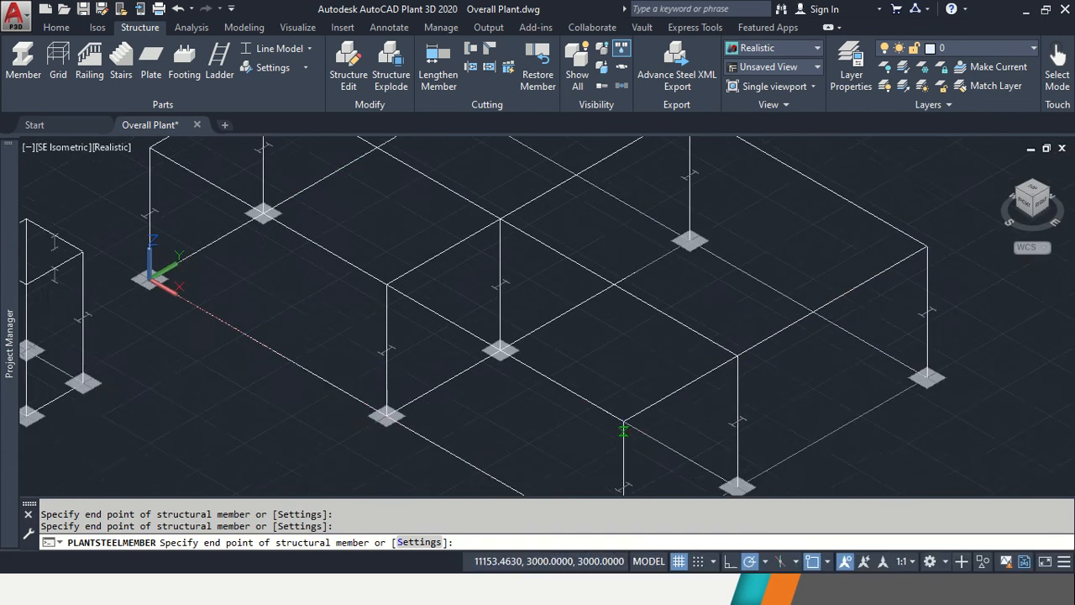
{"action": "left_click", "coordinate": [625, 419]}
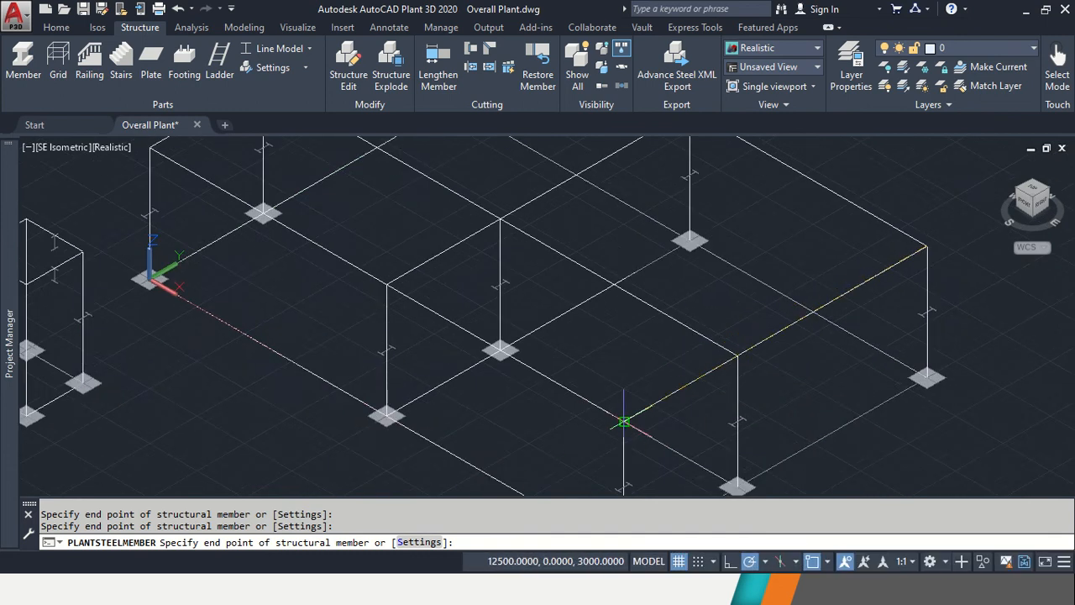
{"action": "left_click", "coordinate": [149, 147]}
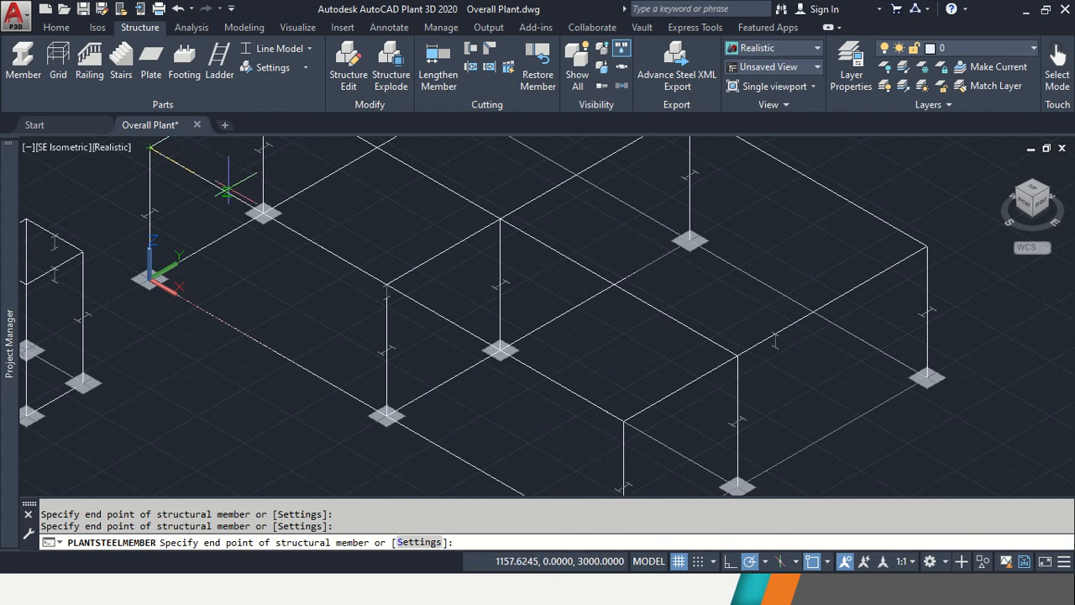
{"action": "key", "text": "Return"}
Add an interior beam along the main grid's top level at Y 3000, ending at X 12500.
{"action": "middle_click_drag", "start_coordinate": [324, 235], "coordinate": [325, 327]}
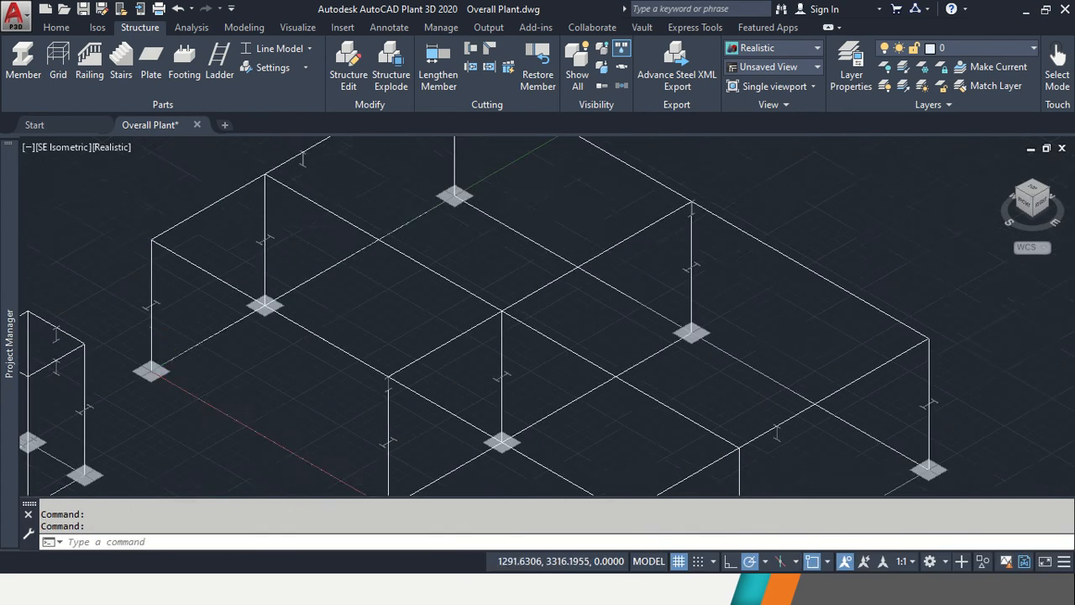
{"action": "scroll", "coordinate": [325, 327], "scroll_direction": "down", "scroll_amount": 2}
{"action": "key", "text": "Return"}
{"action": "left_click", "coordinate": [288, 233]}
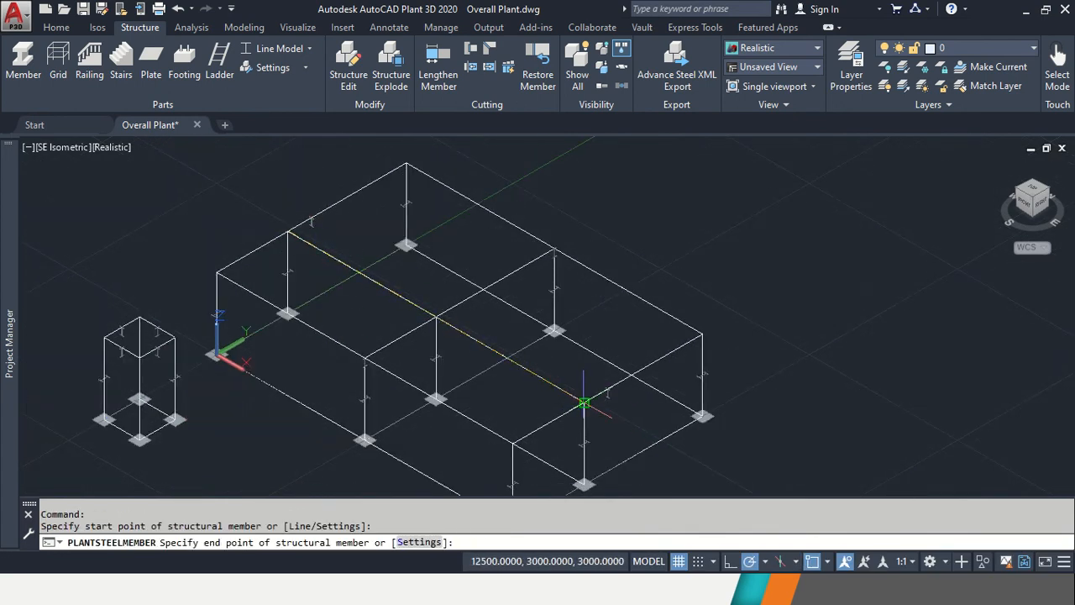
{"action": "left_click", "coordinate": [584, 403]}
{"action": "key", "text": "Return"}
Add a cross beam on the main grid's top level at X 6250, from Y 8000 to Y 0.
{"action": "key", "text": "Return"}
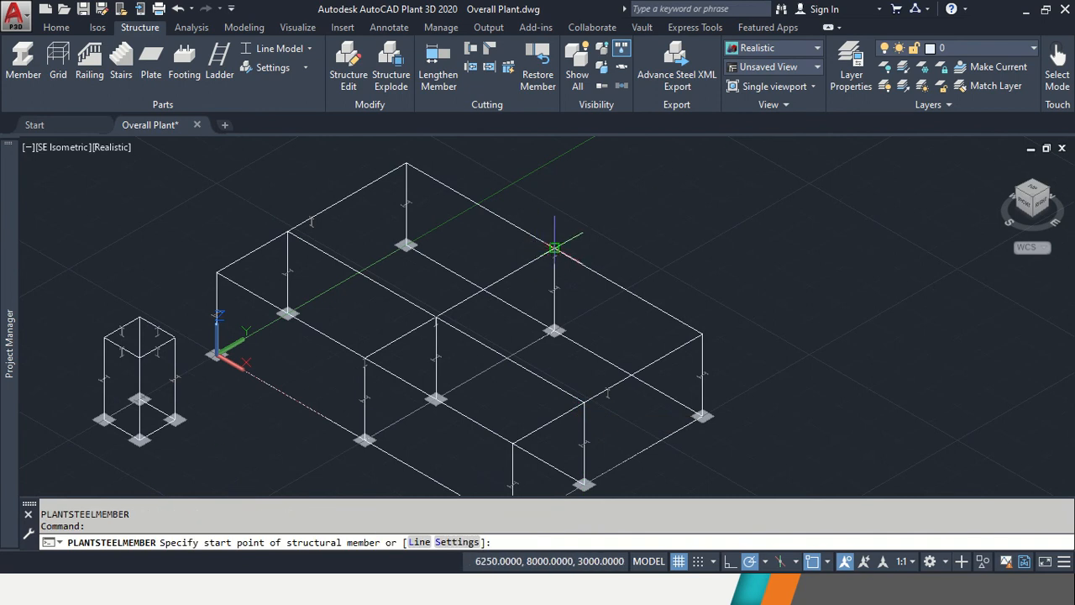
{"action": "left_click", "coordinate": [554, 248]}
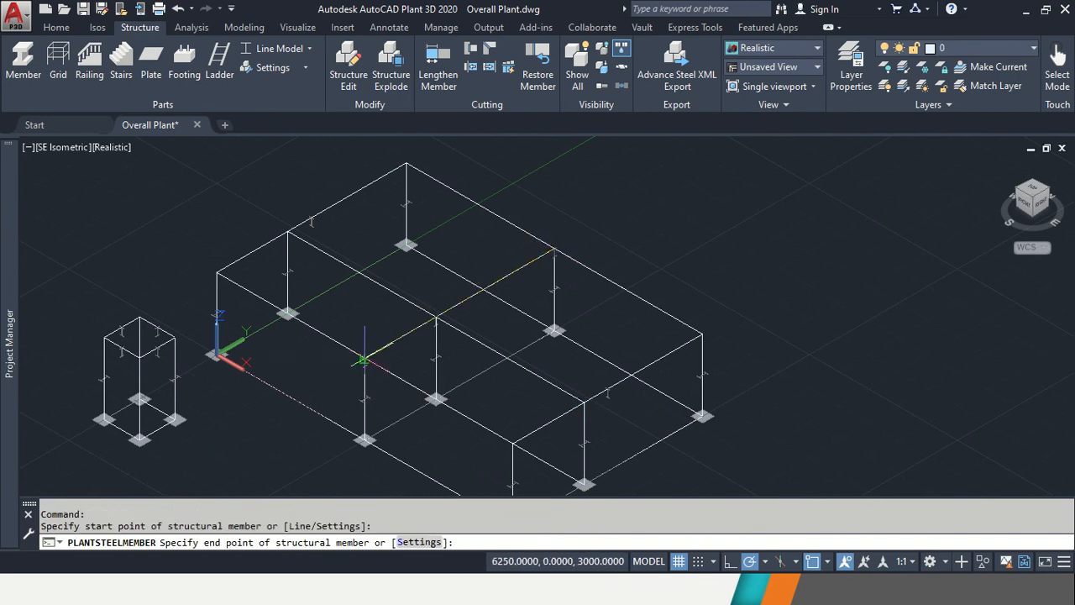
{"action": "scroll", "coordinate": [363, 359], "scroll_direction": "up", "scroll_amount": 5}
{"action": "left_click", "coordinate": [373, 354]}
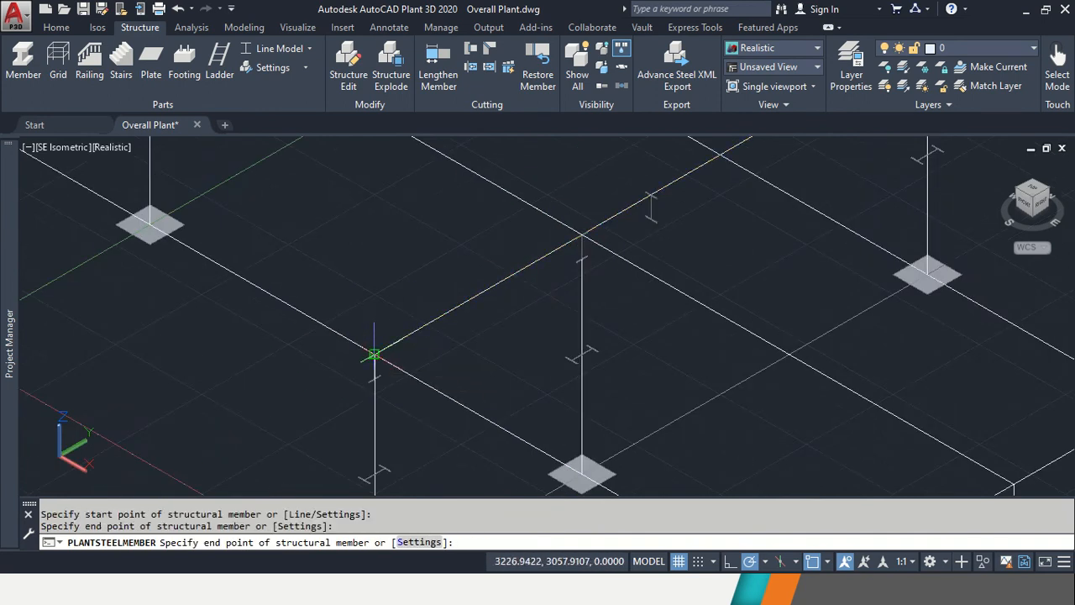
{"action": "key", "text": "Return"}
{"action": "scroll", "coordinate": [570, 314], "scroll_direction": "down", "scroll_amount": 5}
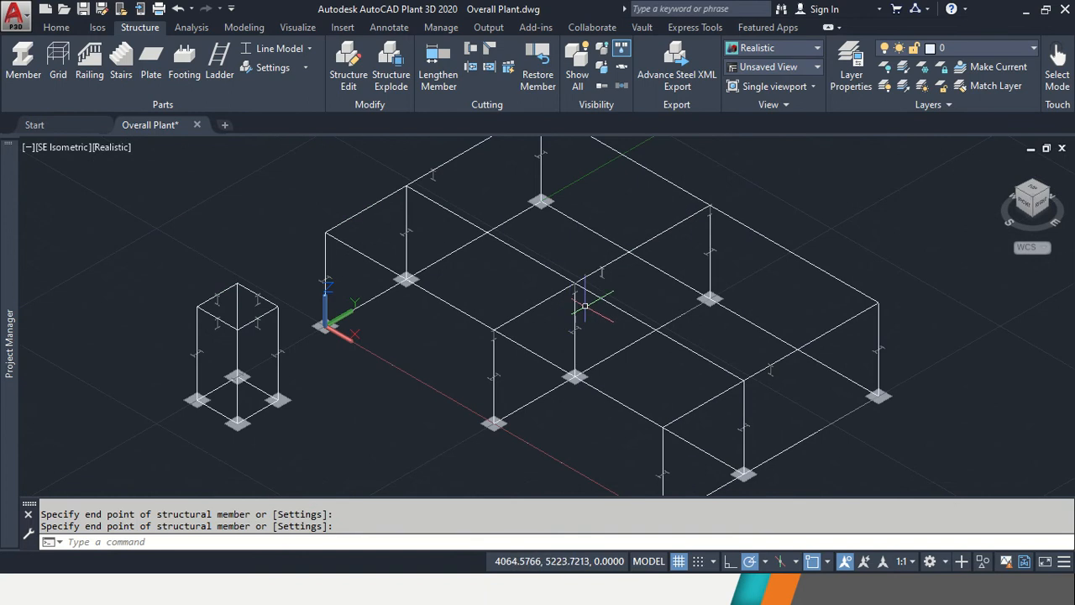
Display the members as Shape Model and inspect where the small grid's top beams meet the columns.
{"action": "left_click", "coordinate": [308, 50]}
{"action": "left_click", "coordinate": [266, 168]}
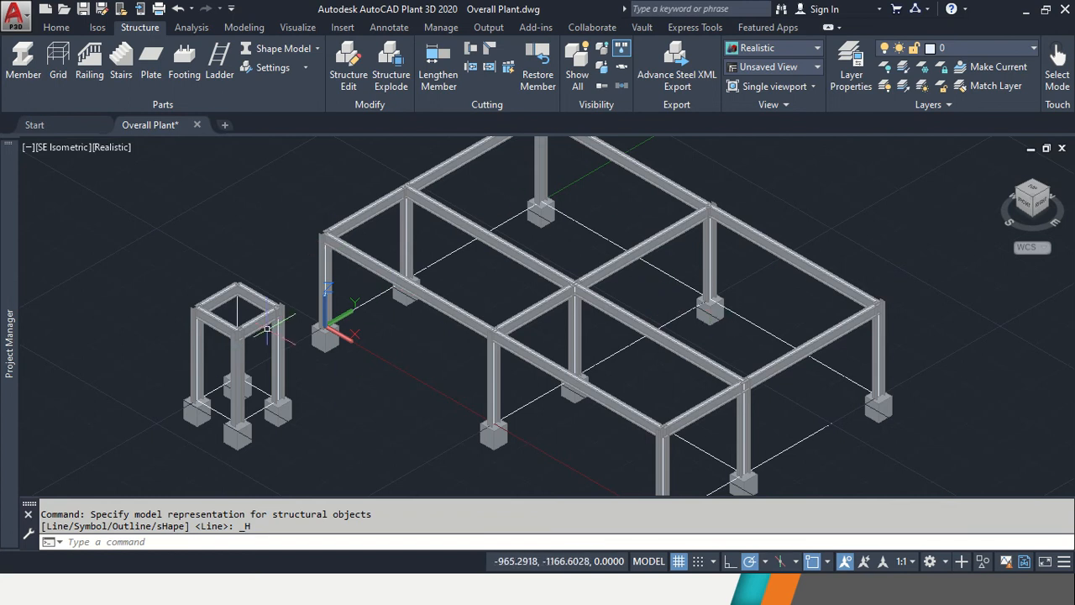
{"action": "scroll", "coordinate": [267, 328], "scroll_direction": "up", "scroll_amount": 6}
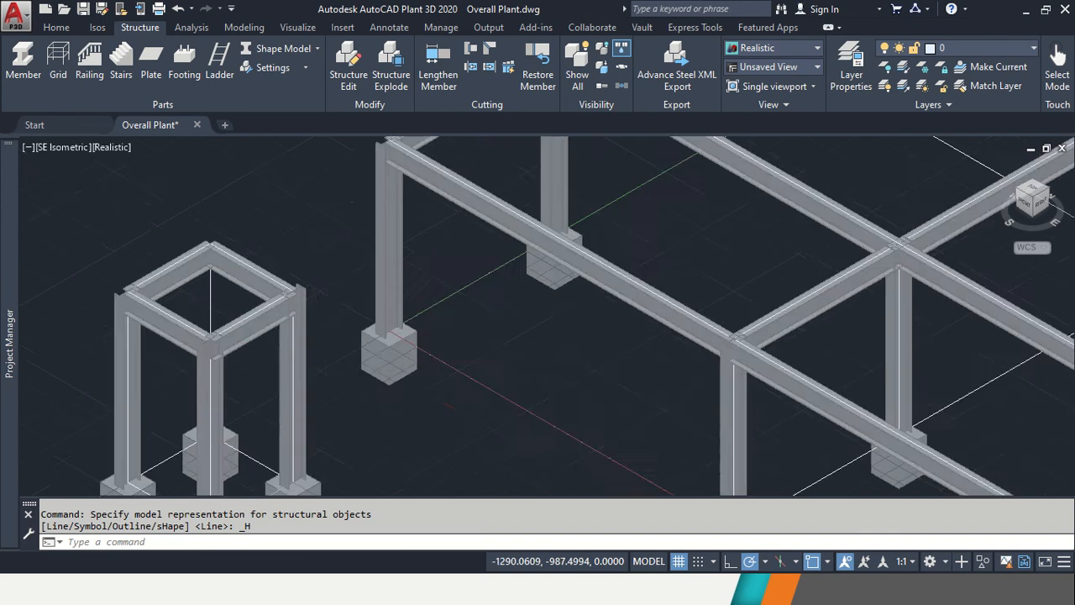
{"action": "scroll", "coordinate": [349, 151], "scroll_direction": "up", "scroll_amount": 3}
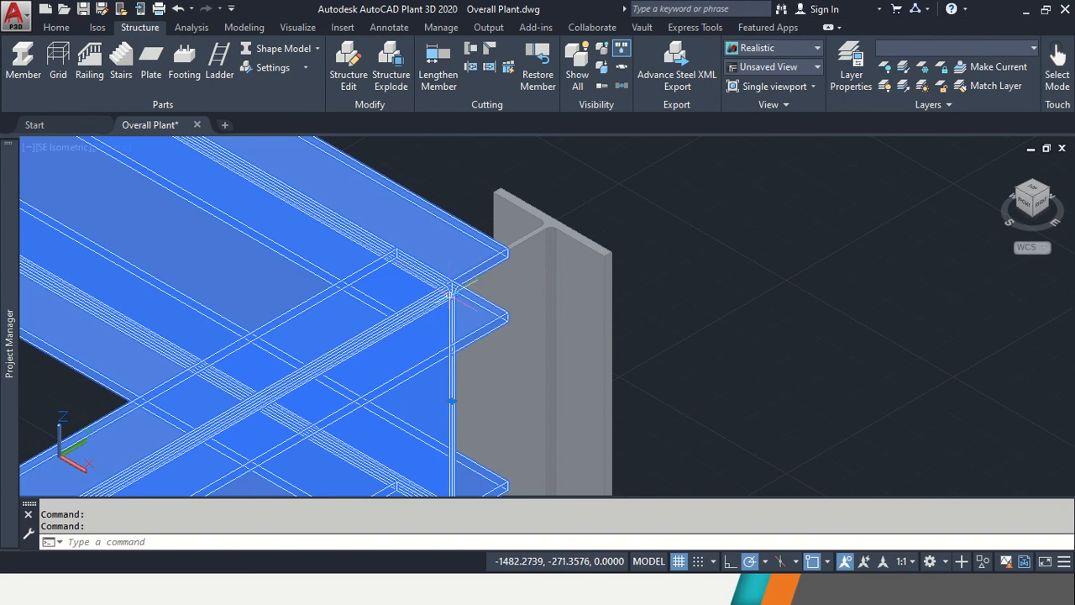
{"action": "key", "text": "Escape"}
{"action": "key", "text": "Escape"}
{"action": "scroll", "coordinate": [450, 303], "scroll_direction": "down", "scroll_amount": 6}
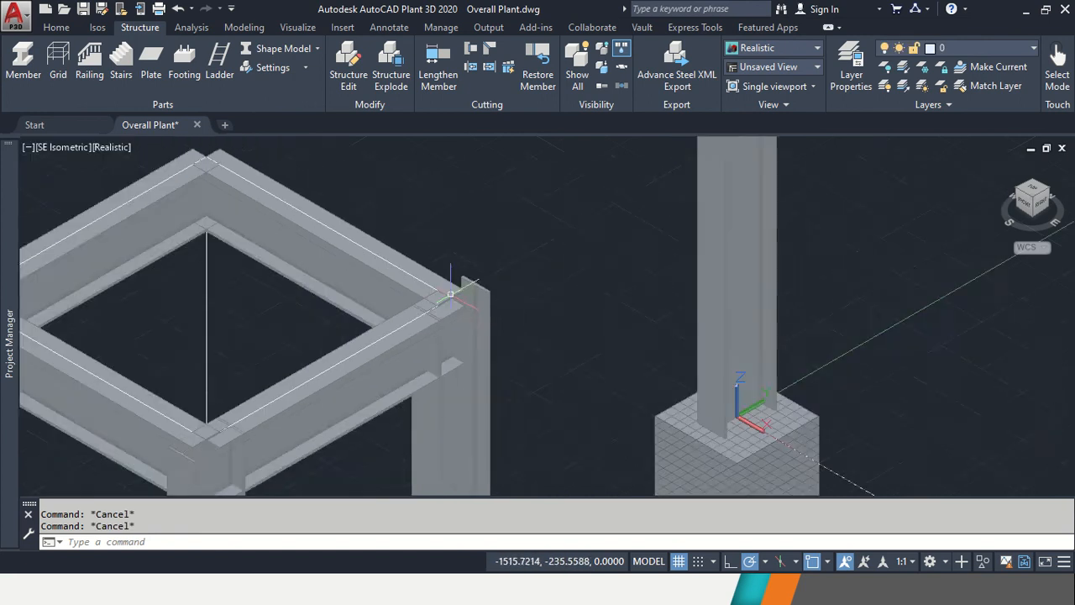
{"action": "scroll", "coordinate": [474, 269], "scroll_direction": "up", "scroll_amount": 3}
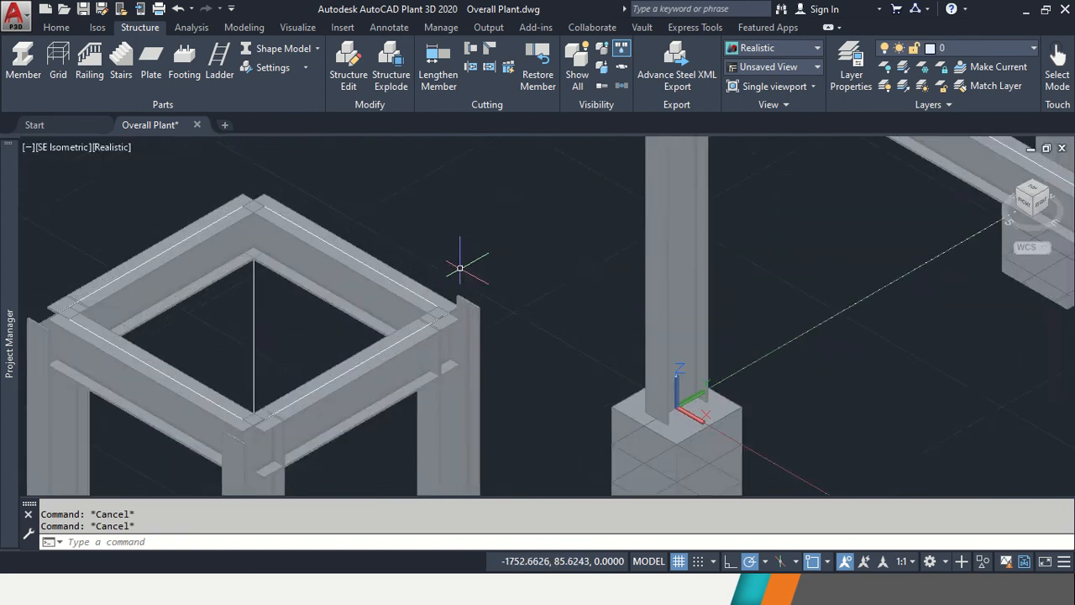
Miter the four corner joints between the small grid's top beams.
{"action": "left_click", "coordinate": [491, 51]}
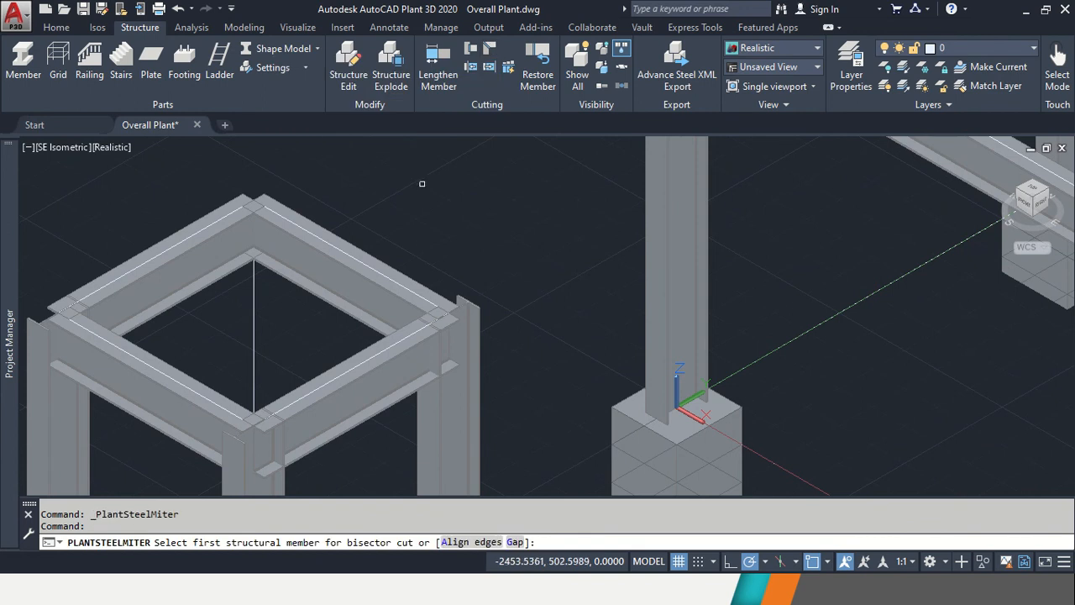
{"action": "left_click", "coordinate": [382, 292]}
{"action": "left_click", "coordinate": [399, 350]}
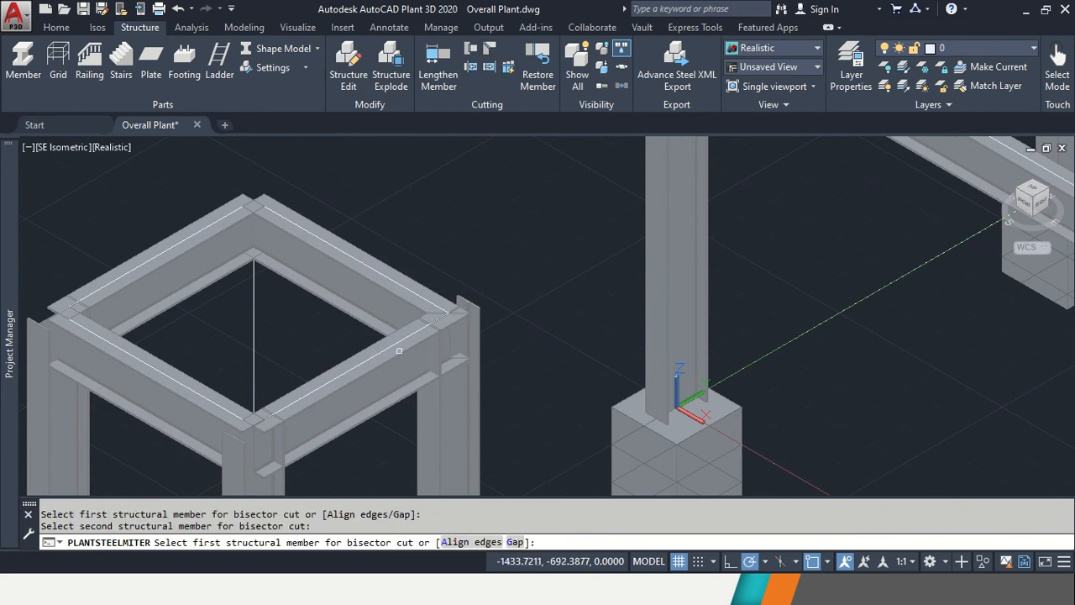
{"action": "left_click", "coordinate": [150, 280]}
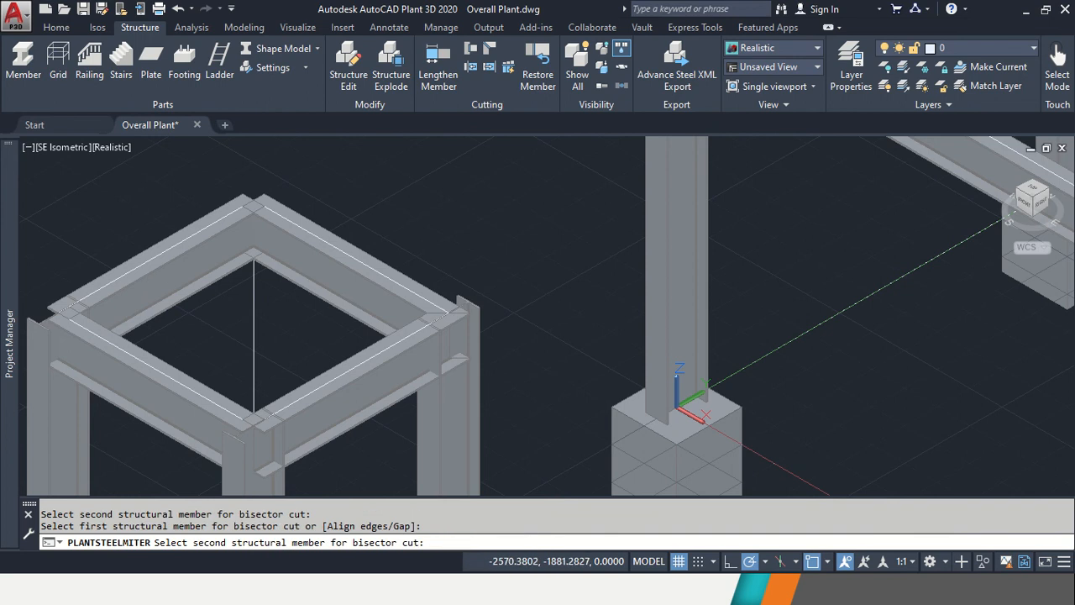
{"action": "left_click", "coordinate": [96, 354]}
{"action": "left_click", "coordinate": [221, 230]}
{"action": "left_click", "coordinate": [290, 235]}
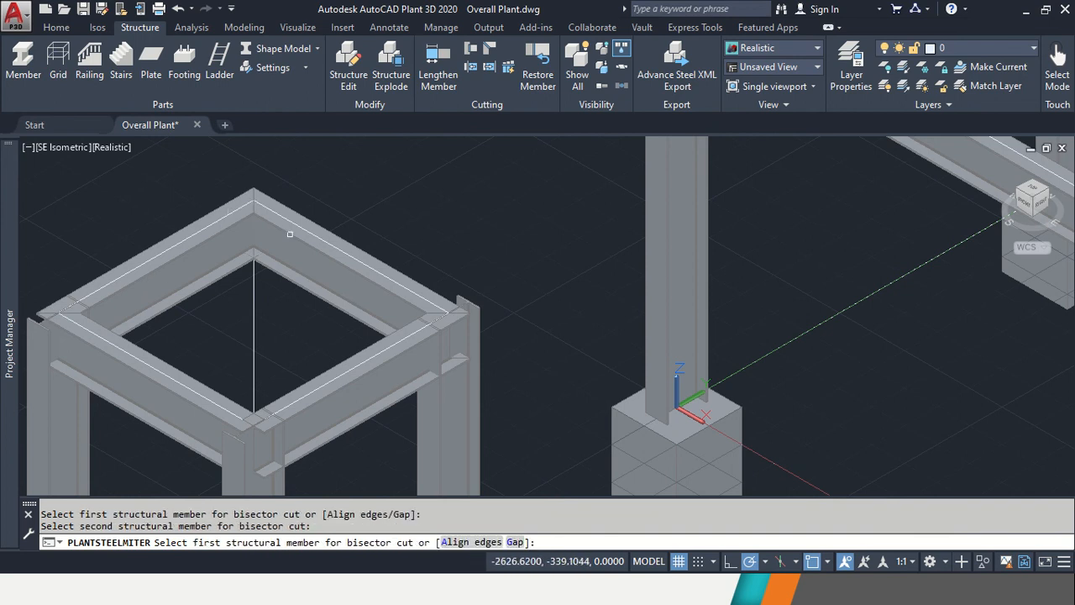
{"action": "left_click", "coordinate": [222, 407]}
{"action": "left_click", "coordinate": [296, 410]}
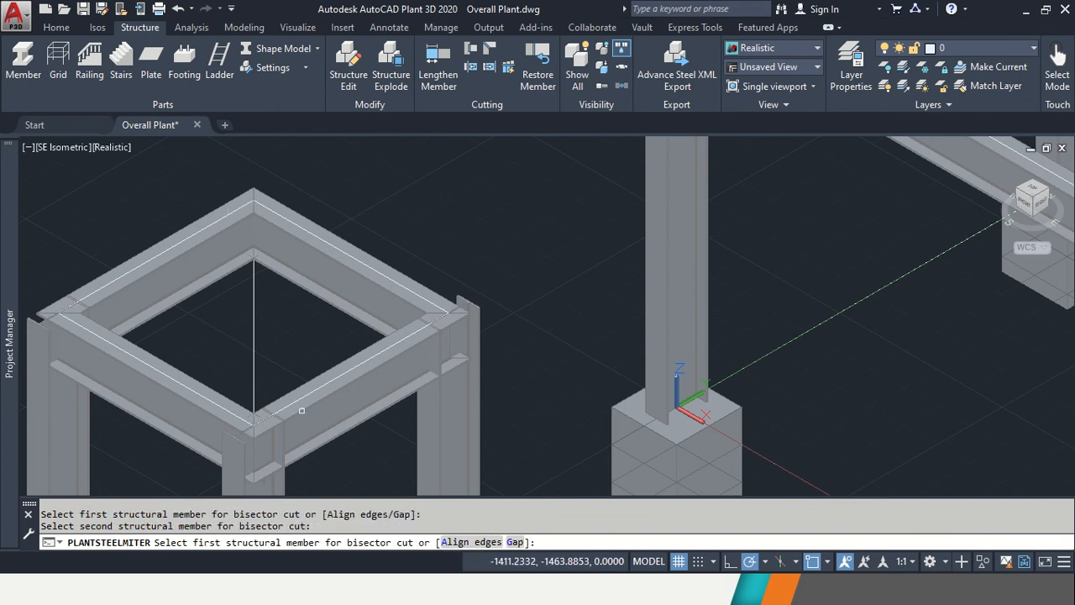
Cut the small grid's three columns back to the underside of the top beams, using the beams as limiting members.
{"action": "scroll", "coordinate": [454, 363], "scroll_direction": "up", "scroll_amount": 3}
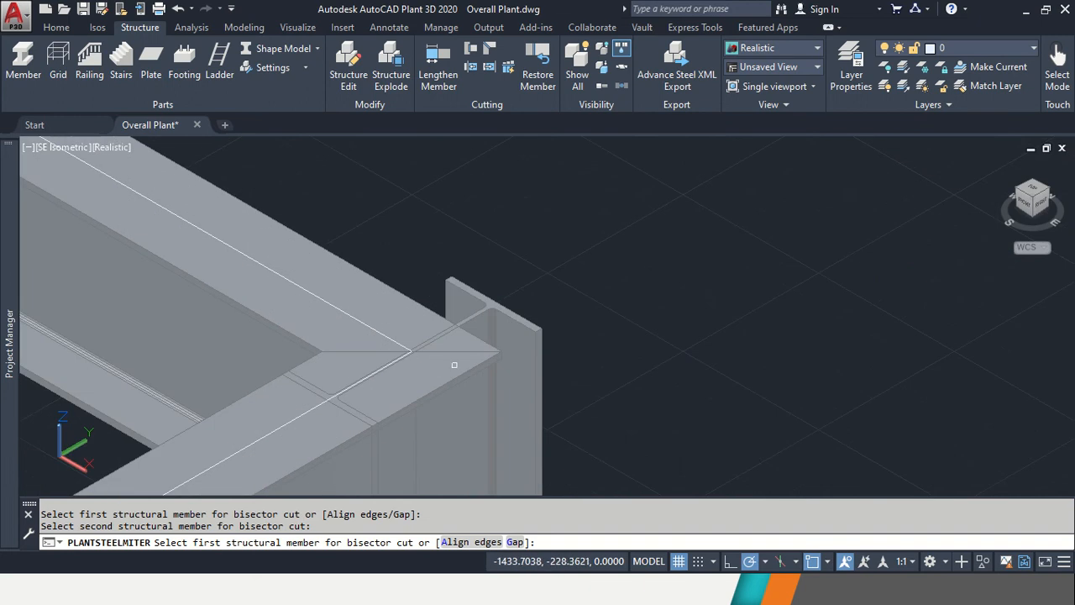
{"action": "scroll", "coordinate": [454, 323], "scroll_direction": "down", "scroll_amount": 2}
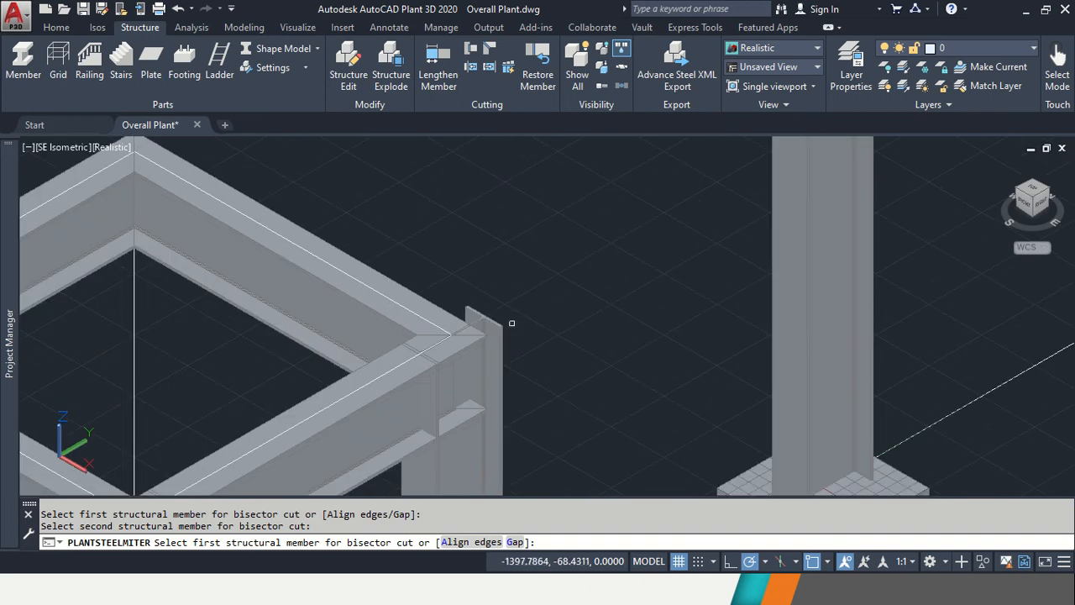
{"action": "left_click", "coordinate": [469, 52]}
{"action": "middle_click_drag", "start_coordinate": [456, 308], "coordinate": [479, 256]}
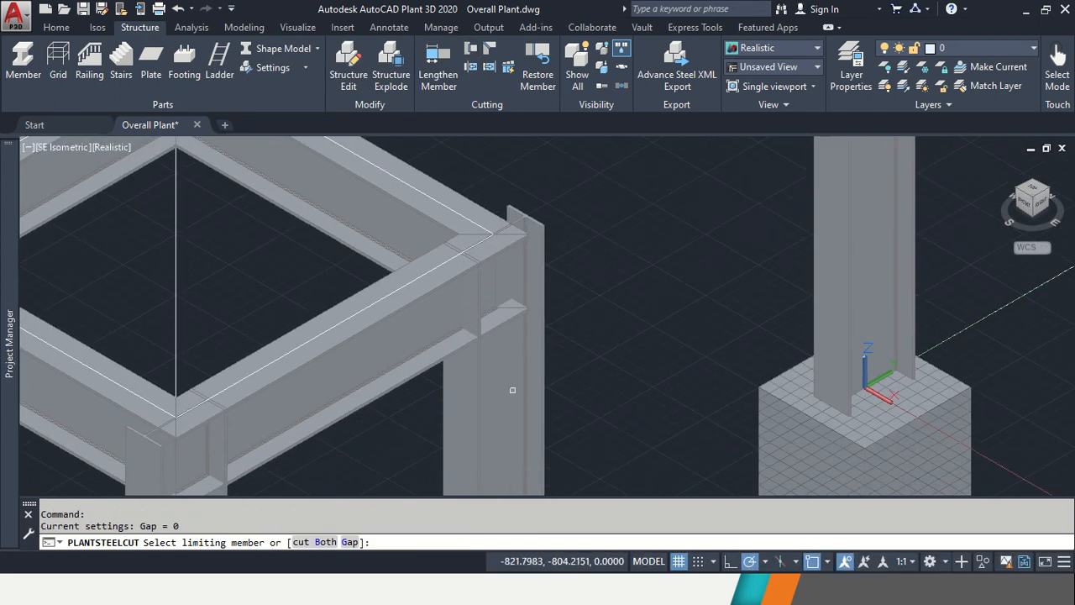
{"action": "left_click", "coordinate": [430, 328]}
{"action": "left_click", "coordinate": [512, 416]}
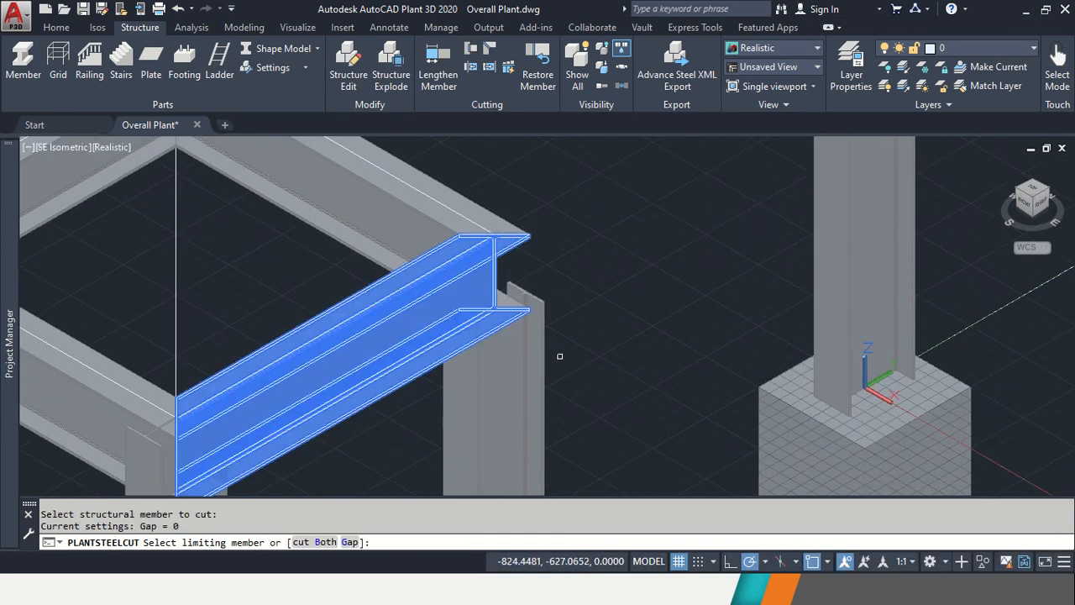
{"action": "scroll", "coordinate": [437, 302], "scroll_direction": "down", "scroll_amount": 2}
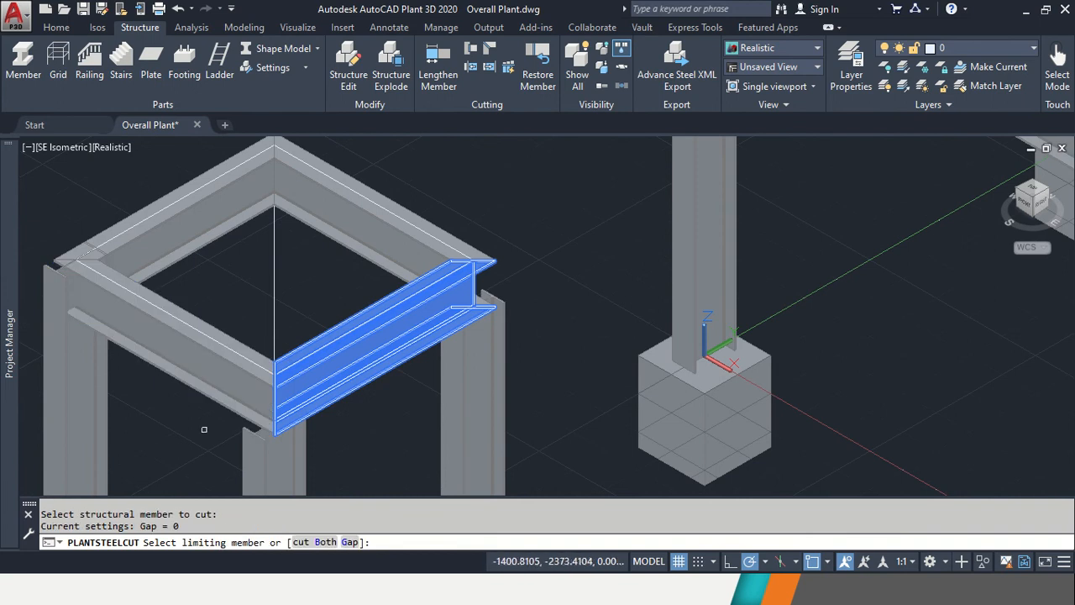
{"action": "left_click", "coordinate": [90, 282]}
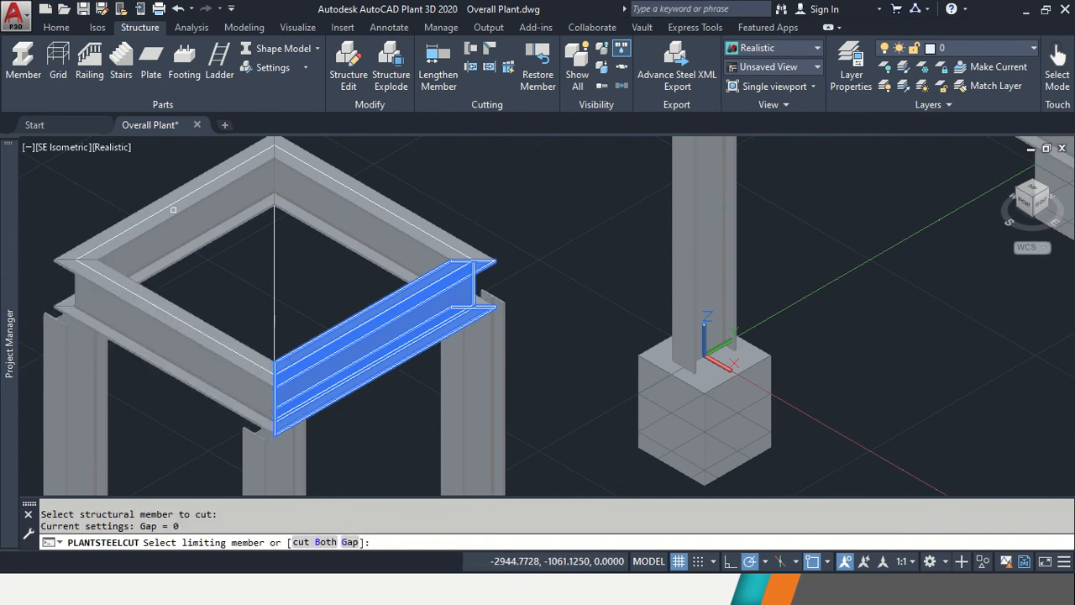
{"action": "left_click", "coordinate": [215, 193]}
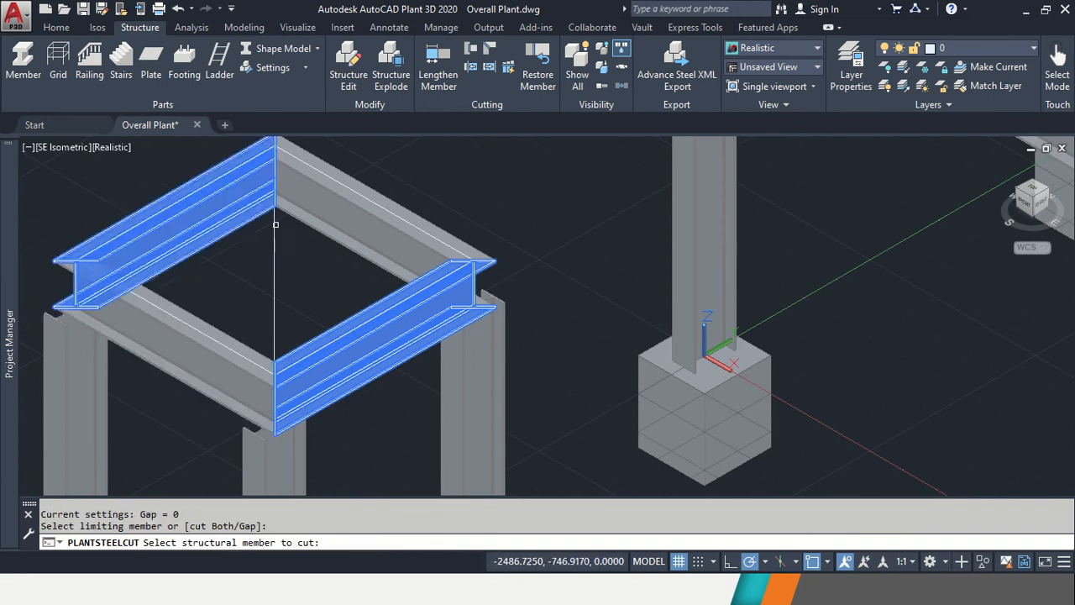
{"action": "key", "text": "Escape"}
Keep AISC W12x30 as the shape for new members and display the structure as Line Model.
{"action": "scroll", "coordinate": [278, 225], "scroll_direction": "down", "scroll_amount": 5}
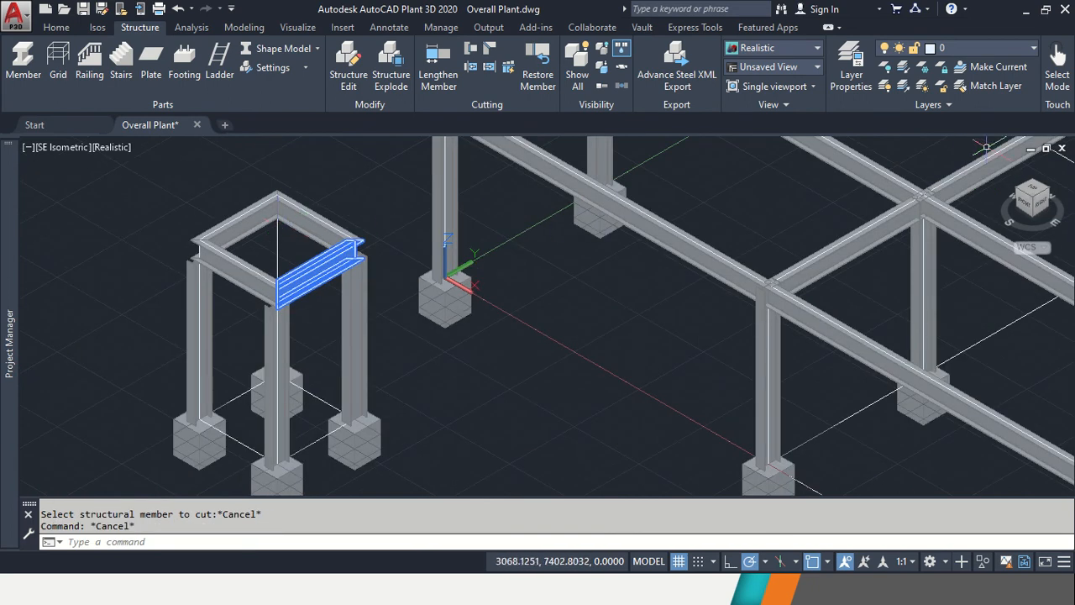
{"action": "left_click", "coordinate": [1016, 193]}
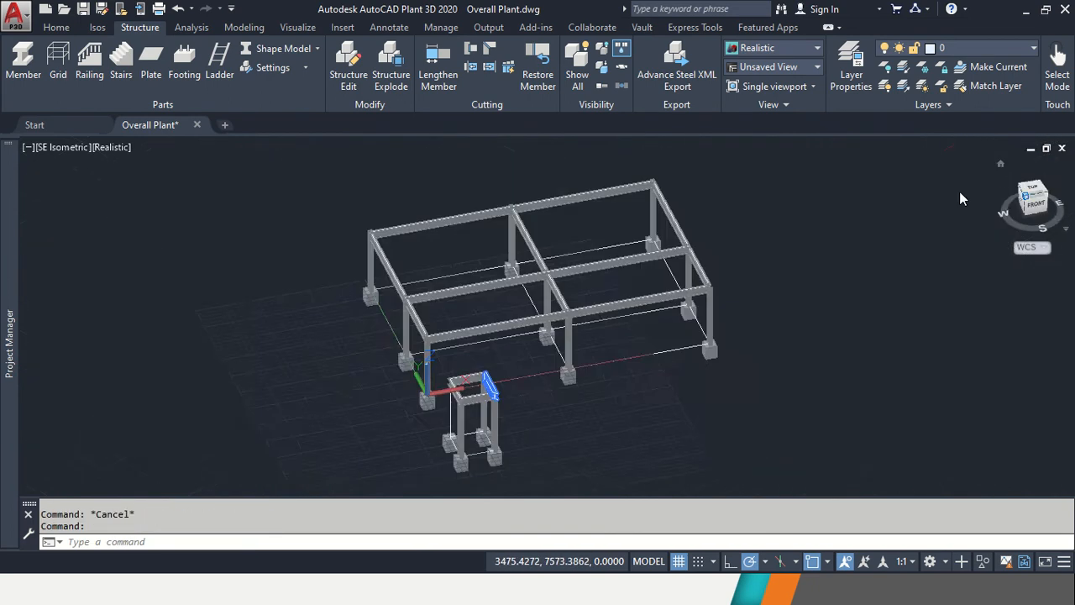
{"action": "middle_click_drag", "start_coordinate": [571, 429], "coordinate": [615, 235]}
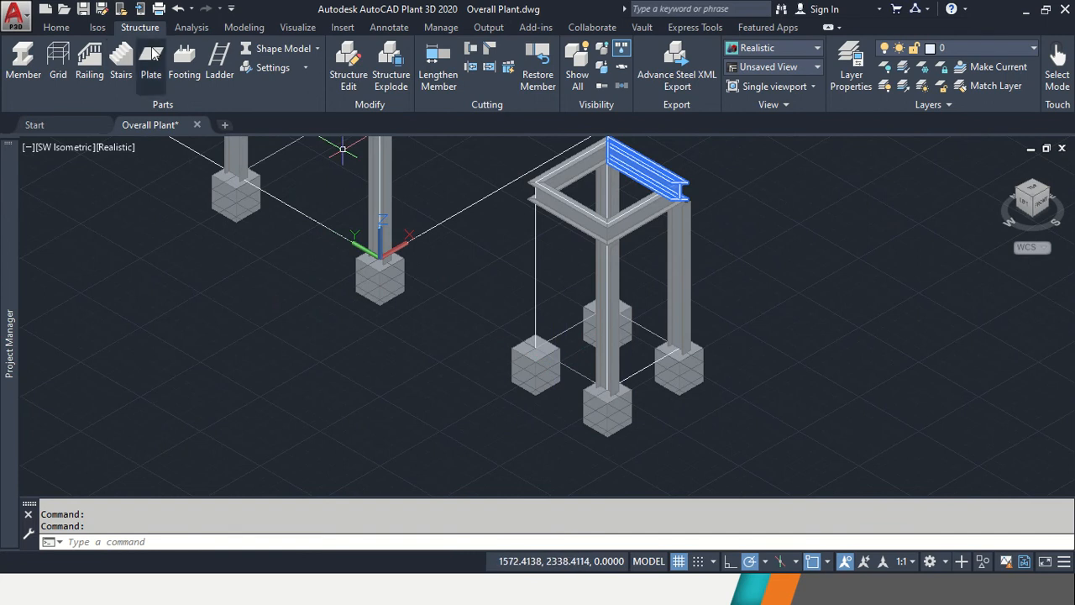
{"action": "left_click", "coordinate": [306, 67]}
{"action": "left_click", "coordinate": [309, 50]}
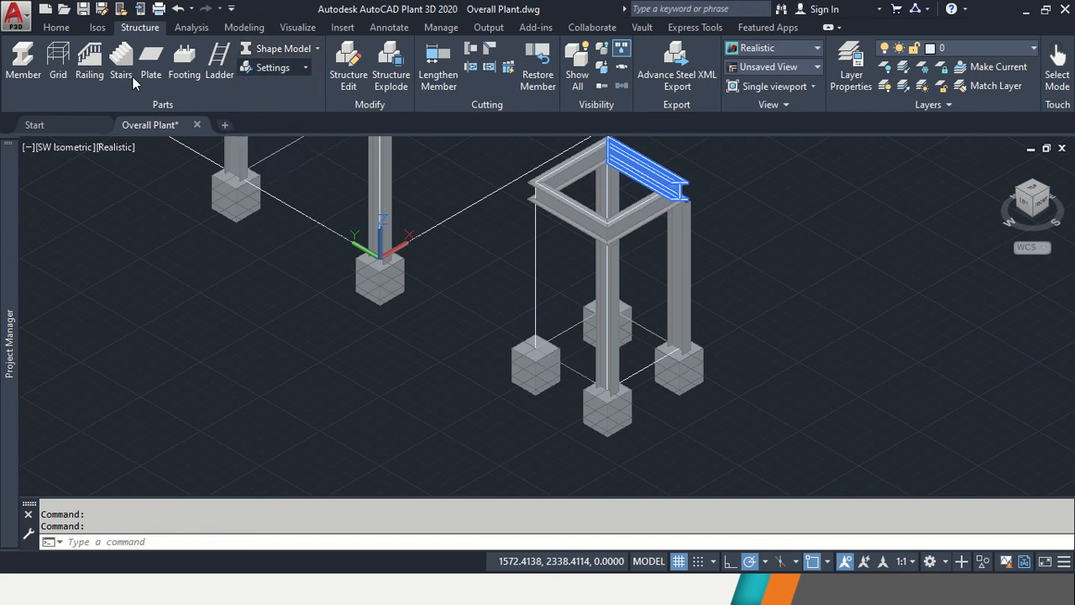
{"action": "left_click", "coordinate": [292, 69]}
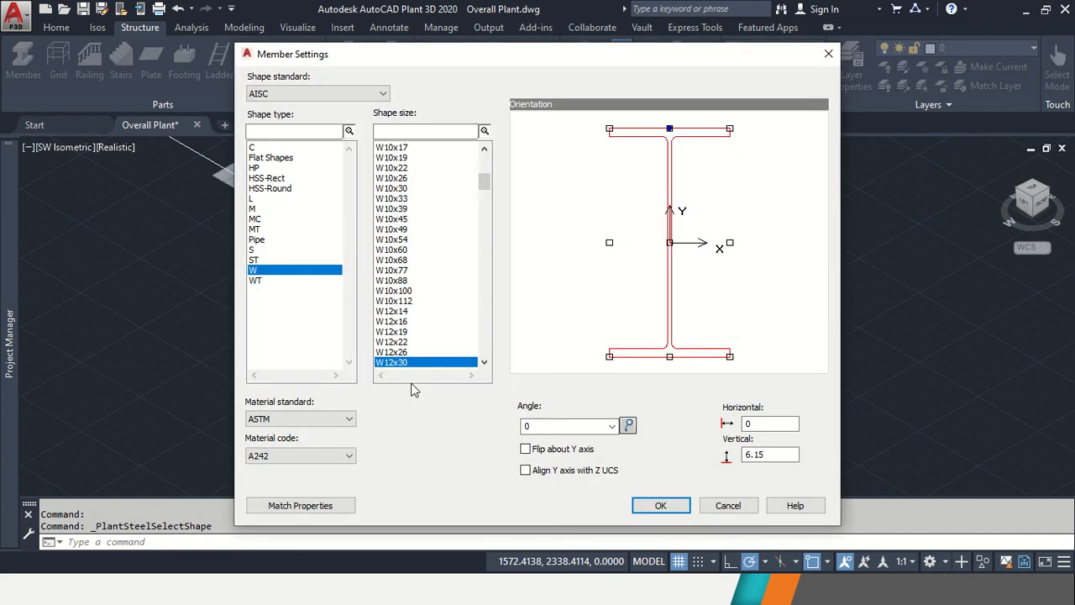
{"action": "left_click", "coordinate": [662, 505]}
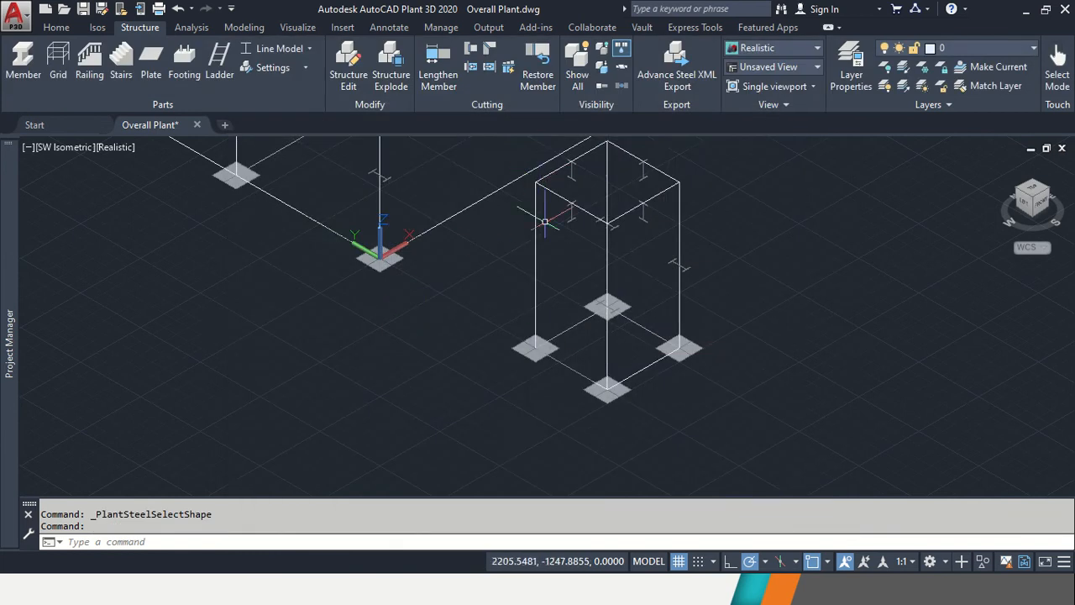
Add the missing column at the small grid's corner at X 0, Y -3250, from its footing up to the top level.
{"action": "left_click", "coordinate": [23, 63]}
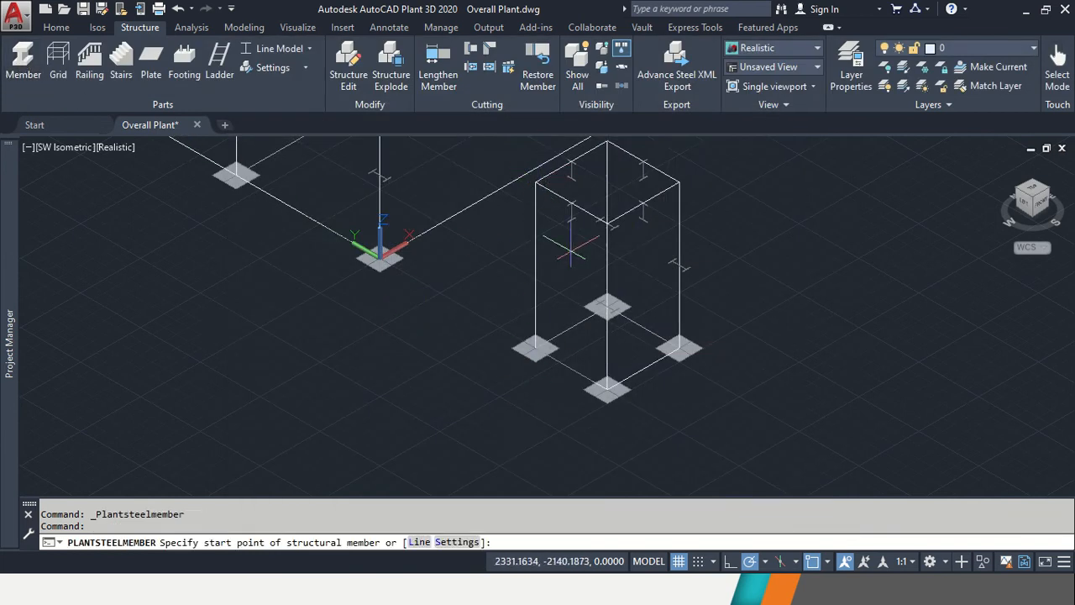
{"action": "scroll", "coordinate": [571, 249], "scroll_direction": "up", "scroll_amount": 2}
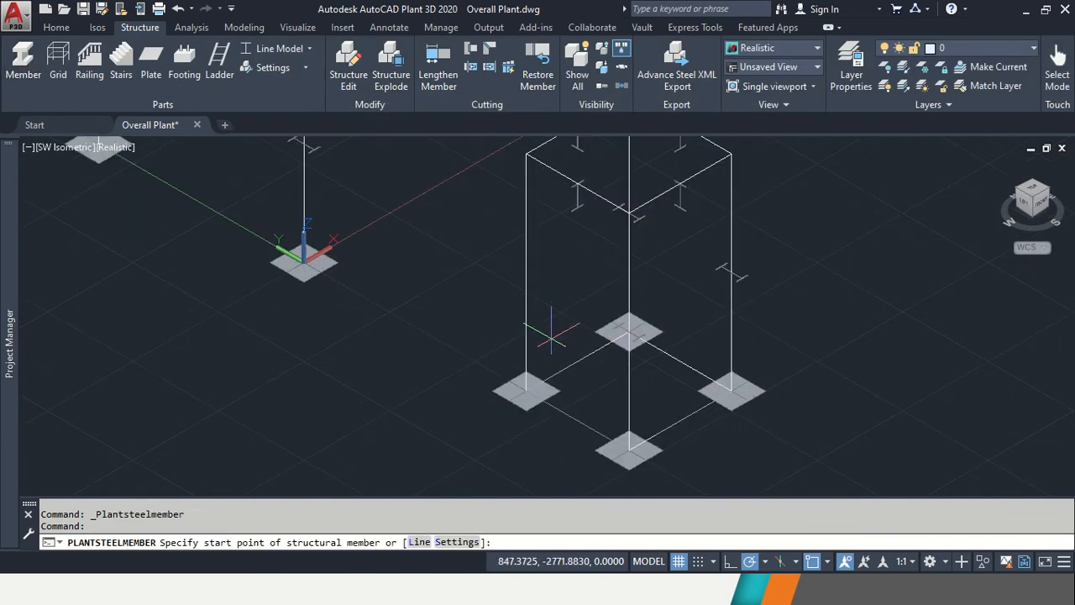
{"action": "left_click", "coordinate": [526, 390]}
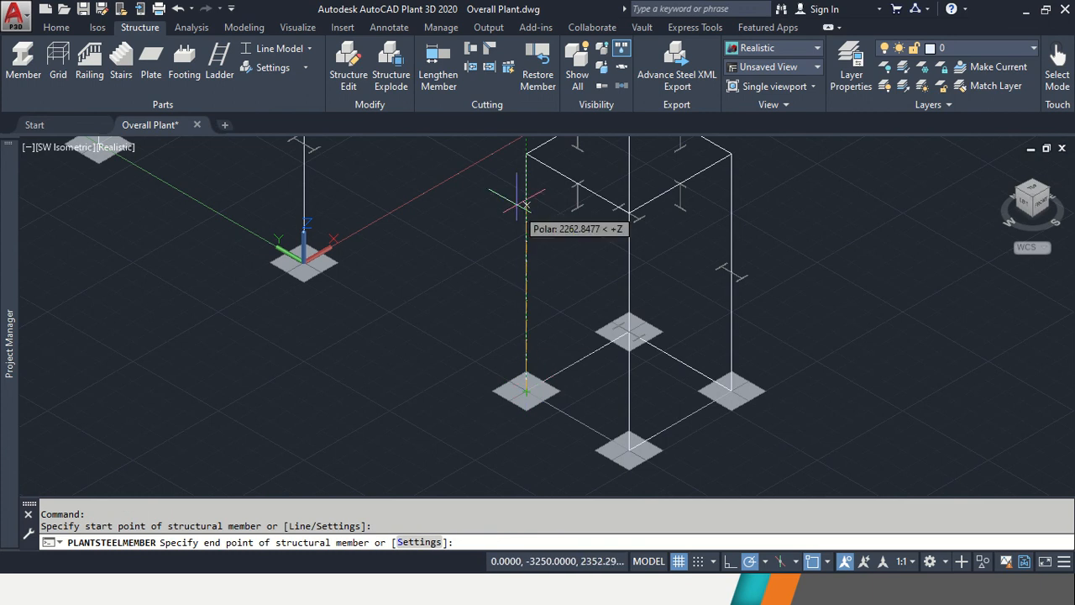
{"action": "left_click", "coordinate": [525, 156]}
{"action": "key", "text": "Escape"}
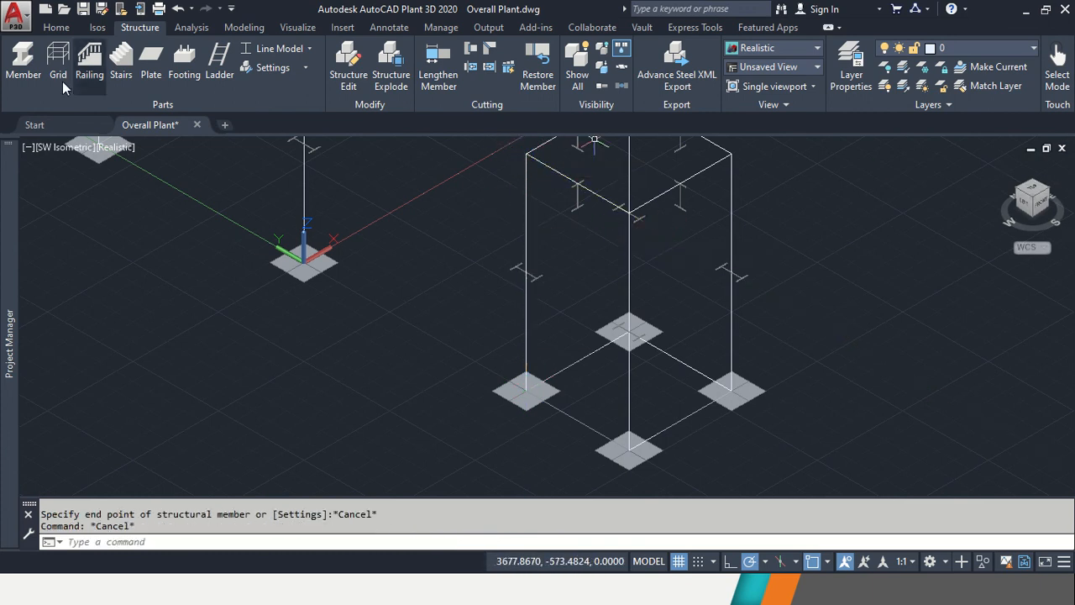
Display the members as Shape Model and cut the small grid's new column back to the underside of the adjoining top beam.
{"action": "left_click", "coordinate": [288, 48]}
{"action": "left_click", "coordinate": [286, 169]}
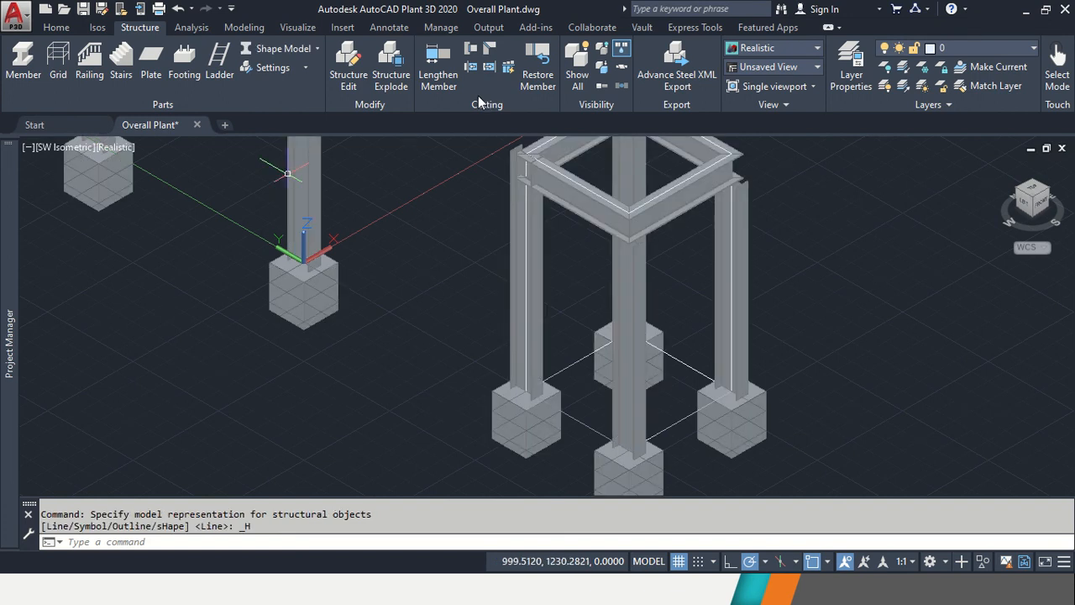
{"action": "scroll", "coordinate": [513, 186], "scroll_direction": "up", "scroll_amount": 5}
{"action": "middle_click_drag", "start_coordinate": [514, 187], "coordinate": [550, 312]}
{"action": "left_click", "coordinate": [469, 51]}
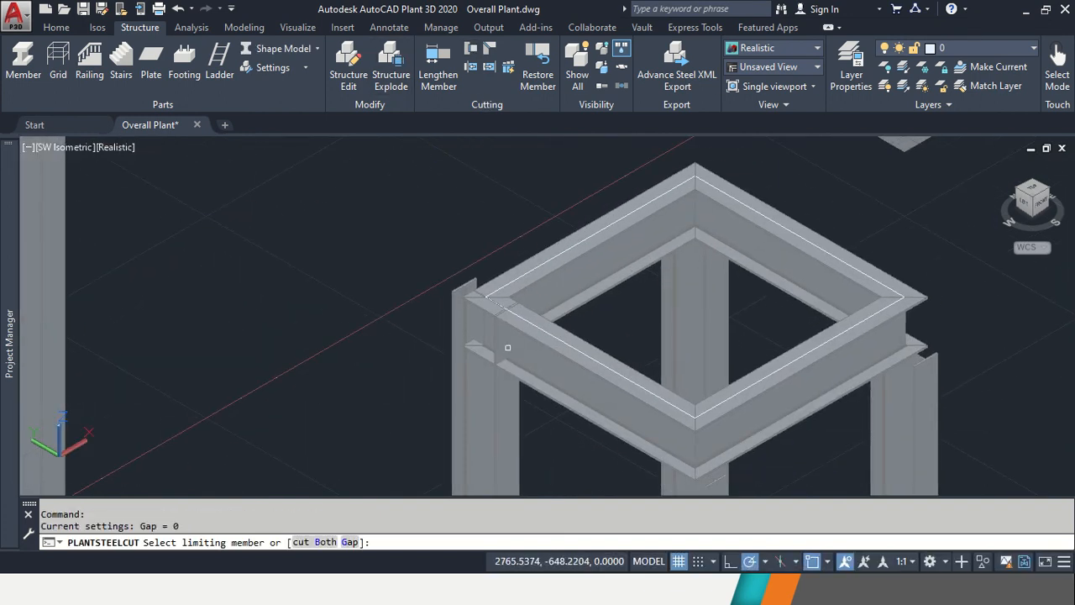
{"action": "left_click", "coordinate": [537, 344]}
{"action": "left_click", "coordinate": [469, 287]}
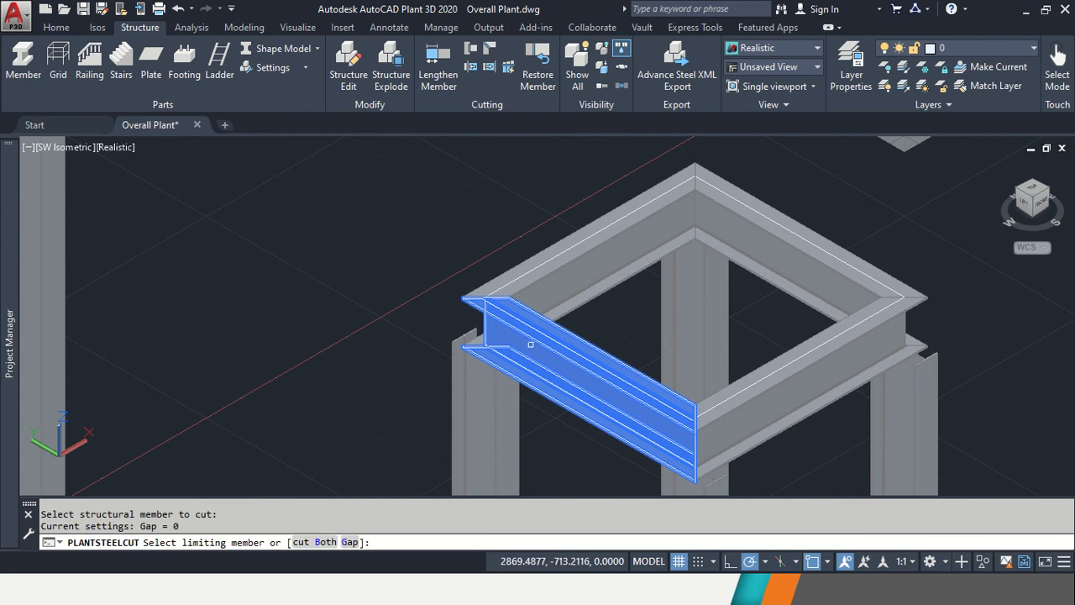
{"action": "key", "text": "Escape"}
Miter the top beams at the main grid's two corners on the end farthest from the origin along X.
{"action": "scroll", "coordinate": [653, 247], "scroll_direction": "down", "scroll_amount": 4}
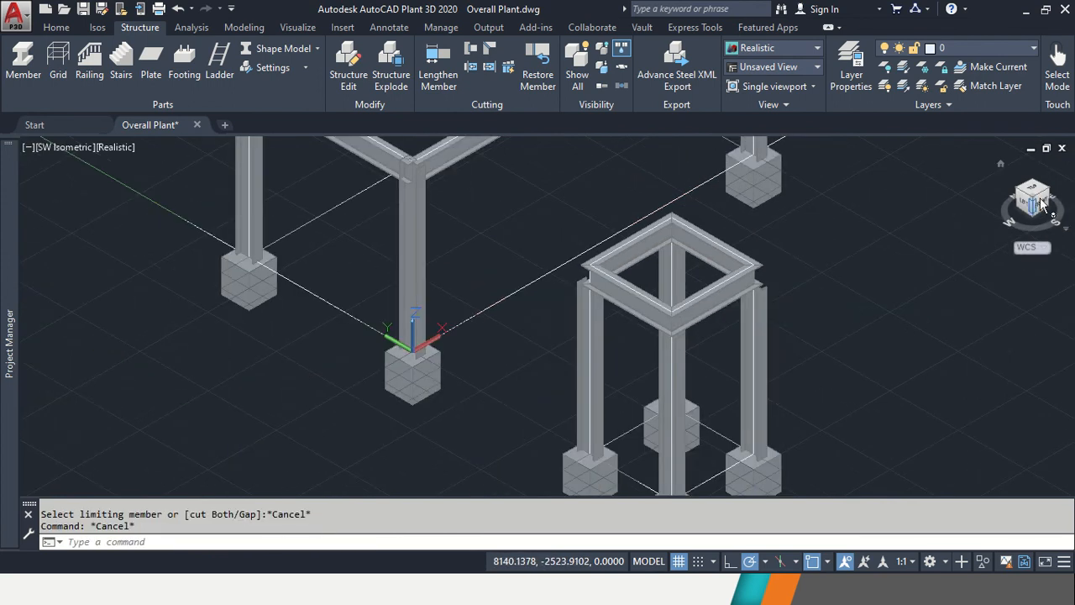
{"action": "left_click", "coordinate": [1054, 194]}
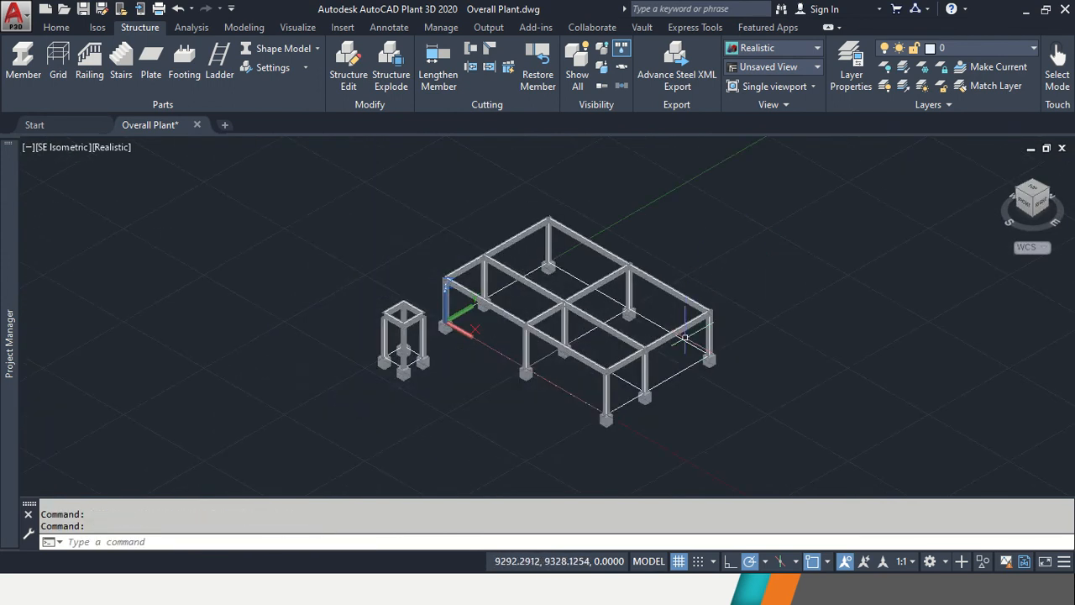
{"action": "scroll", "coordinate": [684, 359], "scroll_direction": "up", "scroll_amount": 5}
{"action": "scroll", "coordinate": [512, 387], "scroll_direction": "up", "scroll_amount": 3}
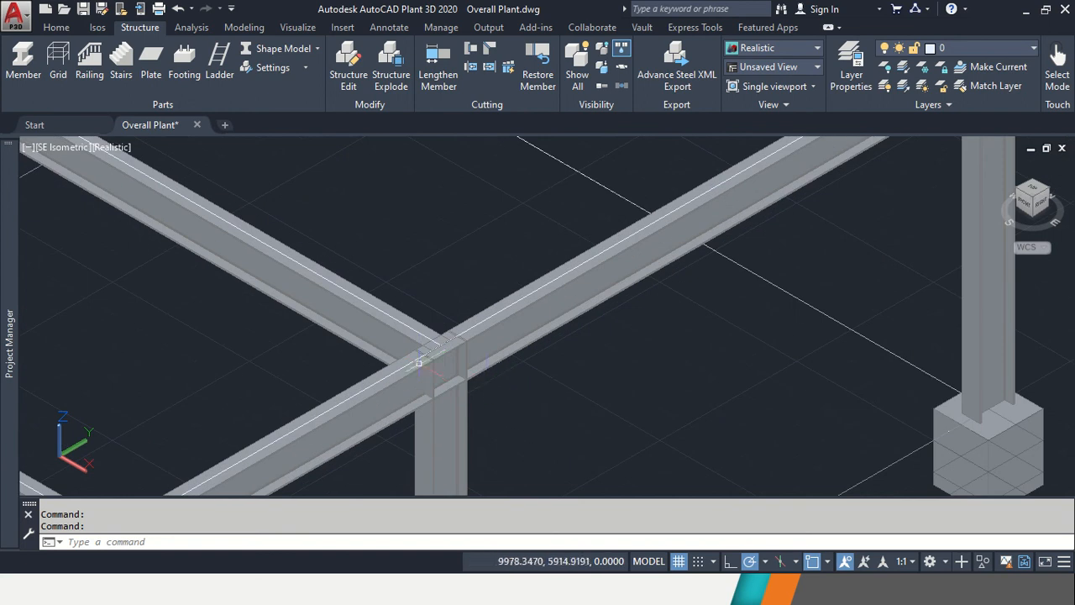
{"action": "left_click", "coordinate": [498, 43]}
{"action": "middle_click_drag", "start_coordinate": [799, 243], "coordinate": [502, 446]}
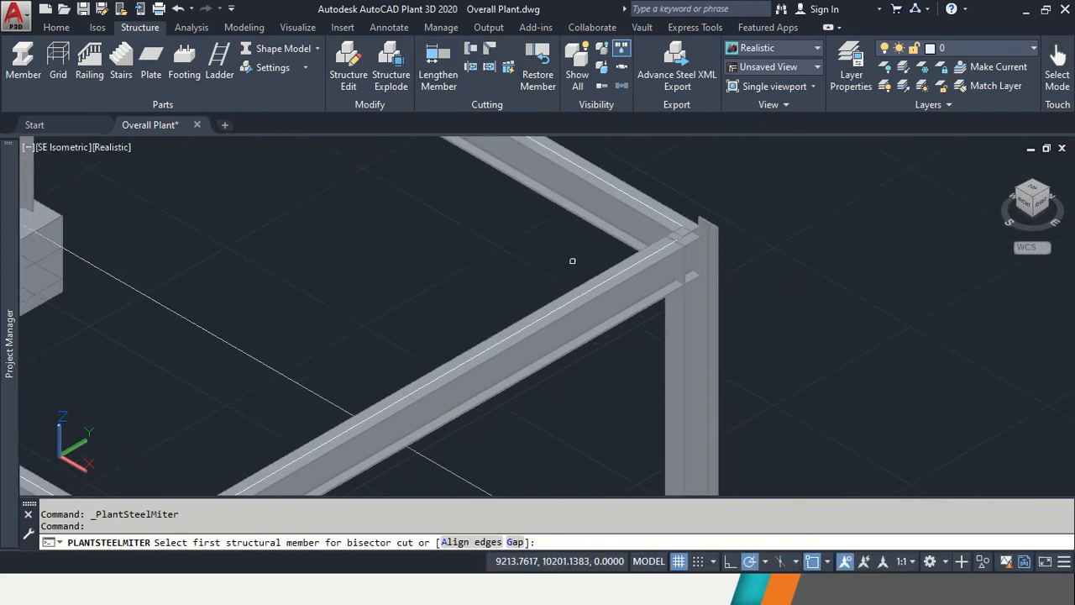
{"action": "left_click", "coordinate": [622, 192]}
{"action": "scroll", "coordinate": [624, 291], "scroll_direction": "down", "scroll_amount": 5}
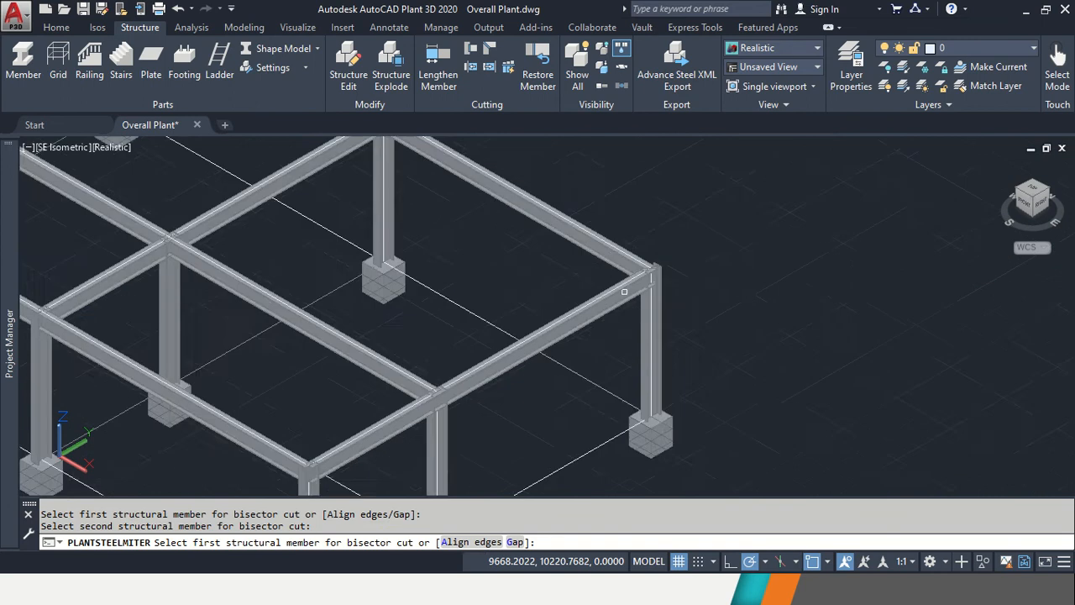
{"action": "left_click", "coordinate": [459, 391]}
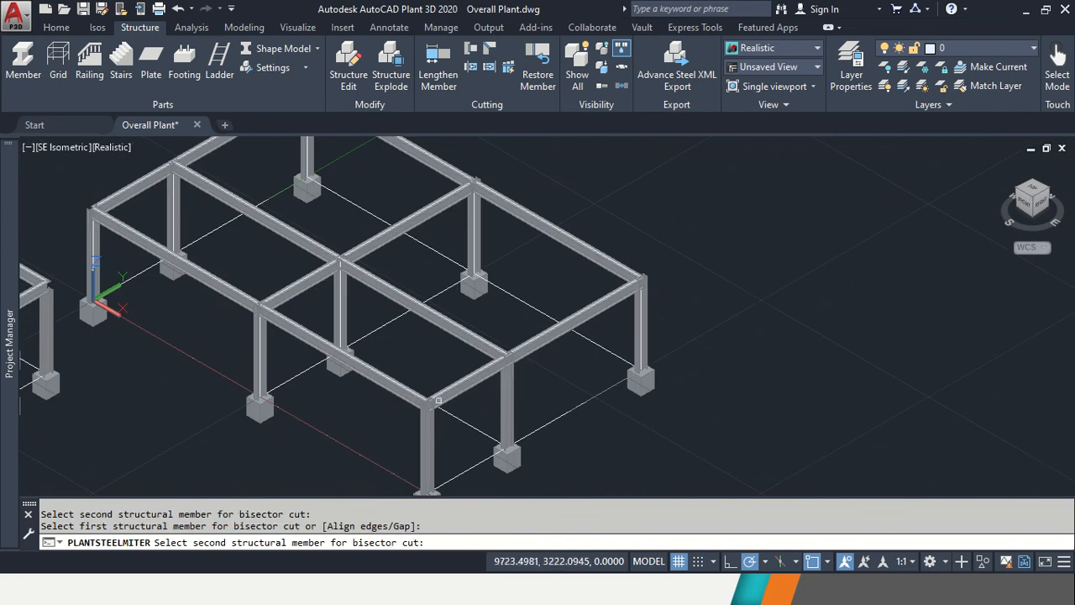
{"action": "left_click", "coordinate": [391, 385]}
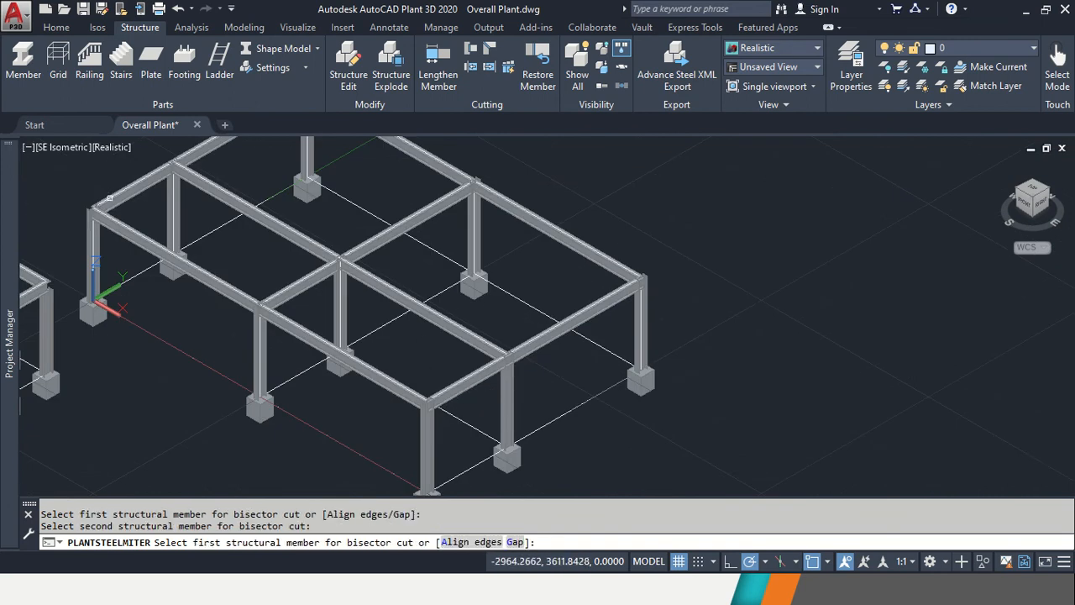
Miter the top beams at the main grid's two remaining corners, on the X 0 end.
{"action": "left_click", "coordinate": [109, 198]}
{"action": "left_click", "coordinate": [104, 213]}
{"action": "middle_click_drag", "start_coordinate": [198, 191], "coordinate": [163, 346]}
{"action": "left_click", "coordinate": [258, 253]}
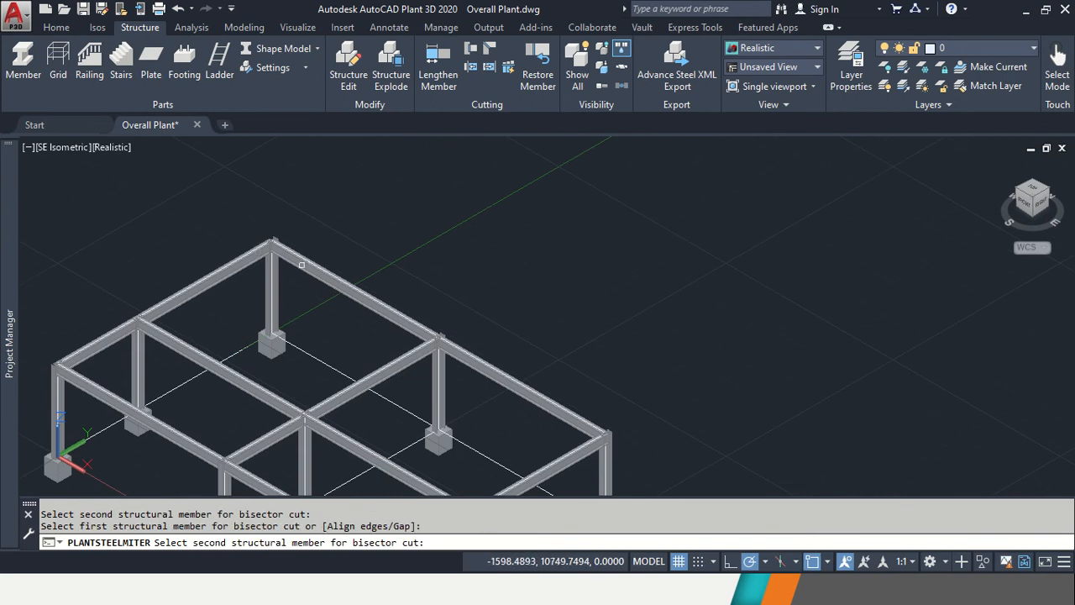
{"action": "left_click", "coordinate": [301, 264]}
{"action": "middle_click_drag", "start_coordinate": [357, 418], "coordinate": [382, 329]}
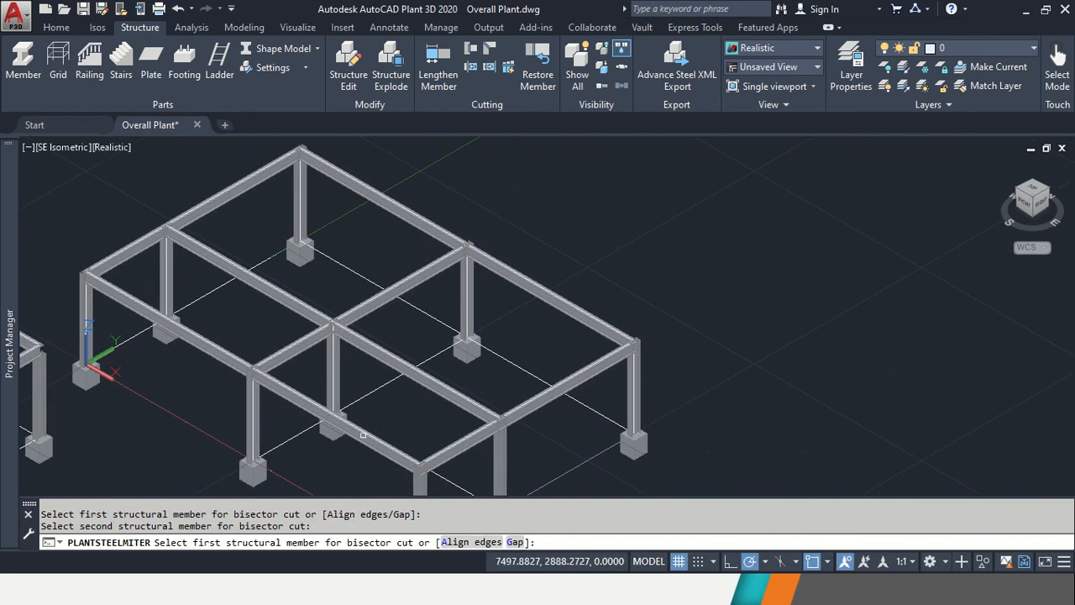
Try cutting the main grid's end beam with the middle lengthwise beam as limiting member, and undo the cut.
{"action": "left_click", "coordinate": [470, 54]}
{"action": "scroll", "coordinate": [520, 439], "scroll_direction": "up", "scroll_amount": 5}
{"action": "left_click", "coordinate": [475, 418]}
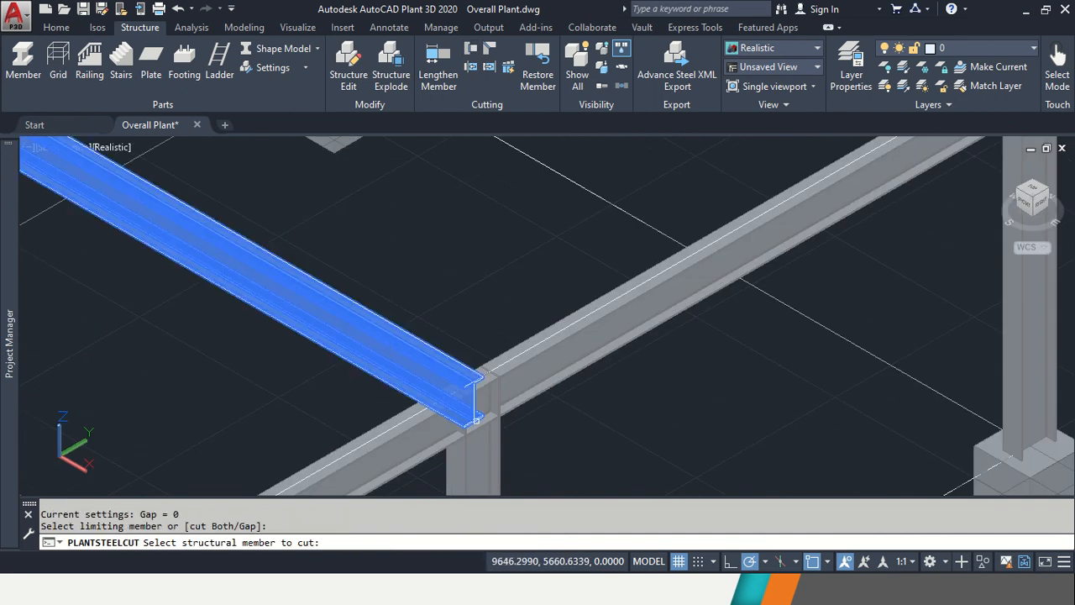
{"action": "left_click", "coordinate": [540, 378]}
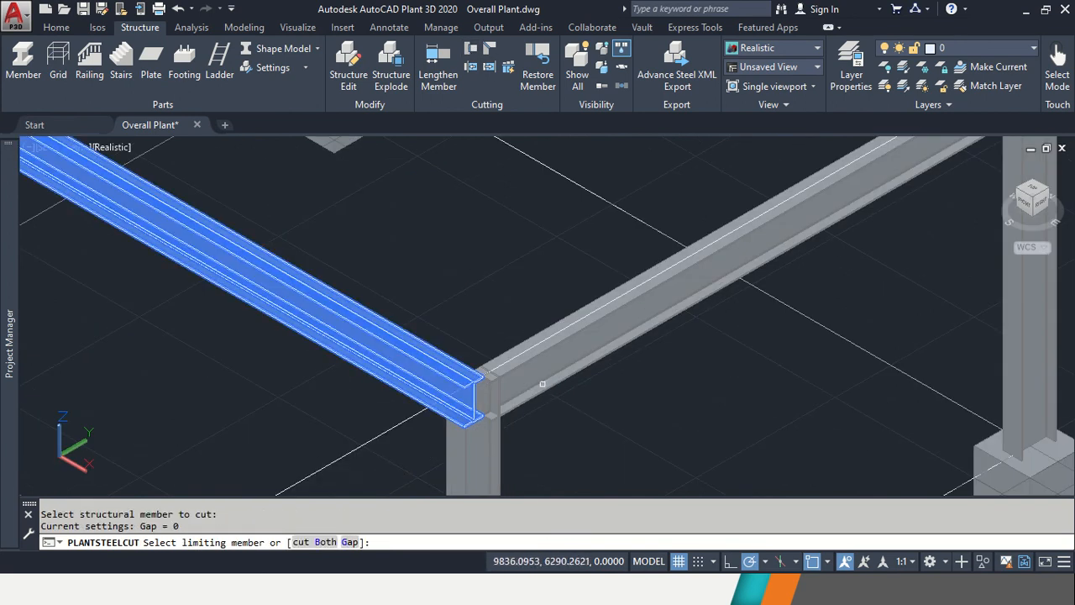
{"action": "key", "text": "Return"}
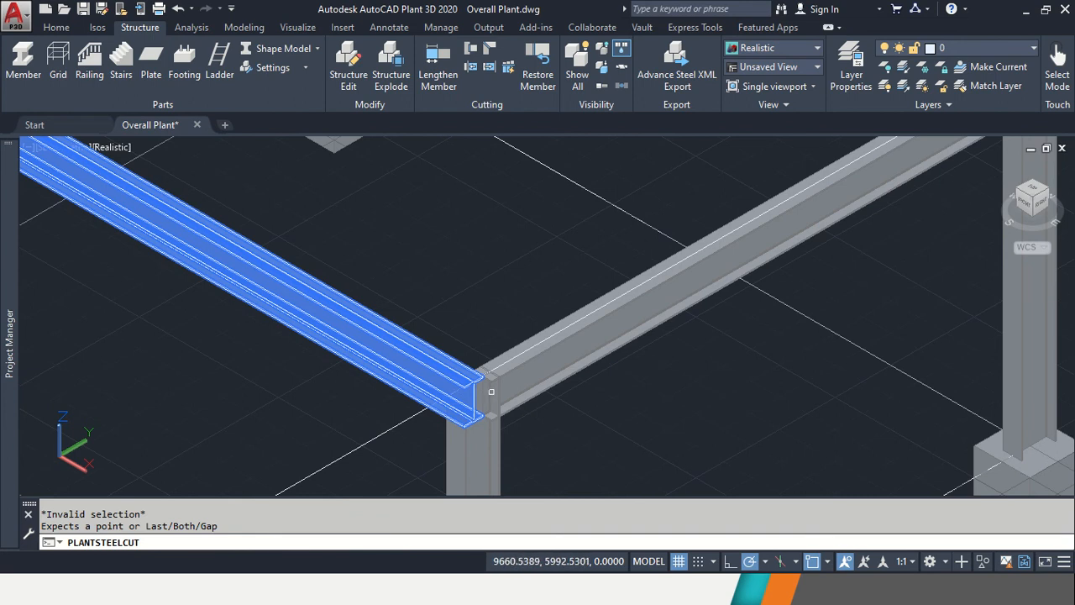
{"action": "key", "text": "Escape"}
{"action": "key", "text": "Escape"}
{"action": "key", "text": "ctrl+z"}
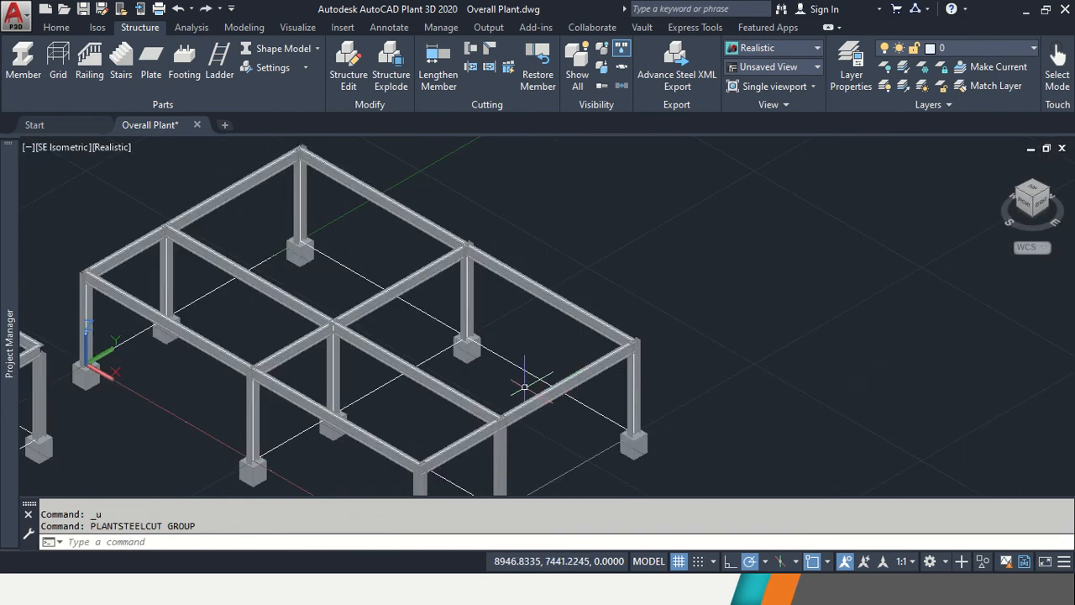
Try a miter between the middle lengthwise beam and the main grid's end beam, and undo it.
{"action": "mouse_move", "coordinate": [523, 383]}
{"action": "middle_mouse_down"}
{"action": "mouse_move", "coordinate": [571, 290]}
{"action": "mouse_move", "coordinate": [527, 363]}
{"action": "middle_mouse_up"}
{"action": "scroll", "coordinate": [575, 308], "scroll_direction": "up", "scroll_amount": 5}
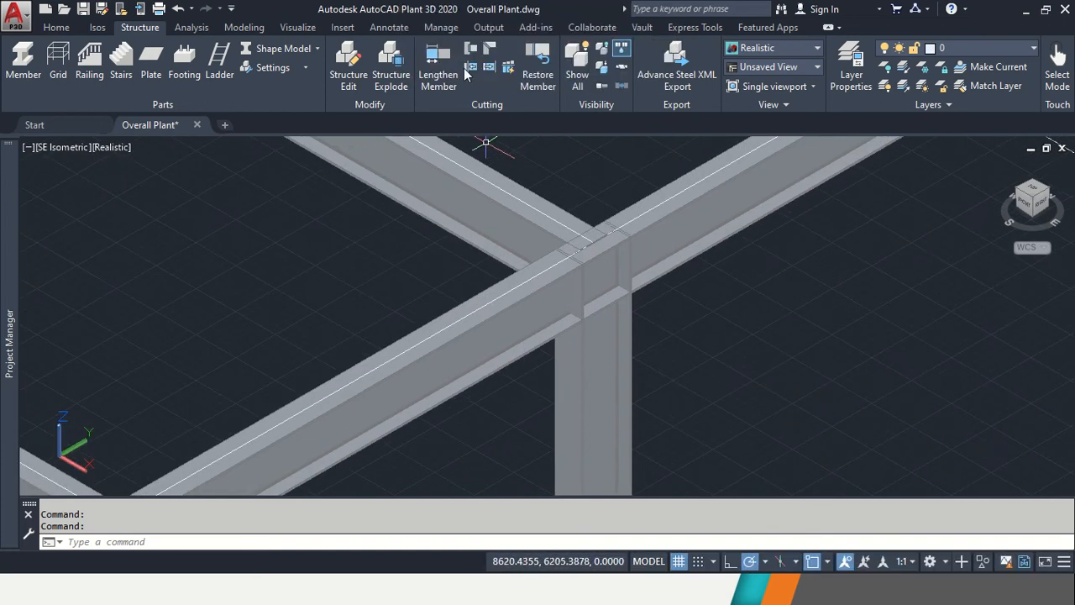
{"action": "left_click", "coordinate": [489, 48]}
{"action": "left_click", "coordinate": [495, 244]}
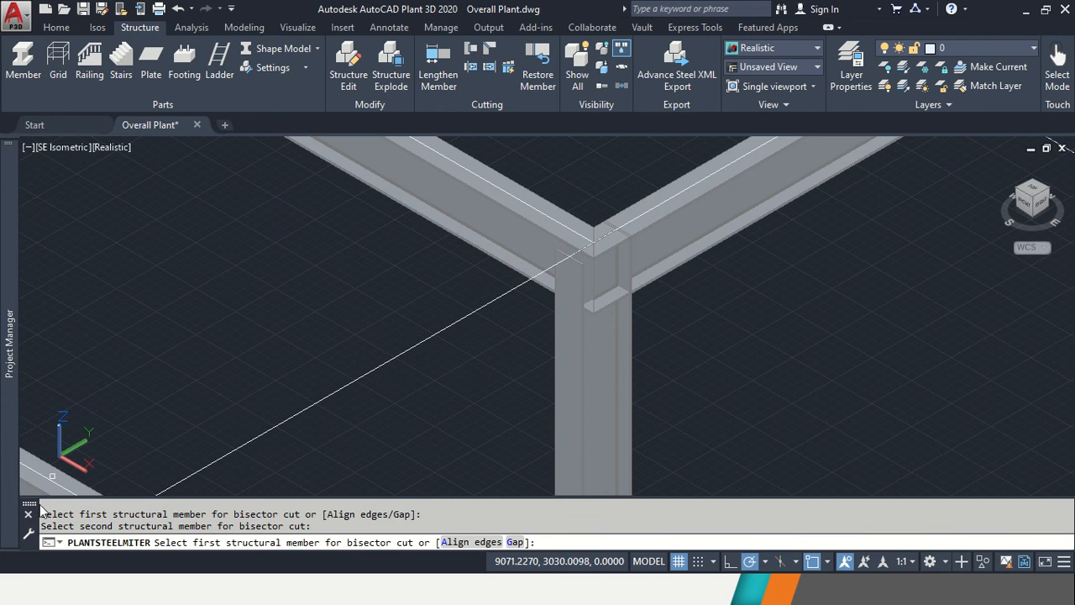
{"action": "mouse_move", "coordinate": [10, 487]}
{"action": "key", "text": "Escape"}
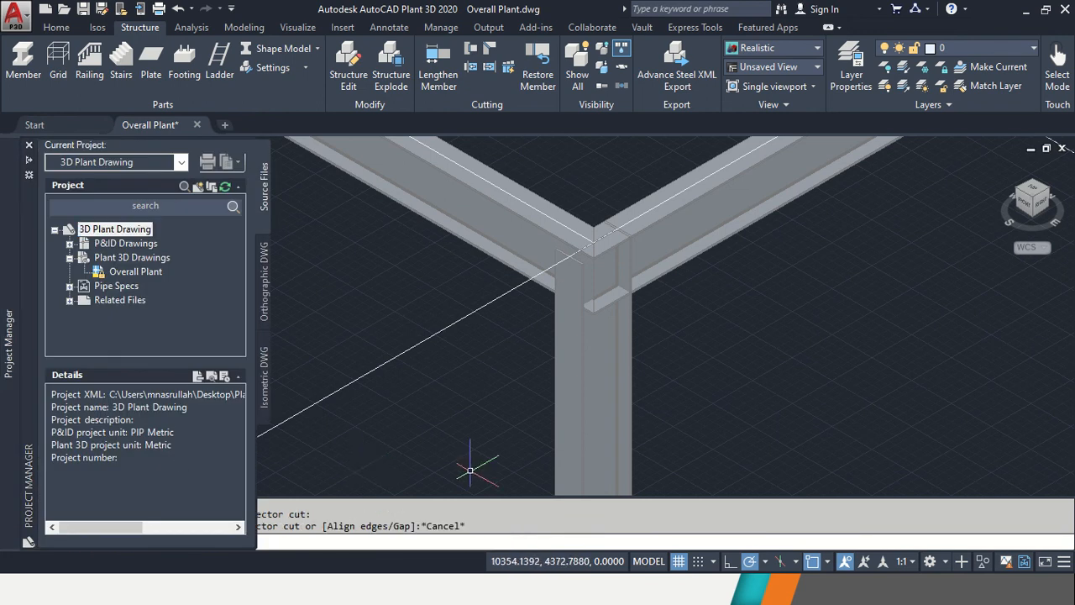
{"action": "key", "text": "ctrl+z"}
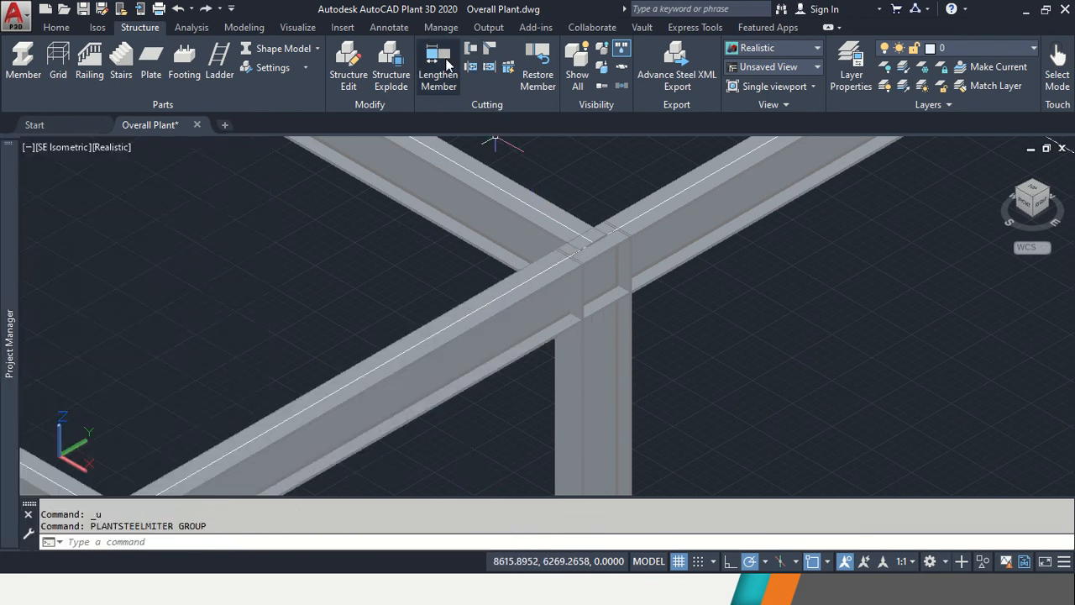
Cut the three columns under the main structure's far-X end beam, using that beam as the limiting member.
{"action": "left_click", "coordinate": [470, 48]}
{"action": "left_click", "coordinate": [692, 221]}
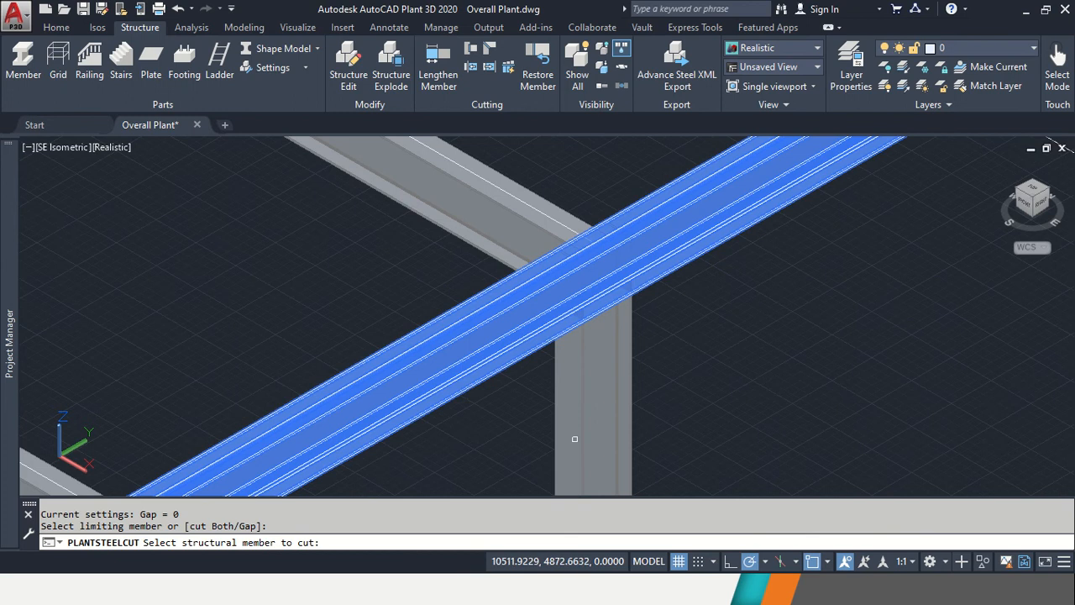
{"action": "scroll", "coordinate": [585, 412], "scroll_direction": "down", "scroll_amount": 5}
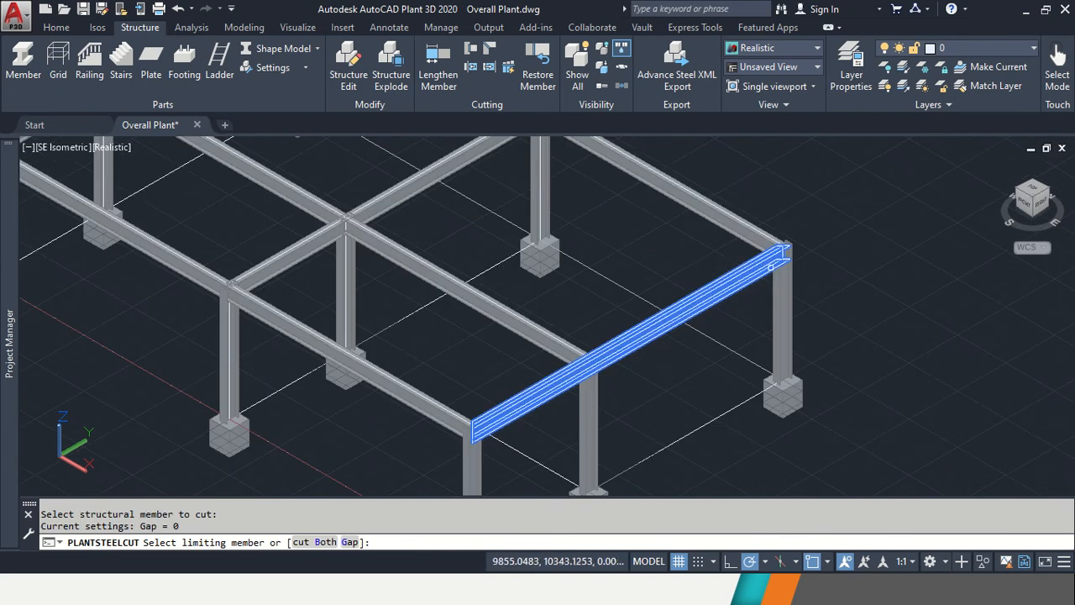
{"action": "left_click", "coordinate": [770, 266]}
{"action": "left_click", "coordinate": [779, 283]}
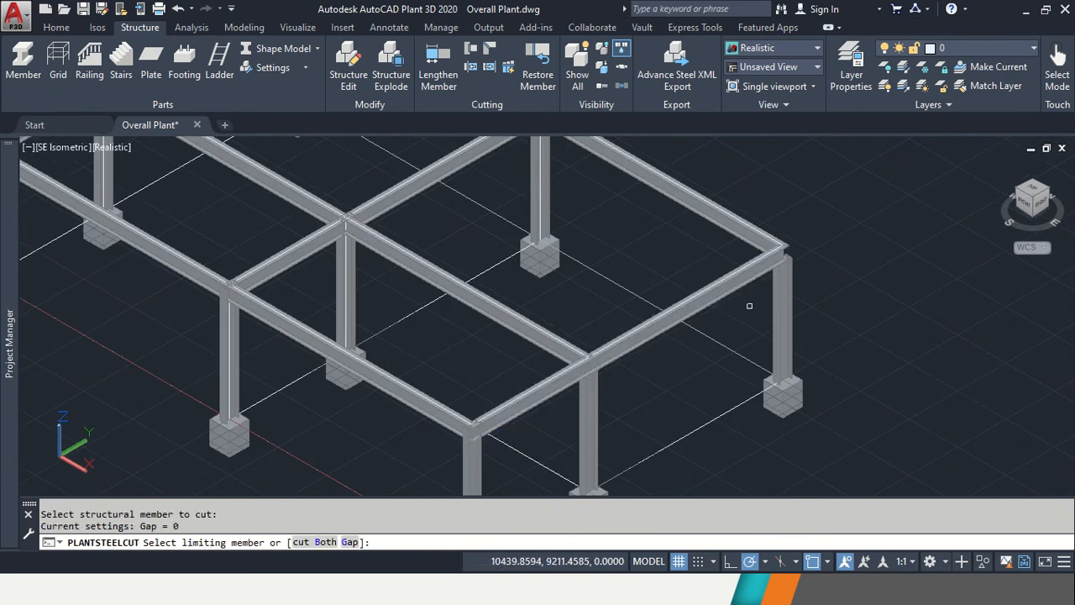
{"action": "left_click", "coordinate": [499, 420]}
{"action": "left_click", "coordinate": [476, 461]}
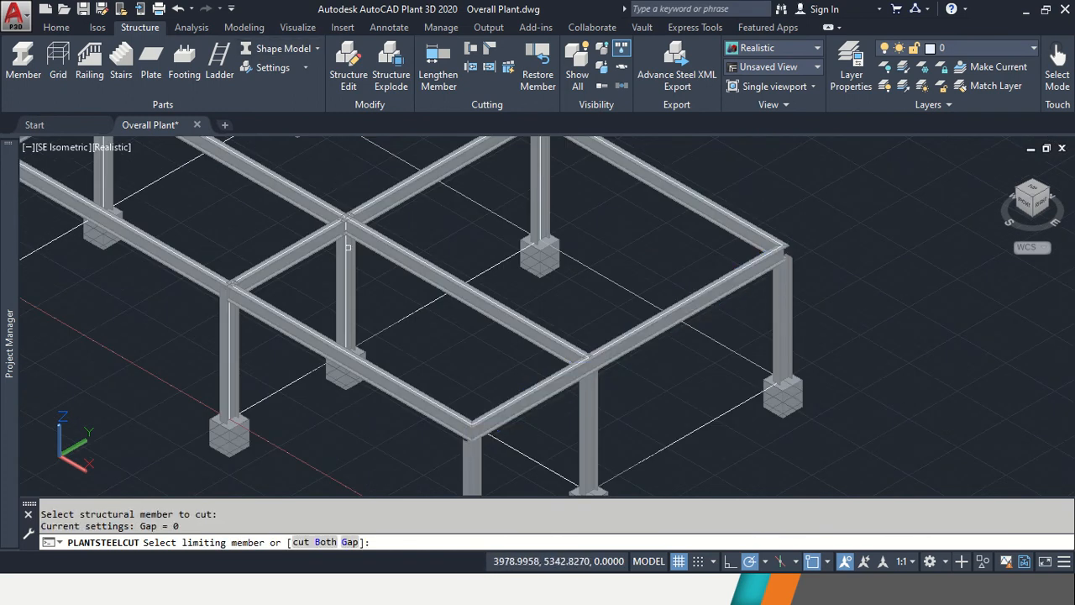
Cut the central column against the middle lengthwise beam, and the Y 0 side's intermediate column against the middle cross beam.
{"action": "left_click", "coordinate": [365, 229]}
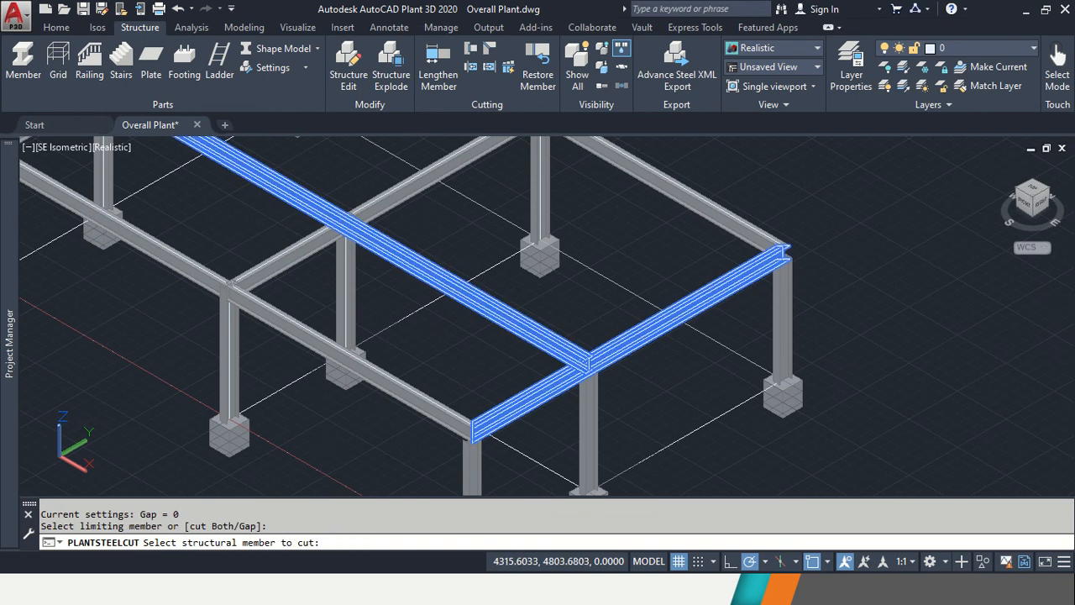
{"action": "left_click", "coordinate": [342, 267]}
{"action": "left_click", "coordinate": [267, 268]}
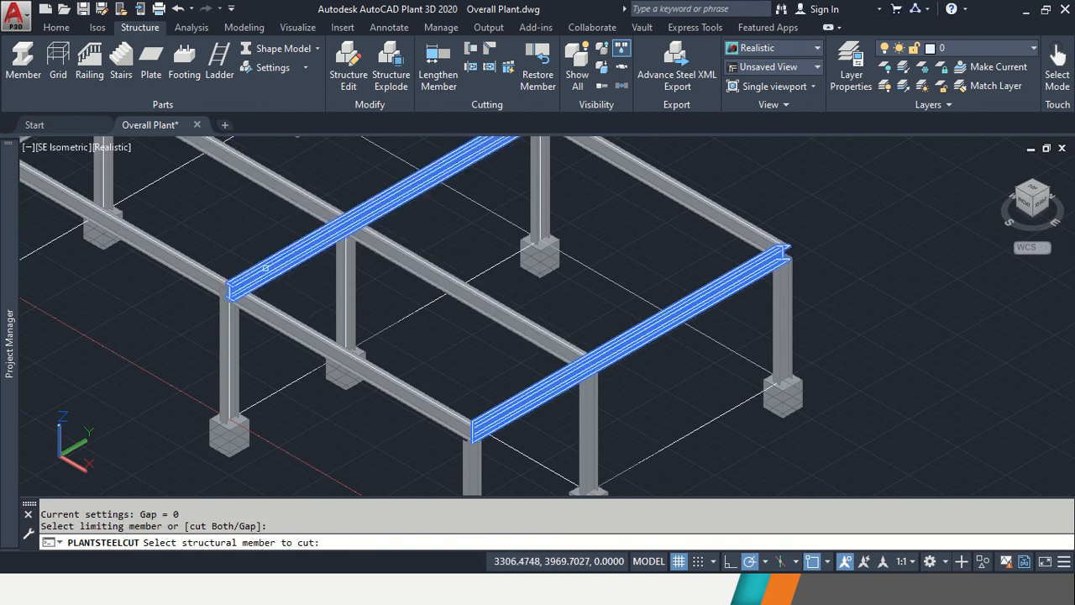
{"action": "left_click", "coordinate": [224, 336]}
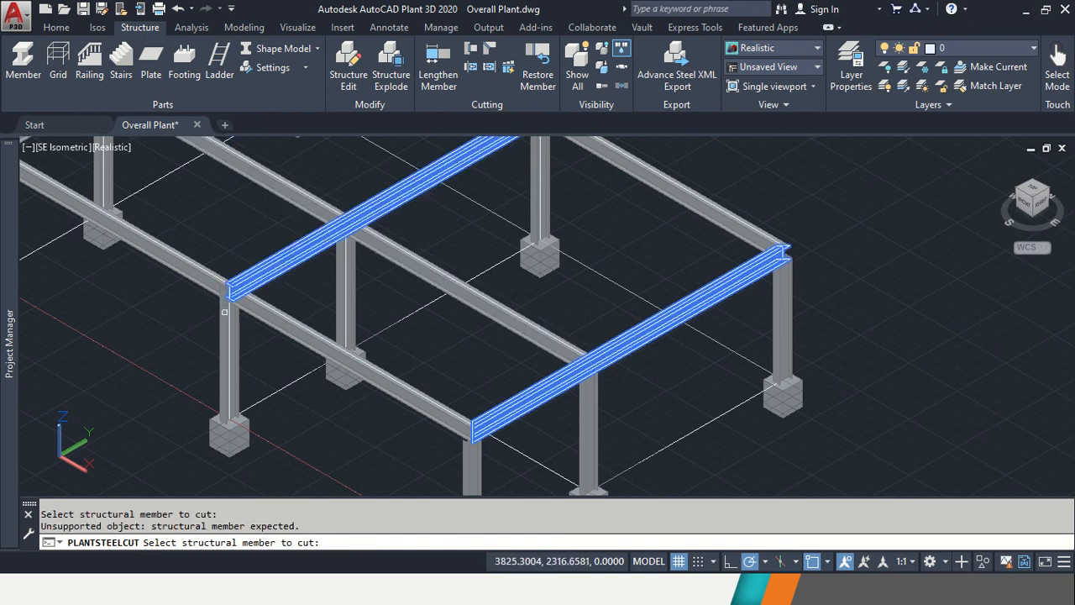
{"action": "left_click", "coordinate": [224, 312]}
Cut the middle column on the main structure's X 0 end against the beams that meet above it.
{"action": "middle_click_drag", "start_coordinate": [168, 303], "coordinate": [426, 411]}
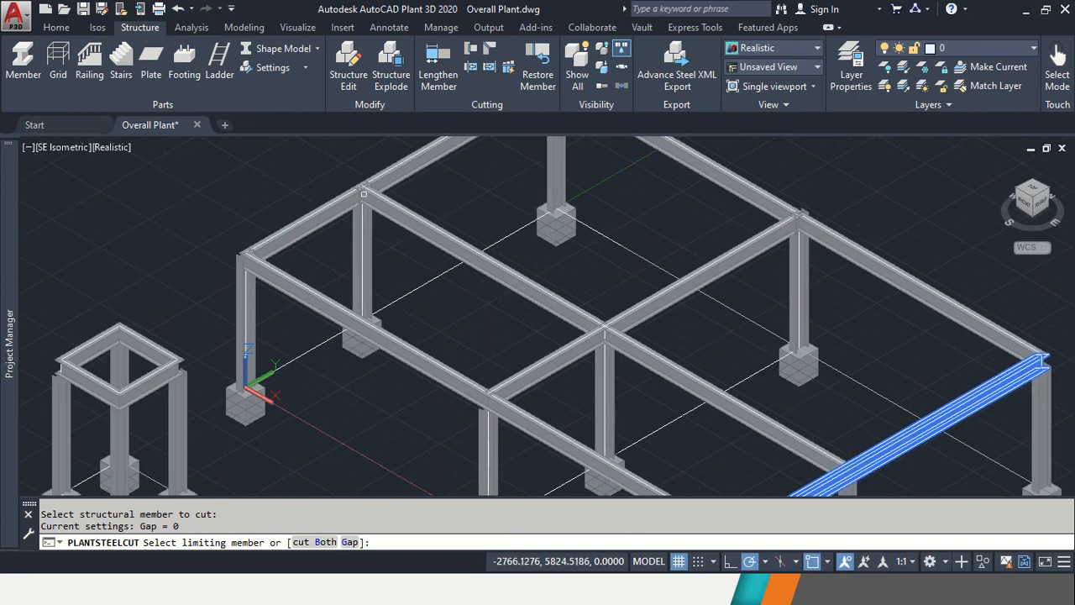
{"action": "left_click", "coordinate": [392, 213]}
{"action": "left_click", "coordinate": [360, 233]}
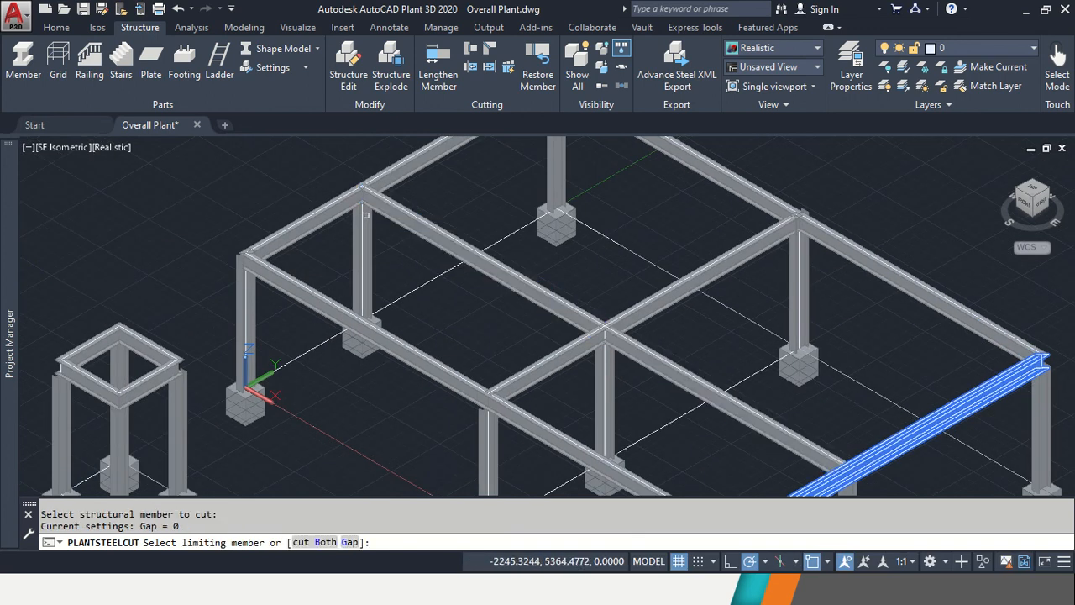
{"action": "scroll", "coordinate": [366, 215], "scroll_direction": "up", "scroll_amount": 3}
{"action": "left_click", "coordinate": [437, 200]}
{"action": "left_click", "coordinate": [408, 250]}
{"action": "scroll", "coordinate": [408, 249], "scroll_direction": "down", "scroll_amount": 2}
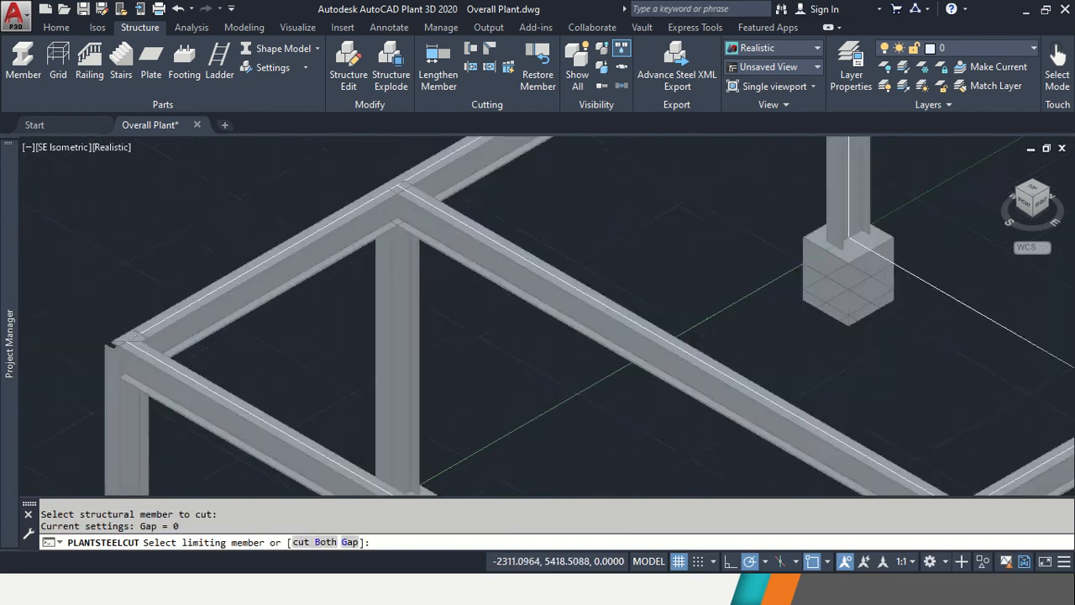
Cut the two corner columns on the X 0 end, using the end beam as the limiting member.
{"action": "scroll", "coordinate": [287, 283], "scroll_direction": "down", "scroll_amount": 2}
{"action": "left_click", "coordinate": [269, 290]}
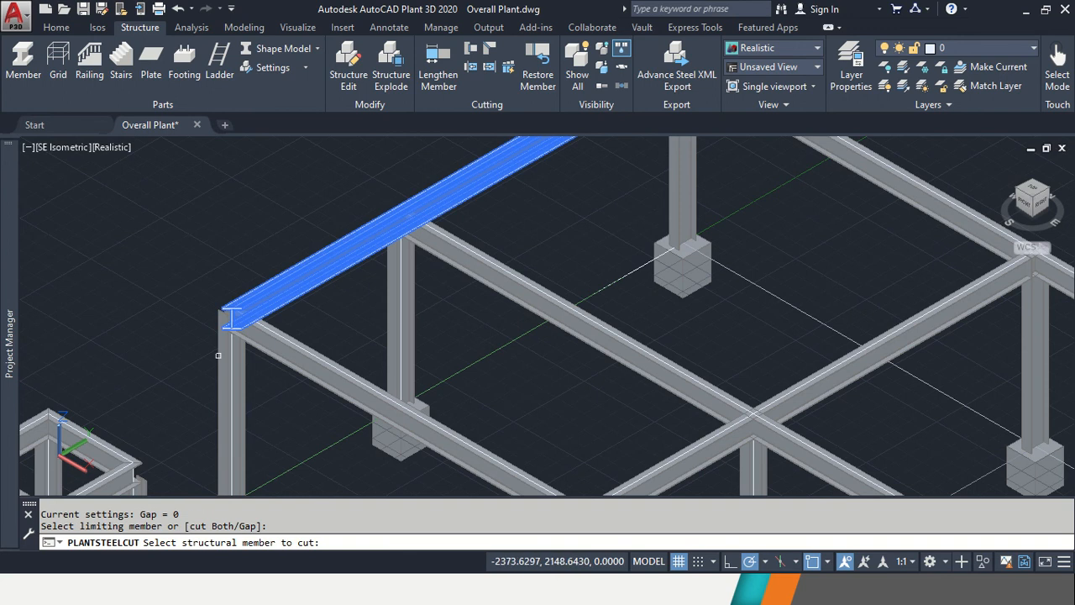
{"action": "left_click", "coordinate": [219, 355]}
{"action": "middle_click_drag", "start_coordinate": [477, 260], "coordinate": [410, 345]}
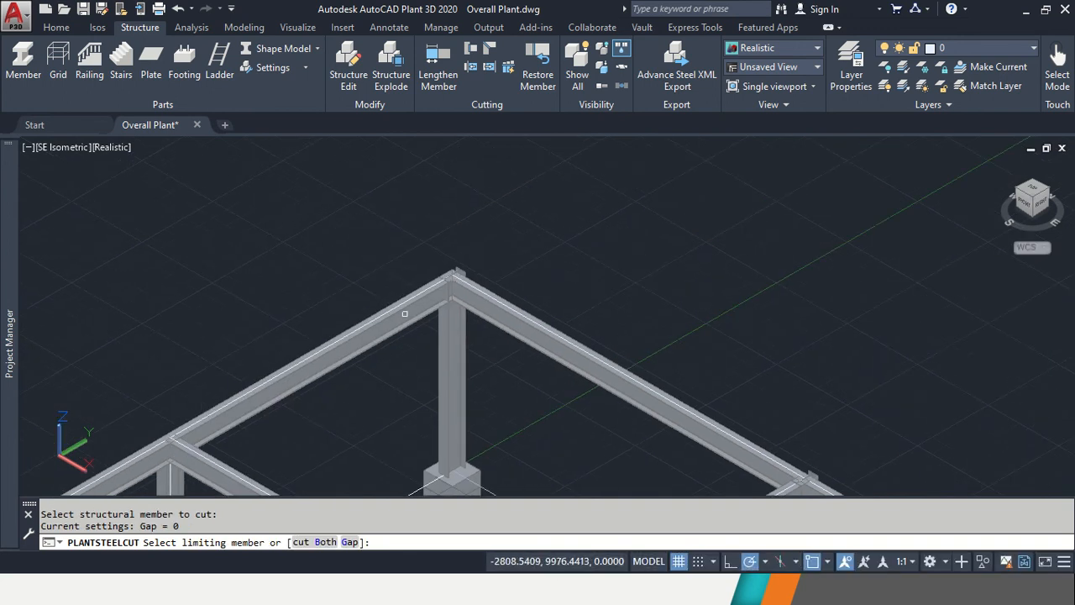
{"action": "left_click", "coordinate": [404, 314]}
{"action": "left_click", "coordinate": [449, 329]}
Cut the intermediate column on the main structure's far-Y side against the lengthwise beam above it, and end the cutting command.
{"action": "scroll", "coordinate": [453, 322], "scroll_direction": "down", "scroll_amount": 3}
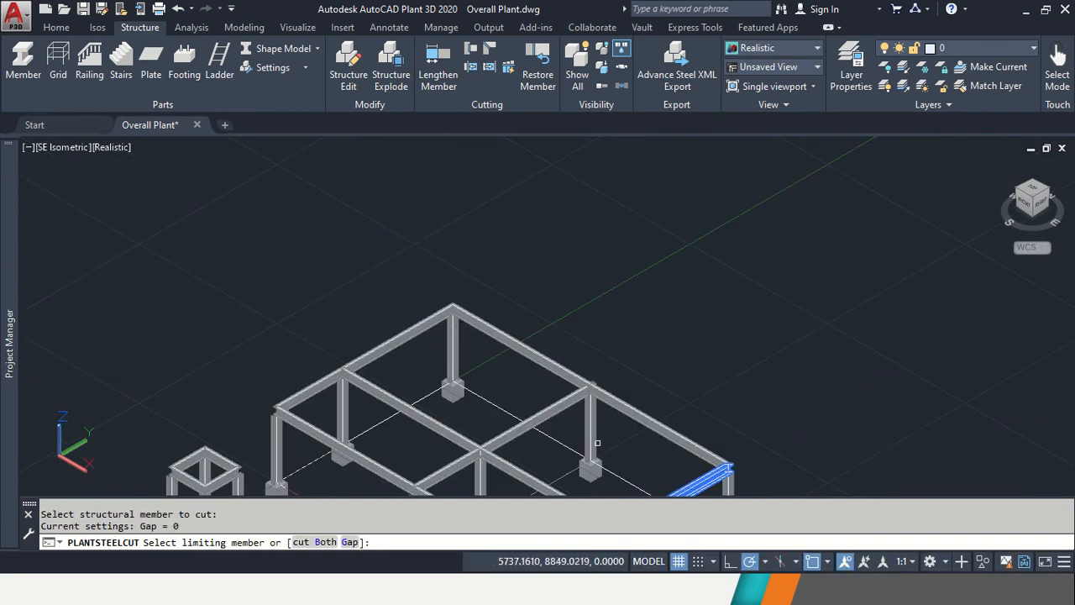
{"action": "scroll", "coordinate": [596, 419], "scroll_direction": "down", "scroll_amount": 1}
{"action": "scroll", "coordinate": [605, 321], "scroll_direction": "up", "scroll_amount": 4}
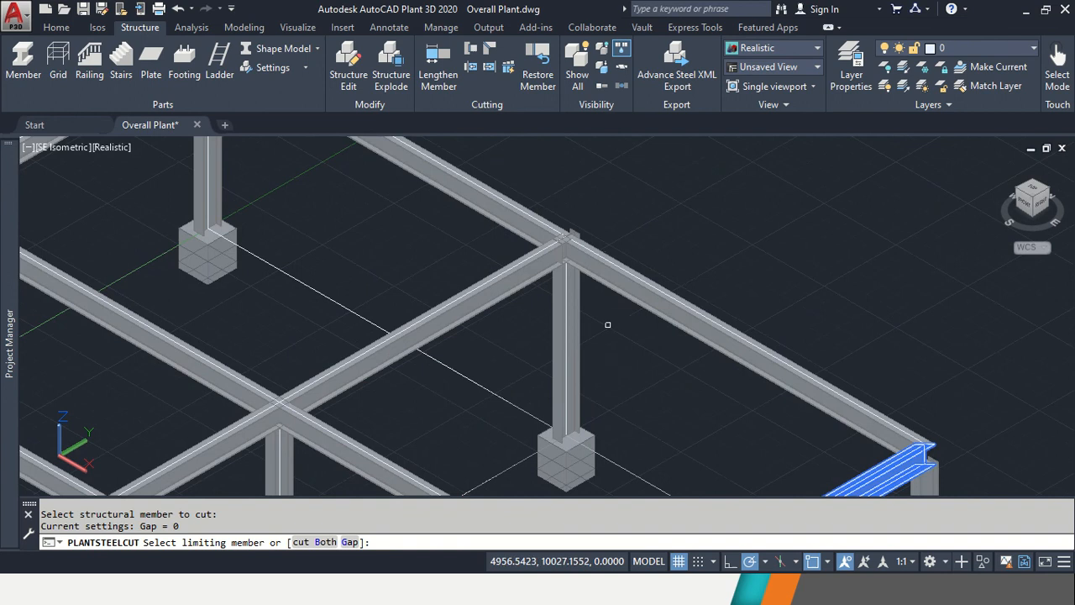
{"action": "left_click", "coordinate": [591, 257]}
{"action": "left_click", "coordinate": [571, 309]}
{"action": "scroll", "coordinate": [571, 309], "scroll_direction": "down", "scroll_amount": 3}
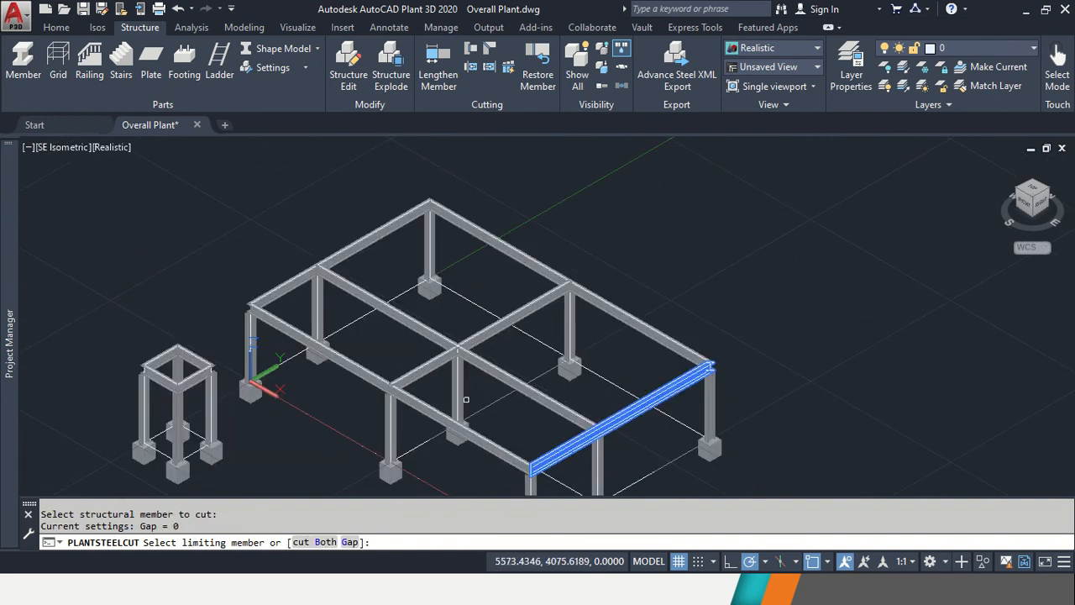
{"action": "key", "text": "Escape"}
{"action": "key", "text": "Escape"}
{"action": "key", "text": "Escape"}
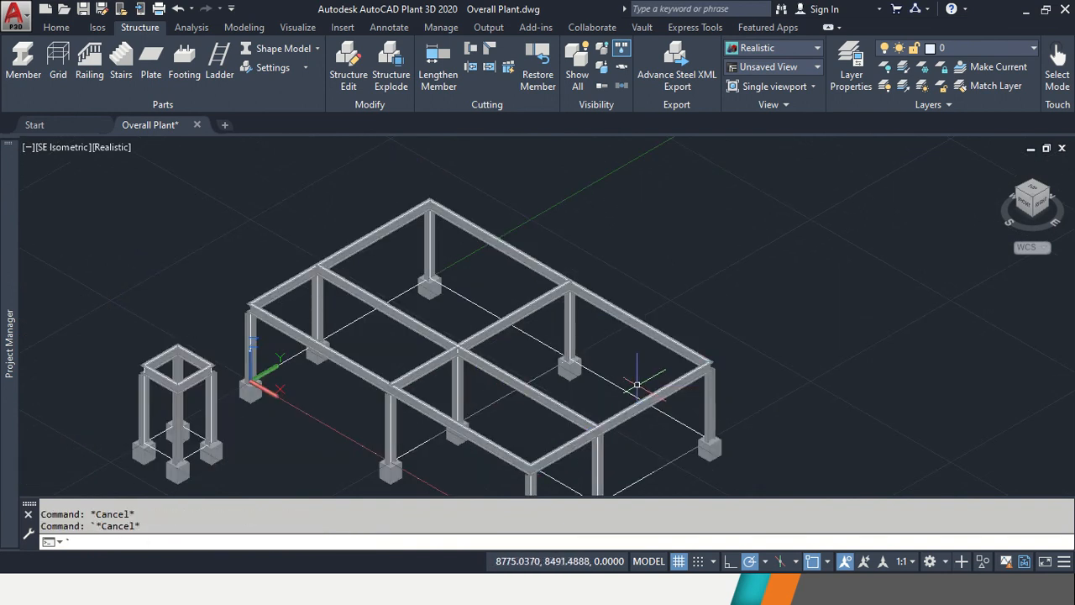
Examine the beam and column joints across the main structure.
{"action": "scroll", "coordinate": [636, 385], "scroll_direction": "down", "scroll_amount": 4}
{"action": "scroll", "coordinate": [609, 384], "scroll_direction": "up", "scroll_amount": 6}
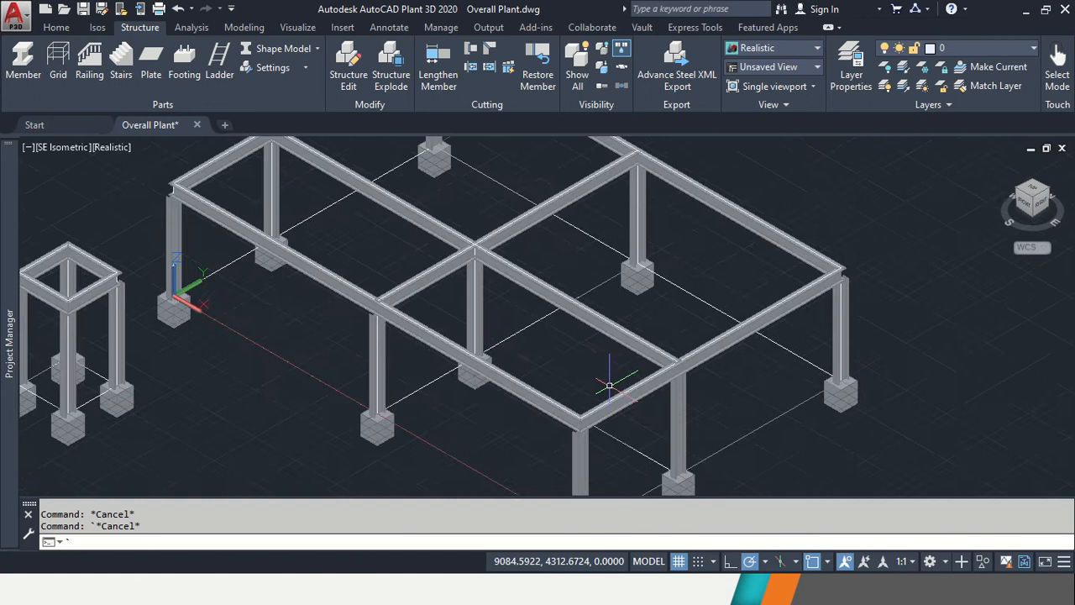
{"action": "scroll", "coordinate": [610, 384], "scroll_direction": "up", "scroll_amount": 1}
{"action": "scroll", "coordinate": [609, 385], "scroll_direction": "down", "scroll_amount": 4}
{"action": "scroll", "coordinate": [610, 386], "scroll_direction": "up", "scroll_amount": 2}
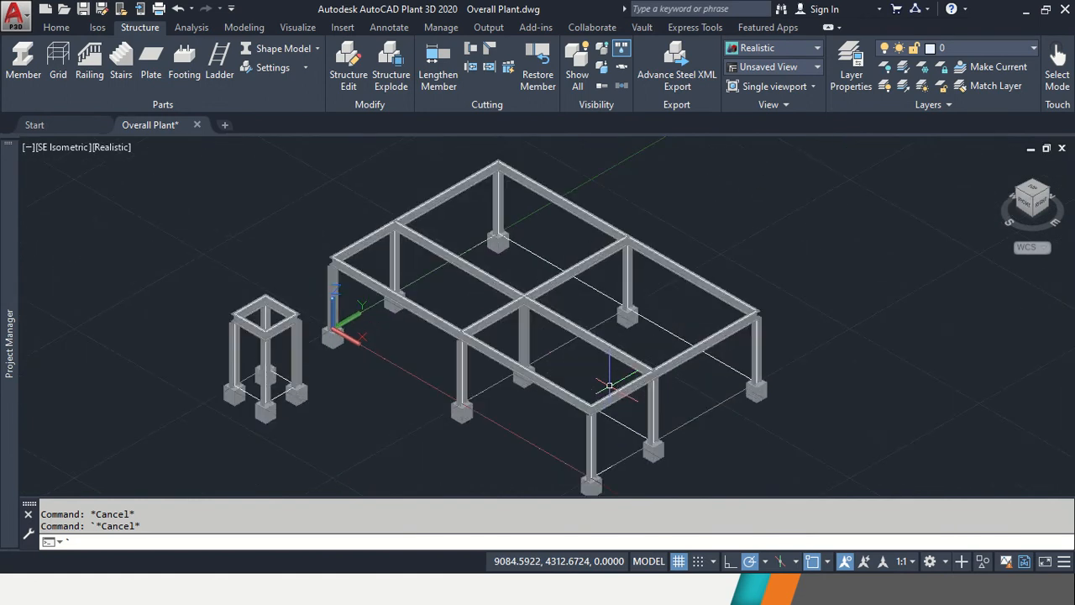
{"action": "scroll", "coordinate": [610, 385], "scroll_direction": "up", "scroll_amount": 2}
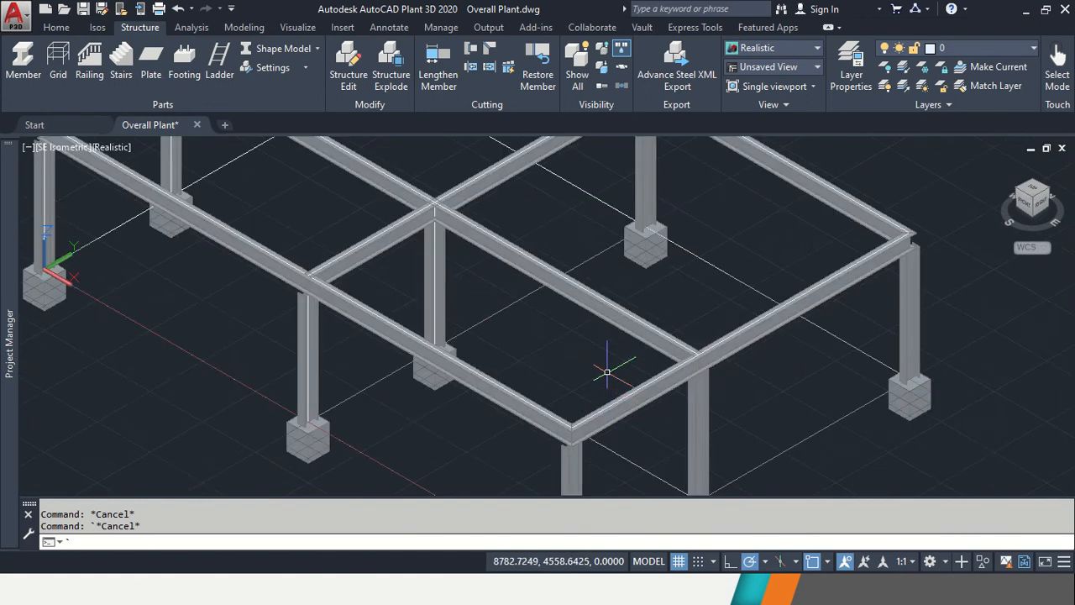
{"action": "scroll", "coordinate": [607, 372], "scroll_direction": "down", "scroll_amount": 3}
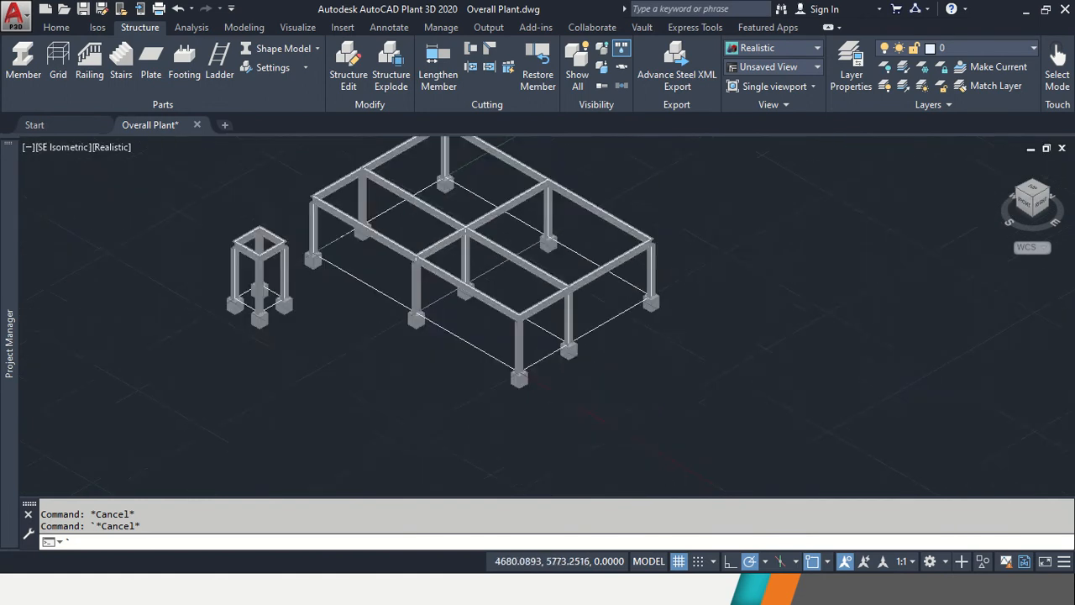
{"action": "scroll", "coordinate": [554, 268], "scroll_direction": "up", "scroll_amount": 1}
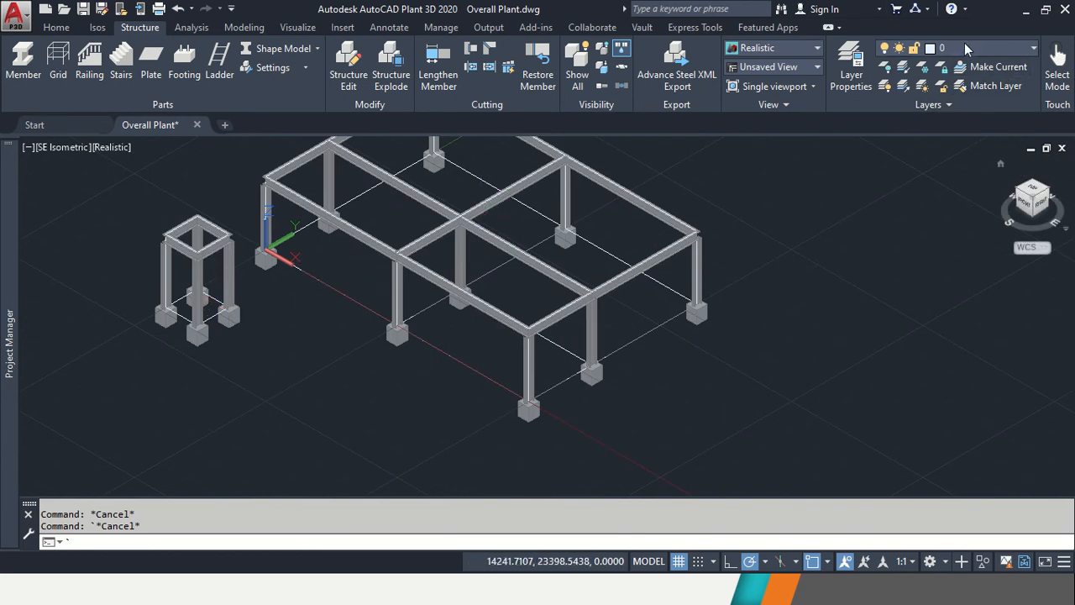
Turn off the Grid Main Deck layer.
{"action": "left_click", "coordinate": [1023, 50]}
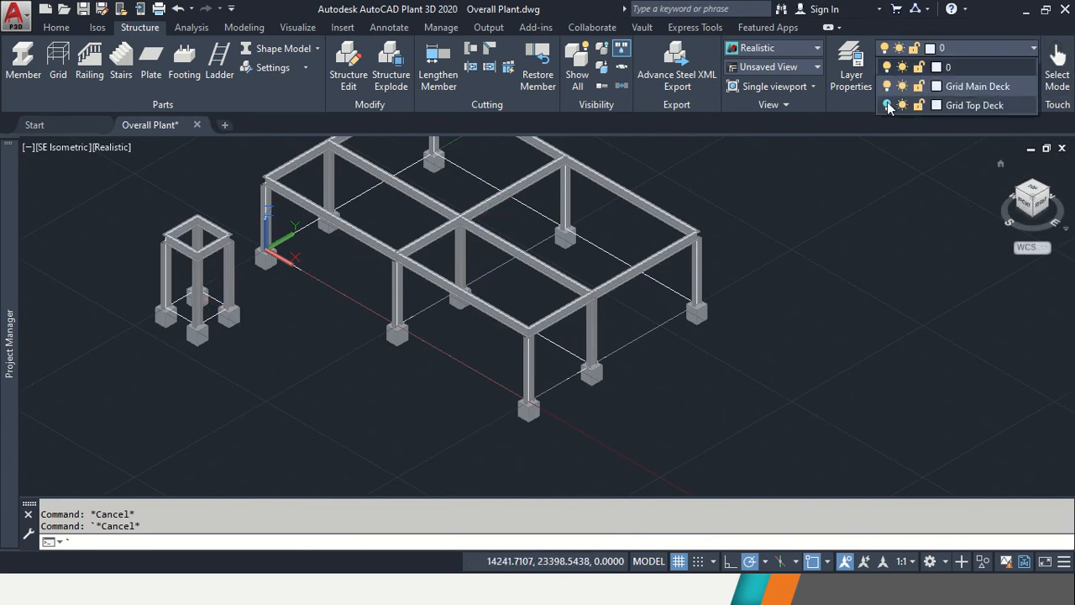
{"action": "left_click", "coordinate": [887, 85]}
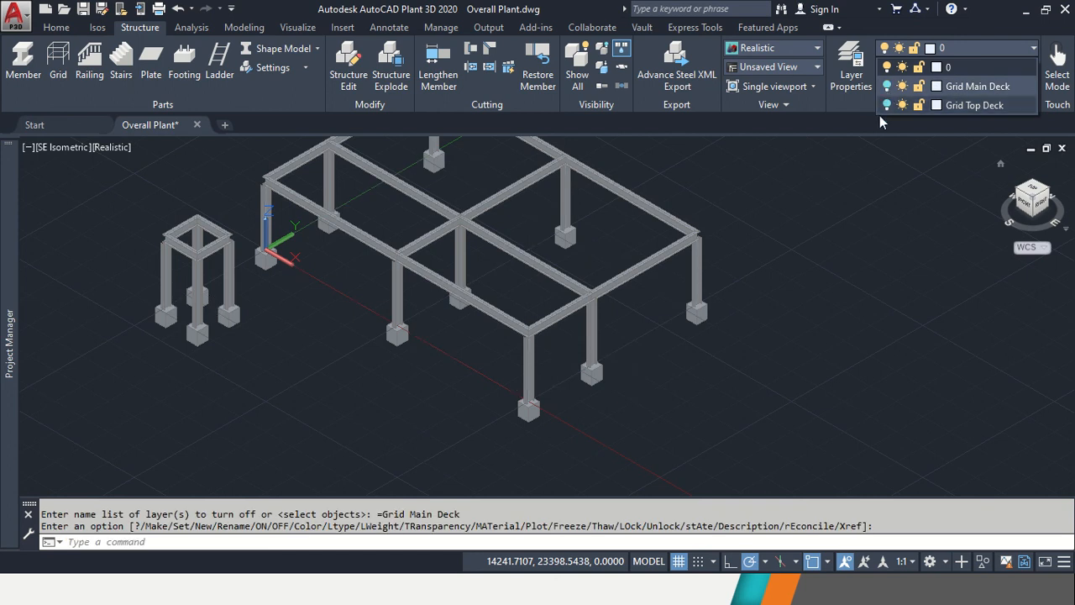
{"action": "left_click", "coordinate": [896, 182]}
Create a new layer named Main Deck Structure and close the layer manager.
{"action": "middle_click_drag", "start_coordinate": [511, 325], "coordinate": [592, 401]}
{"action": "left_click", "coordinate": [851, 66]}
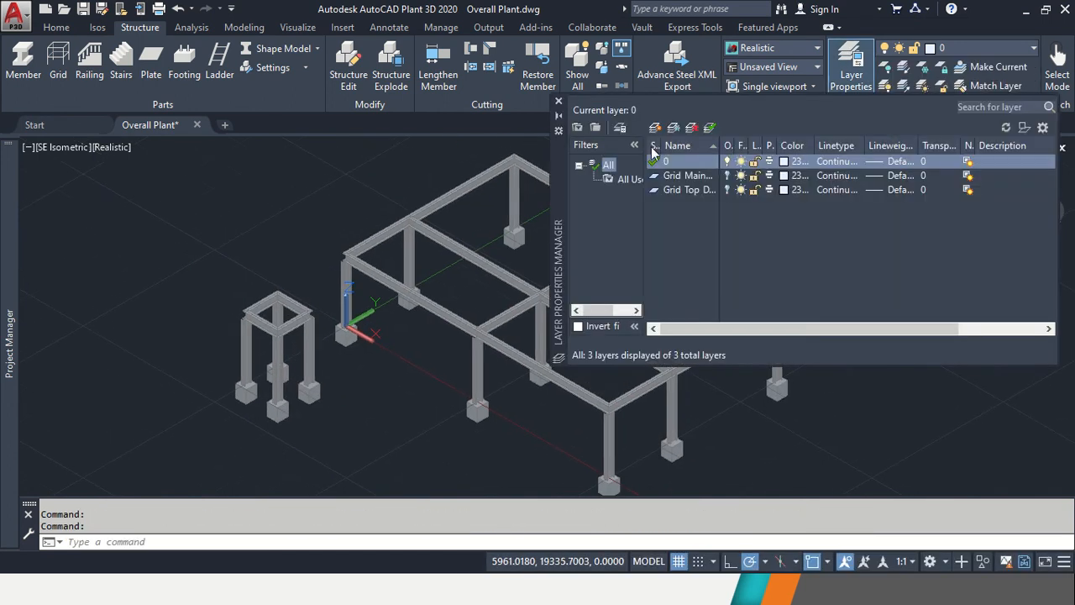
{"action": "right_click", "coordinate": [693, 245]}
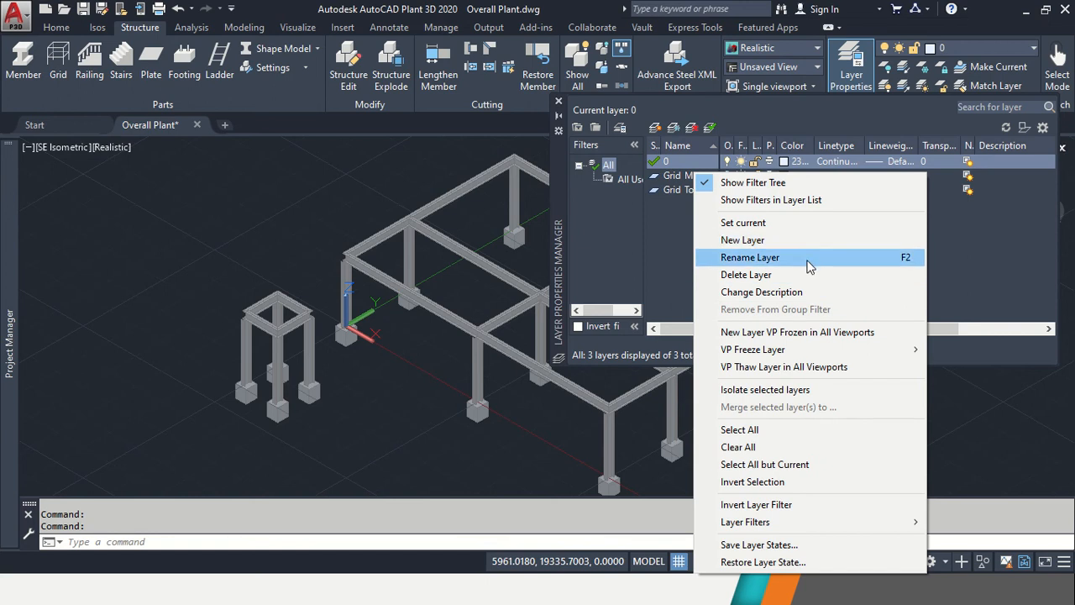
{"action": "left_click", "coordinate": [818, 242]}
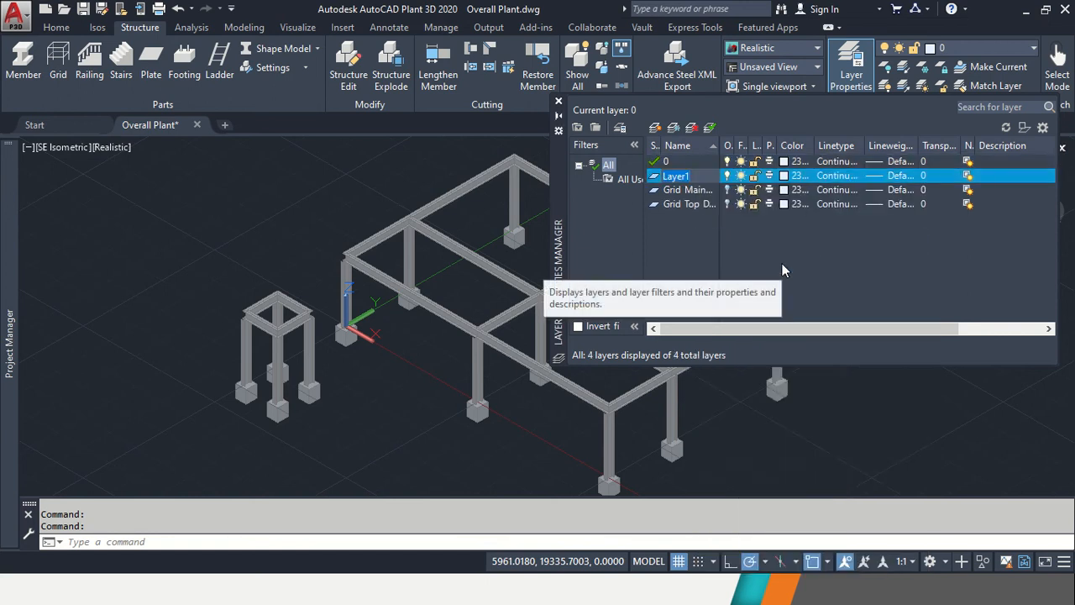
{"action": "type", "text": "M"}
{"action": "type", "text": "ain Deck Structure"}
{"action": "key", "text": "Return"}
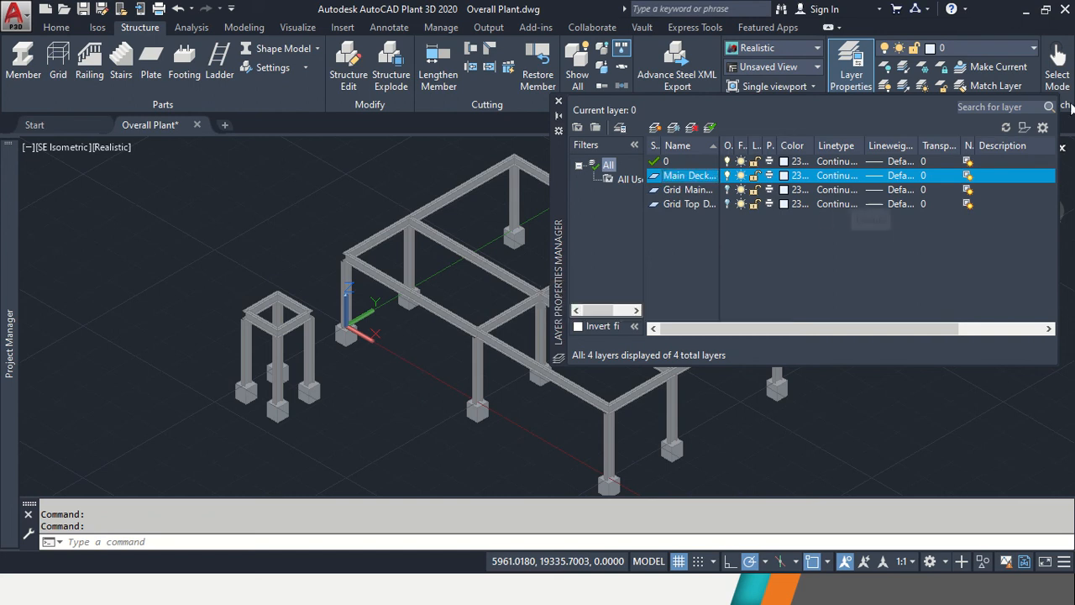
{"action": "left_click", "coordinate": [559, 101]}
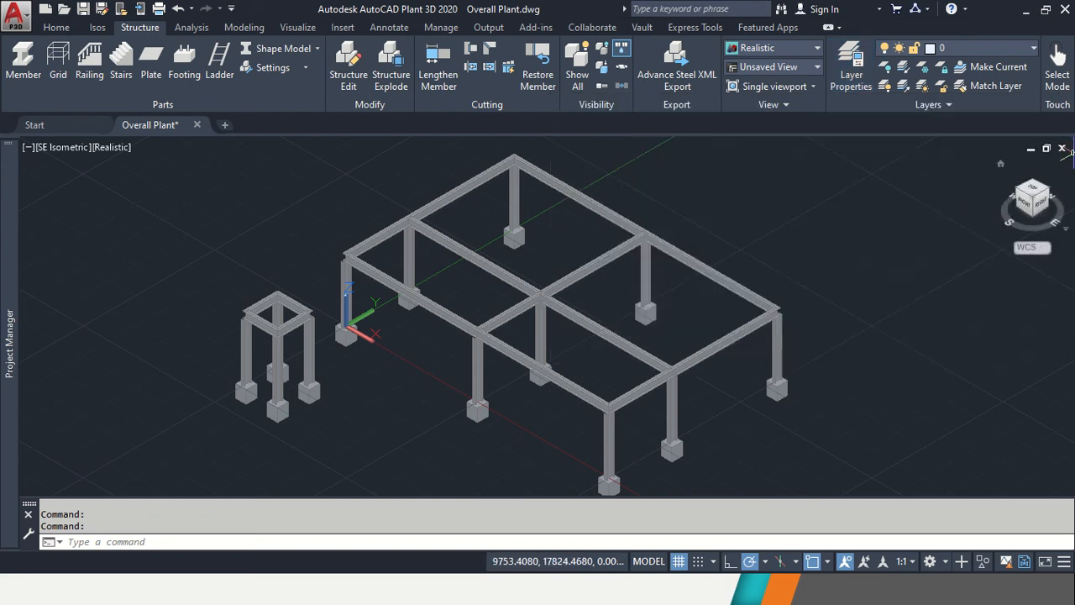
Move all columns, beams and footings of both frames to the Main Deck Structure layer and clear the selection.
{"action": "scroll", "coordinate": [823, 436], "scroll_direction": "down", "scroll_amount": 2}
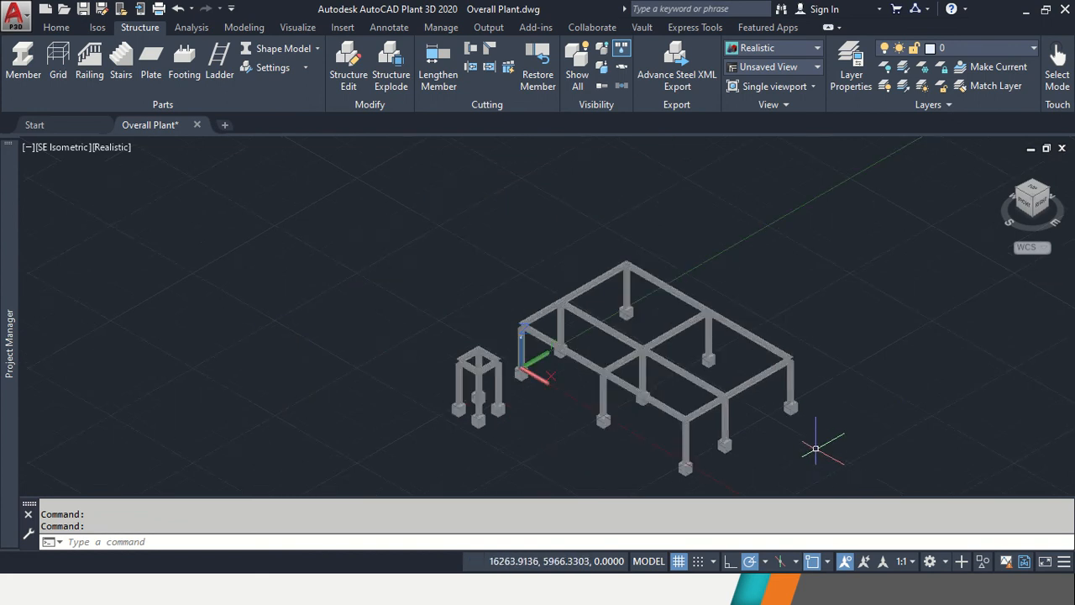
{"action": "left_click", "coordinate": [843, 473]}
{"action": "left_click", "coordinate": [287, 227]}
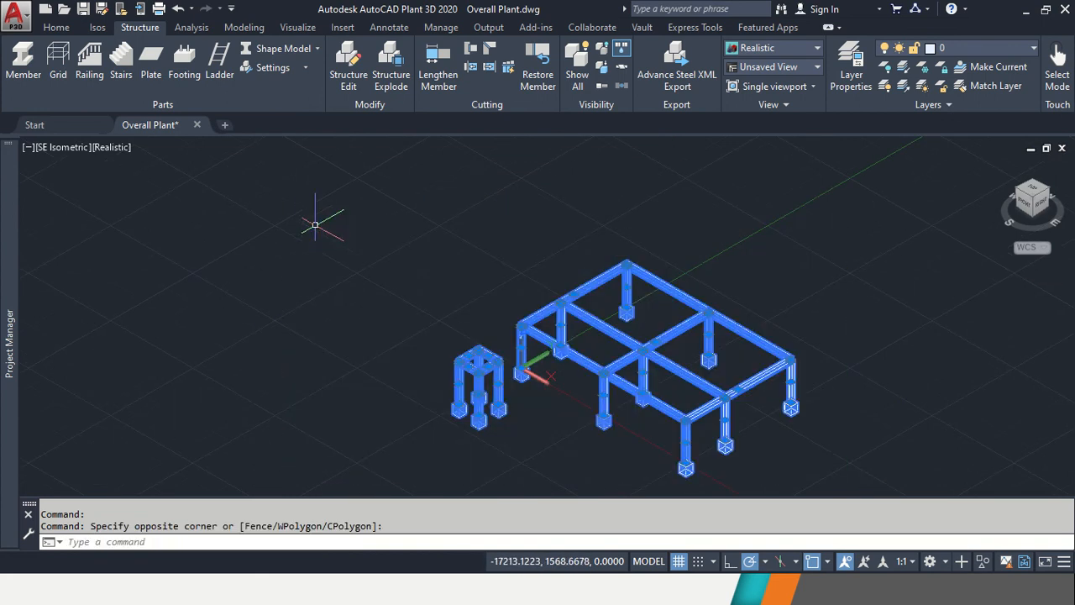
{"action": "left_click", "coordinate": [1024, 46]}
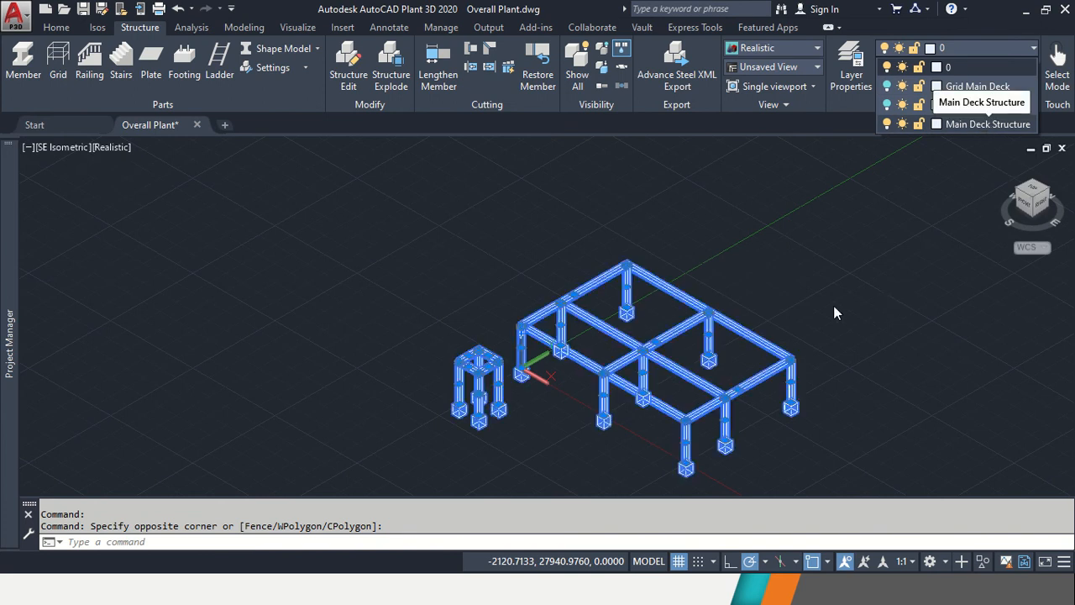
{"action": "left_click", "coordinate": [789, 300]}
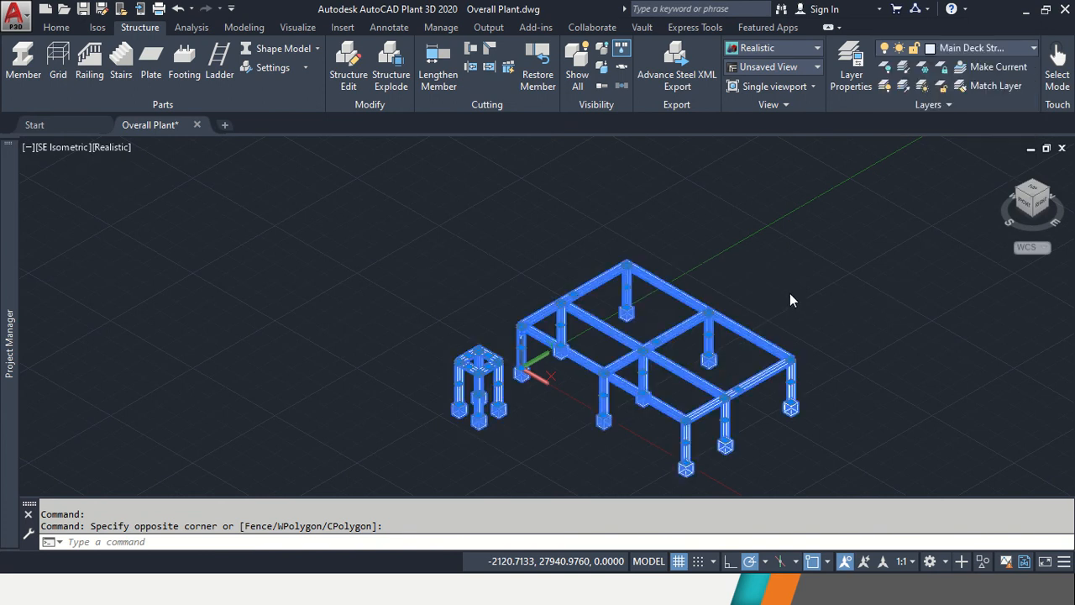
{"action": "key", "text": "Escape"}
{"action": "key", "text": "Escape"}
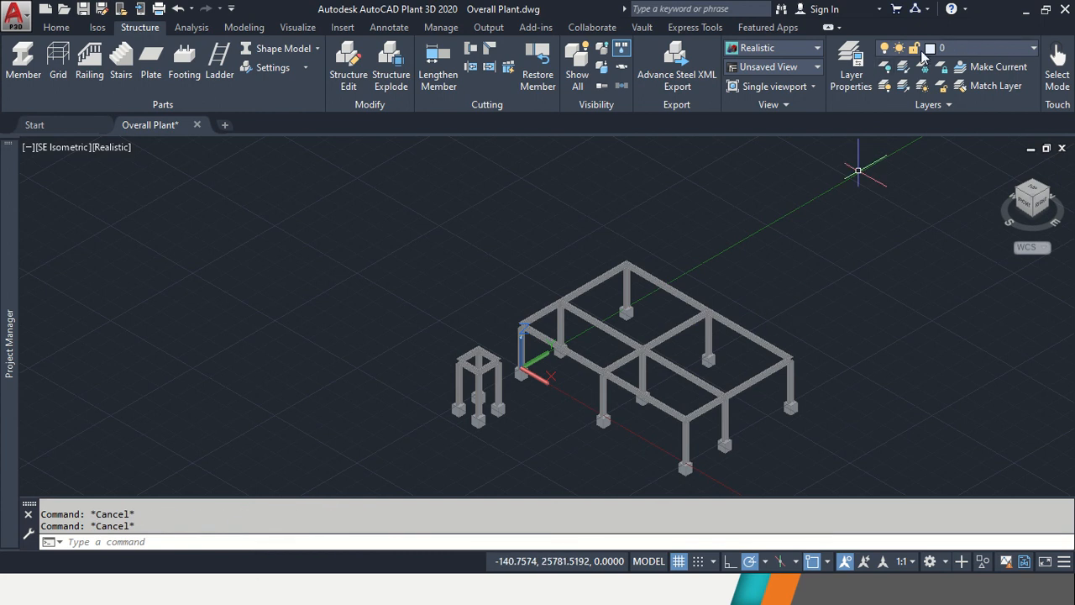
Turn off the Main Deck Structure layer and turn on the Grid Top Deck layer.
{"action": "left_click", "coordinate": [999, 45]}
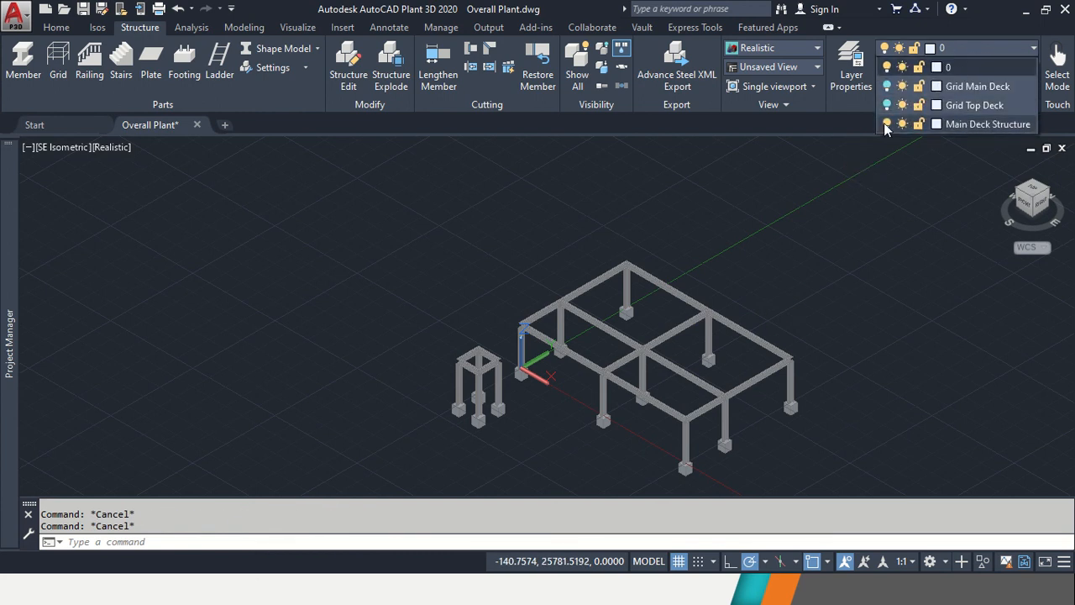
{"action": "left_click", "coordinate": [885, 123]}
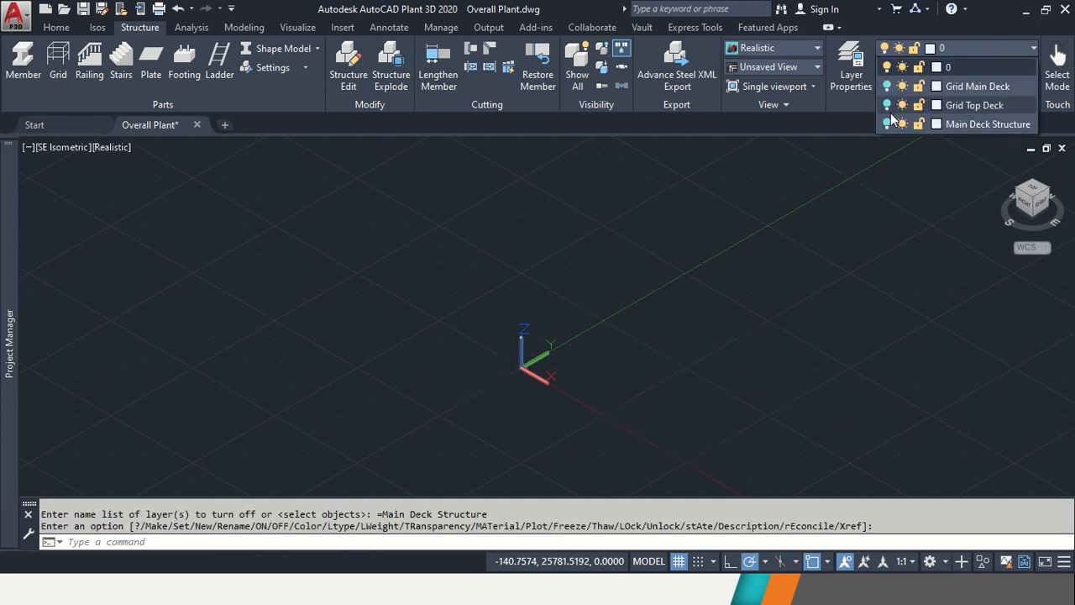
{"action": "left_click", "coordinate": [886, 104]}
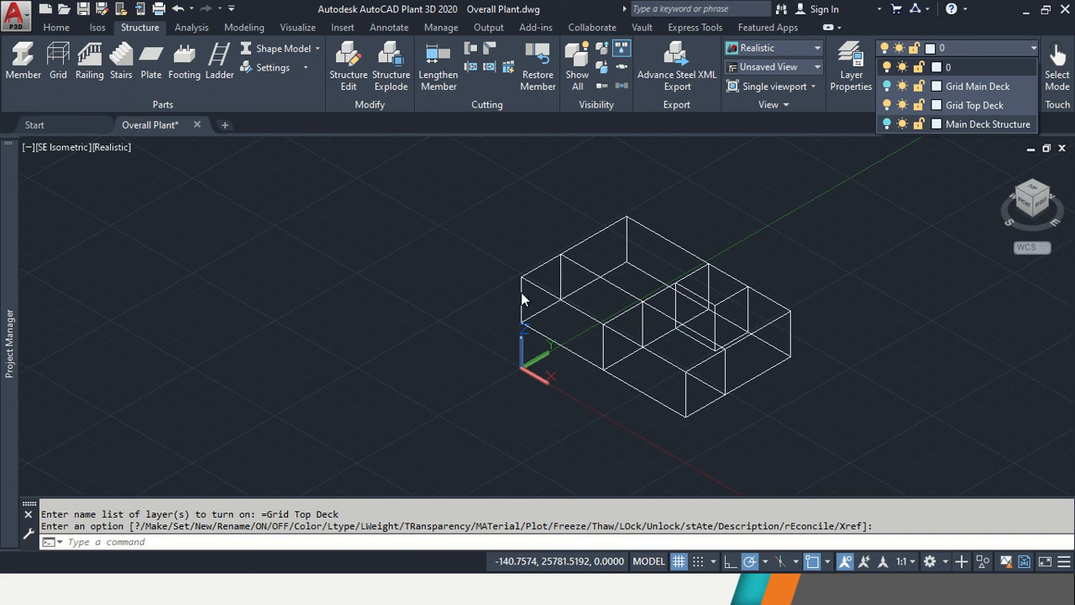
{"action": "left_click", "coordinate": [250, 339]}
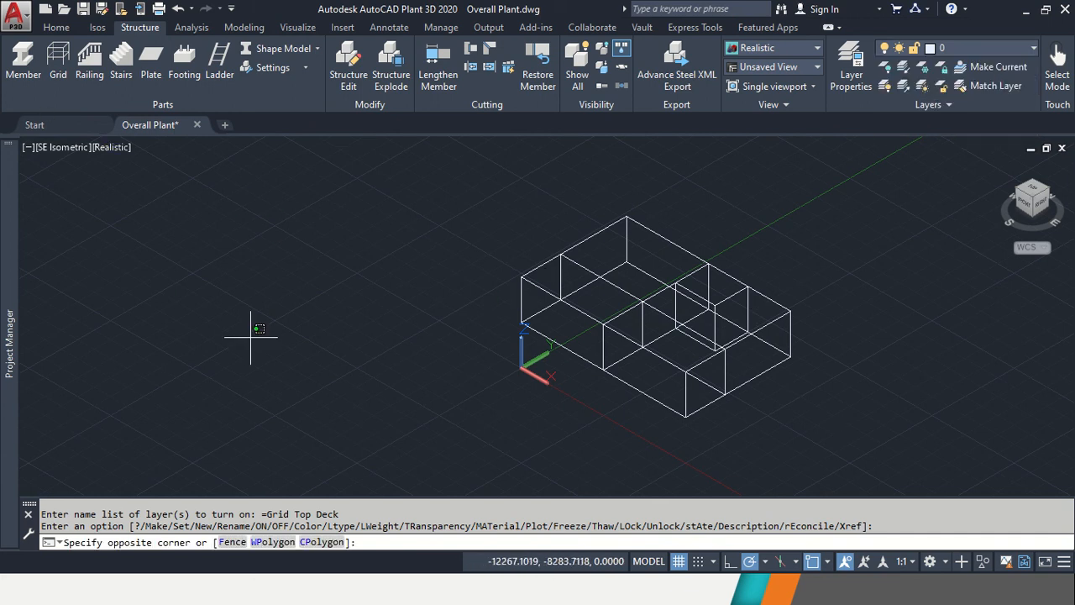
{"action": "left_click", "coordinate": [100, 221]}
Open the structural member settings.
{"action": "left_click", "coordinate": [286, 69]}
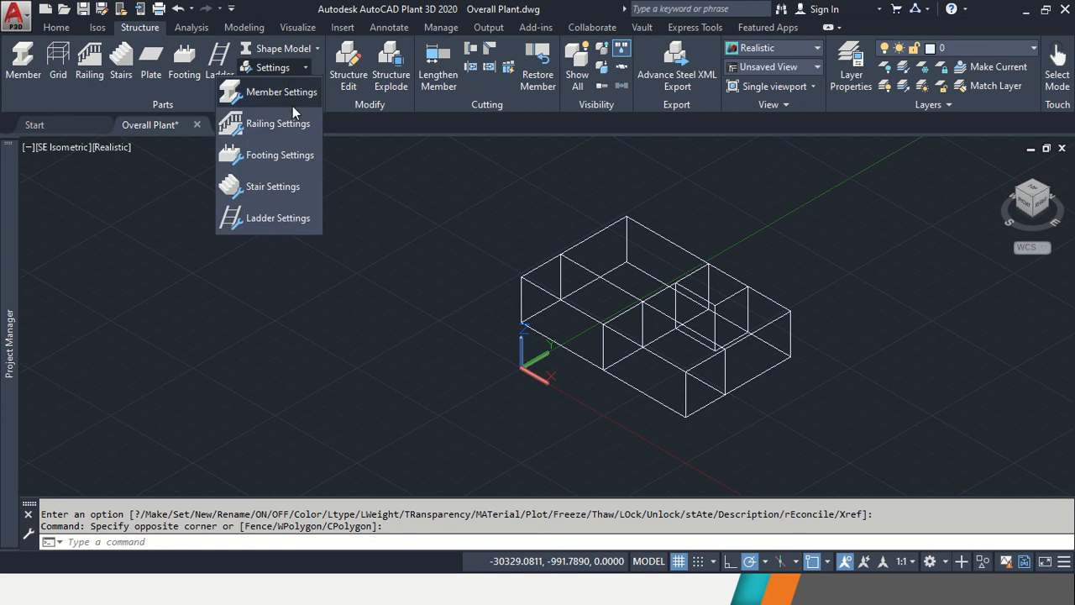
{"action": "left_click", "coordinate": [291, 87]}
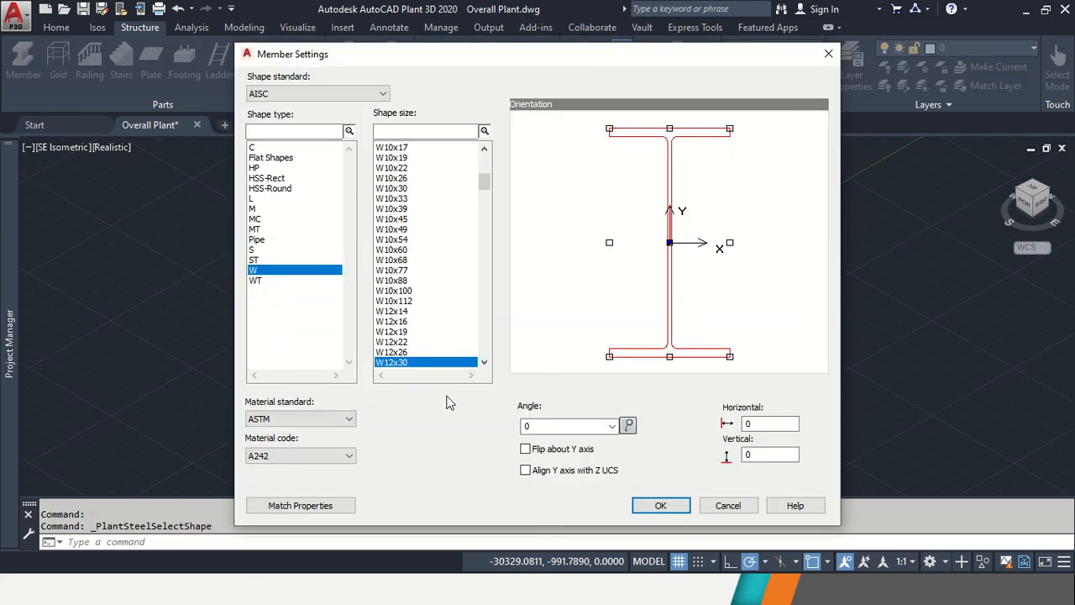
Accept the AISC W12x30 member settings in A242 and place a column at grid corner X 12500, Y 0, from bottom to top grid level.
{"action": "left_click", "coordinate": [655, 507]}
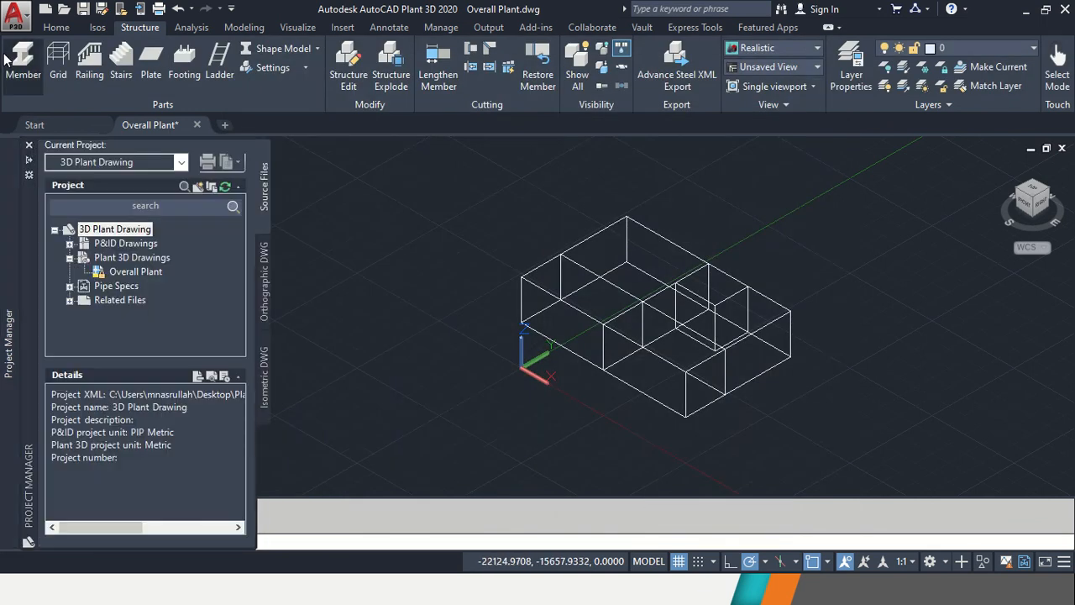
{"action": "left_click", "coordinate": [10, 59]}
{"action": "scroll", "coordinate": [686, 449], "scroll_direction": "up", "scroll_amount": 3}
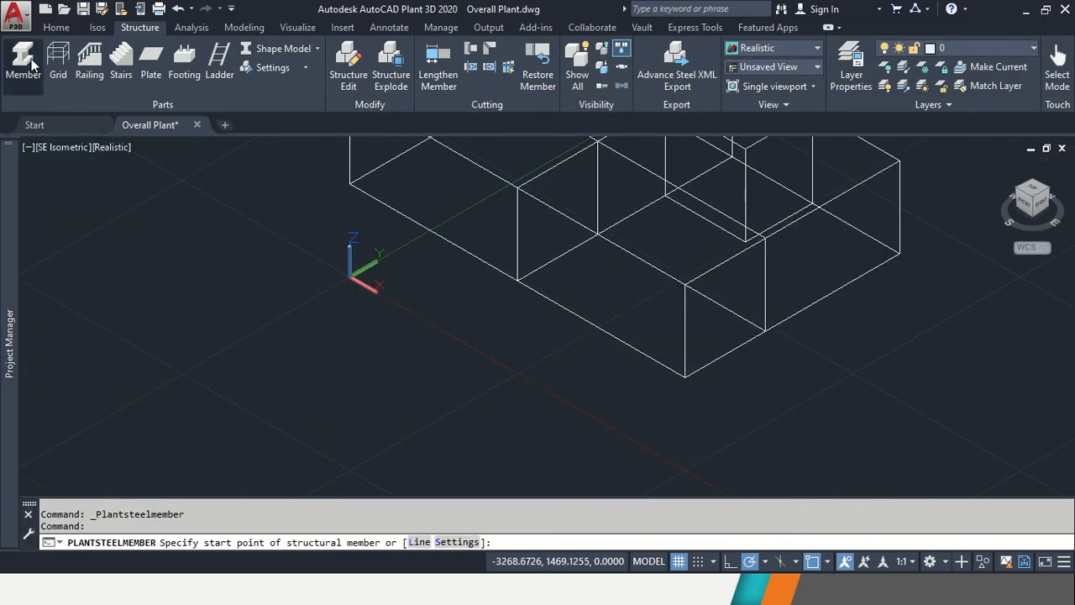
{"action": "left_click", "coordinate": [685, 378]}
{"action": "left_click", "coordinate": [685, 284]}
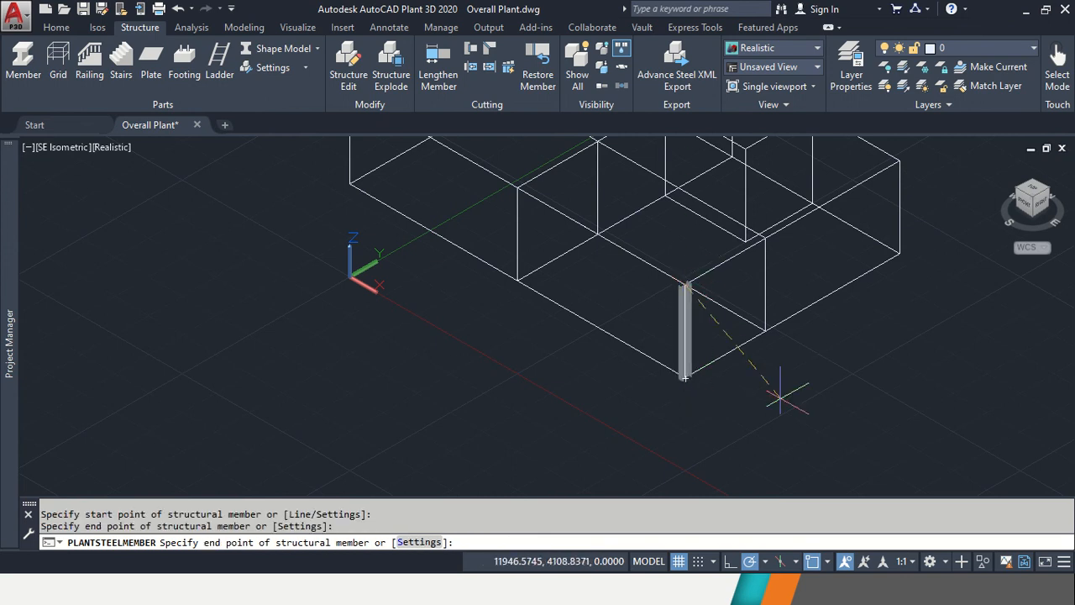
{"action": "key", "text": "Return"}
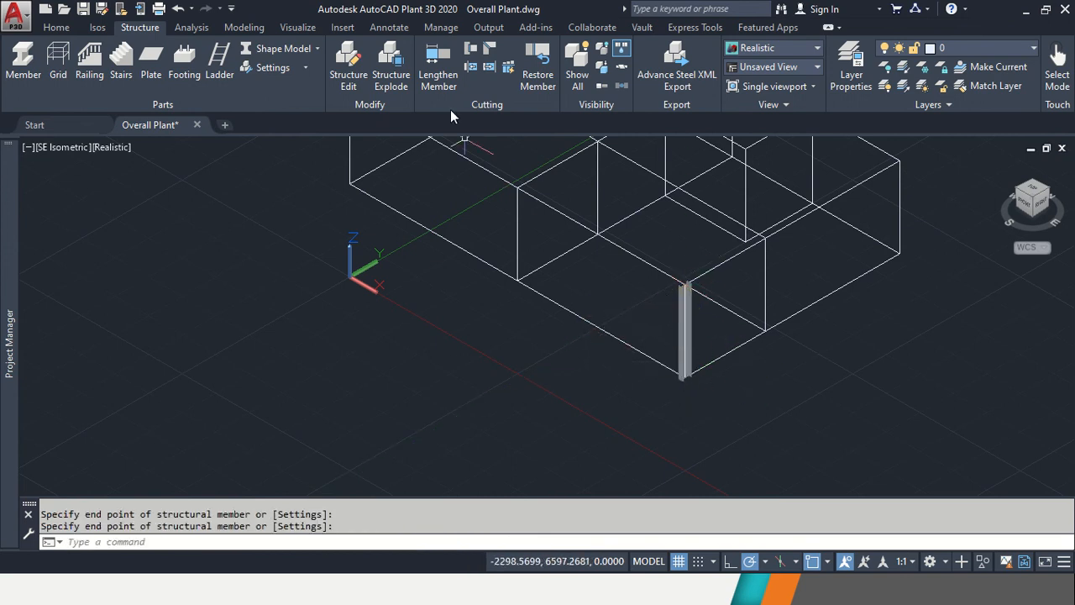
Switch the structural display to Line Model and add a column at X 6250, Y 0, from Z 3000 to Z 6000.
{"action": "left_click", "coordinate": [308, 48]}
{"action": "middle_click_drag", "start_coordinate": [559, 275], "coordinate": [559, 355]}
{"action": "scroll", "coordinate": [505, 351], "scroll_direction": "up", "scroll_amount": 2}
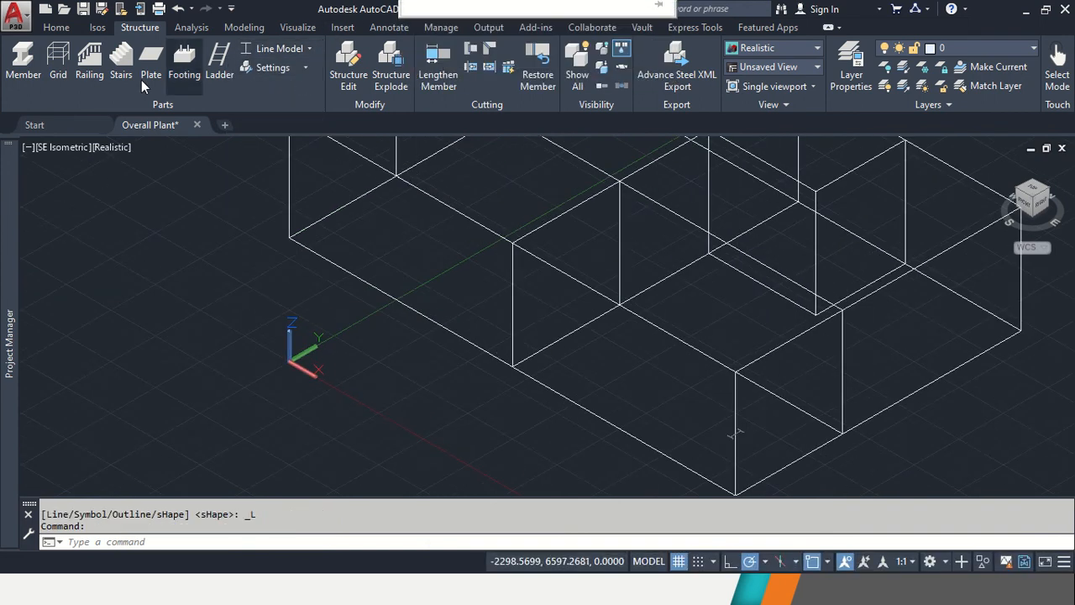
{"action": "left_click", "coordinate": [24, 63]}
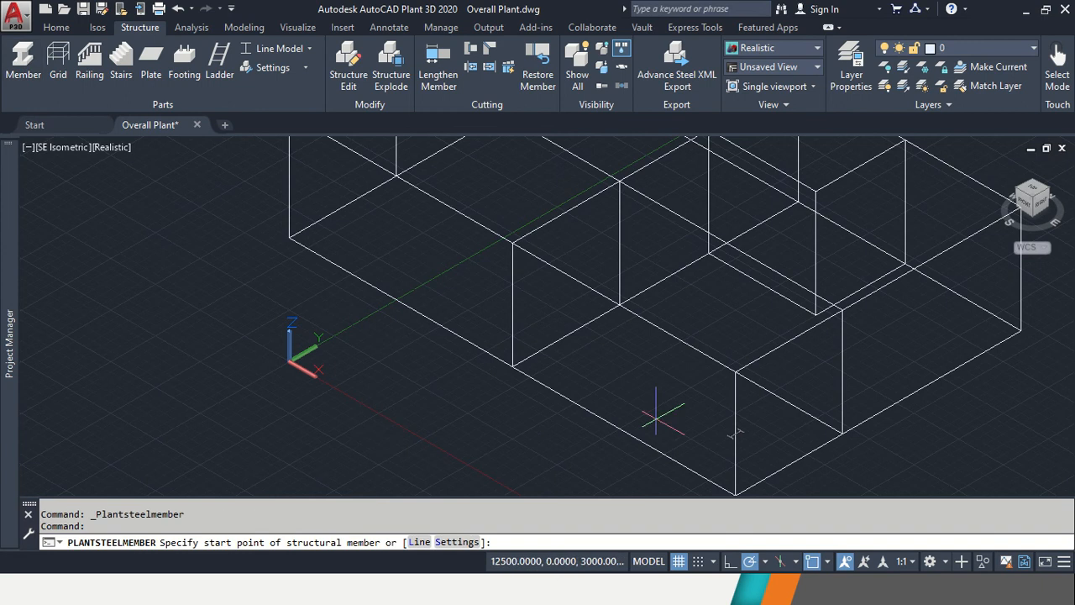
{"action": "left_click", "coordinate": [512, 366]}
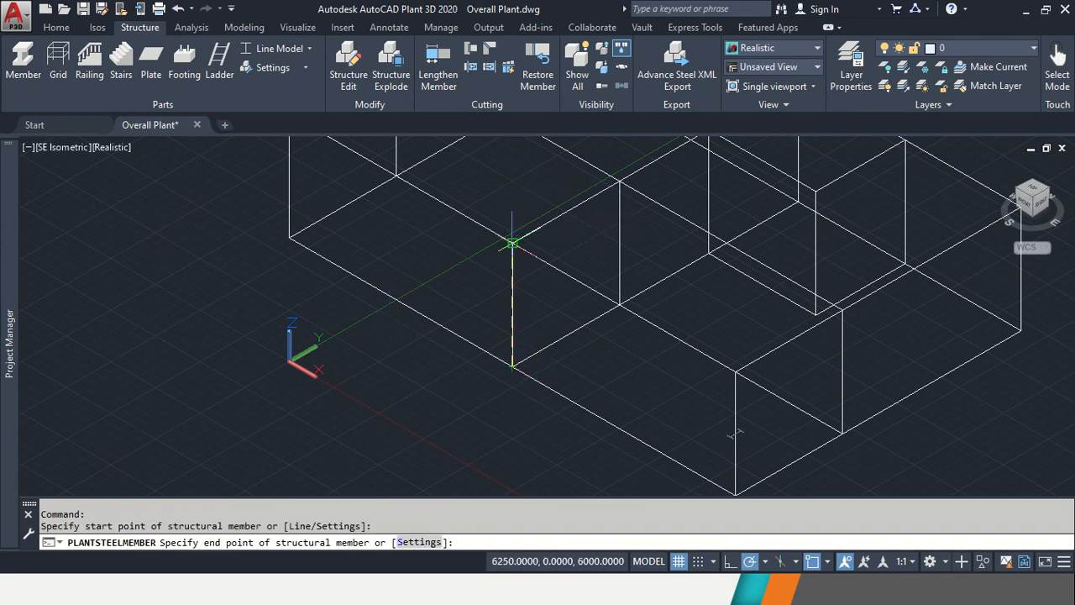
{"action": "left_click", "coordinate": [513, 243]}
{"action": "key", "text": "Return"}
Add full-height columns at grid intersections X 0, Y 0 and X 0, Y 3000, starting from Z 3000.
{"action": "middle_click_drag", "start_coordinate": [492, 241], "coordinate": [571, 369]}
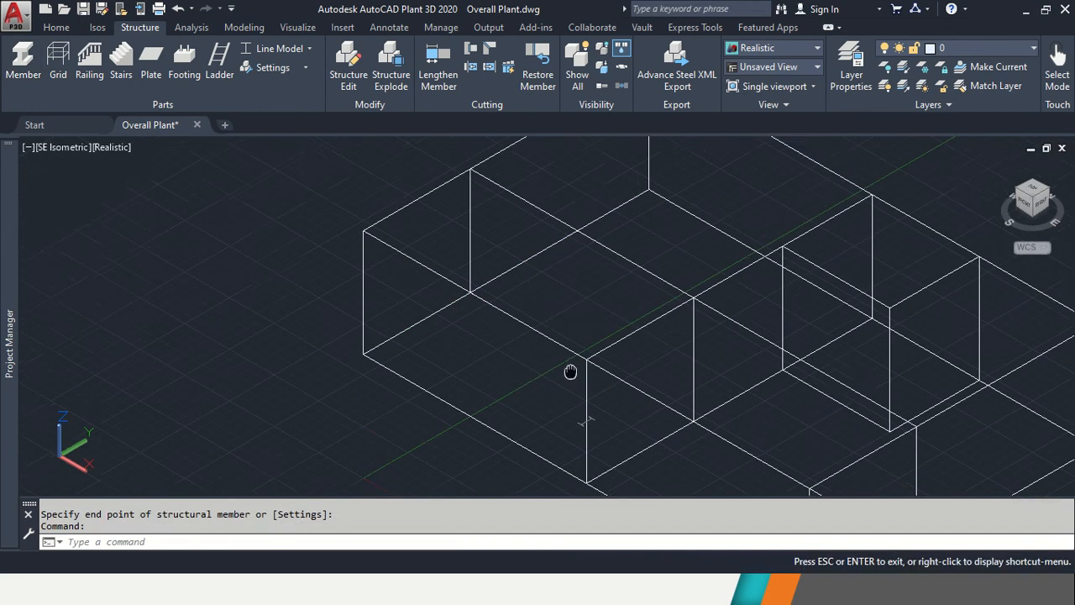
{"action": "key", "text": "Return"}
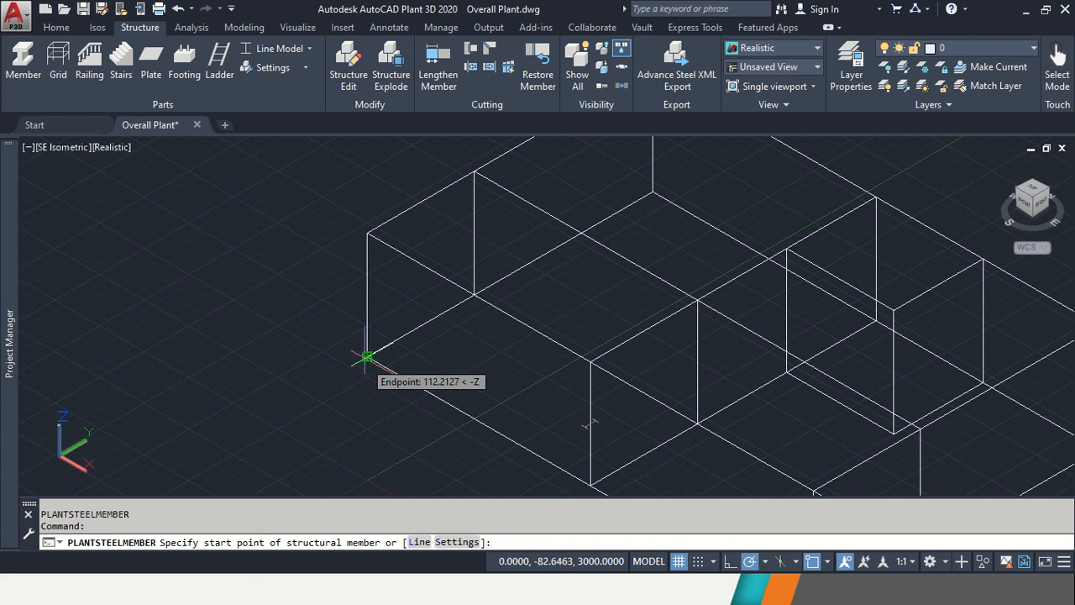
{"action": "left_click", "coordinate": [367, 356]}
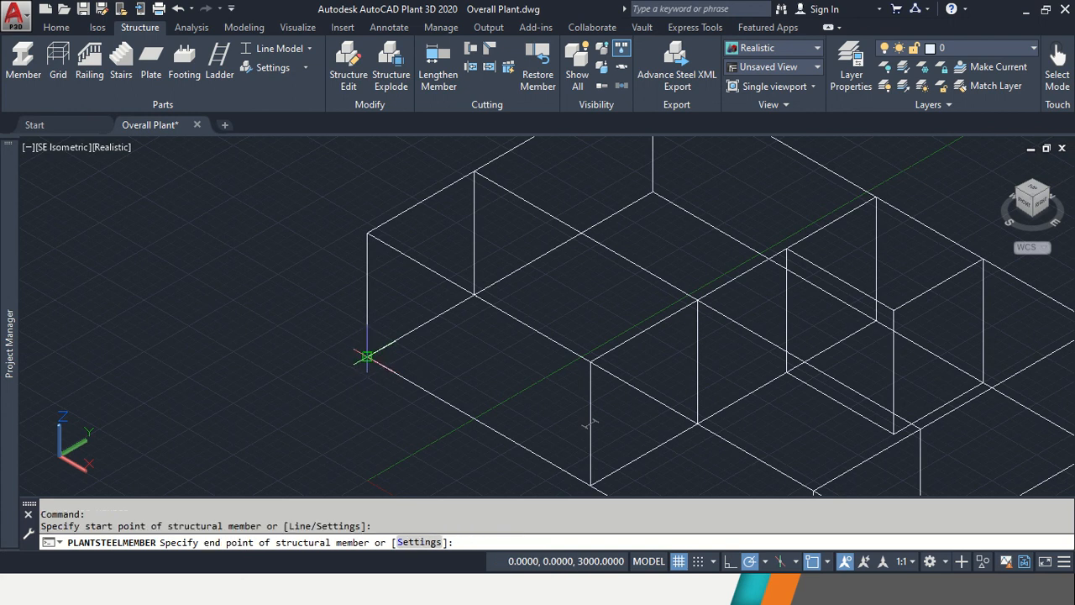
{"action": "left_click", "coordinate": [367, 234]}
{"action": "key", "text": "Return"}
{"action": "key", "text": "Return"}
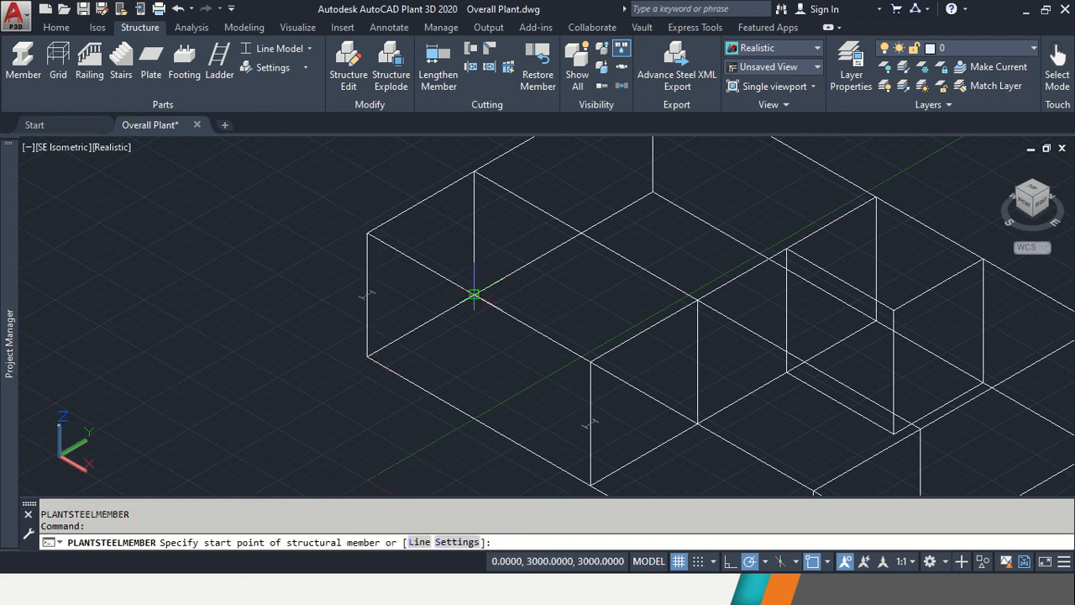
{"action": "left_click", "coordinate": [474, 294]}
{"action": "left_click", "coordinate": [475, 172]}
{"action": "key", "text": "Return"}
Add a column at the back grid corner X 0, Y 8000, from the bottom grid level up to Z 6000.
{"action": "middle_click_drag", "start_coordinate": [648, 198], "coordinate": [584, 275]}
{"action": "key", "text": "Return"}
{"action": "left_click", "coordinate": [584, 274]}
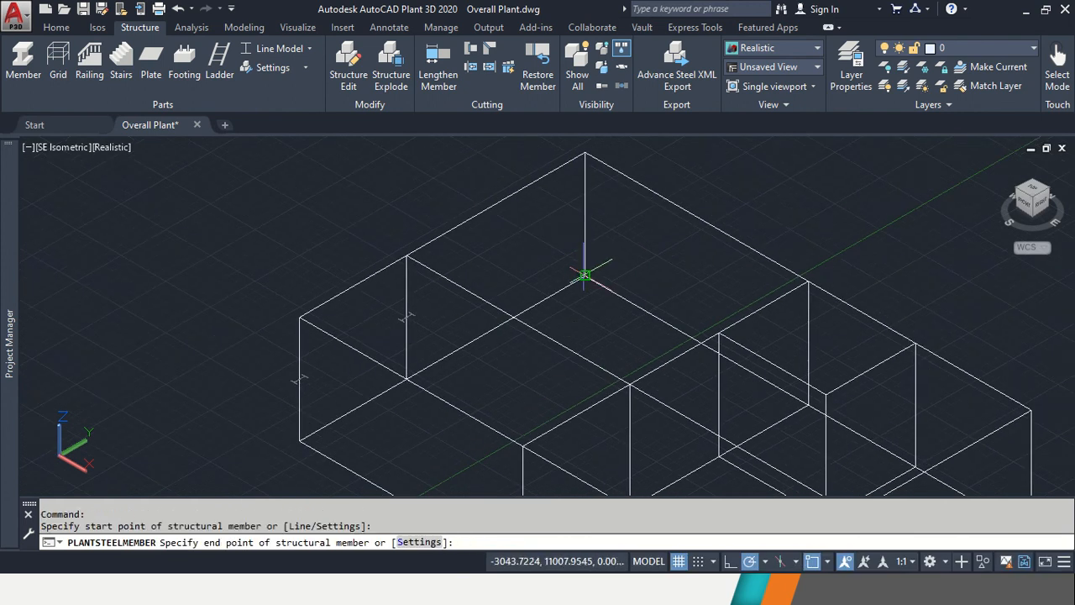
{"action": "left_click", "coordinate": [584, 154]}
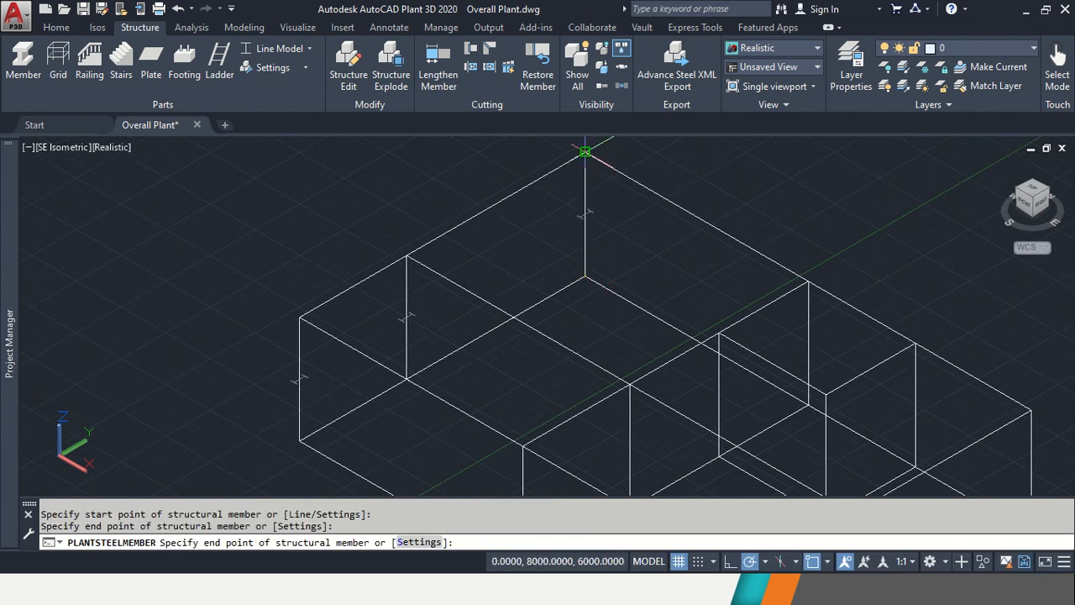
{"action": "key", "text": "Return"}
{"action": "key", "text": "Return"}
Add a column at the middle of the grid's Y 8000 side, at X 6250, from the bottom level up to Z 6000.
{"action": "scroll", "coordinate": [782, 324], "scroll_direction": "up", "scroll_amount": 4}
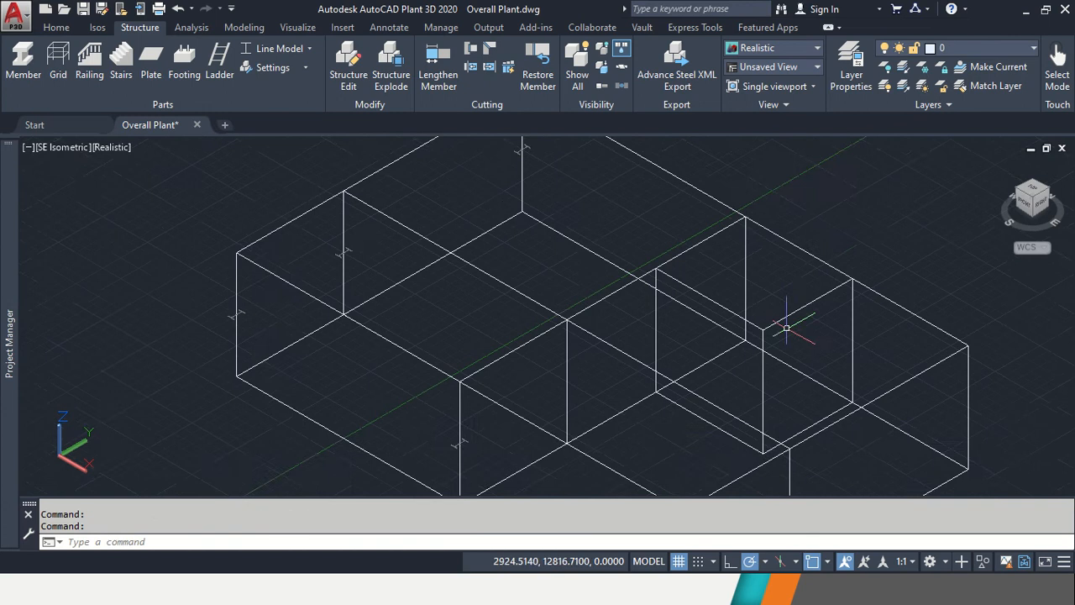
{"action": "key", "text": "Return"}
{"action": "left_click", "coordinate": [707, 336]}
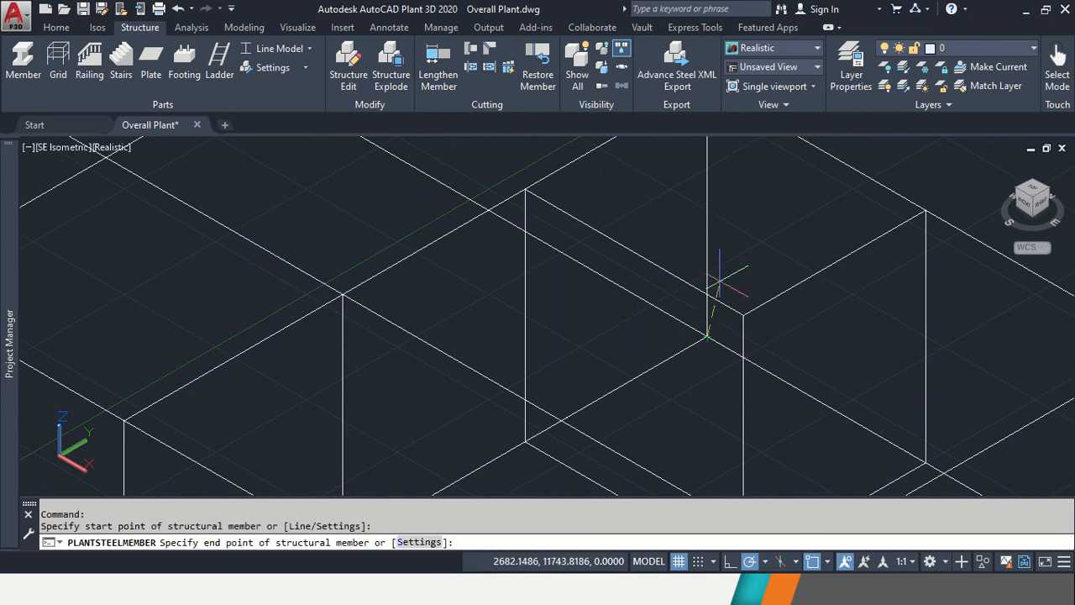
{"action": "middle_click_drag", "start_coordinate": [707, 244], "coordinate": [704, 336]}
{"action": "left_click", "coordinate": [704, 175]}
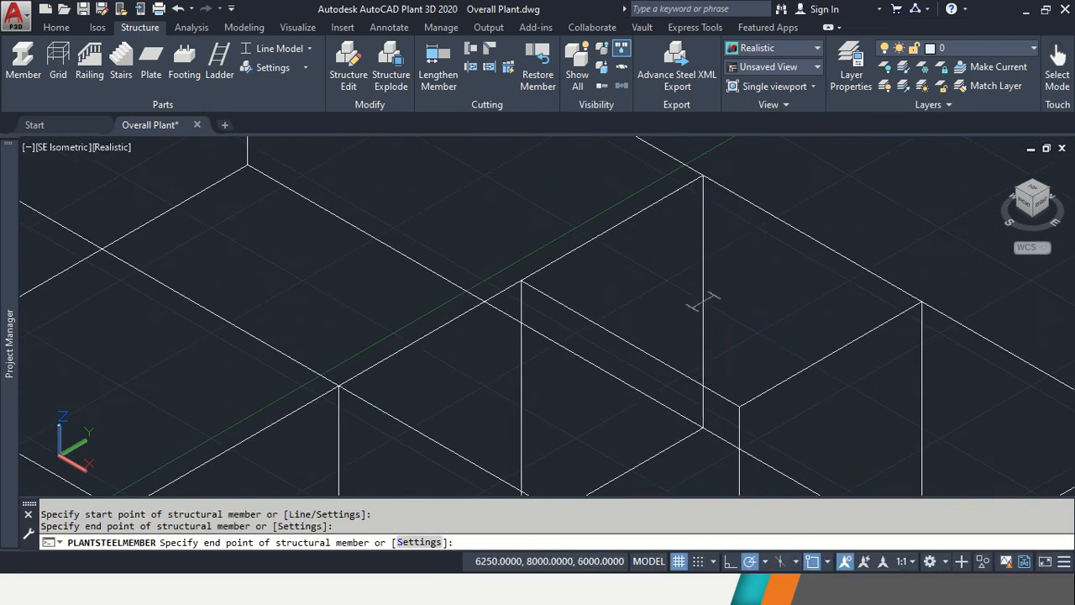
{"action": "key", "text": "Return"}
Add a full-height column at the grid corner where X is 12500 and Y is 8000.
{"action": "middle_click_drag", "start_coordinate": [871, 371], "coordinate": [727, 125]}
{"action": "scroll", "coordinate": [777, 168], "scroll_direction": "down", "scroll_amount": 2}
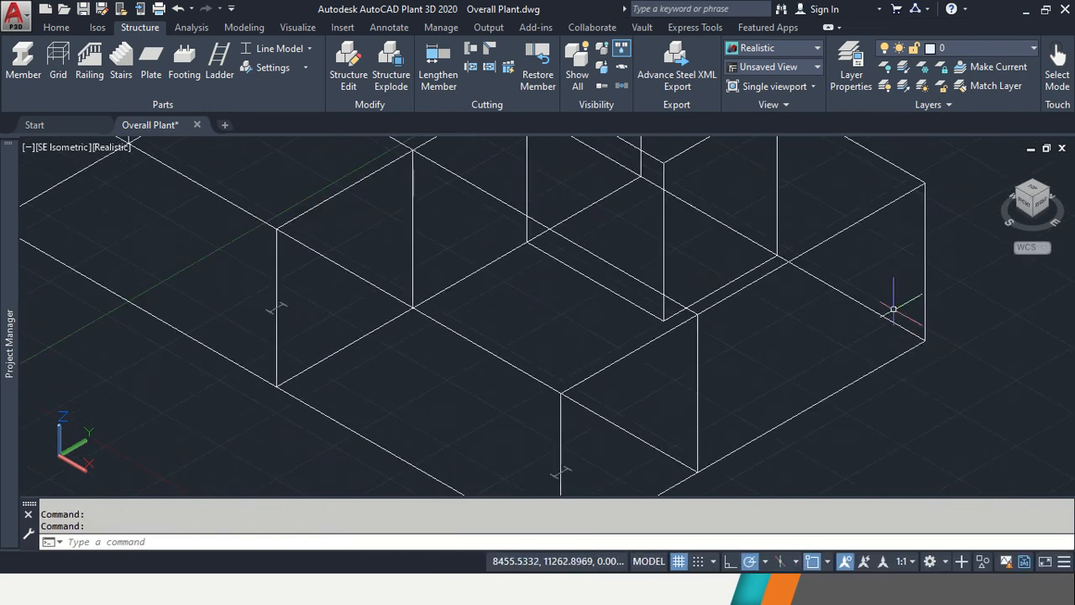
{"action": "key", "text": "Return"}
{"action": "left_click", "coordinate": [923, 341]}
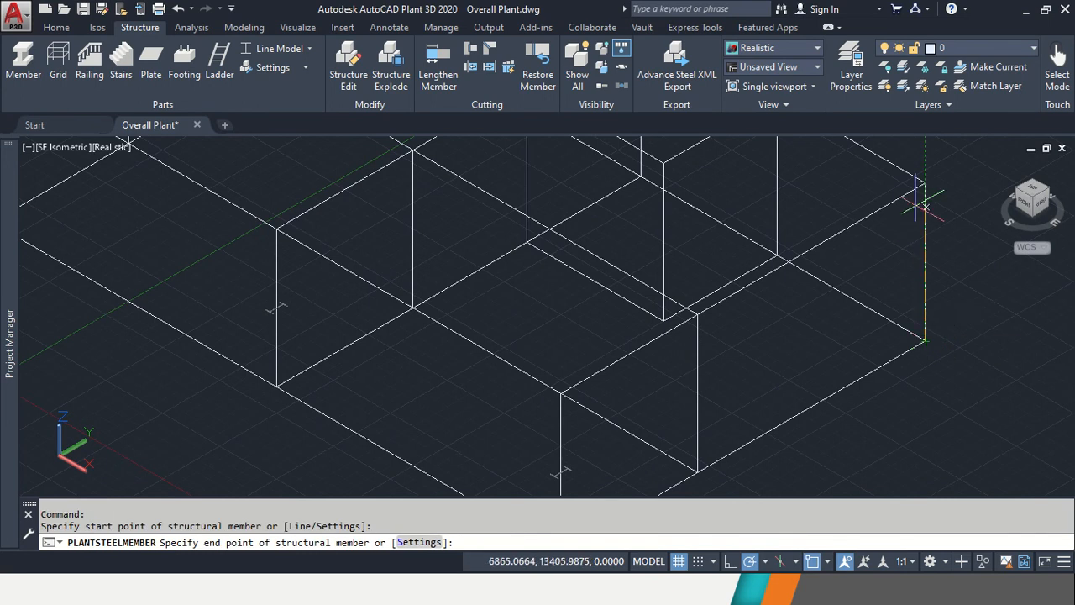
{"action": "left_click", "coordinate": [925, 182]}
{"action": "key", "text": "Return"}
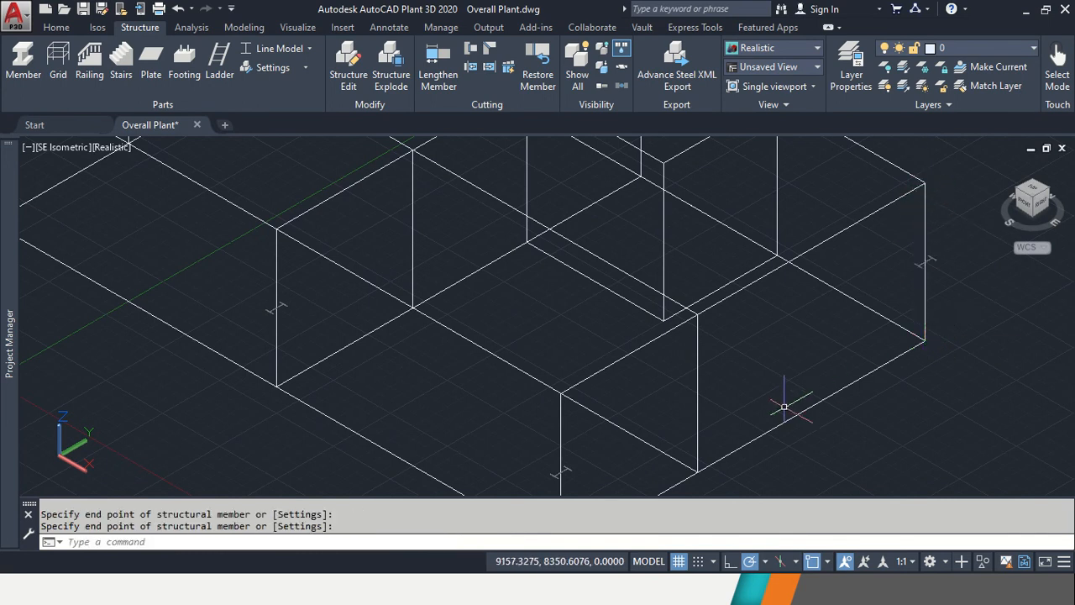
Add full-height columns at grid intersections X 12500, Y 3000 and X 6250, Y 3000, between Z 3000 and Z 6000.
{"action": "key", "text": "Return"}
{"action": "left_click", "coordinate": [697, 473]}
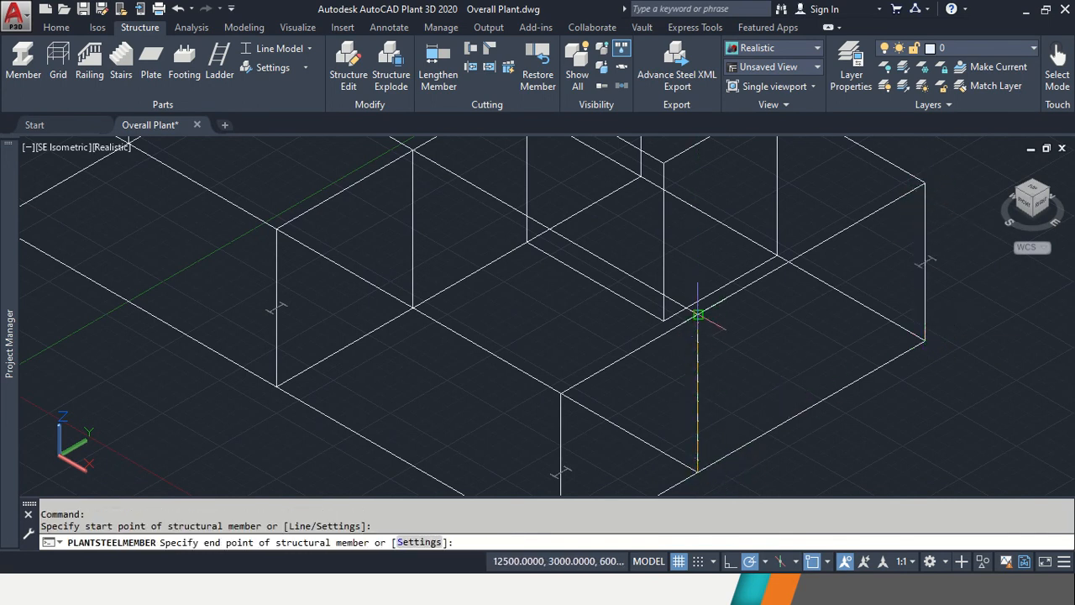
{"action": "left_click", "coordinate": [697, 314]}
{"action": "key", "text": "Return"}
{"action": "key", "text": "Return"}
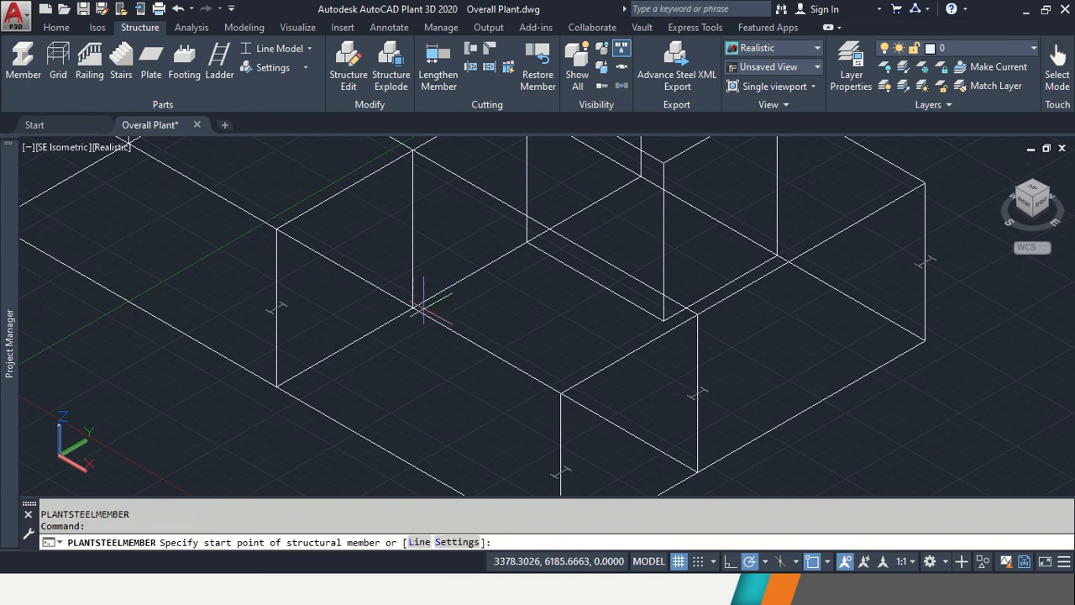
{"action": "left_click", "coordinate": [412, 307]}
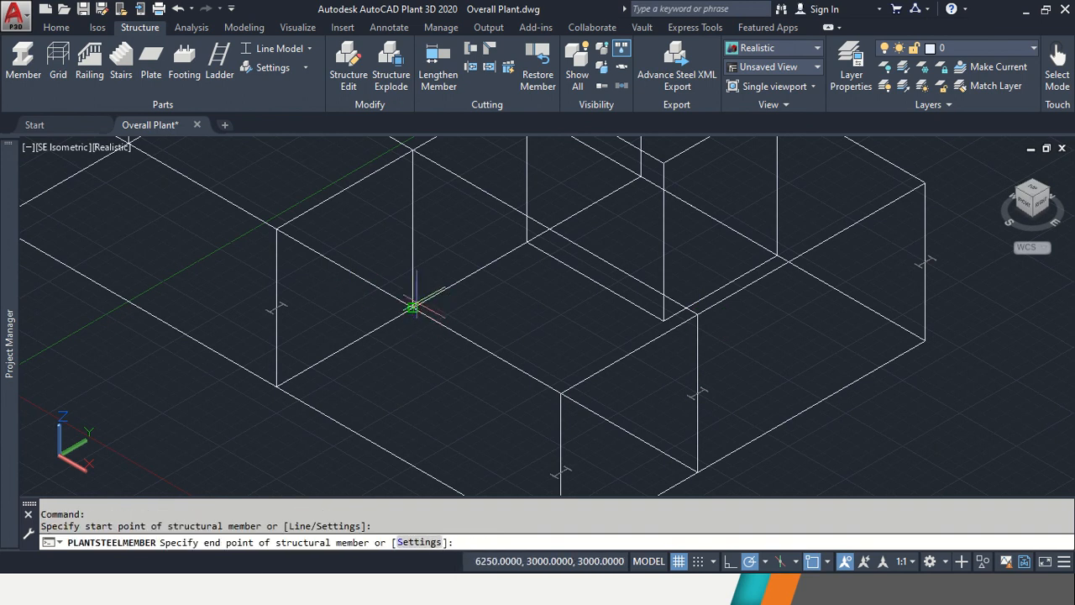
{"action": "left_click", "coordinate": [412, 151]}
{"action": "key", "text": "Return"}
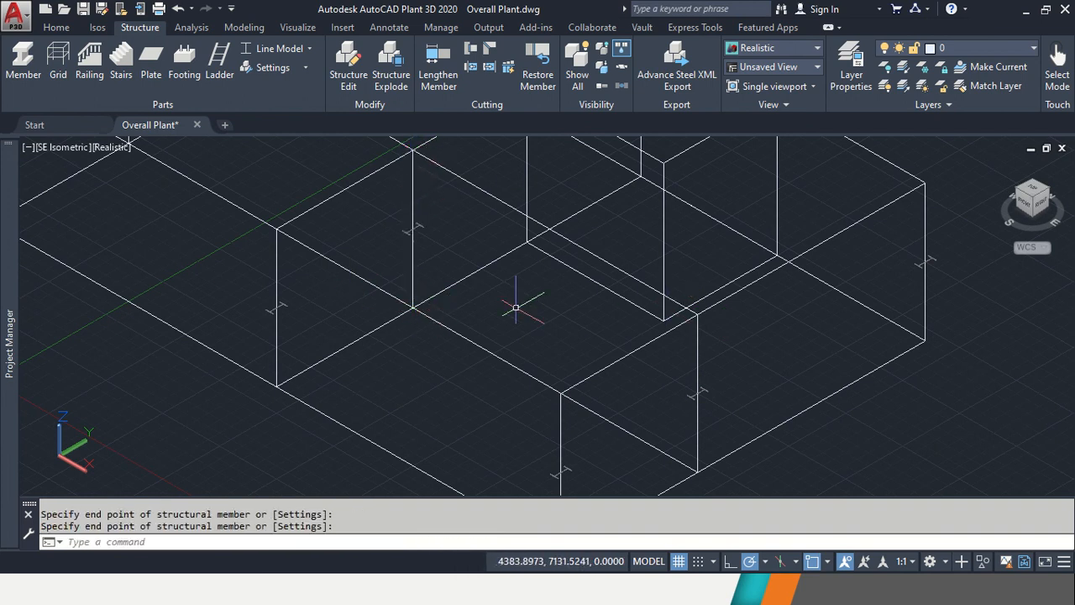
Display the structural members as Shape Model and inspect all the placed columns.
{"action": "middle_click_drag", "start_coordinate": [517, 308], "coordinate": [733, 418]}
{"action": "scroll", "coordinate": [733, 418], "scroll_direction": "down", "scroll_amount": 3}
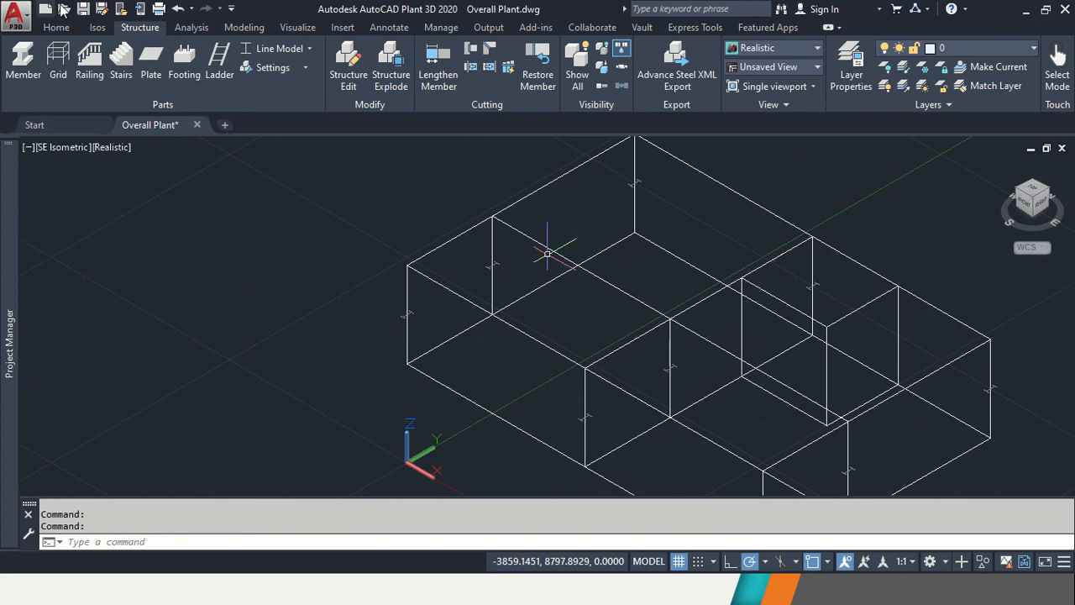
{"action": "left_click", "coordinate": [257, 50]}
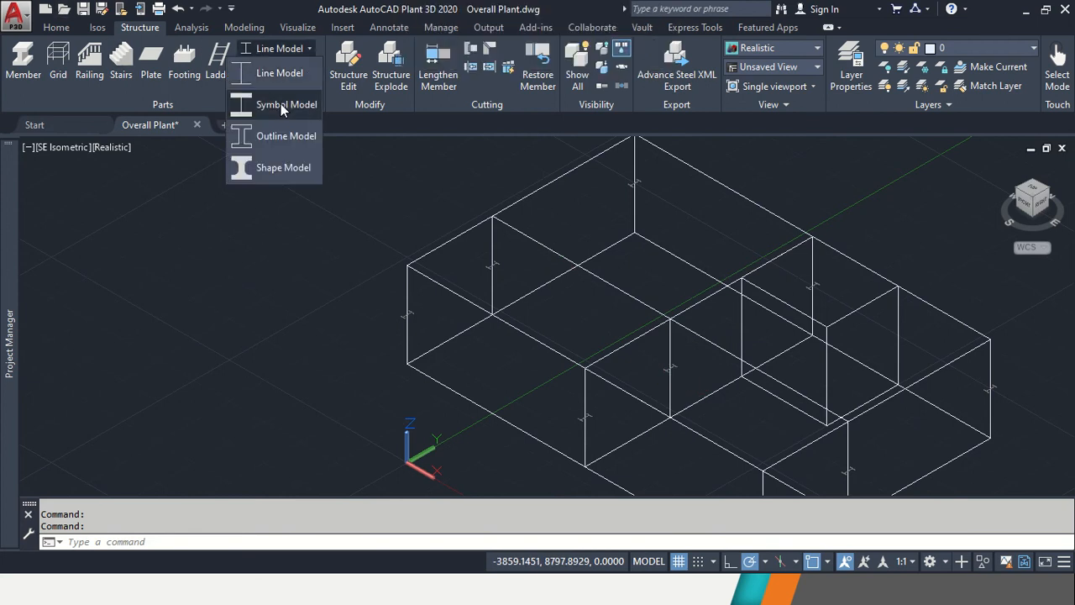
{"action": "left_click", "coordinate": [283, 167]}
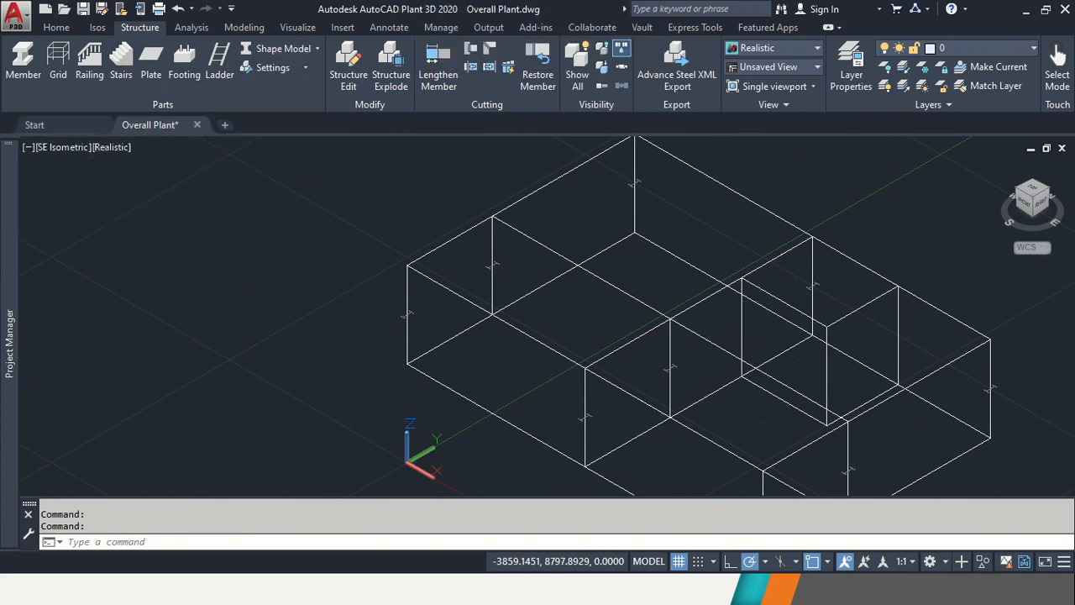
{"action": "scroll", "coordinate": [283, 167], "scroll_direction": "down", "scroll_amount": 2}
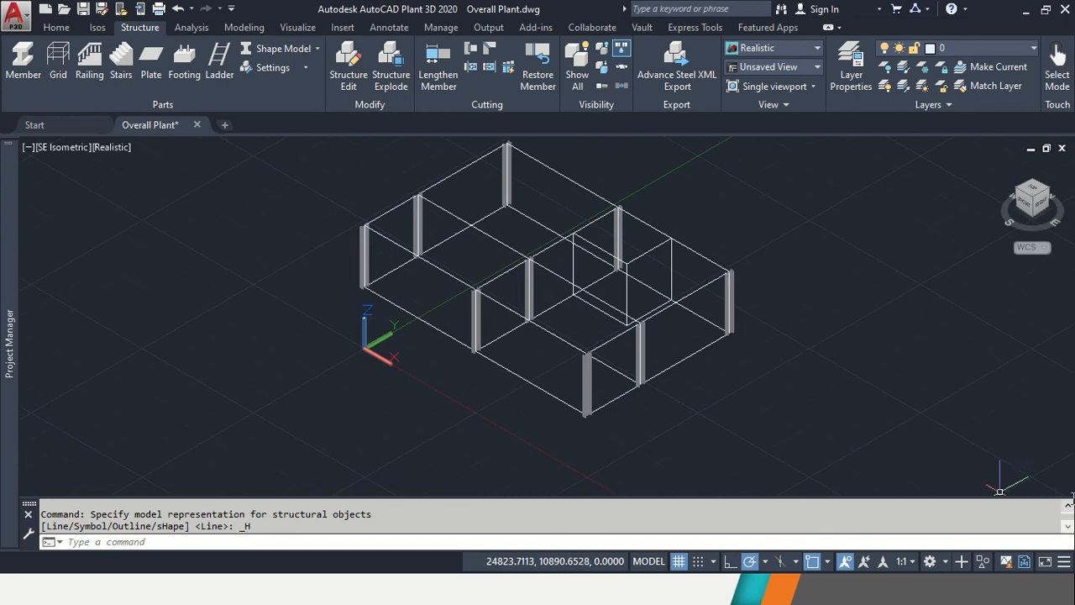
{"action": "scroll", "coordinate": [663, 294], "scroll_direction": "up", "scroll_amount": 1}
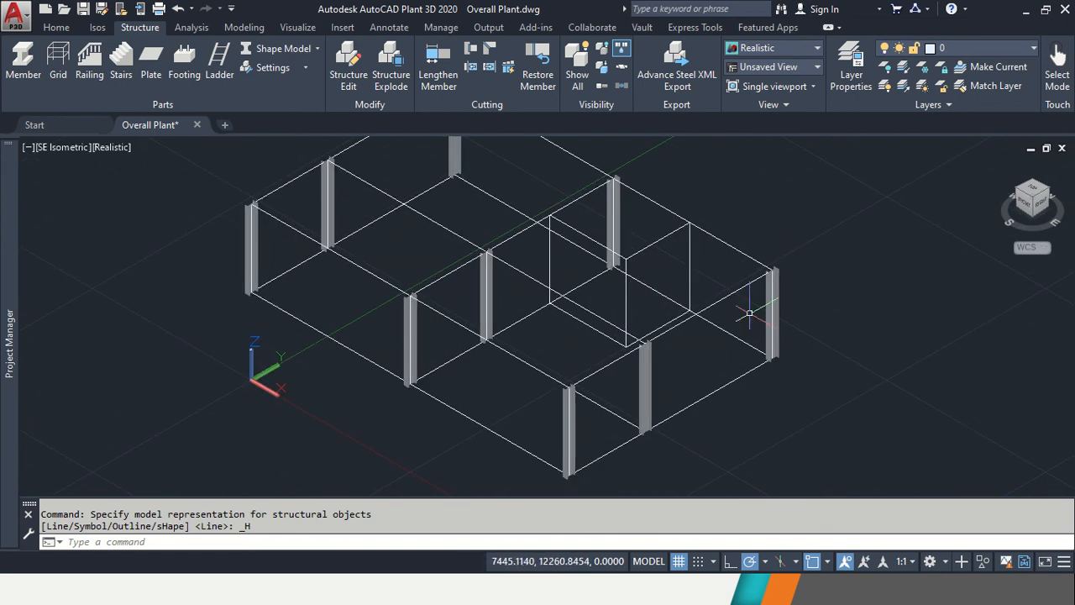
{"action": "middle_click_drag", "start_coordinate": [353, 210], "coordinate": [329, 290]}
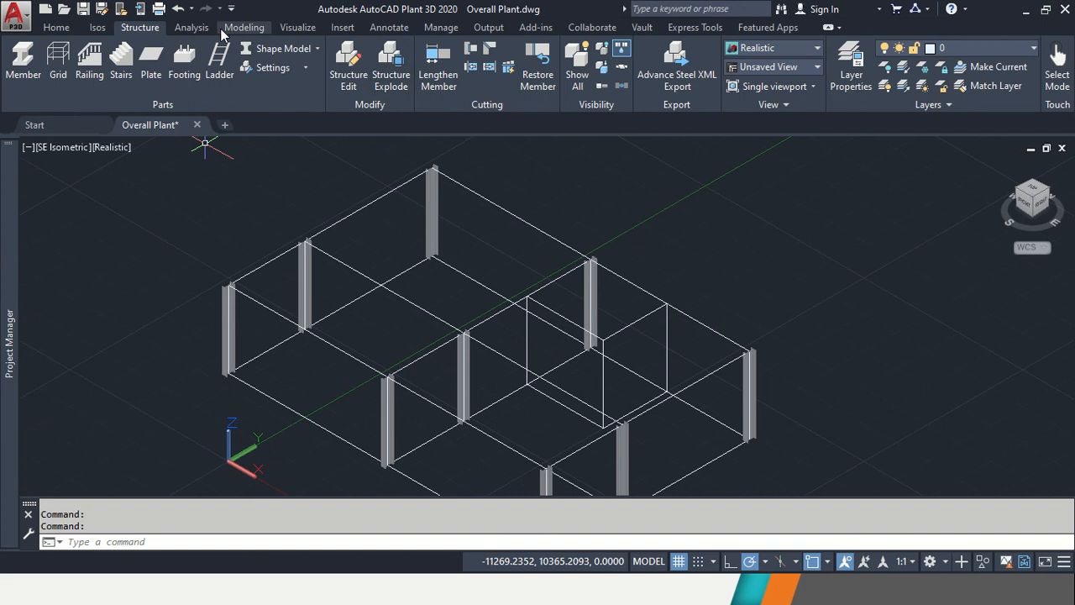
Review the member settings for the W12x30 shape and its orientation, and keep them as they are.
{"action": "left_click", "coordinate": [297, 70]}
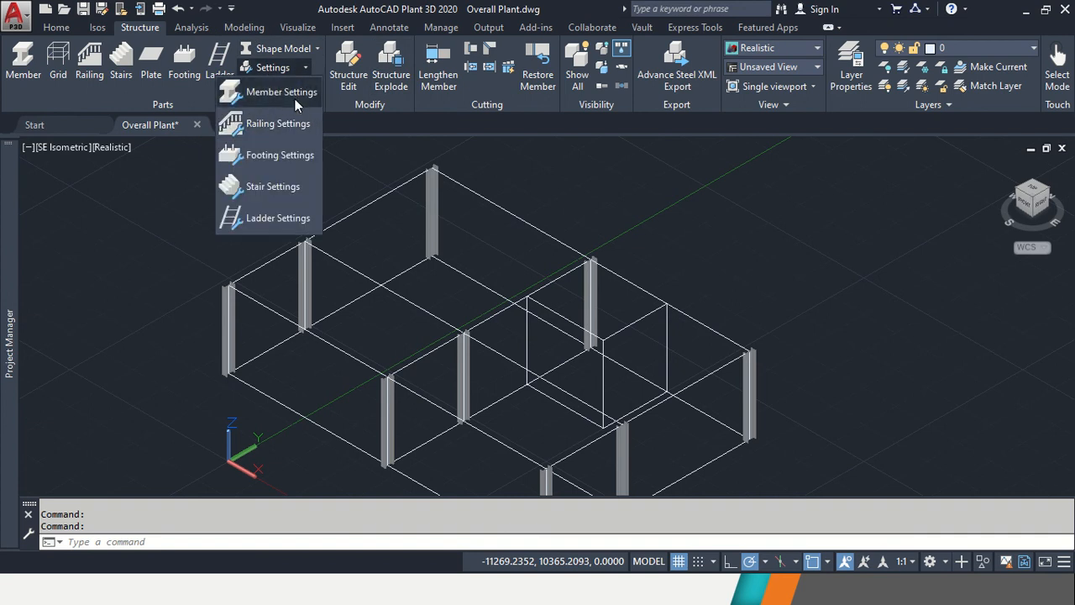
{"action": "left_click", "coordinate": [294, 95]}
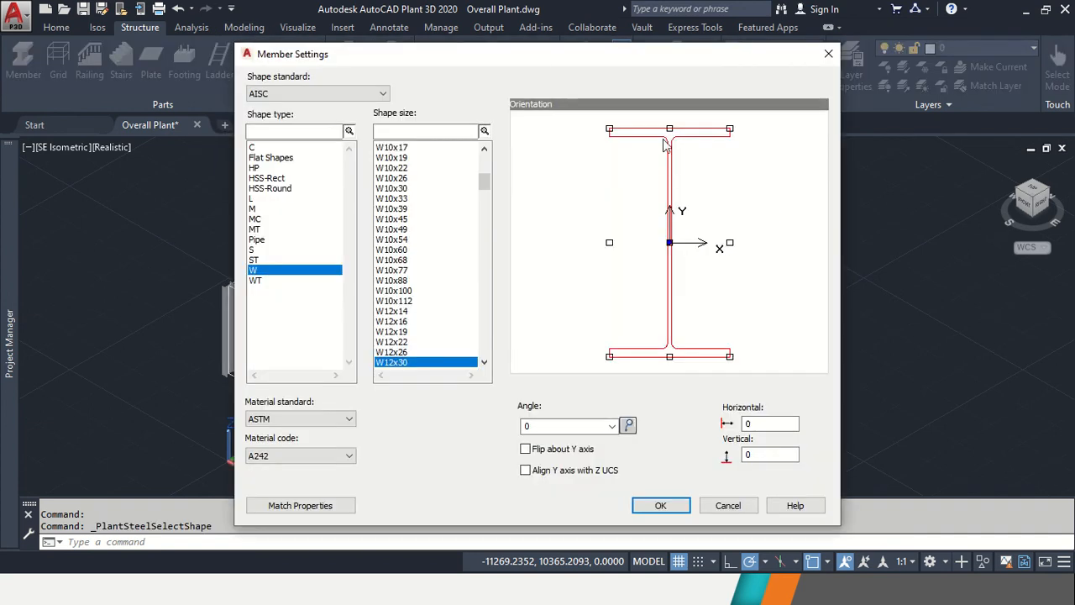
{"action": "left_click", "coordinate": [663, 507]}
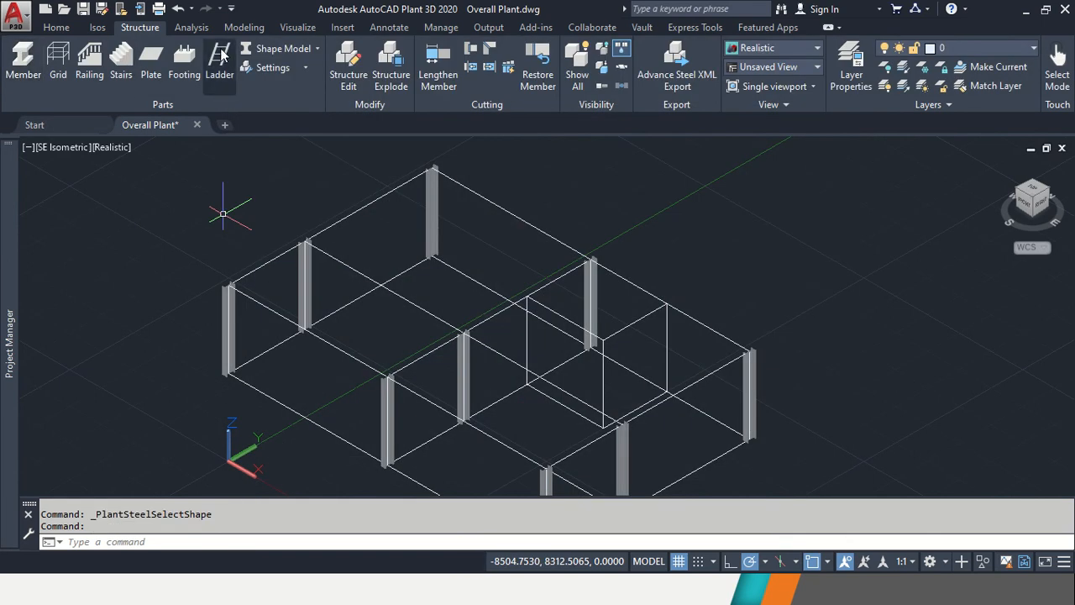
Switch the members to Line Model and add beams around the full perimeter of the grid at Z 6000.
{"action": "left_click", "coordinate": [273, 48]}
{"action": "left_click", "coordinate": [268, 49]}
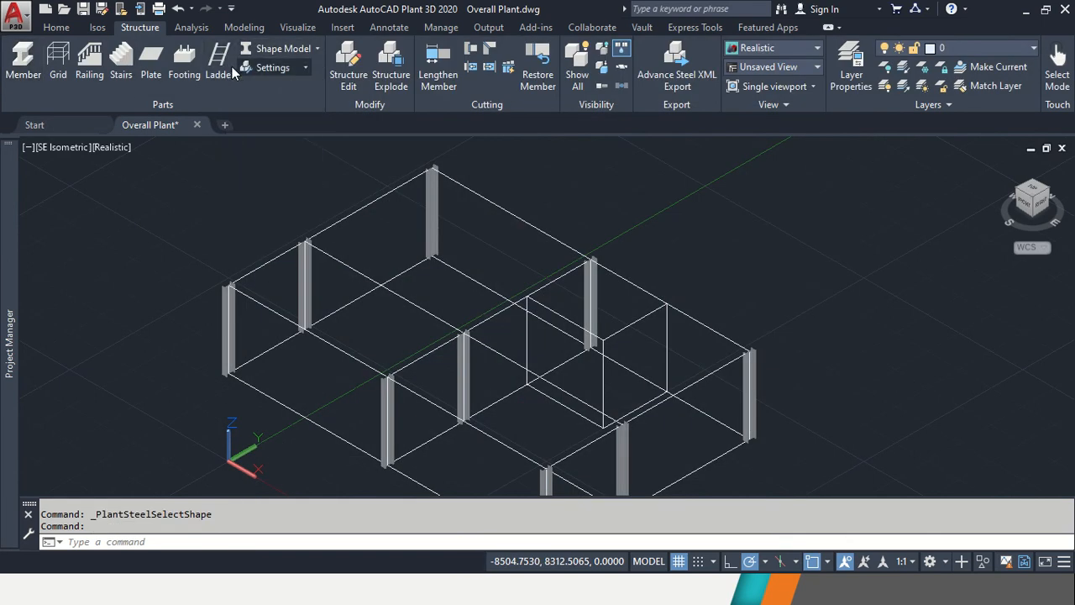
{"action": "left_click", "coordinate": [24, 57]}
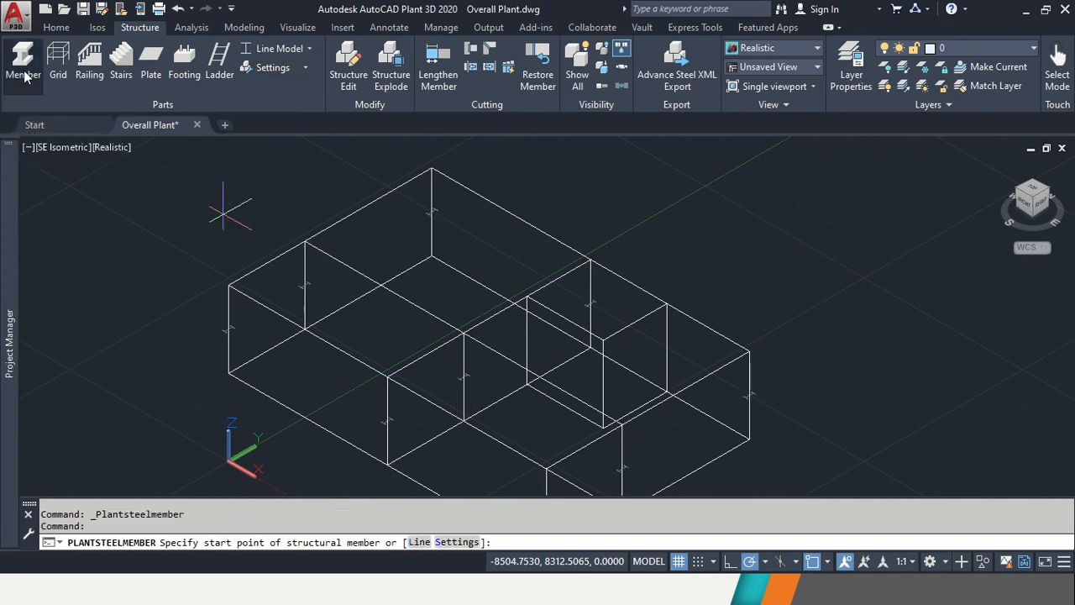
{"action": "left_click", "coordinate": [228, 285]}
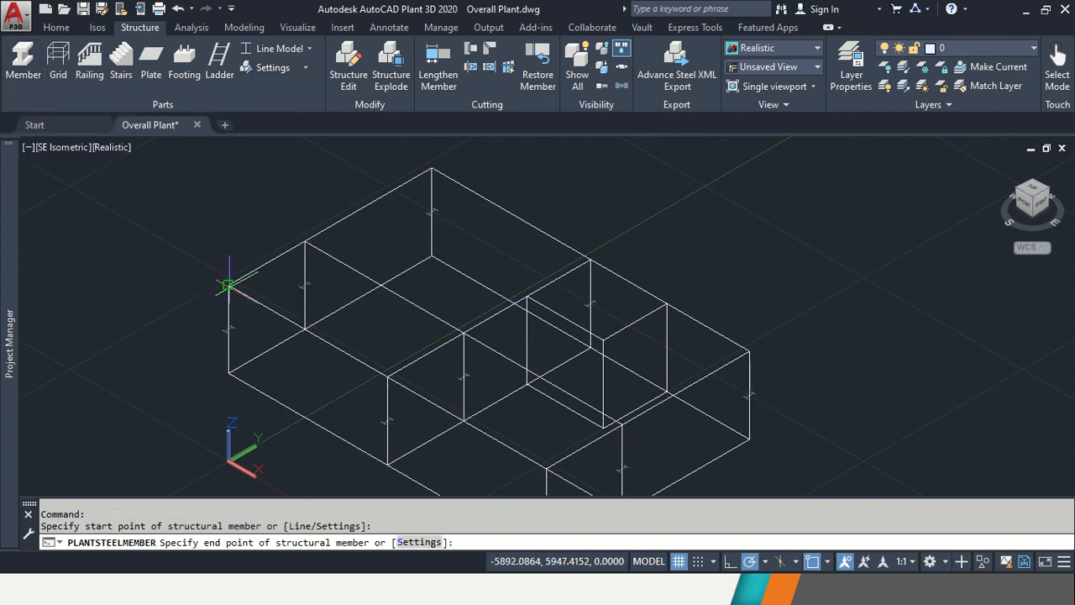
{"action": "left_click", "coordinate": [432, 170]}
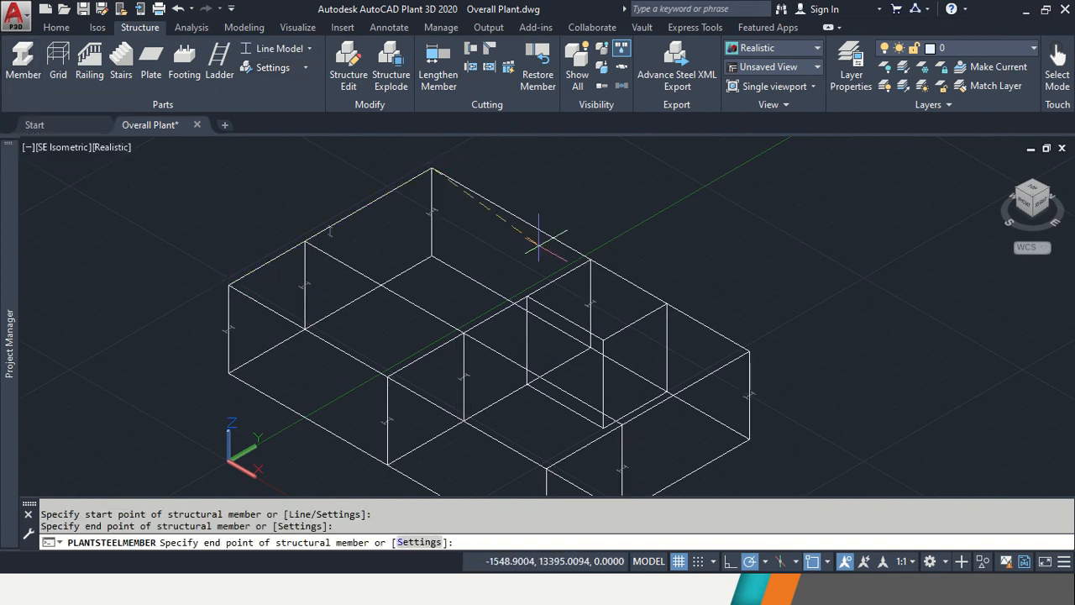
{"action": "left_click", "coordinate": [749, 352]}
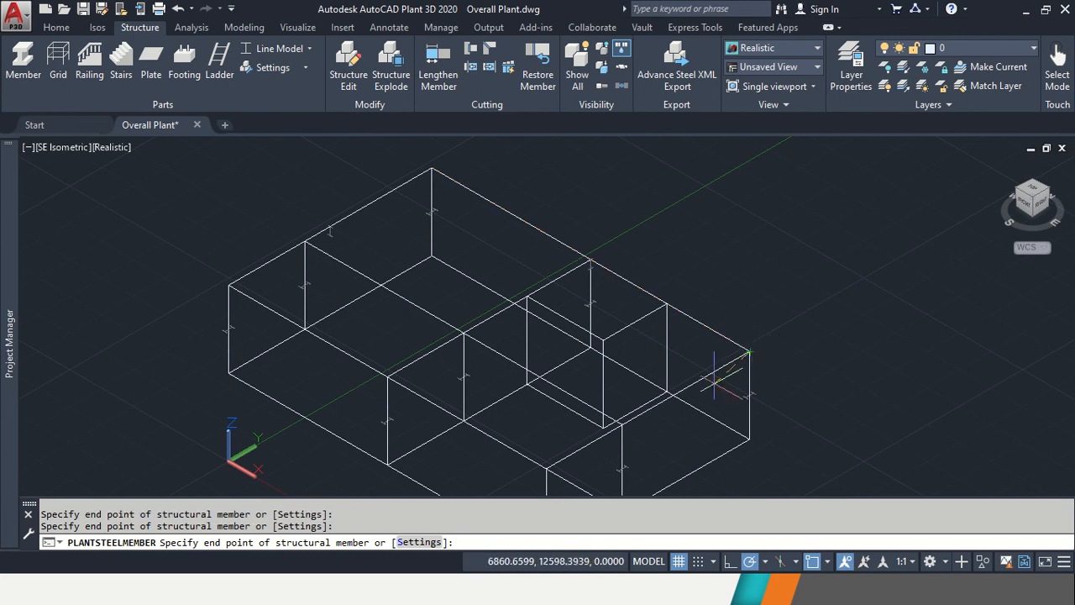
{"action": "left_click", "coordinate": [546, 466]}
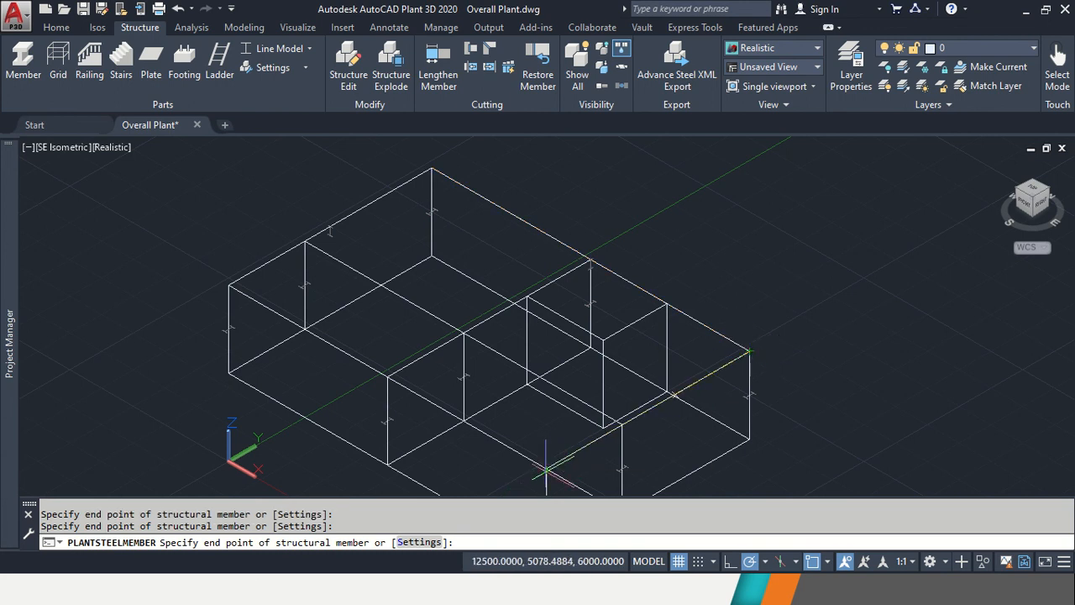
{"action": "left_click", "coordinate": [227, 285]}
{"action": "key", "text": "Return"}
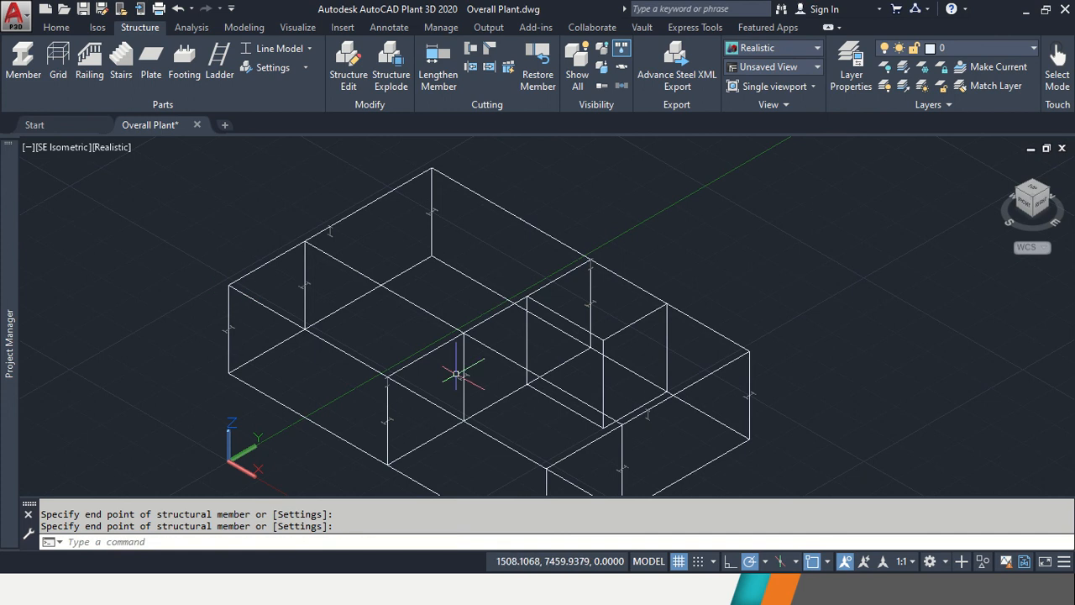
Add two inner beams at Z 6000: along X 6250 from Y 0 to Y 8000, and along Y 3000 from X 0 to X 12500.
{"action": "key", "text": "Return"}
{"action": "left_click", "coordinate": [386, 377]}
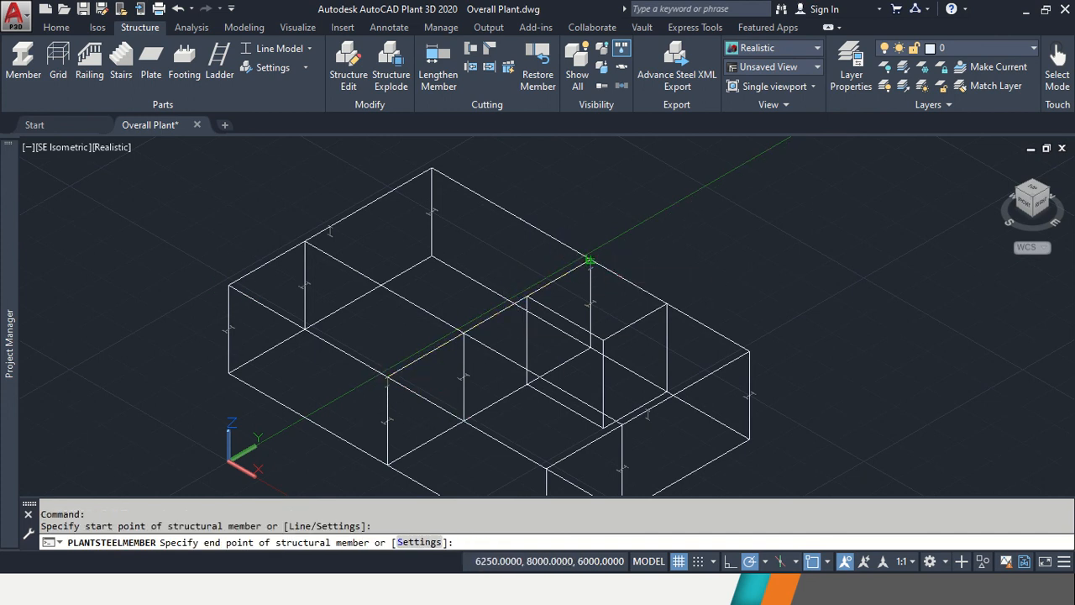
{"action": "left_click", "coordinate": [589, 261]}
{"action": "key", "text": "Return"}
{"action": "key", "text": "Return"}
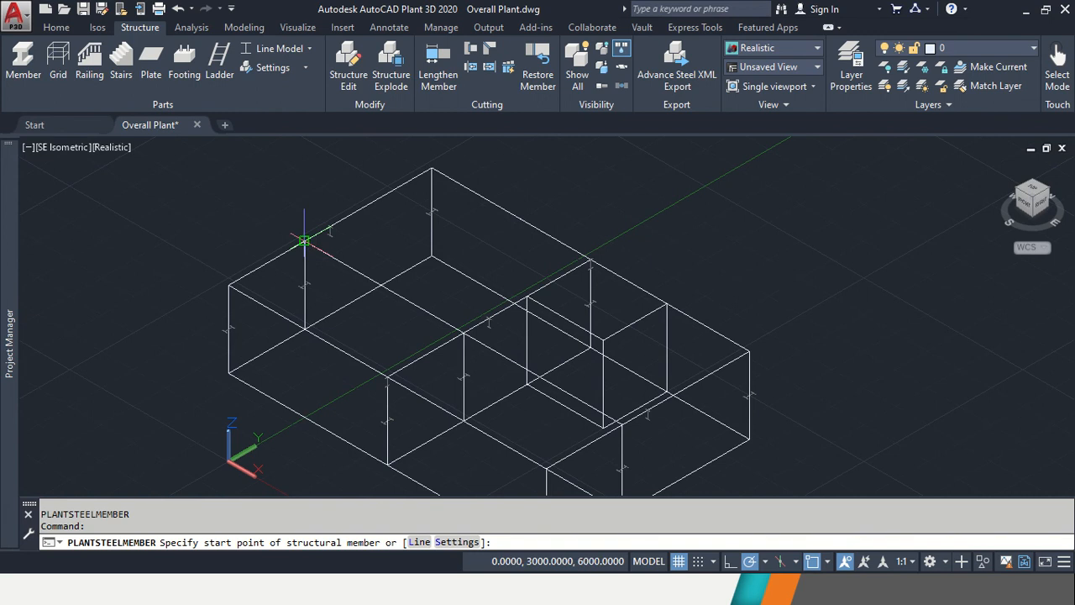
{"action": "left_click", "coordinate": [304, 241]}
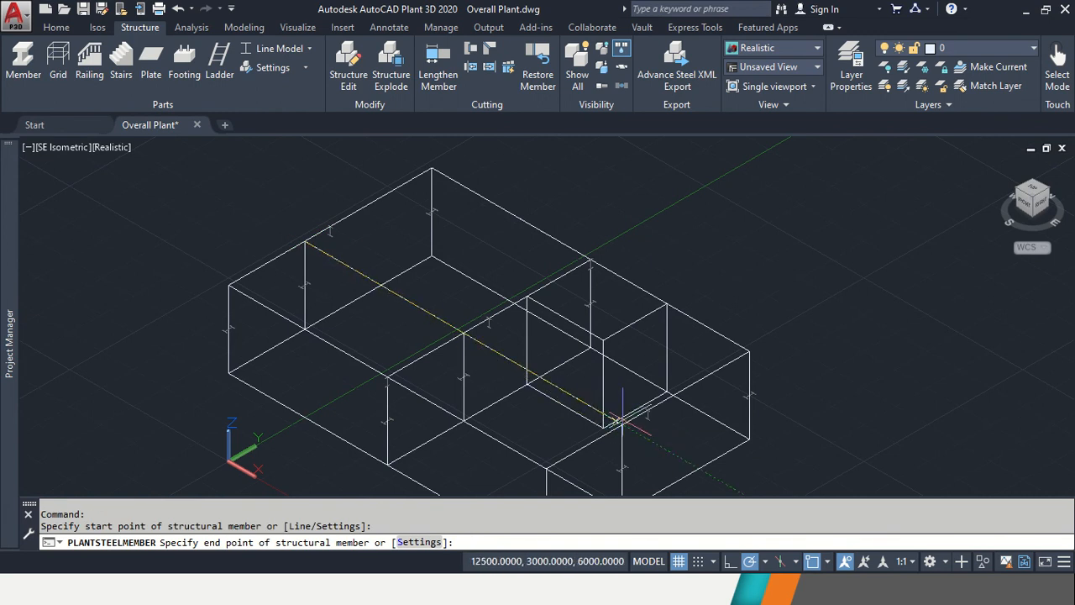
{"action": "left_click", "coordinate": [622, 425]}
{"action": "key", "text": "Return"}
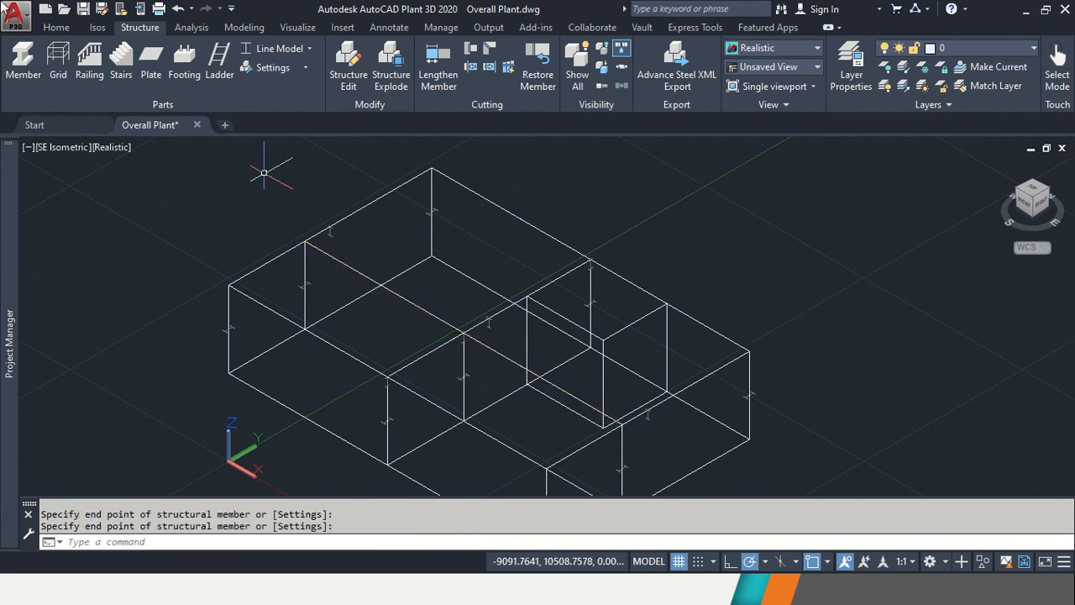
Display the structural members as Shape Model and zoom in on the beam joints at the X 12500 side.
{"action": "left_click", "coordinate": [304, 48]}
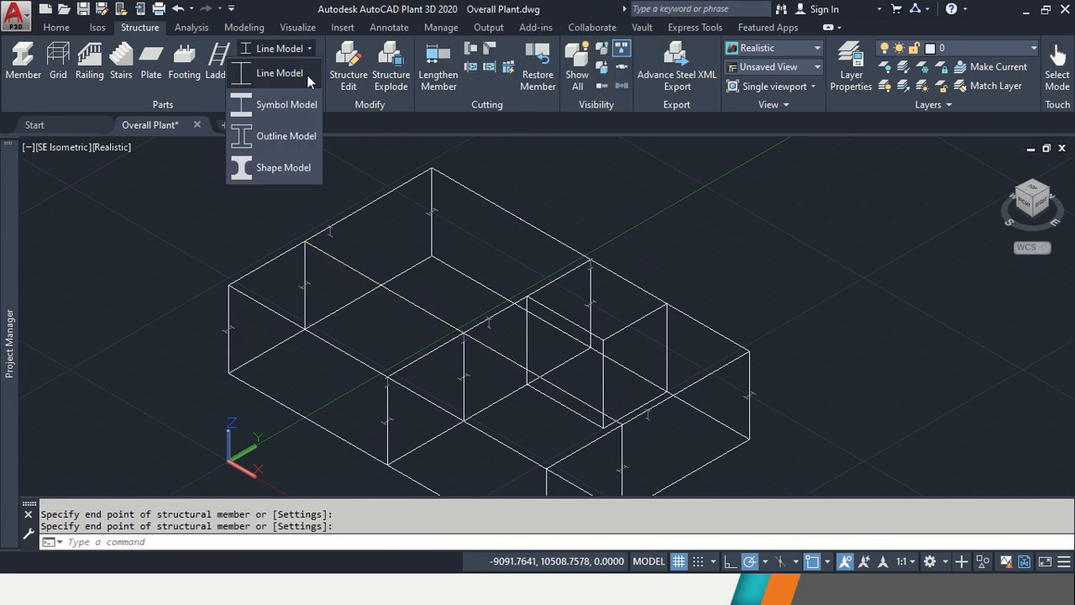
{"action": "left_click", "coordinate": [279, 160]}
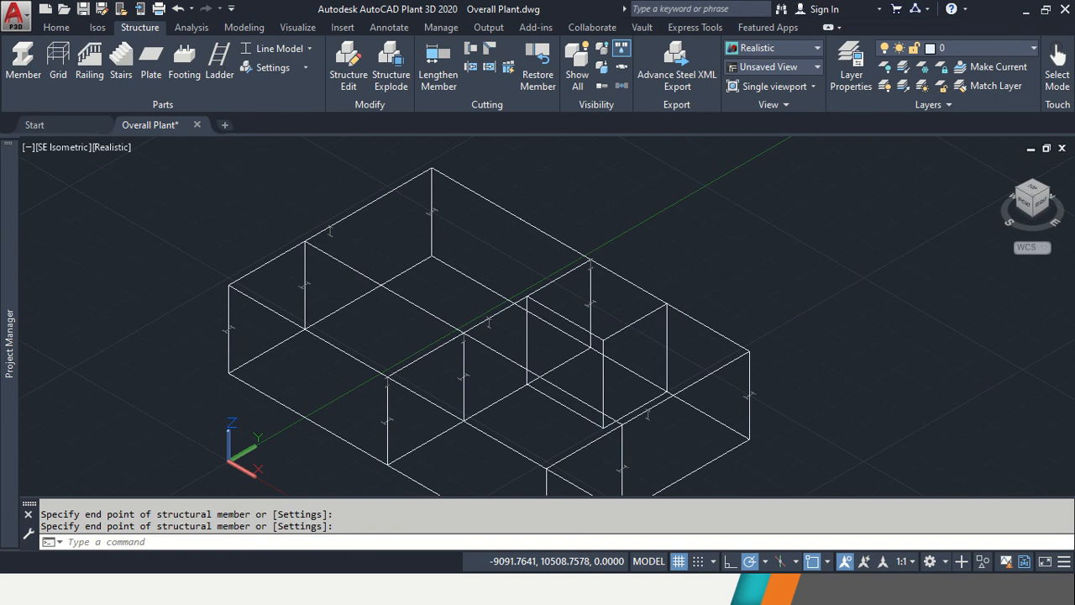
{"action": "scroll", "coordinate": [730, 394], "scroll_direction": "up", "scroll_amount": 6}
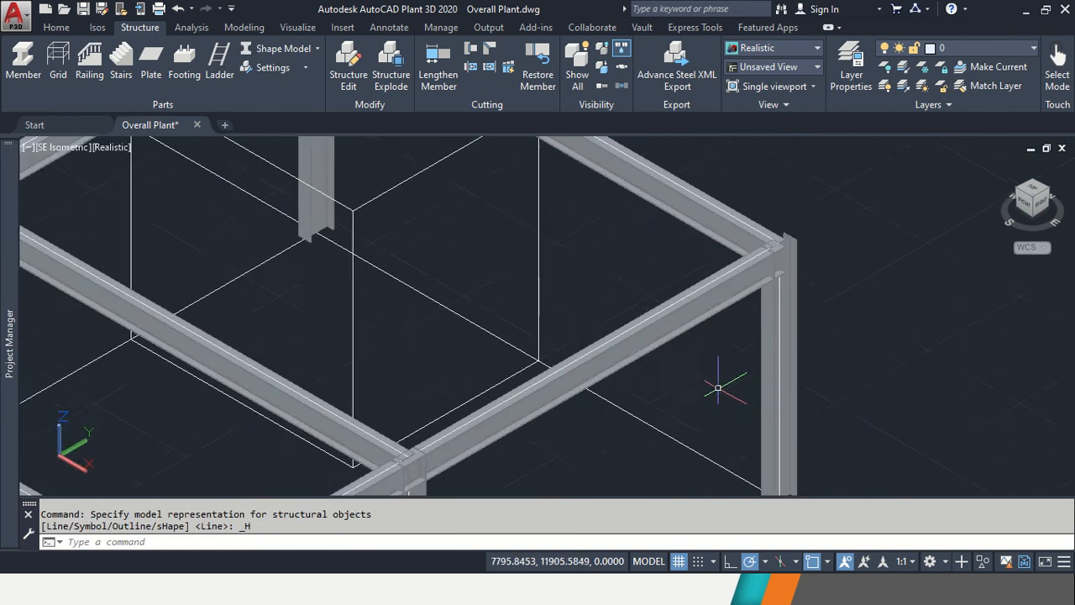
Miter the perimeter beams where they meet at the two X 12500 corners, at Y 8000 and Y 0.
{"action": "left_click", "coordinate": [489, 53]}
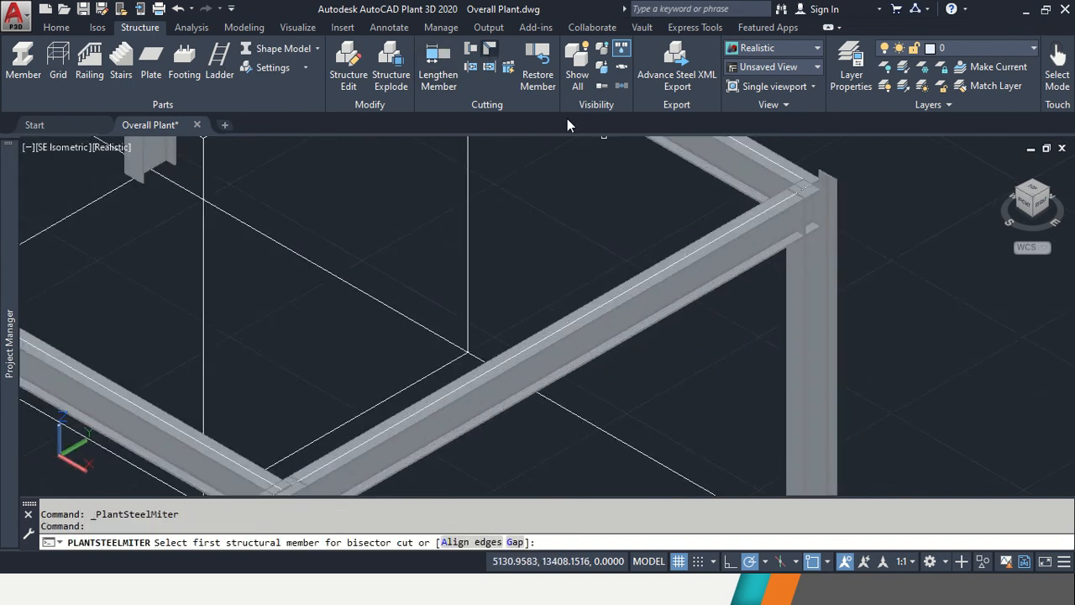
{"action": "scroll", "coordinate": [739, 210], "scroll_direction": "down", "scroll_amount": 2}
{"action": "left_click", "coordinate": [728, 193]}
{"action": "left_click", "coordinate": [745, 267]}
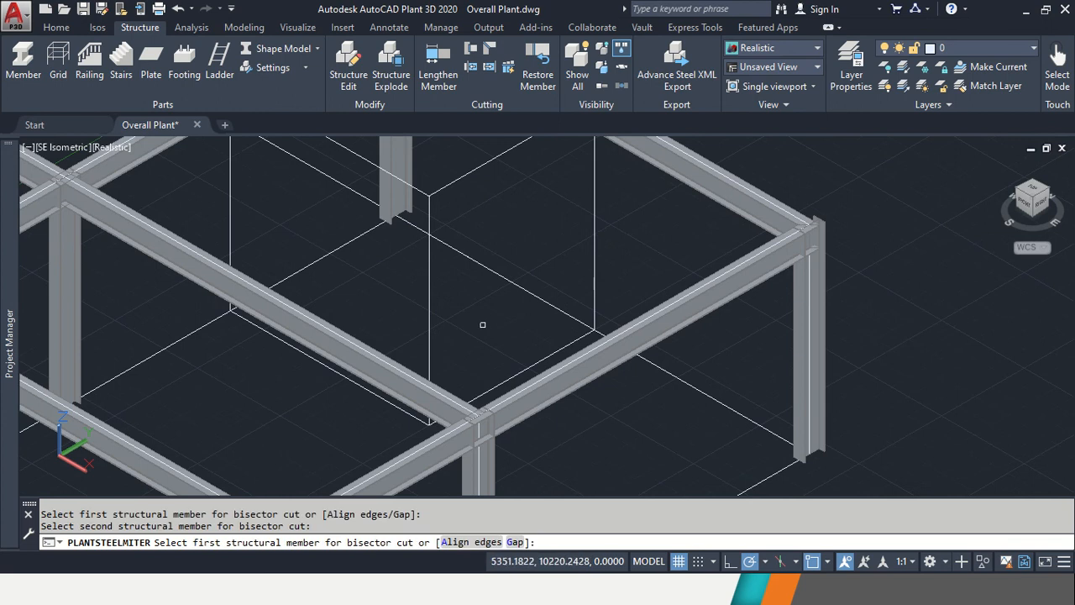
{"action": "scroll", "coordinate": [472, 348], "scroll_direction": "down", "scroll_amount": 4}
{"action": "left_click", "coordinate": [428, 405]}
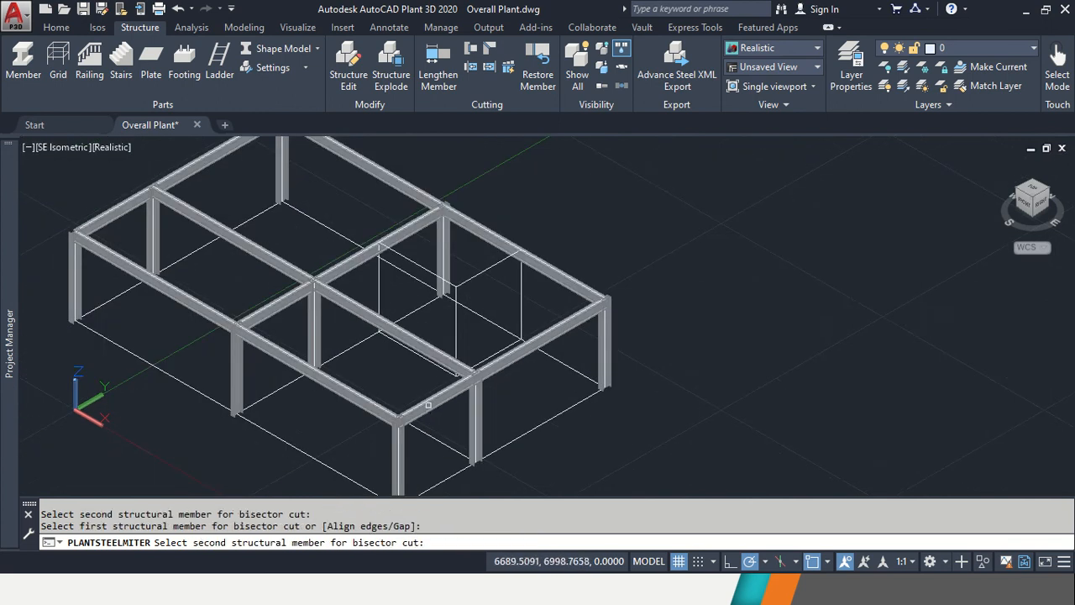
{"action": "left_click", "coordinate": [373, 408]}
Miter the perimeter beams where they meet at the two X 0 corners, at Y 0 and Y 8000.
{"action": "left_click", "coordinate": [87, 241]}
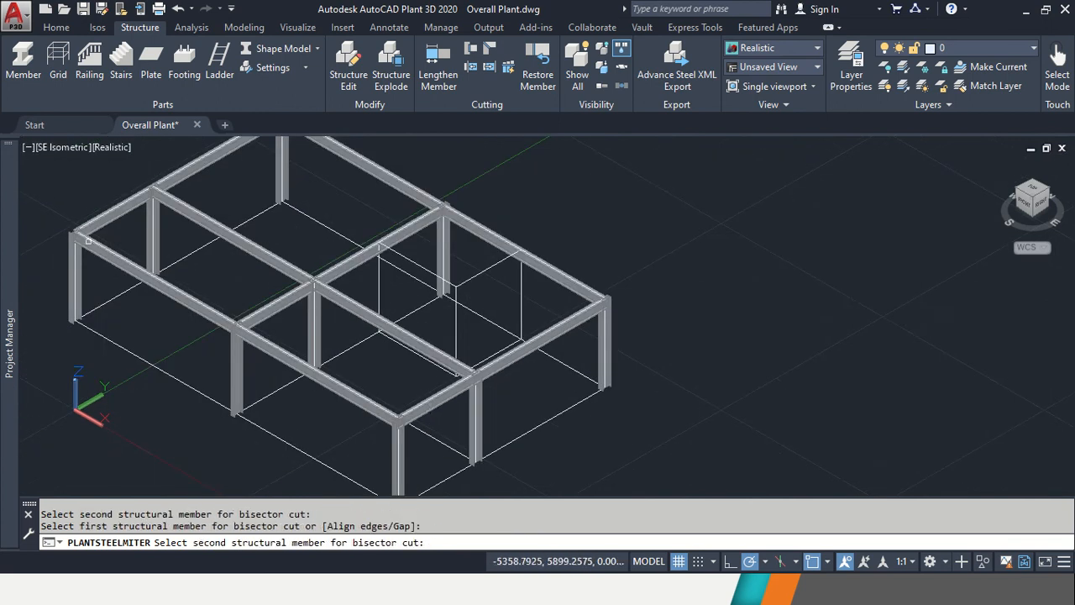
{"action": "left_click", "coordinate": [89, 225]}
{"action": "middle_click_drag", "start_coordinate": [220, 204], "coordinate": [183, 283]}
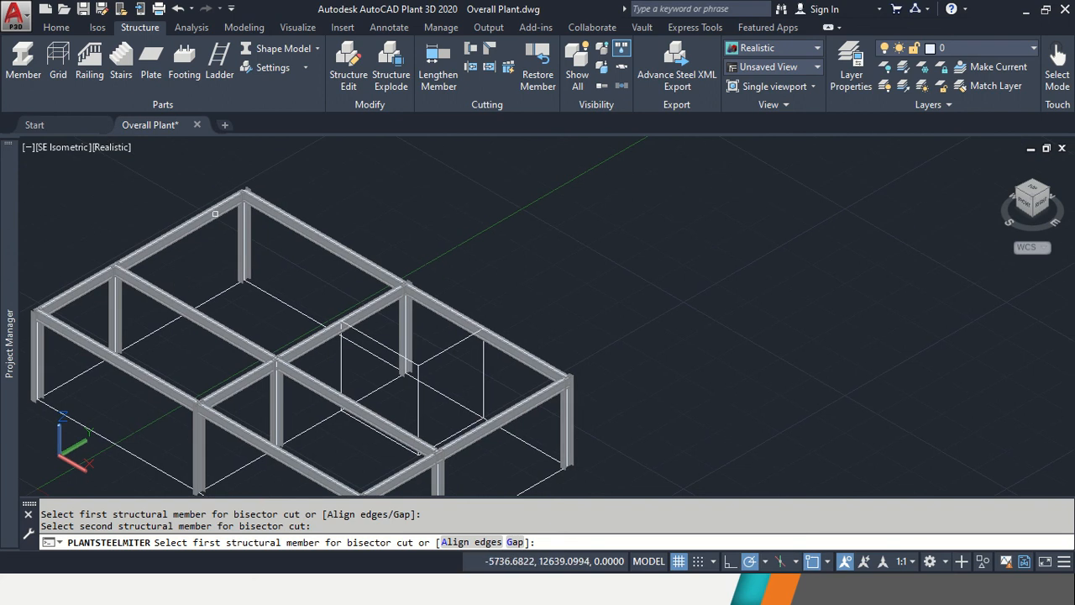
{"action": "left_click", "coordinate": [215, 215]}
{"action": "left_click", "coordinate": [259, 206]}
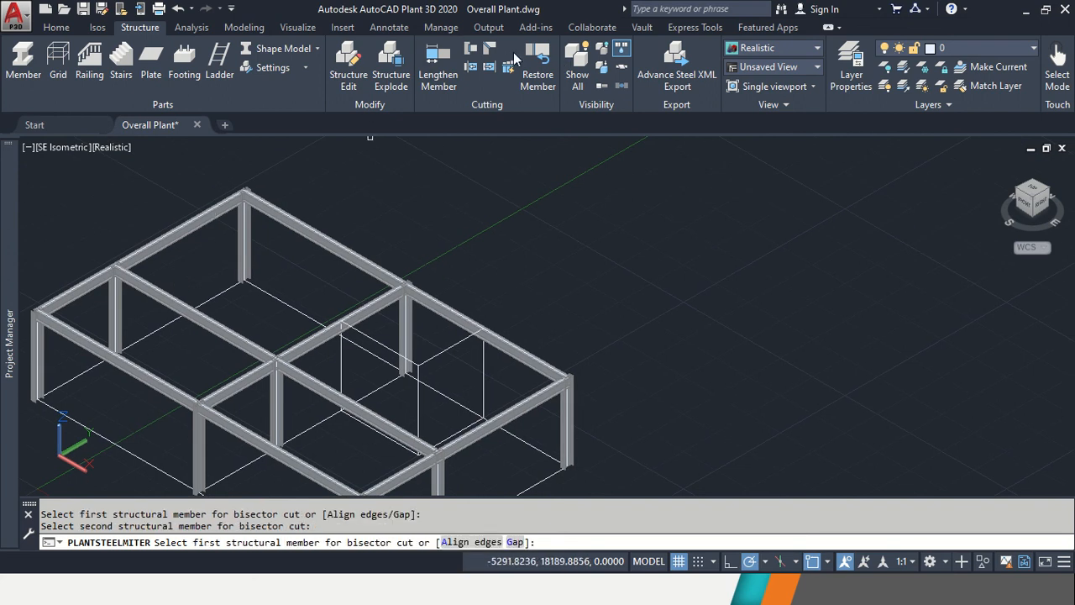
Cut the three columns along X 12500 back to the perimeter beam above them.
{"action": "left_click", "coordinate": [471, 48]}
{"action": "scroll", "coordinate": [625, 491], "scroll_direction": "up", "scroll_amount": 5}
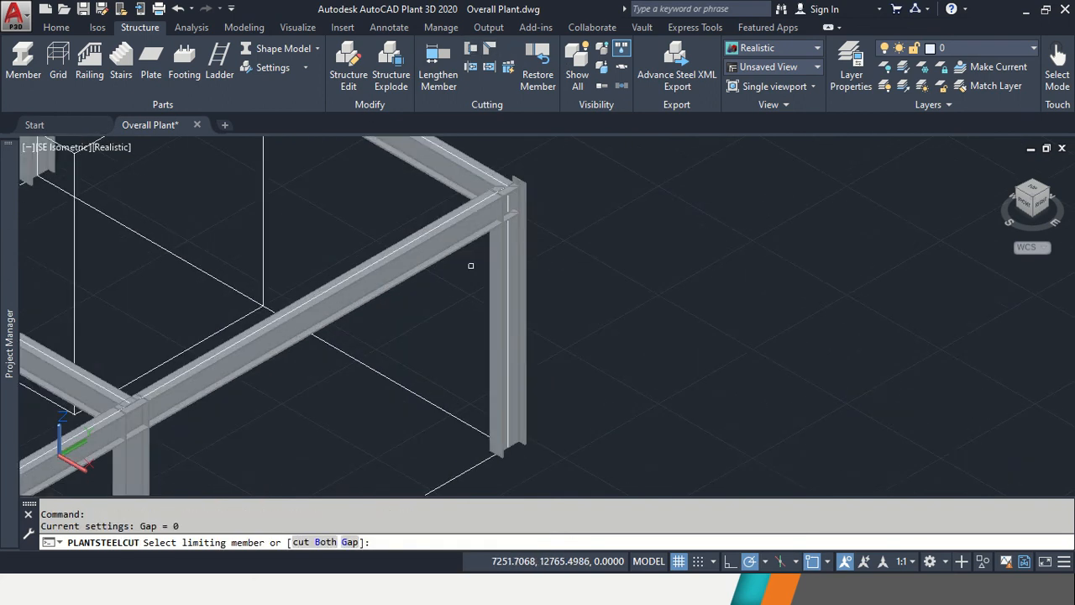
{"action": "left_click", "coordinate": [471, 208]}
{"action": "left_click", "coordinate": [500, 262]}
{"action": "middle_click_drag", "start_coordinate": [212, 421], "coordinate": [432, 256]}
{"action": "left_click", "coordinate": [386, 234]}
{"action": "left_click", "coordinate": [343, 313]}
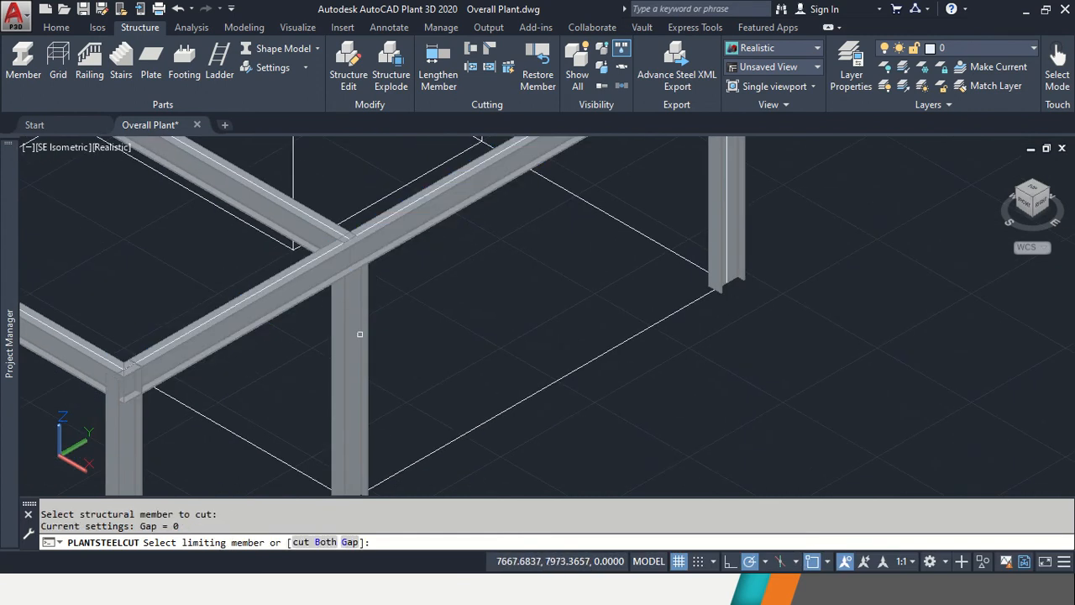
{"action": "middle_click_drag", "start_coordinate": [158, 325], "coordinate": [321, 266]}
{"action": "left_click", "coordinate": [240, 295]}
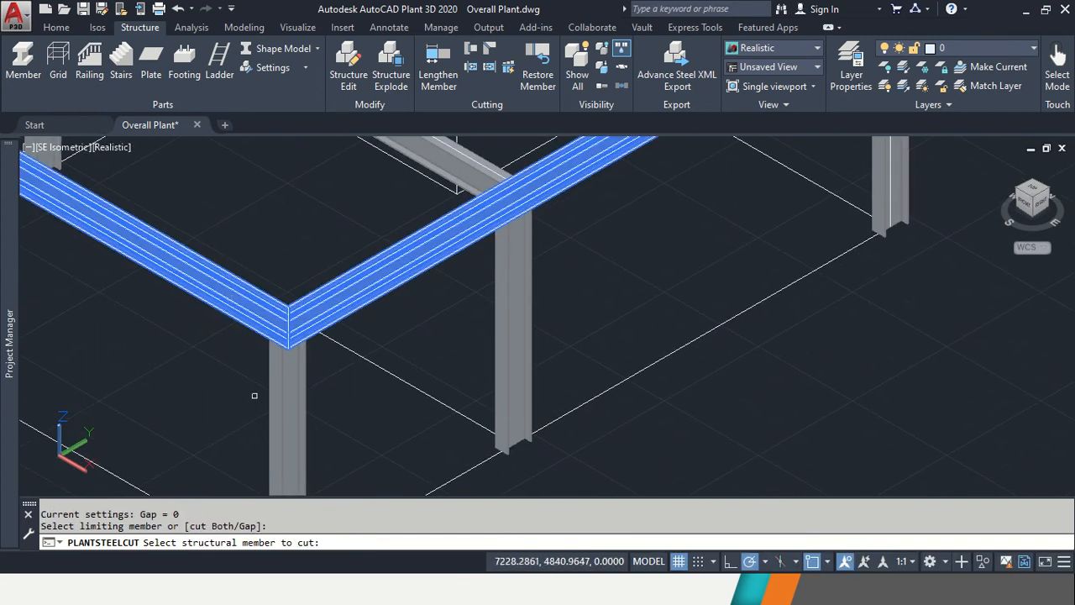
{"action": "left_click", "coordinate": [278, 386]}
Cut the columns at X 6250, Y 0 and X 6250, Y 3000 back to the crossing beam along X 6250.
{"action": "scroll", "coordinate": [281, 310], "scroll_direction": "down", "scroll_amount": 5}
{"action": "middle_click_drag", "start_coordinate": [205, 237], "coordinate": [353, 376]}
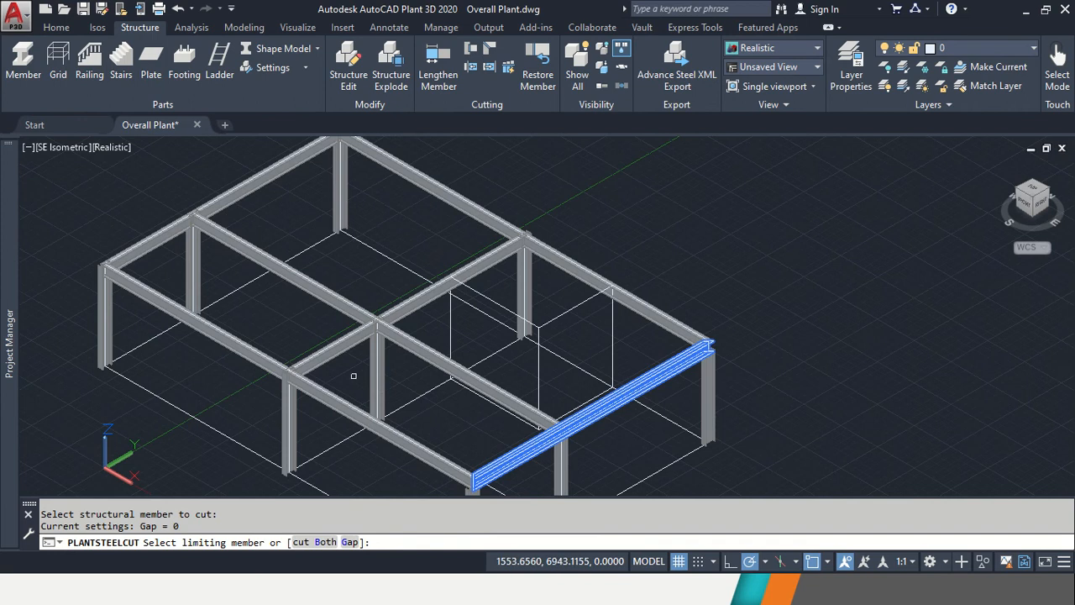
{"action": "left_click", "coordinate": [314, 359]}
{"action": "left_click", "coordinate": [287, 418]}
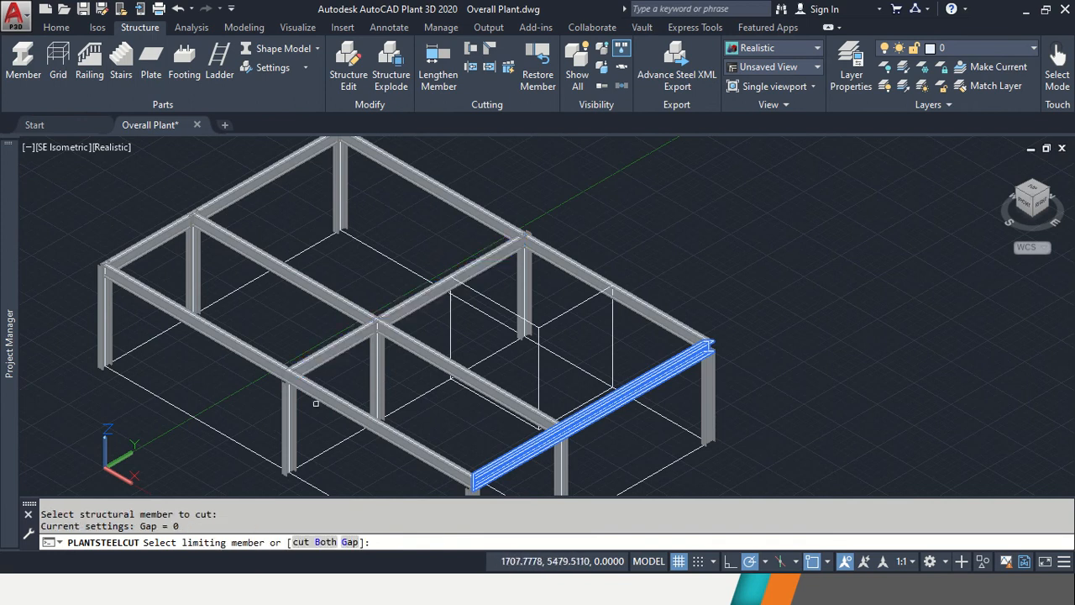
{"action": "scroll", "coordinate": [396, 324], "scroll_direction": "up", "scroll_amount": 3}
{"action": "left_click", "coordinate": [375, 309]}
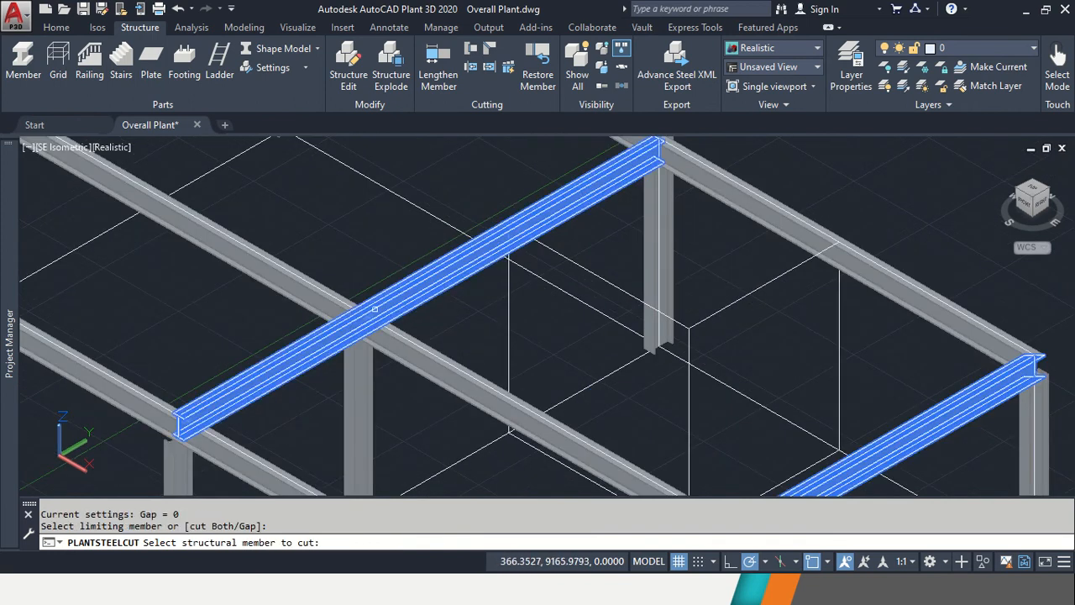
{"action": "left_click", "coordinate": [353, 384]}
Cut the columns at X 0, Y 3000 and X 0, Y 0 back to the beam along X 0, and end the cutting.
{"action": "middle_click_drag", "start_coordinate": [396, 314], "coordinate": [391, 412]}
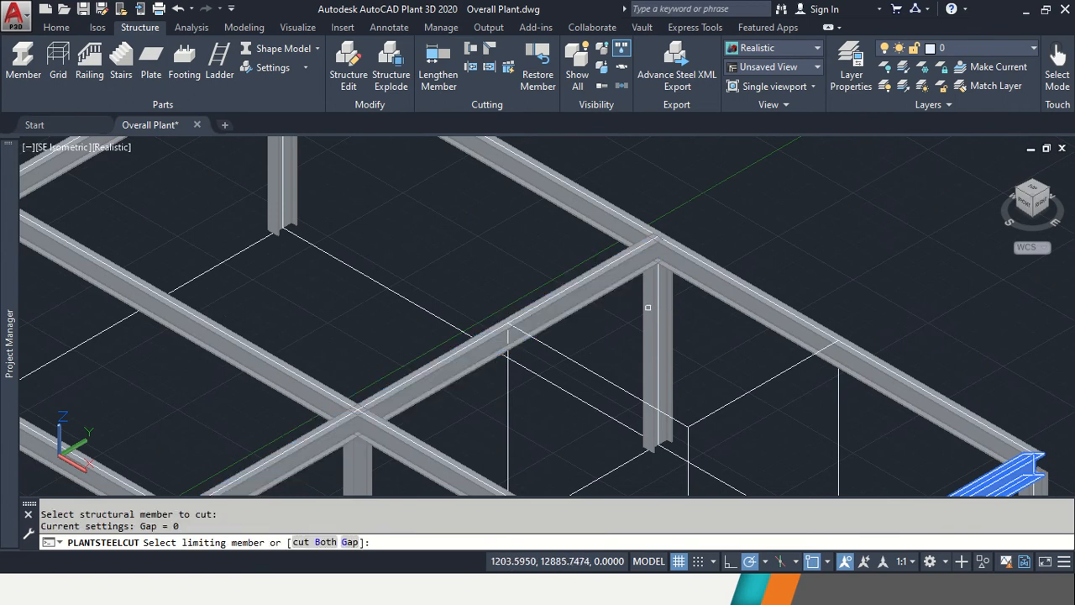
{"action": "scroll", "coordinate": [647, 308], "scroll_direction": "down", "scroll_amount": 2}
{"action": "left_click", "coordinate": [357, 176]}
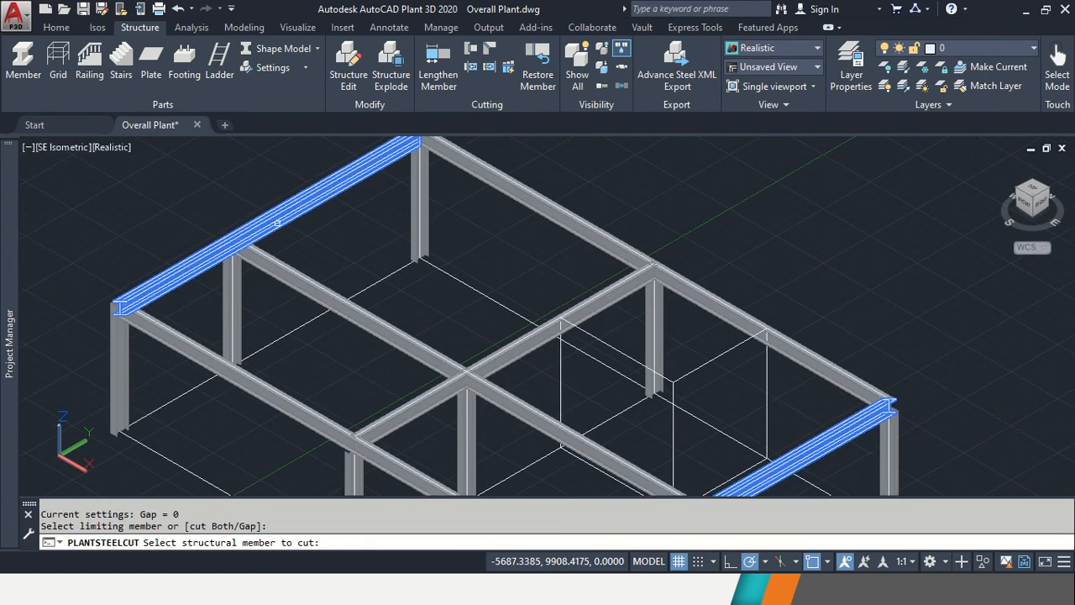
{"action": "left_click", "coordinate": [236, 285]}
{"action": "left_click", "coordinate": [148, 278]}
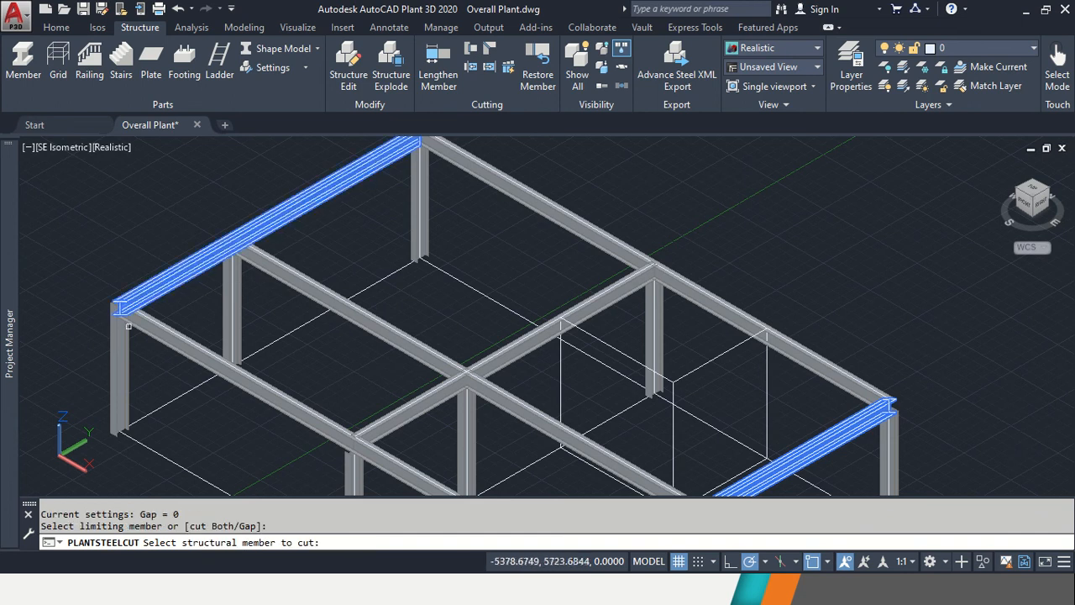
{"action": "left_click", "coordinate": [119, 357]}
{"action": "left_click", "coordinate": [111, 332]}
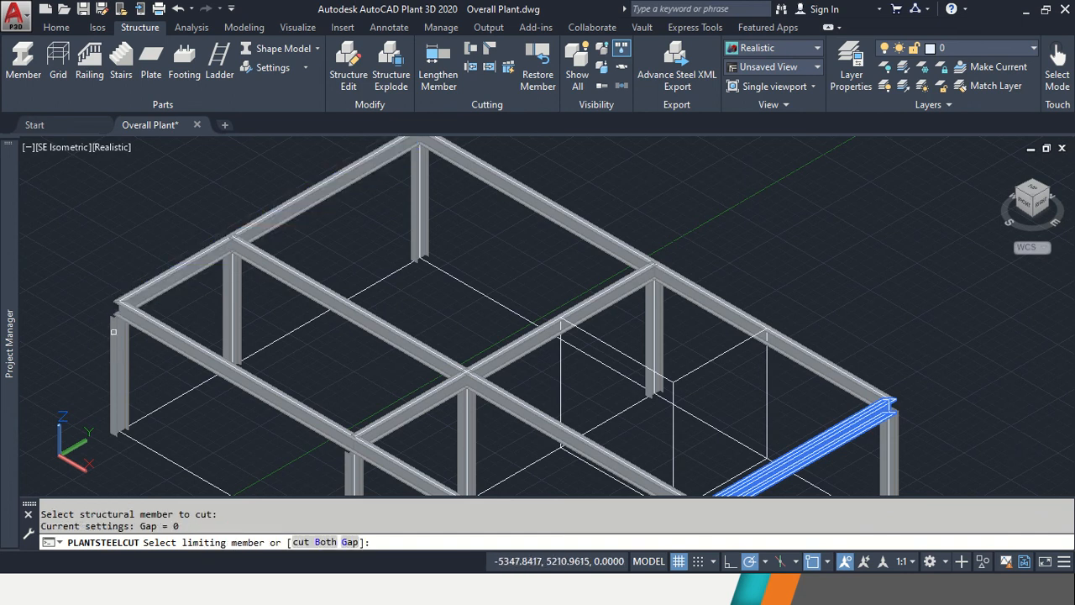
{"action": "scroll", "coordinate": [112, 335], "scroll_direction": "up", "scroll_amount": 3}
{"action": "scroll", "coordinate": [445, 233], "scroll_direction": "down", "scroll_amount": 4}
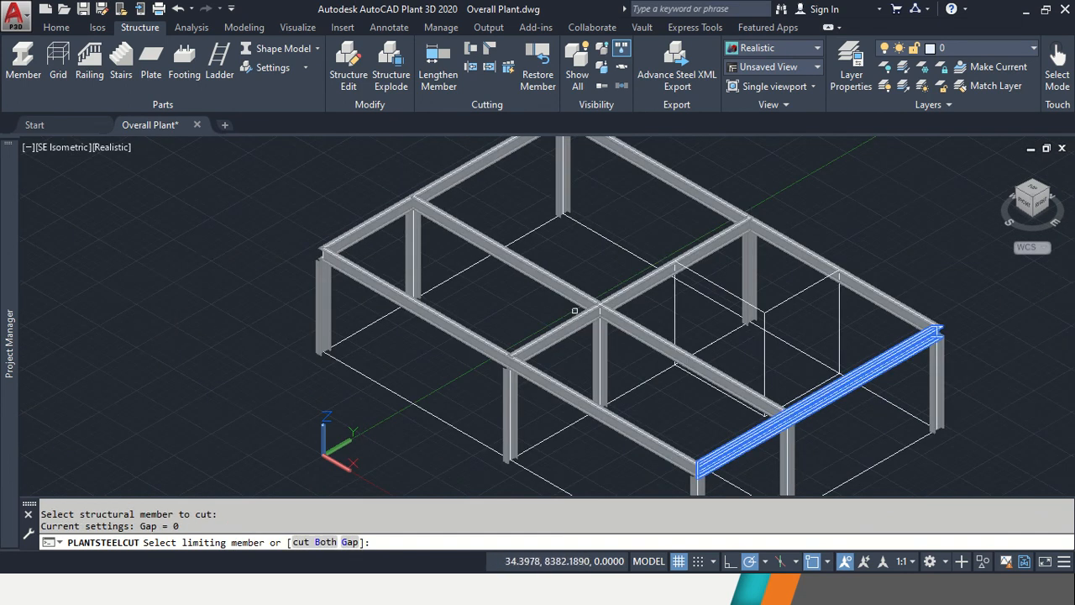
{"action": "key", "text": "Escape"}
{"action": "key", "text": "Escape"}
Turn off the Grid Top Deck layer so that only the steel frame is shown.
{"action": "scroll", "coordinate": [895, 257], "scroll_direction": "down", "scroll_amount": 4}
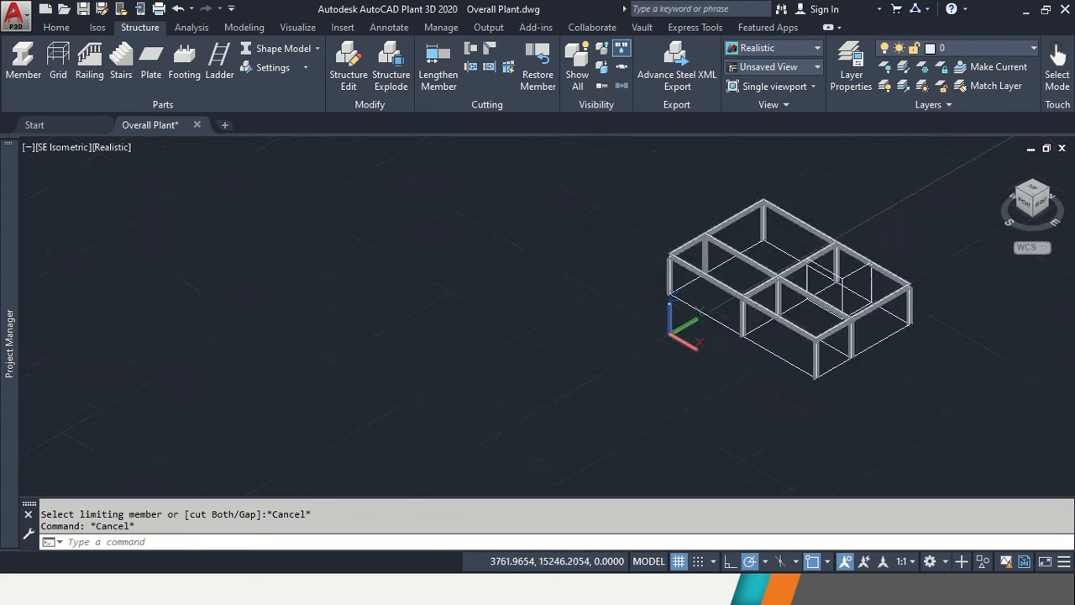
{"action": "scroll", "coordinate": [929, 268], "scroll_direction": "up", "scroll_amount": 4}
{"action": "middle_click_drag", "start_coordinate": [928, 269], "coordinate": [849, 274]}
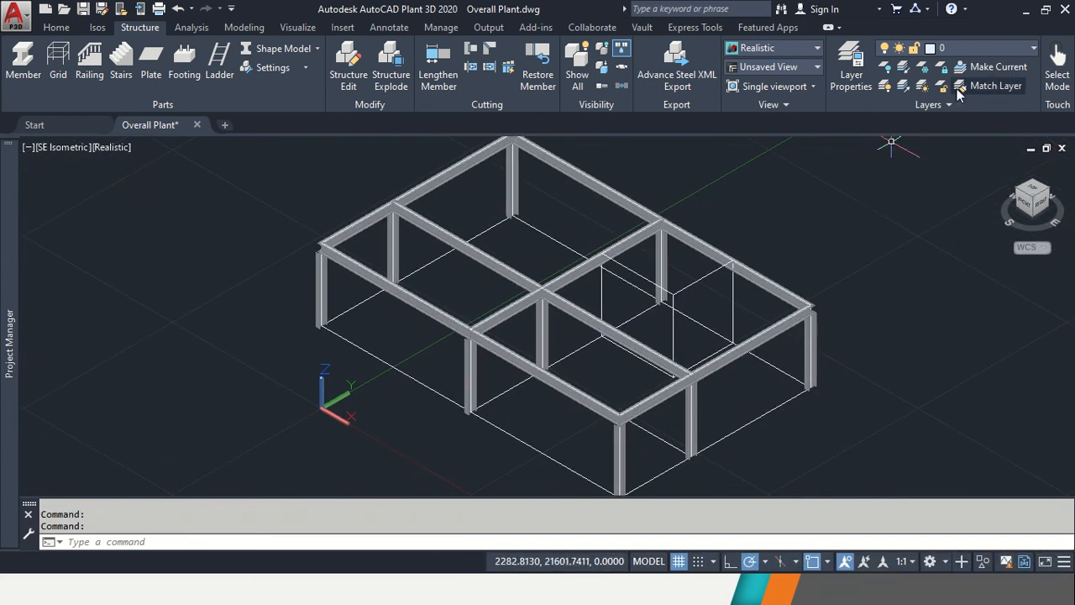
{"action": "left_click", "coordinate": [990, 48]}
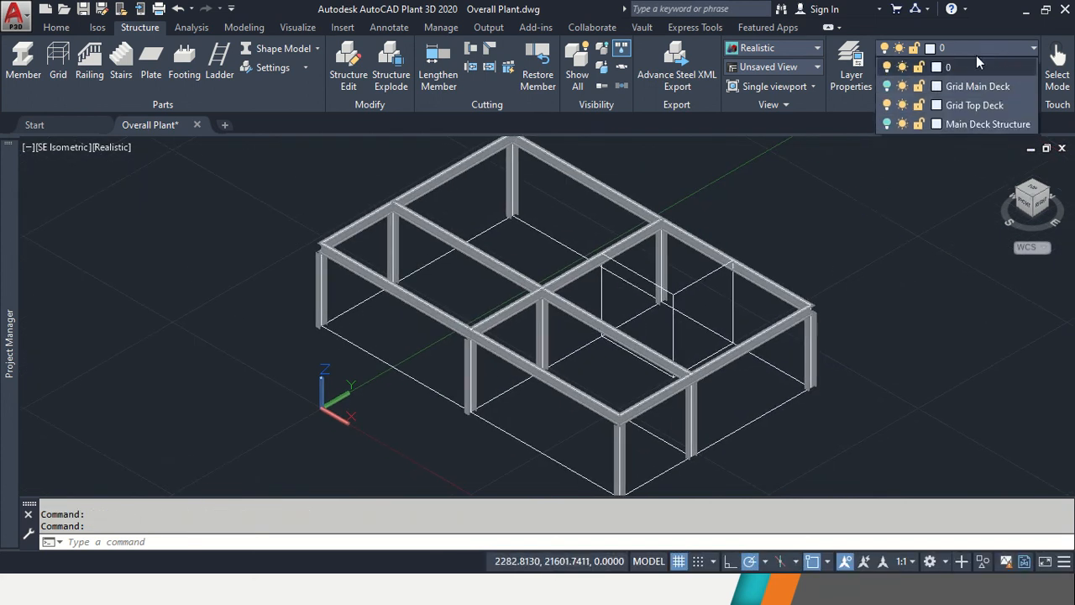
{"action": "left_click", "coordinate": [886, 105]}
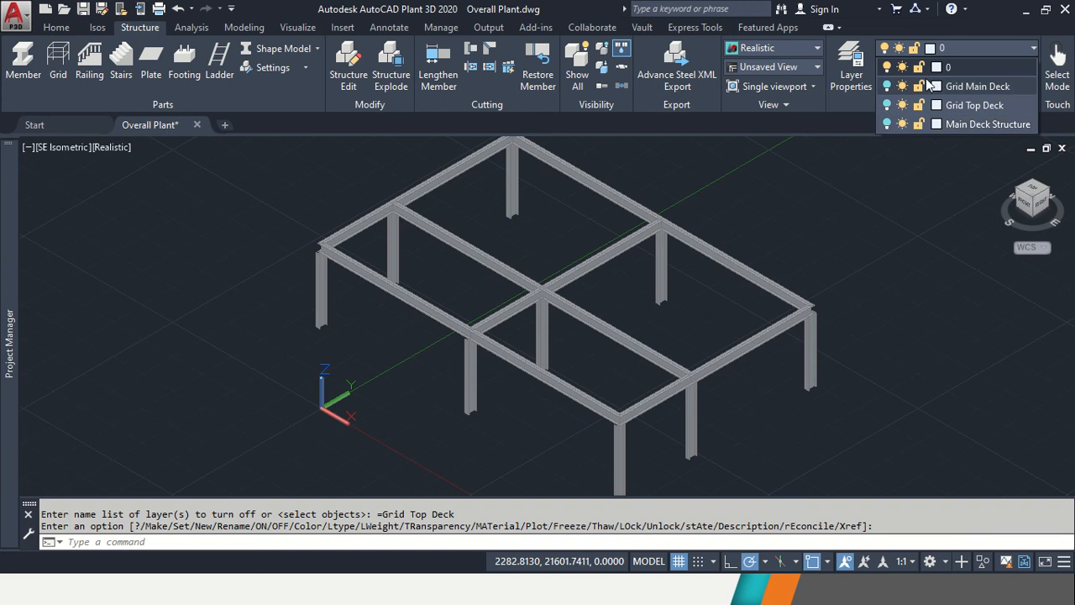
Create a new layer named Top Deck Structure.
{"action": "scroll", "coordinate": [839, 382], "scroll_direction": "down", "scroll_amount": 3}
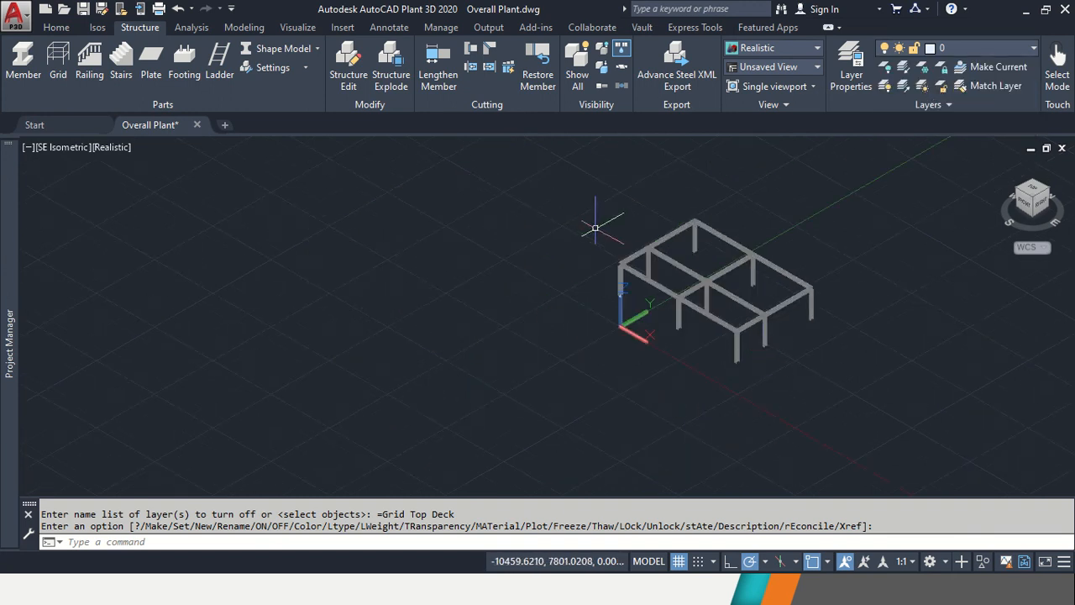
{"action": "left_click", "coordinate": [952, 456]}
{"action": "left_click", "coordinate": [606, 195]}
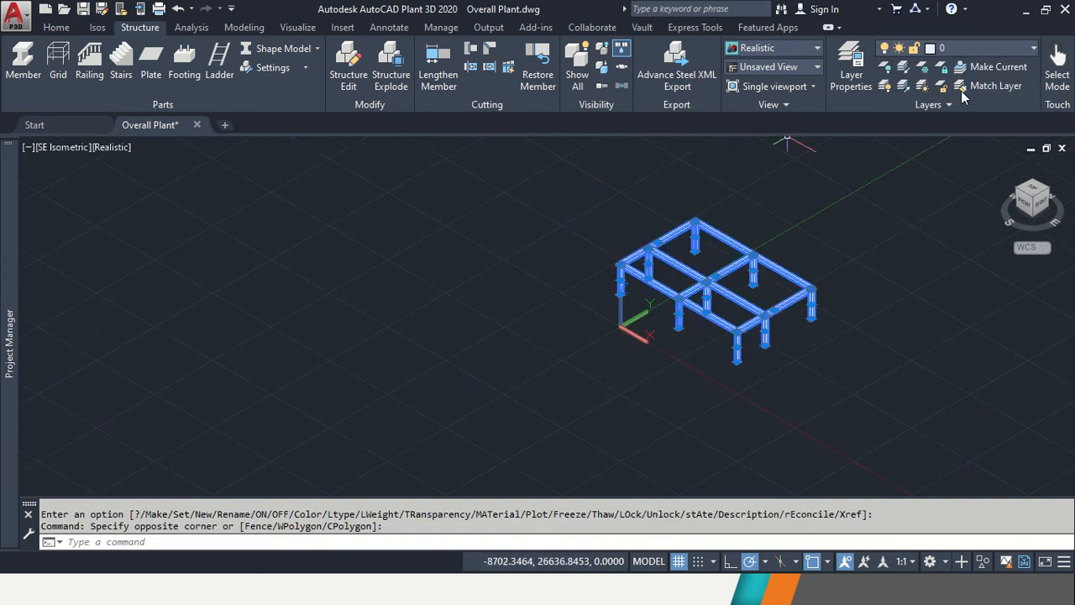
{"action": "left_click", "coordinate": [851, 74]}
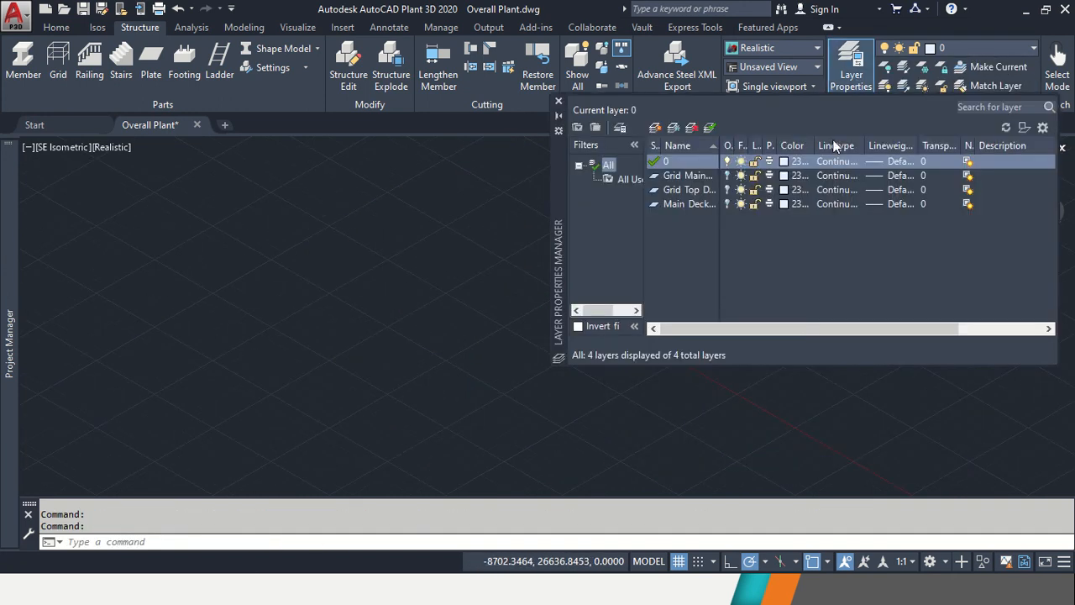
{"action": "right_click", "coordinate": [696, 217]}
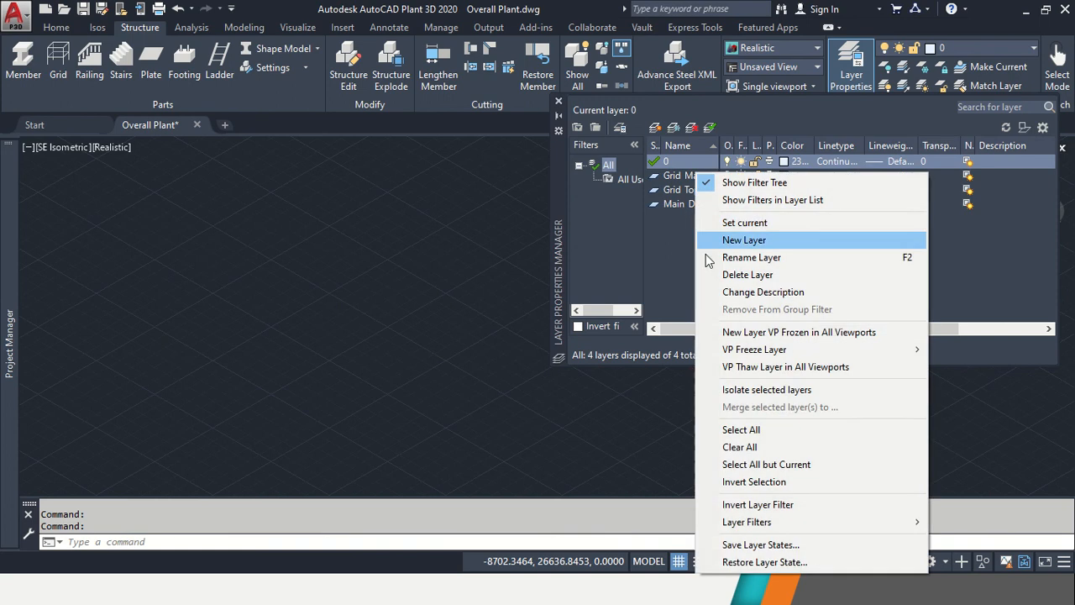
{"action": "left_click", "coordinate": [787, 242]}
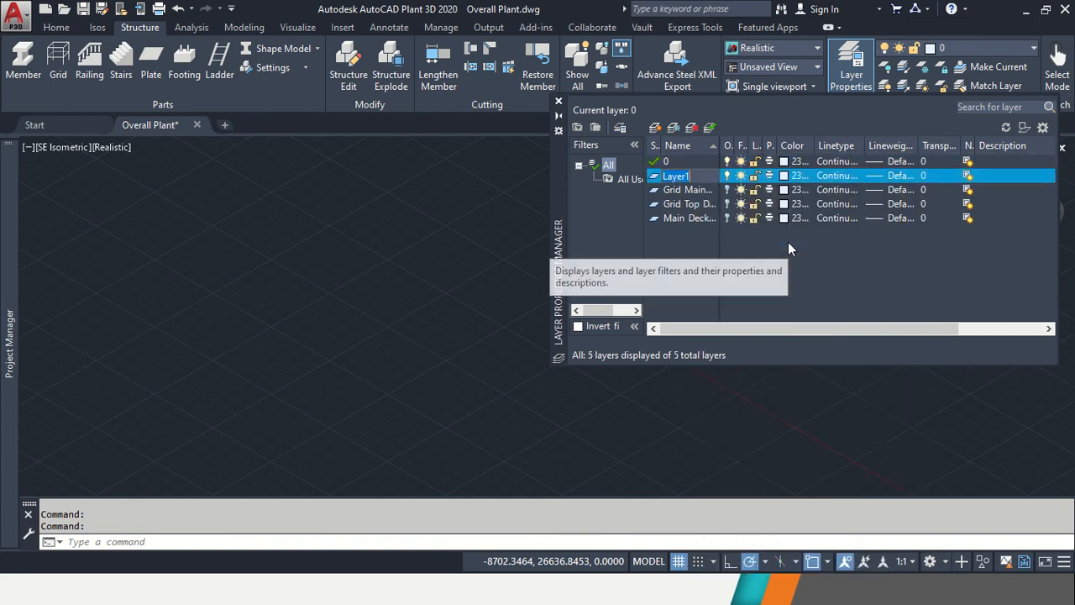
{"action": "type", "text": "T"}
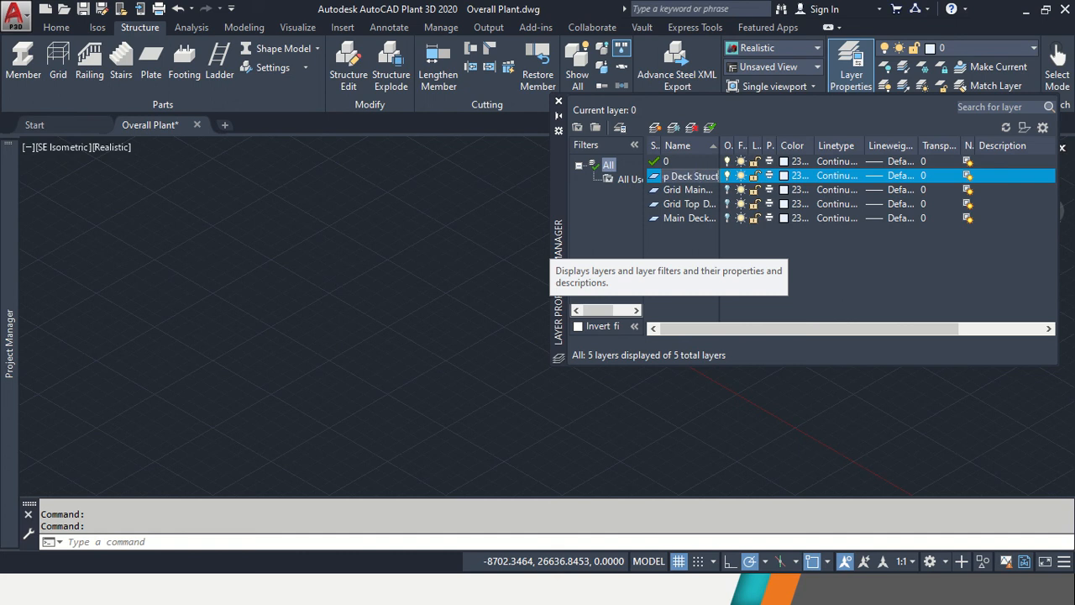
{"action": "key", "text": "Return"}
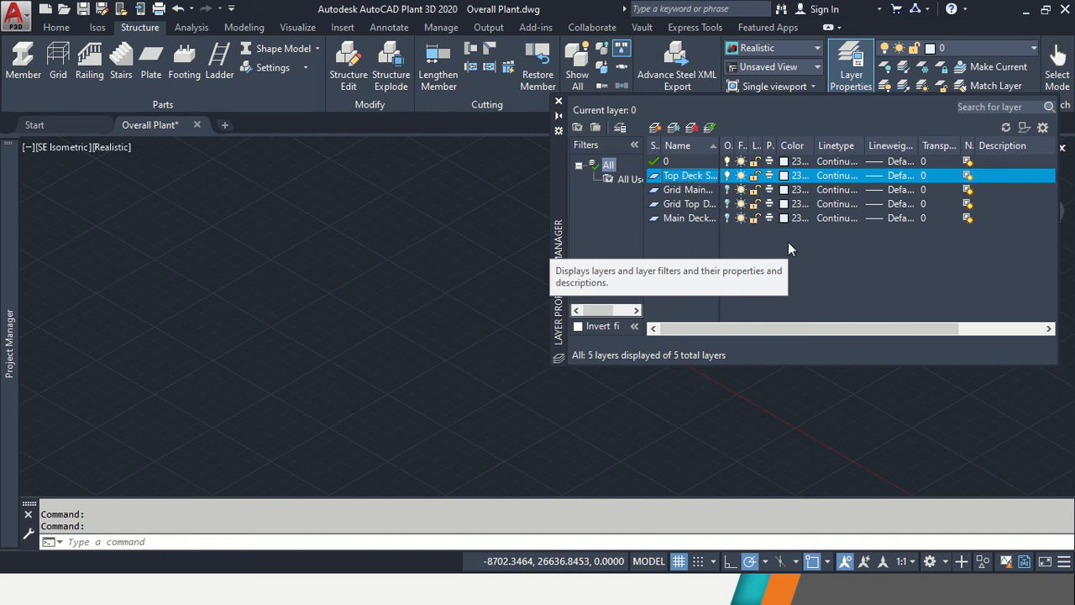
Rename the new Top Deck Structure layer as Structure Top Deck.
{"action": "key", "text": "F2"}
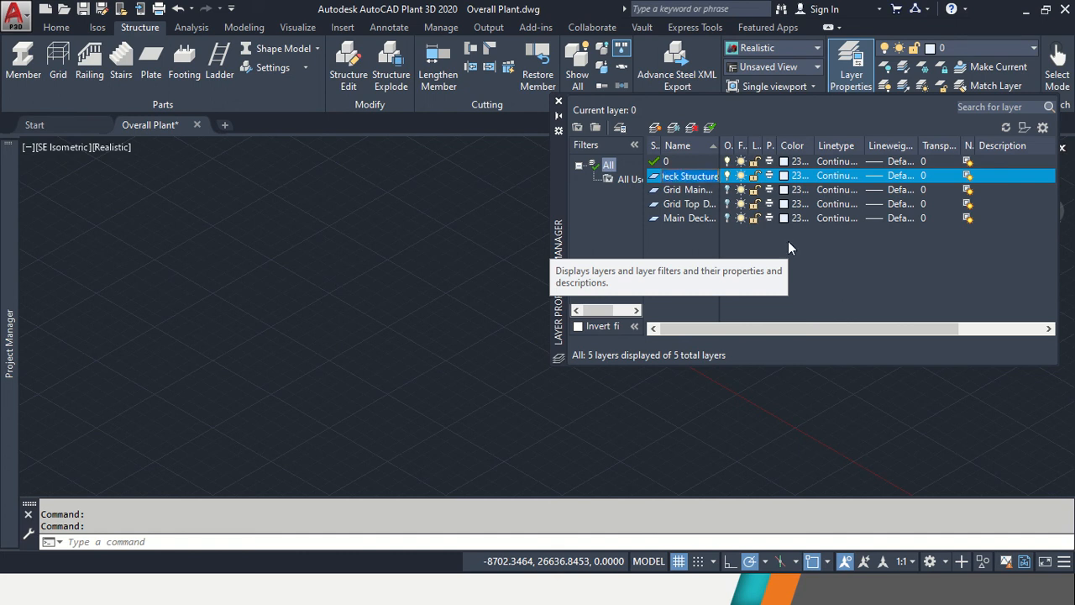
{"action": "key", "text": "Right"}
{"action": "key", "text": "BackSpace"}
{"action": "key", "text": "BackSpace"}
{"action": "key", "text": "BackSpace"}
{"action": "key", "text": "BackSpace"}
{"action": "key", "text": "BackSpace"}
{"action": "key", "text": "BackSpace"}
{"action": "key", "text": "BackSpace"}
{"action": "key", "text": "BackSpace"}
{"action": "key", "text": "BackSpace"}
{"action": "key", "text": "Home"}
{"action": "type", "text": "Str"}
{"action": "key", "text": "Return"}
Rename the Main Deck Structure layer as StructureMain Deck and close the layer manager.
{"action": "left_click", "coordinate": [681, 218]}
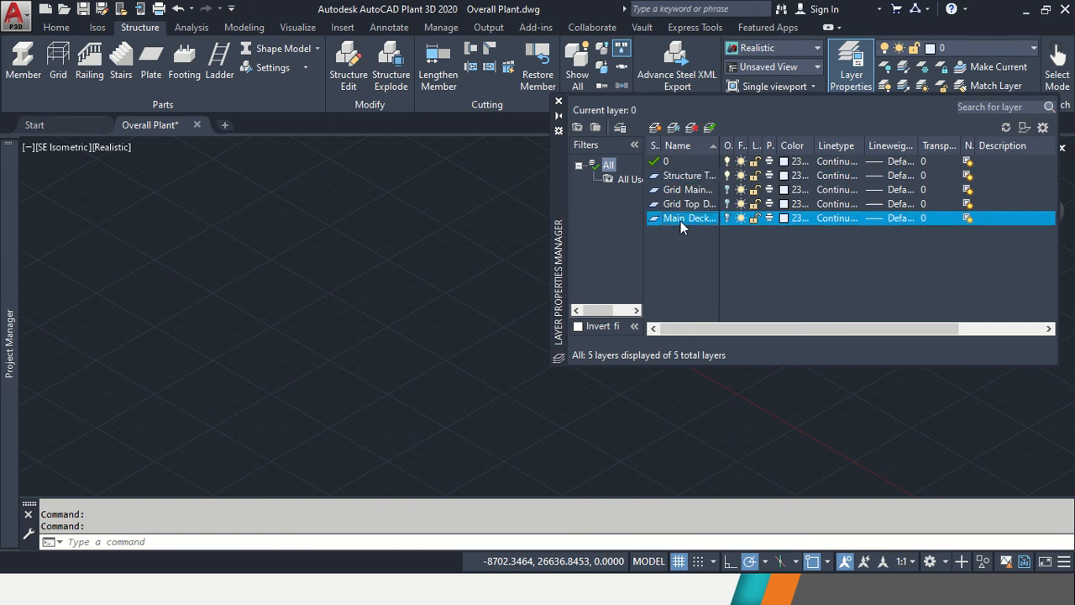
{"action": "left_click", "coordinate": [680, 220]}
{"action": "left_click", "coordinate": [681, 221]}
{"action": "type", "text": "Structure"}
{"action": "key", "text": "Return"}
{"action": "left_click", "coordinate": [558, 102]}
Move all columns and beams of the top deck frame to the Structure Top Deck layer.
{"action": "left_click", "coordinate": [896, 420]}
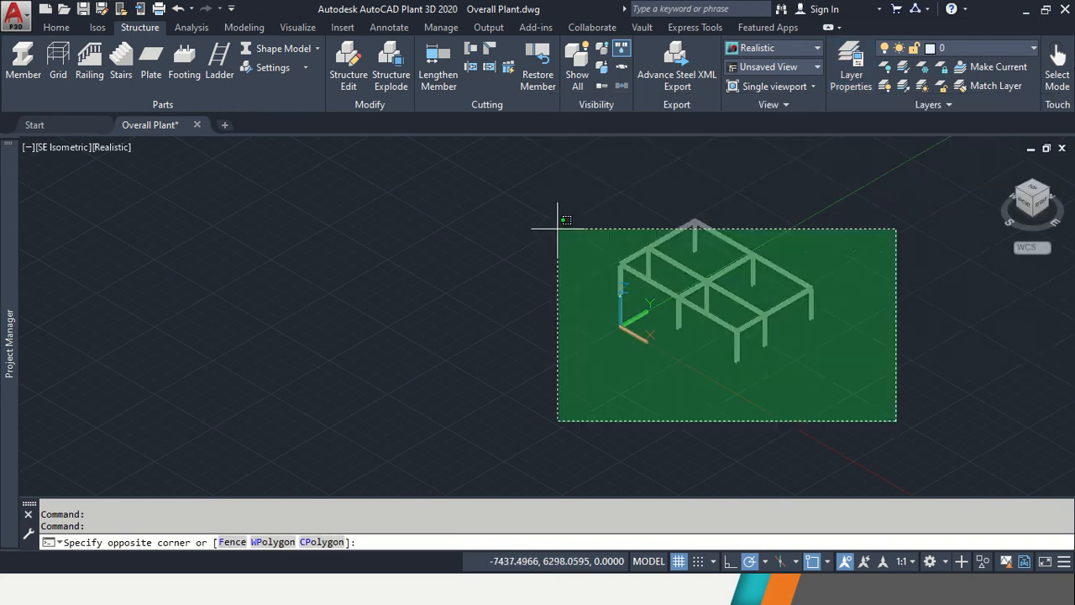
{"action": "left_click", "coordinate": [465, 154]}
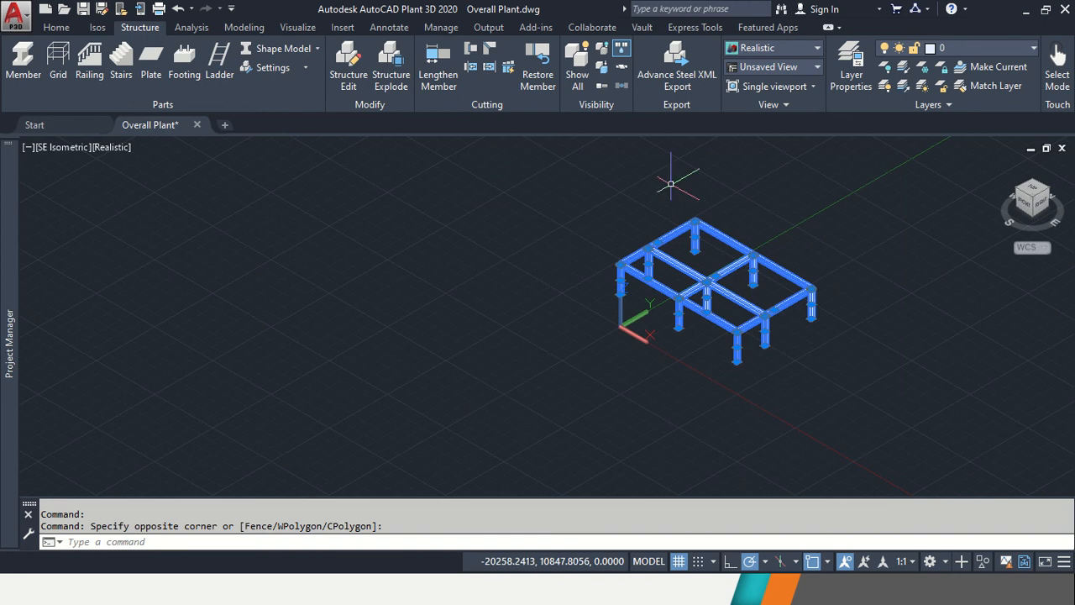
{"action": "left_click", "coordinate": [1017, 51]}
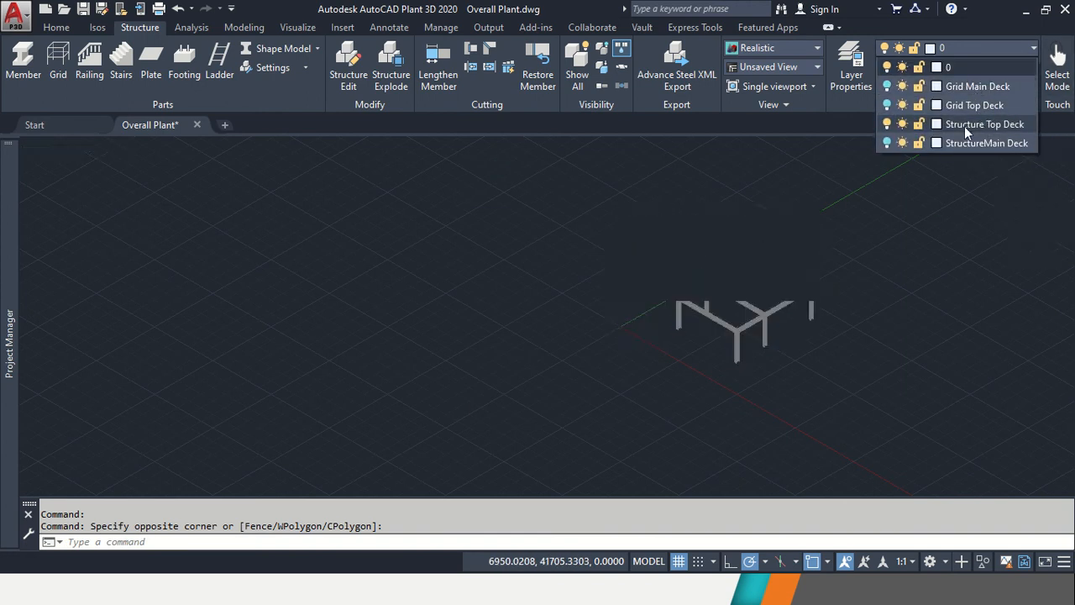
{"action": "left_click", "coordinate": [964, 125]}
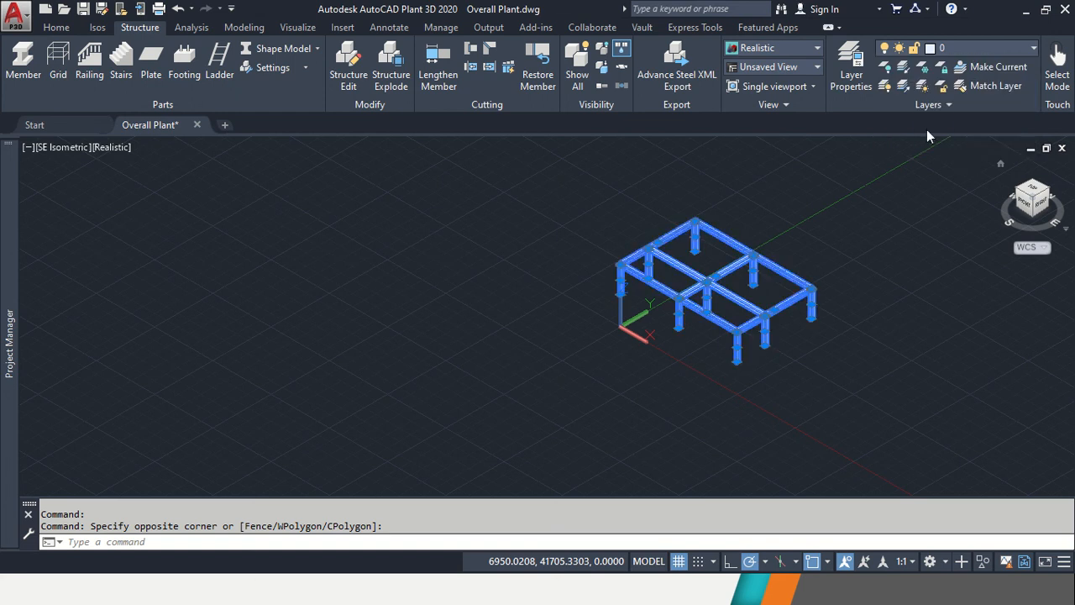
Turn on the StructureMain Deck layer and clear the selection of the top deck members.
{"action": "left_click", "coordinate": [974, 48]}
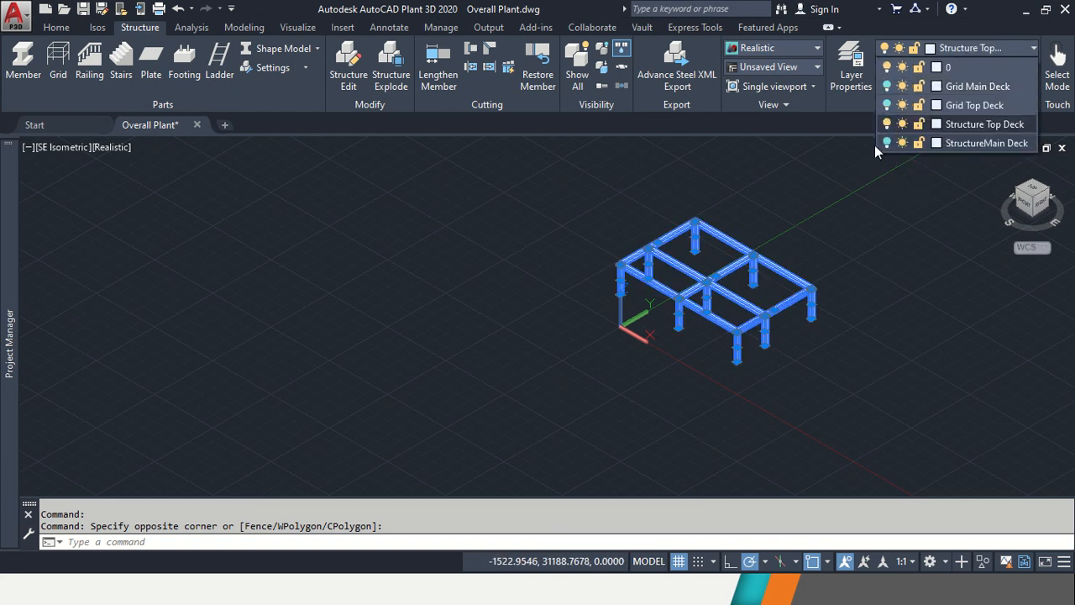
{"action": "left_click", "coordinate": [885, 142]}
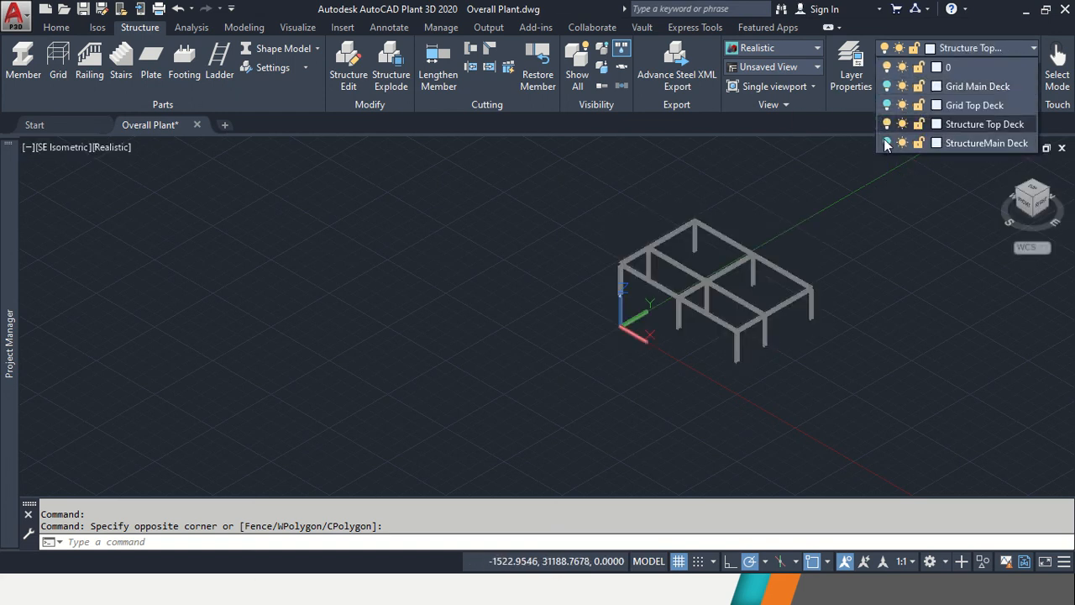
{"action": "scroll", "coordinate": [884, 302], "scroll_direction": "up", "scroll_amount": 4}
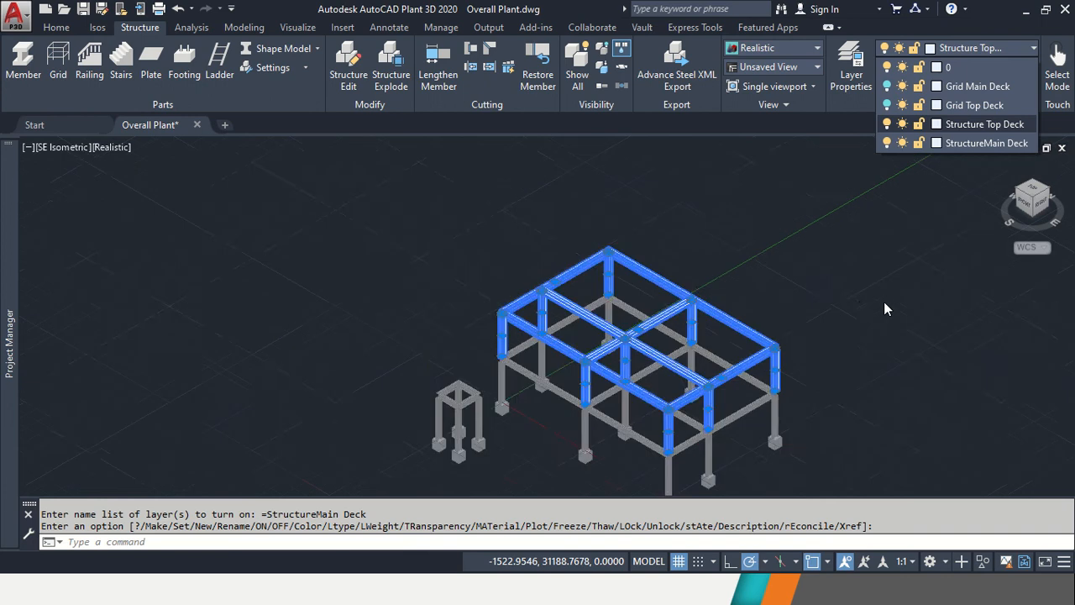
{"action": "middle_click_drag", "start_coordinate": [774, 363], "coordinate": [796, 228]}
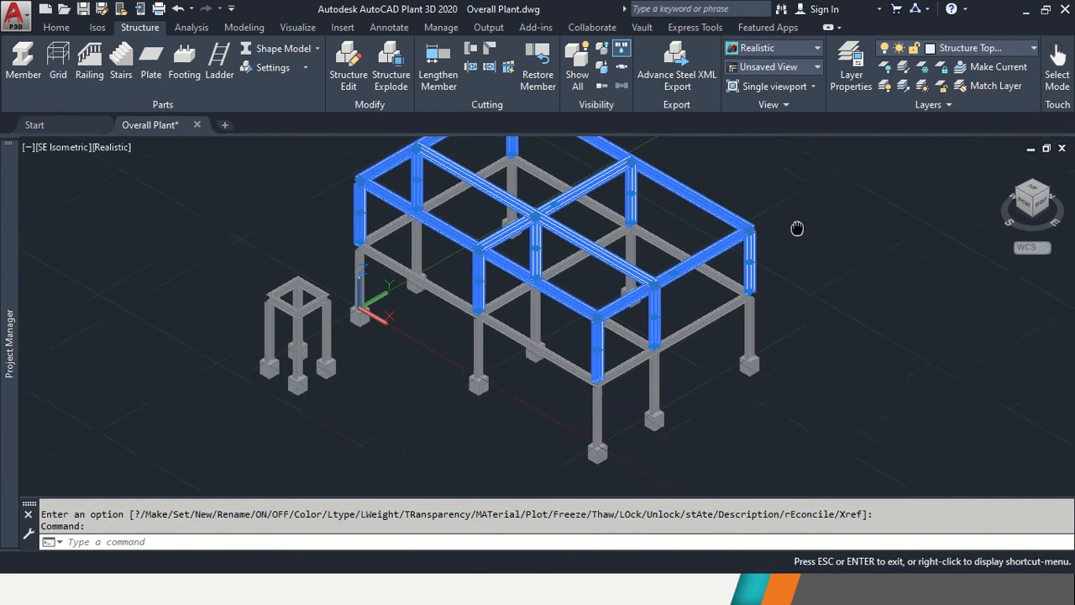
{"action": "scroll", "coordinate": [683, 367], "scroll_direction": "up", "scroll_amount": 5}
{"action": "scroll", "coordinate": [779, 275], "scroll_direction": "down", "scroll_amount": 3}
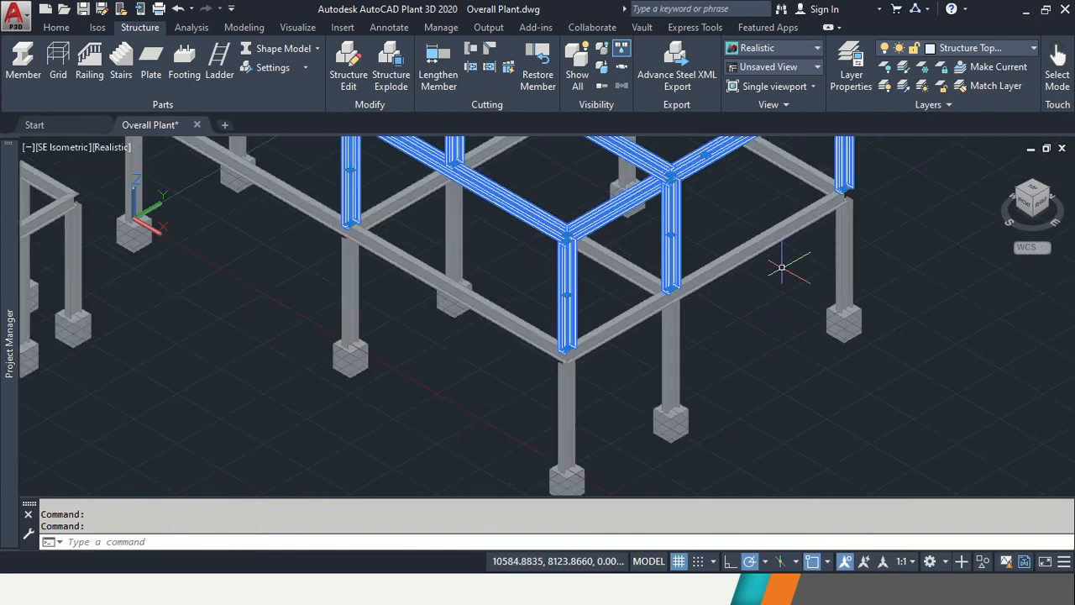
{"action": "key", "text": "Escape"}
{"action": "key", "text": "Escape"}
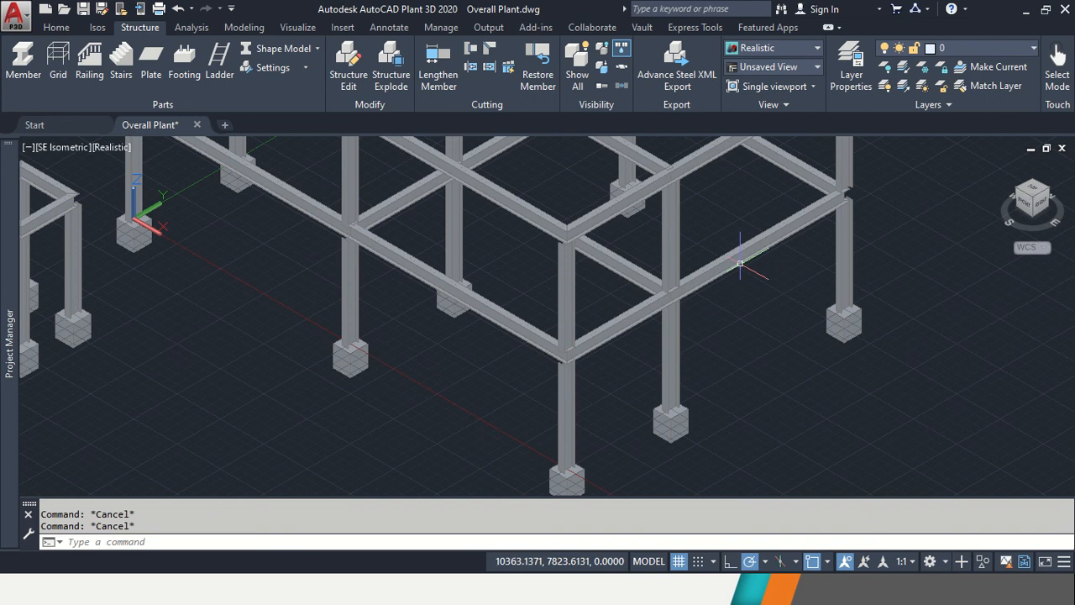
Examine the combined two-deck structure in isometric and front views, checking how the upper columns meet the main deck beams.
{"action": "middle_click_drag", "start_coordinate": [331, 280], "coordinate": [499, 352]}
{"action": "scroll", "coordinate": [499, 353], "scroll_direction": "down", "scroll_amount": 2}
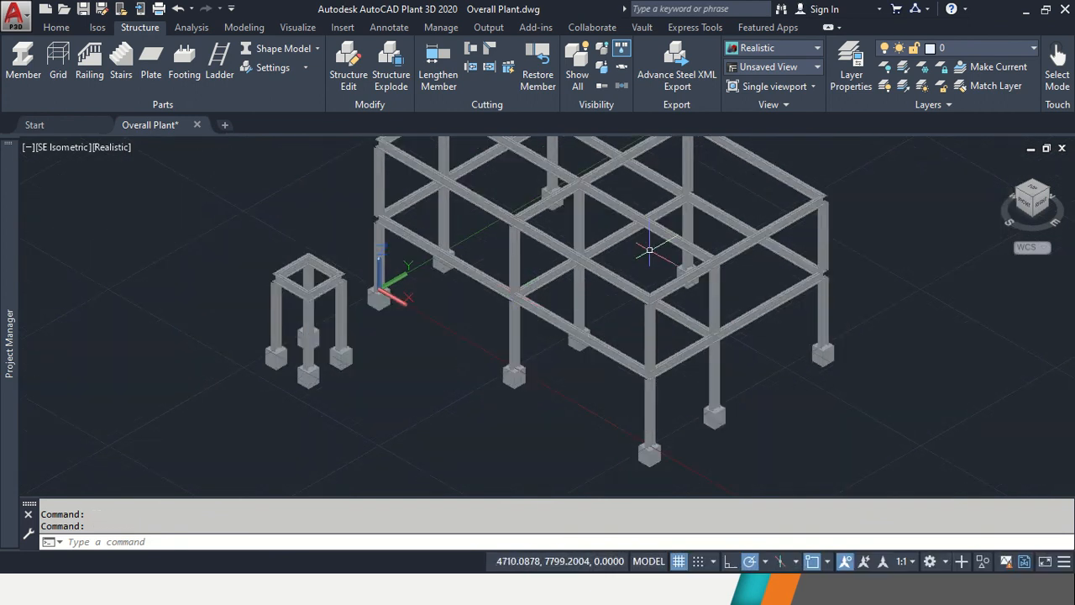
{"action": "left_click", "coordinate": [1026, 206]}
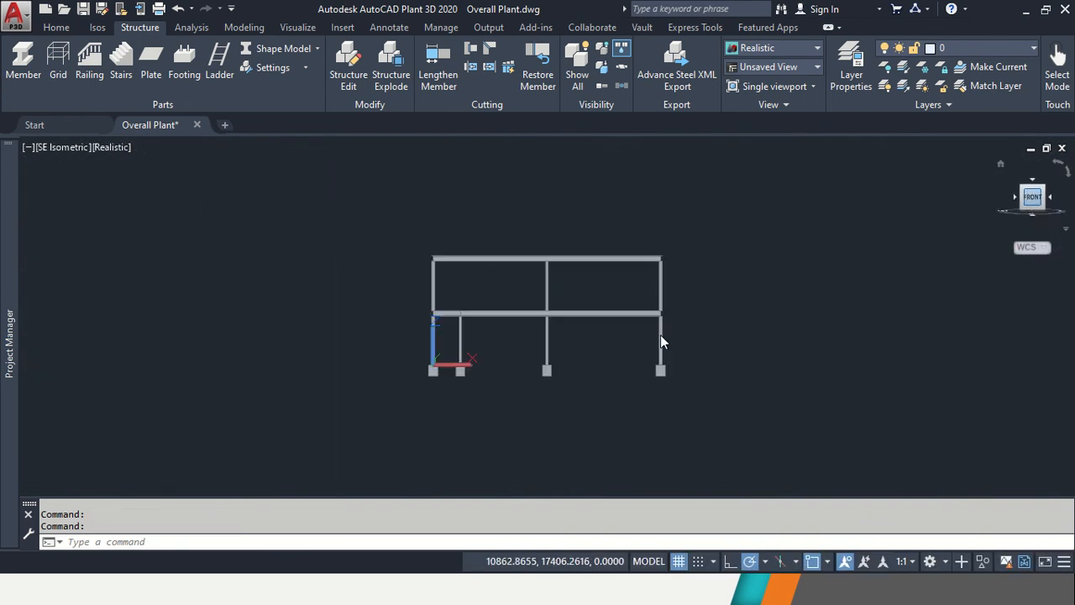
{"action": "scroll", "coordinate": [660, 336], "scroll_direction": "up", "scroll_amount": 6}
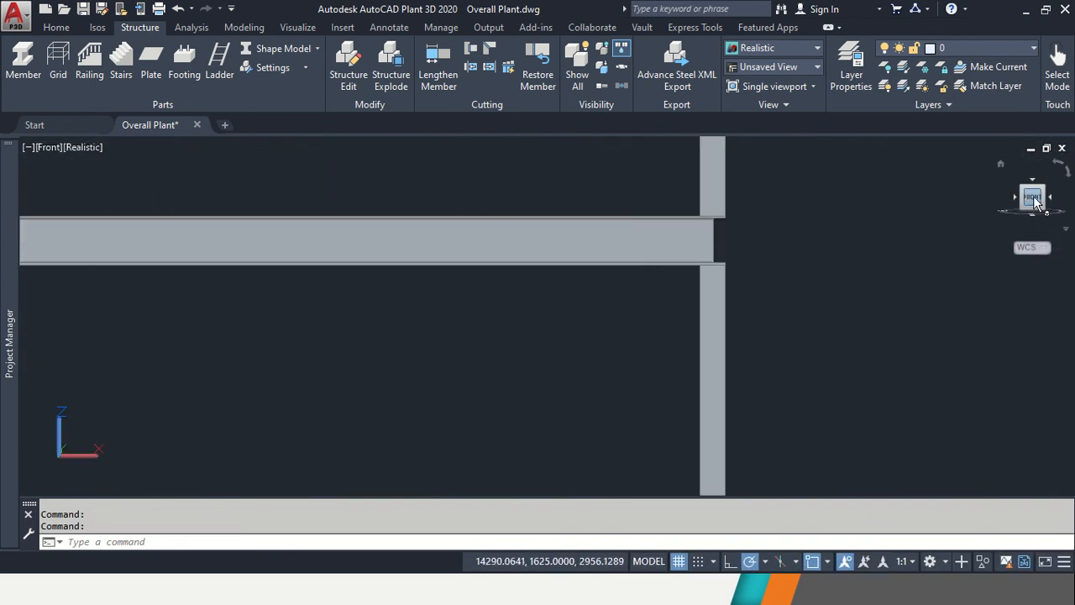
{"action": "left_click", "coordinate": [1047, 195]}
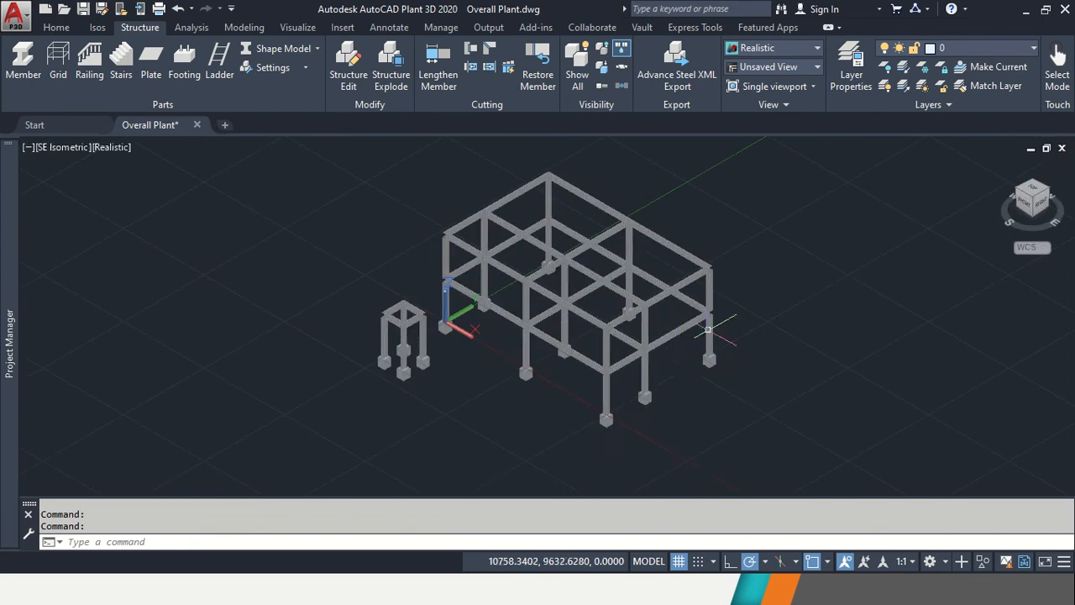
{"action": "scroll", "coordinate": [453, 311], "scroll_direction": "up", "scroll_amount": 6}
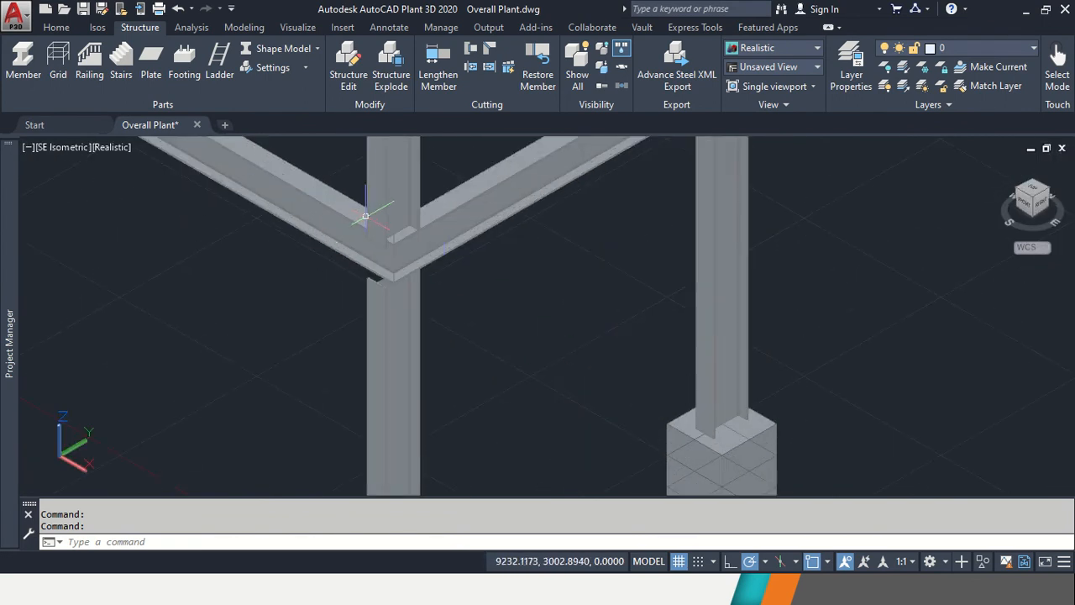
{"action": "scroll", "coordinate": [325, 252], "scroll_direction": "down", "scroll_amount": 3}
{"action": "middle_click_drag", "start_coordinate": [299, 235], "coordinate": [329, 378]}
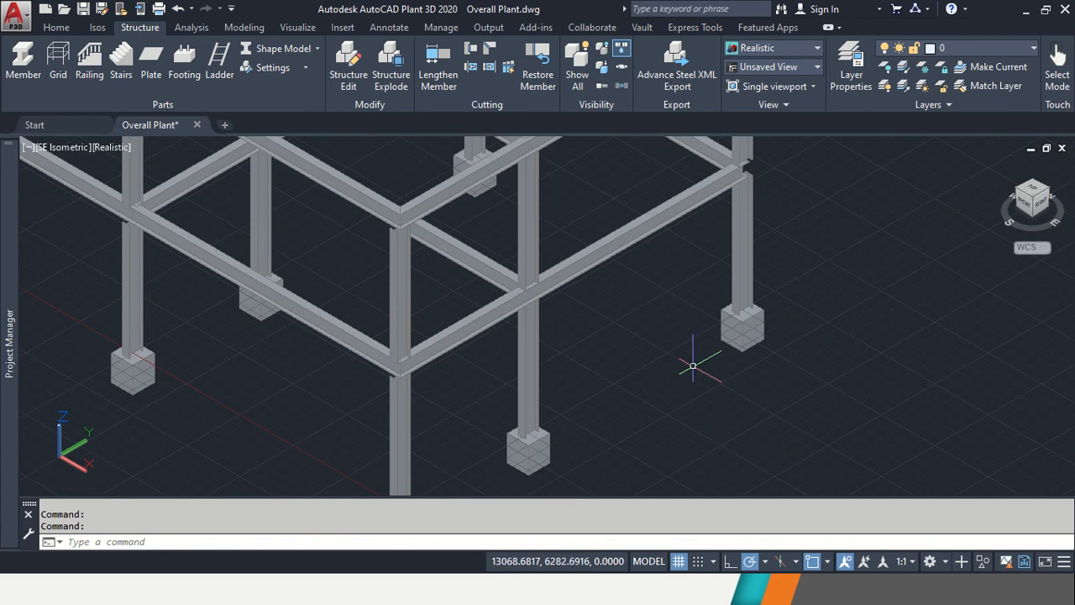
{"action": "scroll", "coordinate": [775, 297], "scroll_direction": "down", "scroll_amount": 5}
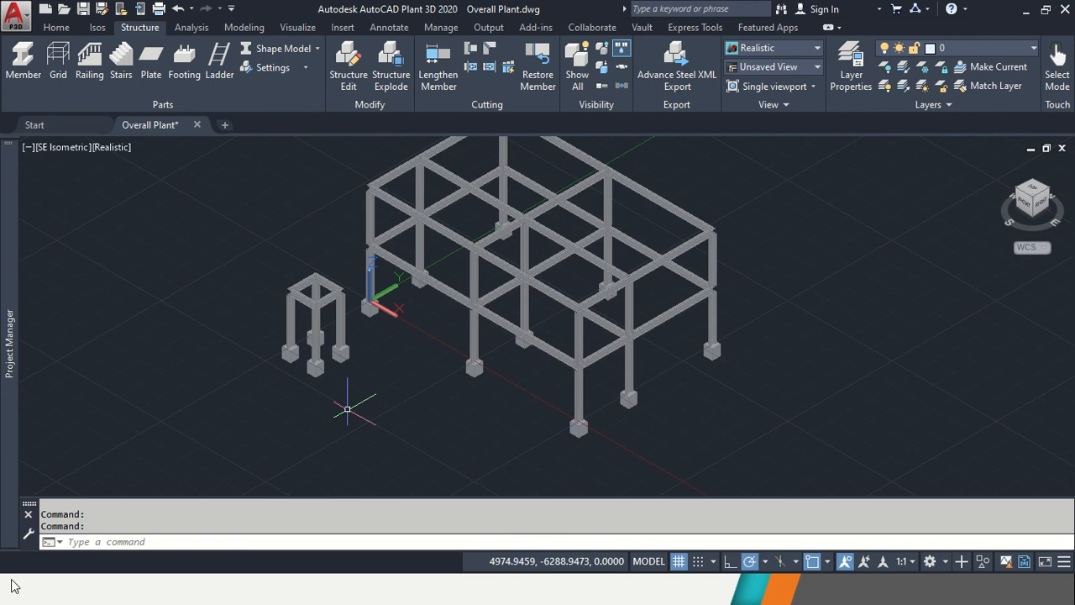
Switch the representation of the structural objects to Line Model.
{"action": "left_click", "coordinate": [248, 48]}
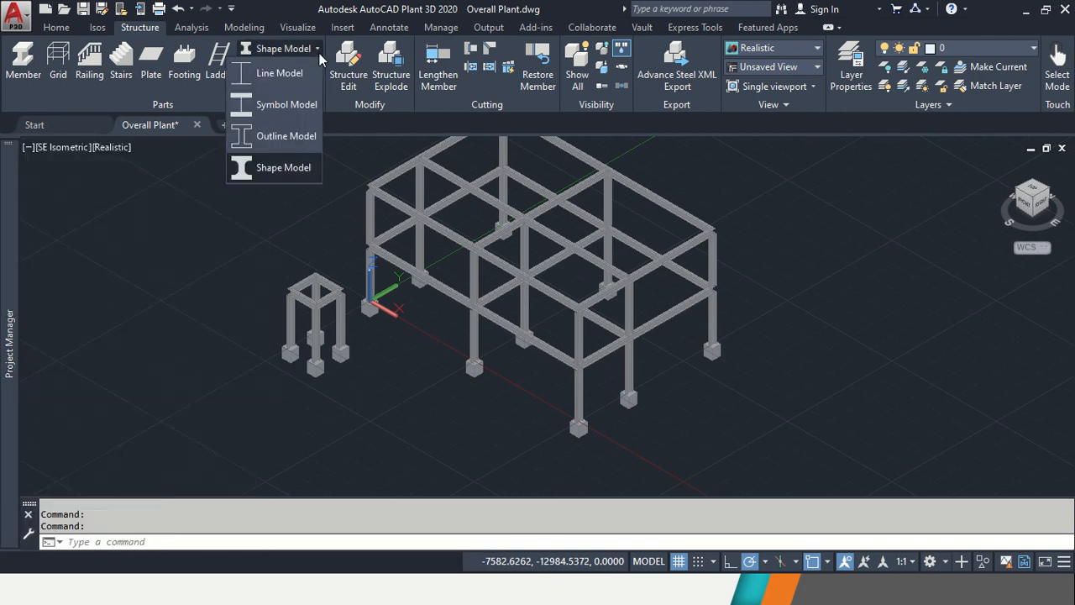
{"action": "left_click", "coordinate": [255, 68]}
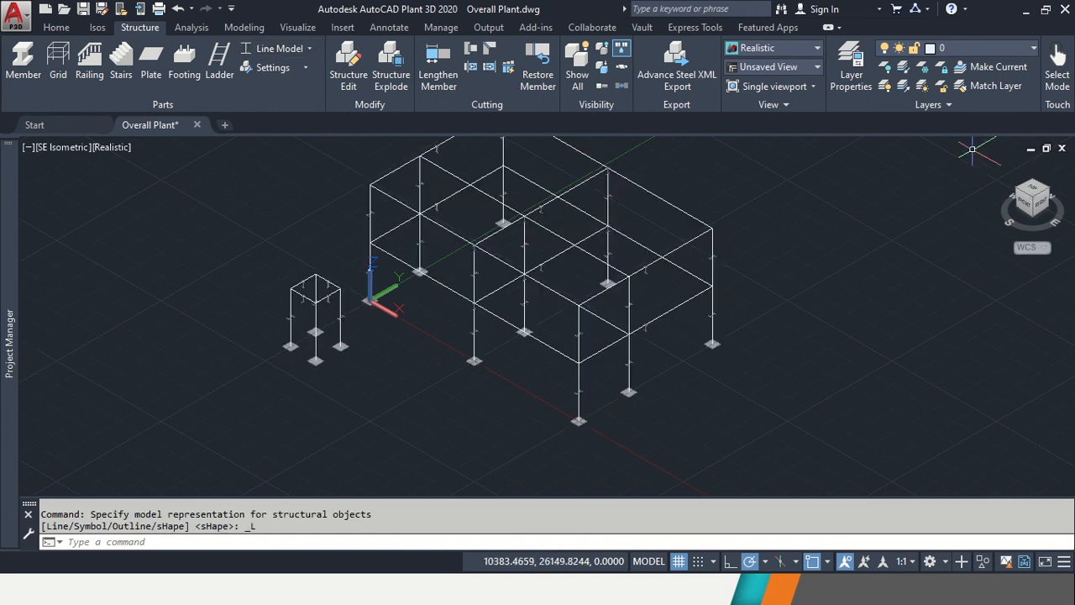
Turn off the Structure Top Deck and StructureMain Deck layers and turn on the Grid Main Deck layer.
{"action": "left_click", "coordinate": [1001, 42]}
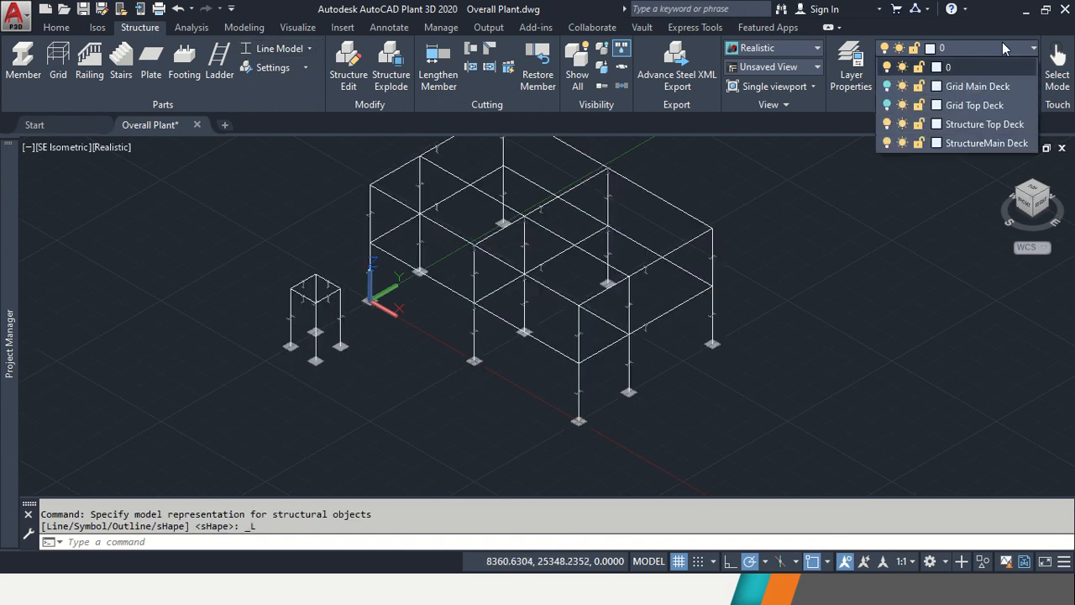
{"action": "left_click", "coordinate": [886, 123]}
{"action": "left_click", "coordinate": [886, 142]}
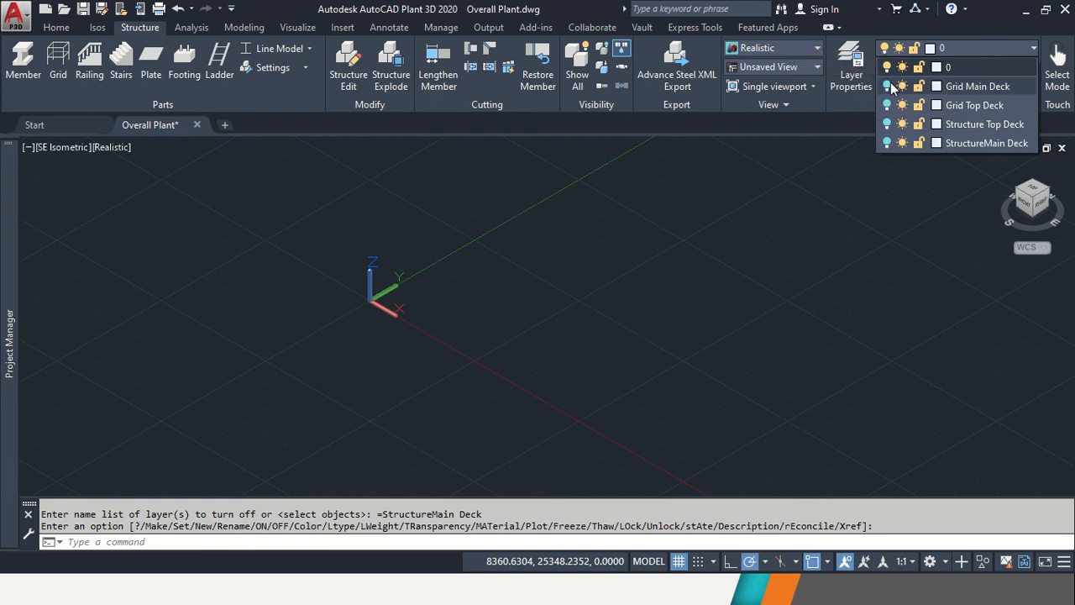
{"action": "left_click", "coordinate": [888, 87]}
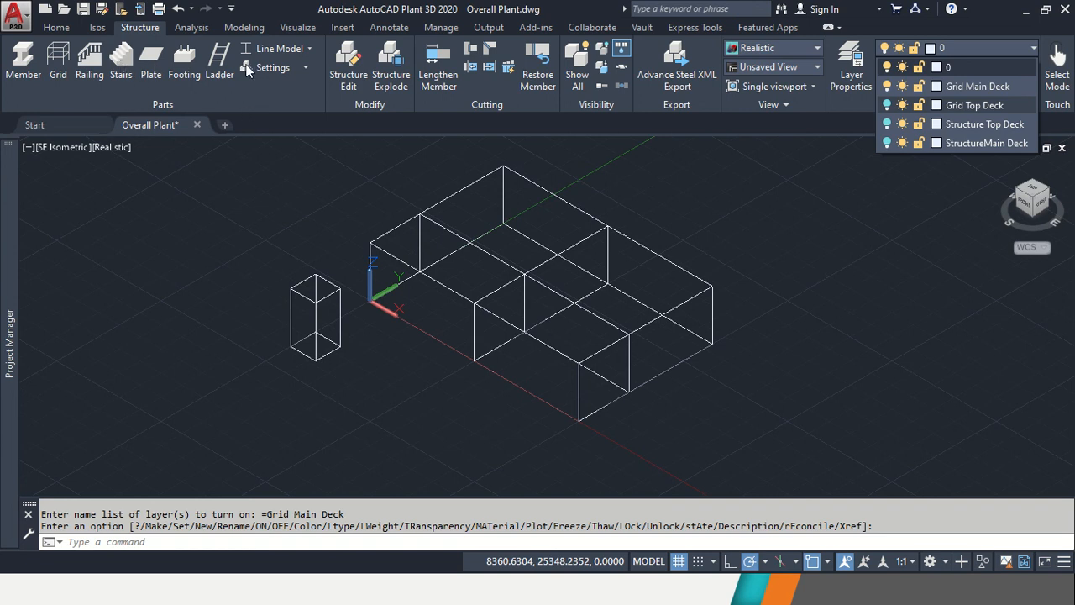
Review the stair width, maximum tread distance, step data and stair shape in the Stair Settings, and accept them.
{"action": "left_click", "coordinate": [287, 68]}
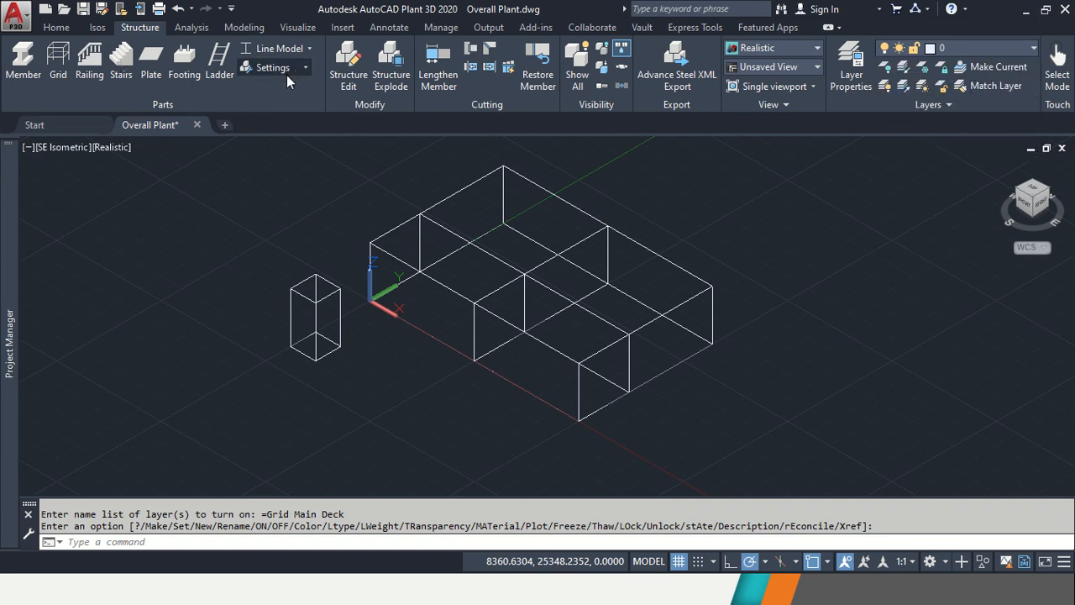
{"action": "left_click", "coordinate": [286, 72]}
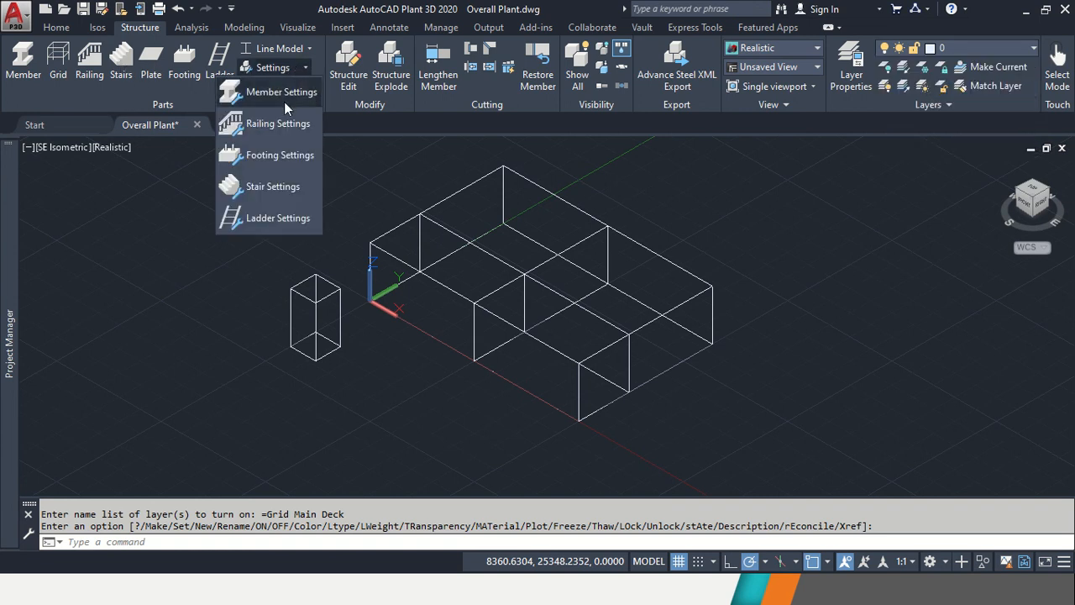
{"action": "left_click", "coordinate": [268, 188]}
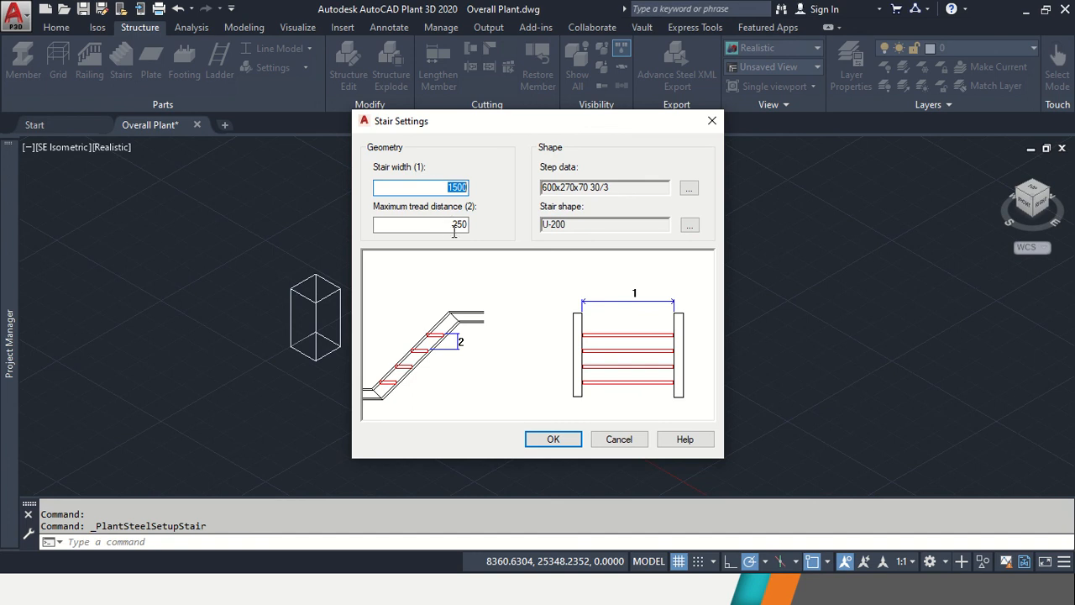
{"action": "left_click", "coordinate": [532, 438]}
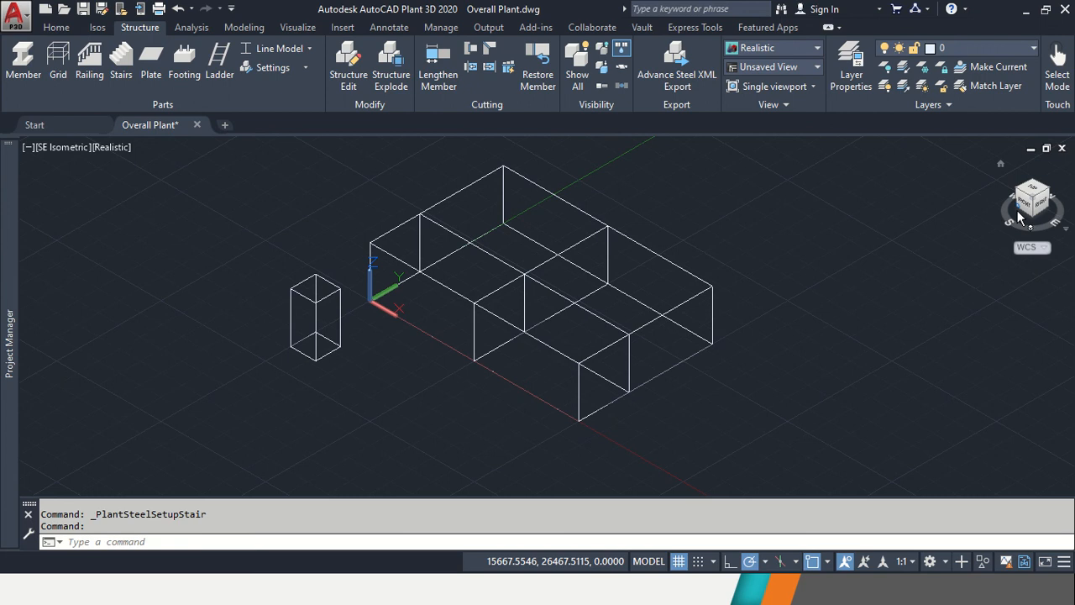
Draw a line 3250 long in the X direction from the midpoint of the small tower grid's X-facing base edge.
{"action": "left_click", "coordinate": [10, 361]}
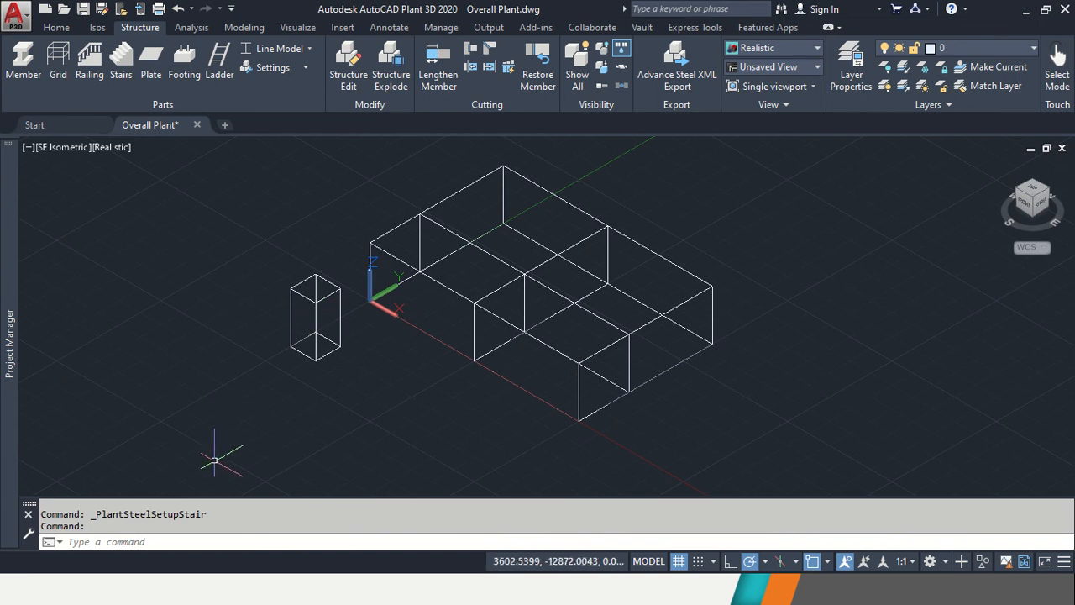
{"action": "scroll", "coordinate": [312, 353], "scroll_direction": "up", "scroll_amount": 5}
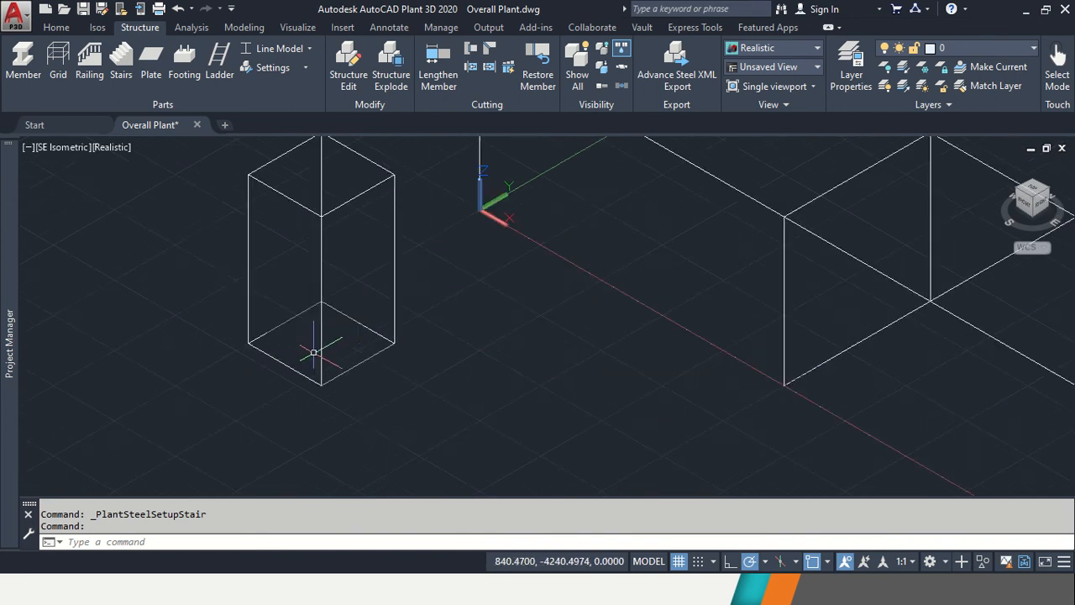
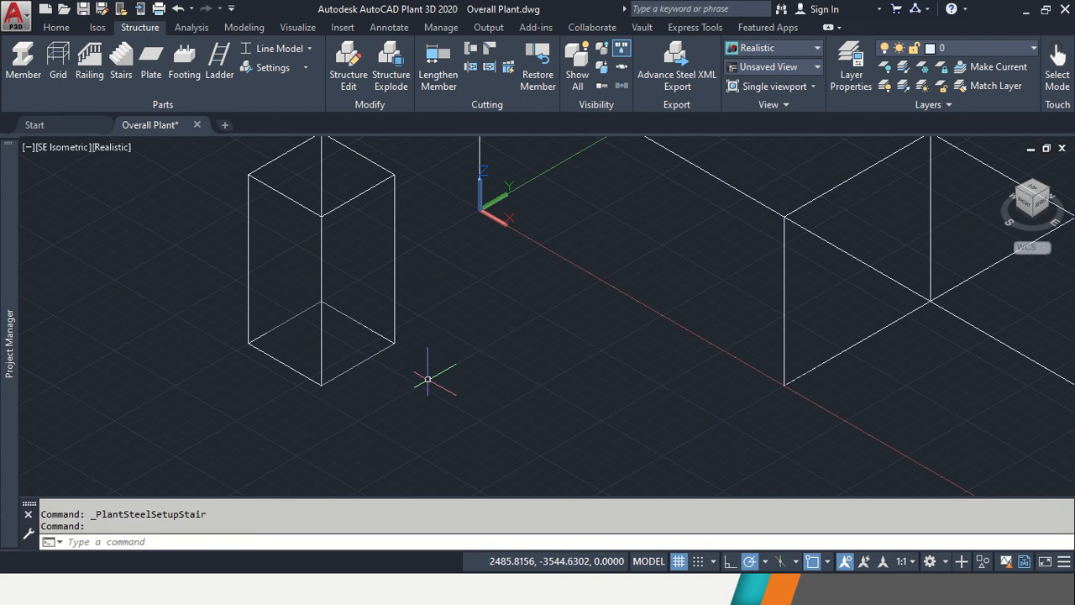
{"action": "type", "text": "1"}
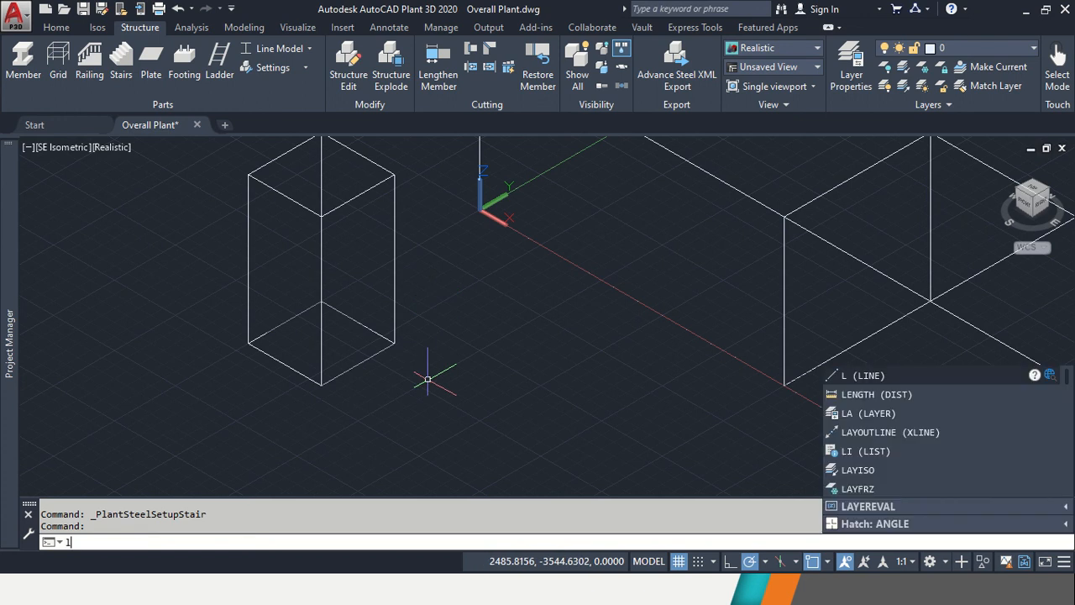
{"action": "key", "text": "Return"}
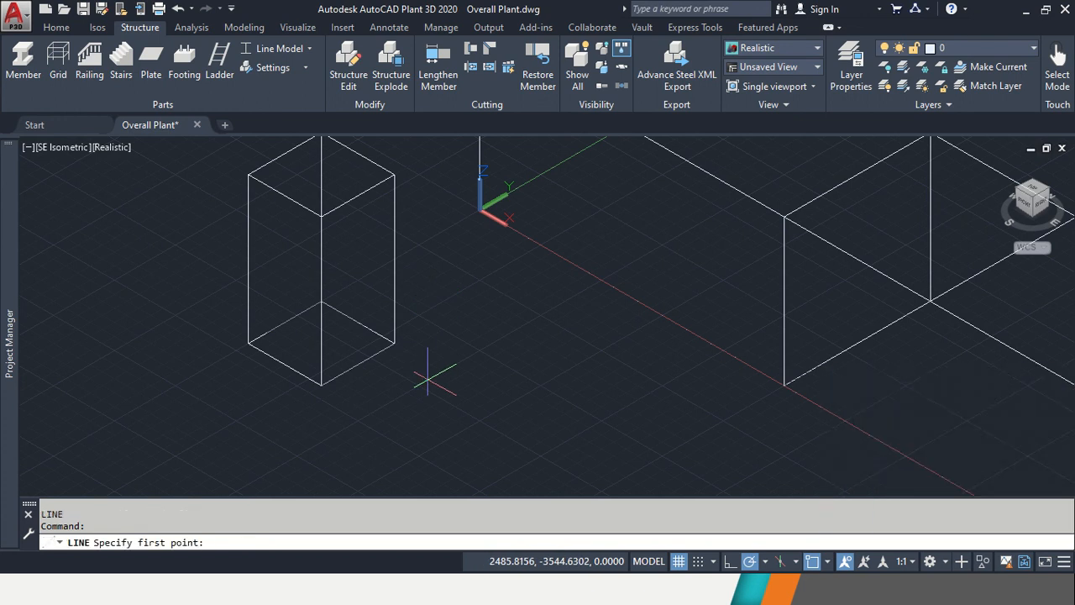
{"action": "right_click", "coordinate": [362, 362], "text": "shift"}
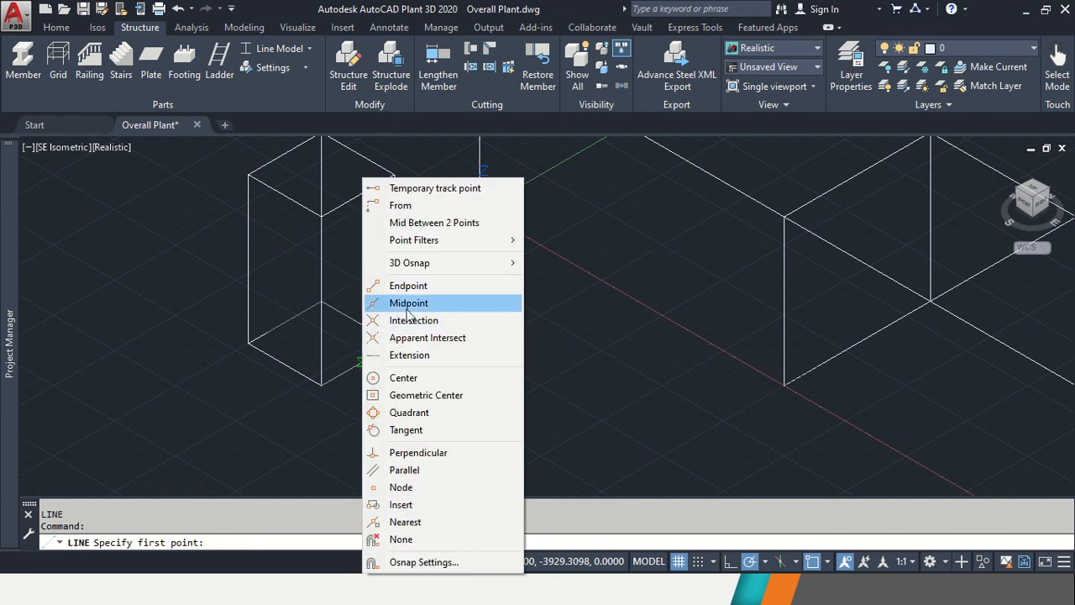
{"action": "left_click", "coordinate": [419, 301]}
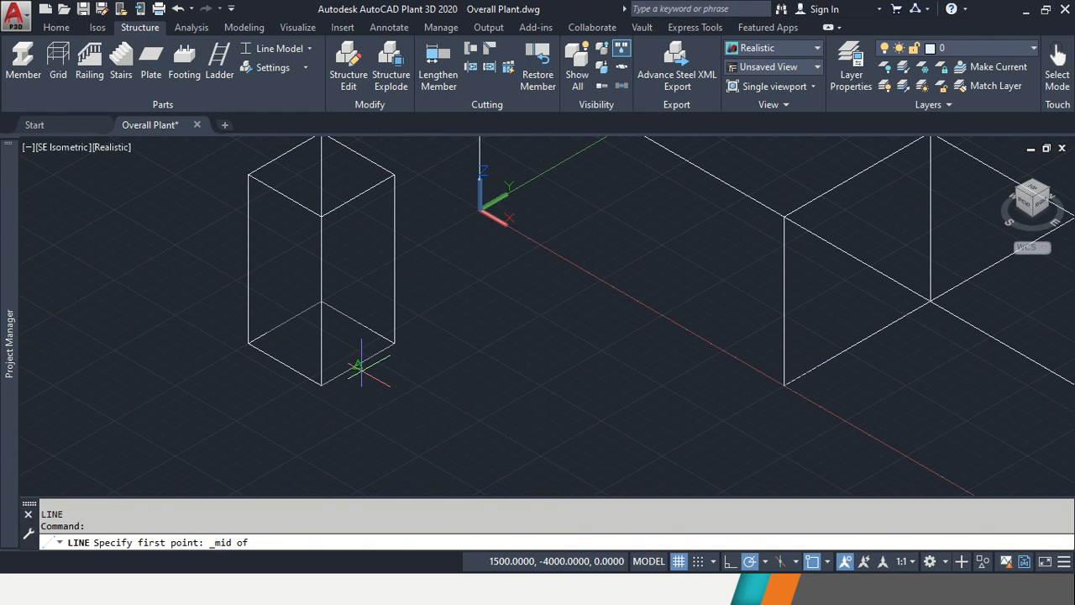
{"action": "left_click", "coordinate": [358, 364]}
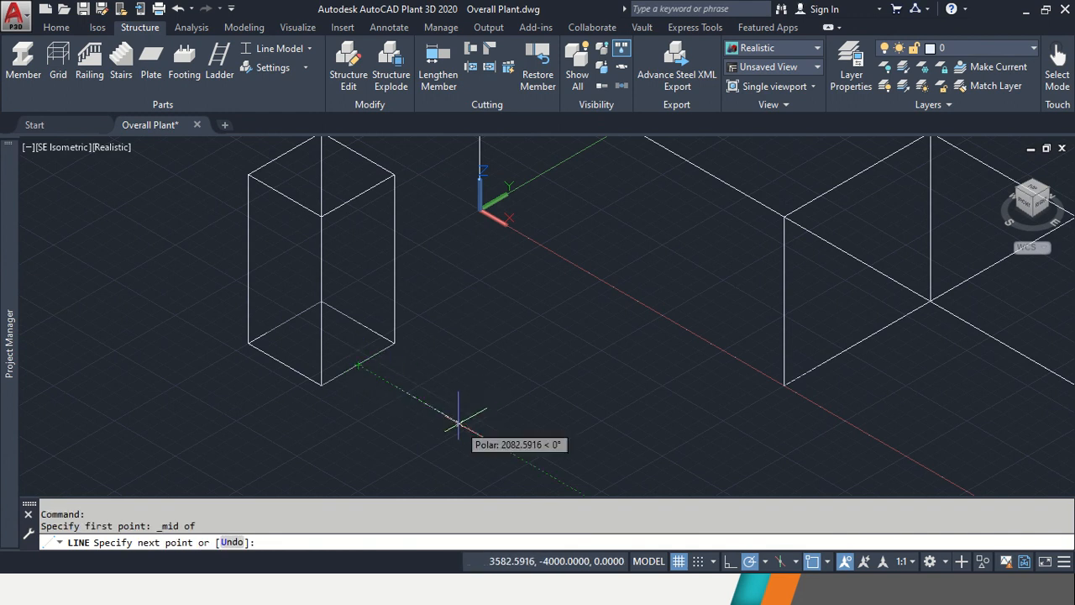
{"action": "type", "text": "3250"}
{"action": "key", "text": "Return"}
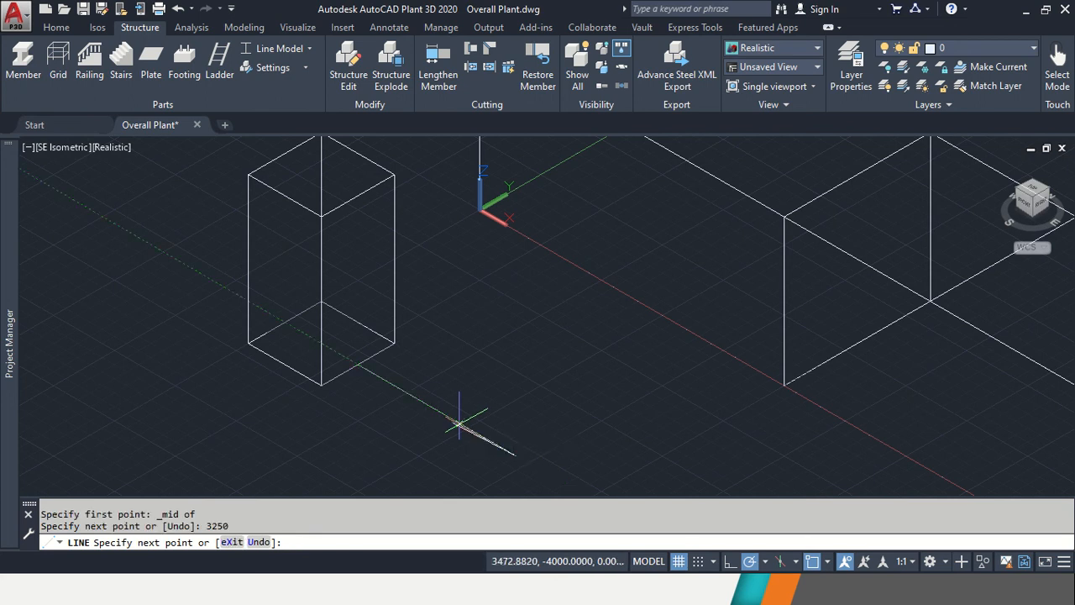
{"action": "key", "text": "Escape"}
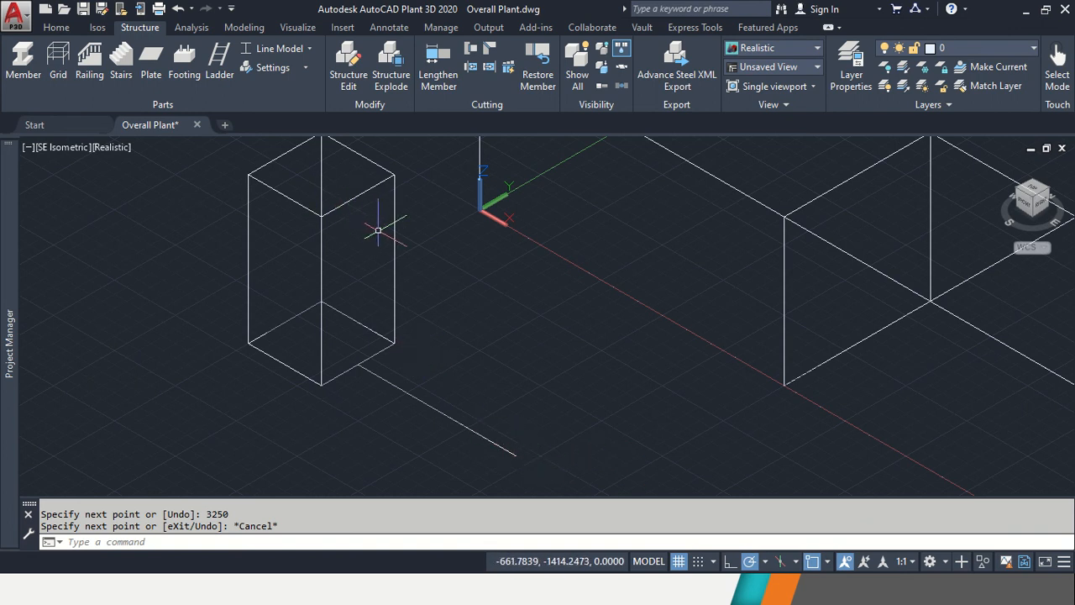
Turn on the Grid Top Deck layer.
{"action": "middle_click_drag", "start_coordinate": [380, 286], "coordinate": [384, 466]}
{"action": "scroll", "coordinate": [431, 331], "scroll_direction": "down", "scroll_amount": 5}
{"action": "scroll", "coordinate": [440, 326], "scroll_direction": "up", "scroll_amount": 3}
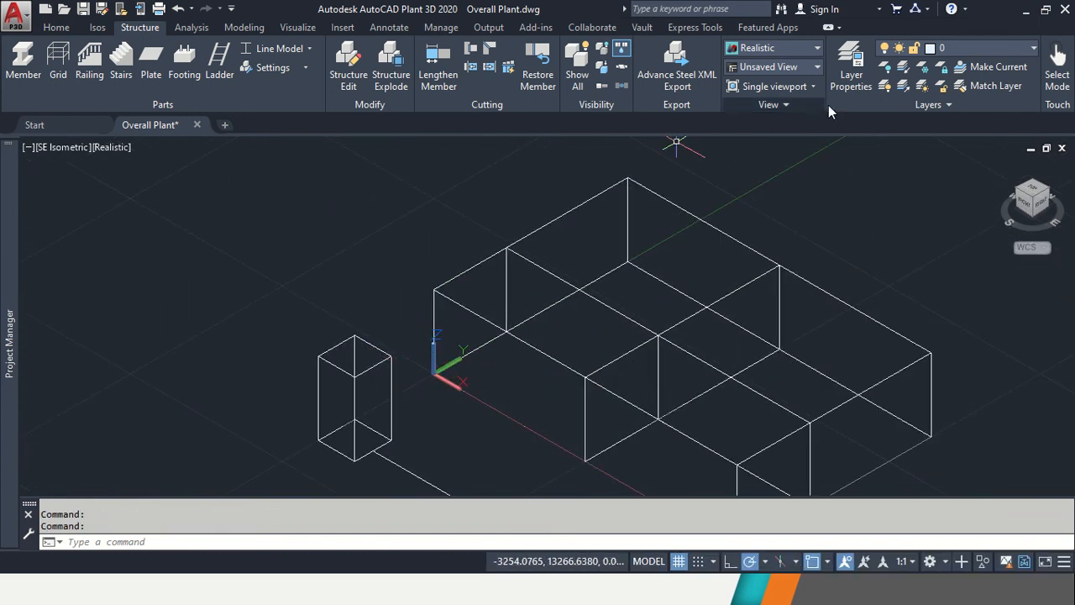
{"action": "left_click", "coordinate": [1032, 52]}
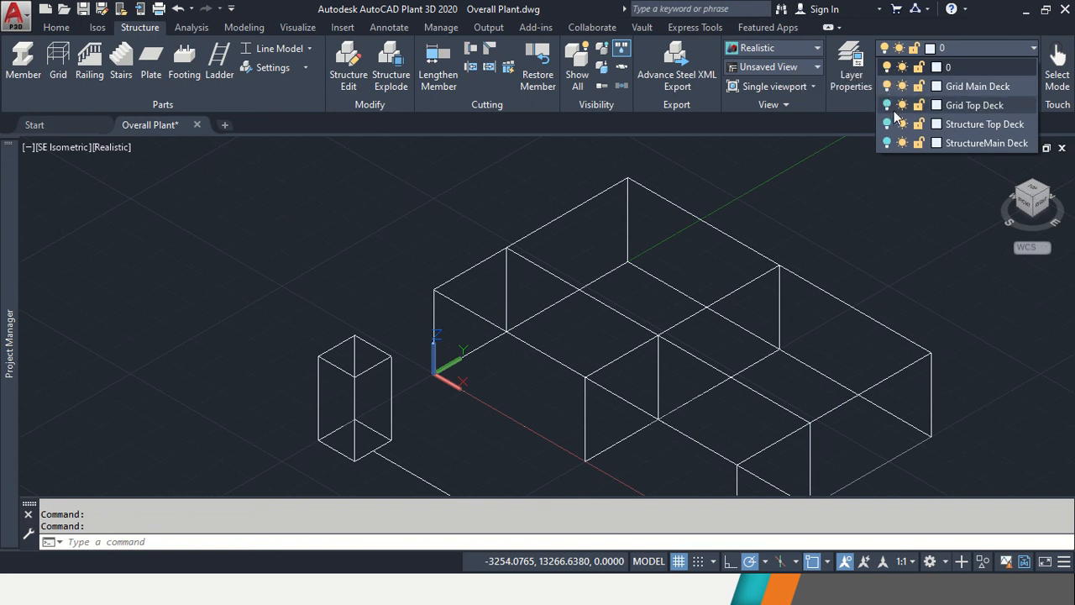
{"action": "left_click", "coordinate": [886, 105]}
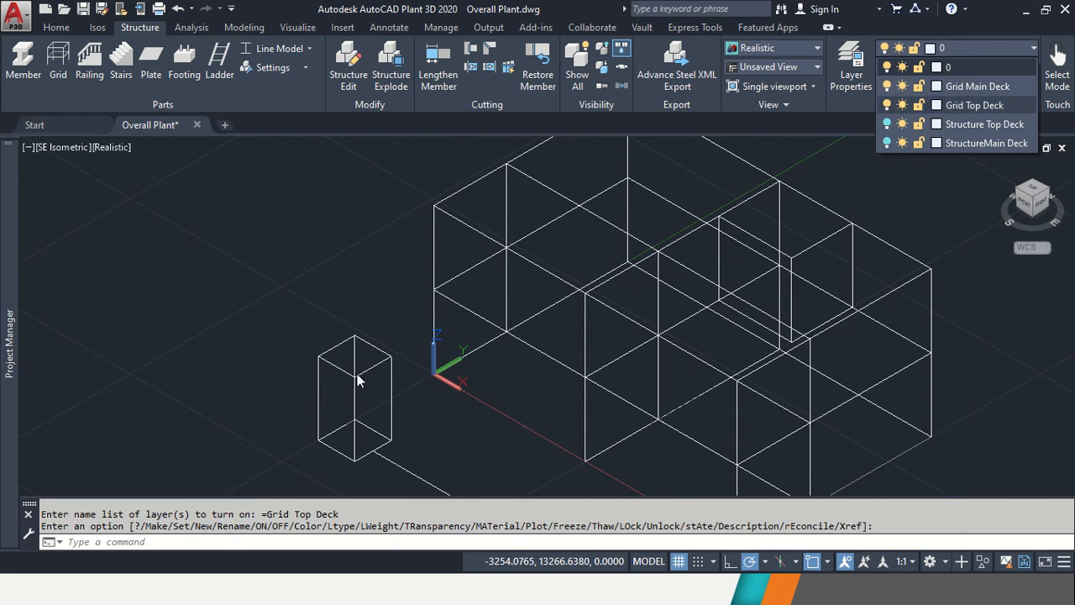
Examine the tower grid's position relative to the main and top deck grids in southwest isometric, top and southeast isometric views.
{"action": "left_click", "coordinate": [1021, 200]}
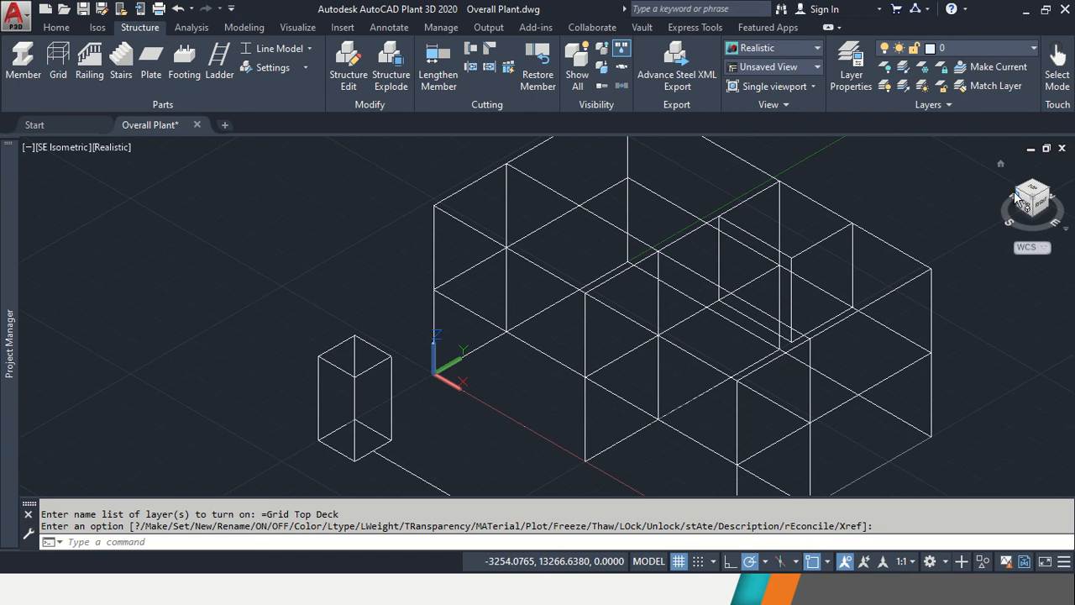
{"action": "key", "text": "Return"}
{"action": "left_click", "coordinate": [1021, 197]}
{"action": "left_click", "coordinate": [1021, 193]}
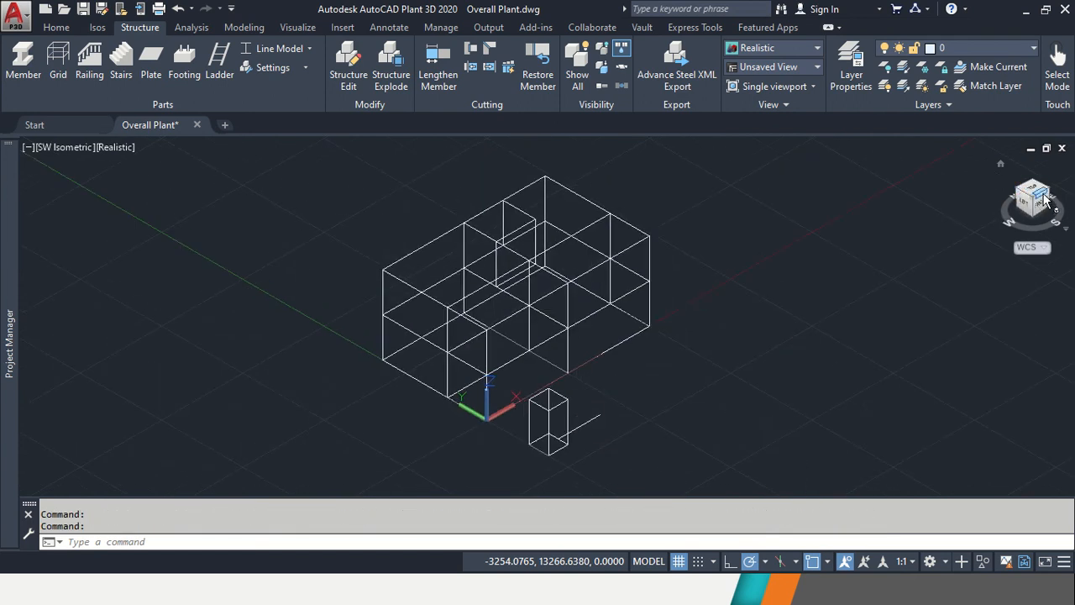
{"action": "left_click", "coordinate": [1044, 198]}
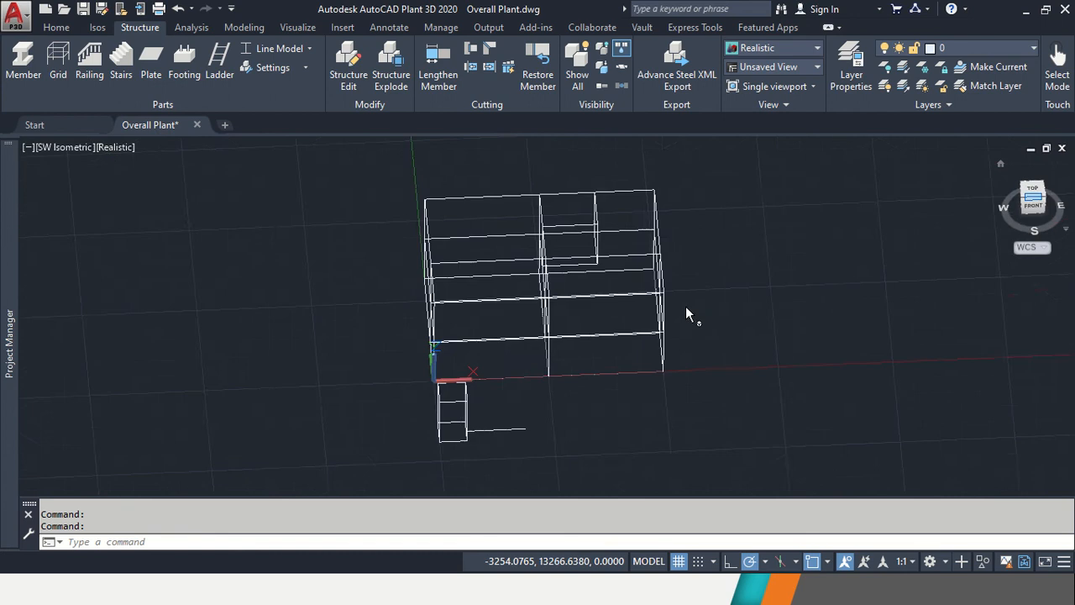
{"action": "left_click", "coordinate": [1032, 191]}
{"action": "scroll", "coordinate": [471, 336], "scroll_direction": "up", "scroll_amount": 5}
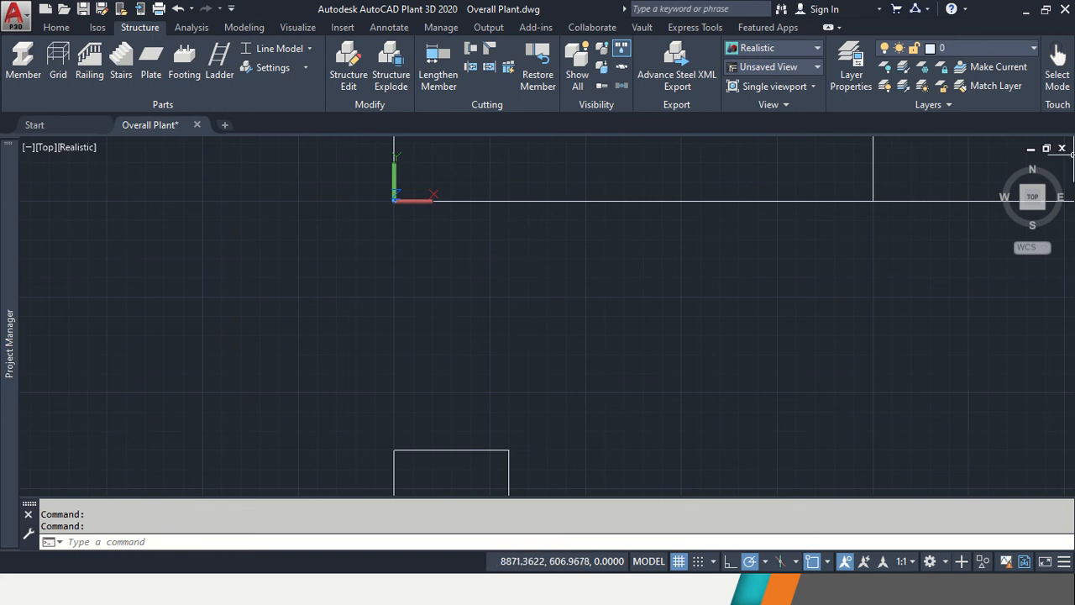
{"action": "left_click", "coordinate": [1046, 213]}
{"action": "scroll", "coordinate": [410, 288], "scroll_direction": "up", "scroll_amount": 3}
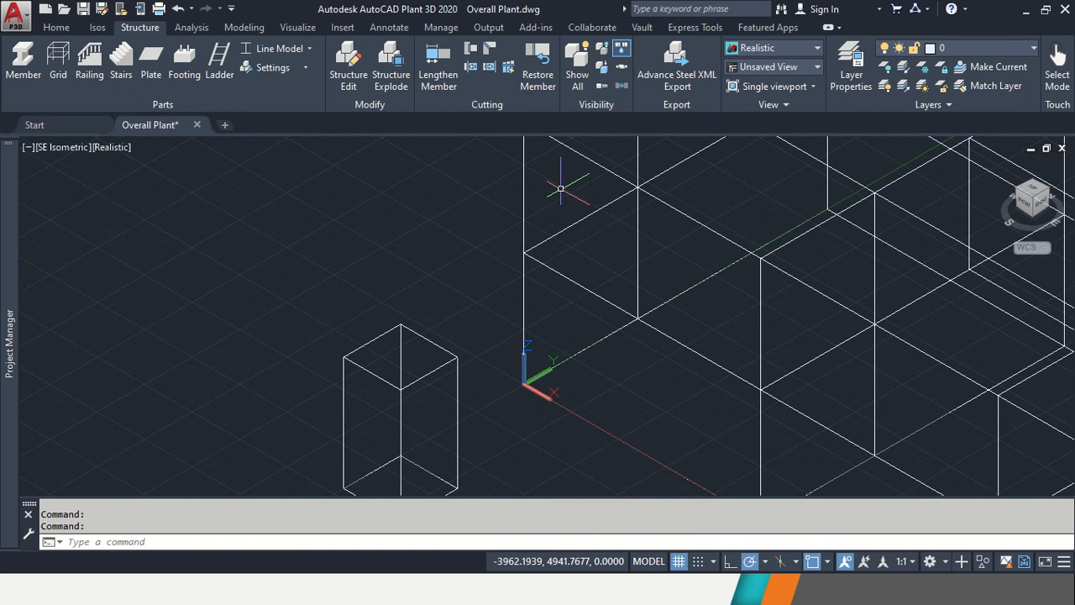
{"action": "scroll", "coordinate": [567, 200], "scroll_direction": "down", "scroll_amount": 2}
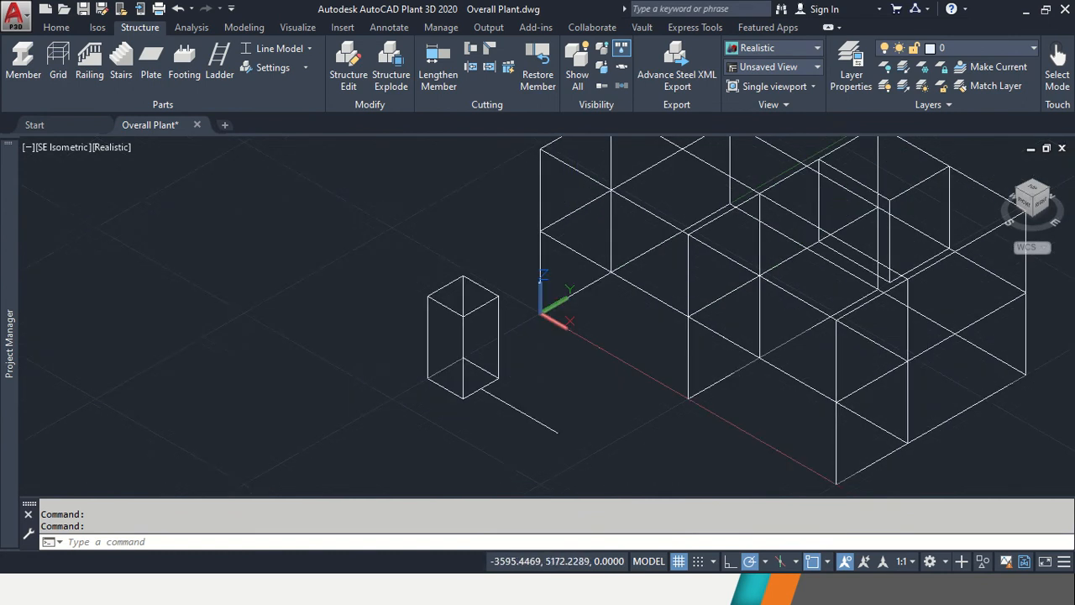
{"action": "middle_click_drag", "start_coordinate": [572, 193], "coordinate": [564, 221]}
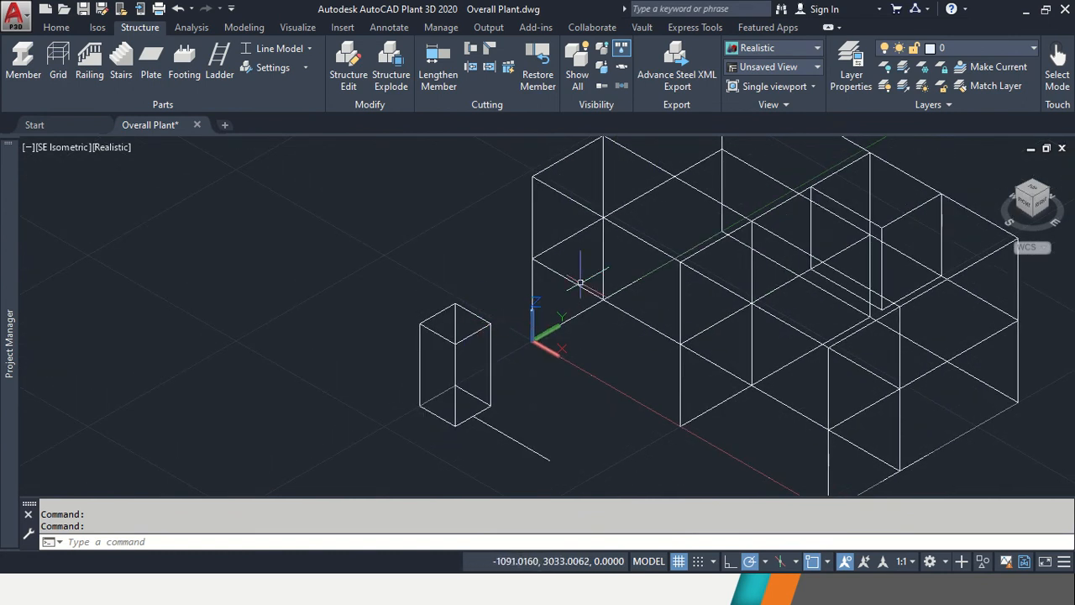
{"action": "scroll", "coordinate": [546, 271], "scroll_direction": "up", "scroll_amount": 3}
{"action": "scroll", "coordinate": [546, 275], "scroll_direction": "up", "scroll_amount": 5}
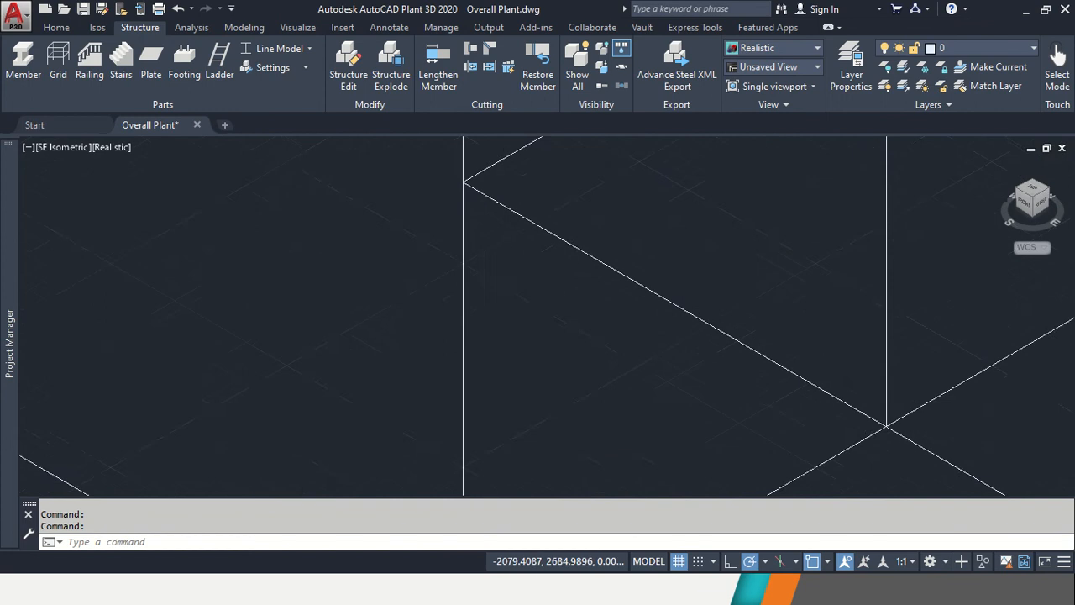
{"action": "scroll", "coordinate": [682, 296], "scroll_direction": "up", "scroll_amount": 2}
{"action": "scroll", "coordinate": [682, 295], "scroll_direction": "down", "scroll_amount": 4}
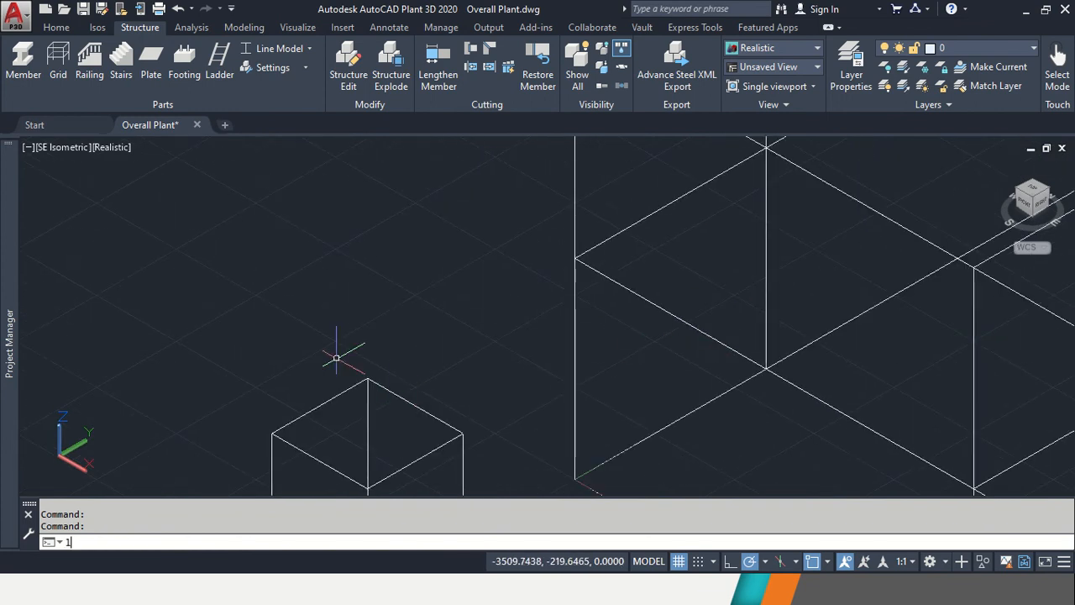
Draw a line from the midpoint of the tower grid's deck-facing top edge to the main deck edge, continuing vertically to the top deck edge.
{"action": "key", "text": "Return"}
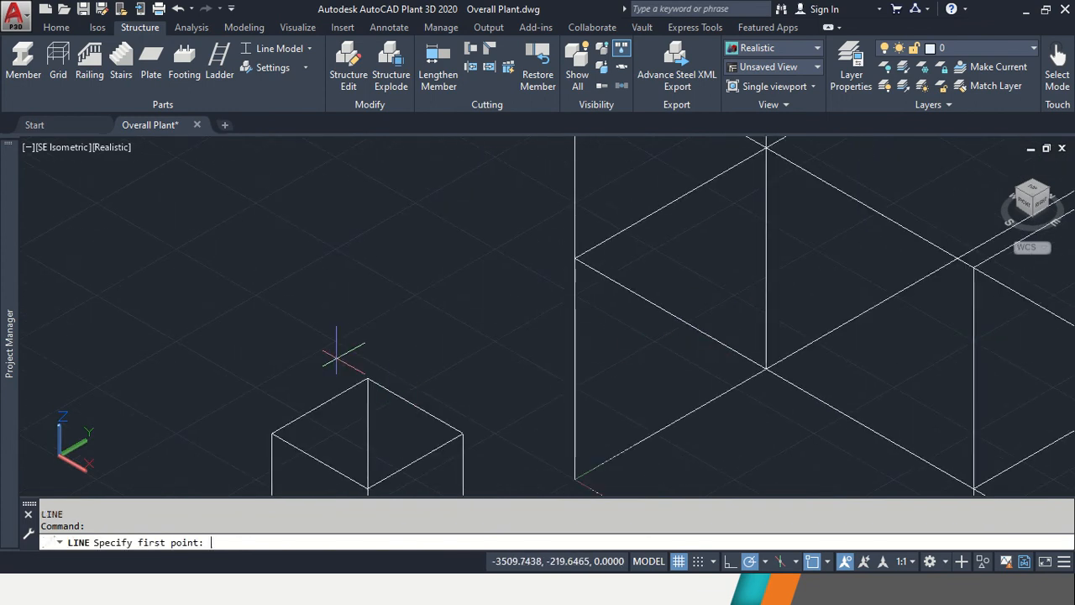
{"action": "right_click", "coordinate": [415, 411], "text": "shift"}
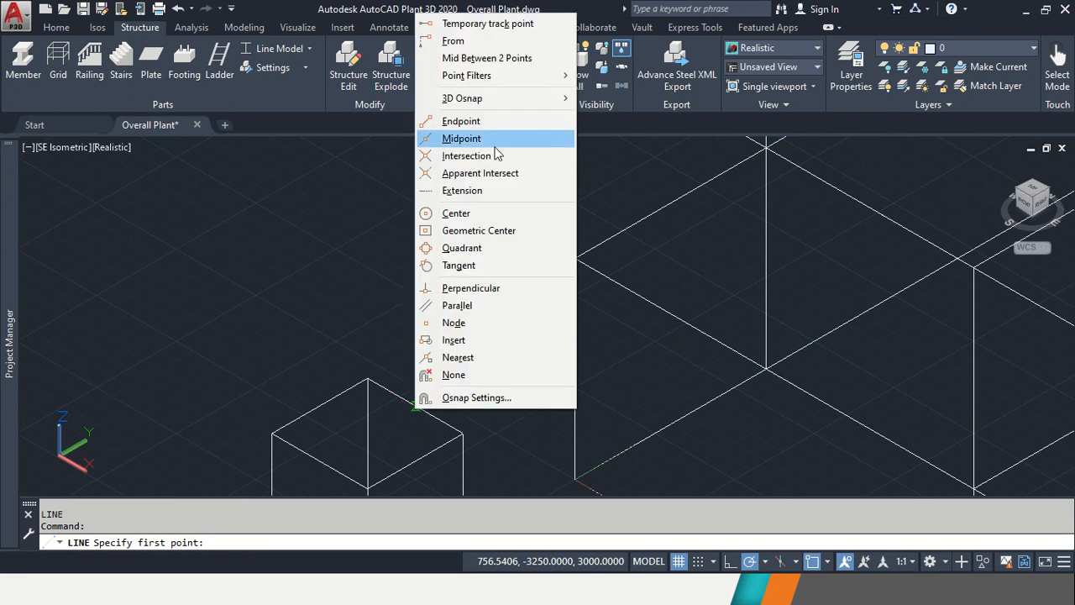
{"action": "left_click", "coordinate": [461, 138]}
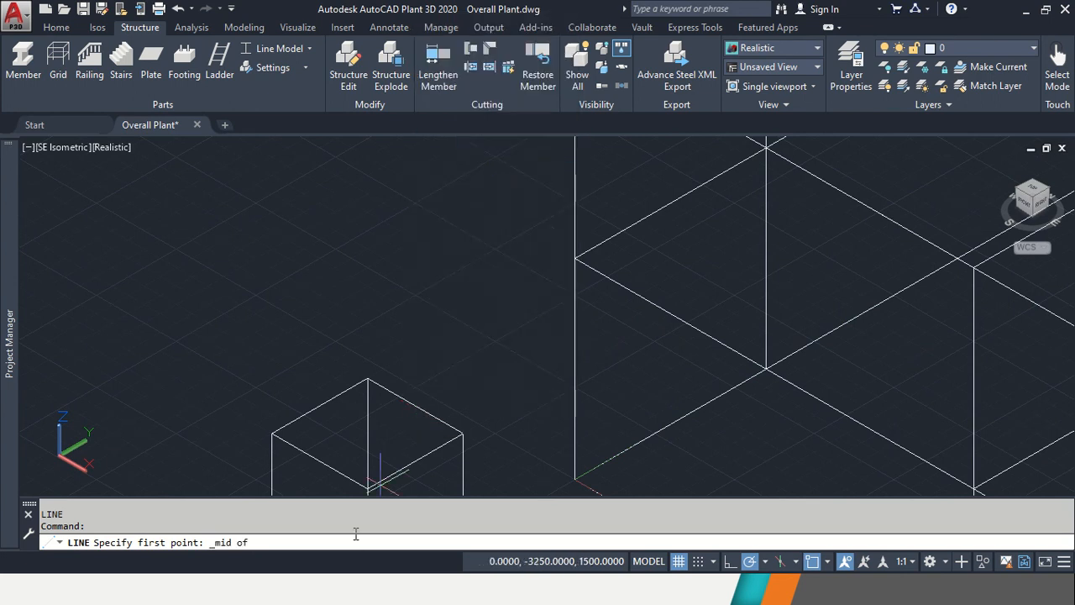
{"action": "left_click", "coordinate": [414, 406]}
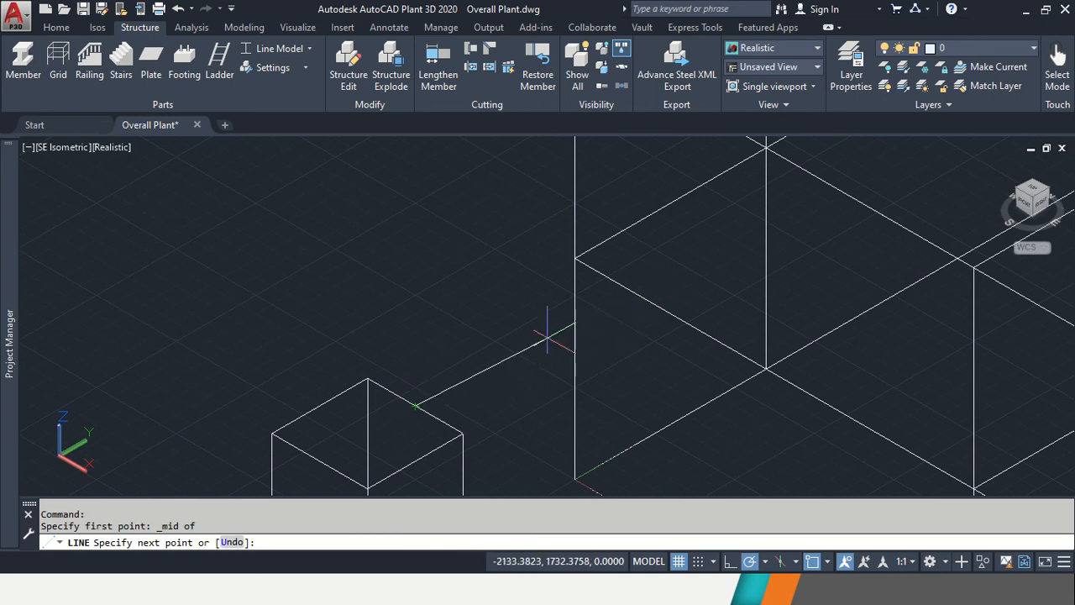
{"action": "left_click", "coordinate": [619, 287]}
{"action": "scroll", "coordinate": [638, 248], "scroll_direction": "down", "scroll_amount": 3}
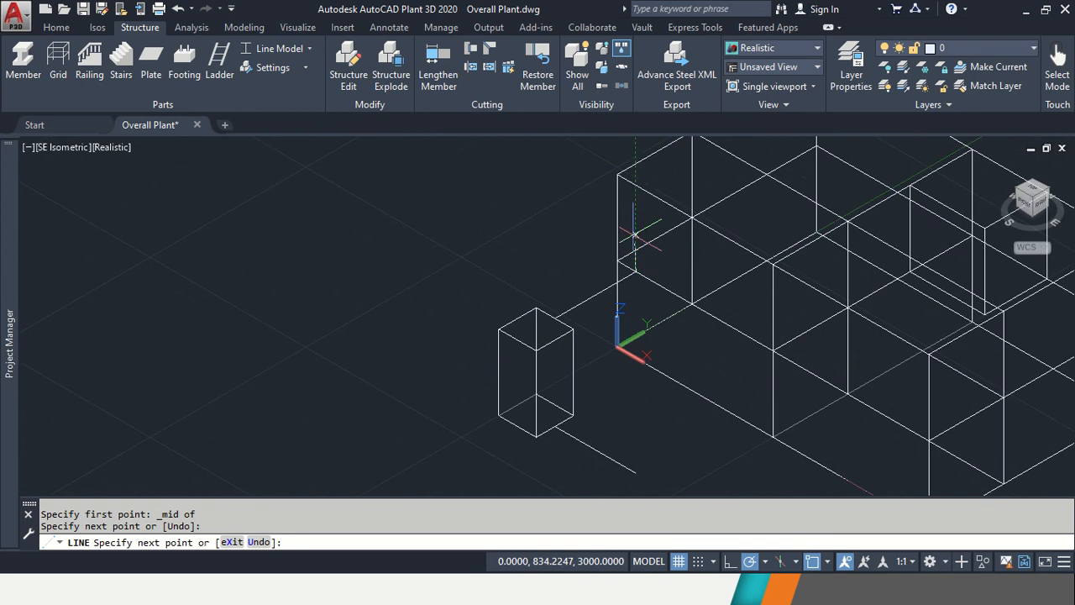
{"action": "left_click", "coordinate": [635, 185]}
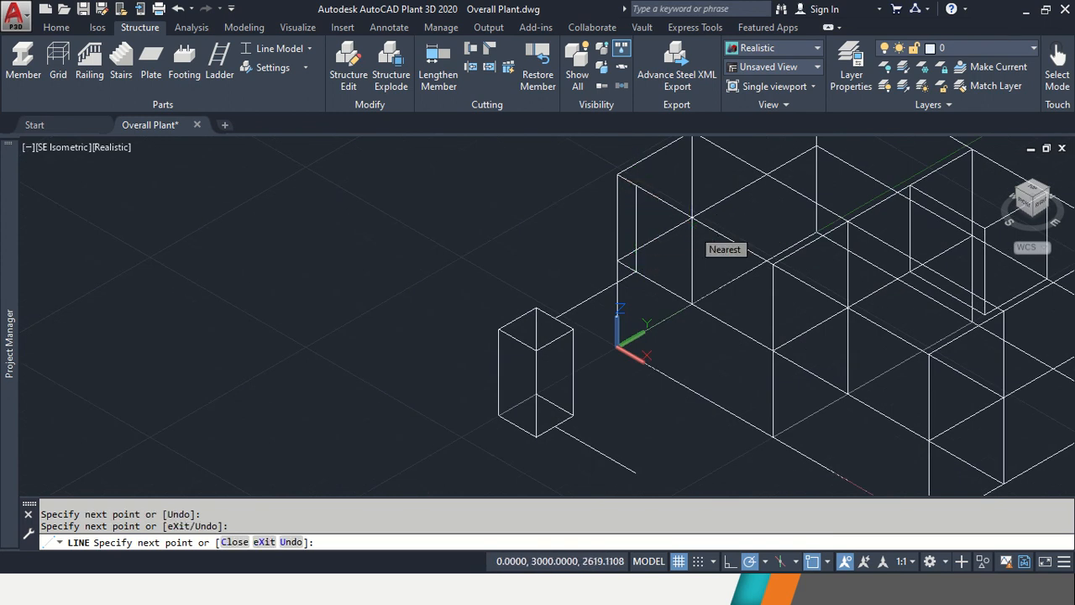
{"action": "key", "text": "Escape"}
Draw a sloped line from the midpoint of the tower grid's deck-facing top edge to the upper end of the vertical line at the top deck.
{"action": "scroll", "coordinate": [655, 163], "scroll_direction": "up", "scroll_amount": 5}
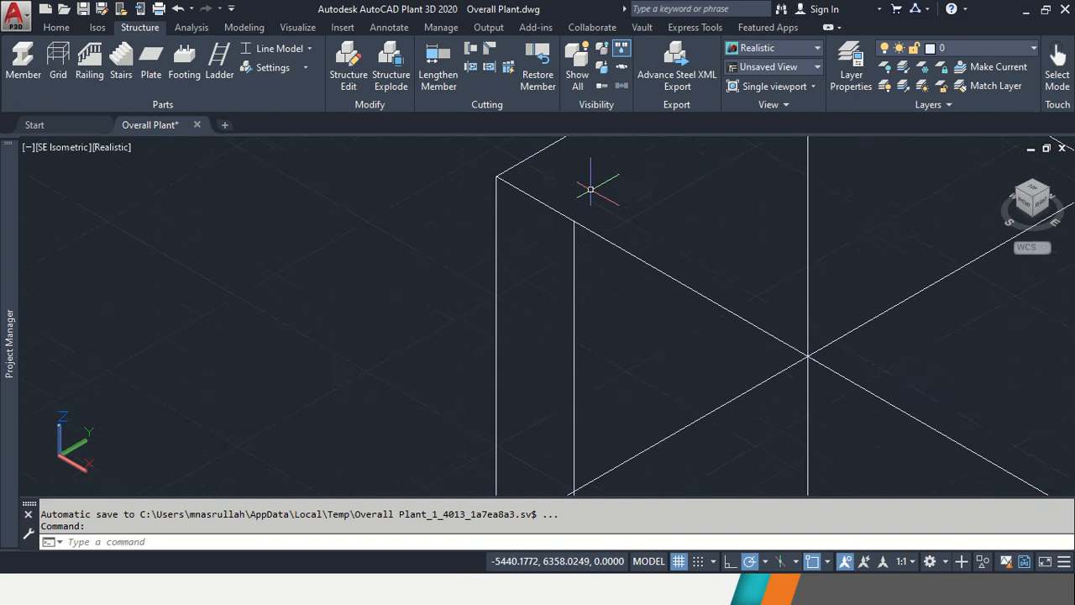
{"action": "scroll", "coordinate": [595, 228], "scroll_direction": "down", "scroll_amount": 4}
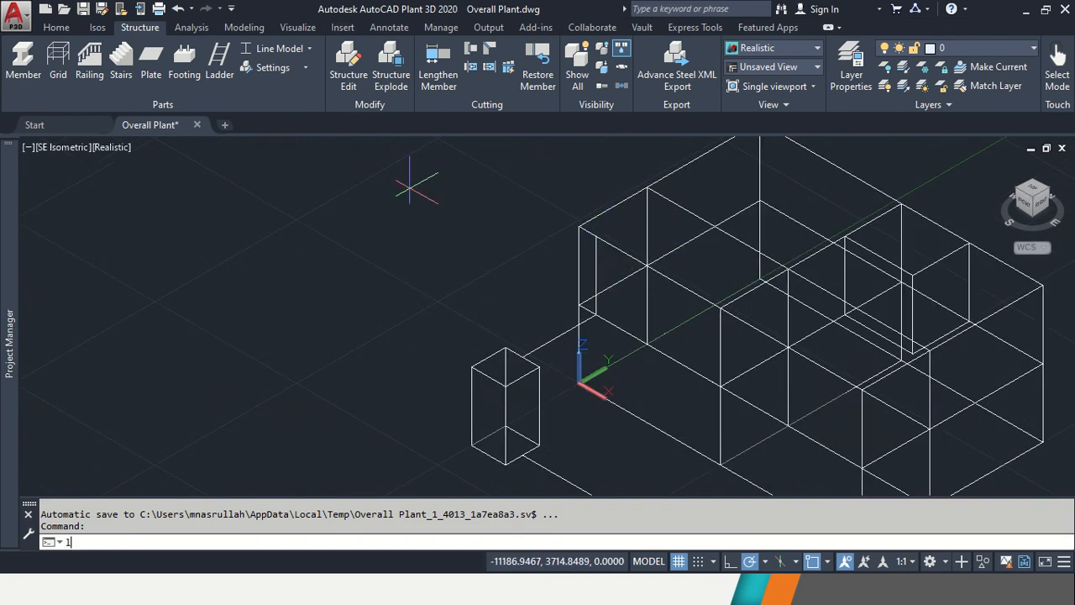
{"action": "key", "text": "Return"}
{"action": "scroll", "coordinate": [538, 361], "scroll_direction": "up", "scroll_amount": 5}
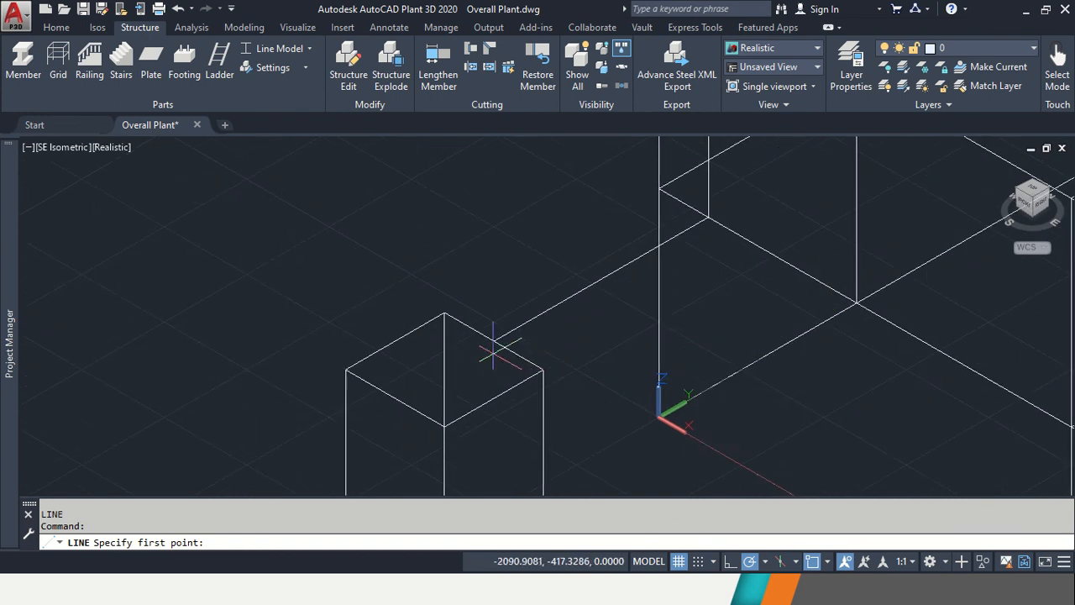
{"action": "left_click", "coordinate": [493, 338]}
{"action": "middle_click_drag", "start_coordinate": [629, 221], "coordinate": [556, 399]}
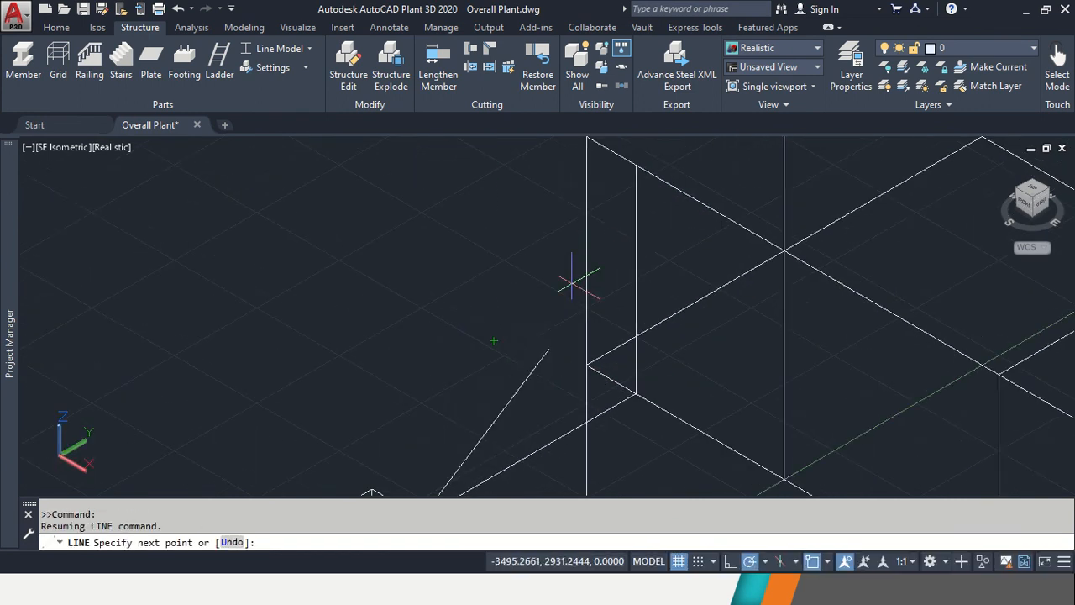
{"action": "left_click", "coordinate": [636, 165]}
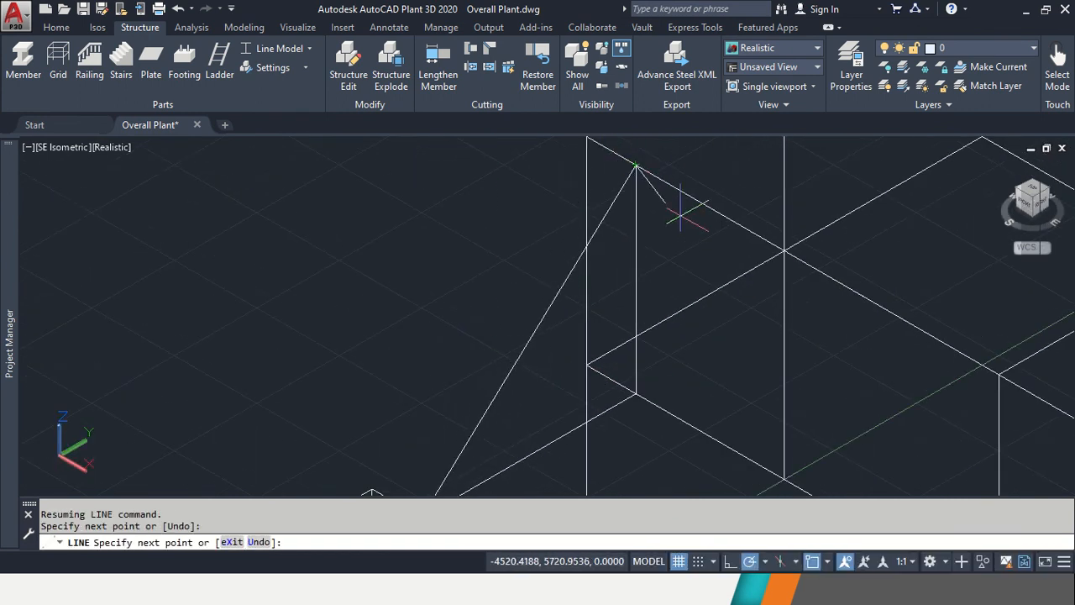
{"action": "key", "text": "Return"}
Delete the vertical construction line between the main deck and top deck edges.
{"action": "left_click", "coordinate": [687, 220]}
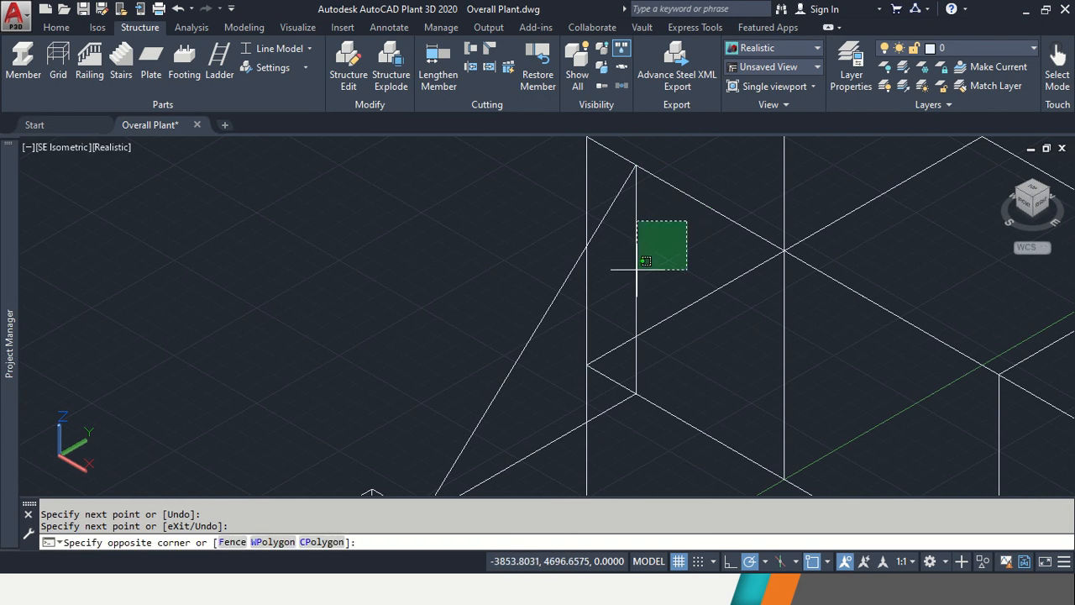
{"action": "left_click", "coordinate": [619, 277]}
{"action": "key", "text": "Delete"}
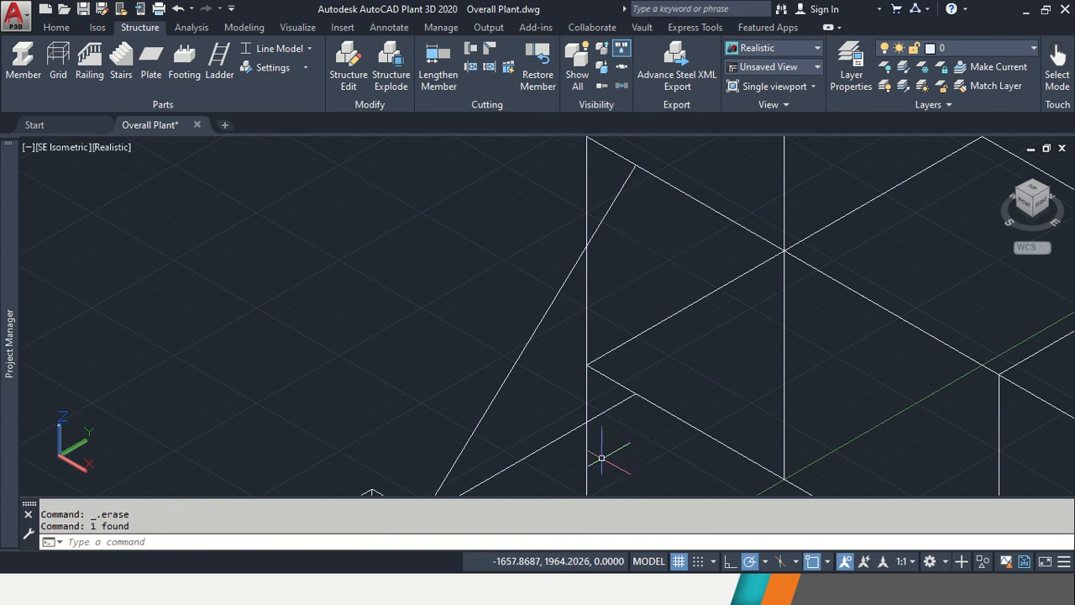
Delete the remaining construction line running from the tower grid to the main deck edge.
{"action": "left_click", "coordinate": [548, 456]}
{"action": "key", "text": "Delete"}
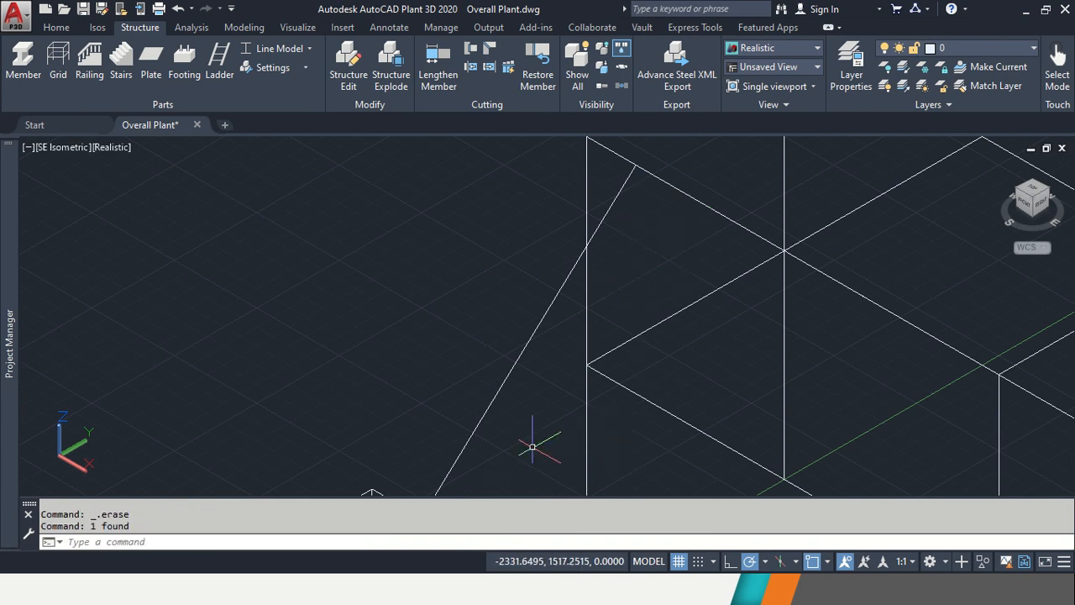
{"action": "scroll", "coordinate": [532, 447], "scroll_direction": "down", "scroll_amount": 3}
{"action": "mouse_move", "coordinate": [519, 434]}
{"action": "middle_mouse_down"}
{"action": "mouse_move", "coordinate": [511, 226]}
{"action": "mouse_move", "coordinate": [552, 249]}
{"action": "mouse_move", "coordinate": [535, 295]}
{"action": "middle_mouse_up"}
{"action": "scroll", "coordinate": [539, 246], "scroll_direction": "down", "scroll_amount": 2}
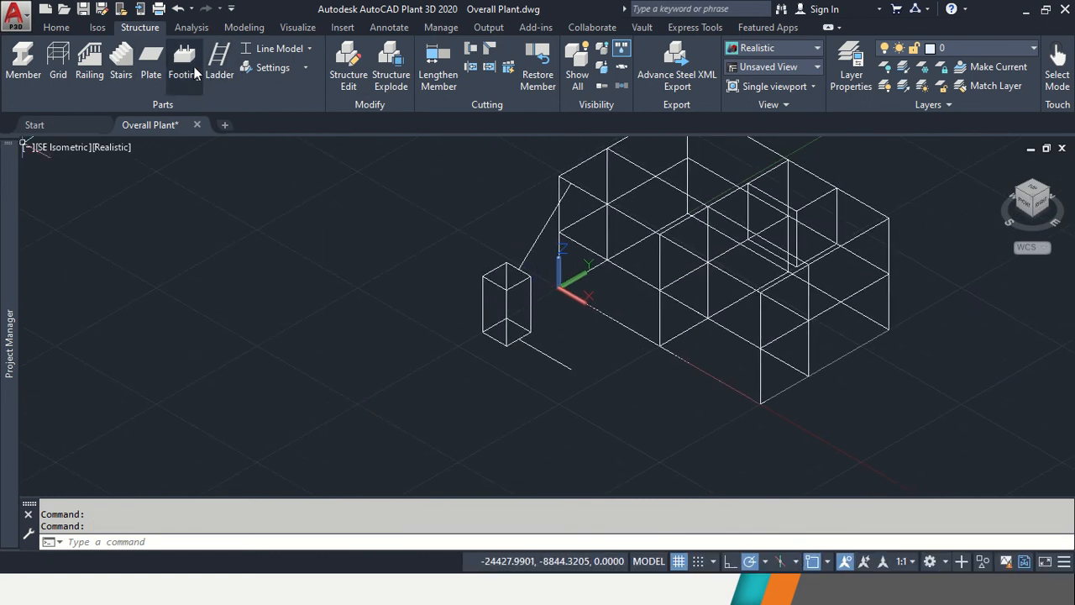
Review the stair width, maximum tread distance, step data and stair shape in the stair settings.
{"action": "left_click", "coordinate": [290, 70]}
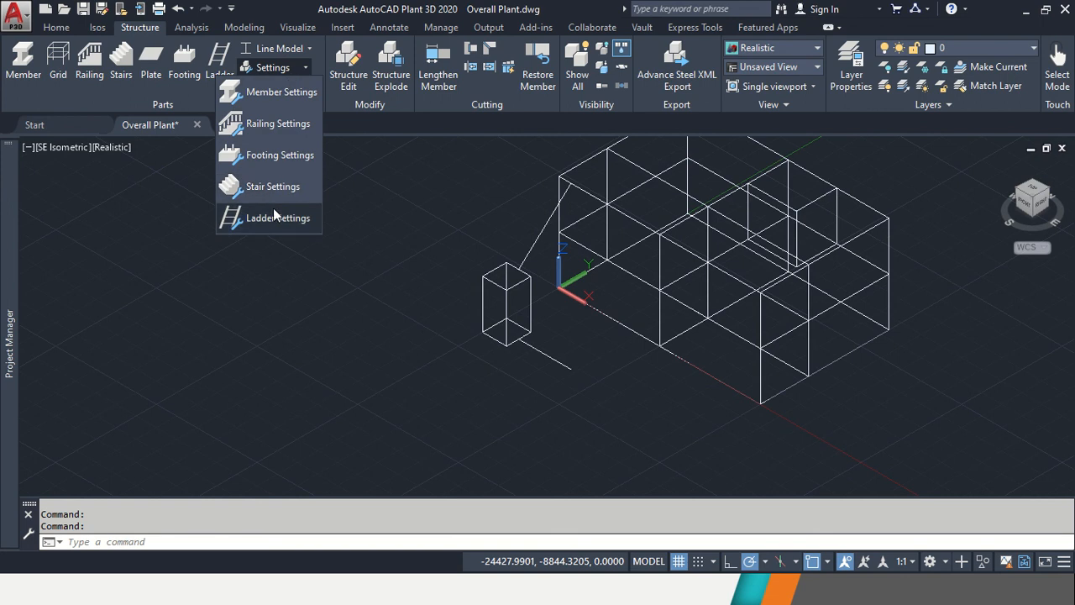
{"action": "left_click", "coordinate": [281, 185]}
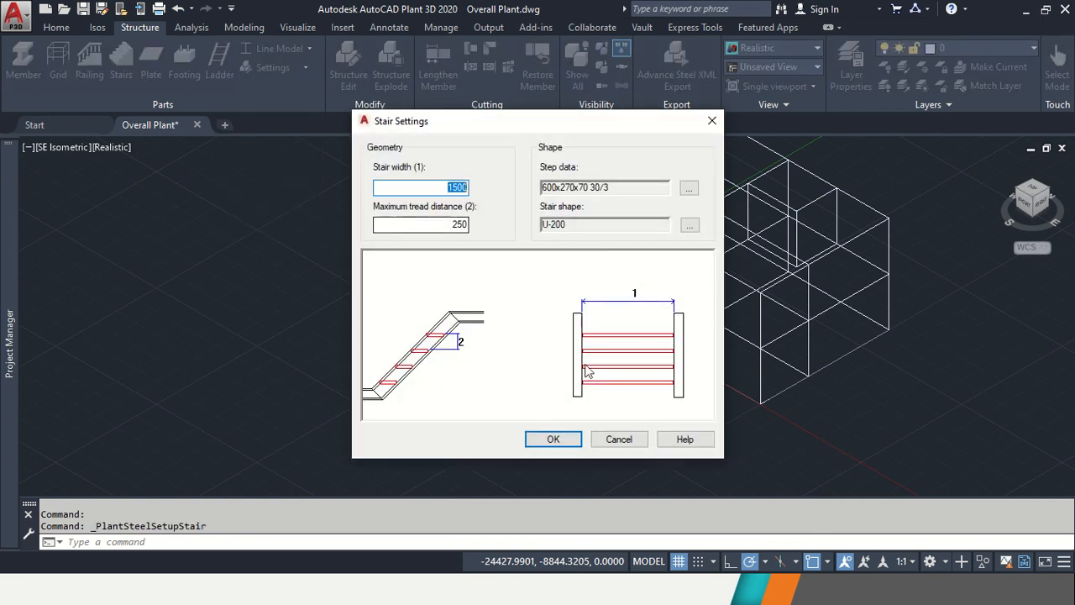
{"action": "left_click", "coordinate": [619, 439]}
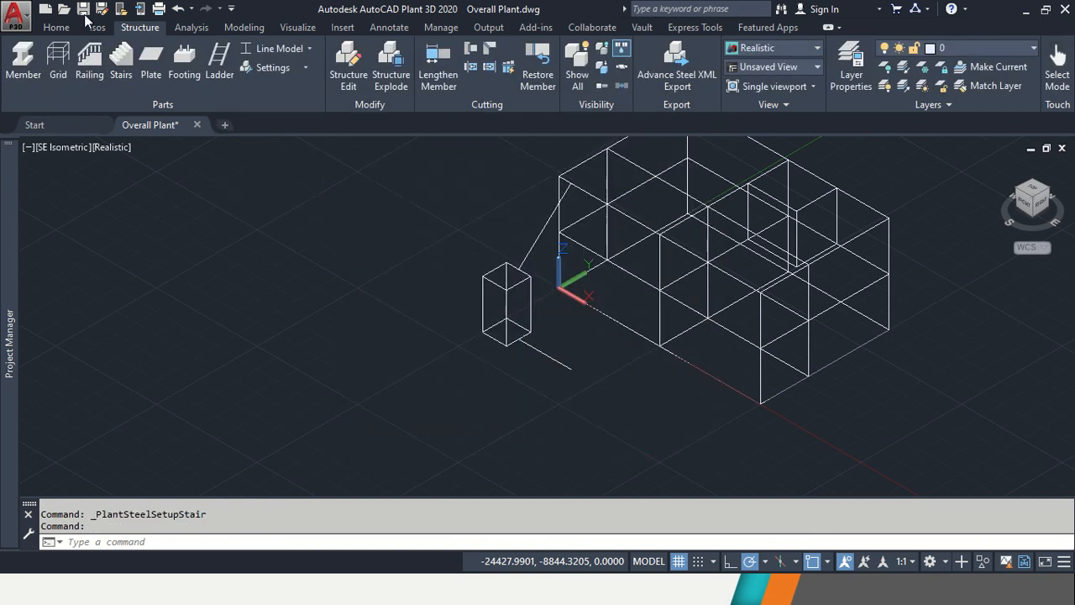
Create a stair from the outer end of the ground guide line to the midpoint of the tower grid's adjacent top edge.
{"action": "left_click", "coordinate": [128, 66]}
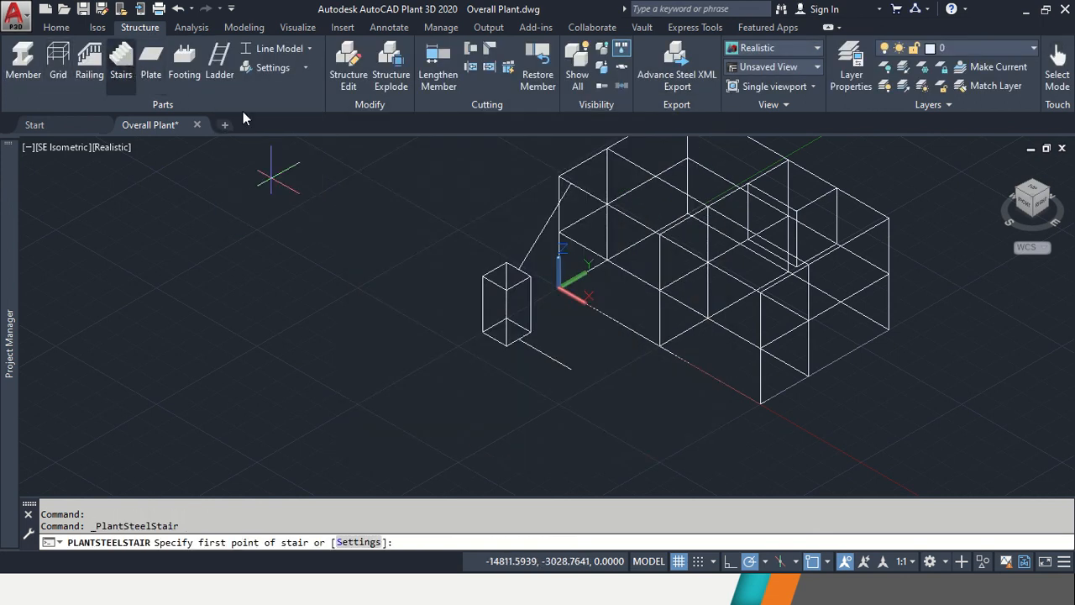
{"action": "left_click", "coordinate": [570, 367]}
{"action": "scroll", "coordinate": [531, 289], "scroll_direction": "up", "scroll_amount": 5}
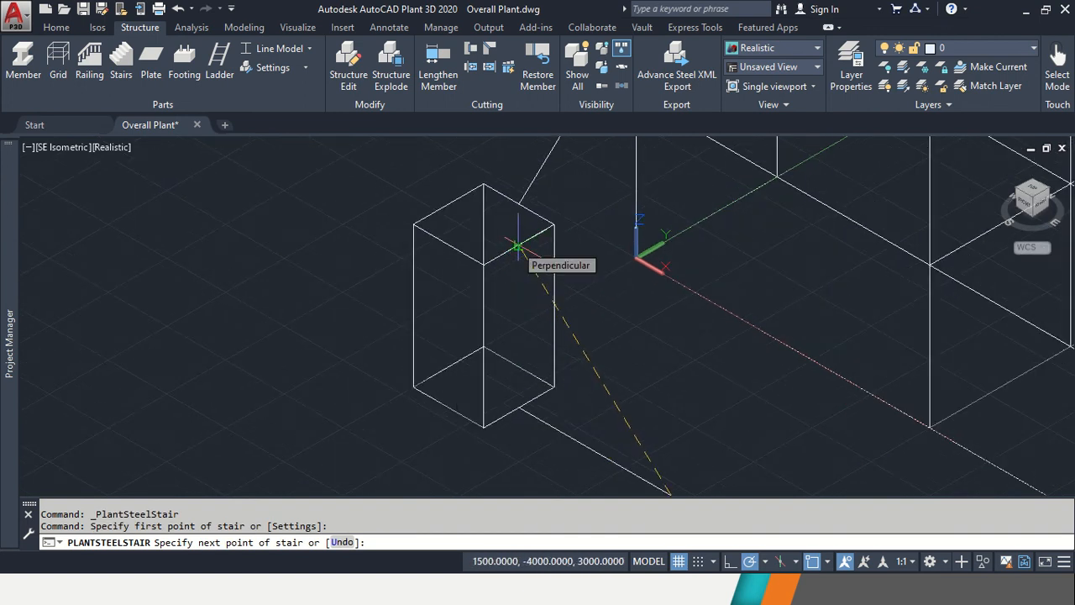
{"action": "right_click", "coordinate": [517, 246], "text": "shift"}
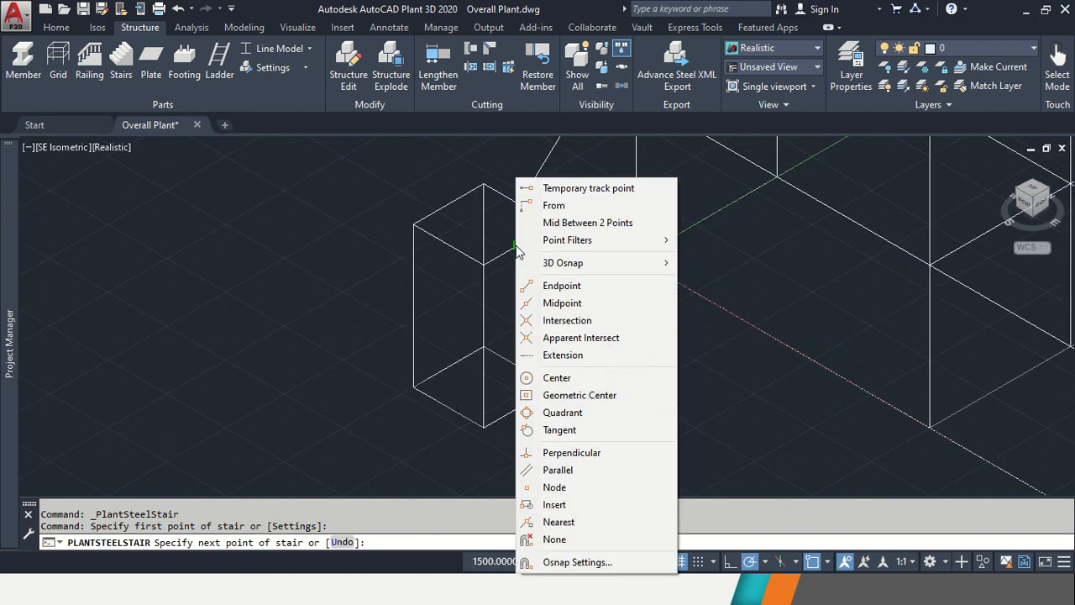
{"action": "left_click", "coordinate": [586, 307]}
{"action": "left_click", "coordinate": [517, 245]}
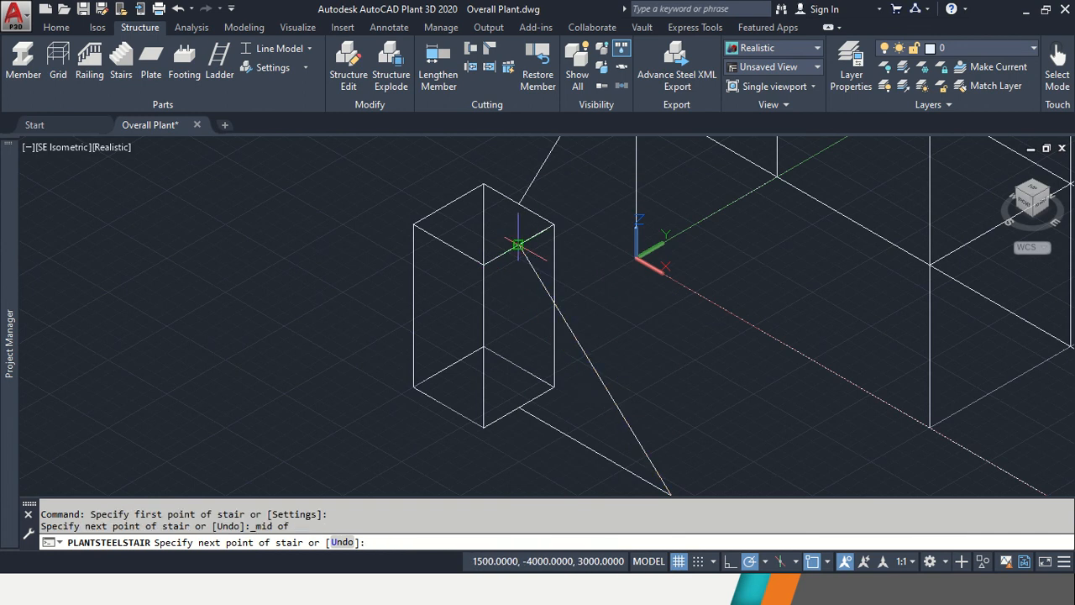
{"action": "key", "text": "Return"}
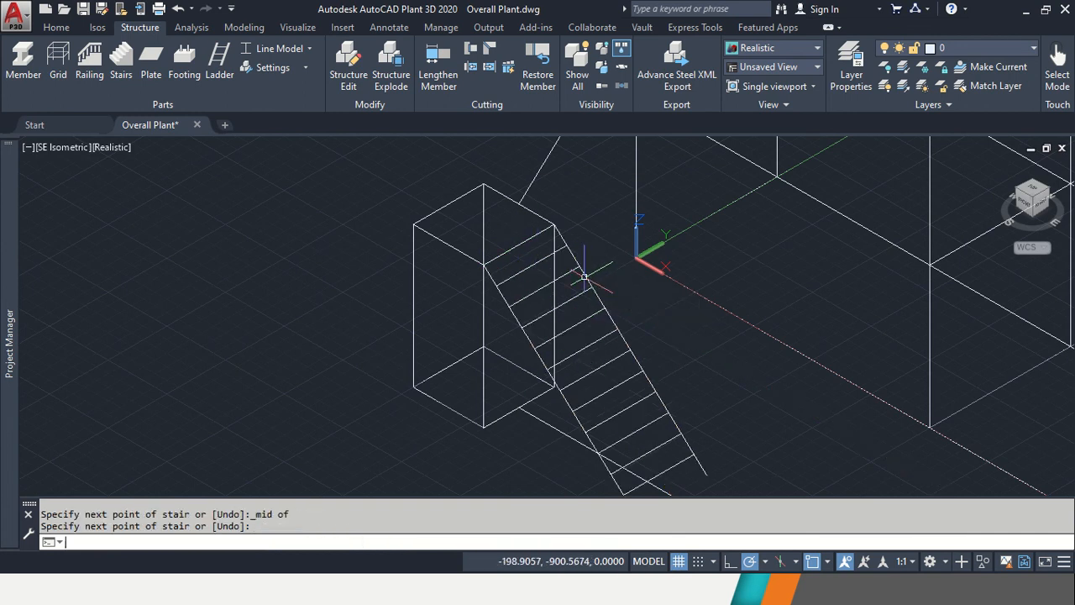
Create a stair along the sloped guide line from the tower grid's top edge to the top deck edge.
{"action": "middle_click_drag", "start_coordinate": [557, 238], "coordinate": [511, 437]}
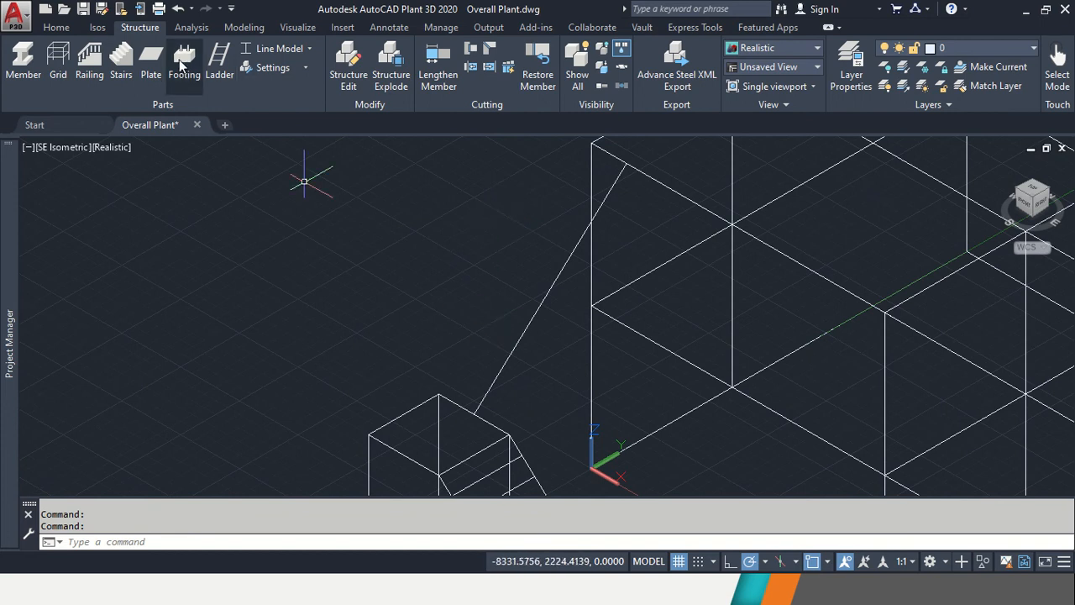
{"action": "left_click", "coordinate": [121, 59]}
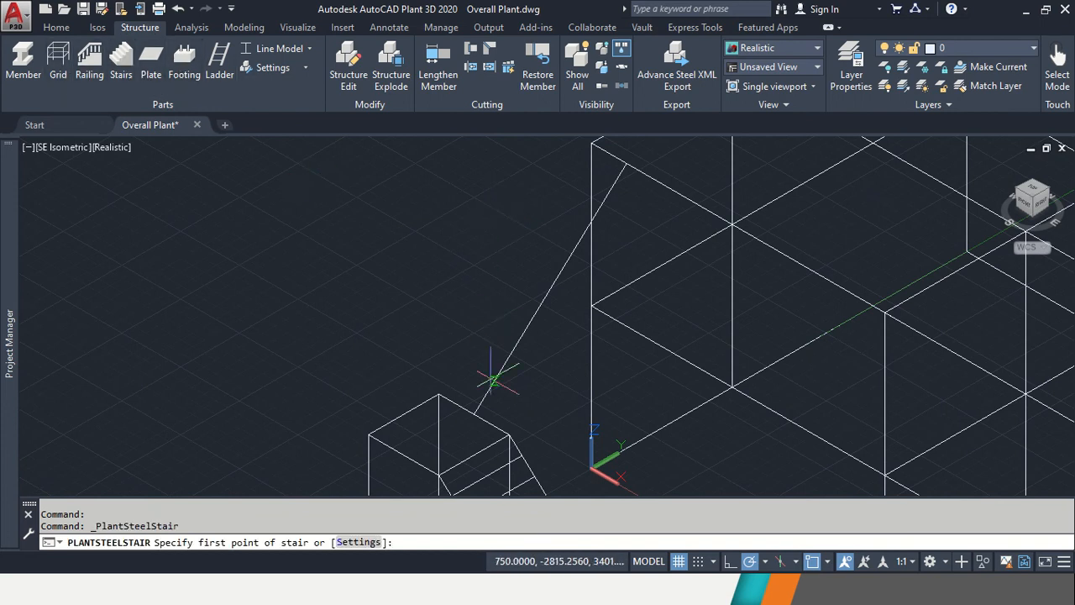
{"action": "left_click", "coordinate": [475, 413]}
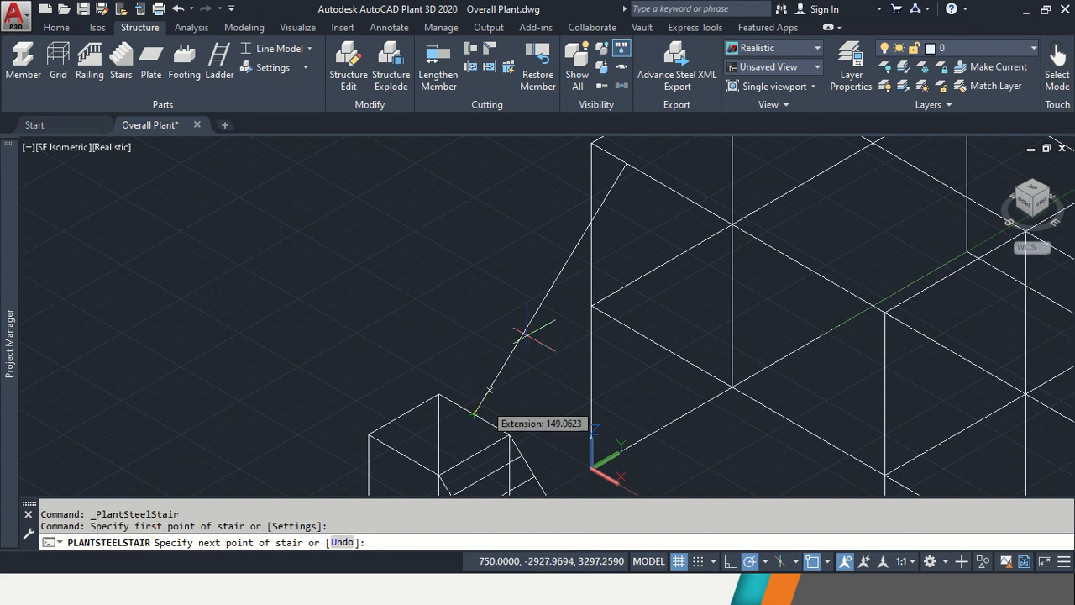
{"action": "left_click", "coordinate": [626, 162]}
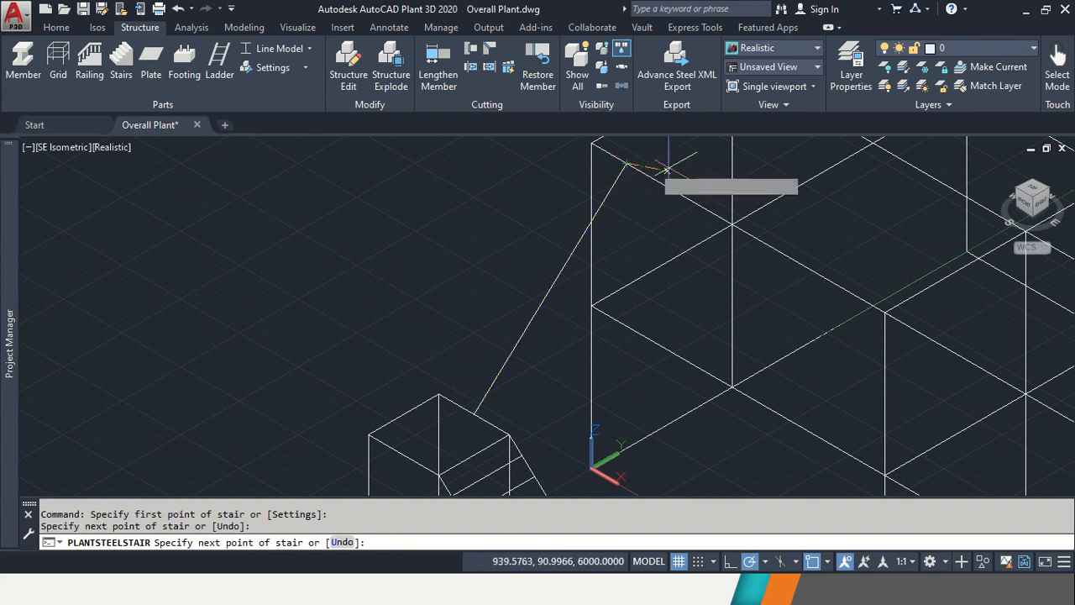
{"action": "key", "text": "Return"}
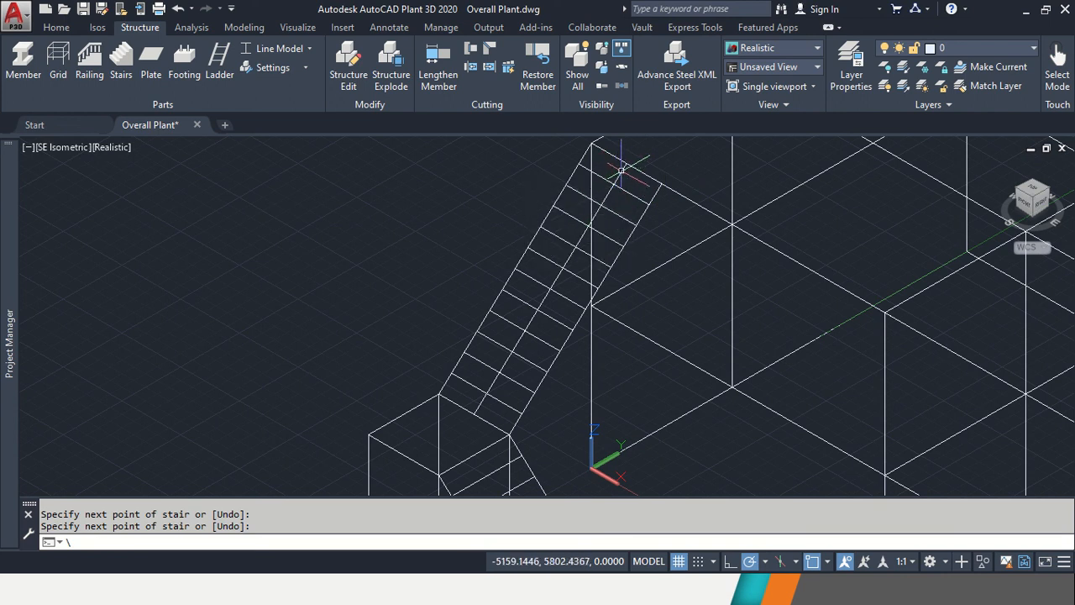
Switch the structural objects' representation from Line Model to Shape Model.
{"action": "scroll", "coordinate": [570, 348], "scroll_direction": "up", "scroll_amount": 2}
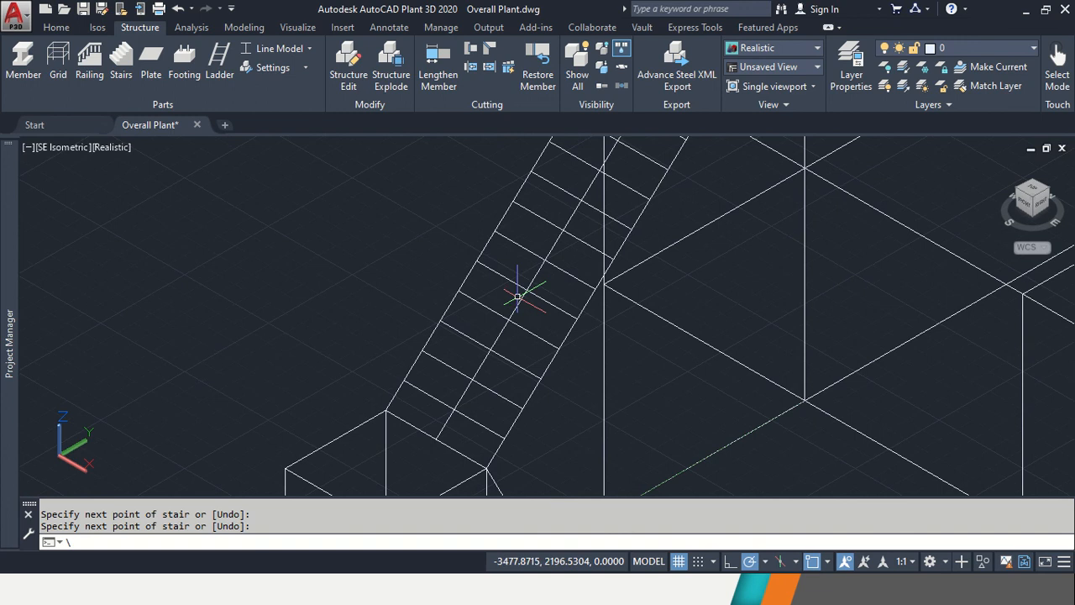
{"action": "scroll", "coordinate": [517, 296], "scroll_direction": "down", "scroll_amount": 3}
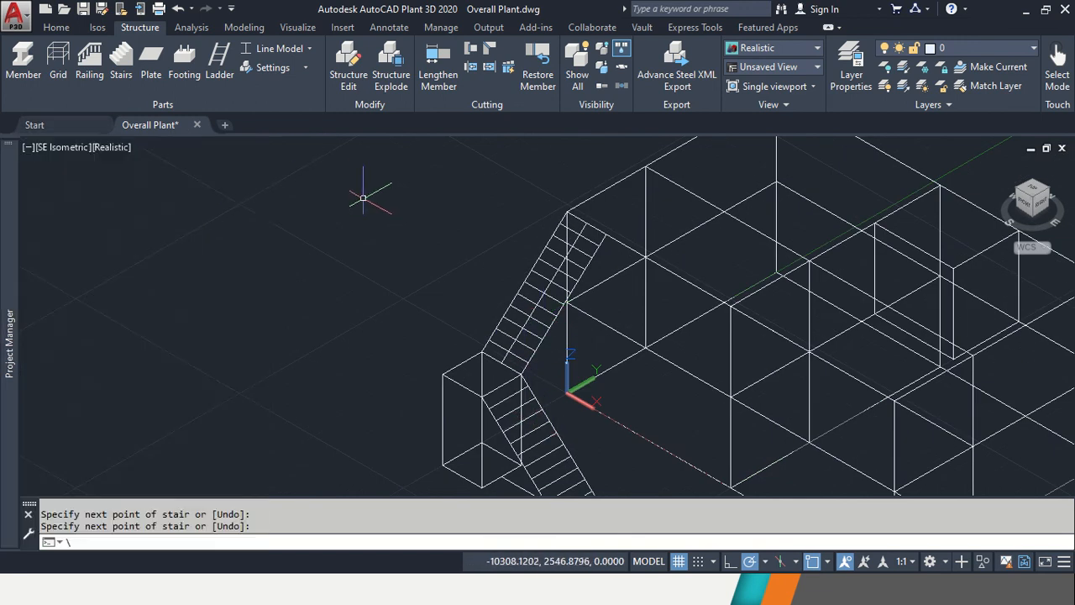
{"action": "key", "text": "Escape"}
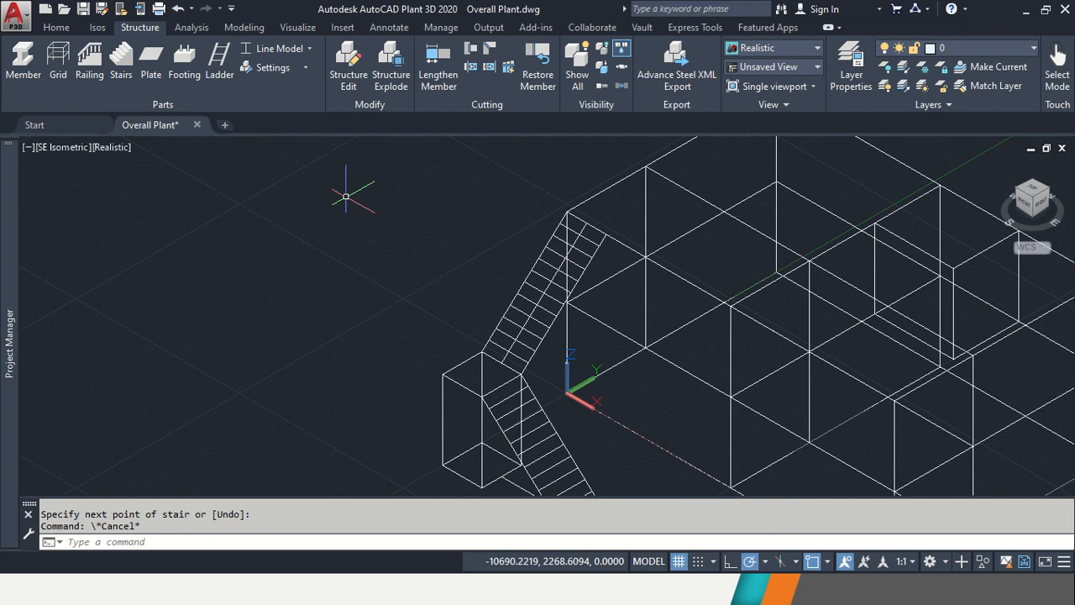
{"action": "left_click", "coordinate": [273, 54]}
{"action": "left_click", "coordinate": [277, 169]}
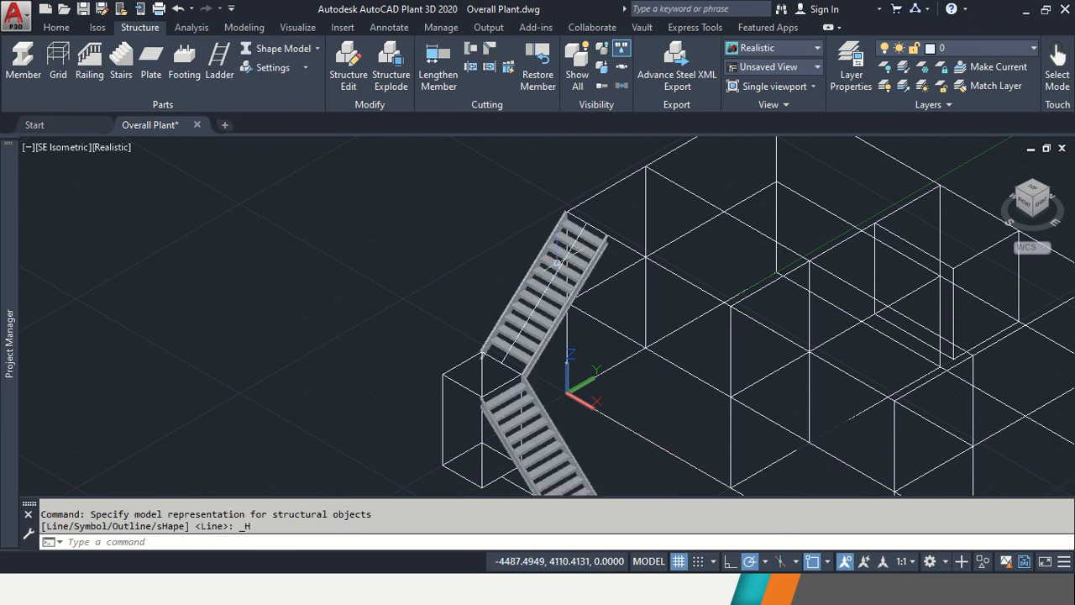
Delete the sloped guide line under the upper stair and the ground guide line at the tower's base.
{"action": "scroll", "coordinate": [487, 382], "scroll_direction": "up", "scroll_amount": 5}
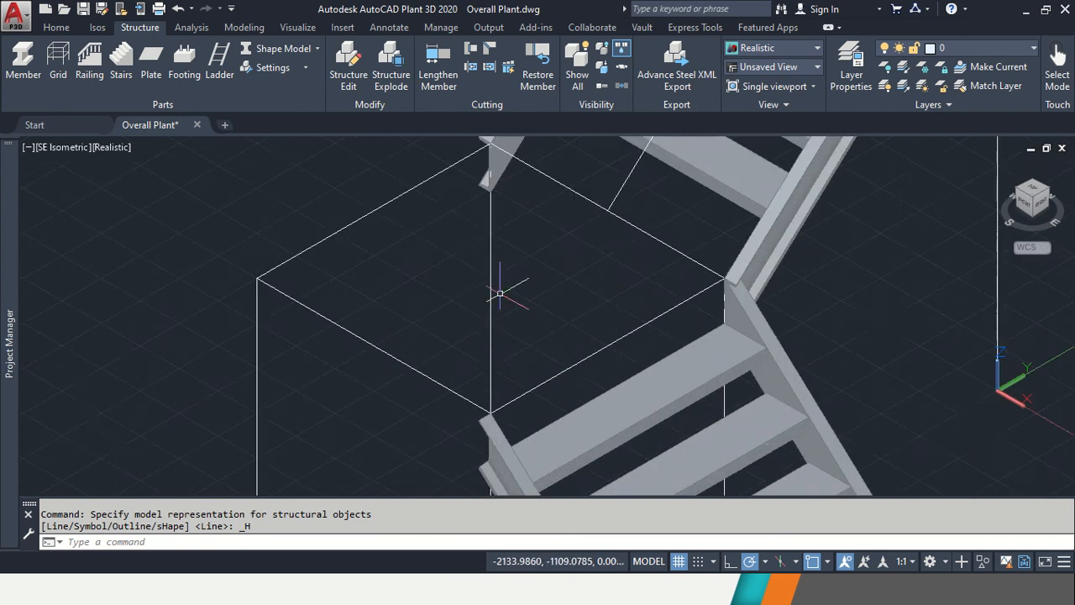
{"action": "key", "text": "Delete"}
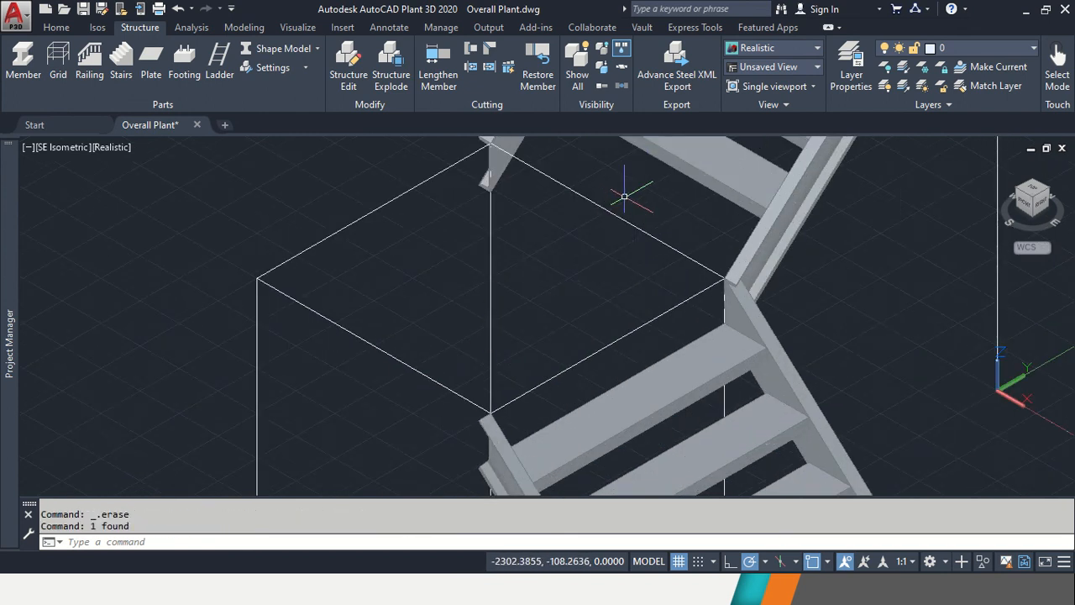
{"action": "scroll", "coordinate": [759, 291], "scroll_direction": "down", "scroll_amount": 8}
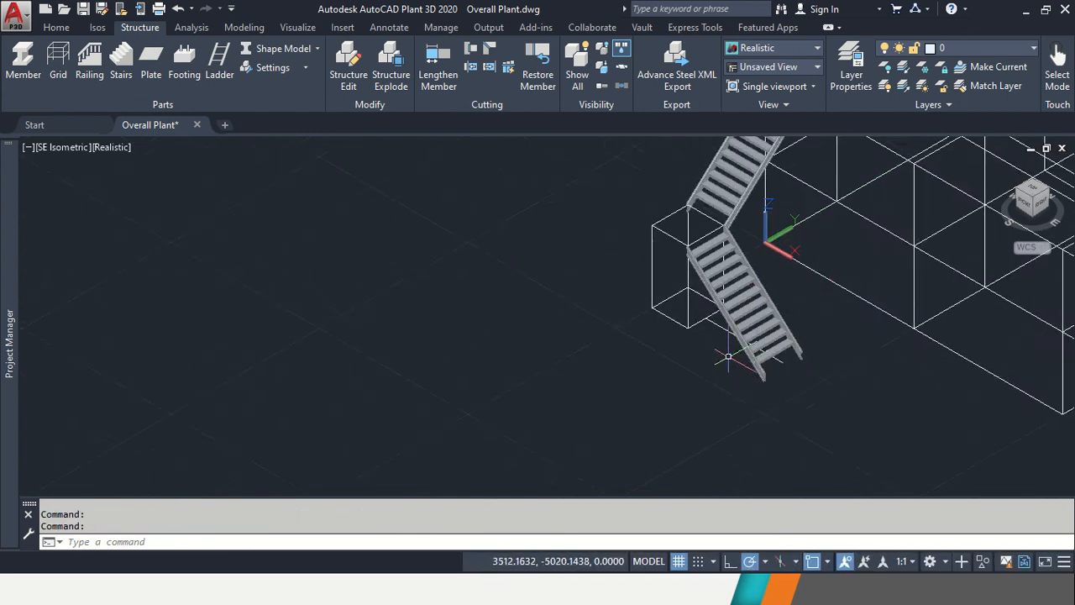
{"action": "scroll", "coordinate": [722, 353], "scroll_direction": "up", "scroll_amount": 5}
{"action": "left_click", "coordinate": [712, 294]}
{"action": "key", "text": "Delete"}
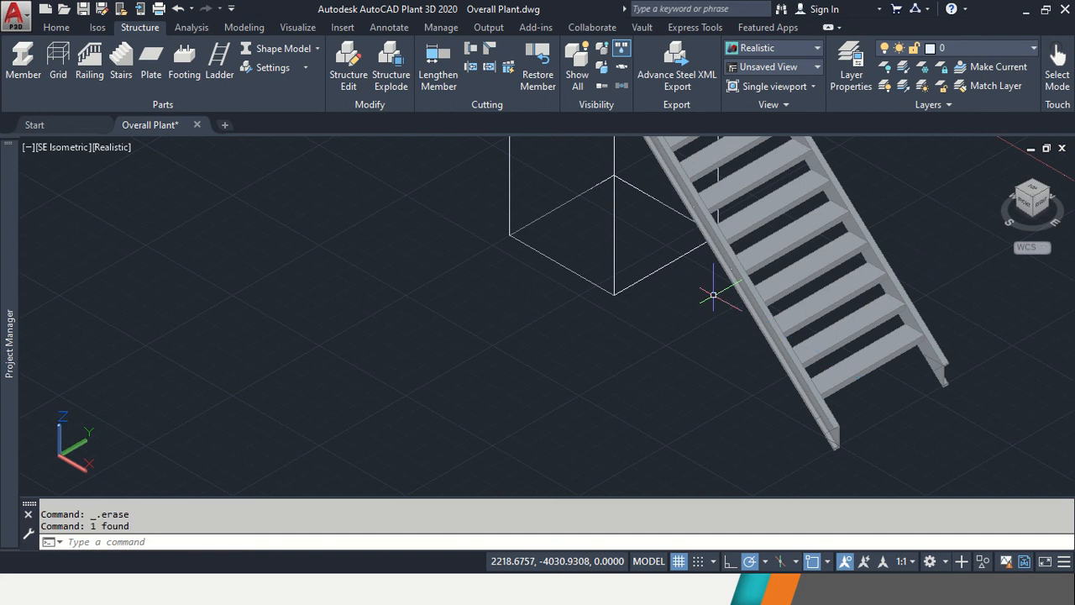
Examine both stairs and how they meet the tower grid's top and the top deck.
{"action": "scroll", "coordinate": [885, 297], "scroll_direction": "down", "scroll_amount": 3}
{"action": "mouse_move", "coordinate": [885, 297]}
{"action": "middle_mouse_down"}
{"action": "mouse_move", "coordinate": [650, 451]}
{"action": "mouse_move", "coordinate": [633, 341]}
{"action": "middle_mouse_up"}
{"action": "scroll", "coordinate": [633, 341], "scroll_direction": "down", "scroll_amount": 3}
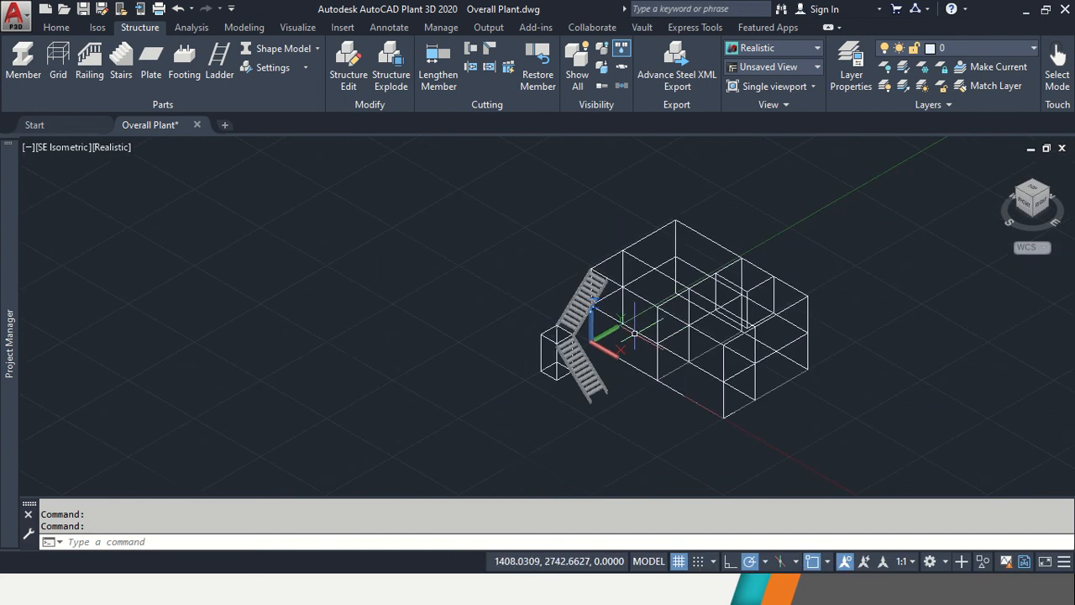
{"action": "scroll", "coordinate": [564, 286], "scroll_direction": "up", "scroll_amount": 5}
{"action": "scroll", "coordinate": [564, 287], "scroll_direction": "down", "scroll_amount": 2}
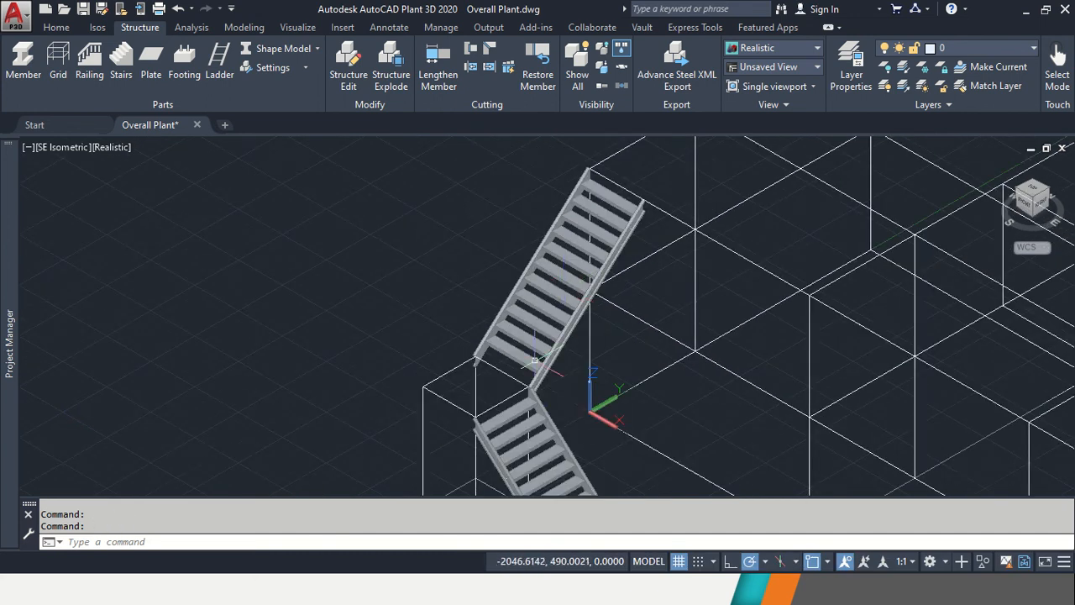
{"action": "scroll", "coordinate": [626, 428], "scroll_direction": "down", "scroll_amount": 2}
{"action": "scroll", "coordinate": [582, 435], "scroll_direction": "up", "scroll_amount": 8}
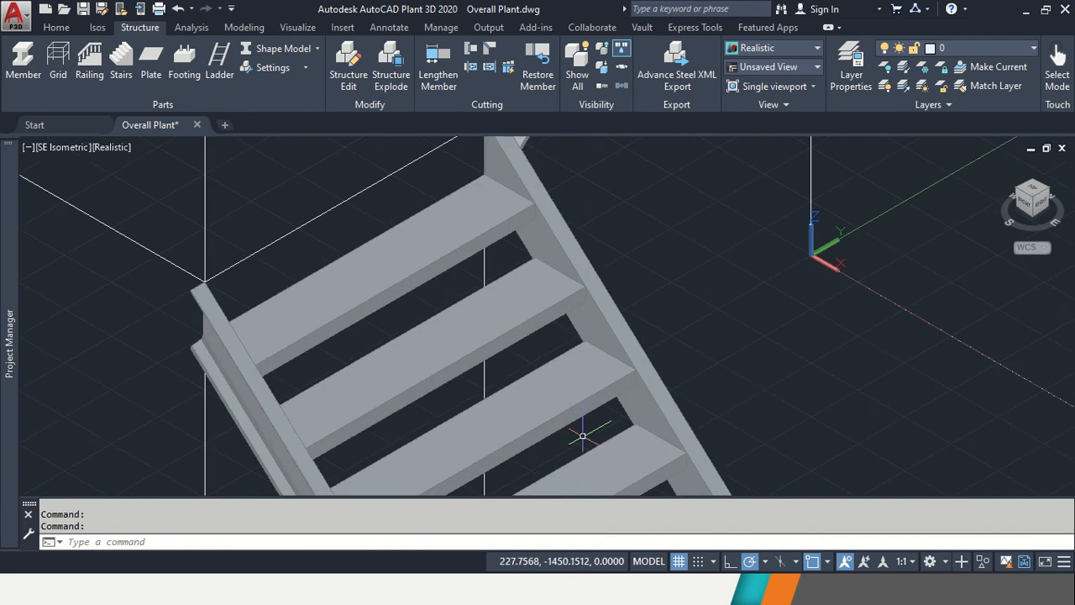
{"action": "scroll", "coordinate": [588, 428], "scroll_direction": "down", "scroll_amount": 7}
{"action": "scroll", "coordinate": [640, 376], "scroll_direction": "down", "scroll_amount": 2}
Assign the upper stair to the Structure Top Deck layer.
{"action": "middle_click_drag", "start_coordinate": [645, 381], "coordinate": [480, 350]}
{"action": "left_click", "coordinate": [453, 290]}
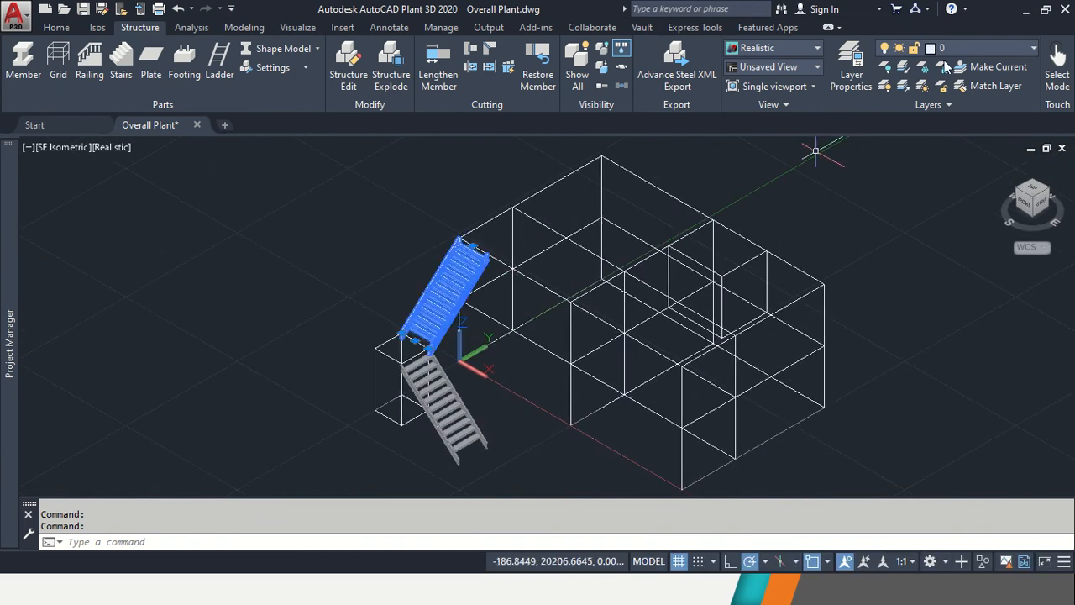
{"action": "left_click", "coordinate": [1000, 49]}
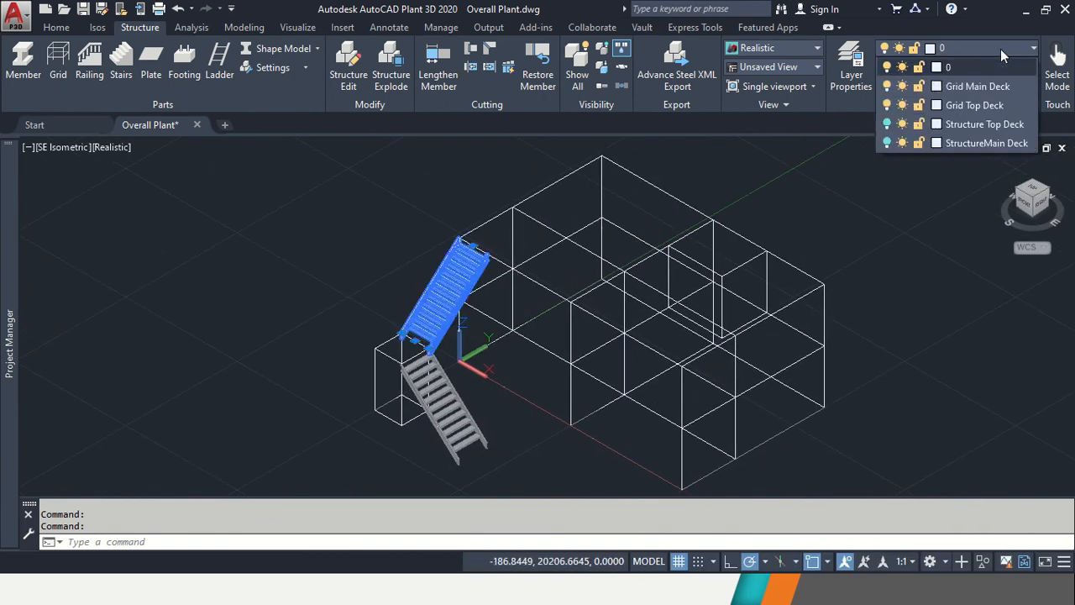
{"action": "left_click", "coordinate": [987, 125]}
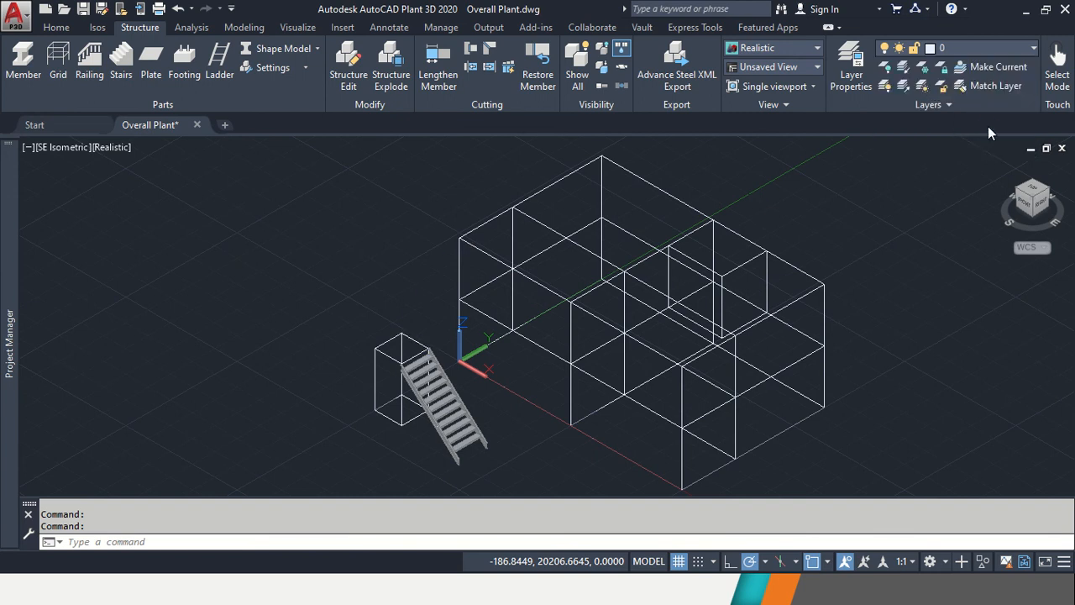
{"action": "left_click", "coordinate": [634, 310]}
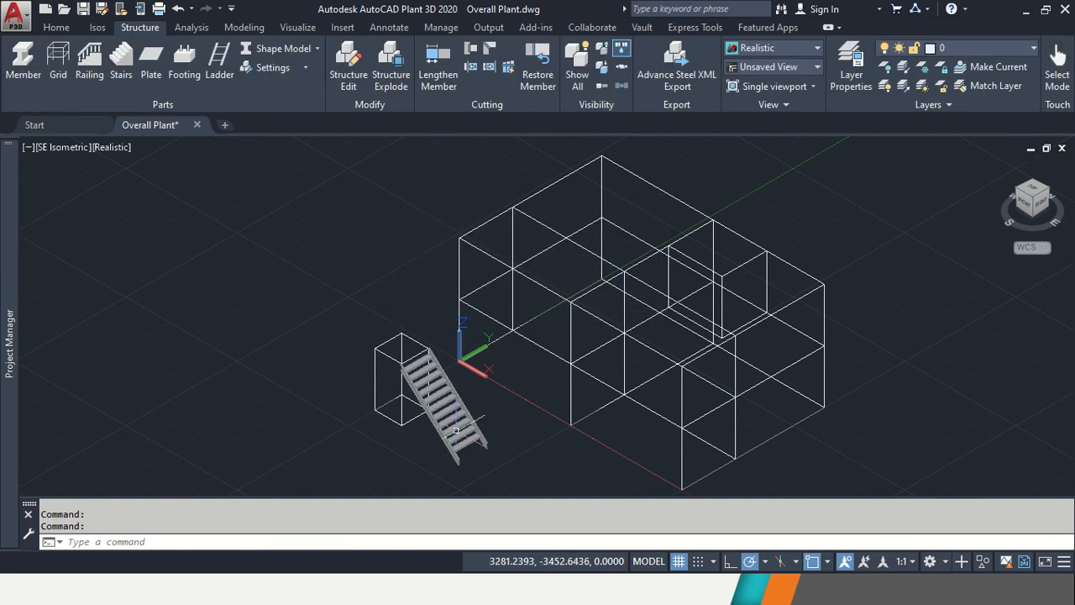
Assign the lower stair to the StructureMain Deck layer.
{"action": "left_click", "coordinate": [991, 47]}
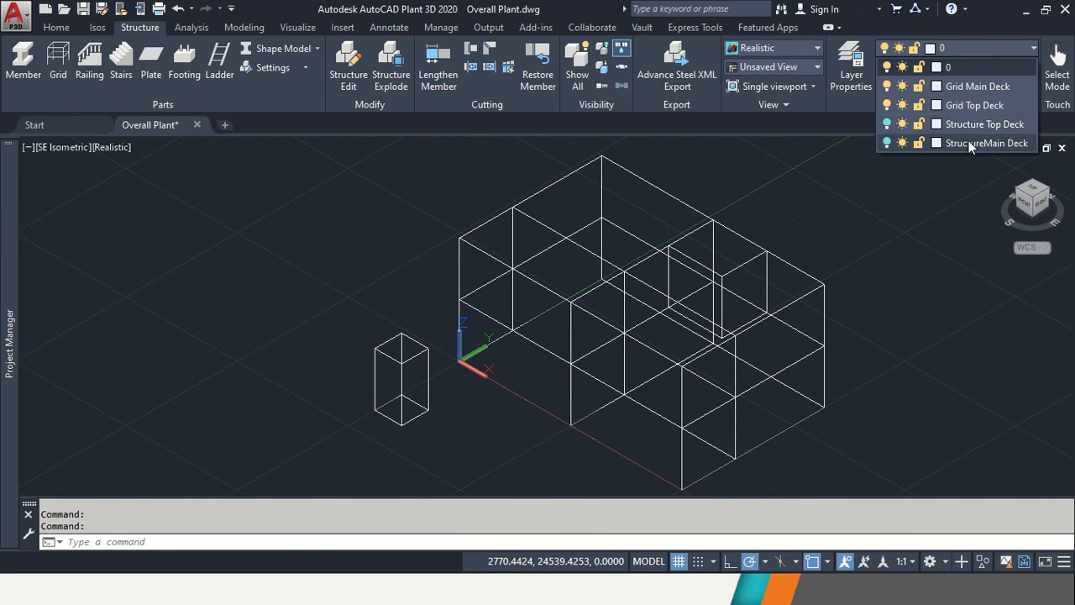
{"action": "left_click", "coordinate": [968, 142]}
{"action": "left_click", "coordinate": [634, 310]}
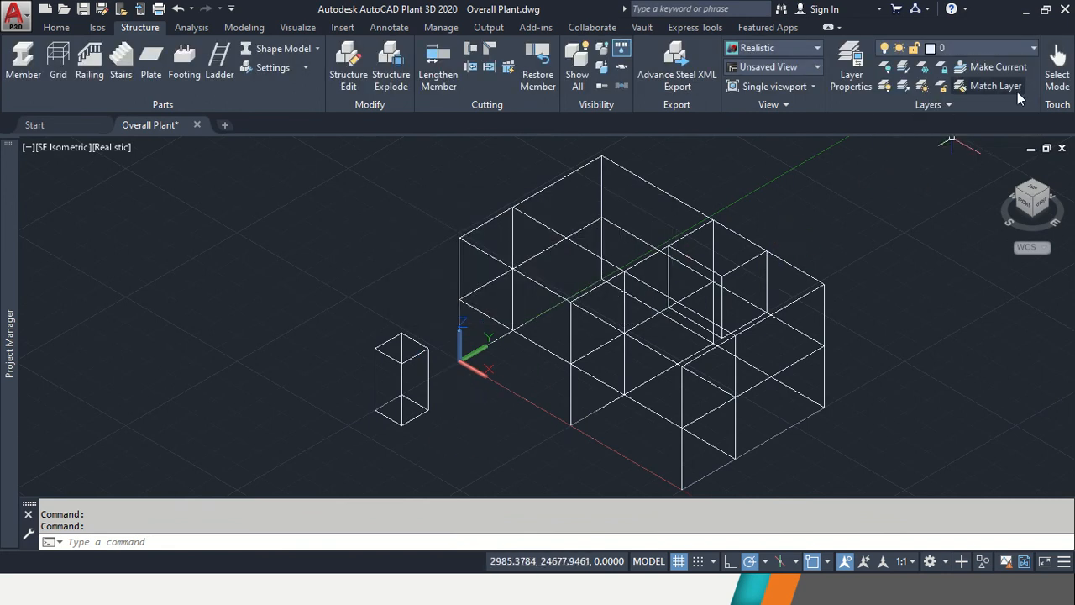
Turn off the Grid Top Deck and Grid Main Deck layers and turn on the StructureMain Deck layer.
{"action": "left_click", "coordinate": [1005, 48]}
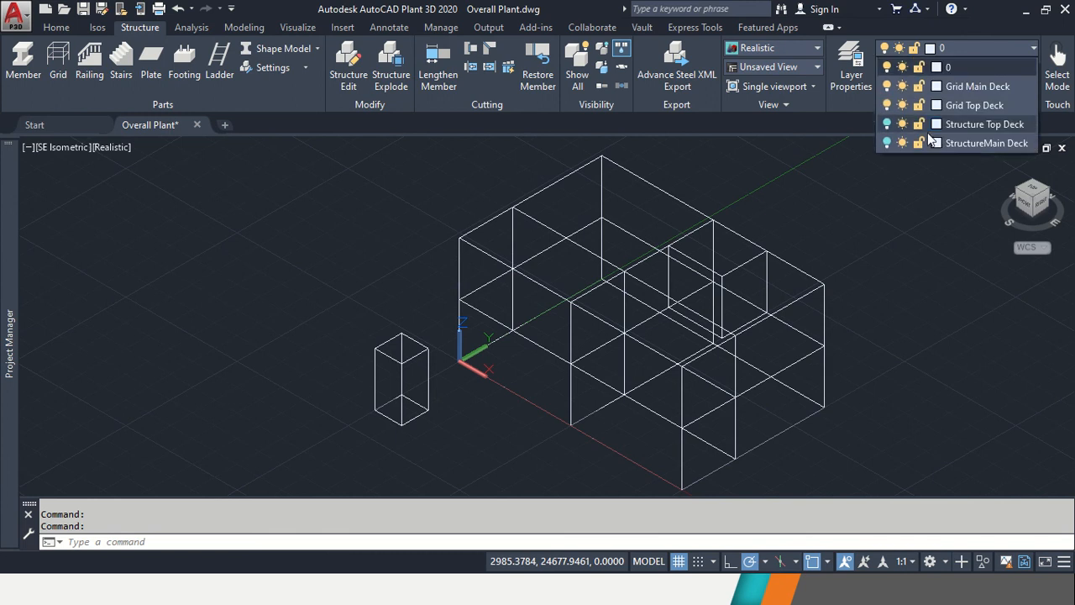
{"action": "left_click", "coordinate": [886, 105]}
{"action": "left_click", "coordinate": [886, 87]}
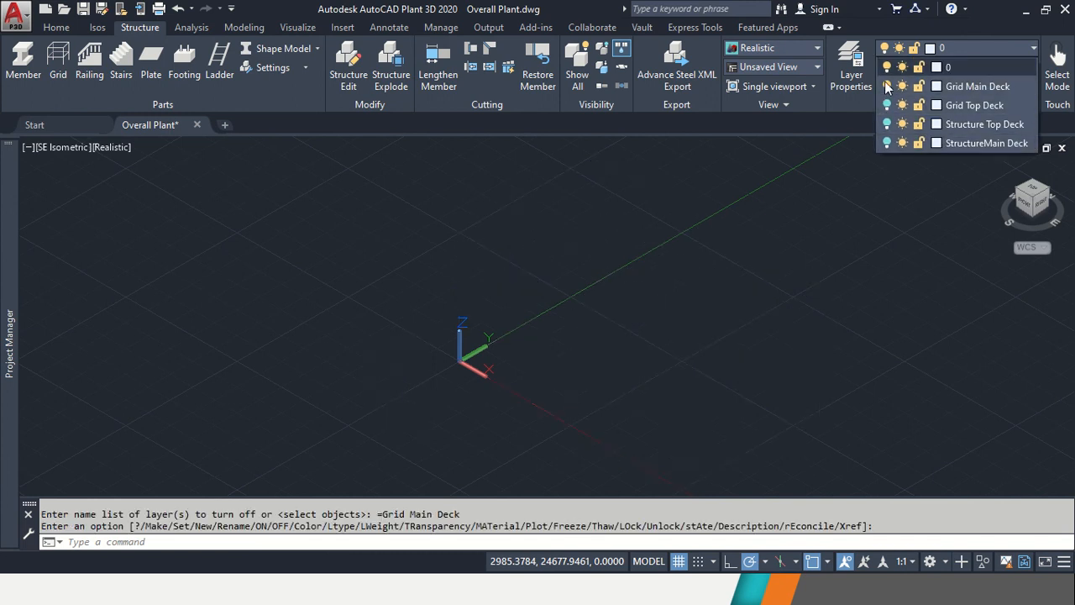
{"action": "left_click", "coordinate": [886, 143]}
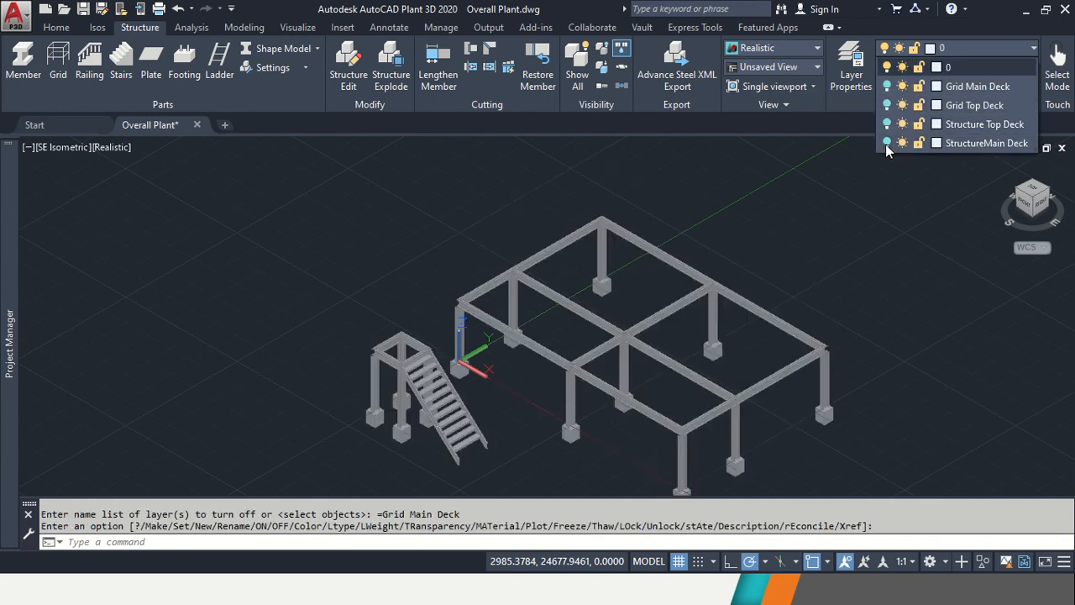
Turn off both structure layers and turn on only the Grid Main Deck layer.
{"action": "left_click", "coordinate": [885, 143]}
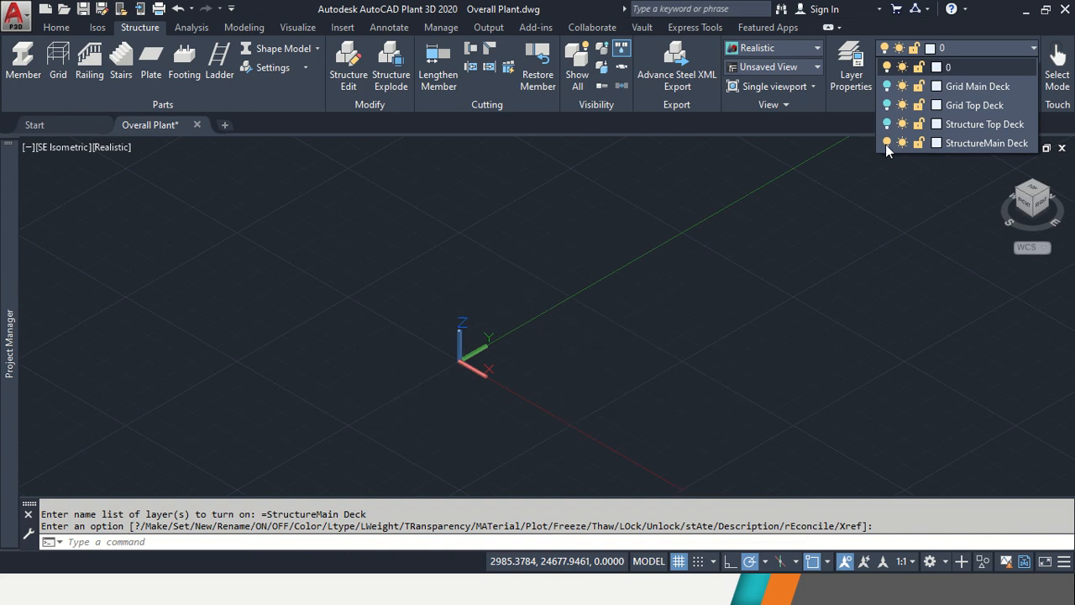
{"action": "left_click", "coordinate": [887, 124]}
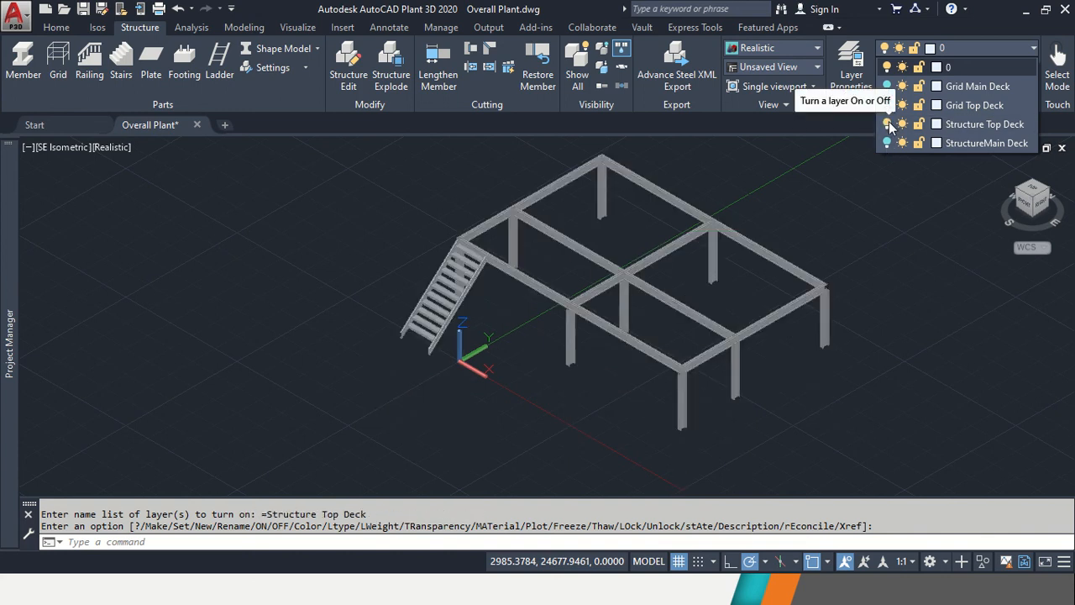
{"action": "left_click", "coordinate": [888, 124]}
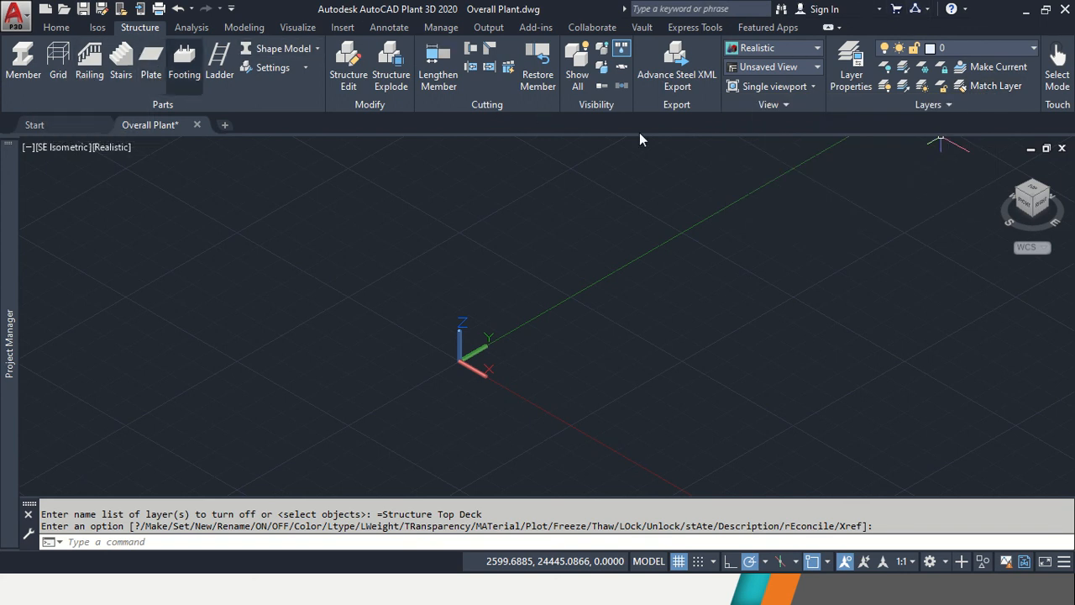
{"action": "left_click", "coordinate": [1030, 51]}
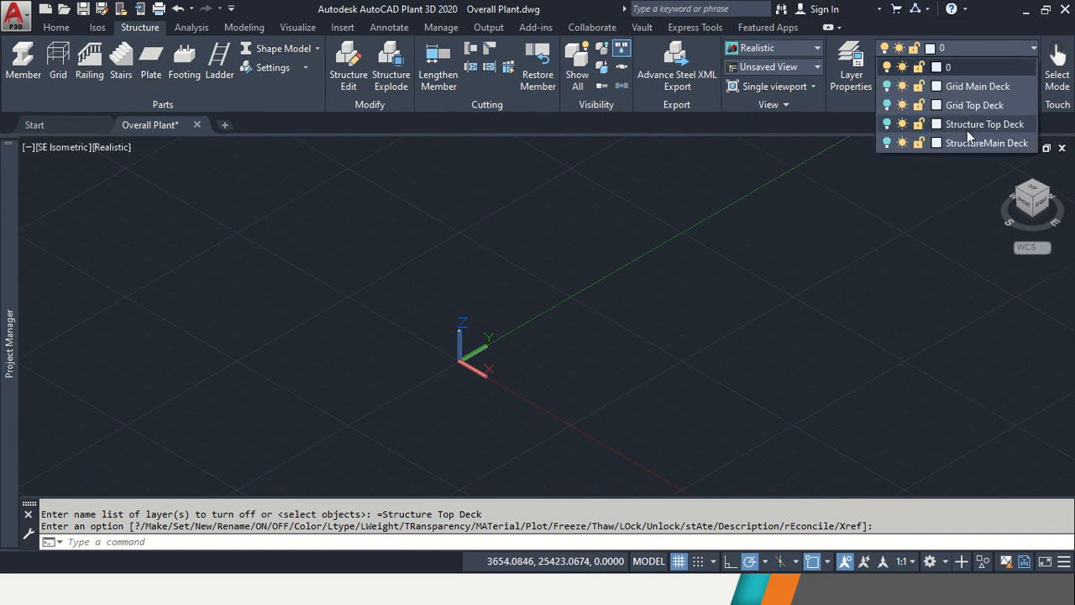
{"action": "left_click", "coordinate": [888, 87]}
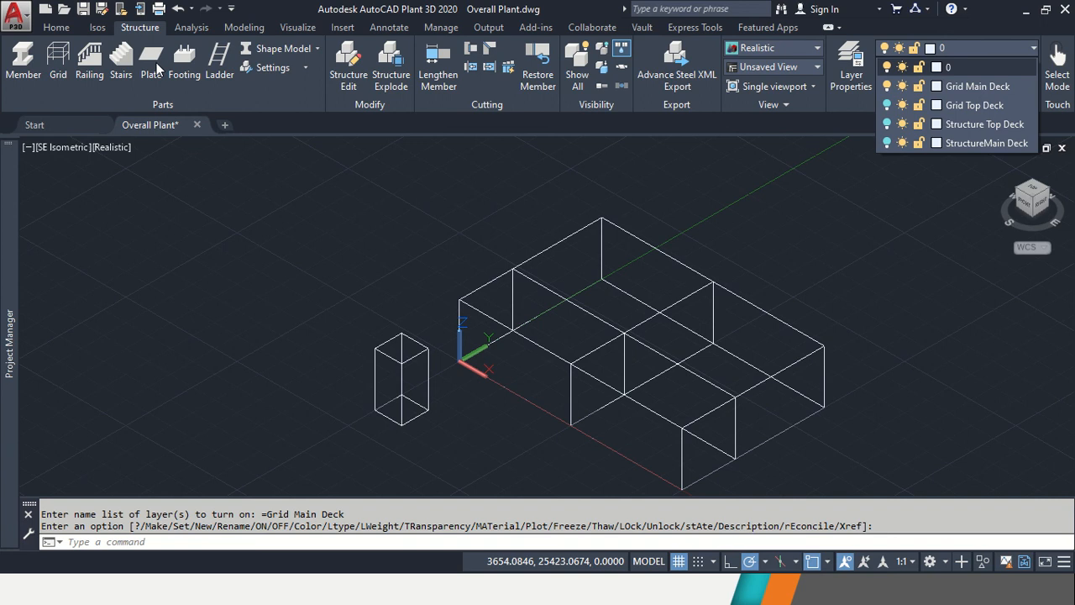
Create a rectangular grating across the tower grid's top: ASTM A242, thickness 30, NET hatch at scale 50, bottom justification.
{"action": "left_click", "coordinate": [256, 98]}
{"action": "left_click", "coordinate": [287, 70]}
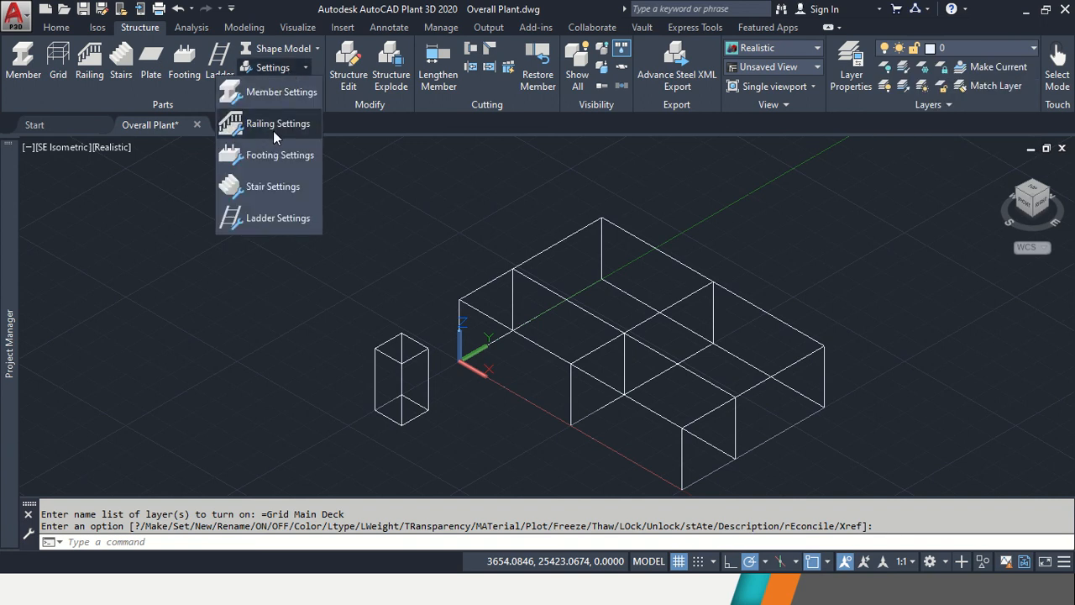
{"action": "left_click", "coordinate": [155, 63]}
{"action": "left_click", "coordinate": [151, 60]}
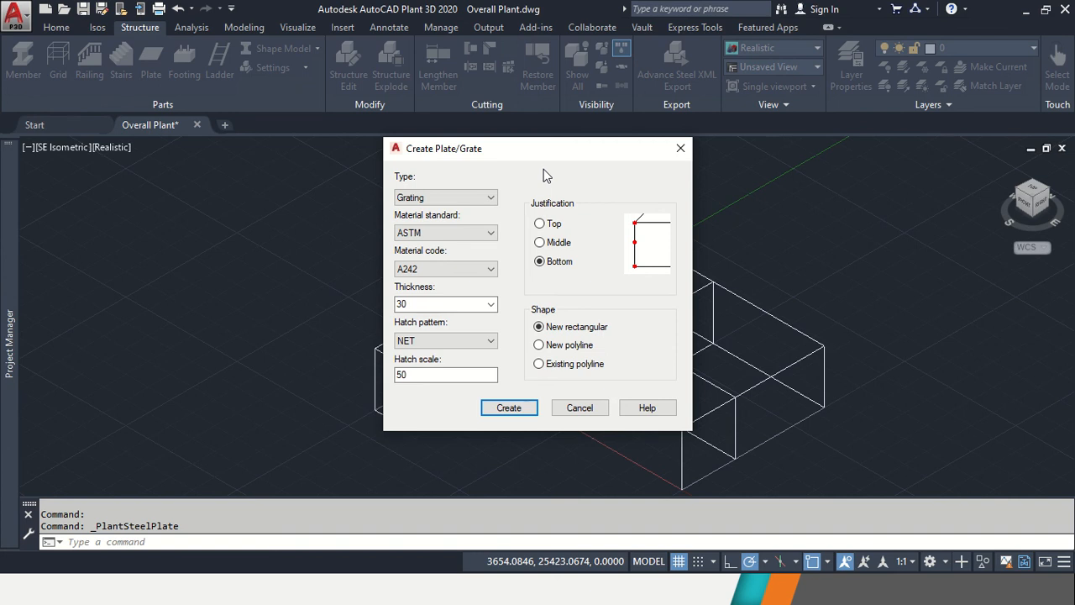
{"action": "left_click", "coordinate": [487, 201]}
{"action": "left_click", "coordinate": [484, 206]}
{"action": "left_click", "coordinate": [508, 408]}
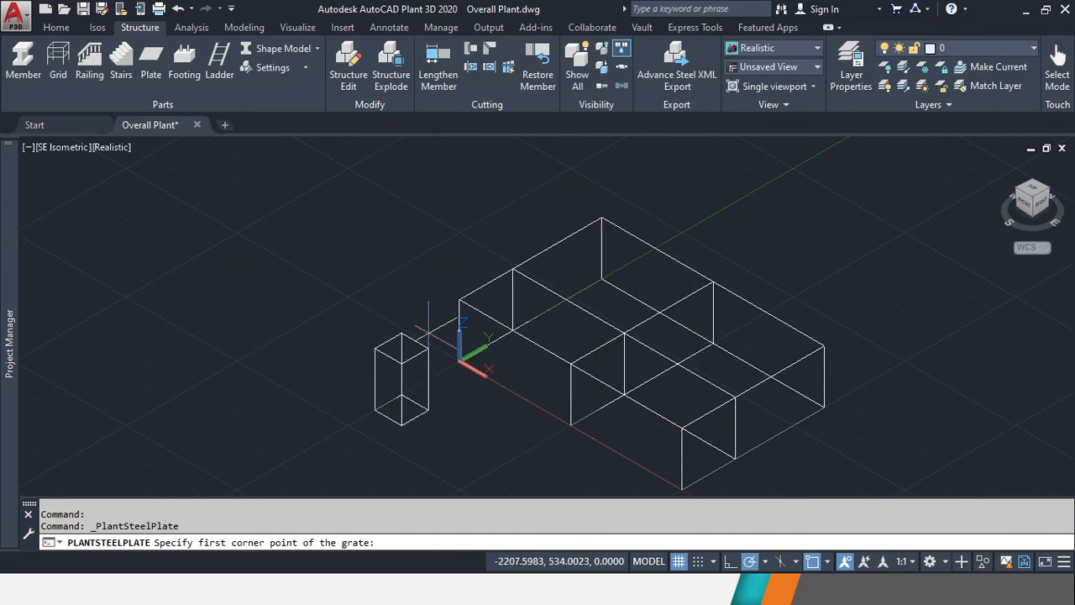
{"action": "scroll", "coordinate": [428, 331], "scroll_direction": "up", "scroll_amount": 3}
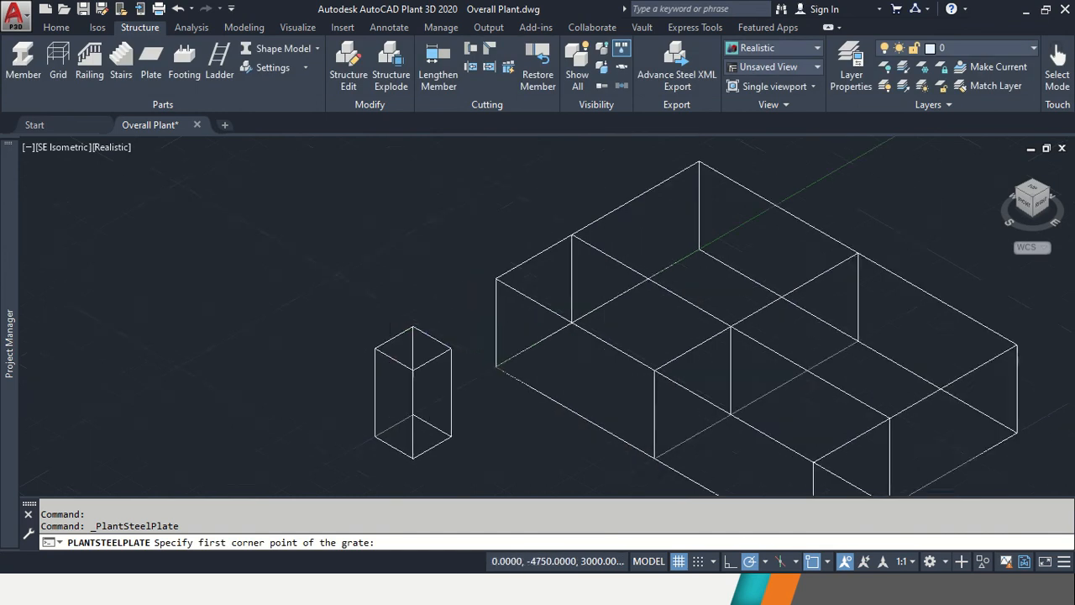
{"action": "left_click", "coordinate": [369, 347]}
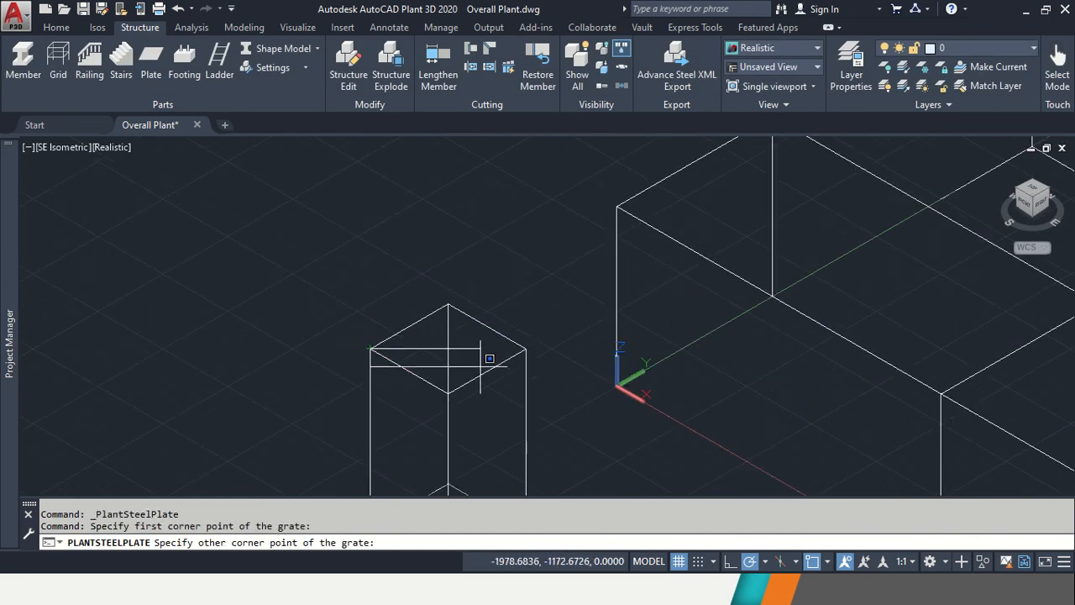
{"action": "left_click", "coordinate": [525, 348]}
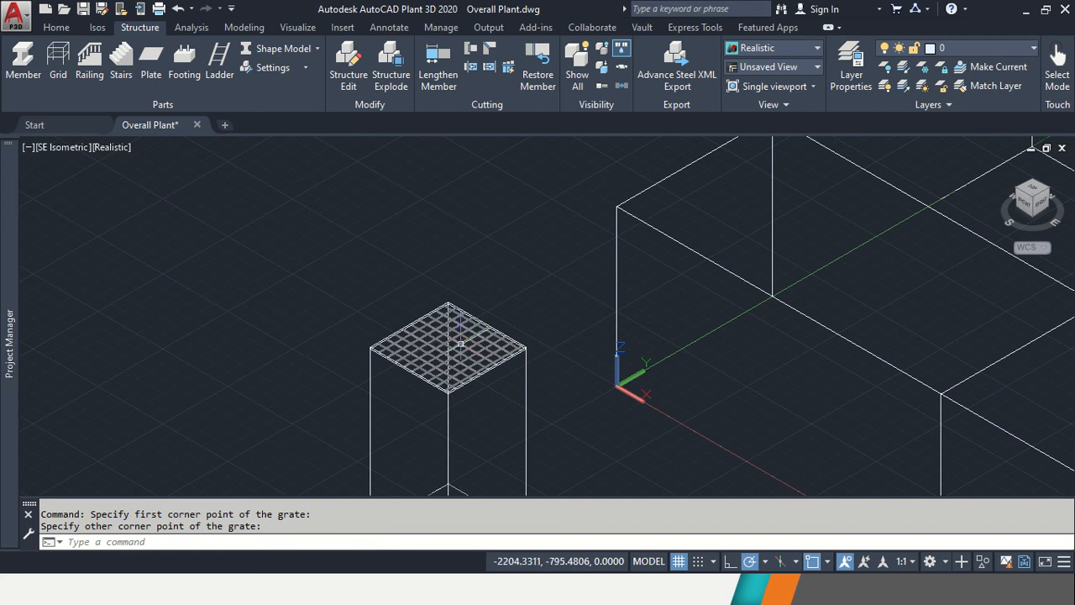
Switch the structural model representation to Line Model and back to Shape Model.
{"action": "left_click", "coordinate": [306, 48]}
{"action": "left_click", "coordinate": [292, 70]}
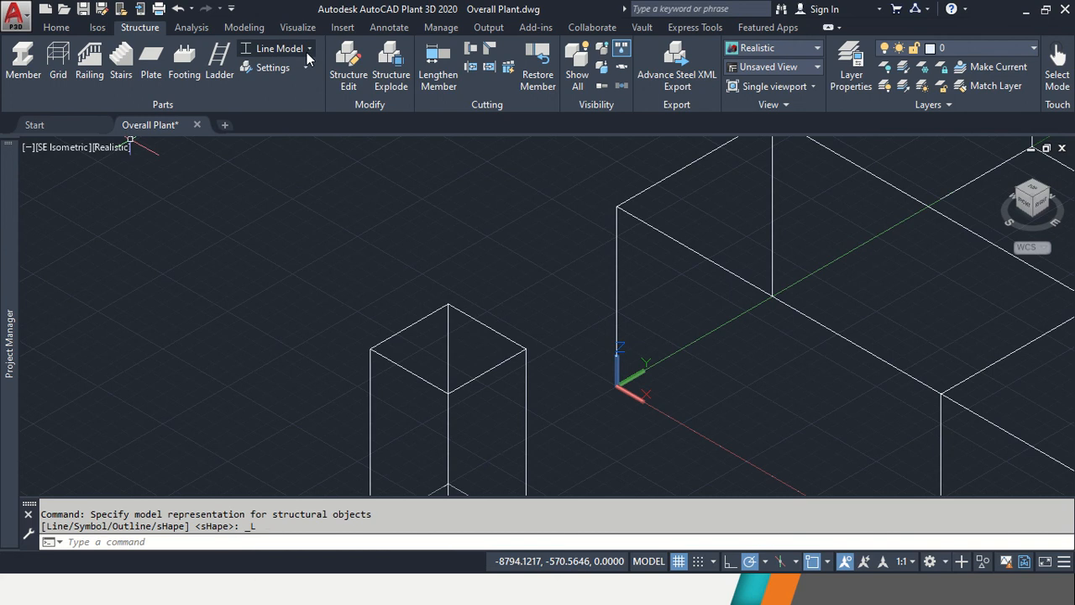
{"action": "left_click", "coordinate": [308, 49]}
{"action": "left_click", "coordinate": [275, 163]}
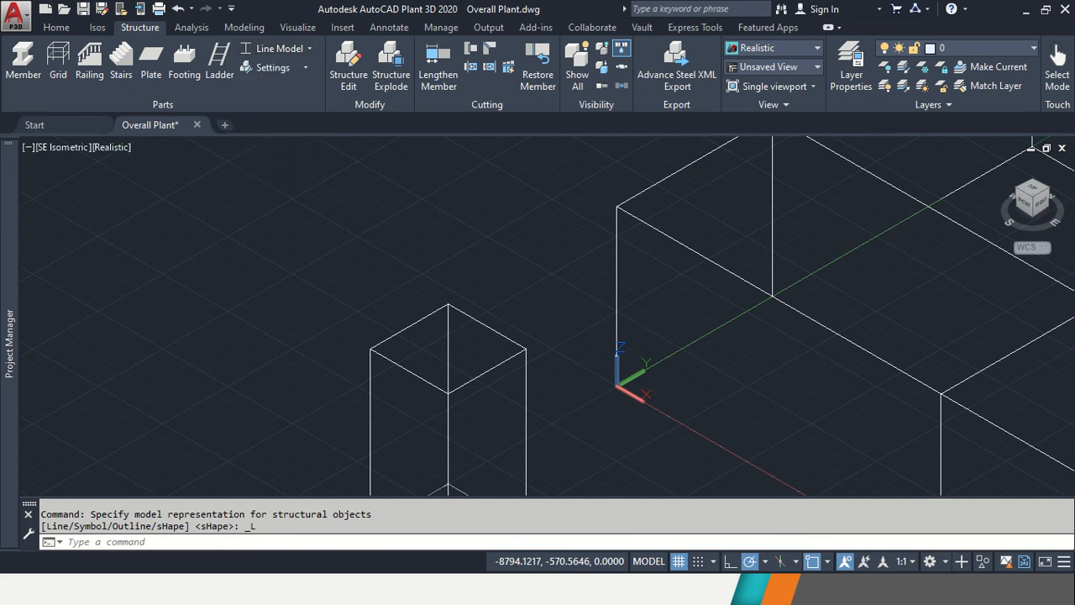
Create a rectangular grating with the same settings over the main deck grid's rear bay, from the outer back corner to the inner grid intersection.
{"action": "middle_click_drag", "start_coordinate": [661, 208], "coordinate": [338, 326]}
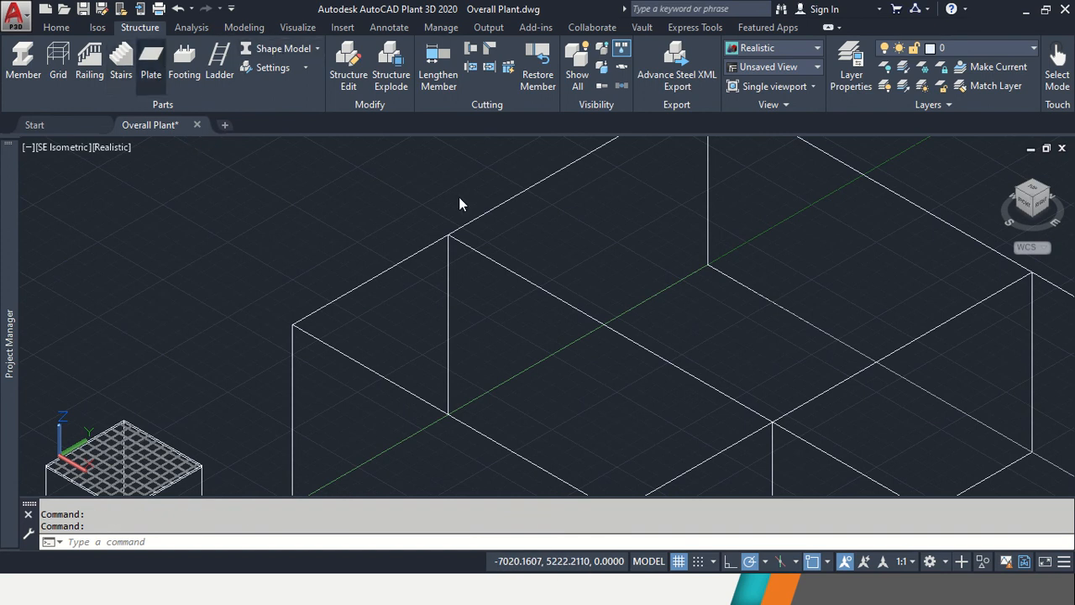
{"action": "left_click", "coordinate": [508, 407]}
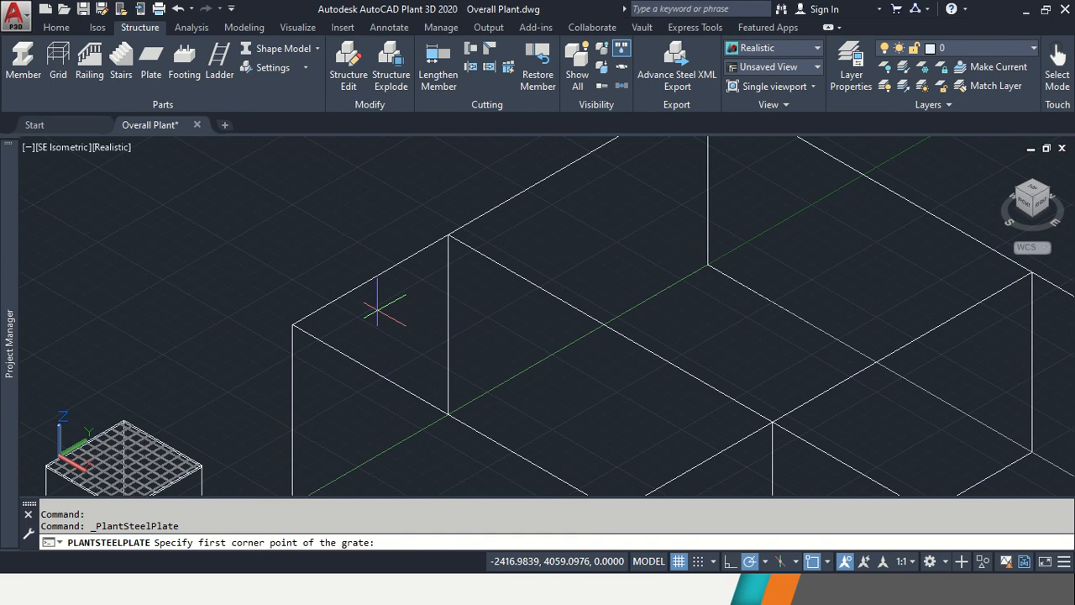
{"action": "scroll", "coordinate": [520, 269], "scroll_direction": "down", "scroll_amount": 2}
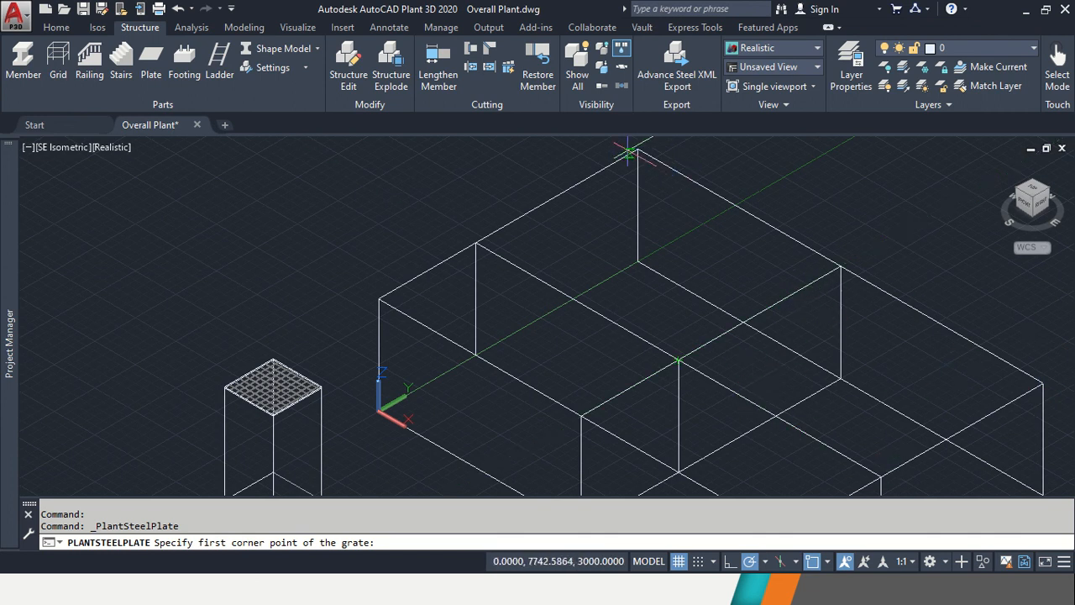
{"action": "left_click", "coordinate": [639, 149]}
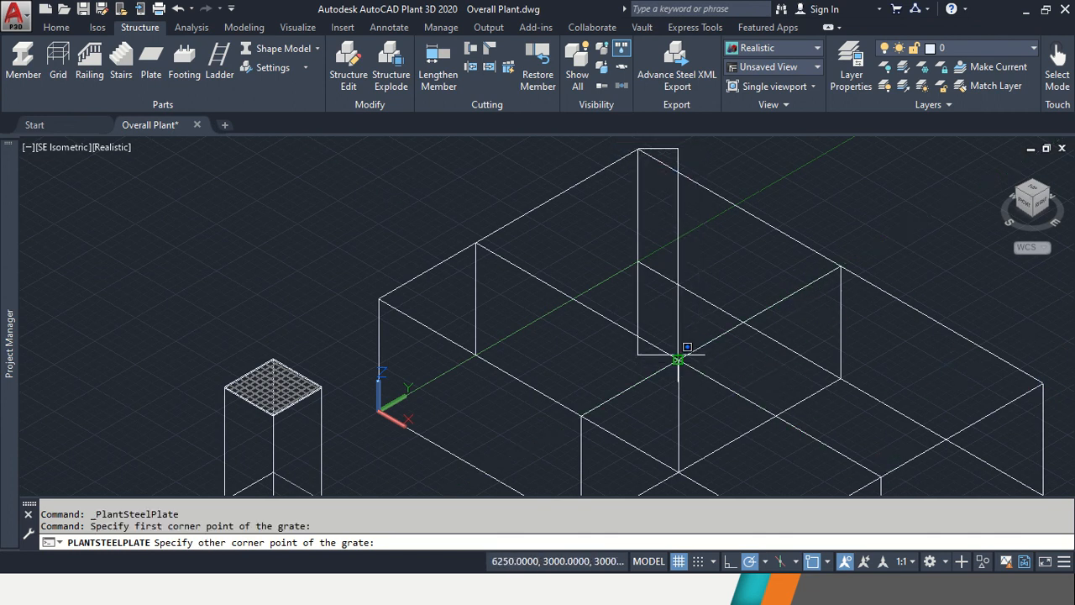
{"action": "left_click", "coordinate": [677, 360]}
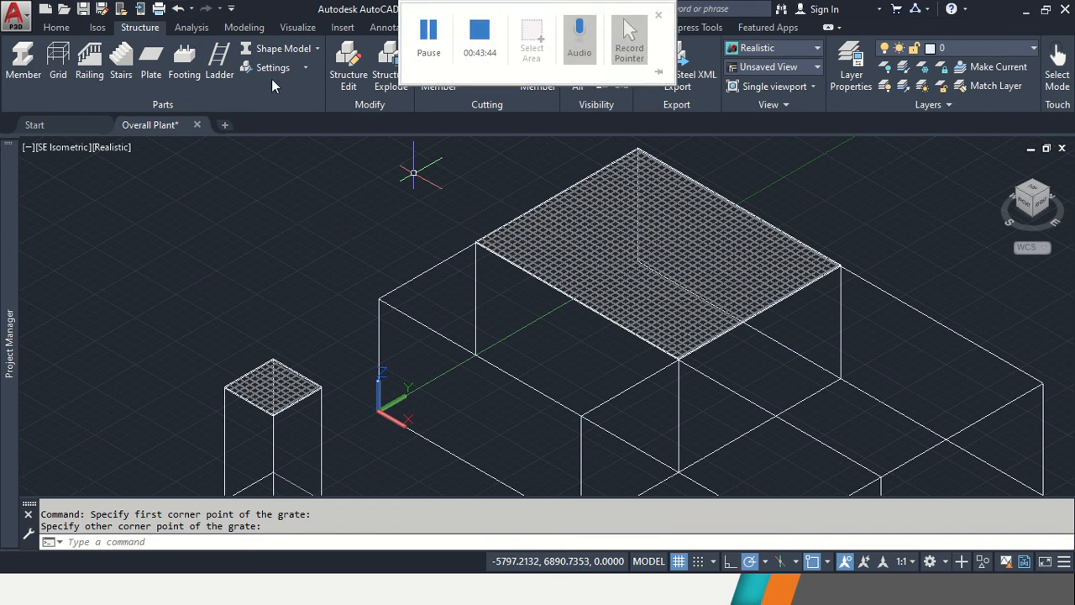
Create another rectangular grating covering the full-length front strip of the main deck grid, between its diagonally opposite corners.
{"action": "key", "text": "Return"}
{"action": "key", "text": "Return"}
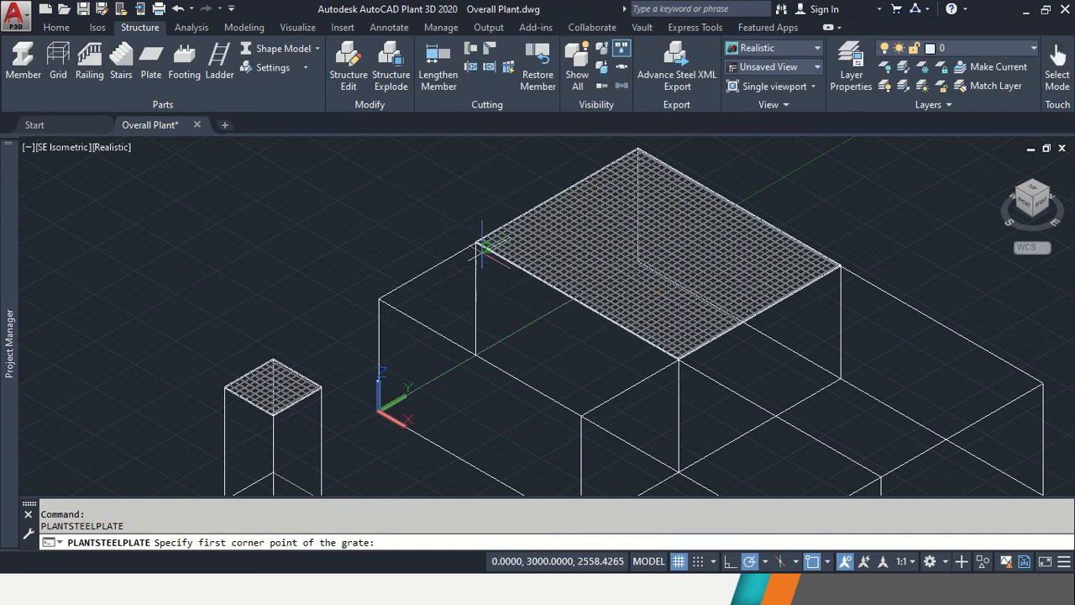
{"action": "left_click", "coordinate": [475, 242]}
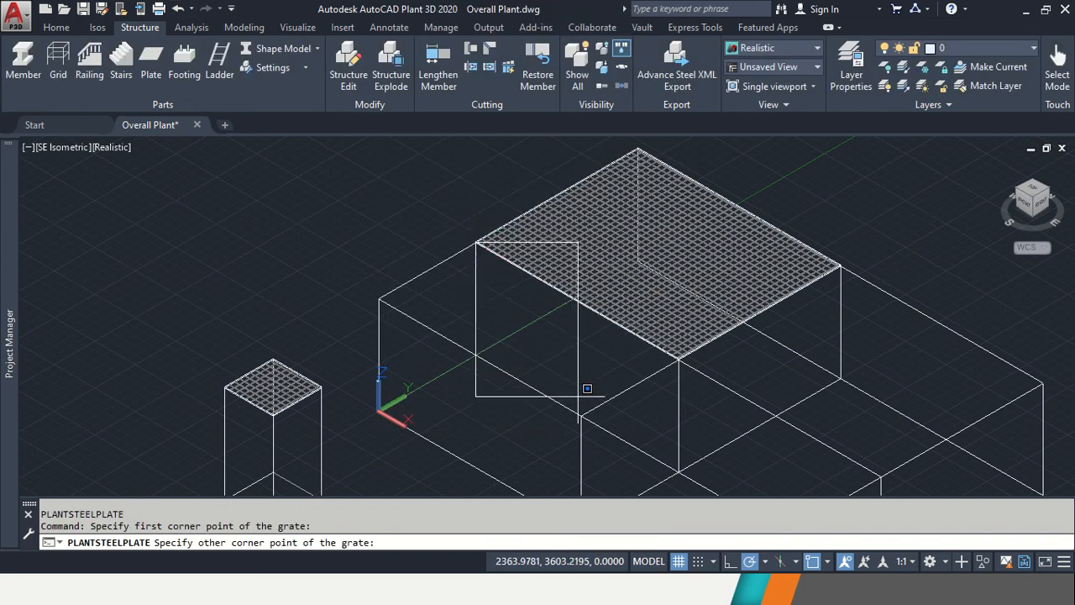
{"action": "middle_click_drag", "start_coordinate": [742, 413], "coordinate": [722, 296]}
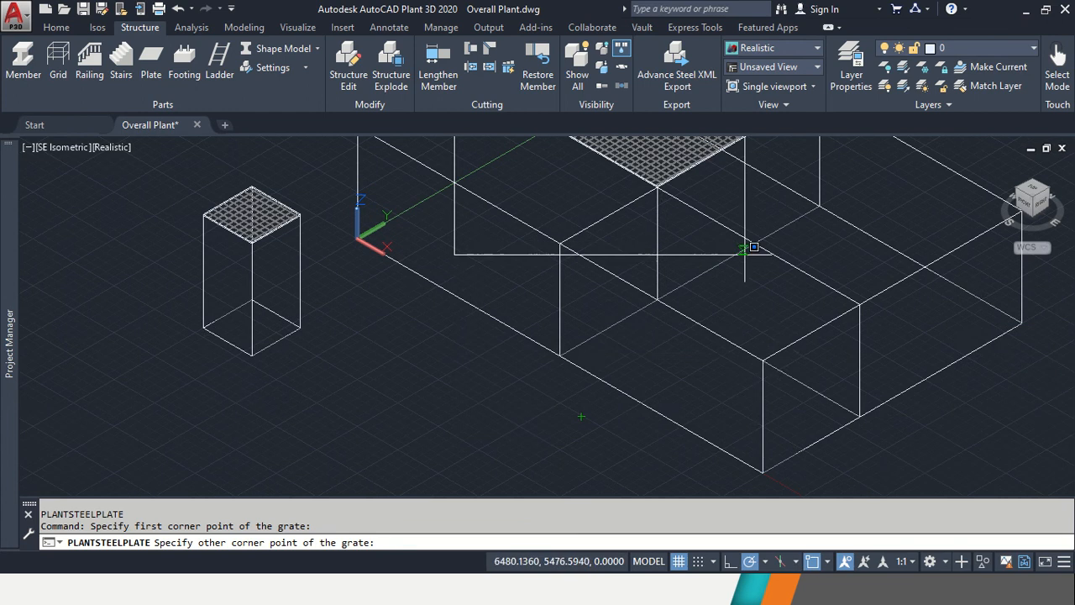
{"action": "left_click", "coordinate": [761, 360]}
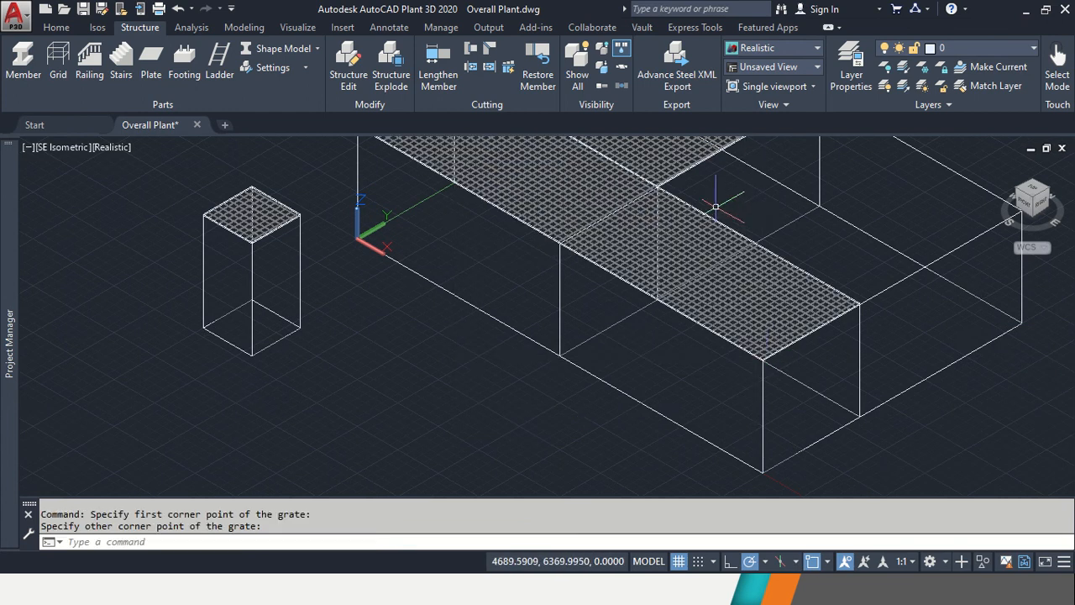
{"action": "middle_click_drag", "start_coordinate": [724, 199], "coordinate": [641, 353]}
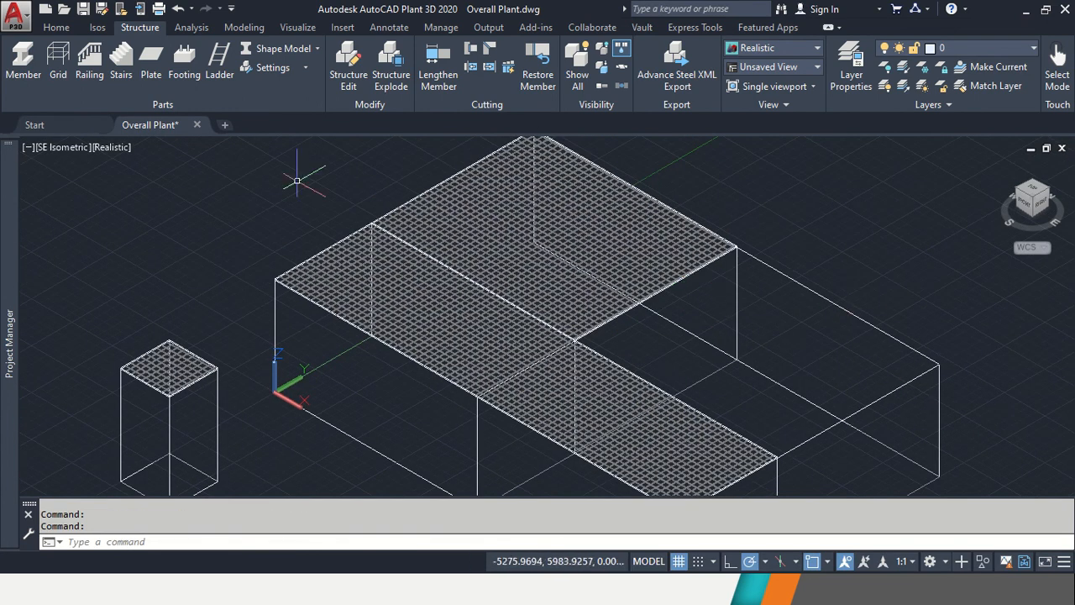
Assign the tower grating and both main deck gratings to the StructureMain Deck layer.
{"action": "left_click", "coordinate": [1021, 46]}
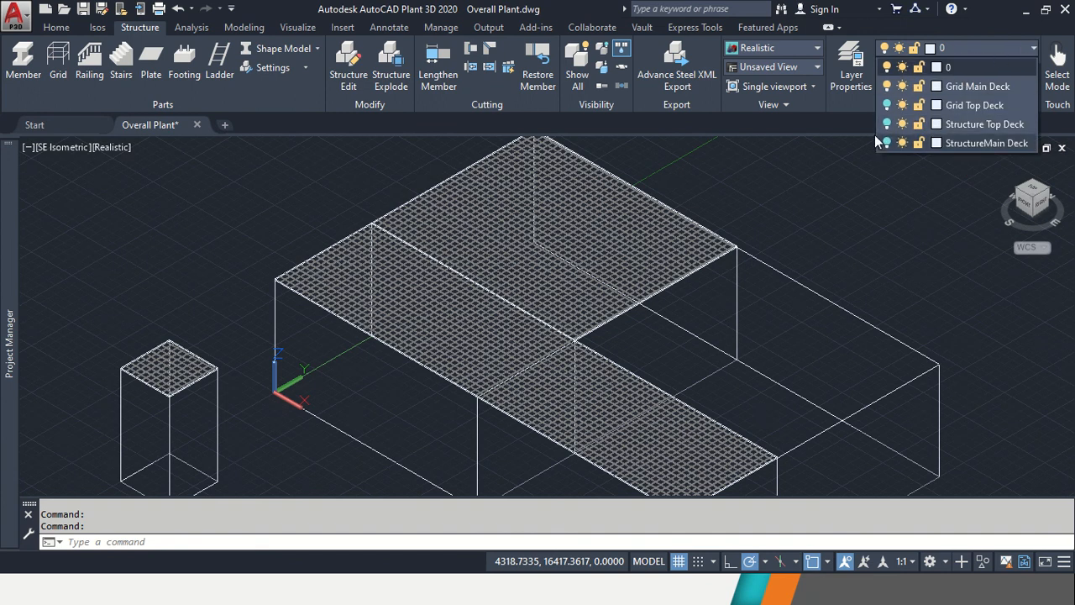
{"action": "left_click", "coordinate": [543, 240]}
{"action": "left_click", "coordinate": [542, 243]}
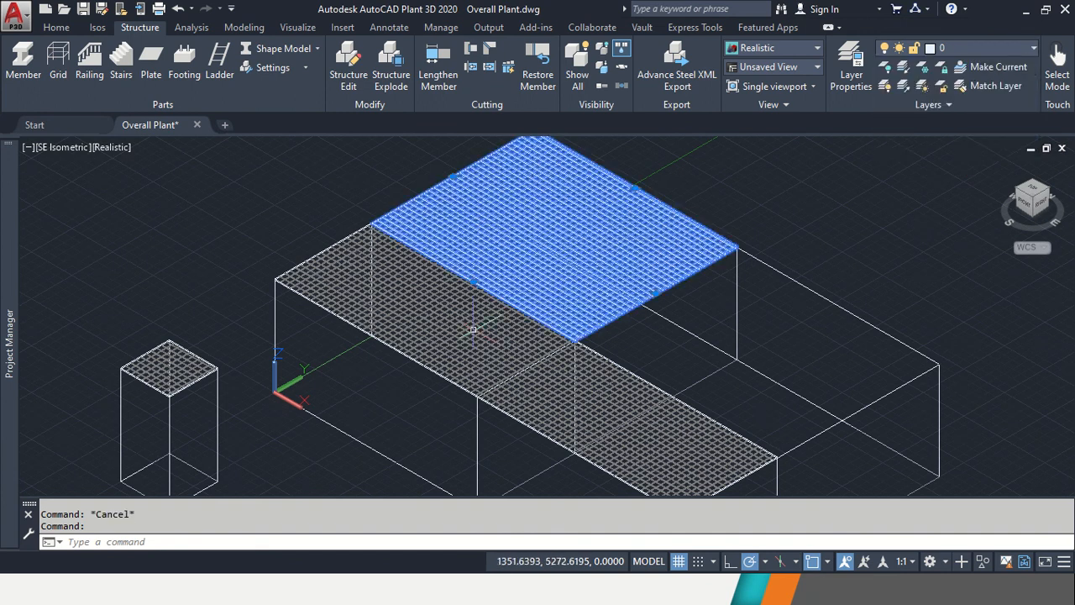
{"action": "left_click", "coordinate": [519, 375]}
{"action": "left_click", "coordinate": [166, 375]}
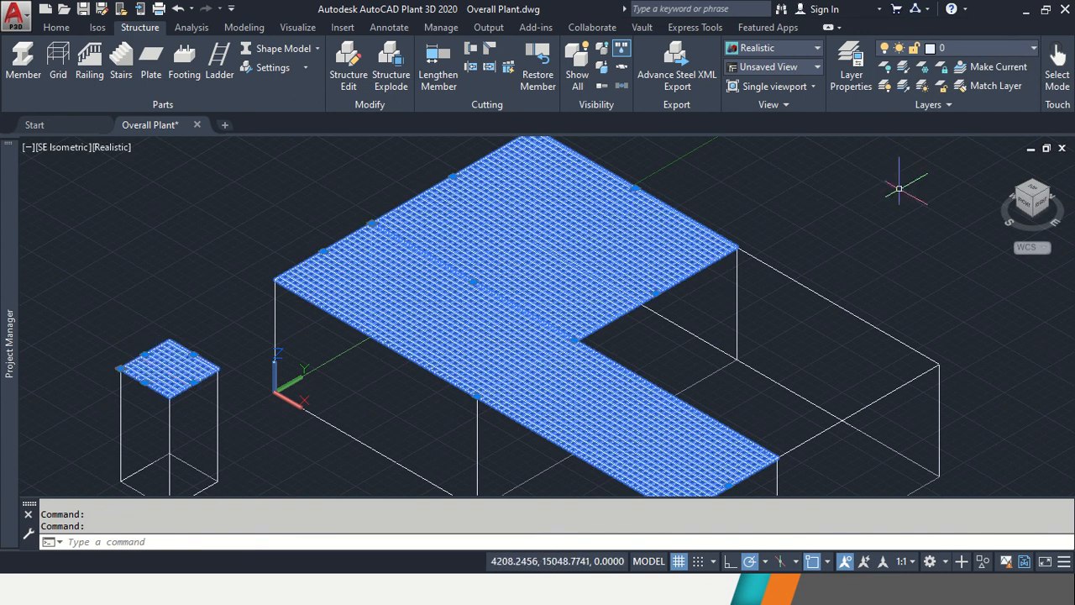
{"action": "left_click", "coordinate": [1017, 45]}
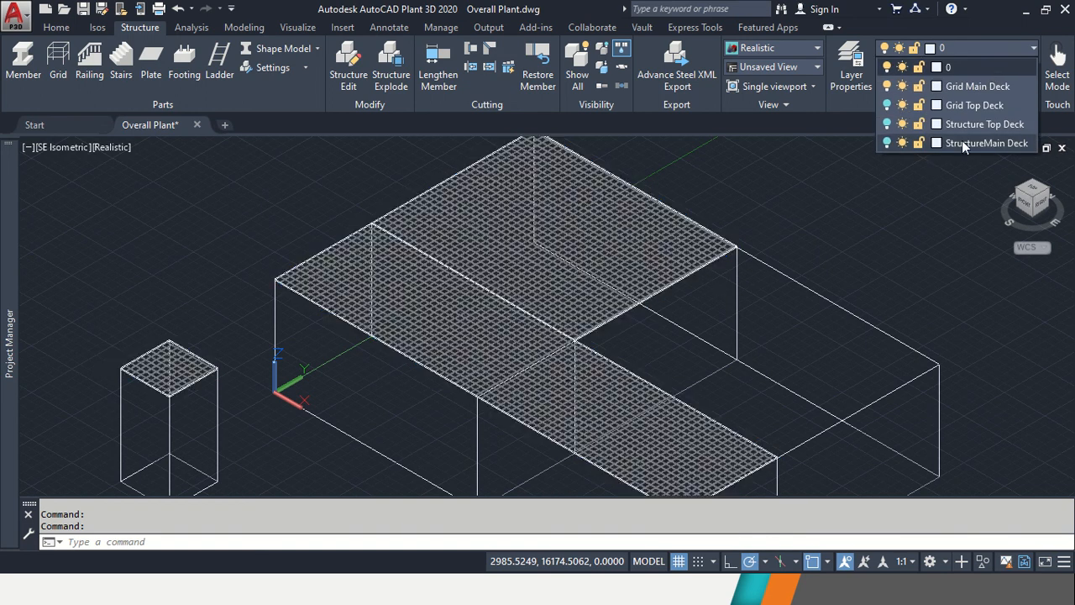
{"action": "left_click", "coordinate": [961, 142]}
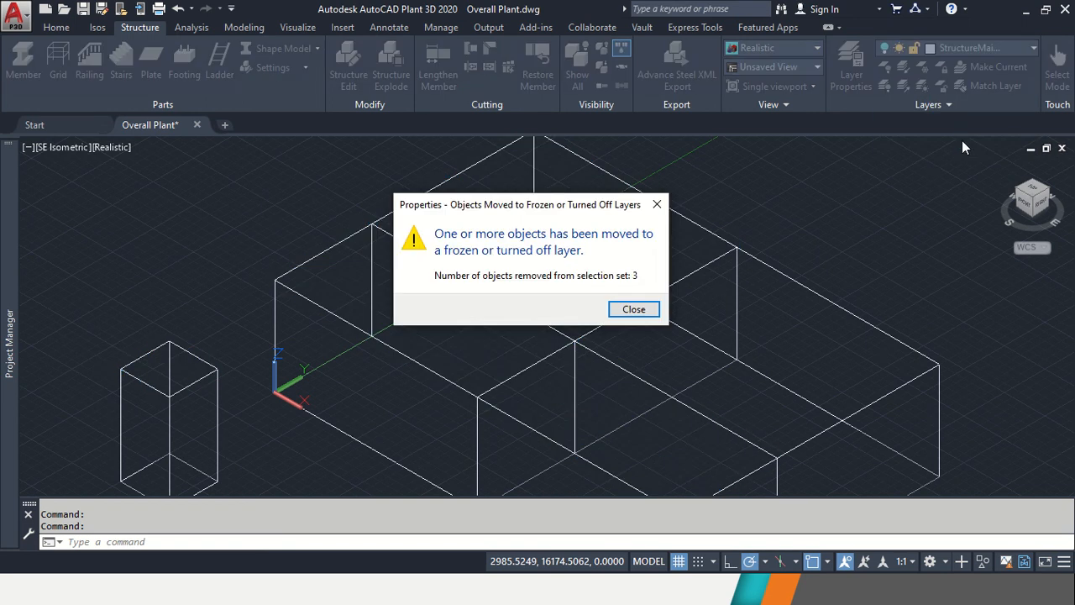
Turn on the StructureMain Deck layer and check how the gratings sit on the beams.
{"action": "left_click", "coordinate": [996, 51]}
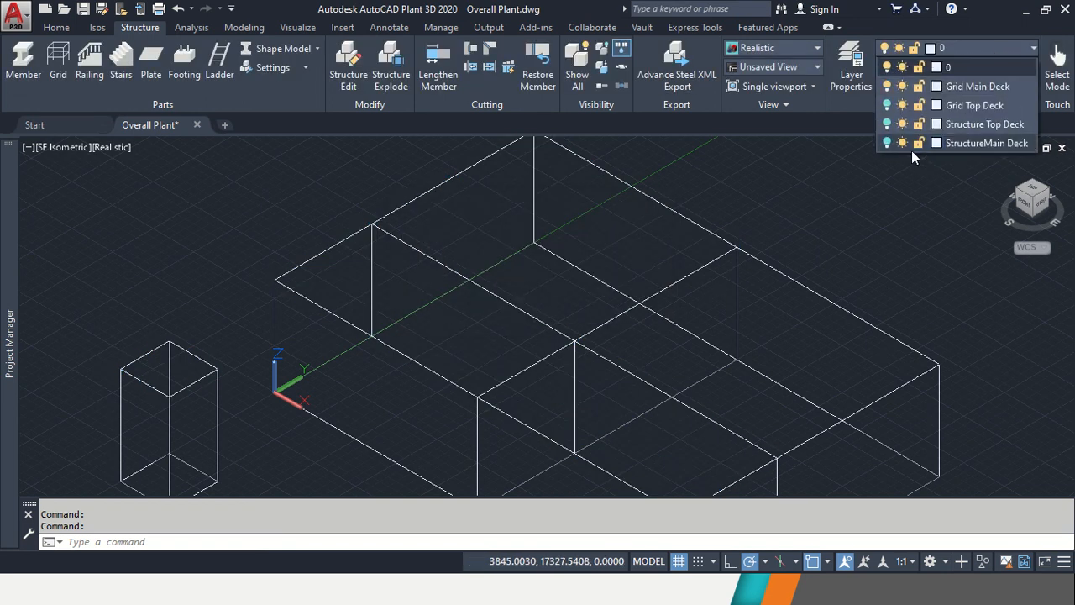
{"action": "left_click", "coordinate": [886, 143]}
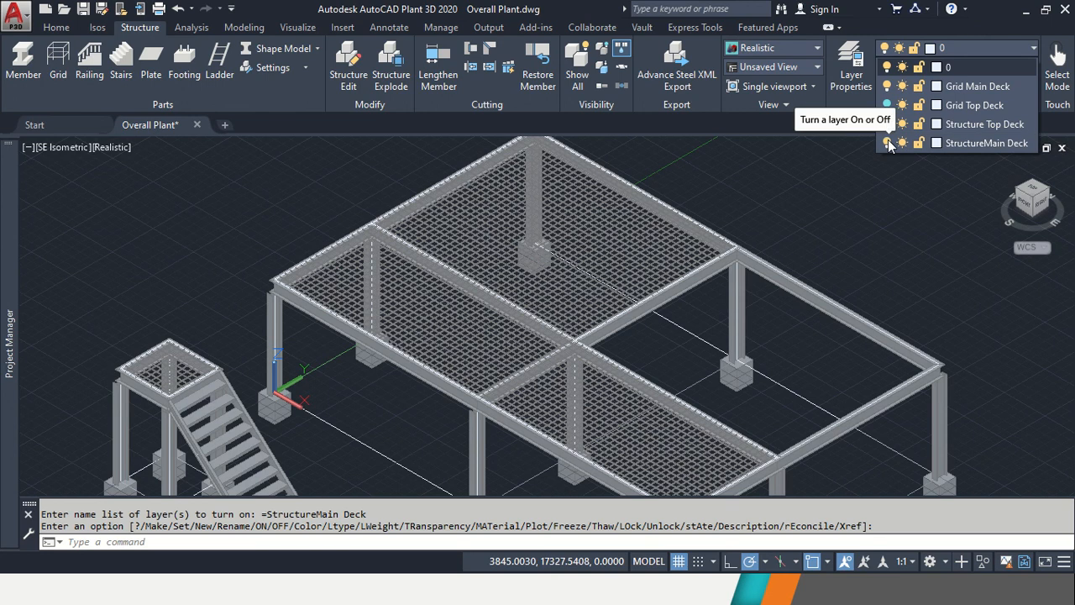
{"action": "scroll", "coordinate": [393, 358], "scroll_direction": "up", "scroll_amount": 5}
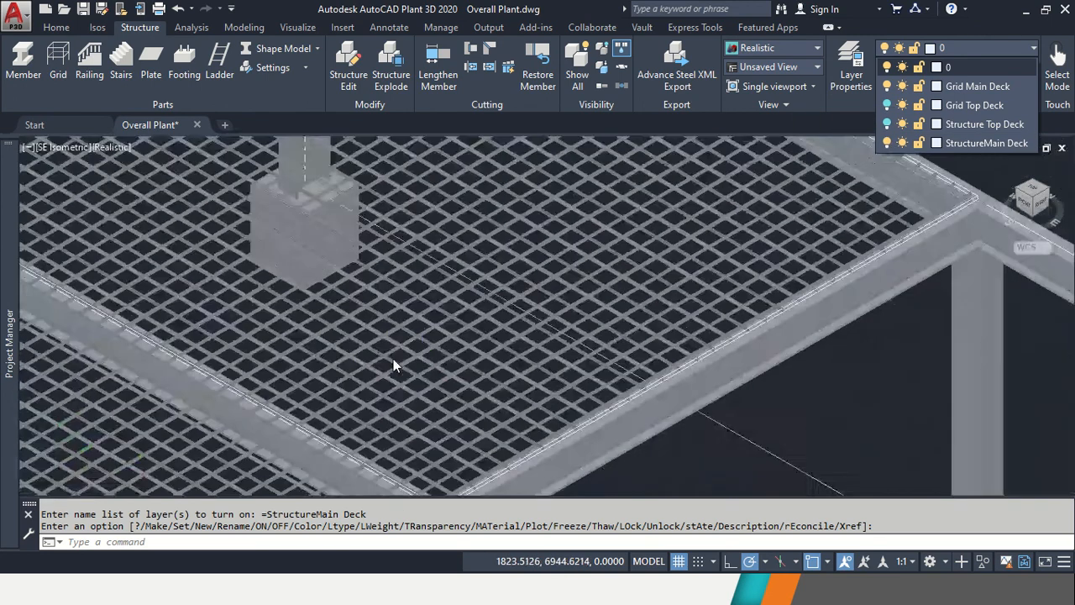
{"action": "scroll", "coordinate": [393, 358], "scroll_direction": "down", "scroll_amount": 4}
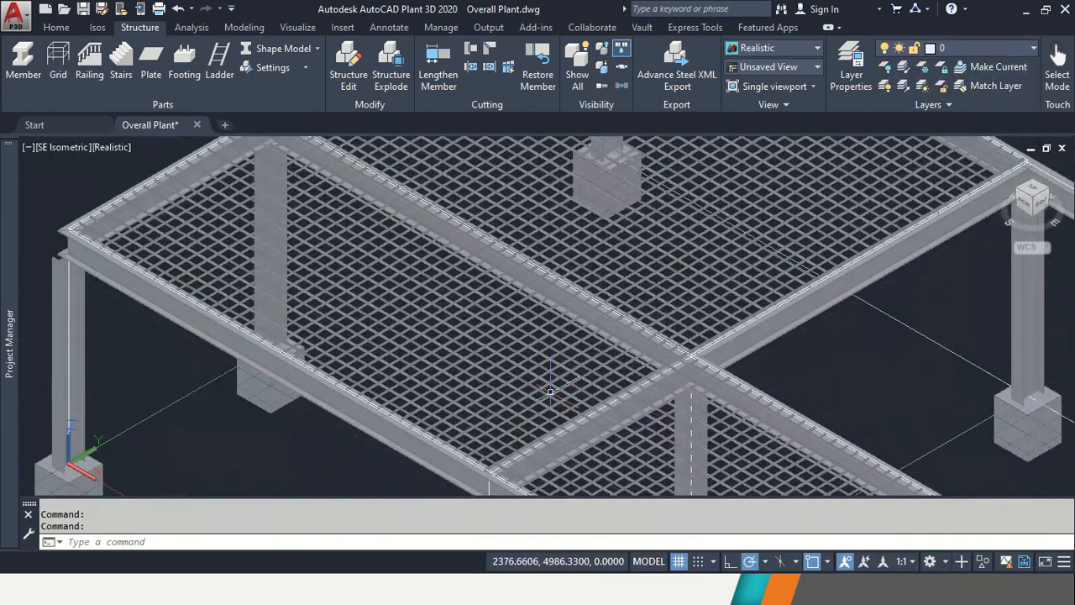
Check the orientation and justification settings of the main deck's front beam without changing them.
{"action": "left_click", "coordinate": [360, 421]}
{"action": "right_click", "coordinate": [360, 422]}
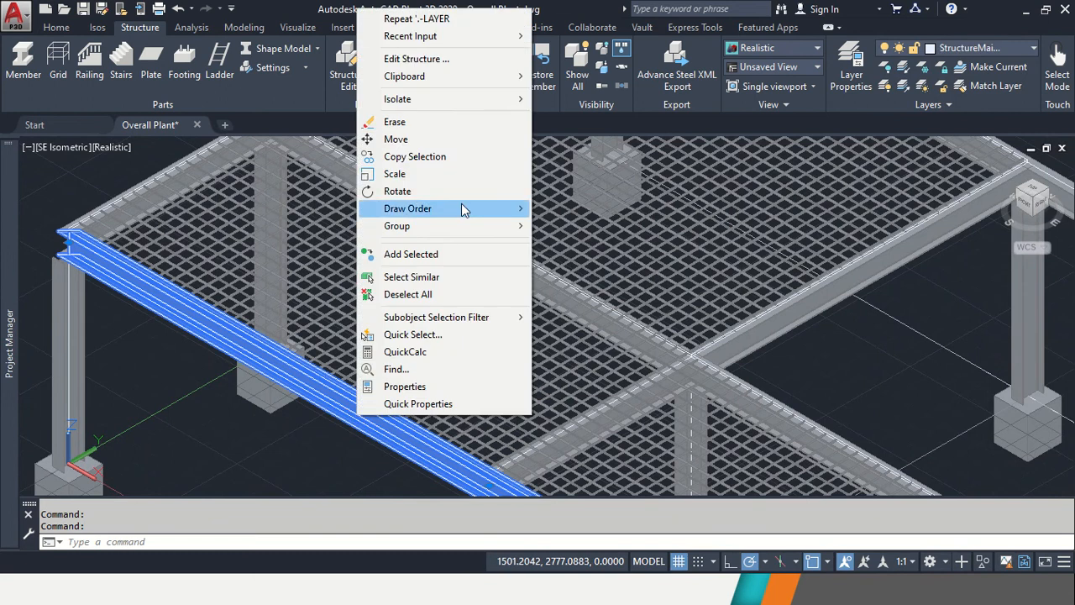
{"action": "left_click", "coordinate": [432, 59]}
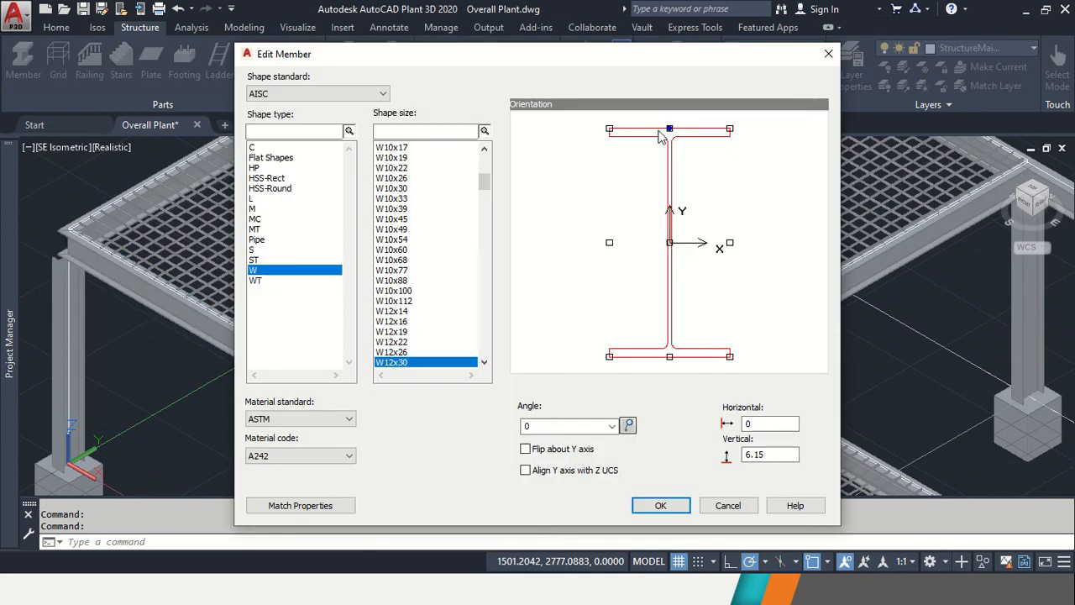
{"action": "left_click", "coordinate": [725, 505]}
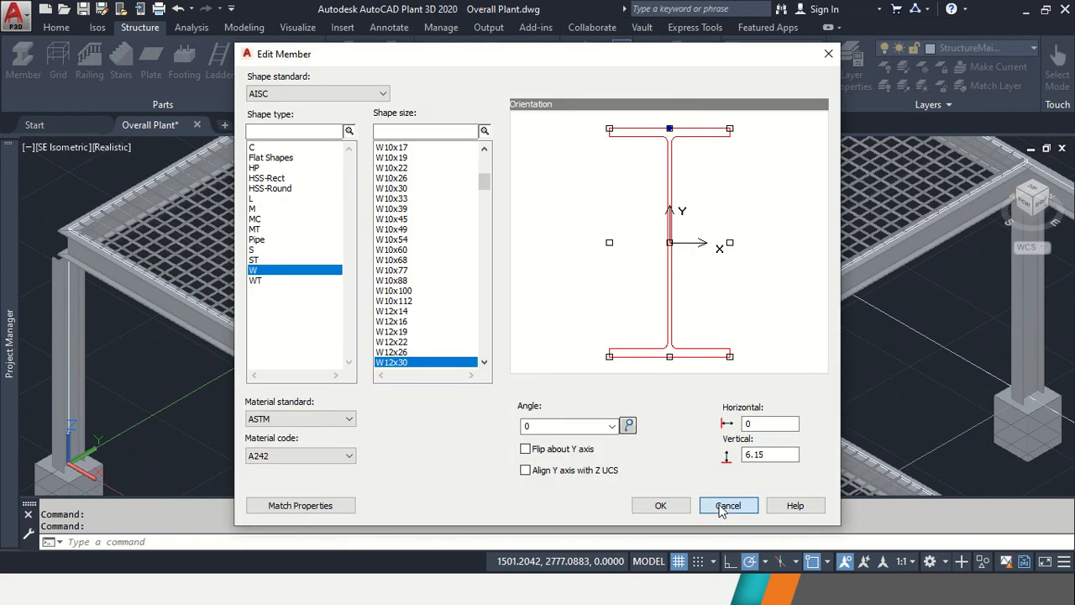
Examine from the front how the front strip grating sits on its beam, and return to the southeast isometric view.
{"action": "left_click", "coordinate": [1031, 207]}
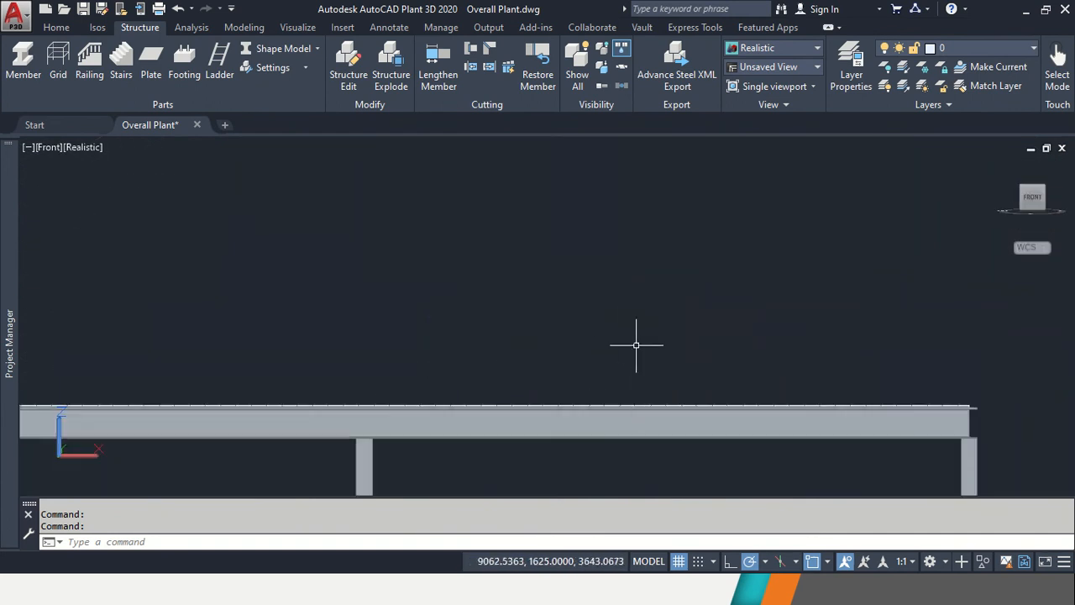
{"action": "scroll", "coordinate": [617, 445], "scroll_direction": "up", "scroll_amount": 5}
{"action": "left_click", "coordinate": [604, 305]}
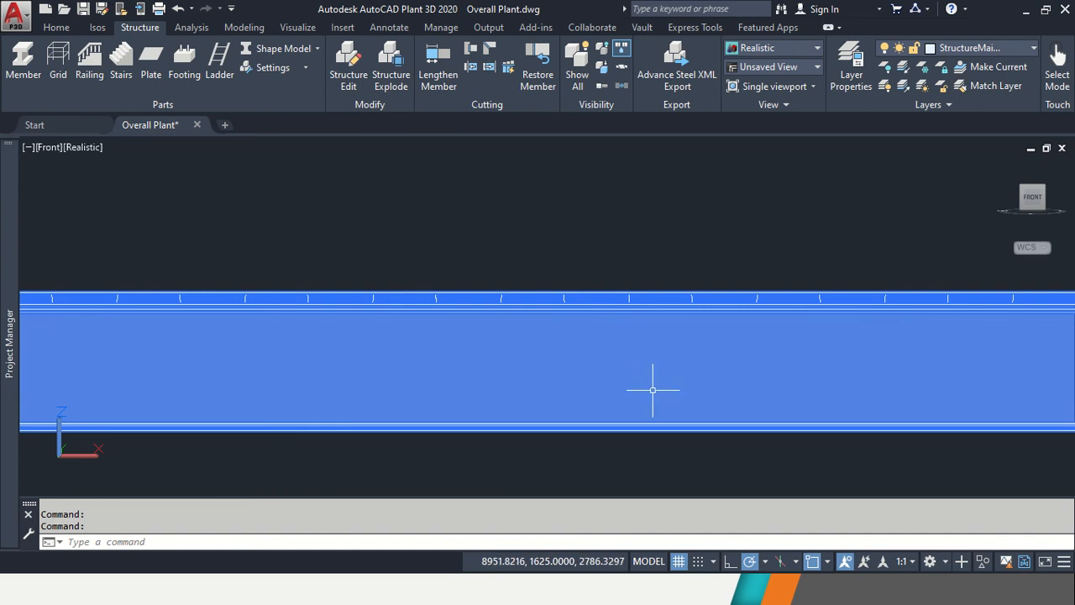
{"action": "left_click", "coordinate": [1046, 195]}
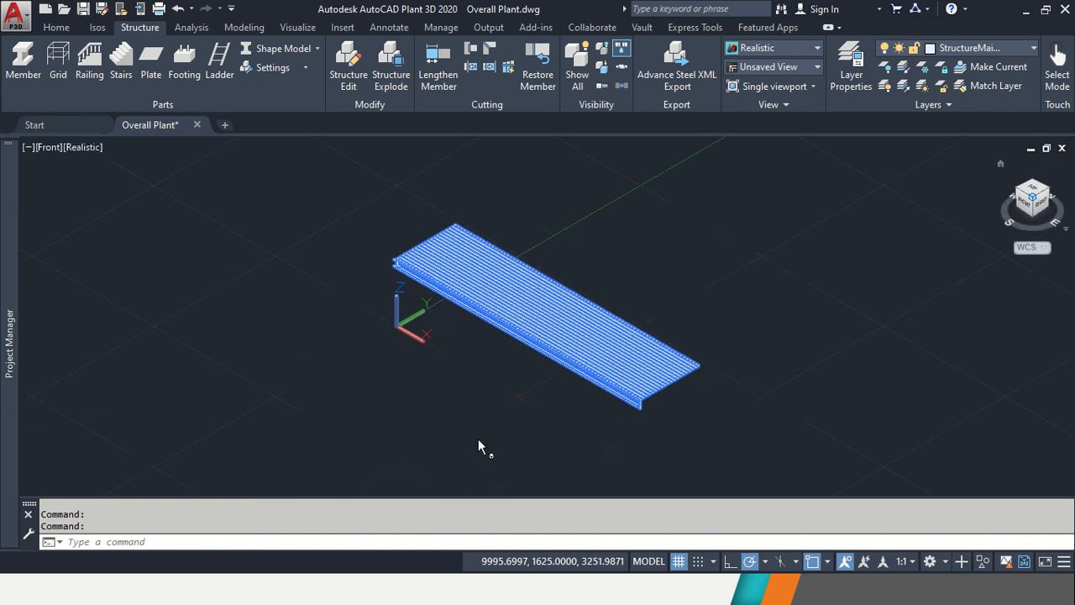
{"action": "key", "text": "Escape"}
{"action": "key", "text": "Escape"}
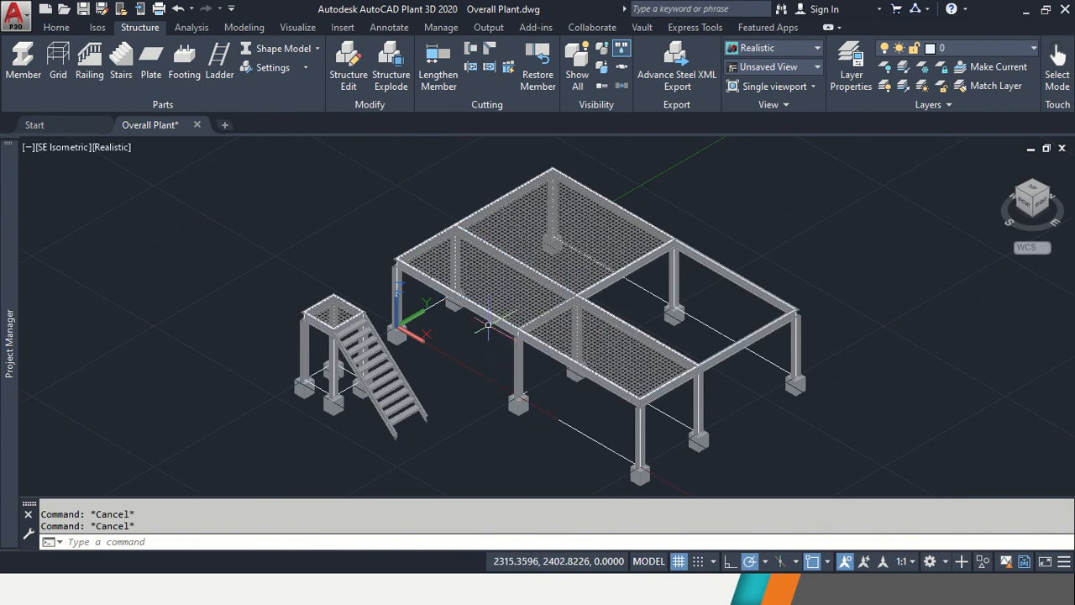
{"action": "scroll", "coordinate": [487, 324], "scroll_direction": "up", "scroll_amount": 2}
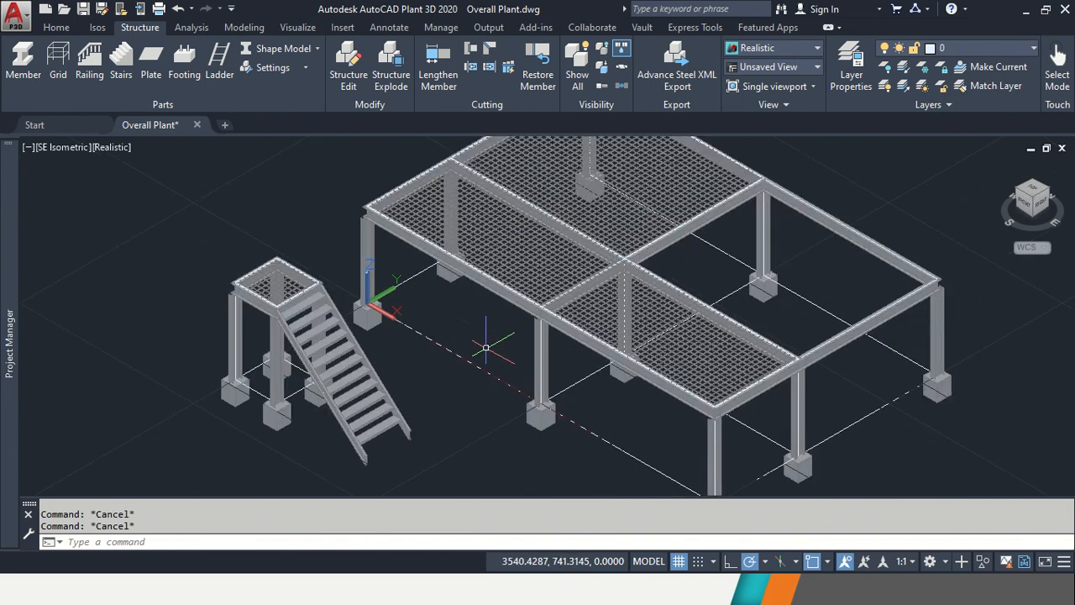
Turn off the StructureMain Deck and Grid Main Deck layers and turn on the Grid Top Deck layer.
{"action": "left_click", "coordinate": [655, 173]}
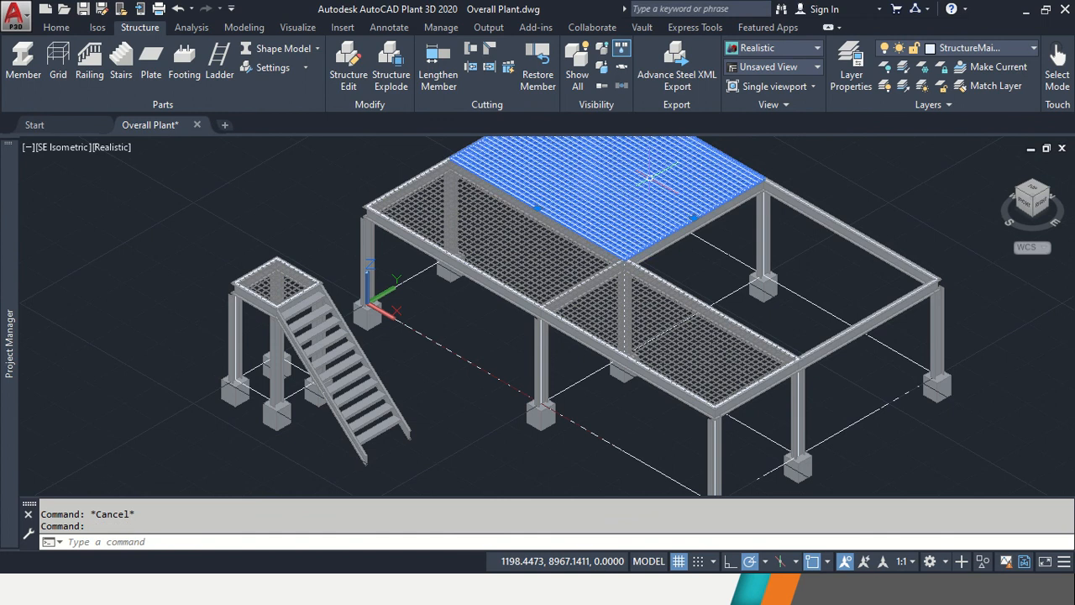
{"action": "left_click", "coordinate": [540, 243]}
{"action": "left_click", "coordinate": [1032, 48]}
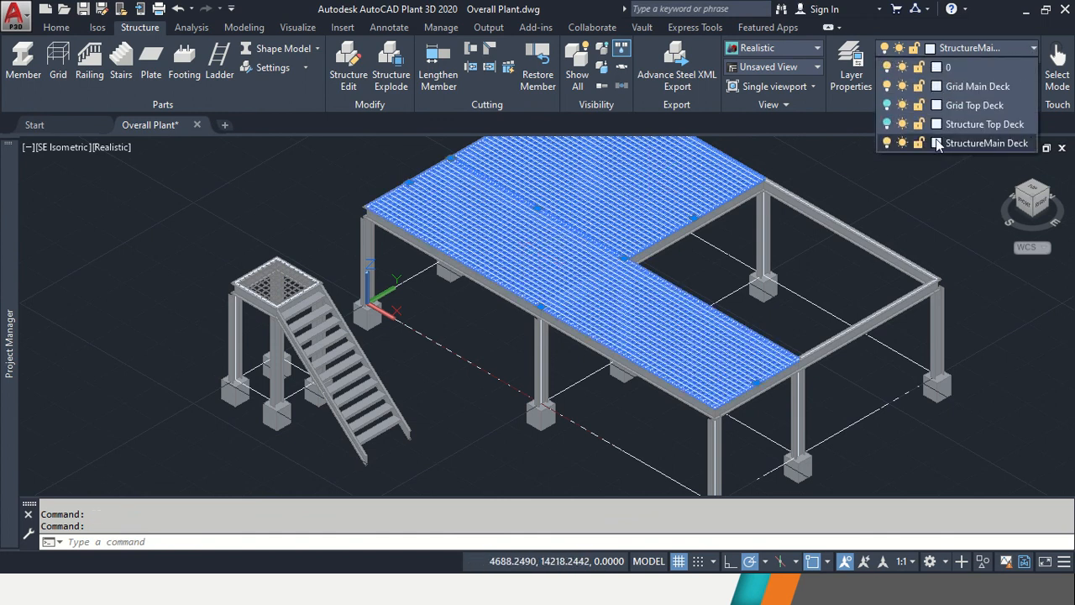
{"action": "left_click", "coordinate": [887, 143]}
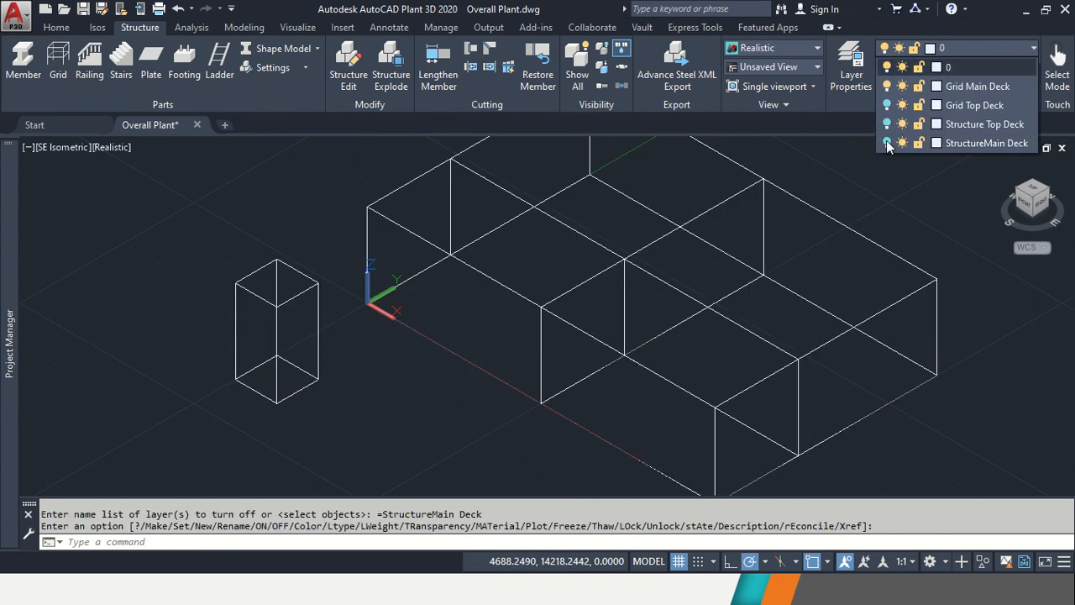
{"action": "left_click", "coordinate": [887, 87]}
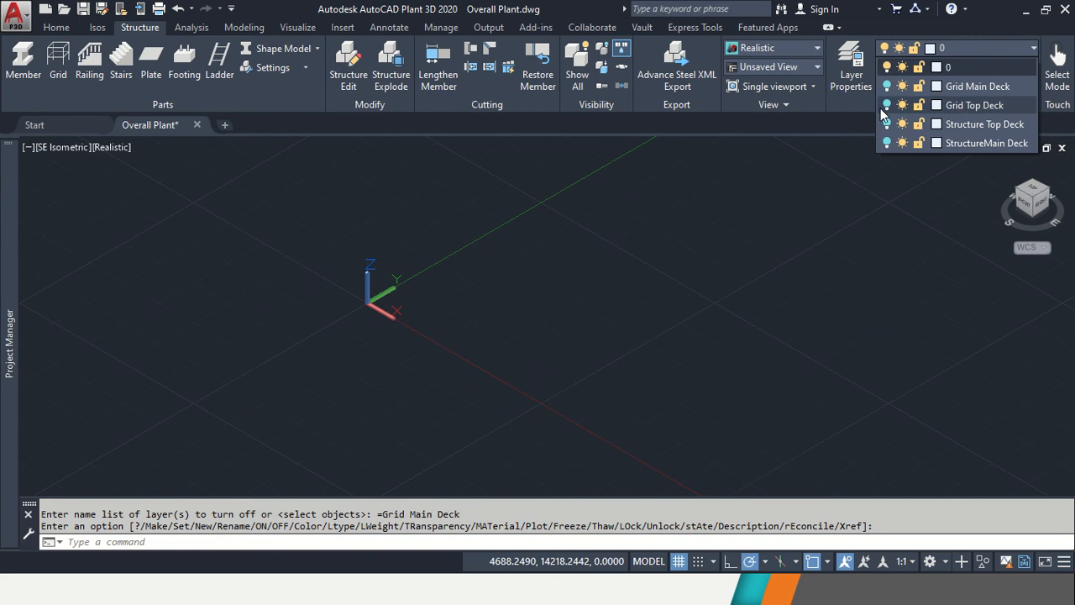
{"action": "left_click", "coordinate": [886, 105]}
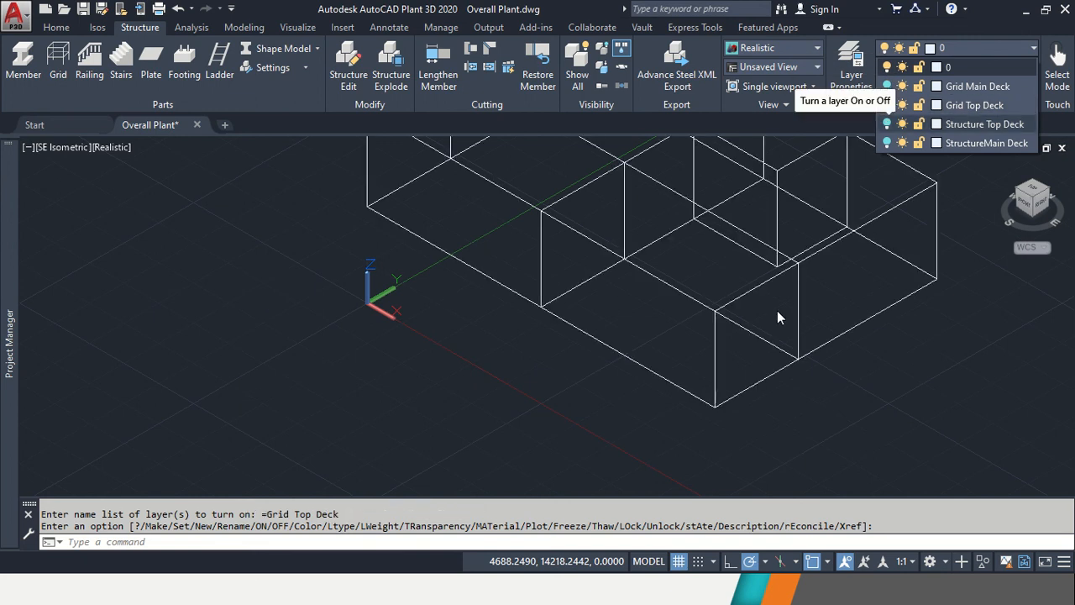
{"action": "scroll", "coordinate": [806, 306], "scroll_direction": "down", "scroll_amount": 3}
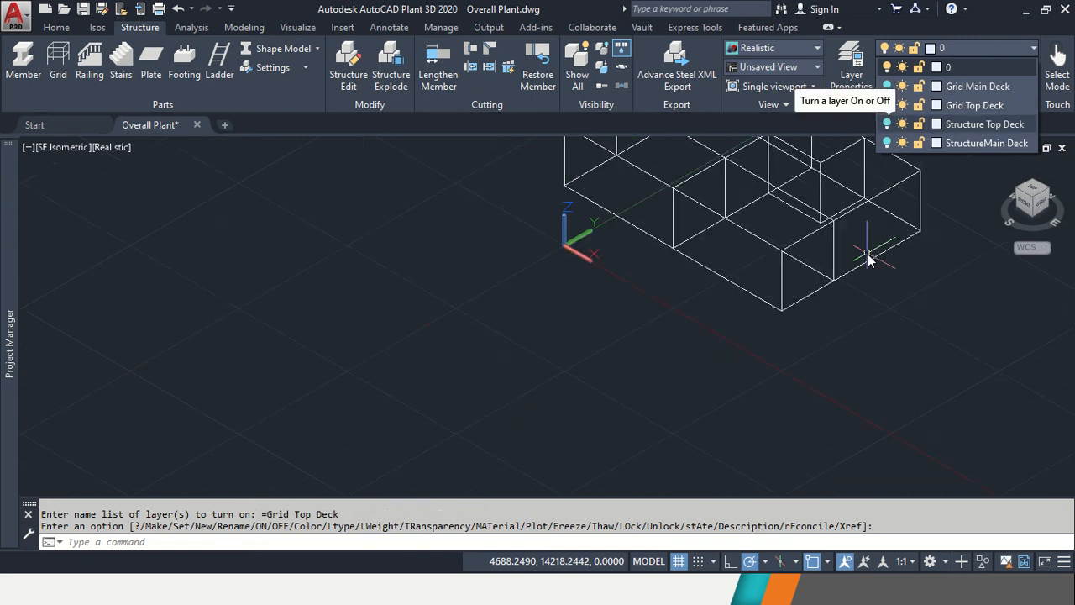
{"action": "scroll", "coordinate": [840, 277], "scroll_direction": "down", "scroll_amount": 2}
{"action": "middle_click_drag", "start_coordinate": [819, 294], "coordinate": [628, 375]}
{"action": "scroll", "coordinate": [619, 308], "scroll_direction": "up", "scroll_amount": 4}
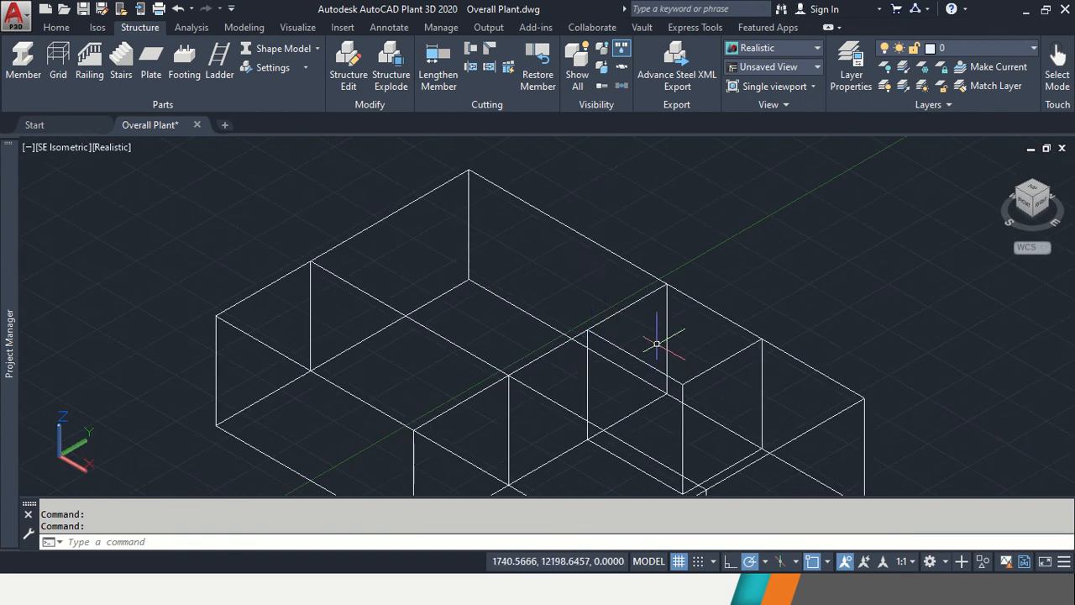
Create a rectangular grating covering the full-depth half of the top deck grid that starts at X = 0, between its diagonally opposite upper corners.
{"action": "scroll", "coordinate": [618, 252], "scroll_direction": "down", "scroll_amount": 2}
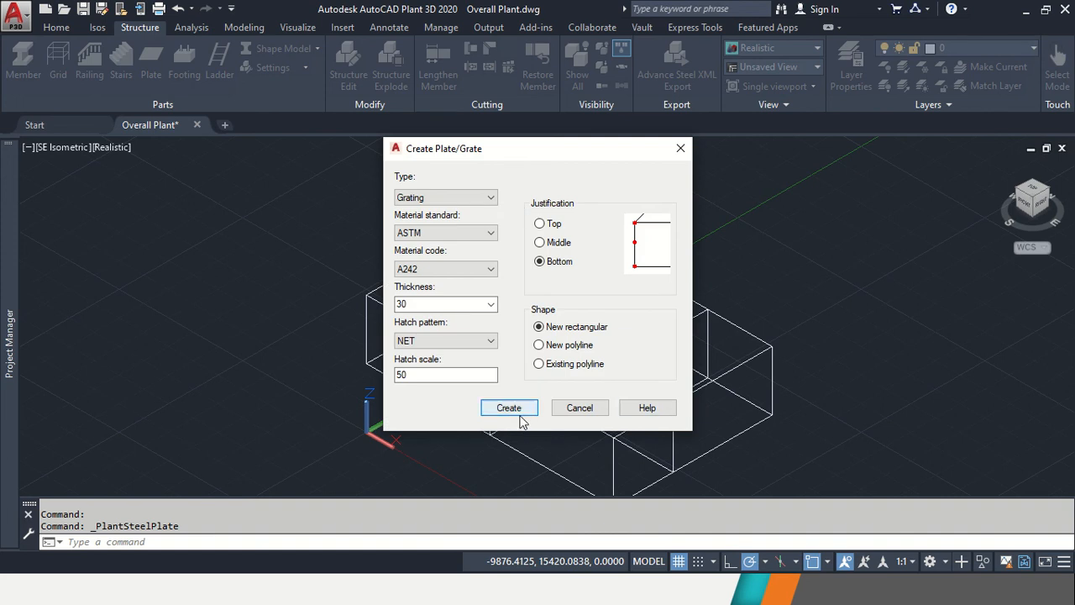
{"action": "left_click", "coordinate": [516, 410]}
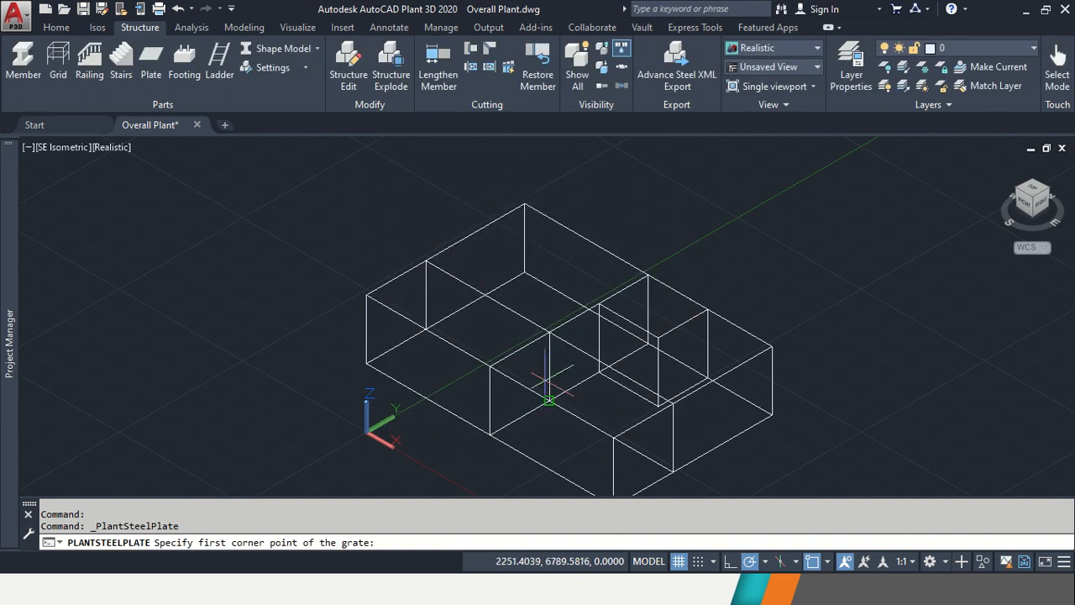
{"action": "left_click", "coordinate": [522, 204]}
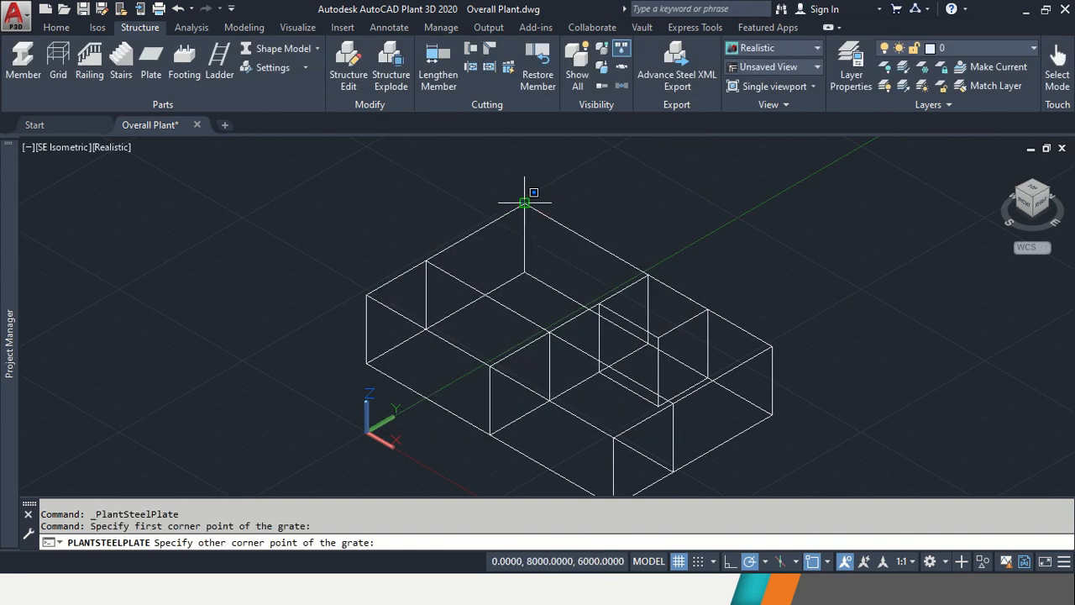
{"action": "left_click", "coordinate": [489, 366]}
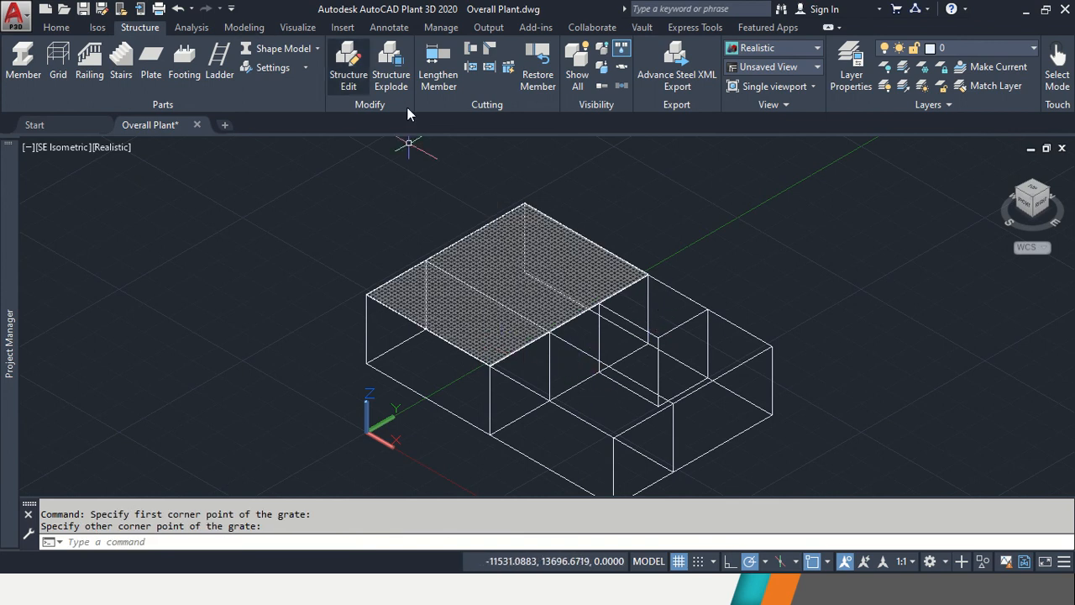
Create another rectangular grating on the top deck from the inner corner of the small opening to the grid's outer front corner.
{"action": "key", "text": "Return"}
{"action": "key", "text": "Return"}
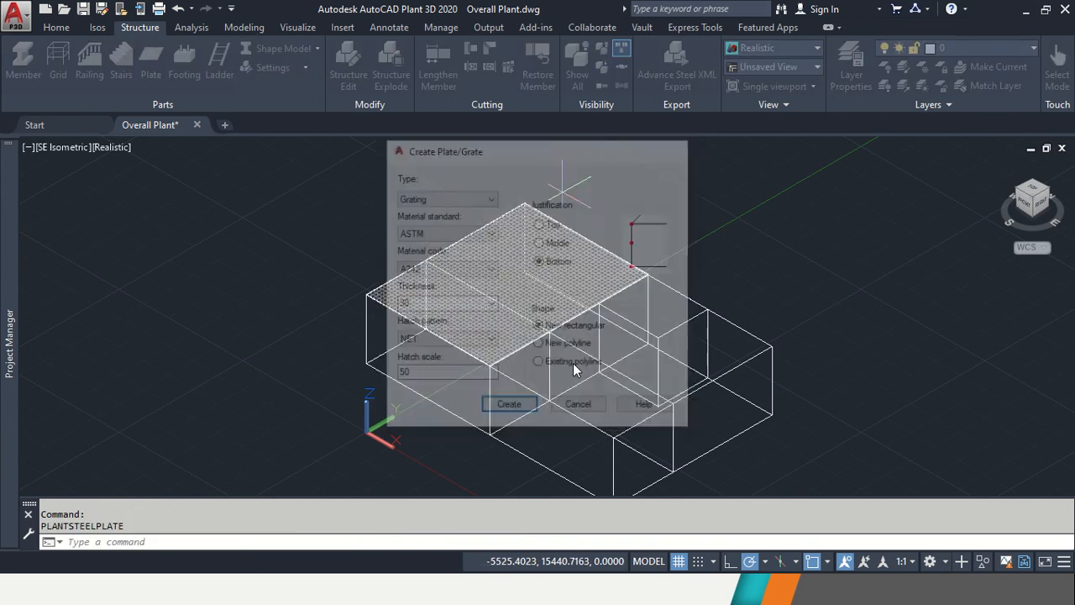
{"action": "left_click", "coordinate": [596, 303]}
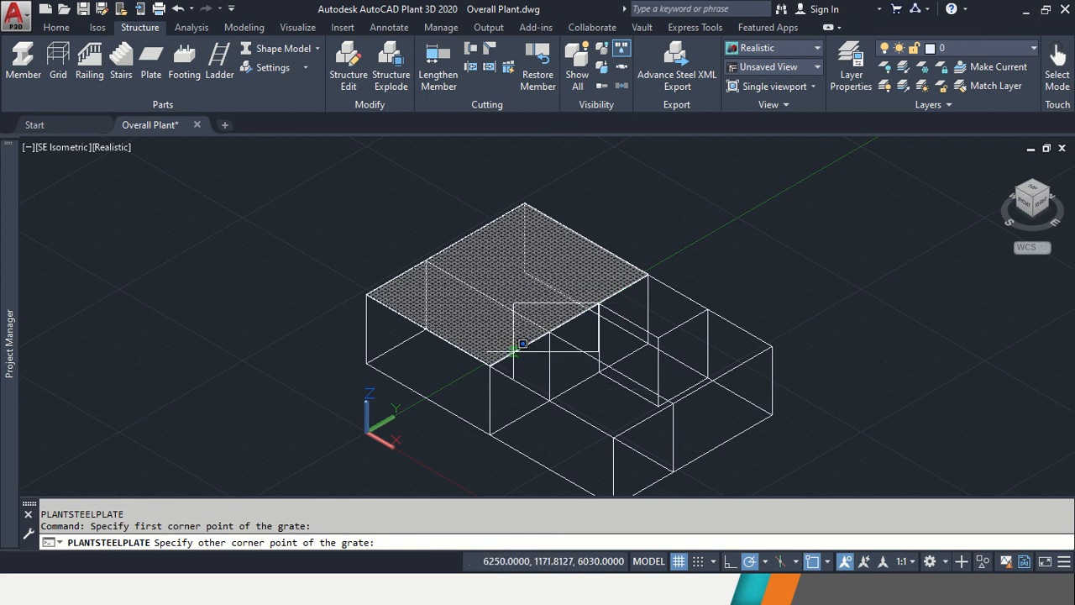
{"action": "left_click", "coordinate": [614, 437]}
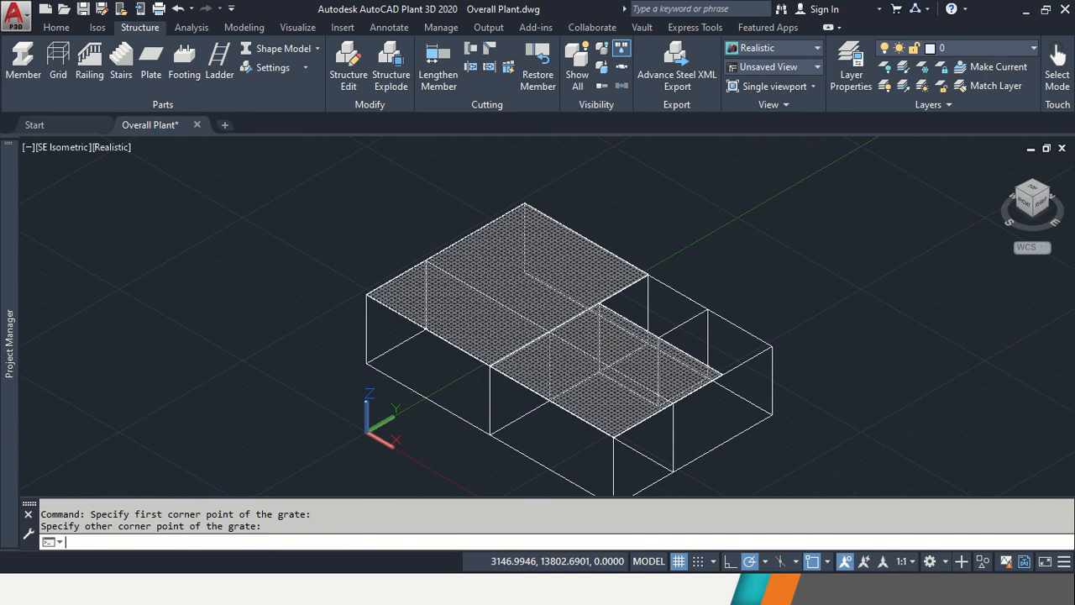
Create a third rectangular grating over the rear end bay of the top deck, beside the opening and meeting the front grating.
{"action": "key", "text": "Return"}
{"action": "key", "text": "Return"}
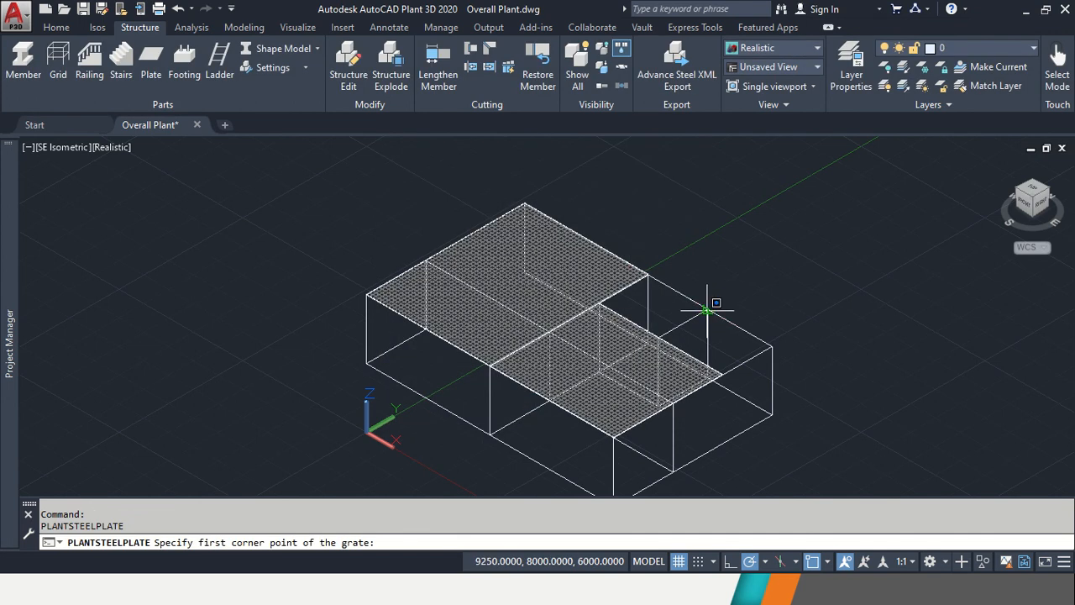
{"action": "left_click", "coordinate": [708, 310]}
{"action": "left_click", "coordinate": [725, 374]}
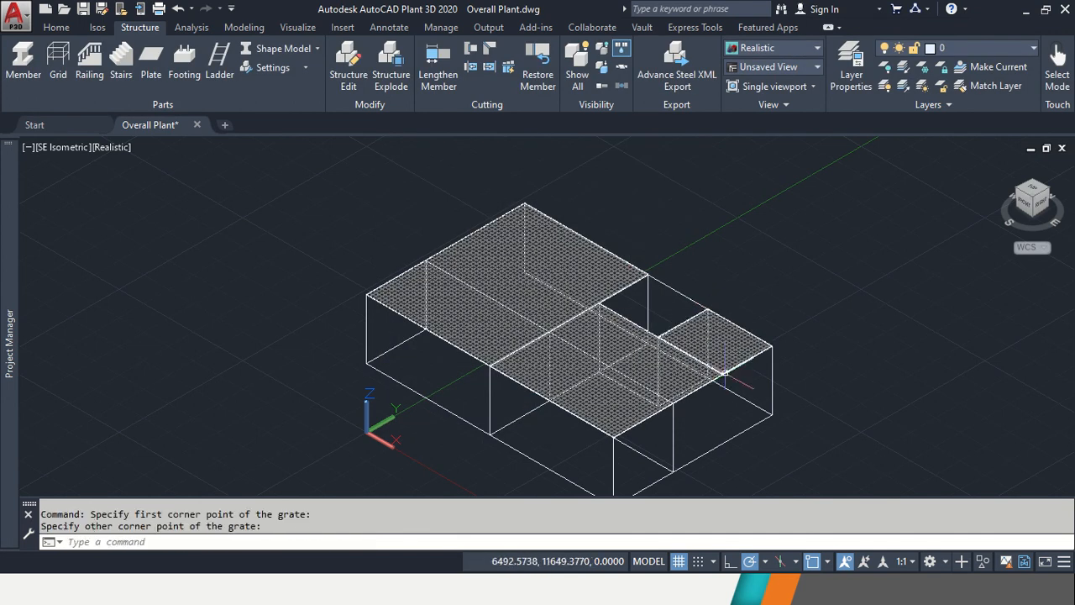
Examine the shared edge between the front grating and the small rear end grating on the top deck.
{"action": "scroll", "coordinate": [708, 370], "scroll_direction": "up", "scroll_amount": 5}
{"action": "scroll", "coordinate": [708, 370], "scroll_direction": "up", "scroll_amount": 2}
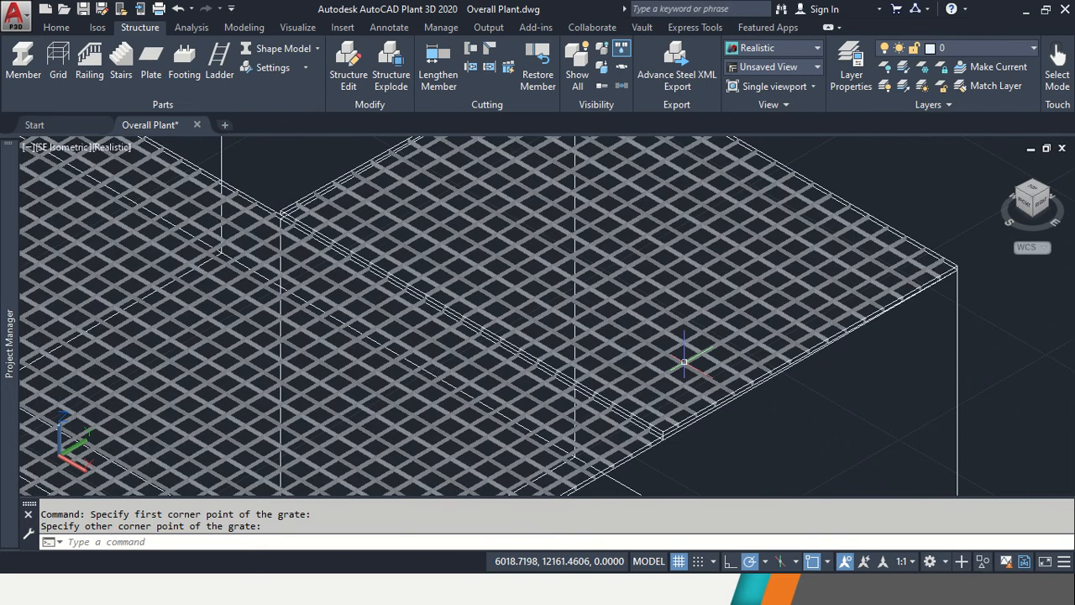
{"action": "scroll", "coordinate": [685, 361], "scroll_direction": "down", "scroll_amount": 7}
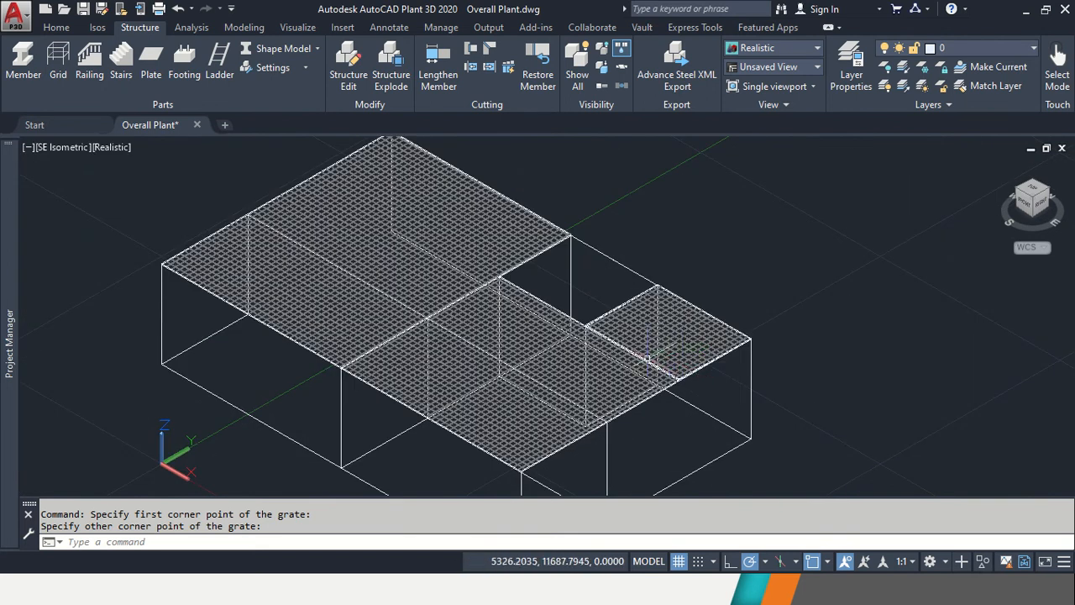
{"action": "scroll", "coordinate": [626, 361], "scroll_direction": "up", "scroll_amount": 5}
{"action": "left_click", "coordinate": [627, 361]}
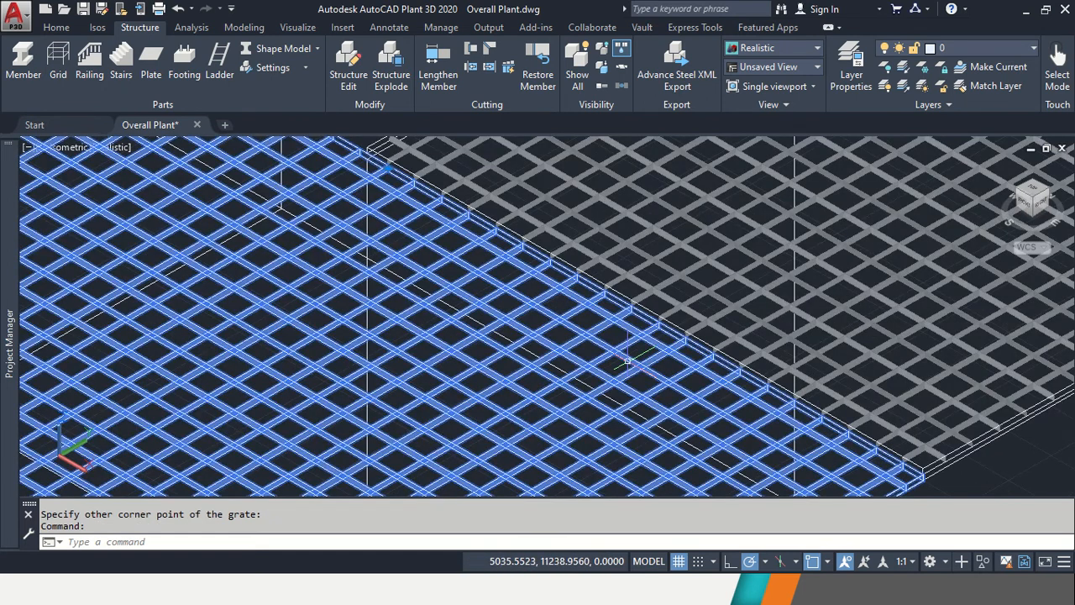
{"action": "scroll", "coordinate": [627, 361], "scroll_direction": "down", "scroll_amount": 5}
{"action": "key", "text": "Escape"}
{"action": "key", "text": "Escape"}
{"action": "scroll", "coordinate": [626, 361], "scroll_direction": "up", "scroll_amount": 3}
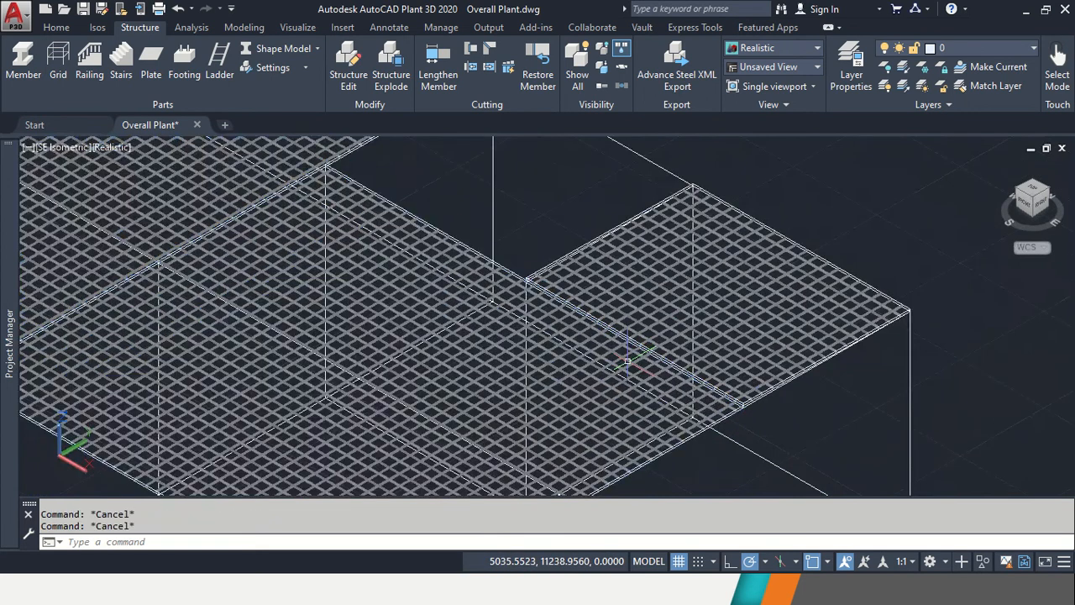
{"action": "left_click", "coordinate": [626, 361]}
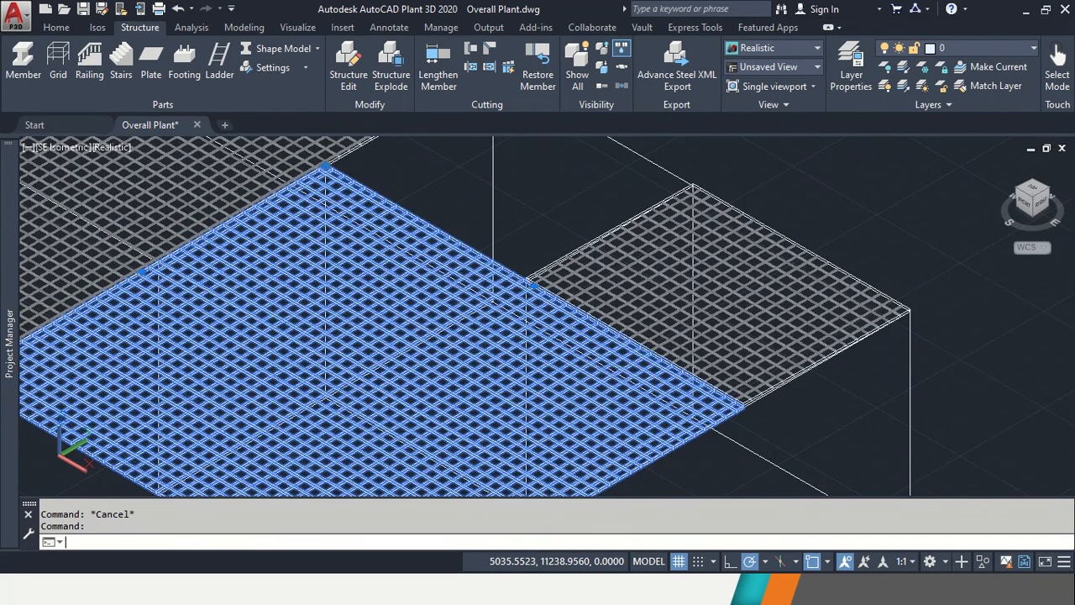
{"action": "key", "text": "Return"}
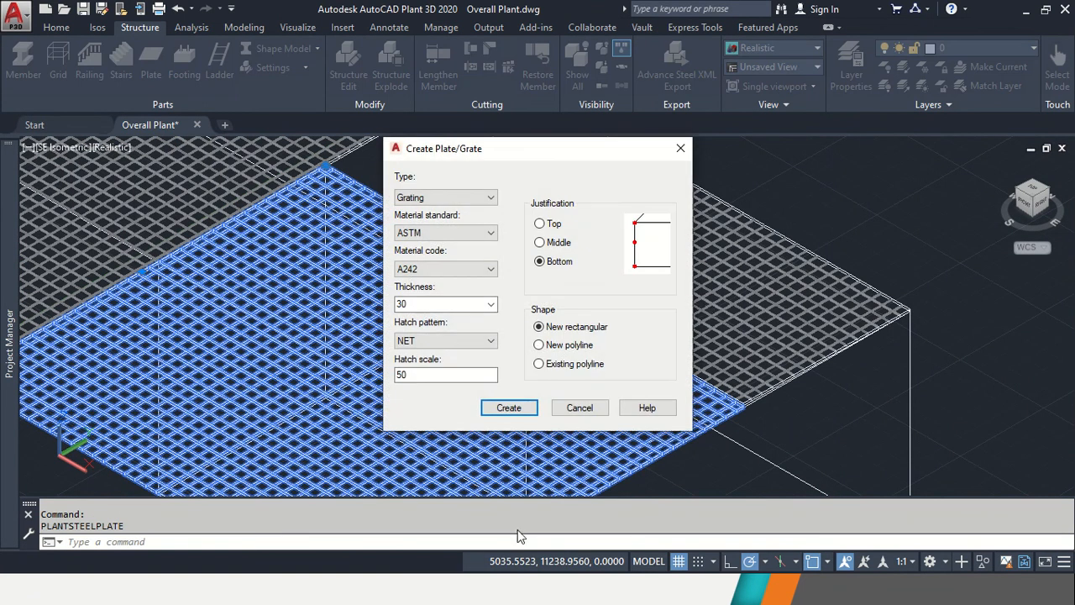
{"action": "key", "text": "Escape"}
{"action": "key", "text": "Escape"}
Check the extents of the small rear end grating and the adjoining front grating around the top deck opening.
{"action": "left_click", "coordinate": [773, 248]}
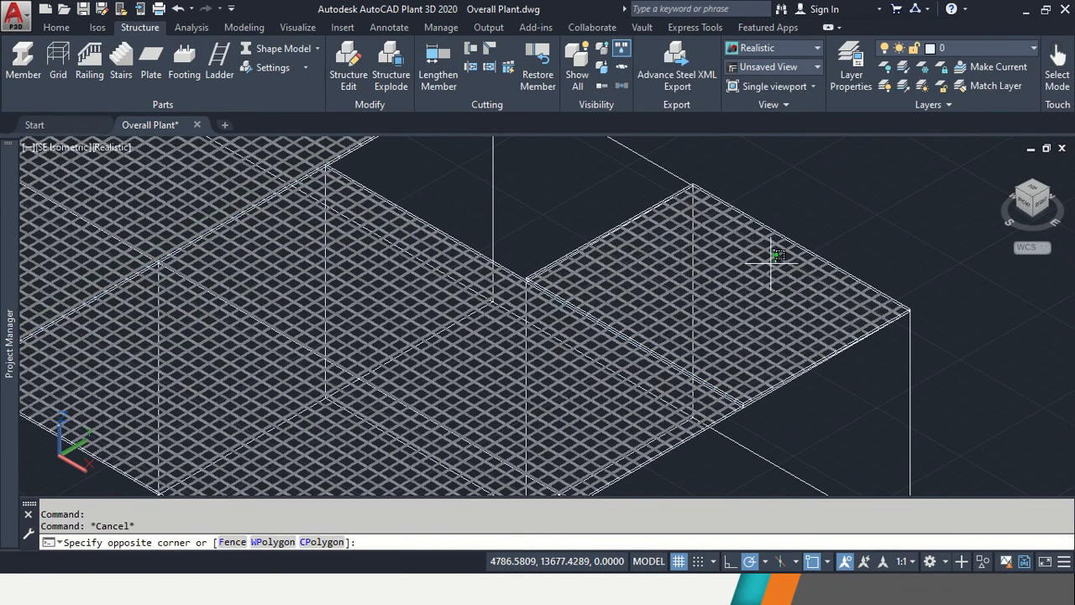
{"action": "left_click", "coordinate": [767, 269]}
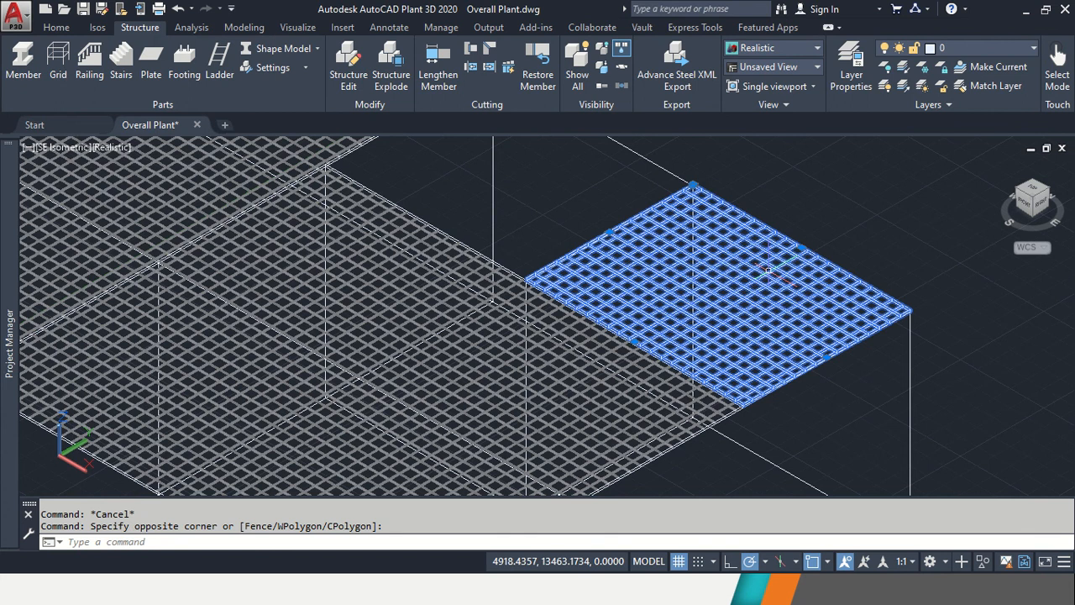
{"action": "scroll", "coordinate": [767, 269], "scroll_direction": "down", "scroll_amount": 3}
{"action": "left_click", "coordinate": [523, 336]}
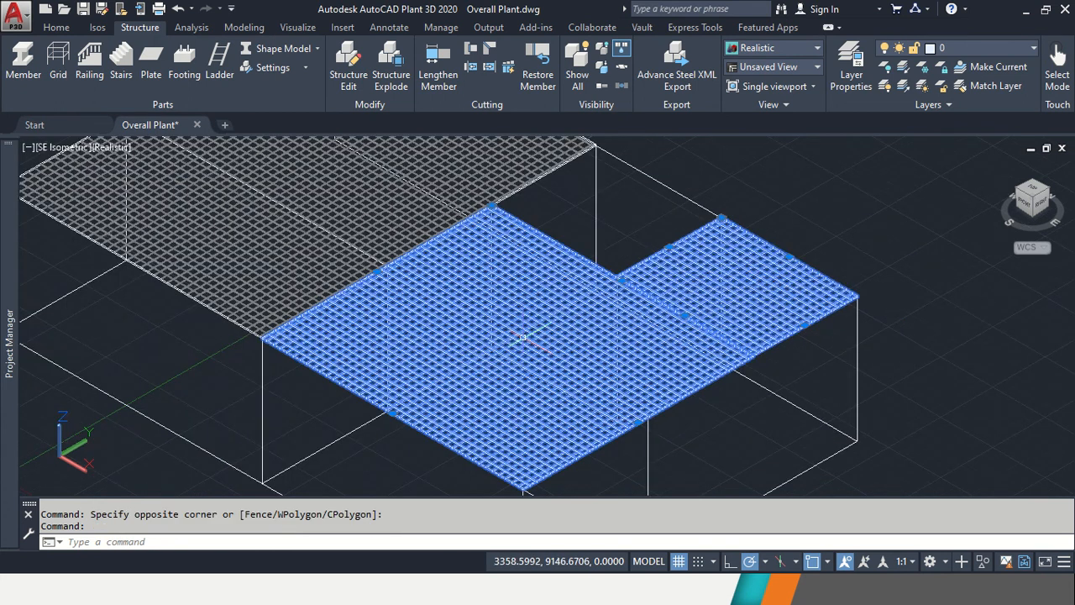
{"action": "key", "text": "Escape"}
{"action": "key", "text": "Escape"}
{"action": "scroll", "coordinate": [522, 336], "scroll_direction": "down", "scroll_amount": 5}
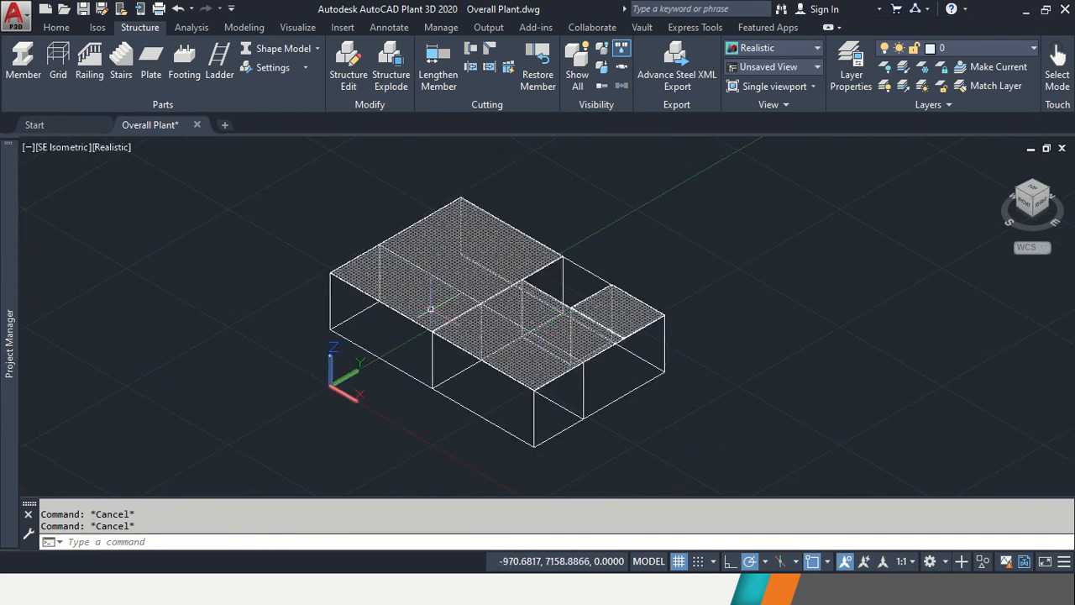
Assign all three top deck gratings to the Structure Top Deck layer.
{"action": "left_click", "coordinate": [414, 249]}
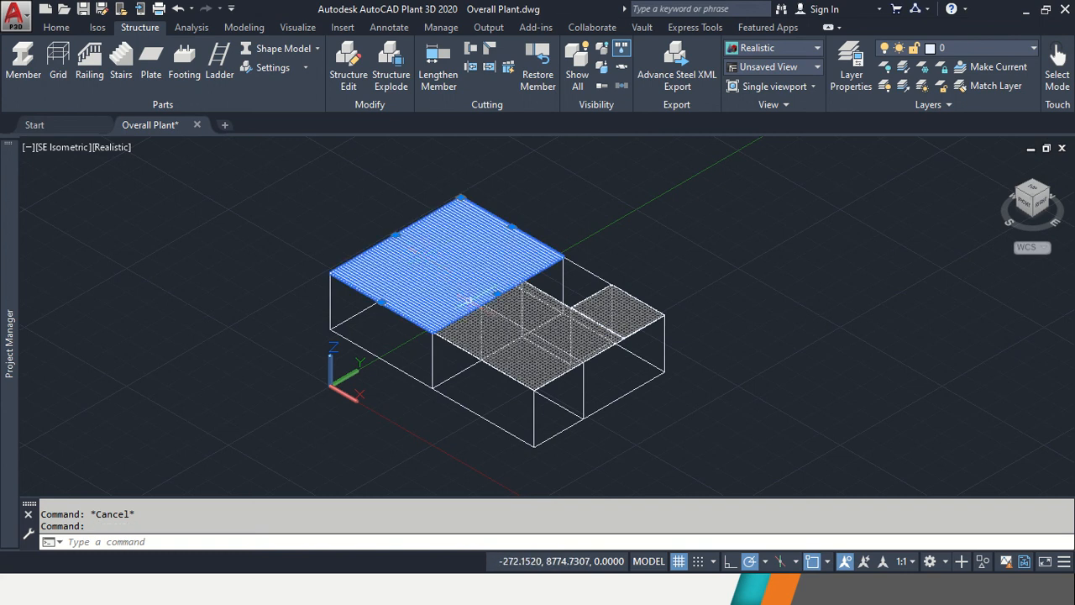
{"action": "left_click", "coordinate": [538, 338]}
{"action": "left_click", "coordinate": [603, 312]}
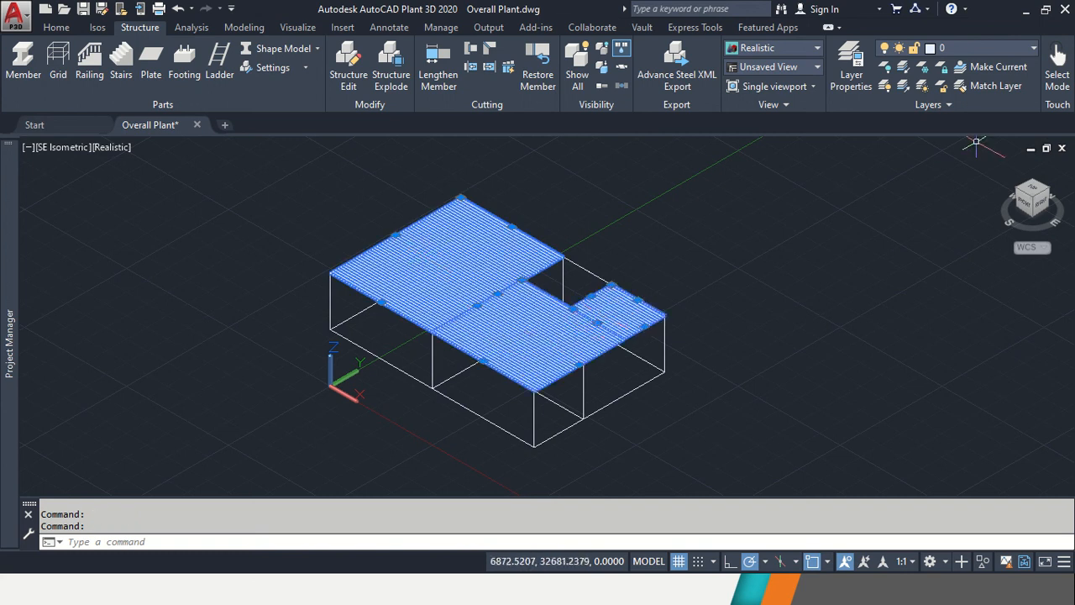
{"action": "left_click", "coordinate": [1034, 48]}
{"action": "left_click", "coordinate": [991, 131]}
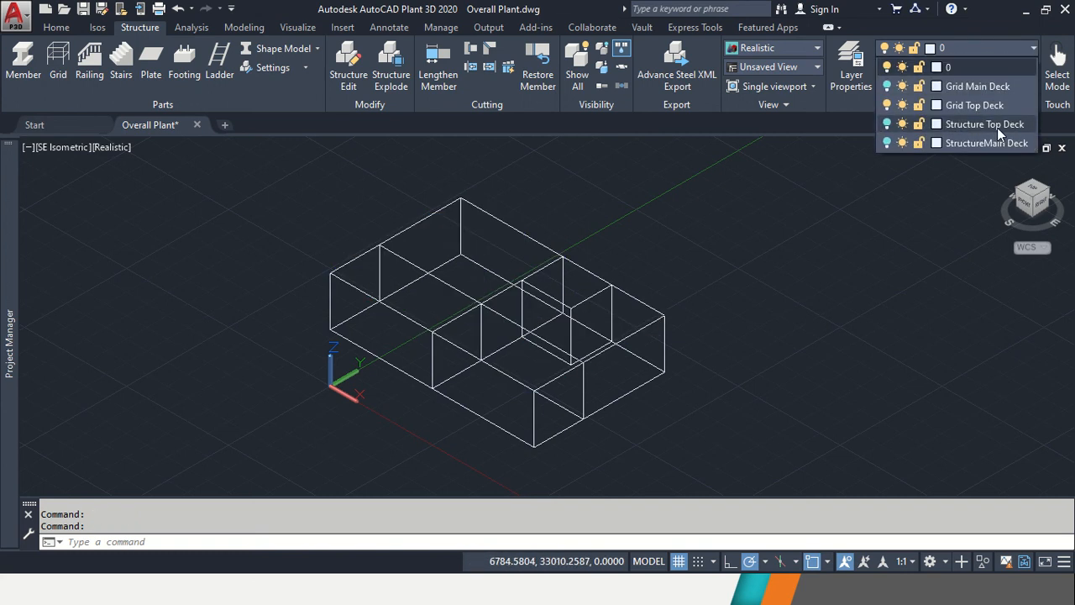
{"action": "key", "text": "Return"}
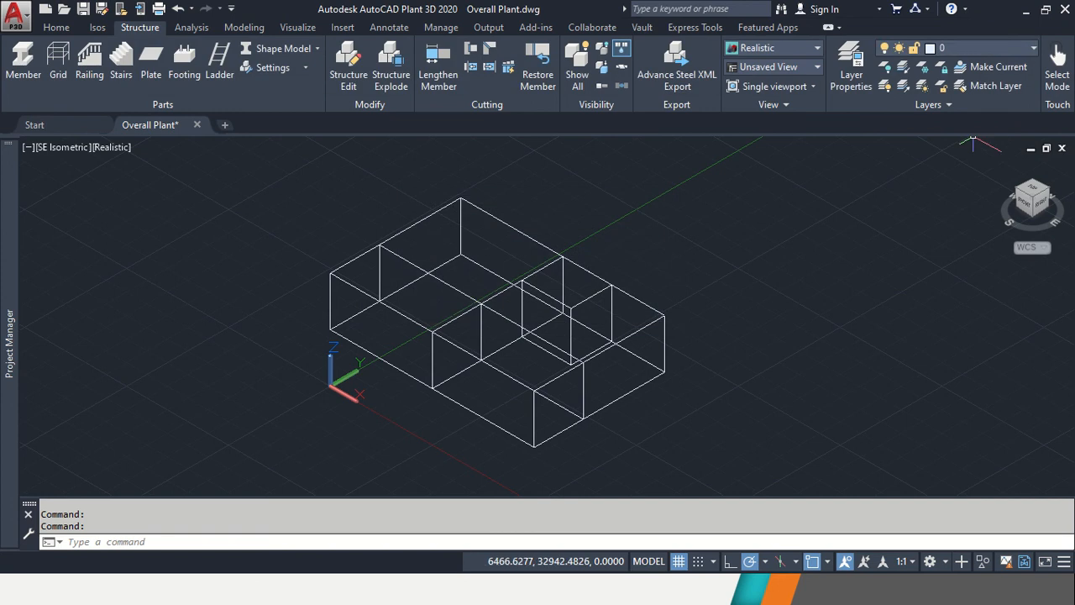
Turn off the Grid Top Deck layer and turn on the Structure Top Deck and StructureMain Deck layers.
{"action": "left_click", "coordinate": [1014, 49]}
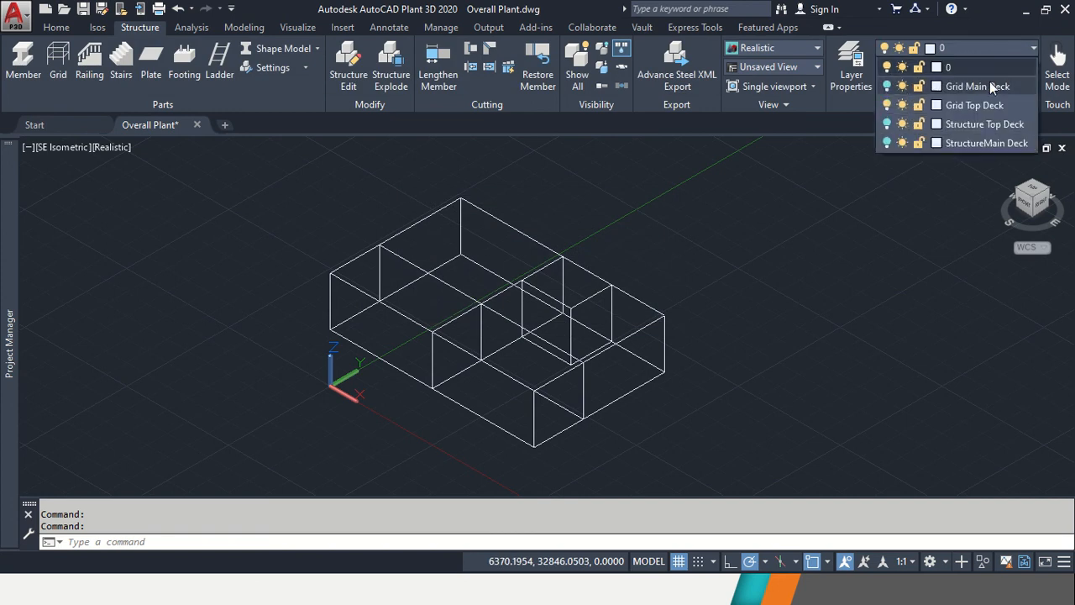
{"action": "left_click", "coordinate": [887, 105]}
{"action": "left_click", "coordinate": [887, 125]}
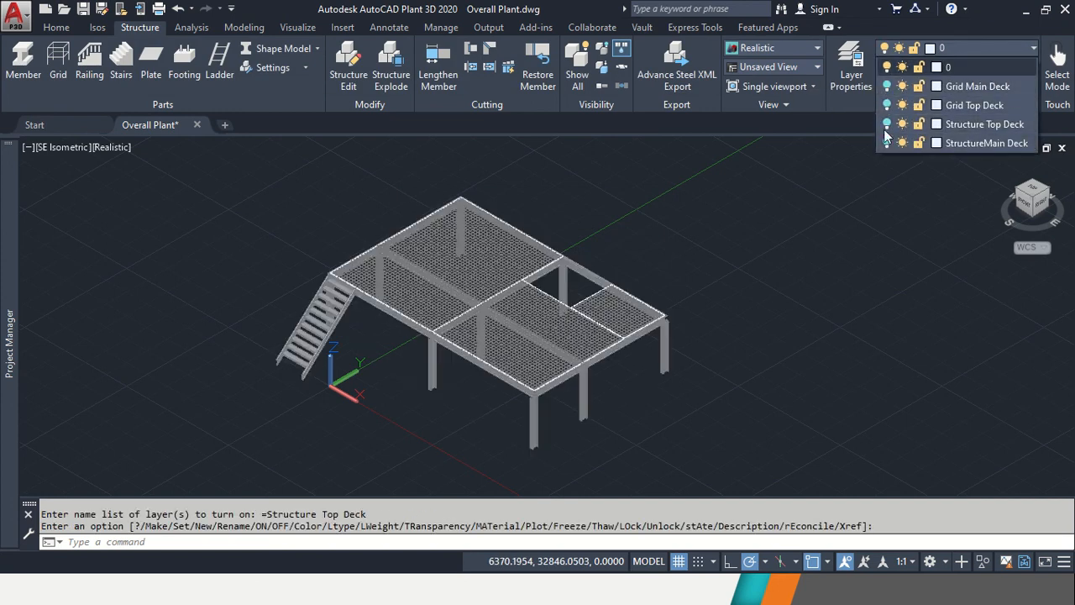
{"action": "left_click", "coordinate": [886, 143]}
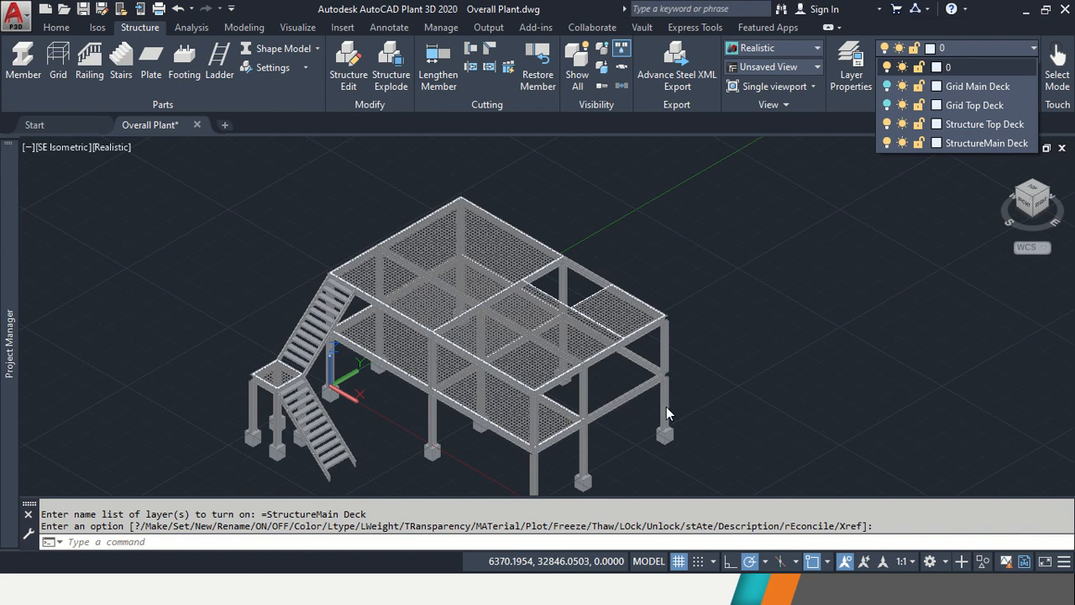
{"action": "left_click", "coordinate": [420, 317]}
{"action": "middle_click_drag", "start_coordinate": [525, 319], "coordinate": [718, 202]}
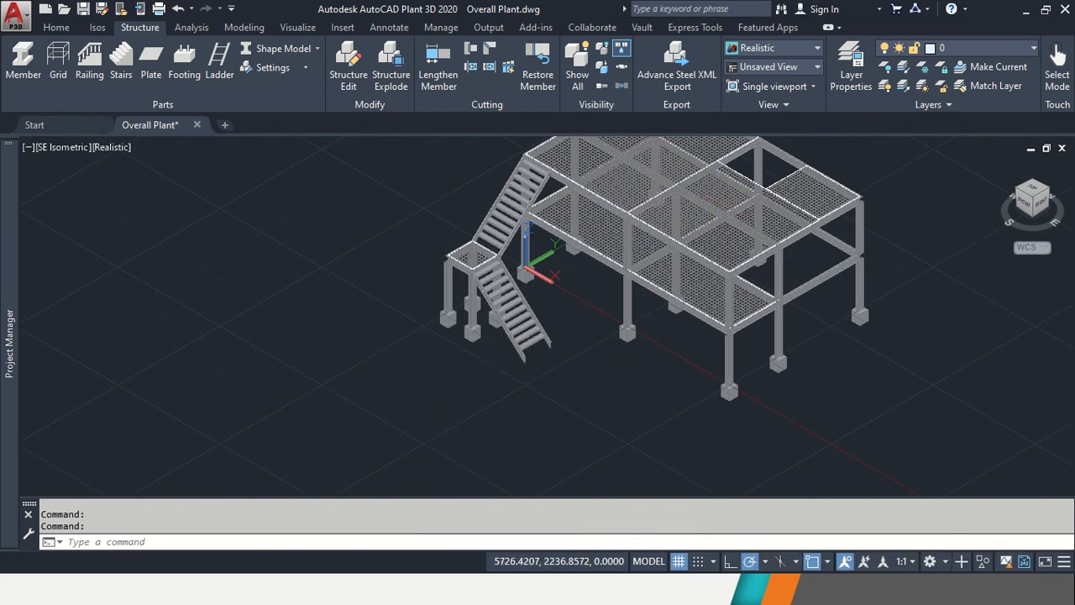
{"action": "middle_click_drag", "start_coordinate": [645, 291], "coordinate": [607, 377]}
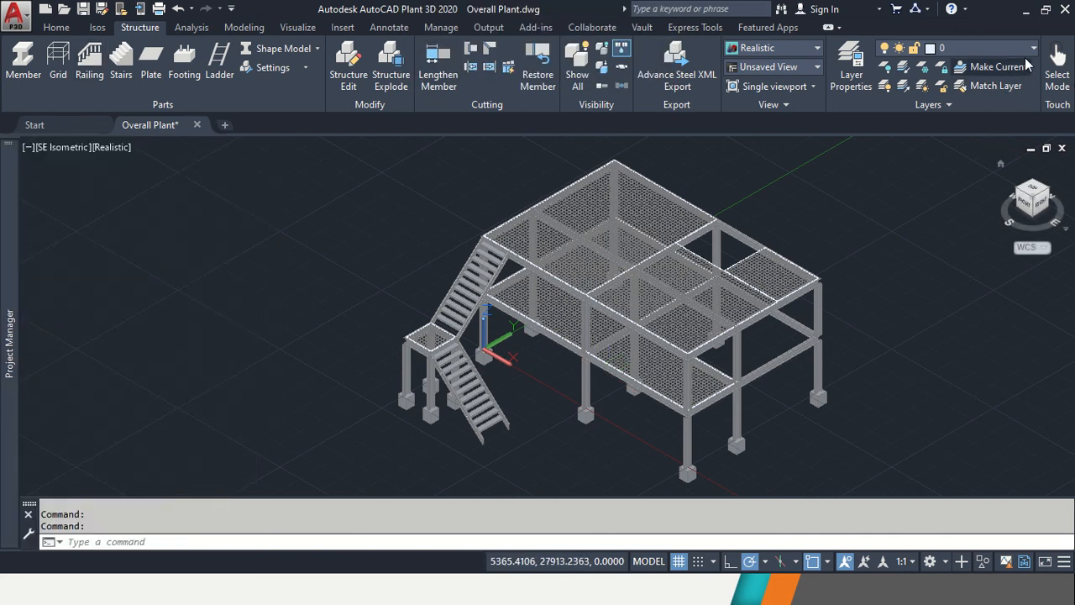
Turn off the Structure Top Deck layer and display the remaining structure as a Line Model.
{"action": "left_click", "coordinate": [986, 48]}
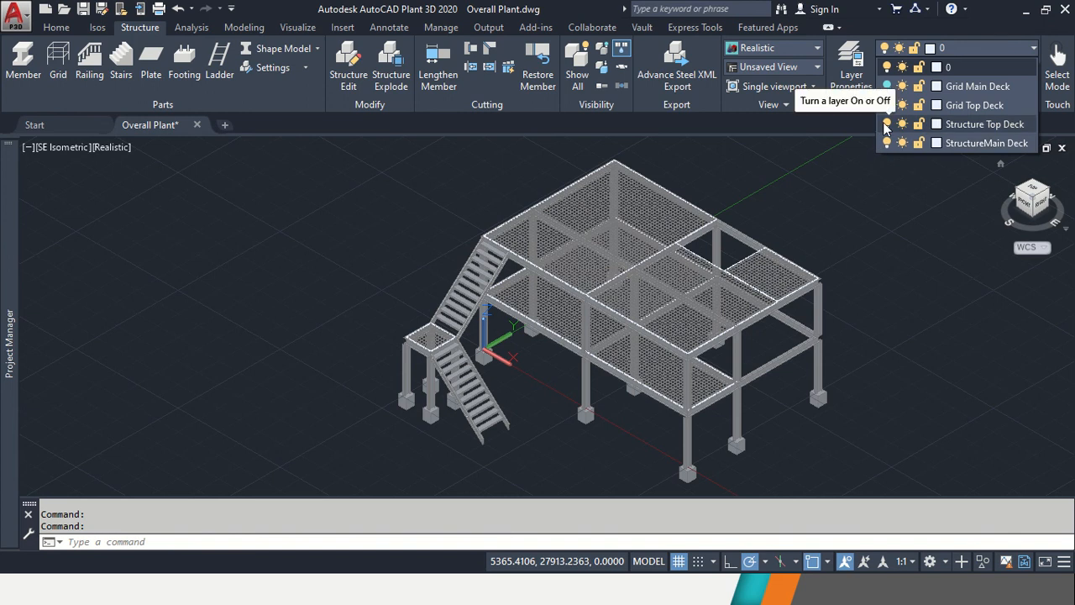
{"action": "left_click", "coordinate": [885, 124]}
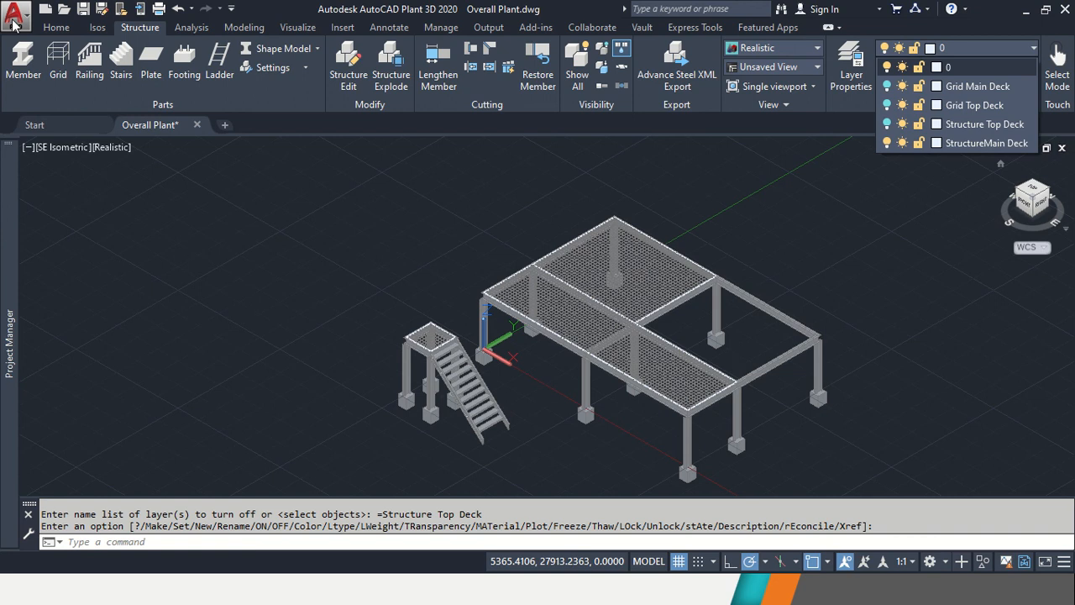
{"action": "left_click", "coordinate": [314, 48]}
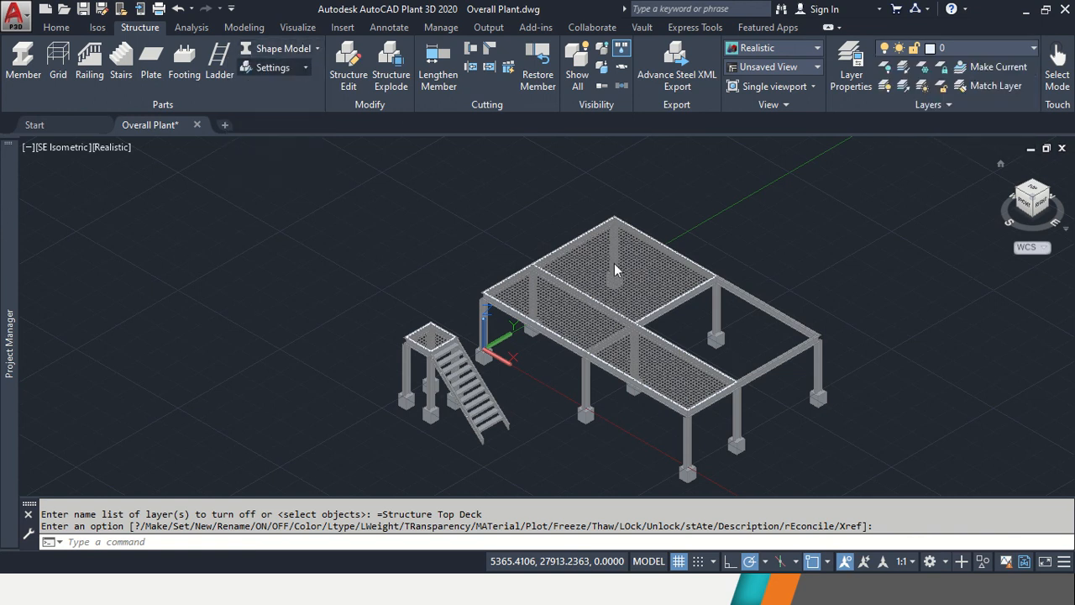
{"action": "scroll", "coordinate": [584, 411], "scroll_direction": "up", "scroll_amount": 2}
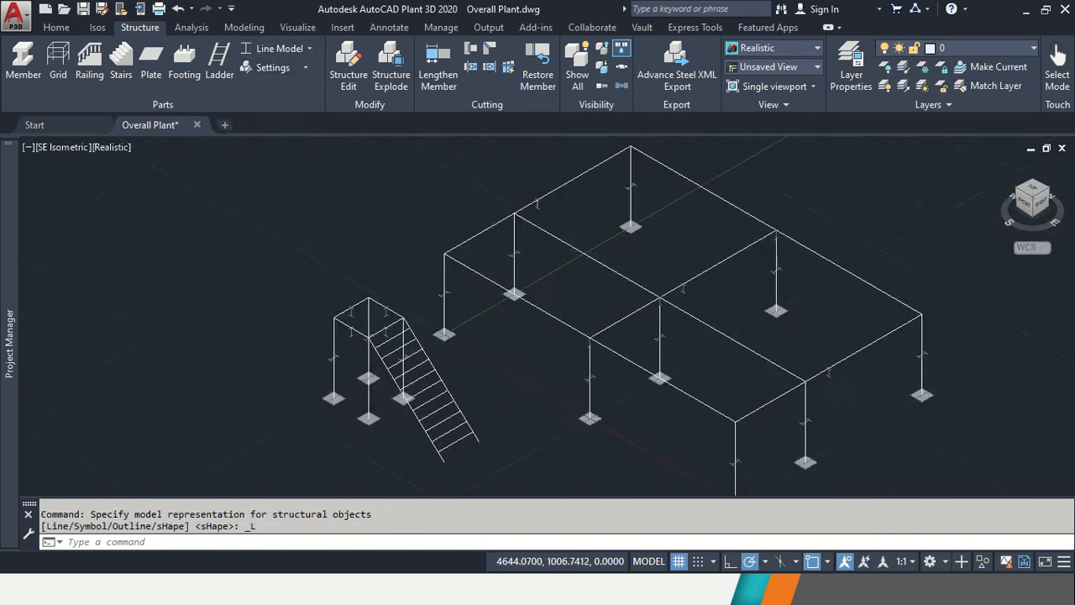
{"action": "scroll", "coordinate": [575, 384], "scroll_direction": "up", "scroll_amount": 3}
{"action": "scroll", "coordinate": [334, 307], "scroll_direction": "down", "scroll_amount": 4}
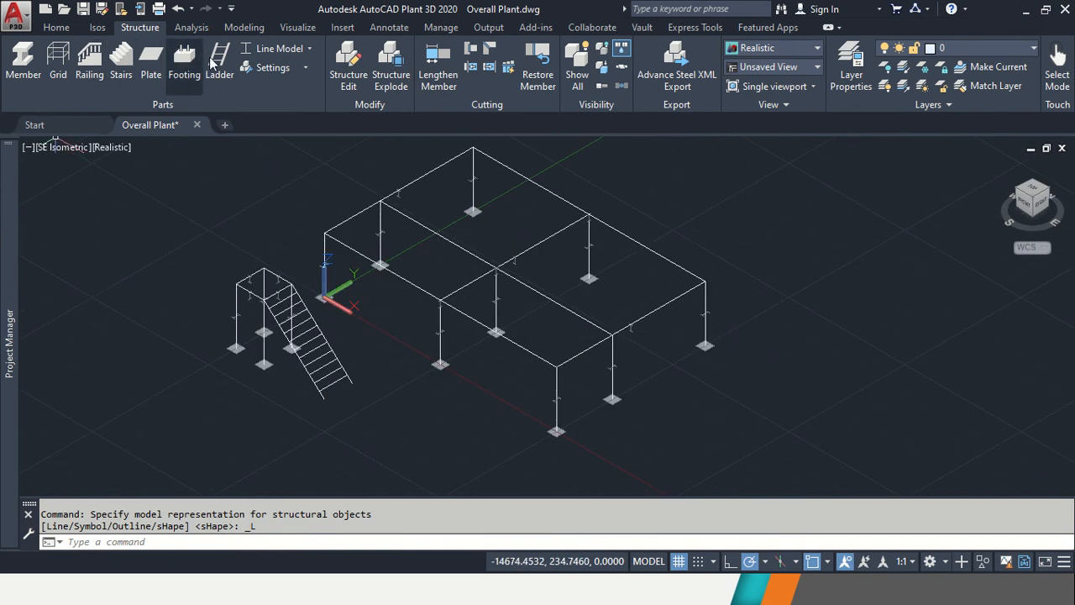
Review the handrail, mid rail, kick plate and post values in the railing settings and accept them.
{"action": "left_click", "coordinate": [302, 68]}
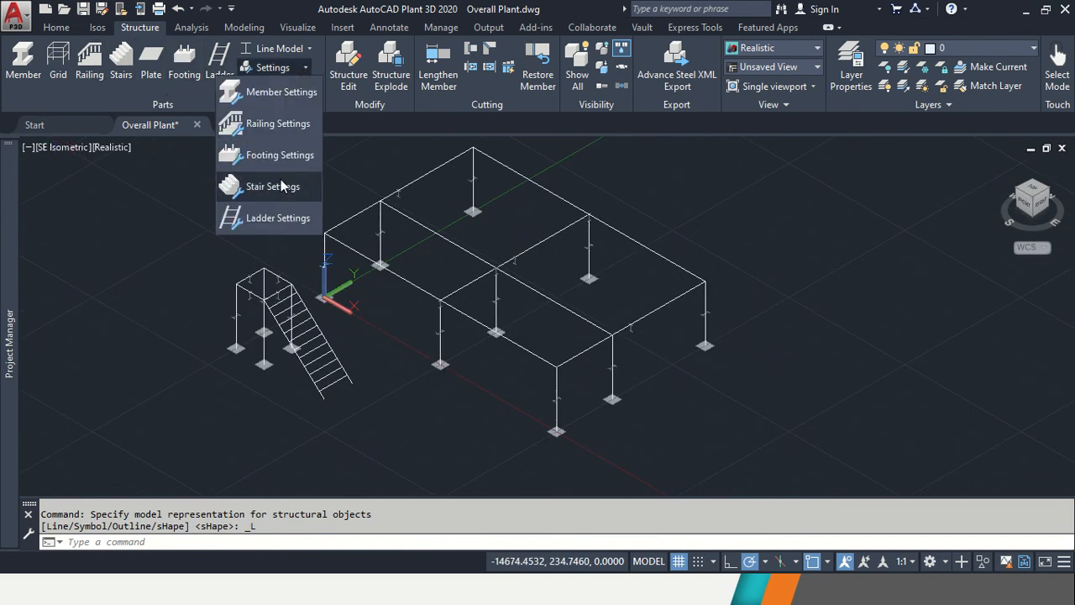
{"action": "left_click", "coordinate": [296, 130]}
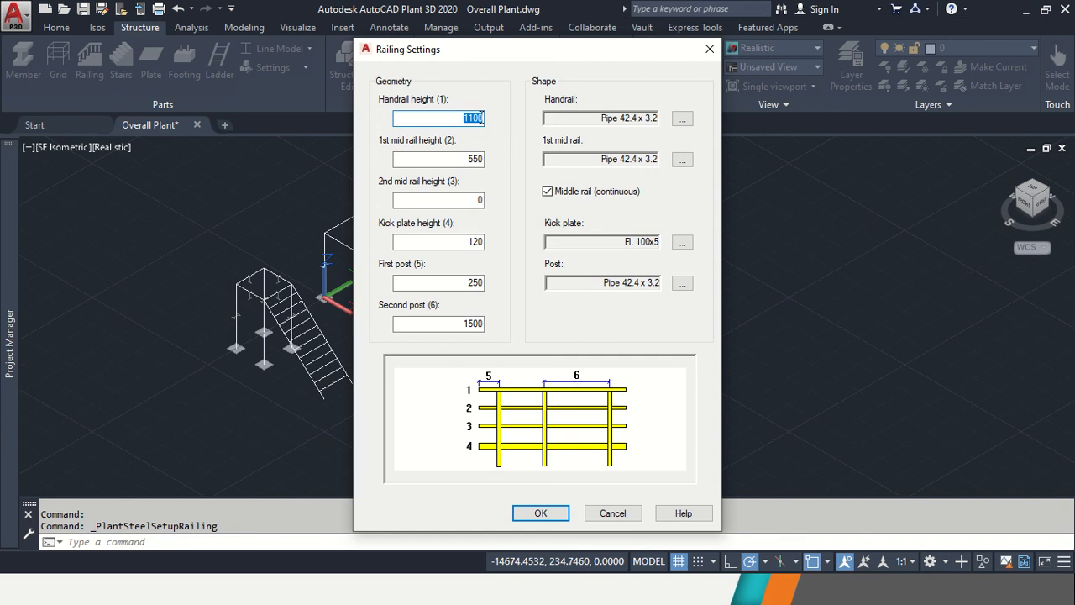
{"action": "left_click", "coordinate": [459, 158]}
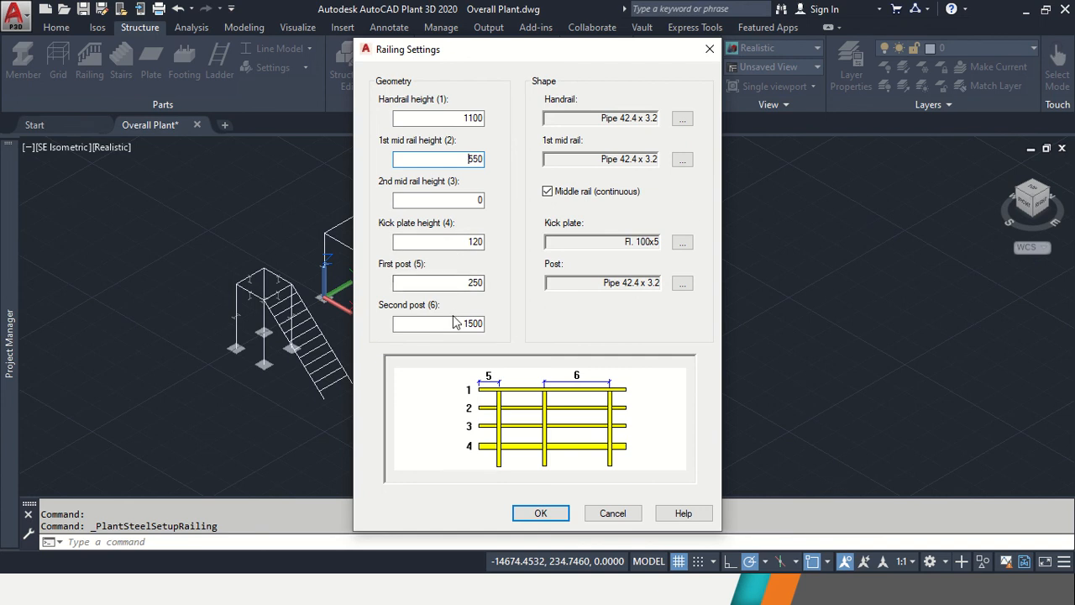
{"action": "left_click", "coordinate": [542, 513]}
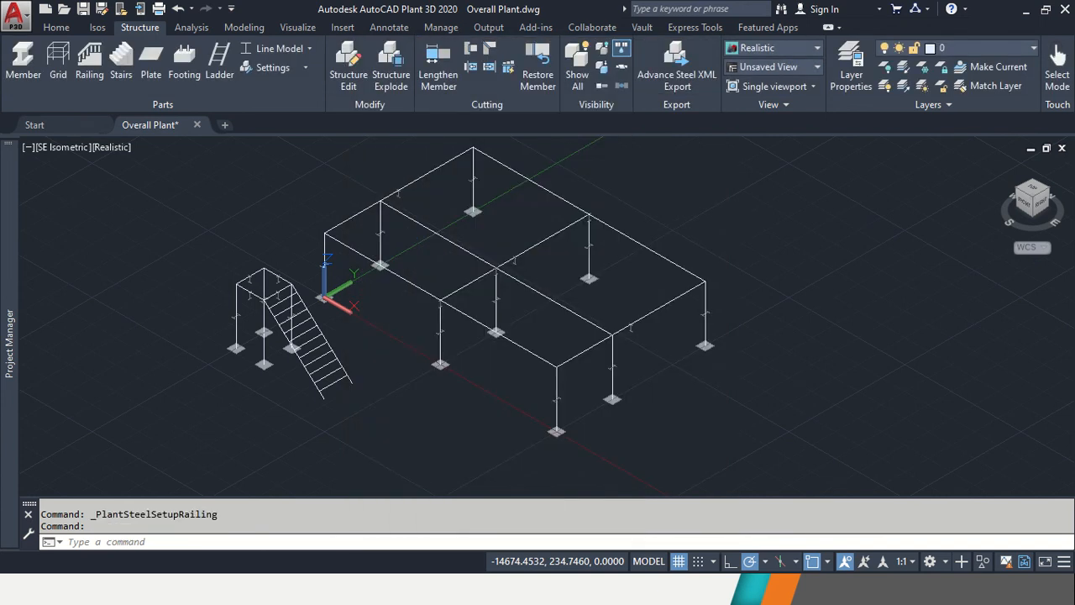
Start a railing along the lower stair's outer stringer, from its foot up to the tower platform corner.
{"action": "left_click", "coordinate": [91, 66]}
{"action": "scroll", "coordinate": [271, 363], "scroll_direction": "up", "scroll_amount": 6}
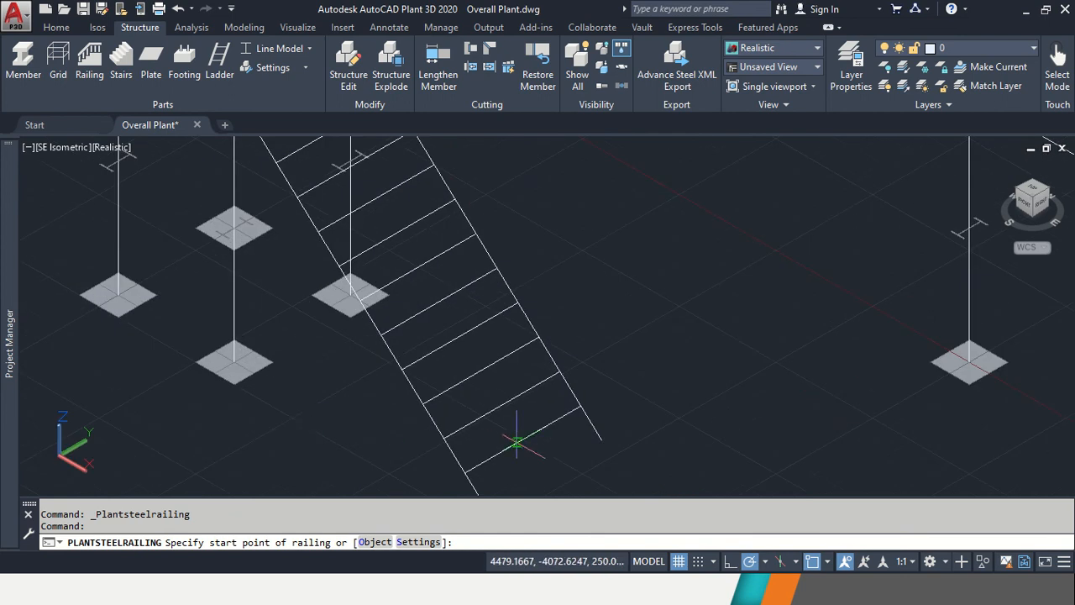
{"action": "middle_click_drag", "start_coordinate": [516, 442], "coordinate": [694, 220]}
{"action": "left_click", "coordinate": [663, 281]}
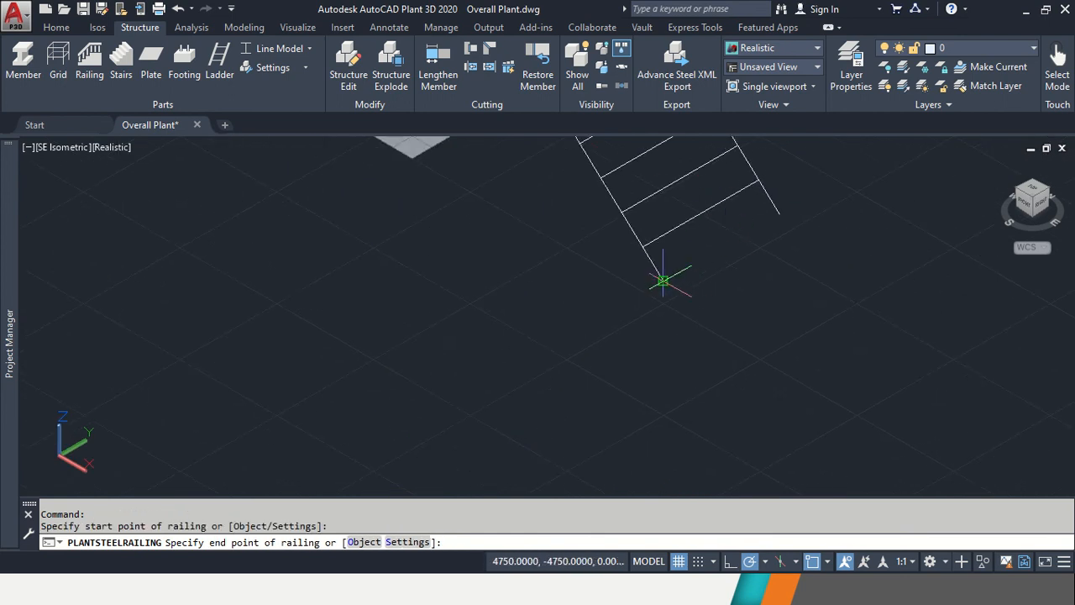
{"action": "middle_click_drag", "start_coordinate": [610, 234], "coordinate": [716, 572]}
{"action": "scroll", "coordinate": [506, 193], "scroll_direction": "up", "scroll_amount": 6}
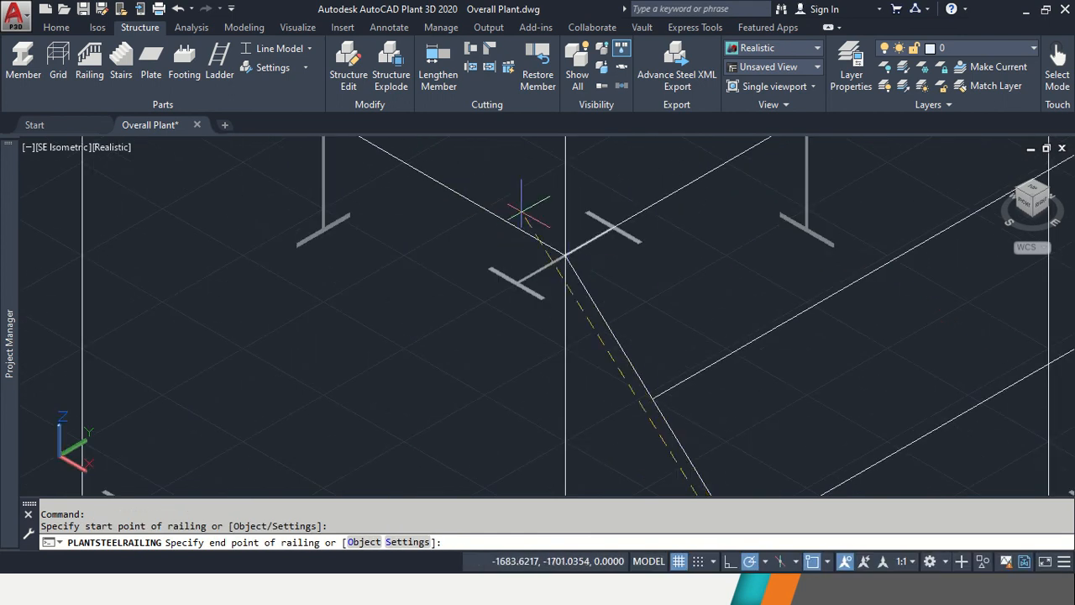
{"action": "left_click", "coordinate": [565, 255]}
Continue the railing along two tower platform edges, through 0,-4750,3000 to 0,-3250,3000, and end it there.
{"action": "middle_click_drag", "start_coordinate": [485, 177], "coordinate": [649, 447]}
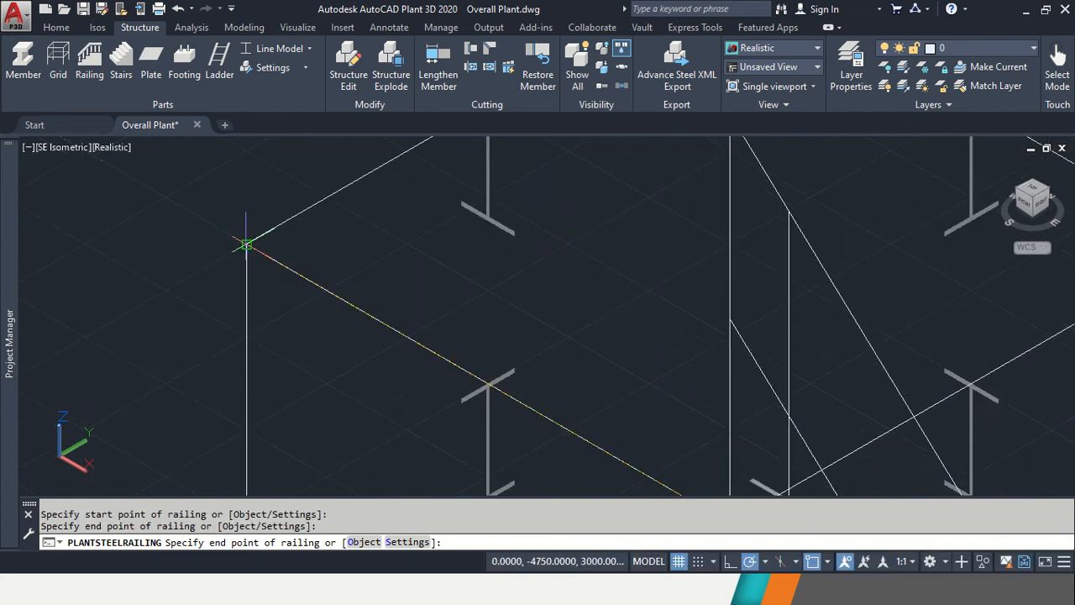
{"action": "left_click", "coordinate": [246, 244]}
{"action": "middle_click_drag", "start_coordinate": [422, 181], "coordinate": [283, 472]}
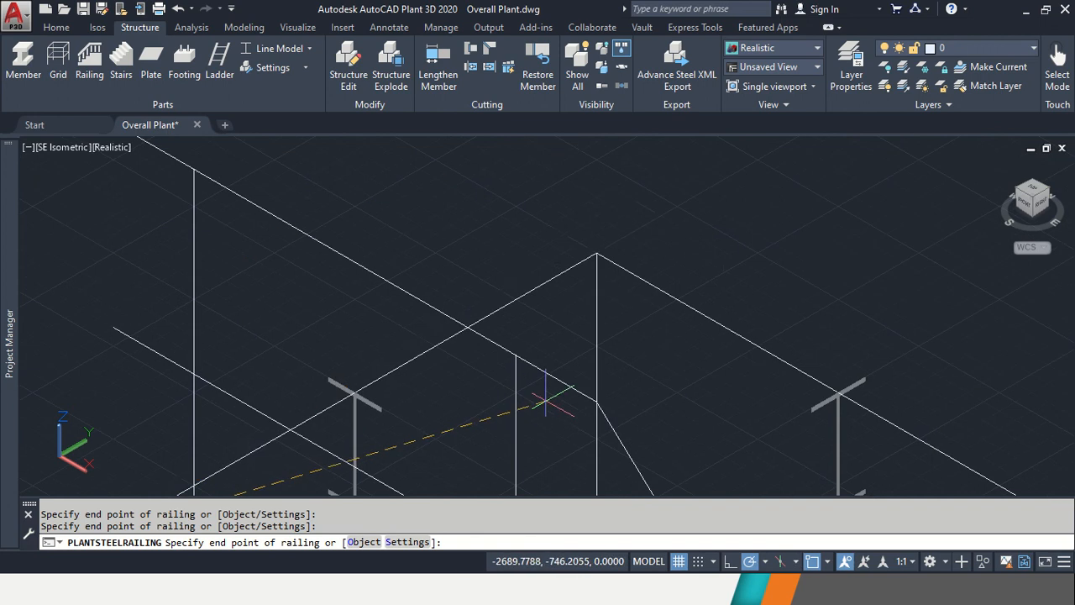
{"action": "left_click", "coordinate": [597, 252]}
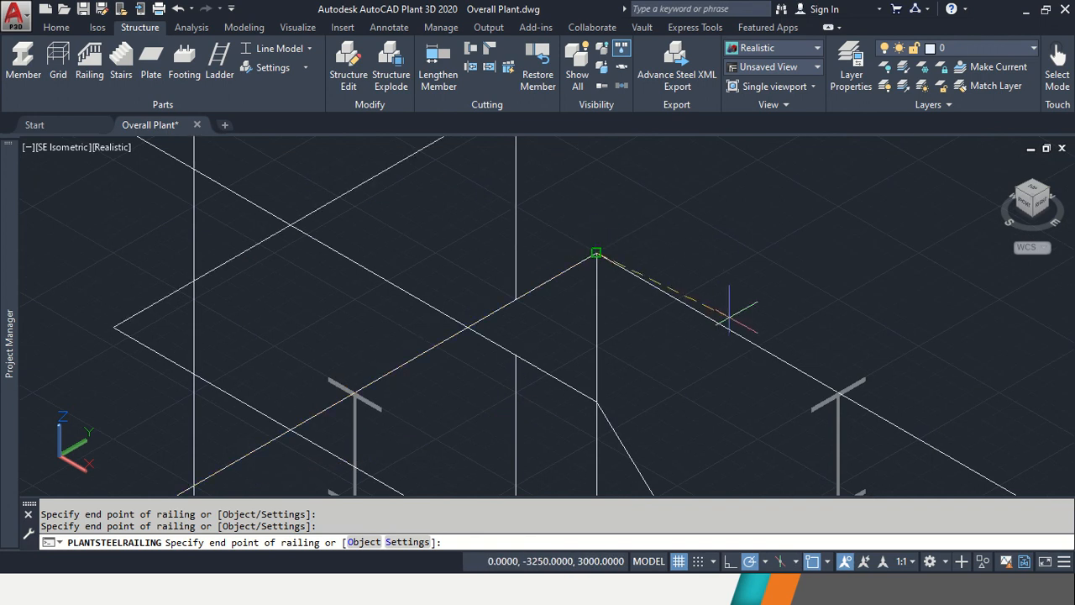
{"action": "scroll", "coordinate": [726, 319], "scroll_direction": "down", "scroll_amount": 2}
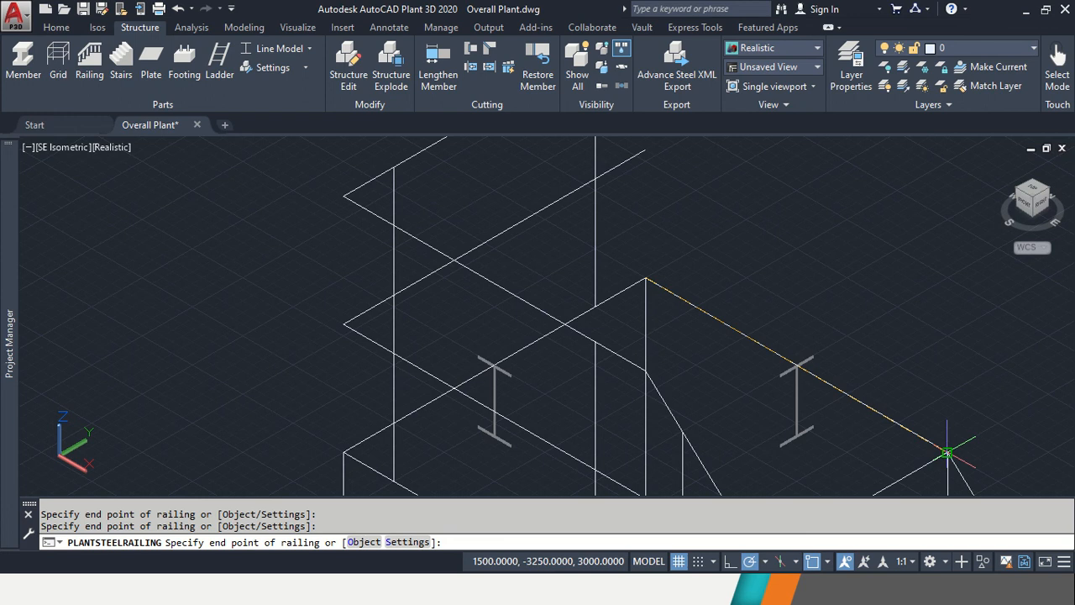
{"action": "middle_click_drag", "start_coordinate": [946, 453], "coordinate": [731, 322]}
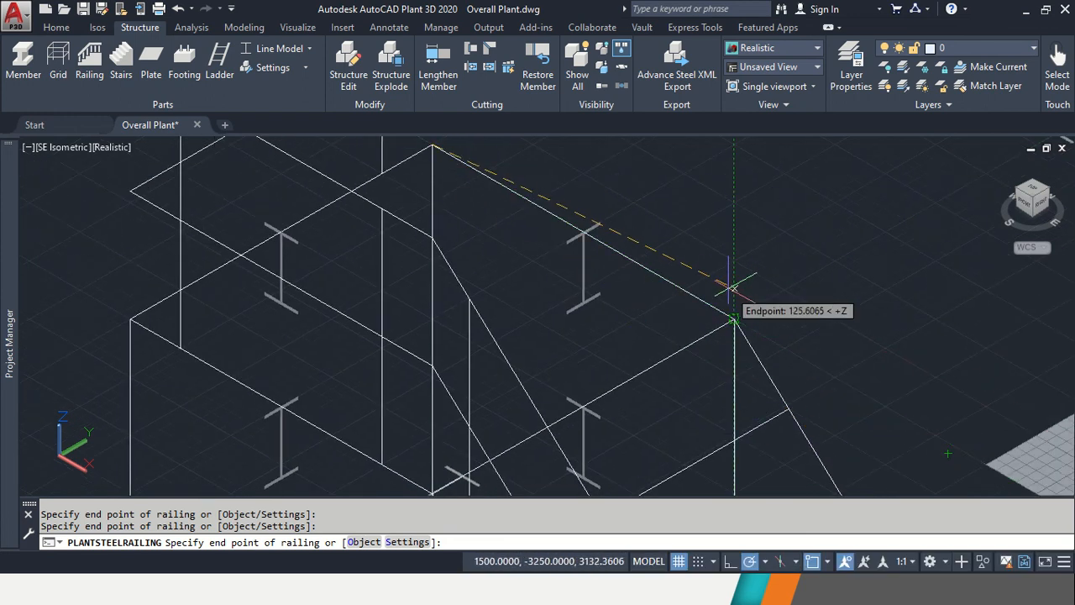
{"action": "key", "text": "Escape"}
{"action": "middle_click_drag", "start_coordinate": [738, 281], "coordinate": [617, 380]}
{"action": "scroll", "coordinate": [467, 298], "scroll_direction": "down", "scroll_amount": 2}
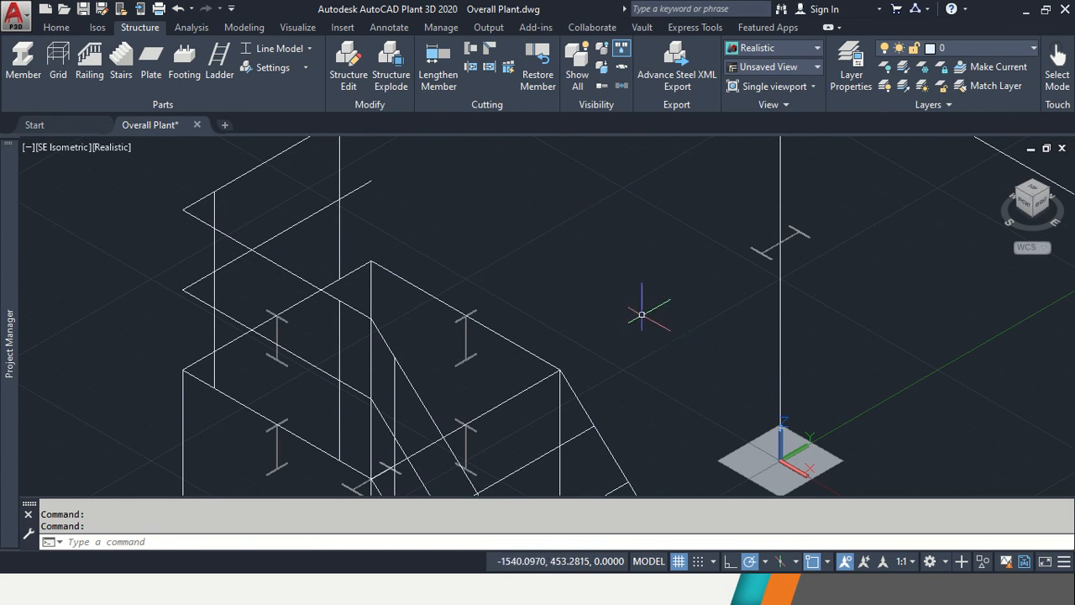
Add a railing along the lower stair's inner stringer, from 4750,-3250,0 up to the tower platform.
{"action": "key", "text": "Return"}
{"action": "middle_click_drag", "start_coordinate": [698, 365], "coordinate": [522, 128]}
{"action": "middle_click_drag", "start_coordinate": [717, 417], "coordinate": [627, 173]}
{"action": "scroll", "coordinate": [858, 445], "scroll_direction": "down", "scroll_amount": 4}
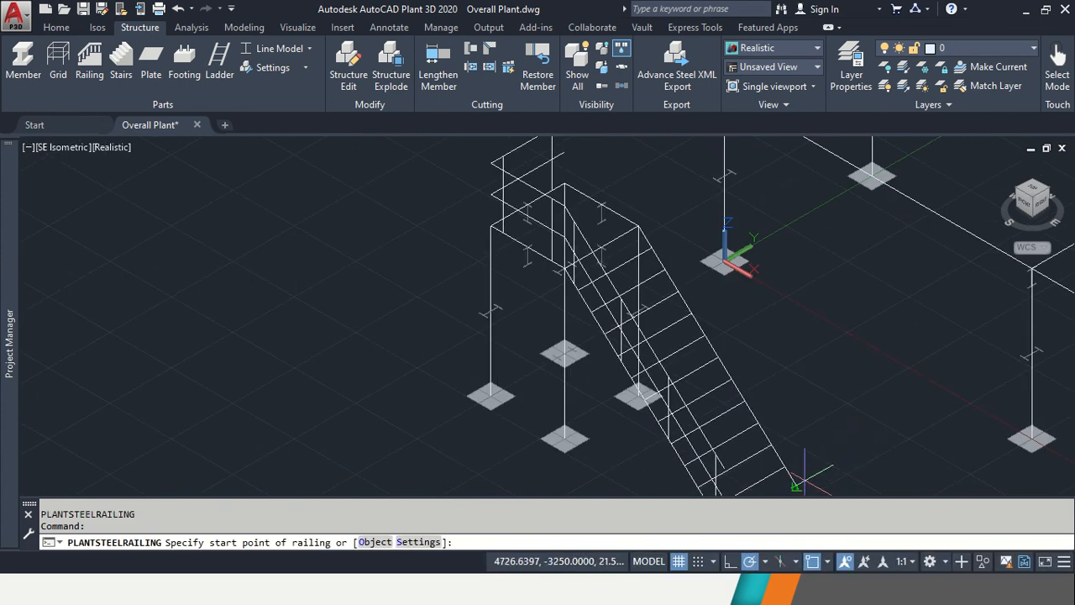
{"action": "left_click", "coordinate": [793, 481]}
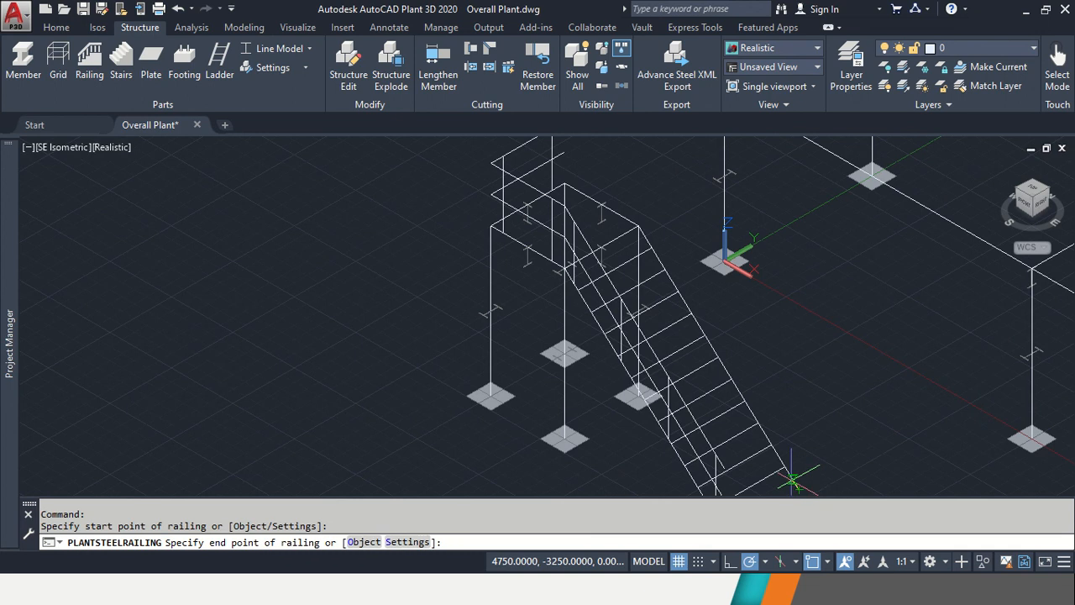
{"action": "left_click", "coordinate": [634, 222]}
{"action": "key", "text": "Escape"}
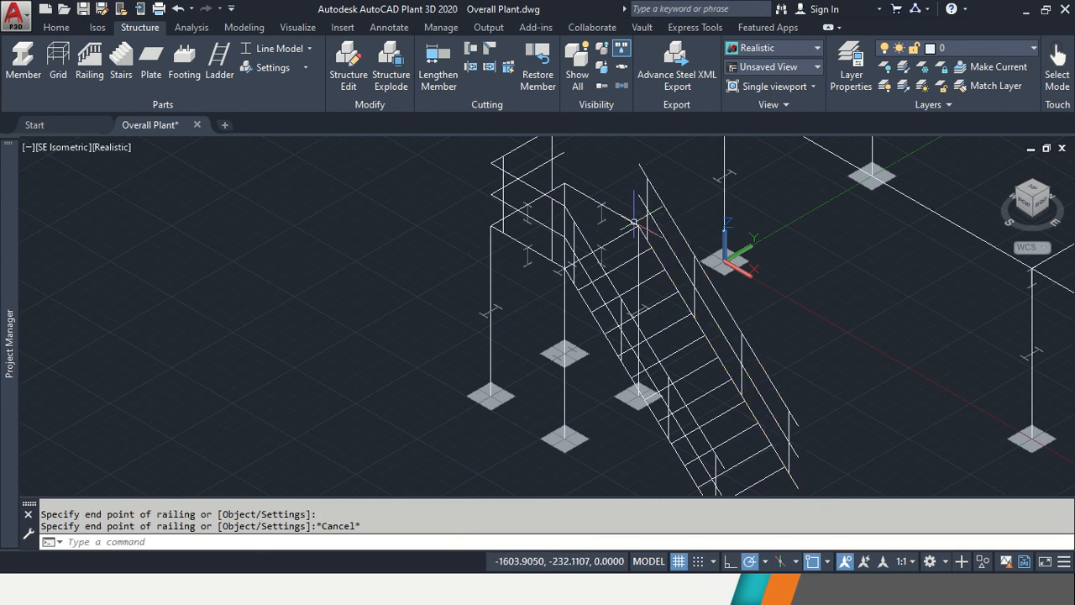
Add a railing around all four outer edges of the main deck, starting and ending at the corner above the origin.
{"action": "middle_click_drag", "start_coordinate": [776, 217], "coordinate": [572, 377]}
{"action": "scroll", "coordinate": [647, 369], "scroll_direction": "down", "scroll_amount": 2}
{"action": "scroll", "coordinate": [652, 365], "scroll_direction": "up", "scroll_amount": 2}
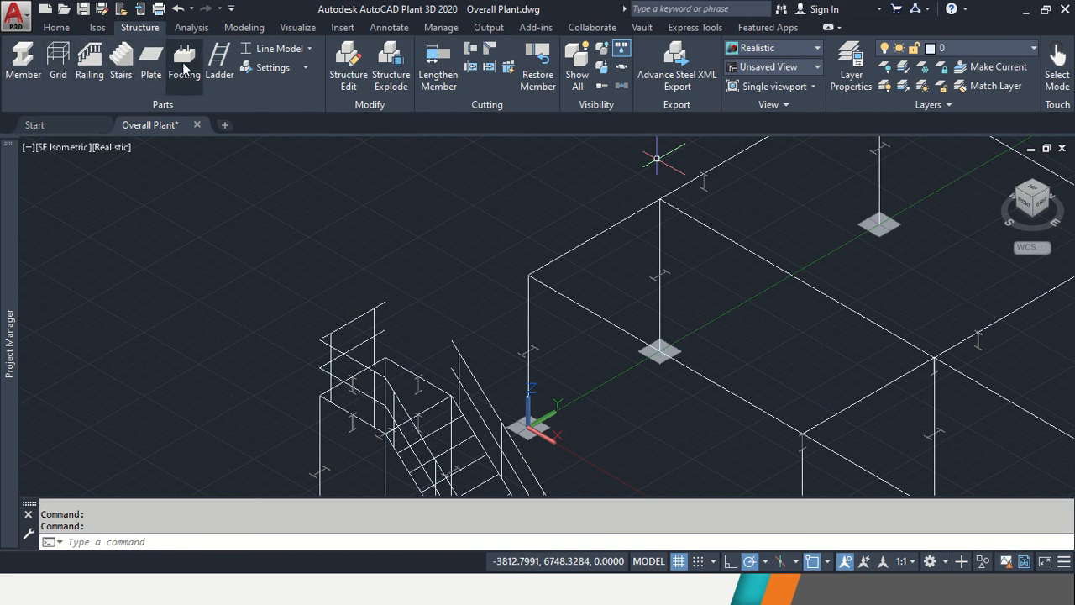
{"action": "left_click", "coordinate": [89, 63]}
{"action": "scroll", "coordinate": [714, 277], "scroll_direction": "down", "scroll_amount": 4}
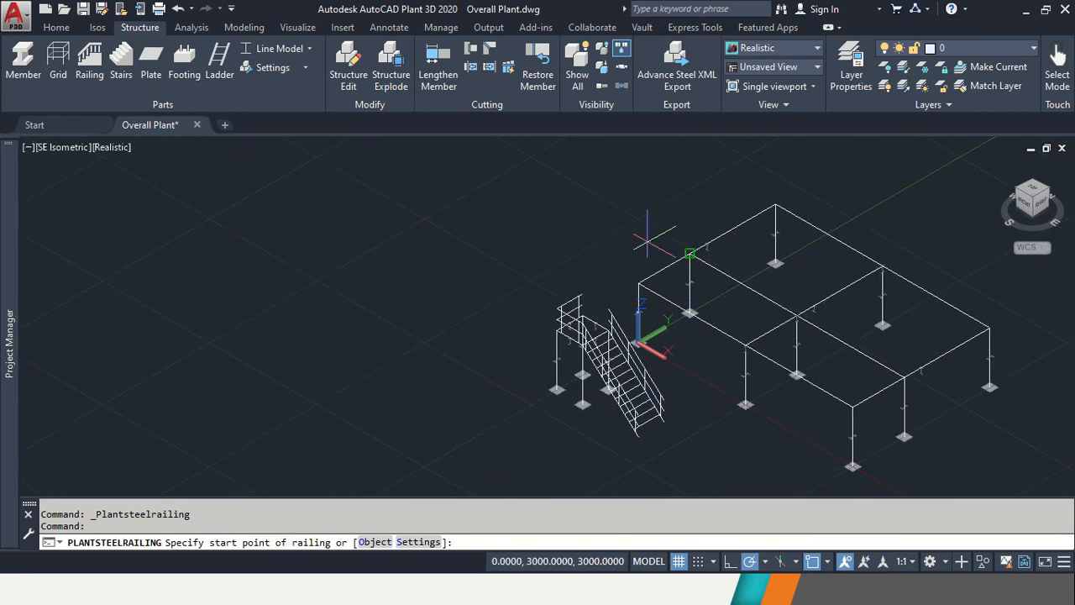
{"action": "left_click", "coordinate": [638, 283]}
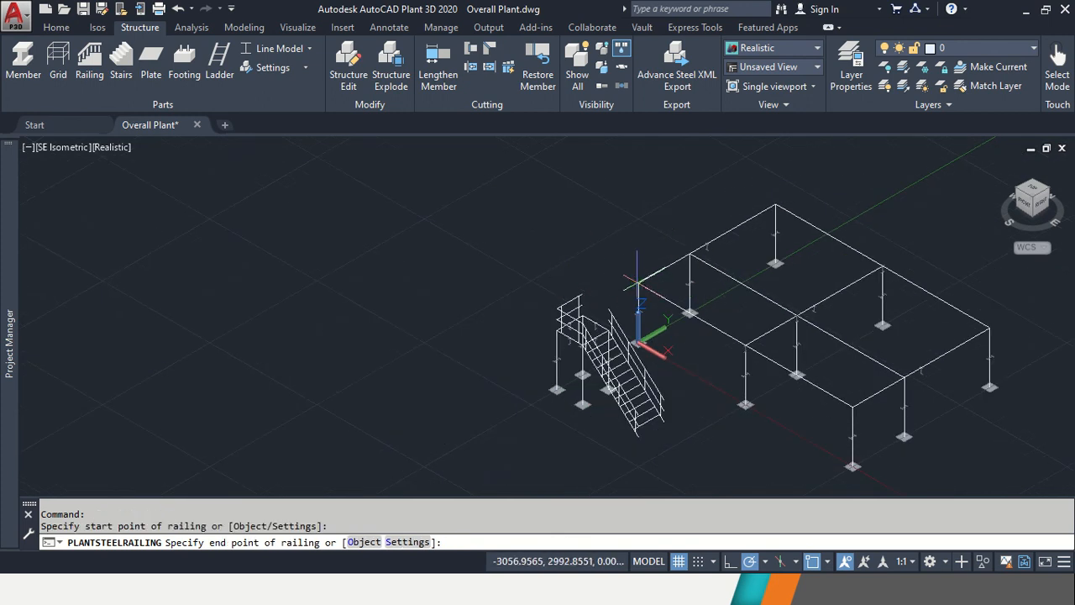
{"action": "left_click", "coordinate": [775, 204]}
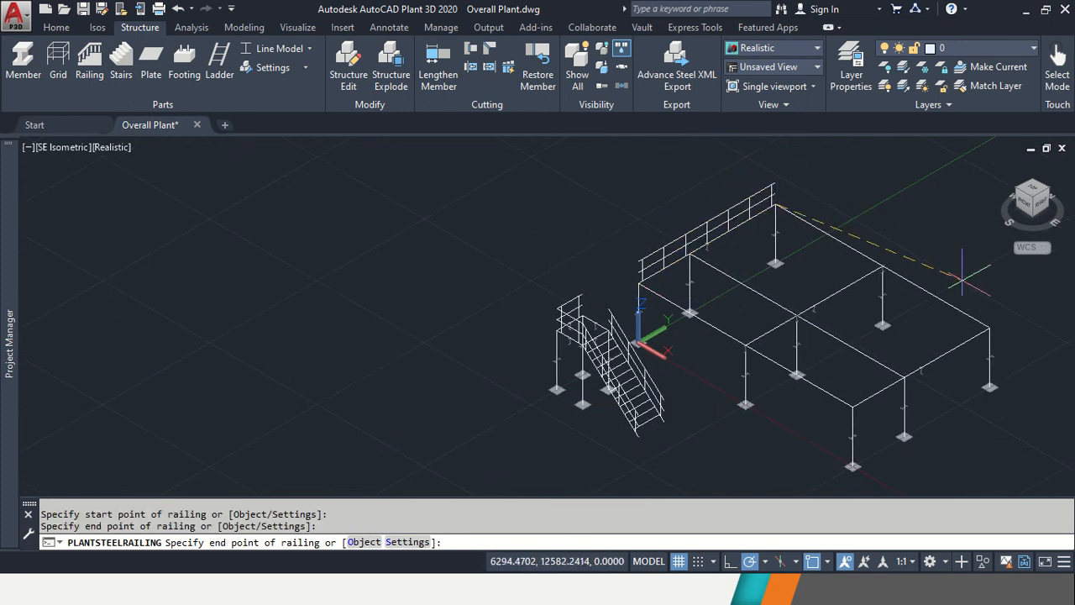
{"action": "left_click", "coordinate": [989, 328]}
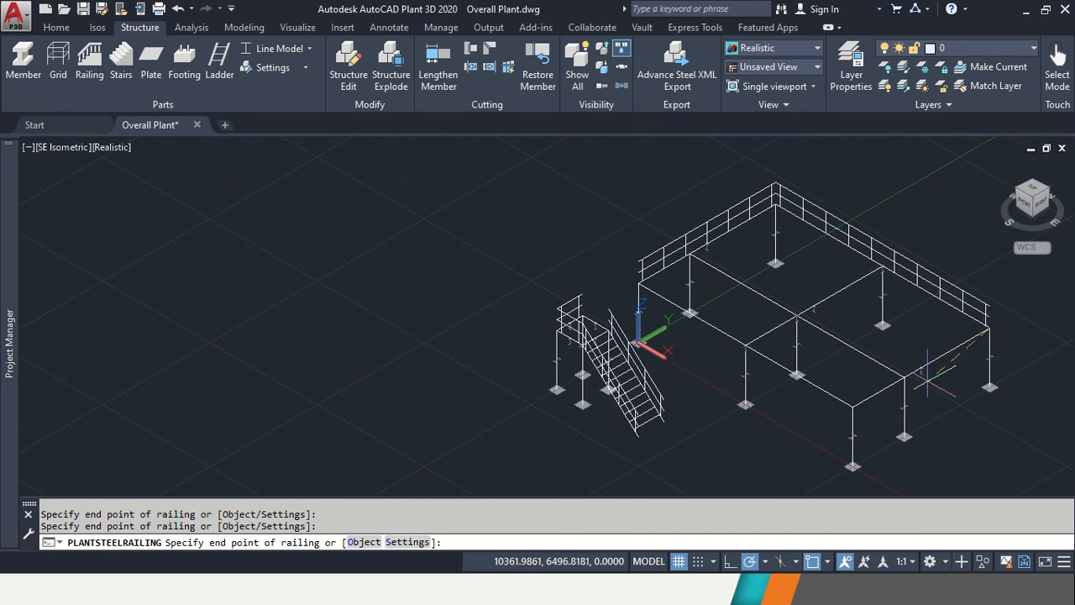
{"action": "left_click", "coordinate": [853, 406]}
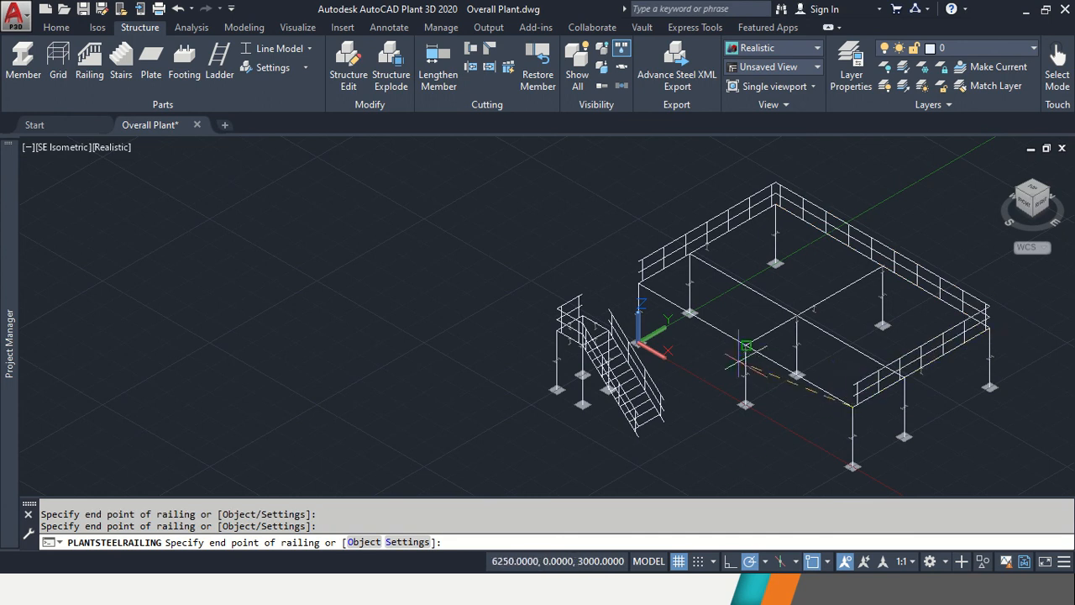
{"action": "left_click", "coordinate": [638, 284]}
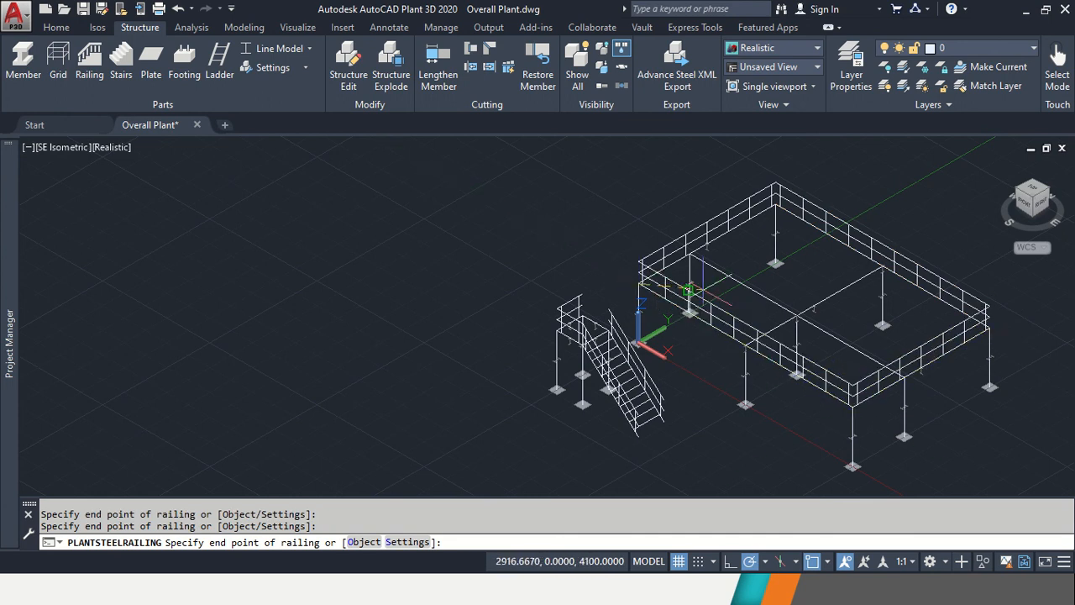
{"action": "key", "text": "Return"}
Switch the structural model representation back to Shape Model.
{"action": "middle_click_drag", "start_coordinate": [950, 389], "coordinate": [761, 390]}
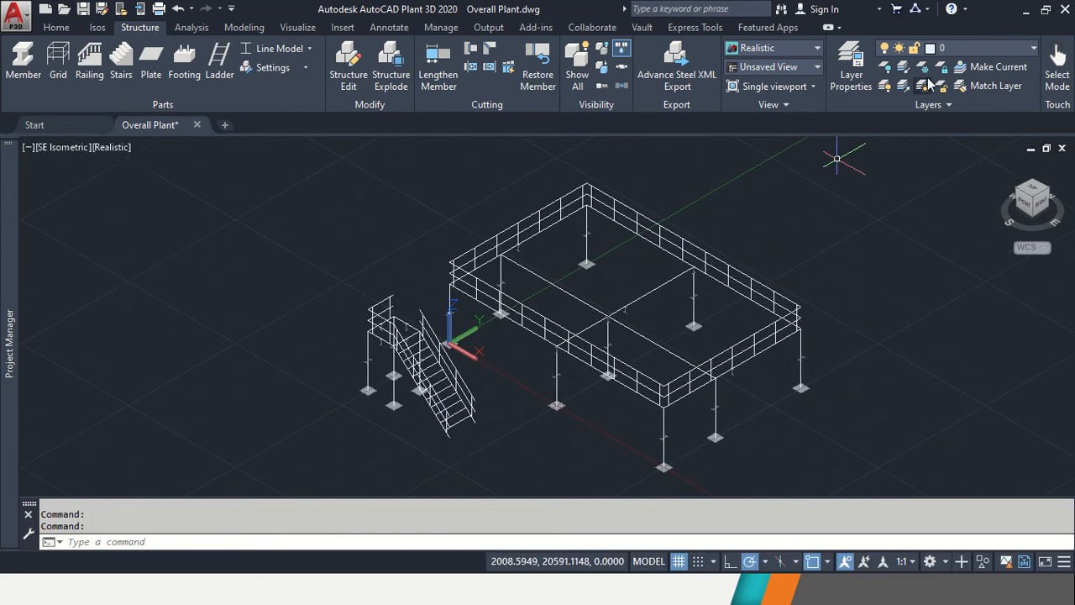
{"action": "left_click", "coordinate": [294, 49]}
{"action": "left_click", "coordinate": [264, 168]}
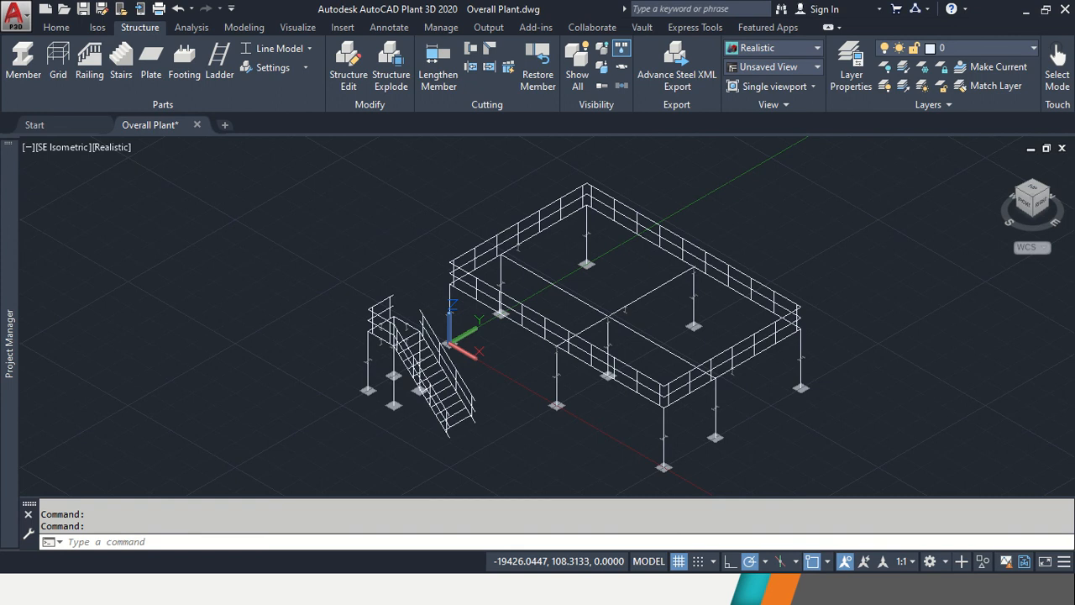
Turn off the StructureMain Deck layer so that only the railings on layer 0 remain displayed.
{"action": "scroll", "coordinate": [468, 333], "scroll_direction": "up", "scroll_amount": 4}
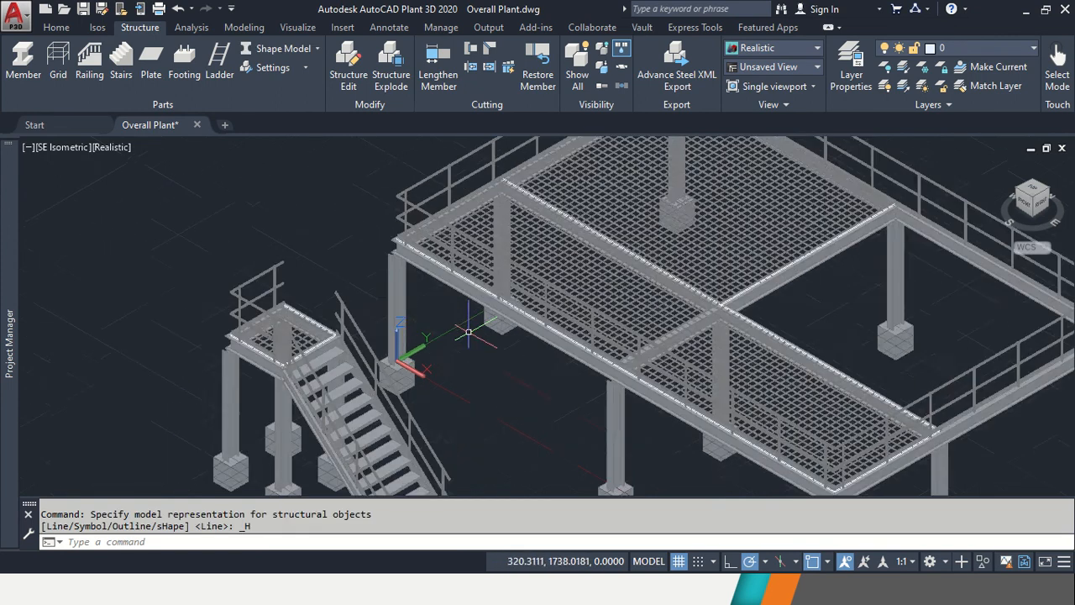
{"action": "scroll", "coordinate": [468, 333], "scroll_direction": "down", "scroll_amount": 1}
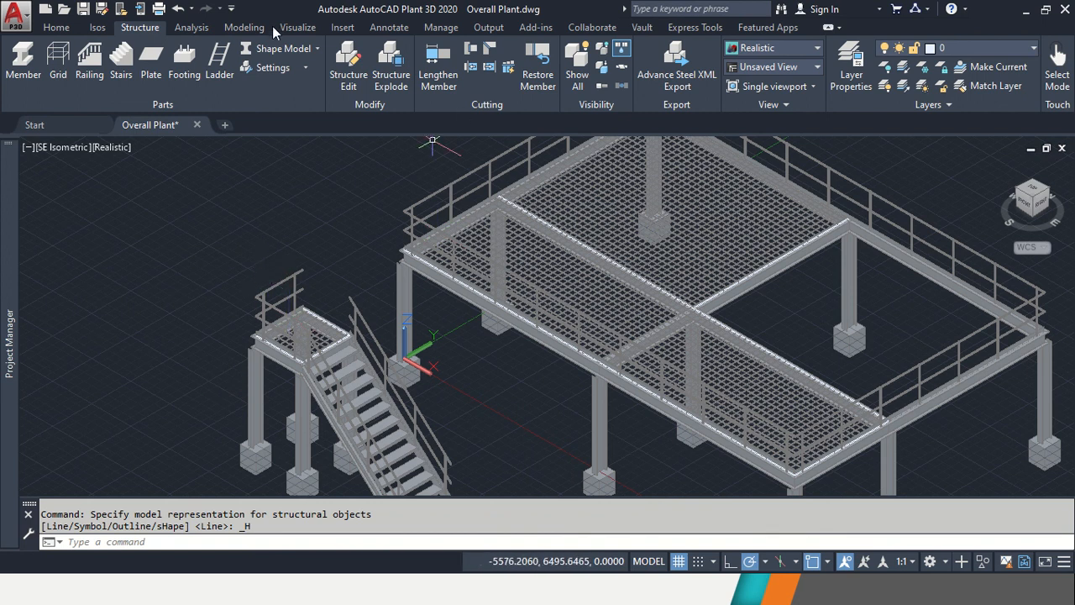
{"action": "scroll", "coordinate": [397, 212], "scroll_direction": "down", "scroll_amount": 4}
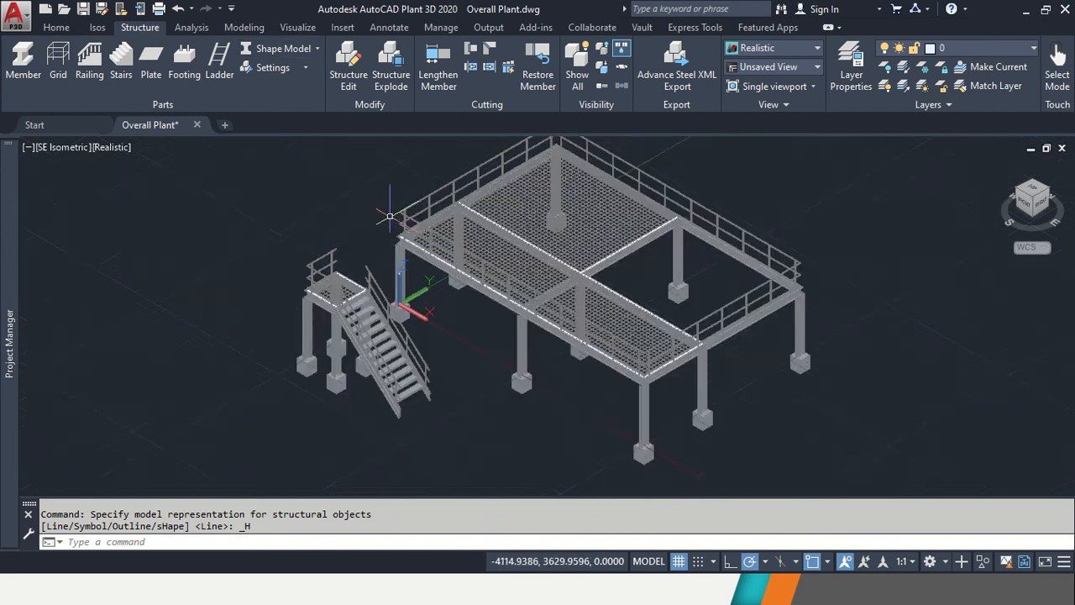
{"action": "scroll", "coordinate": [537, 215], "scroll_direction": "up", "scroll_amount": 2}
{"action": "left_click", "coordinate": [984, 44]}
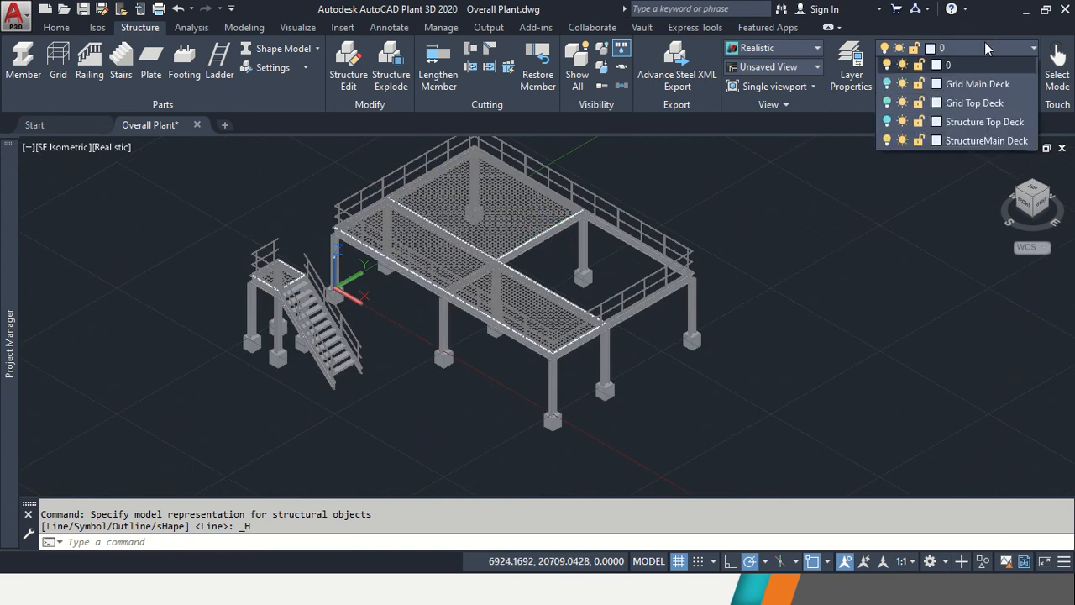
{"action": "scroll", "coordinate": [798, 362], "scroll_direction": "down", "scroll_amount": 2}
{"action": "left_click", "coordinate": [797, 362]}
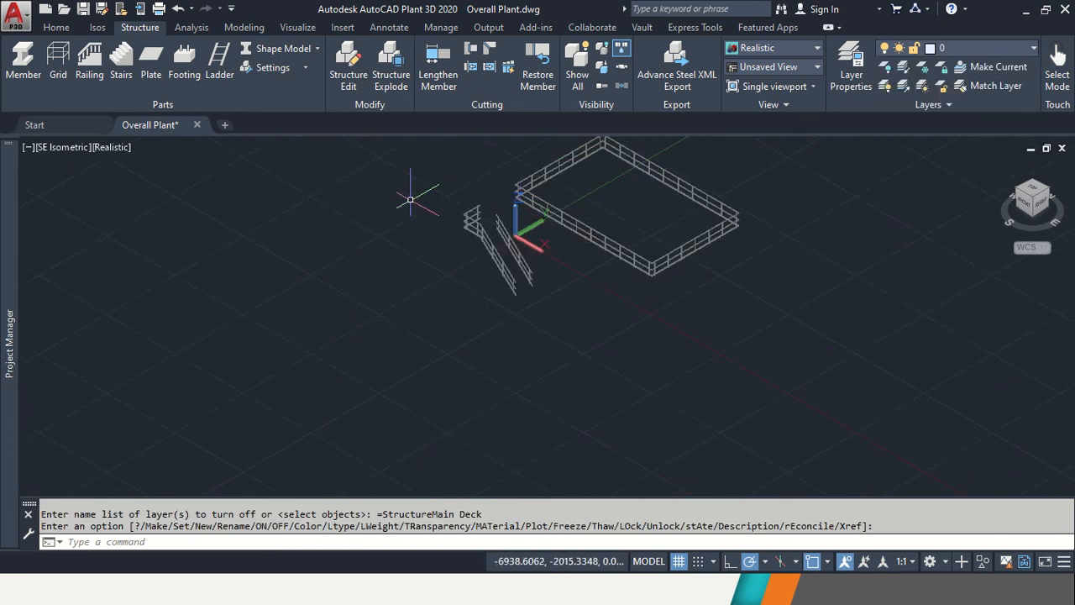
Move all the stair, tower and main deck railings to the StructureMain Deck layer.
{"action": "key", "text": "Return"}
{"action": "middle_click_drag", "start_coordinate": [410, 200], "coordinate": [384, 288]}
{"action": "left_click", "coordinate": [807, 421]}
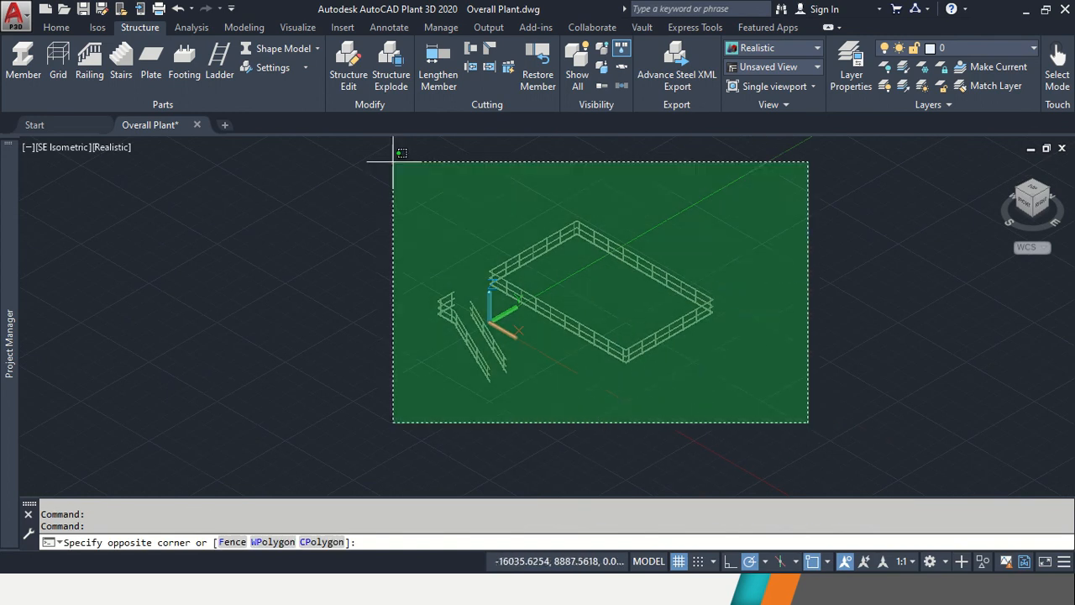
{"action": "left_click", "coordinate": [393, 162]}
{"action": "left_click", "coordinate": [1012, 52]}
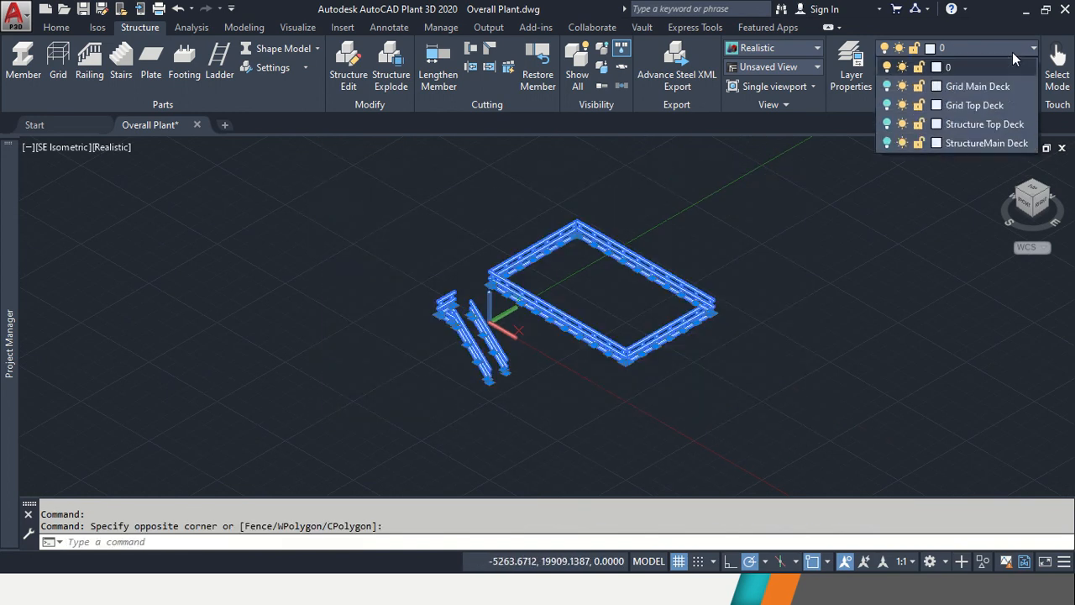
{"action": "left_click", "coordinate": [987, 143]}
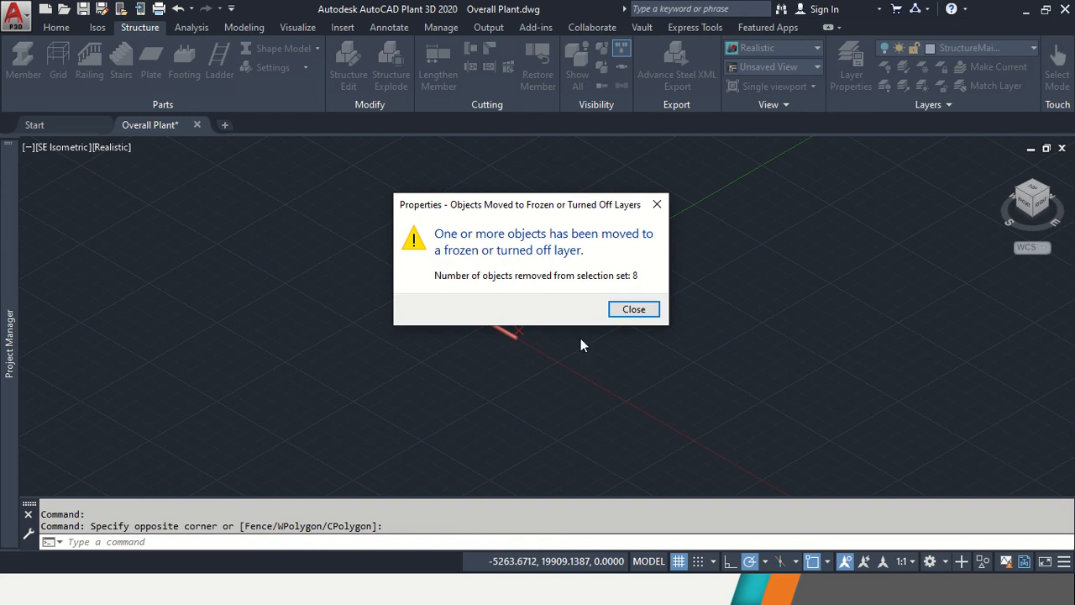
{"action": "left_click", "coordinate": [633, 310]}
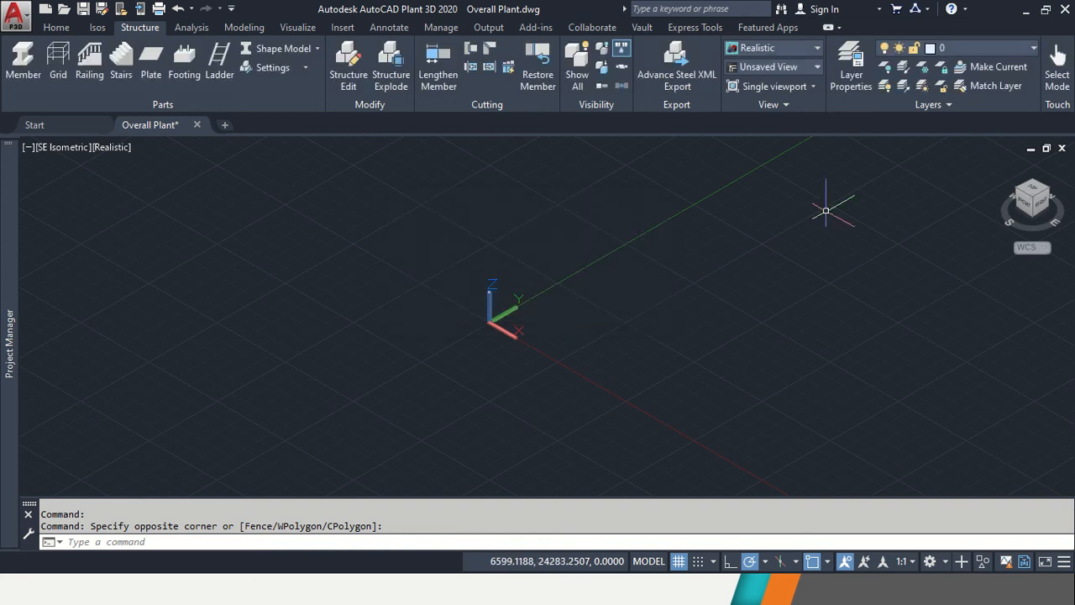
Make Structure Top Deck the current layer and turn it on.
{"action": "left_click", "coordinate": [1027, 43]}
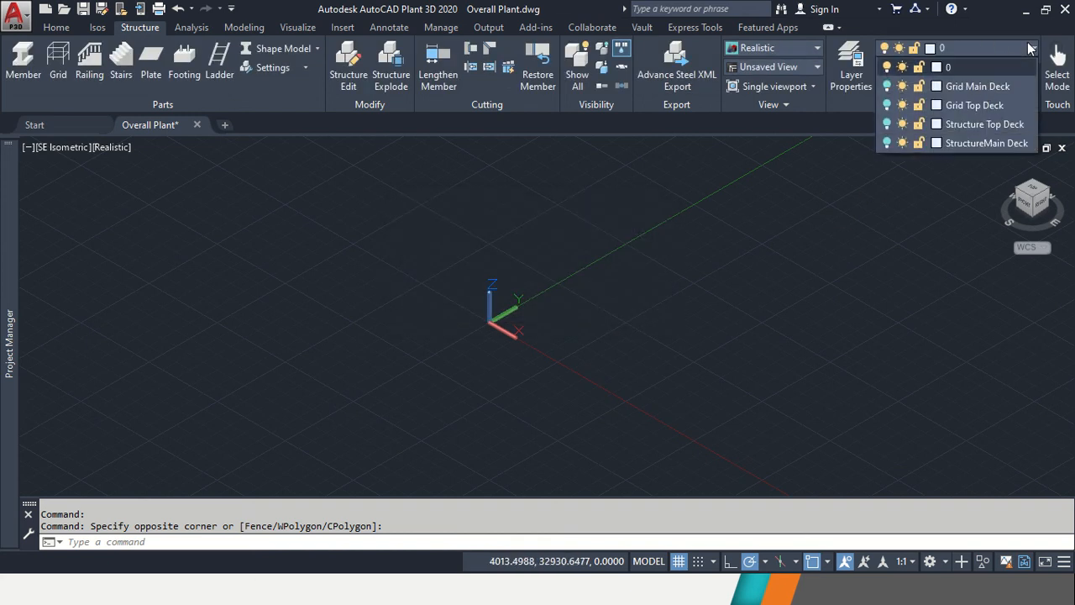
{"action": "left_click", "coordinate": [959, 124]}
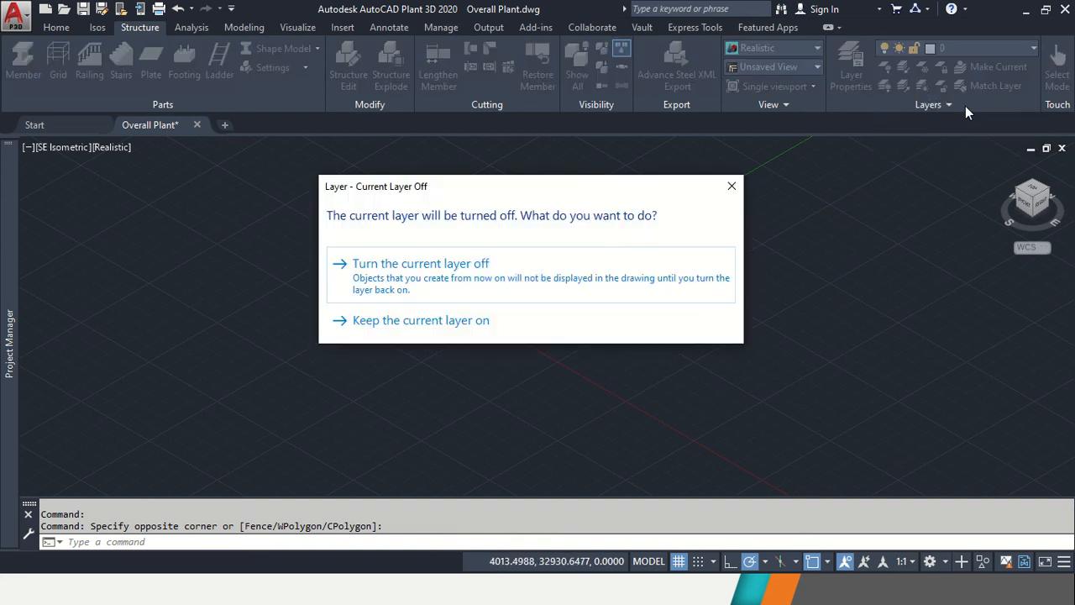
{"action": "left_click", "coordinate": [735, 193]}
{"action": "left_click", "coordinate": [989, 46]}
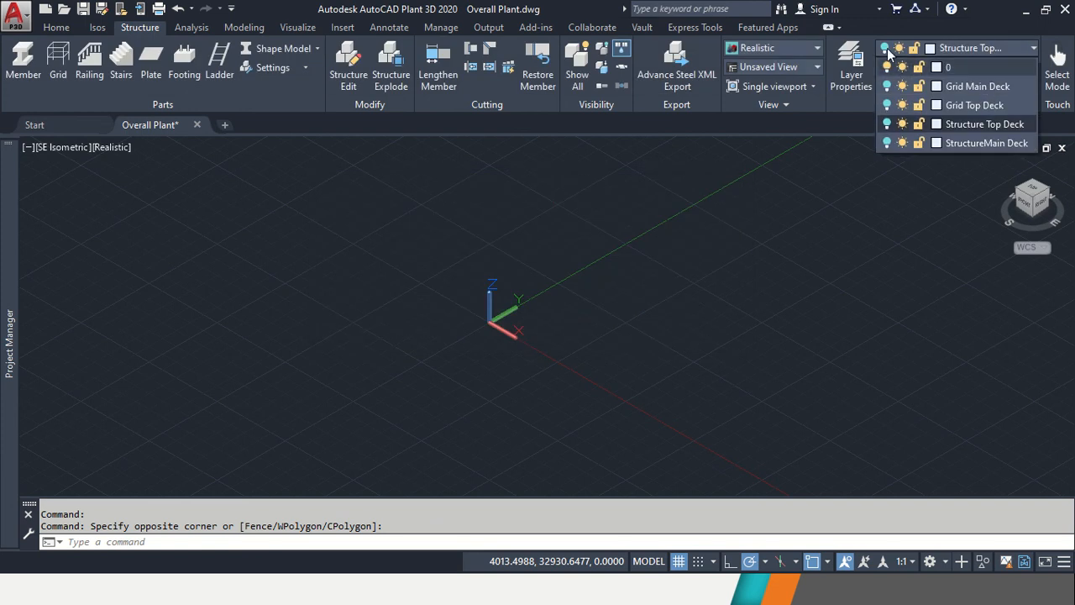
{"action": "left_click", "coordinate": [885, 47]}
{"action": "left_click", "coordinate": [885, 47]}
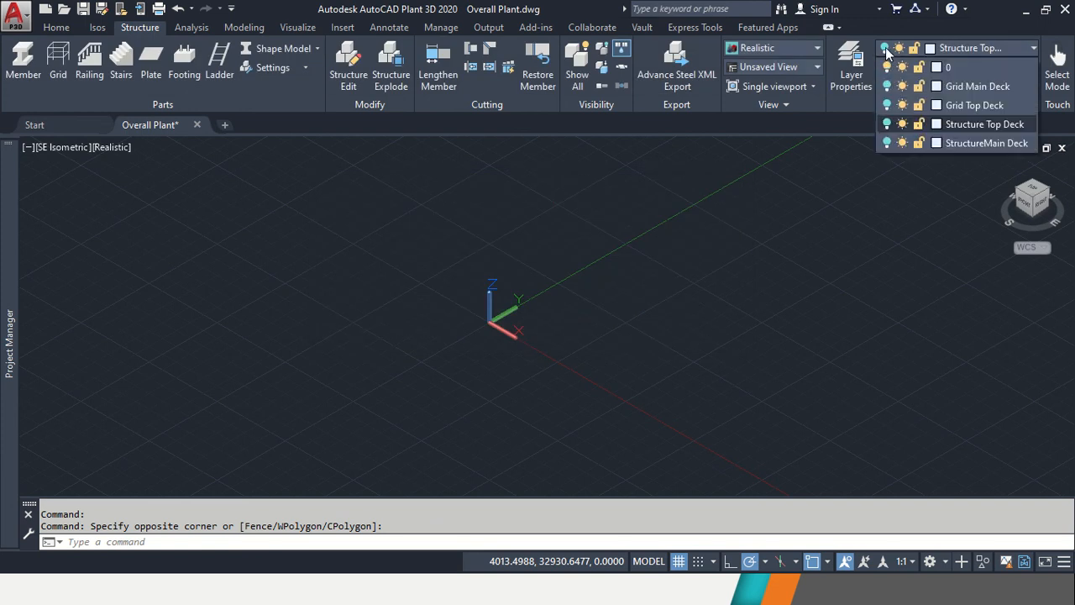
{"action": "left_click", "coordinate": [886, 124]}
{"action": "key", "text": "Escape"}
{"action": "key", "text": "Escape"}
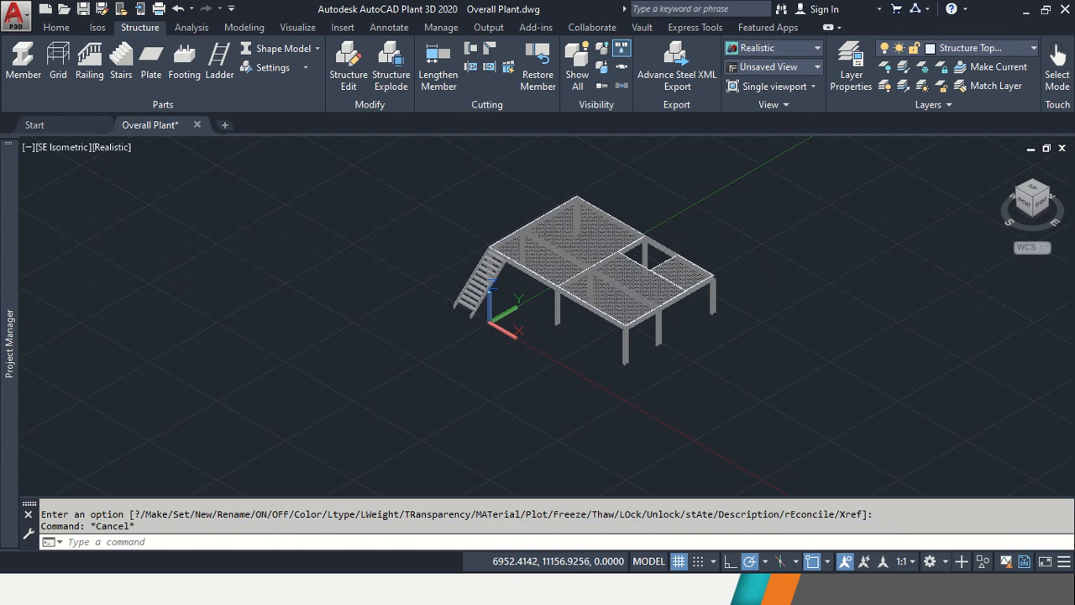
Switch the structure to Line Model and add a railing along the upper stair's outer stringer, from its foot to the top deck corner.
{"action": "left_click", "coordinate": [295, 48]}
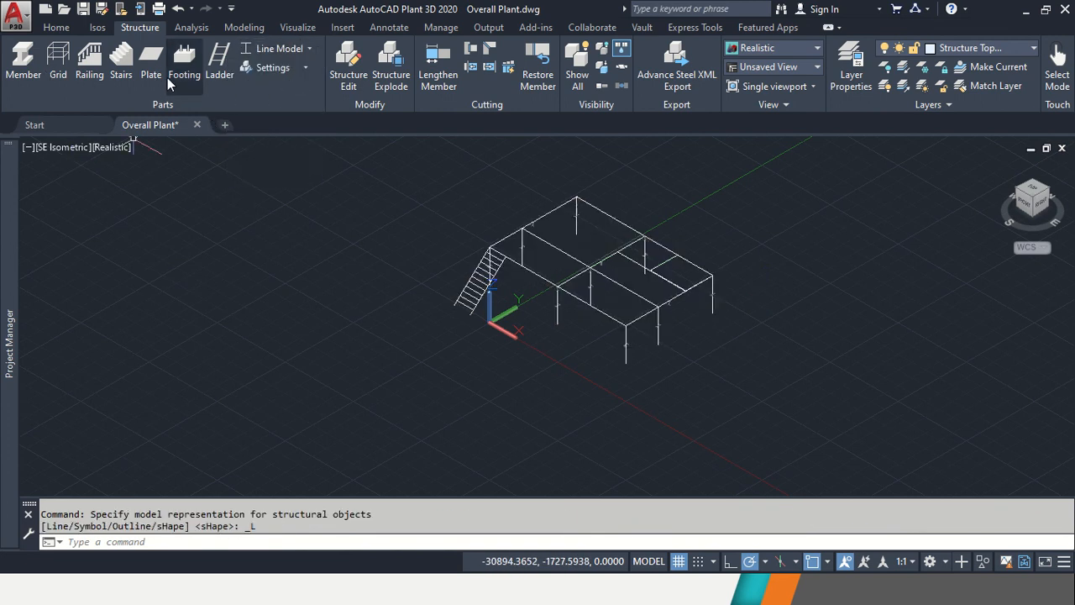
{"action": "left_click", "coordinate": [89, 60]}
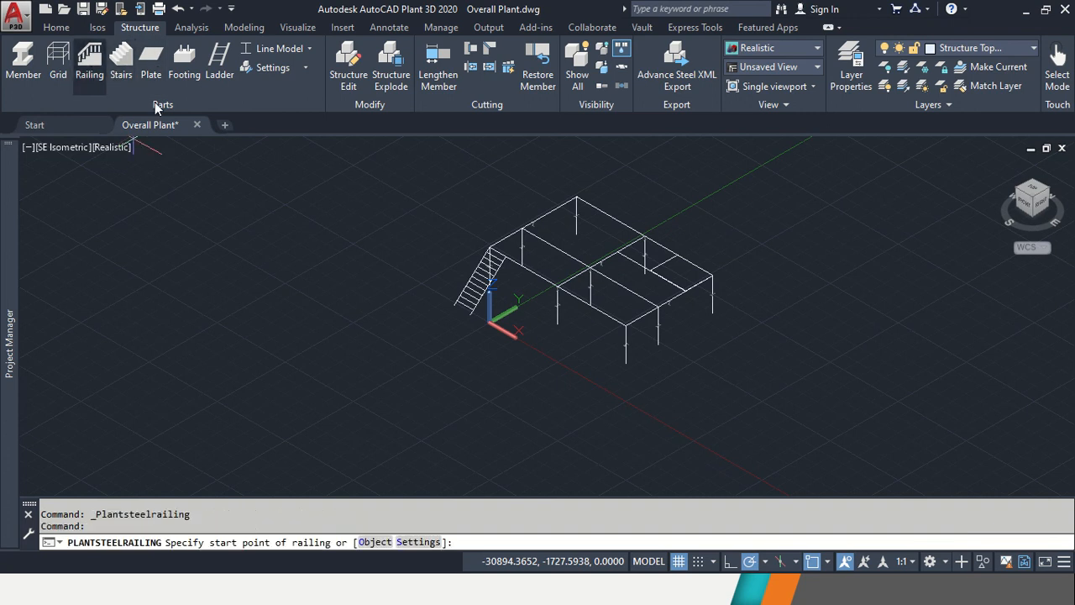
{"action": "scroll", "coordinate": [472, 273], "scroll_direction": "up", "scroll_amount": 3}
{"action": "scroll", "coordinate": [362, 288], "scroll_direction": "up", "scroll_amount": 2}
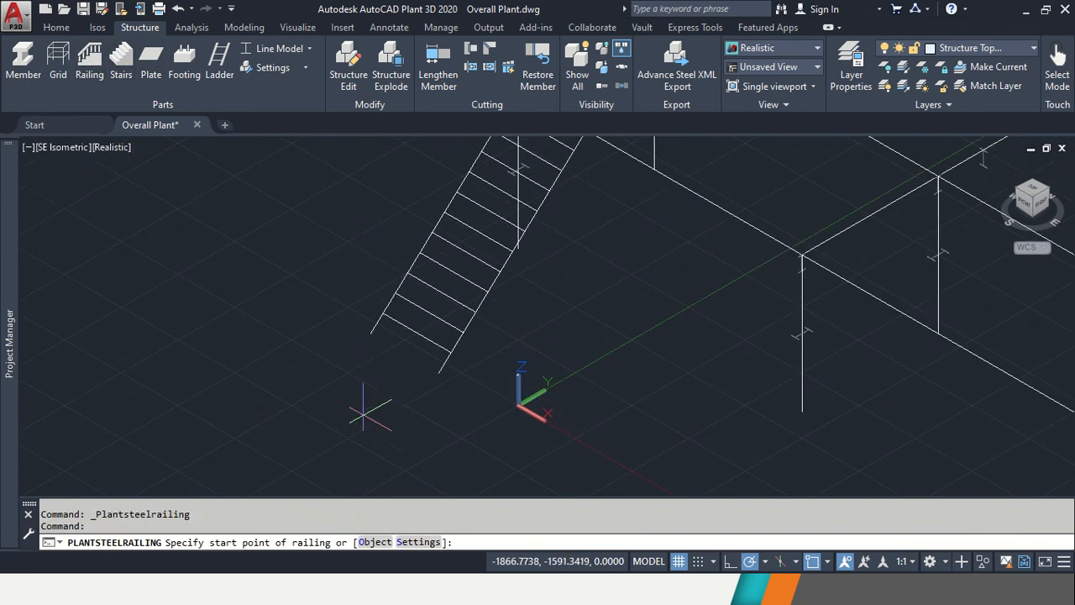
{"action": "left_click", "coordinate": [372, 330]}
{"action": "middle_click_drag", "start_coordinate": [420, 250], "coordinate": [372, 396]}
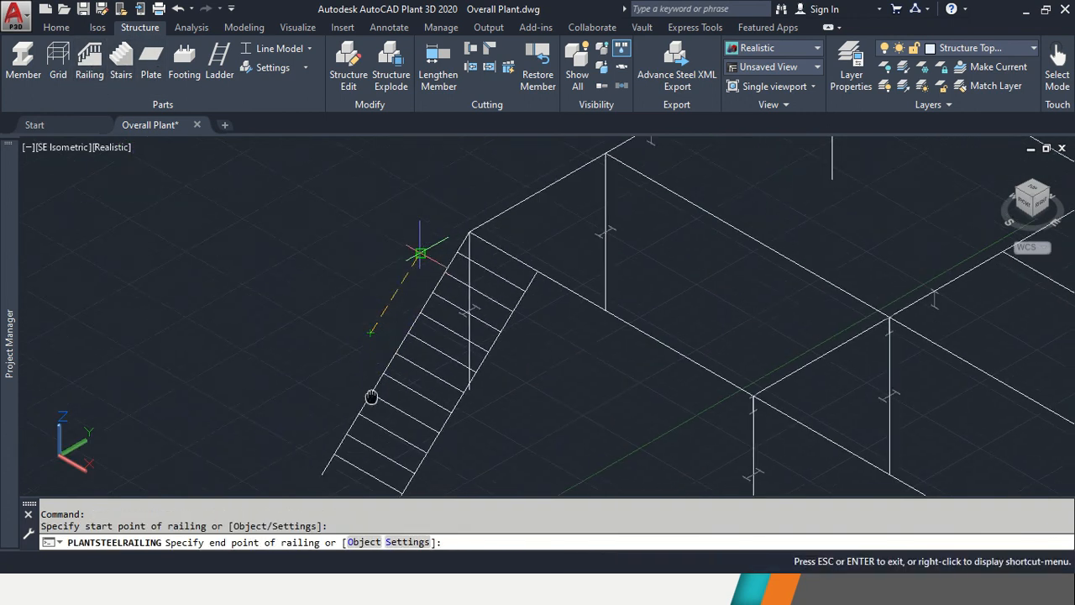
{"action": "left_click", "coordinate": [468, 230]}
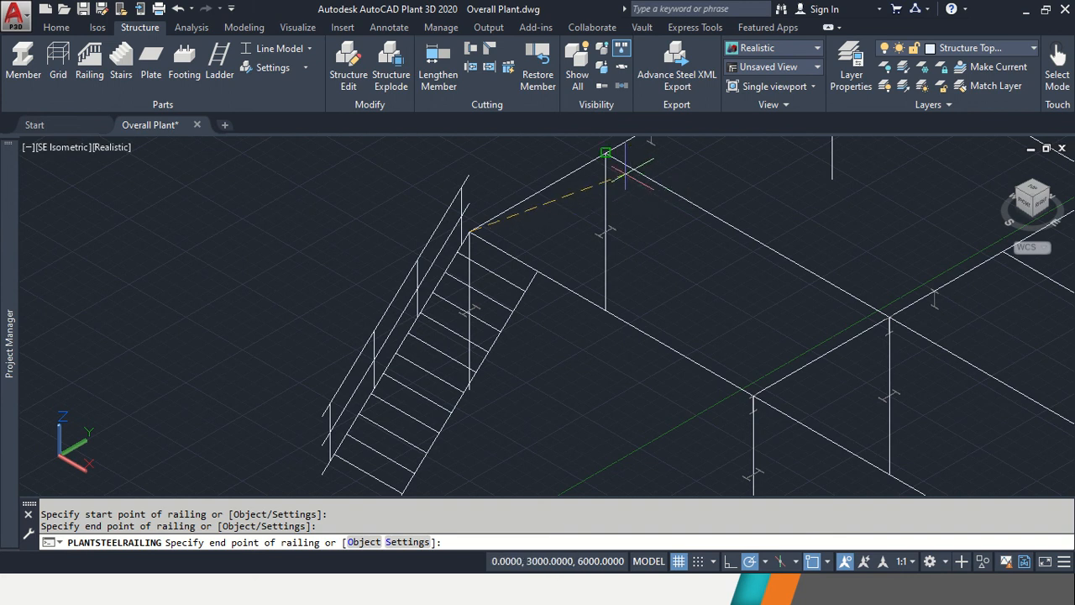
Continue the railing along the top deck's short edge and along the far long edge as far as its middle column.
{"action": "scroll", "coordinate": [605, 160], "scroll_direction": "up", "scroll_amount": 4}
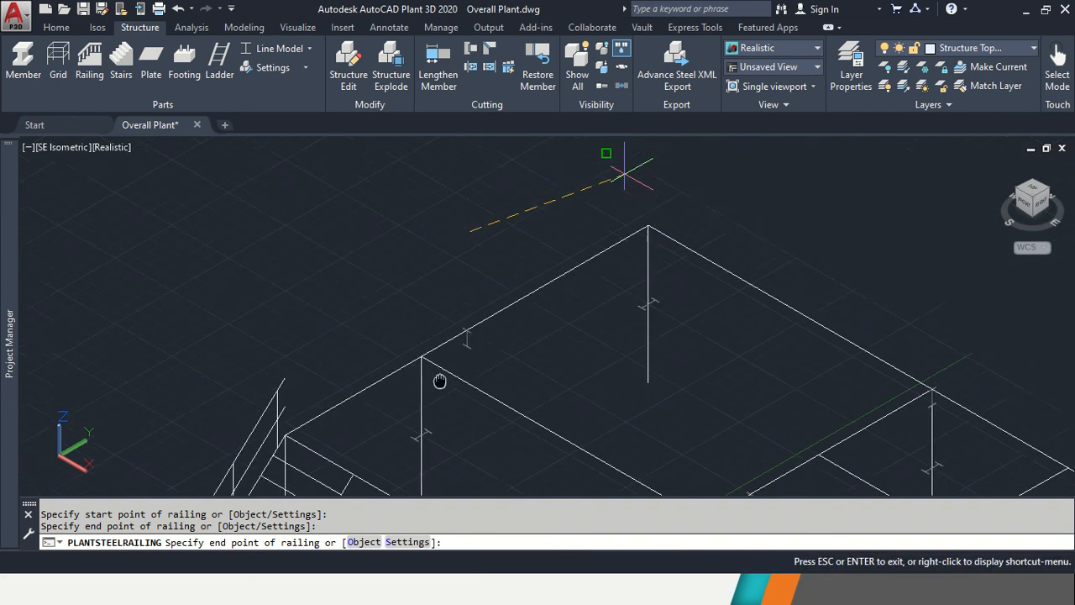
{"action": "left_click", "coordinate": [645, 228]}
{"action": "scroll", "coordinate": [960, 360], "scroll_direction": "down", "scroll_amount": 4}
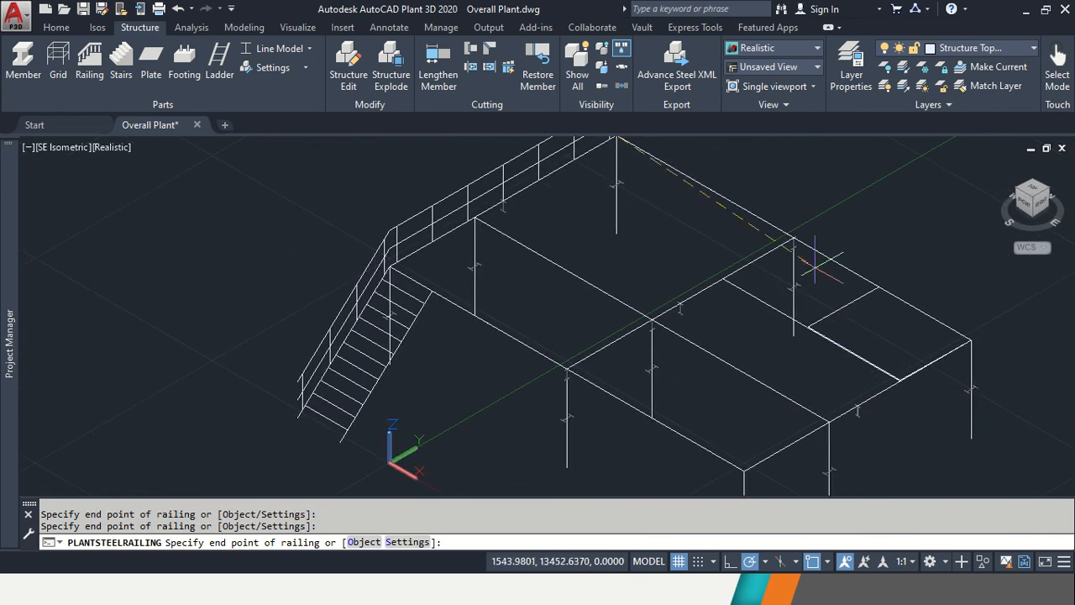
{"action": "left_click", "coordinate": [794, 238]}
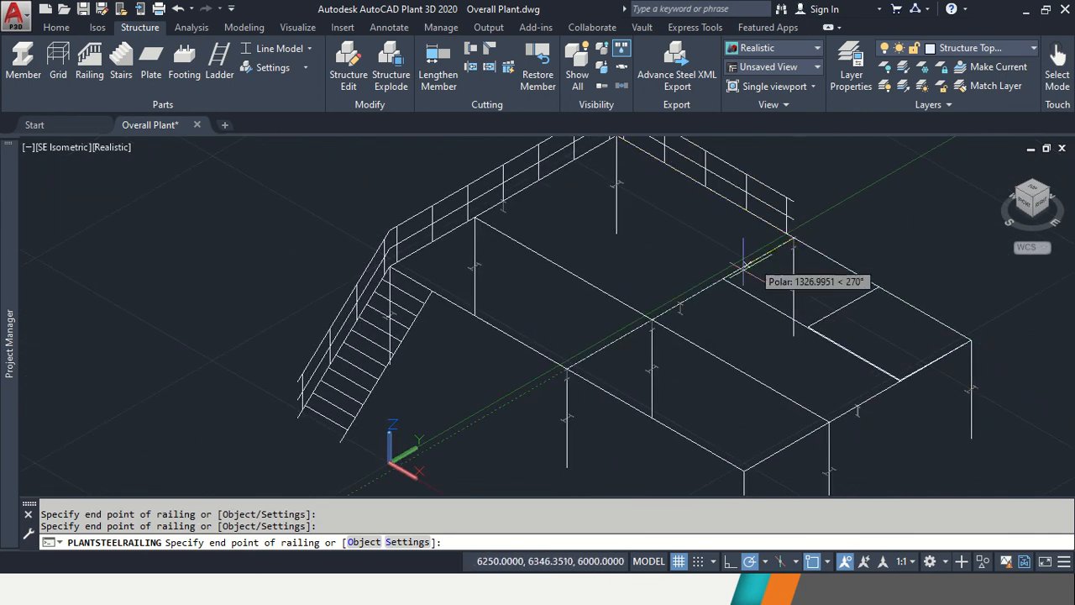
Try to continue the railing from the middle column along the cross beam towards the deck opening.
{"action": "scroll", "coordinate": [725, 274], "scroll_direction": "up", "scroll_amount": 5}
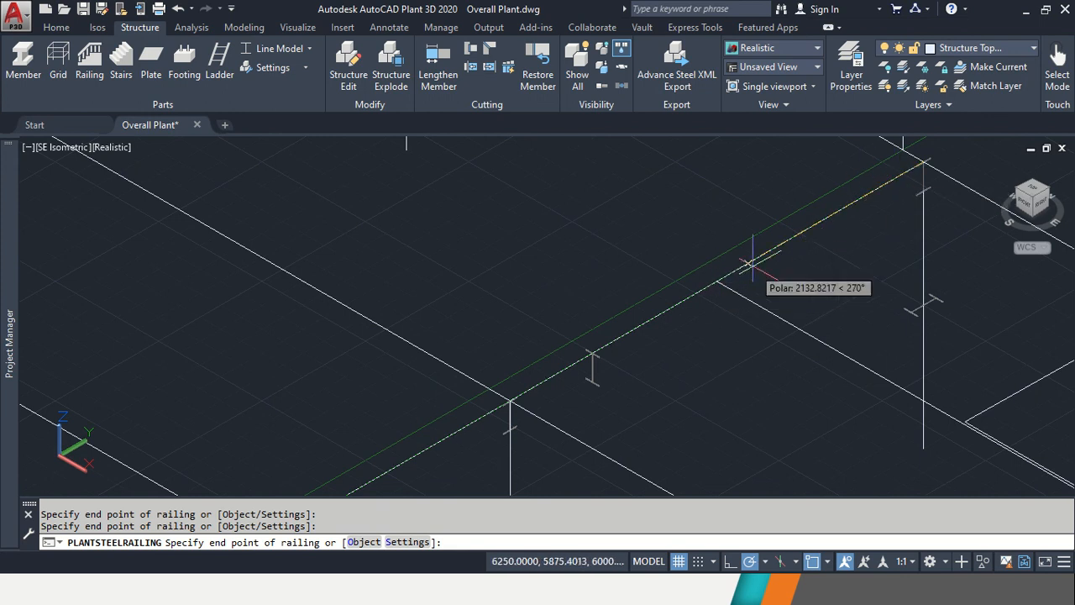
{"action": "left_click", "coordinate": [913, 169]}
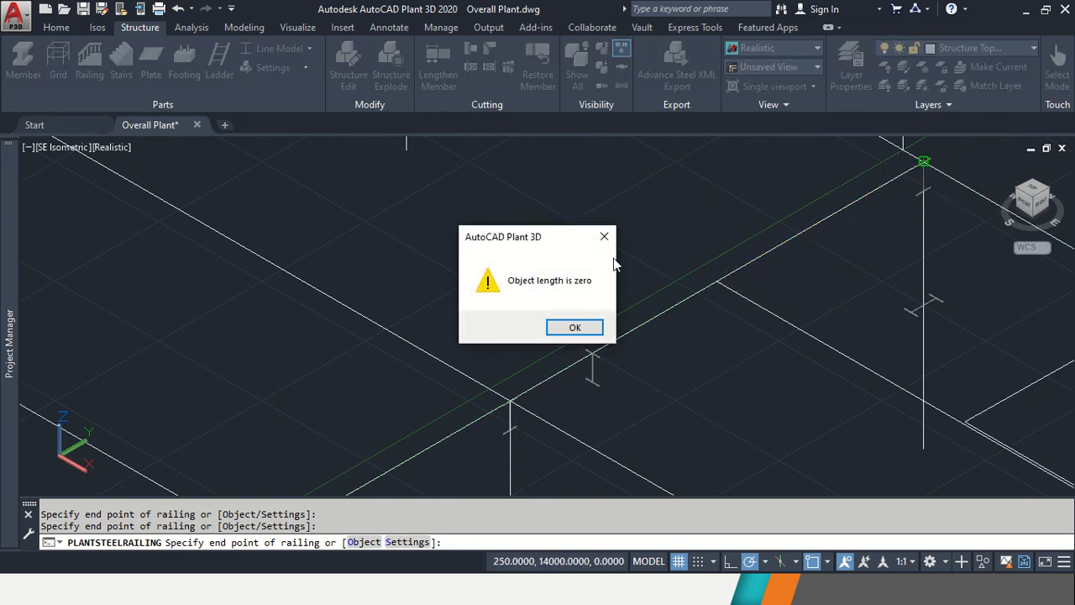
{"action": "key", "text": "Return"}
{"action": "middle_click_drag", "start_coordinate": [828, 252], "coordinate": [673, 355]}
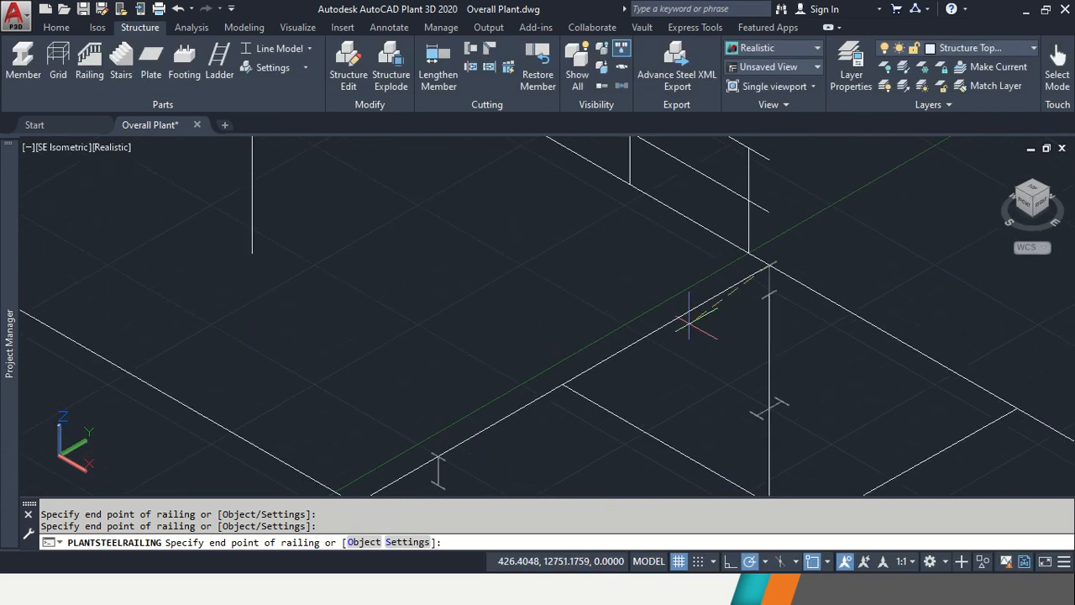
{"action": "right_click", "coordinate": [561, 384], "text": "shift"}
{"action": "left_click", "coordinate": [596, 320]}
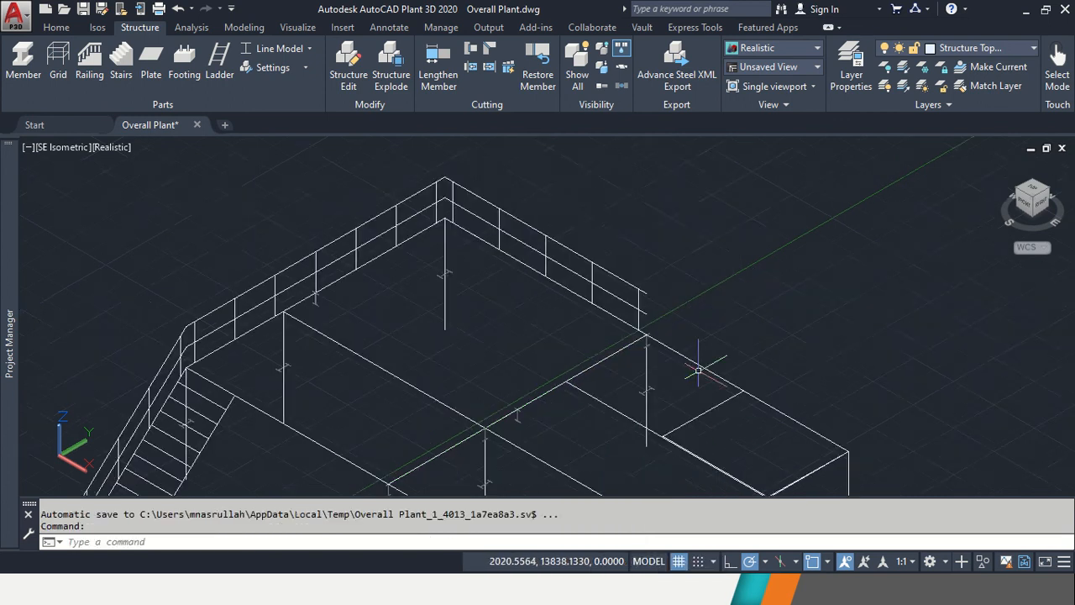
{"action": "key", "text": "Escape"}
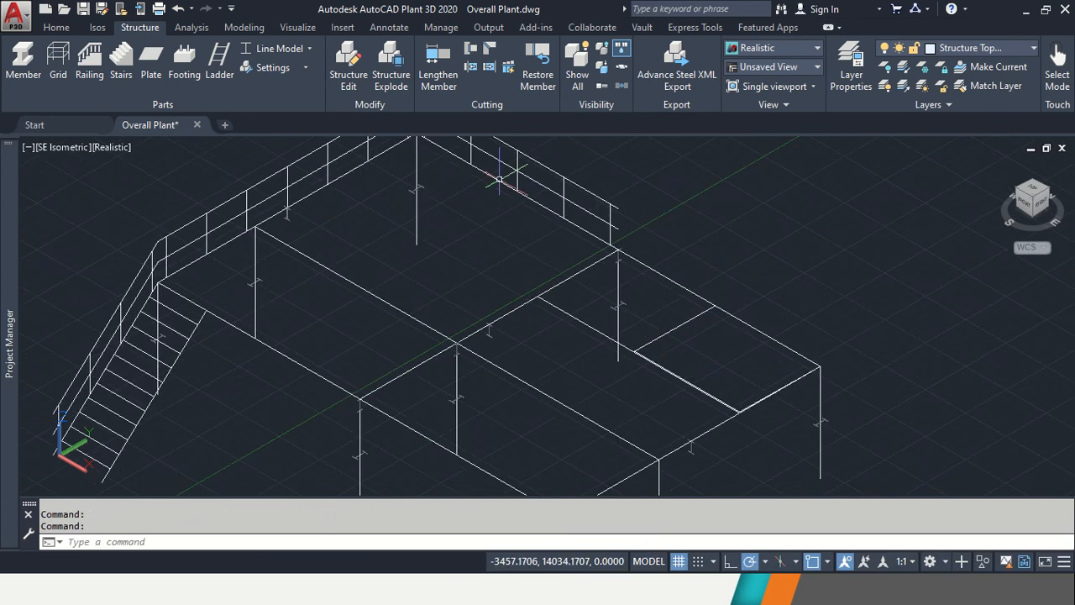
{"action": "key", "text": "Return"}
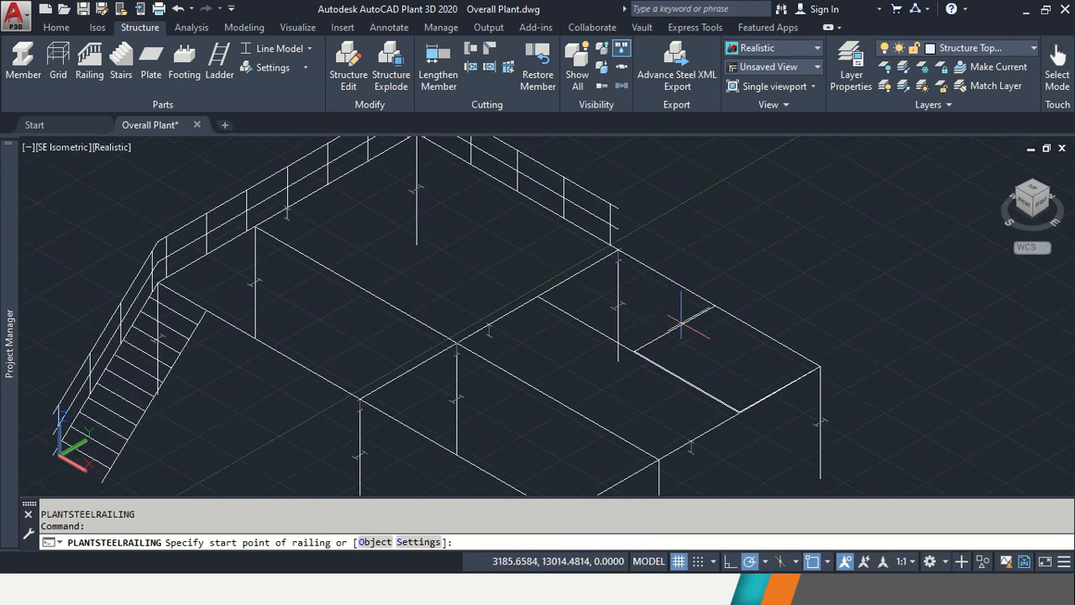
{"action": "left_click", "coordinate": [819, 366]}
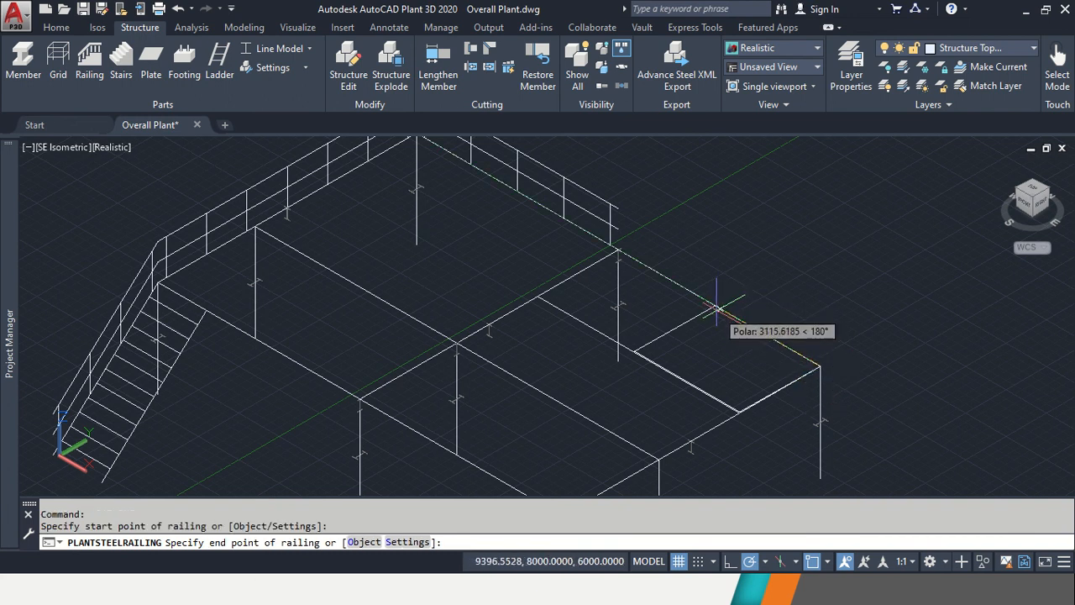
{"action": "key", "text": "Escape"}
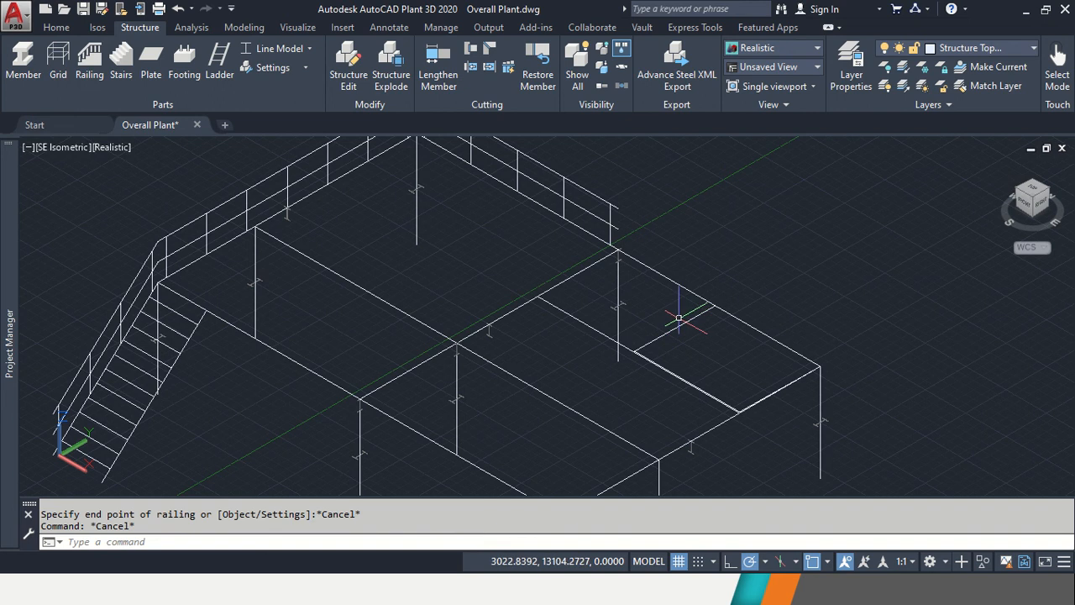
{"action": "key", "text": "Return"}
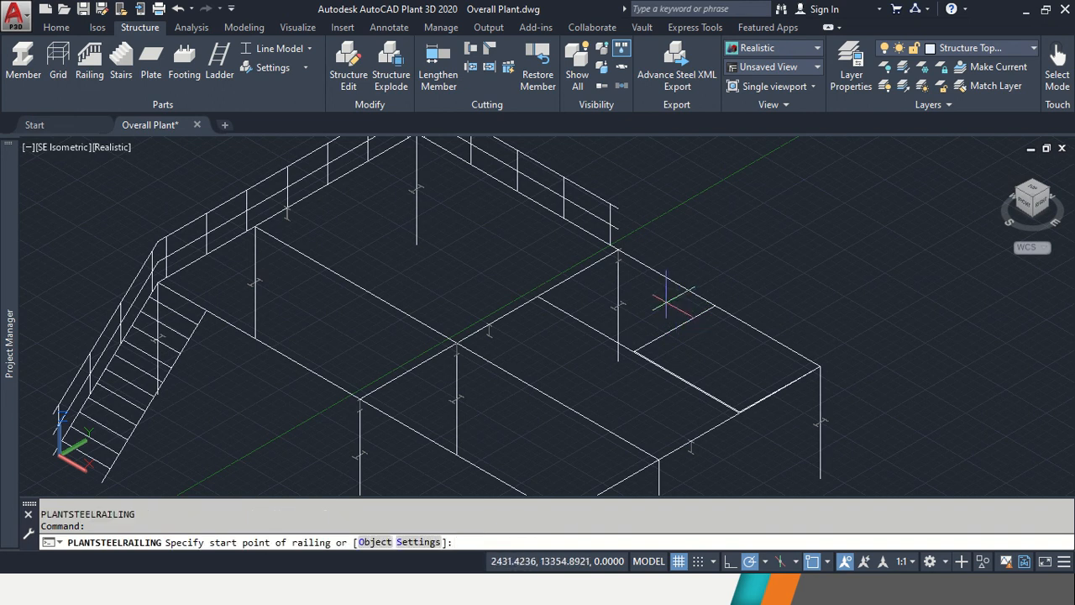
{"action": "left_click", "coordinate": [100, 59]}
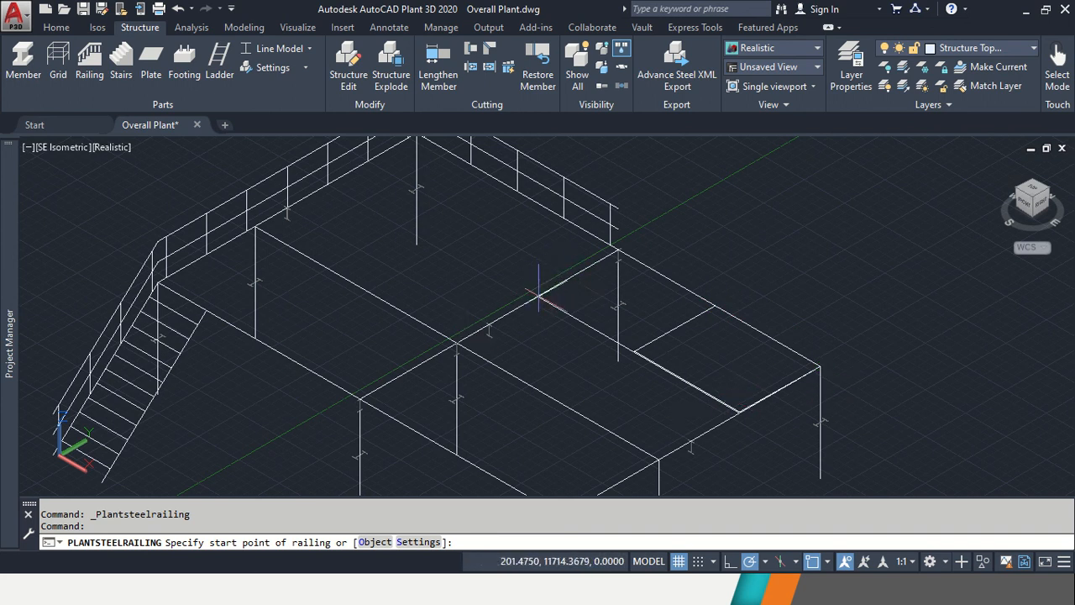
{"action": "key", "text": "Escape"}
{"action": "key", "text": "Escape"}
{"action": "key", "text": "Escape"}
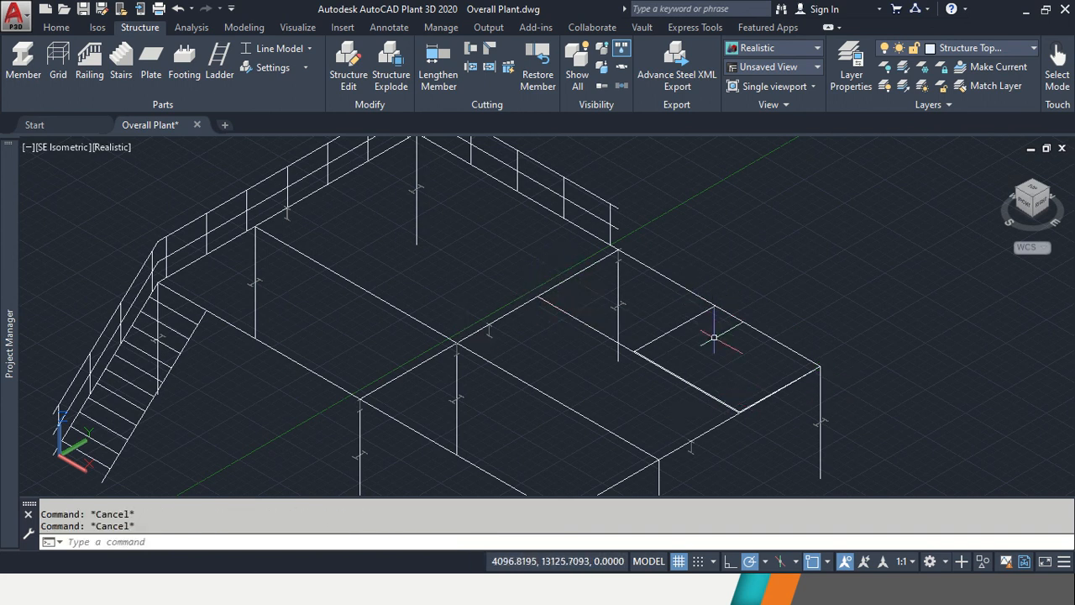
{"action": "left_click", "coordinate": [698, 318]}
{"action": "left_click", "coordinate": [657, 304]}
{"action": "key", "text": "Escape"}
{"action": "key", "text": "Escape"}
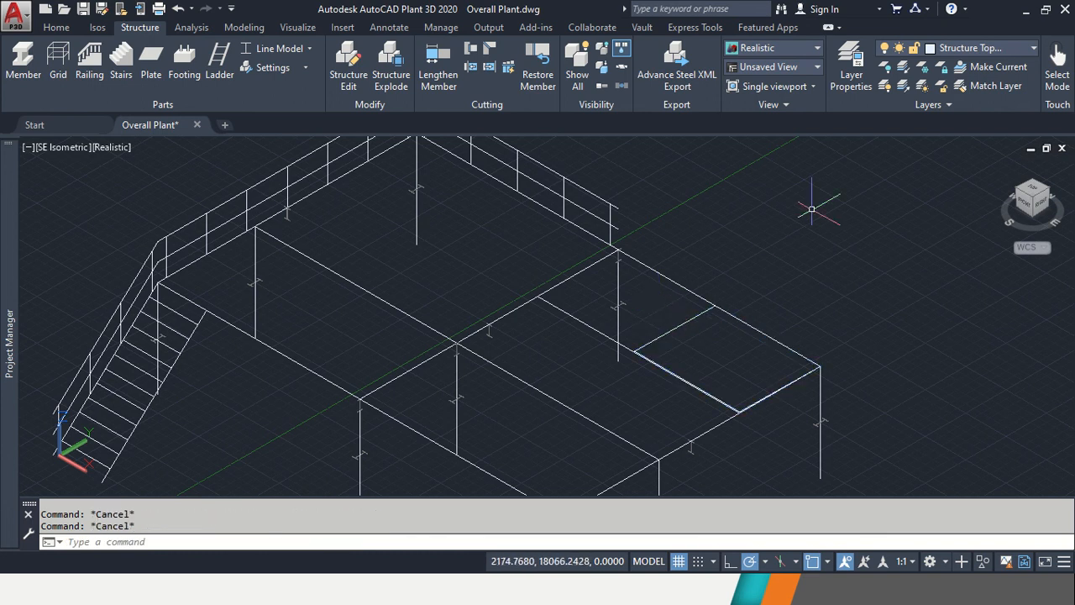
Turn on the Grid Top Deck layer and add a railing from the far edge's middle column around the deck opening to the far corner column.
{"action": "left_click", "coordinate": [1033, 49]}
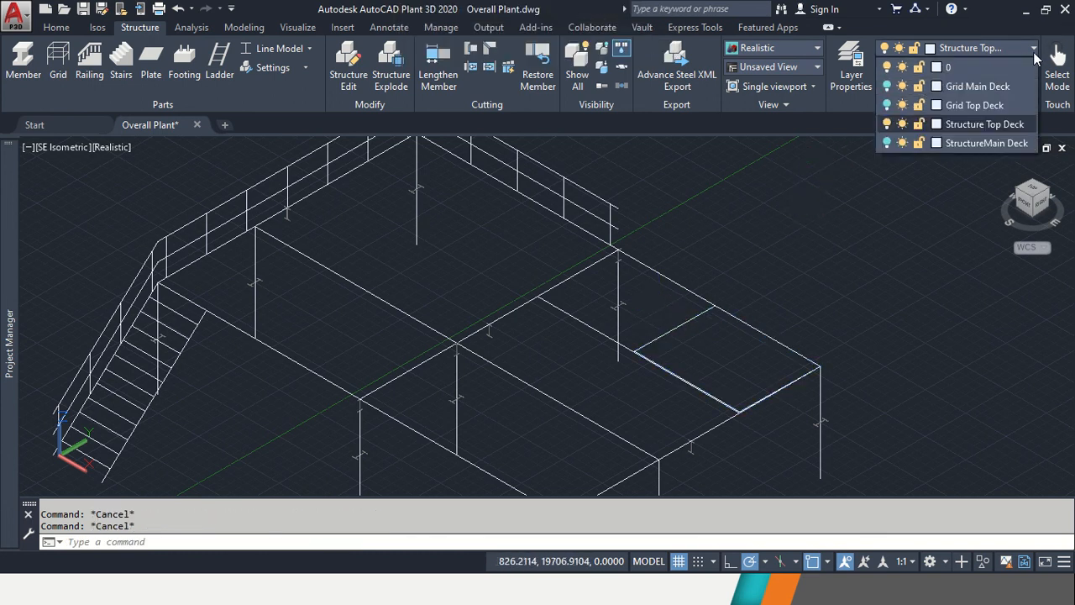
{"action": "left_click", "coordinate": [887, 105]}
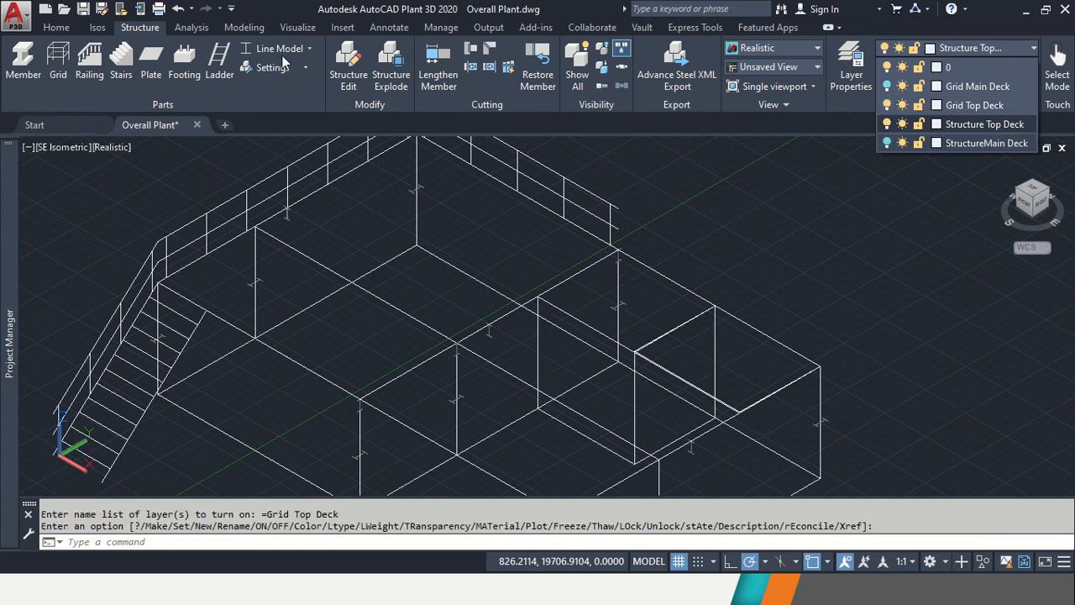
{"action": "left_click", "coordinate": [99, 61]}
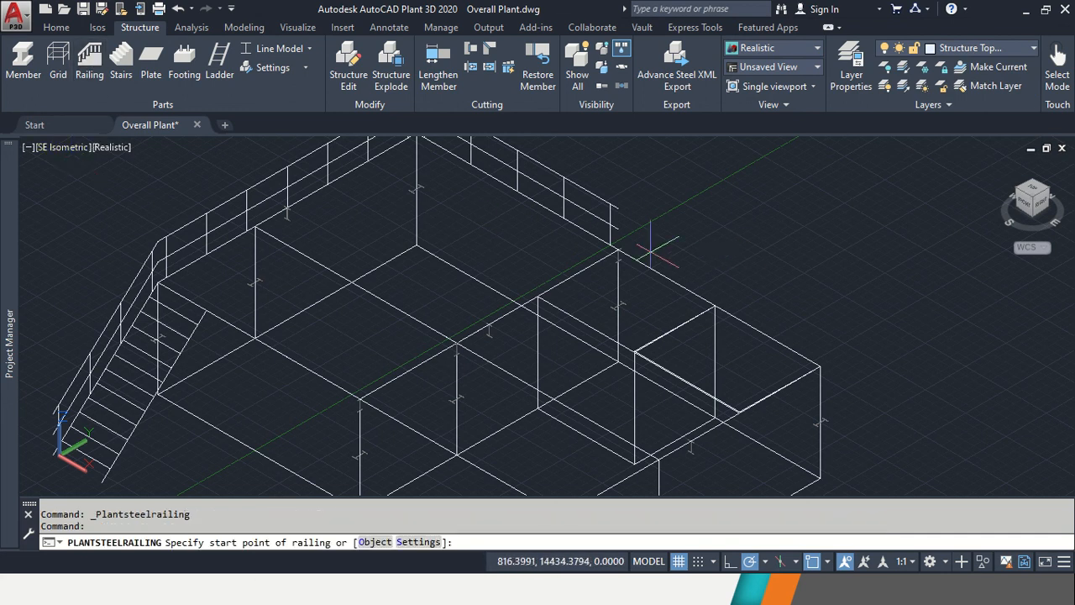
{"action": "left_click", "coordinate": [616, 245]}
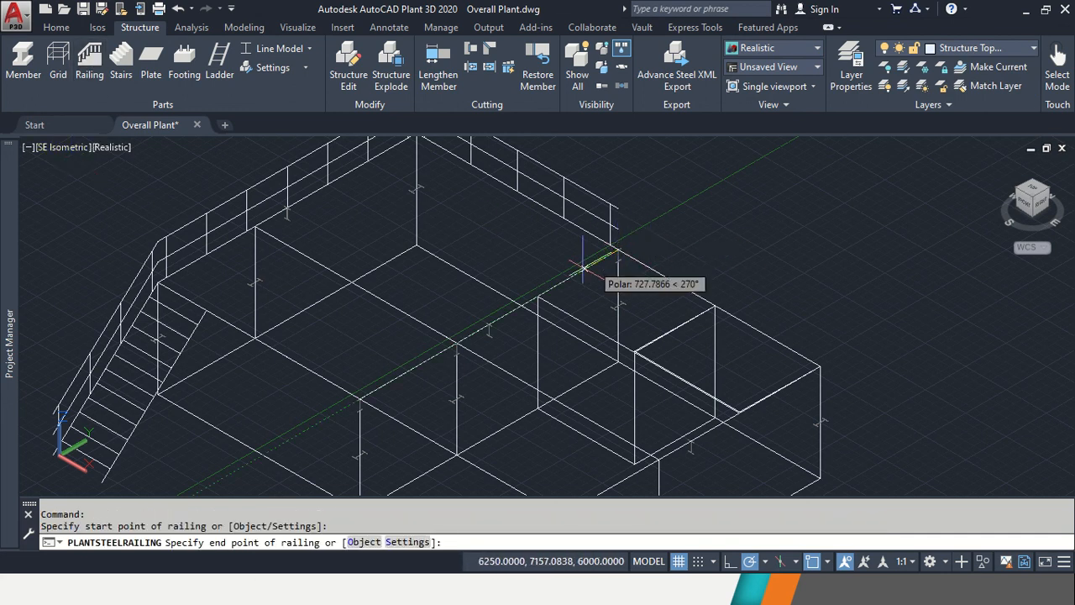
{"action": "left_click", "coordinate": [538, 295]}
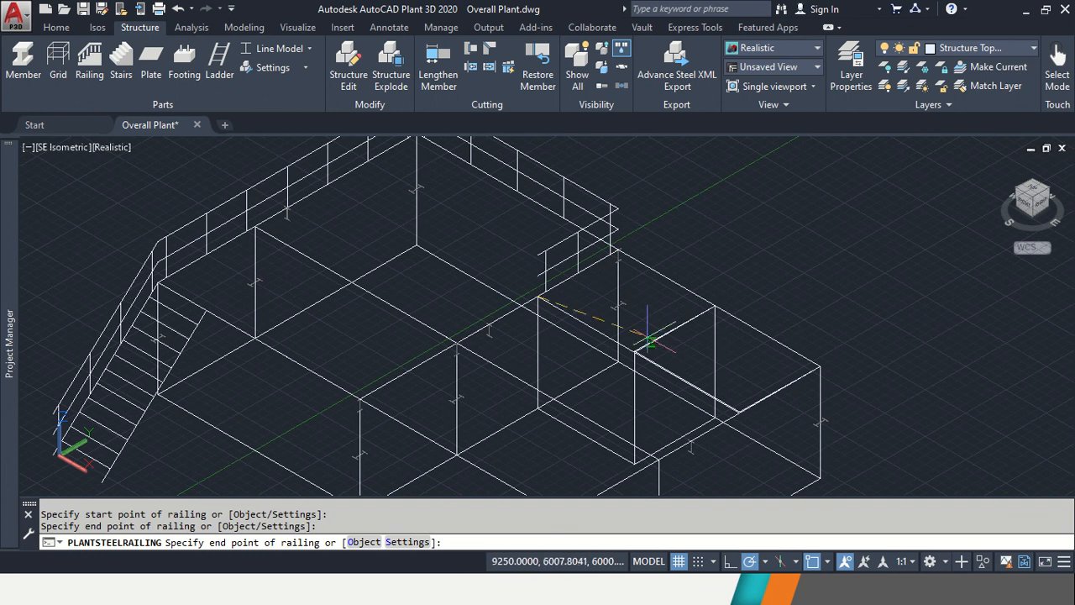
{"action": "left_click", "coordinate": [634, 352]}
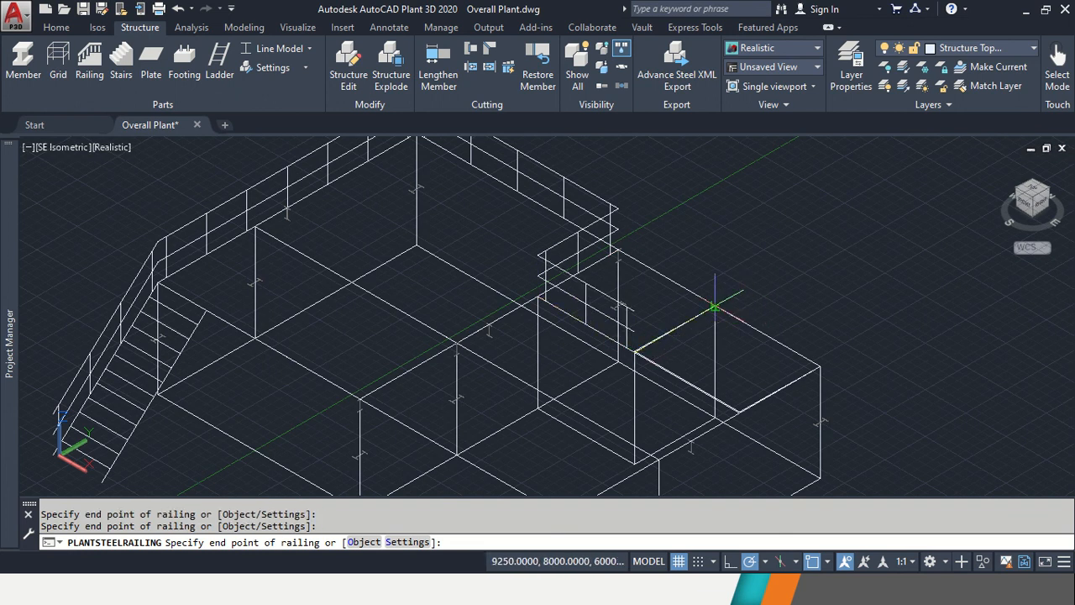
{"action": "left_click", "coordinate": [714, 308]}
{"action": "left_click", "coordinate": [820, 367]}
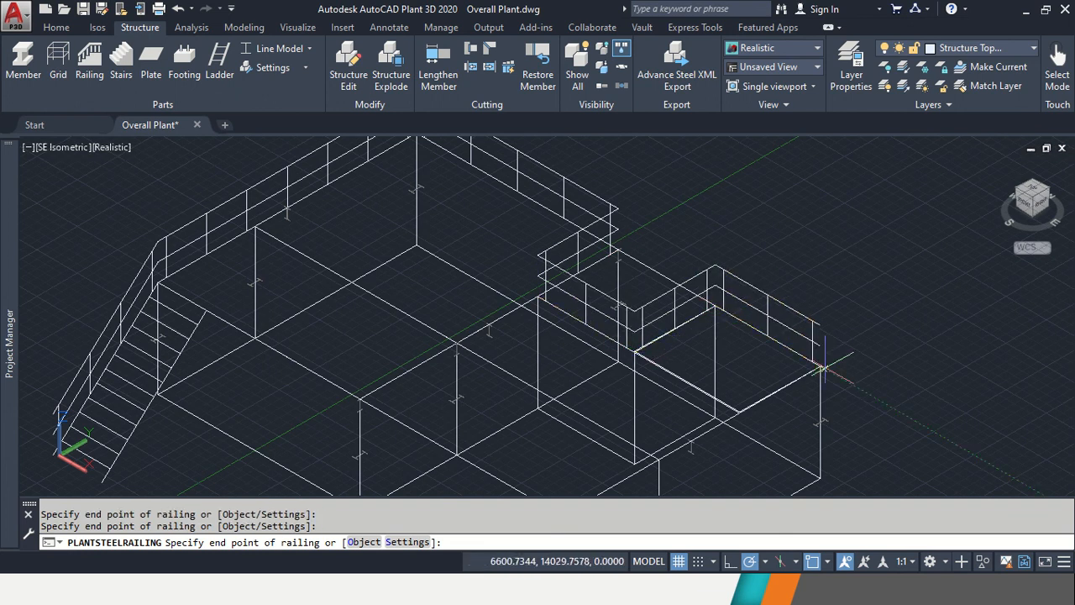
Continue the railing along the top deck's remaining short edge and near long edge to the stair, and down its inner stringer to the foot.
{"action": "middle_click_drag", "start_coordinate": [636, 452], "coordinate": [675, 401]}
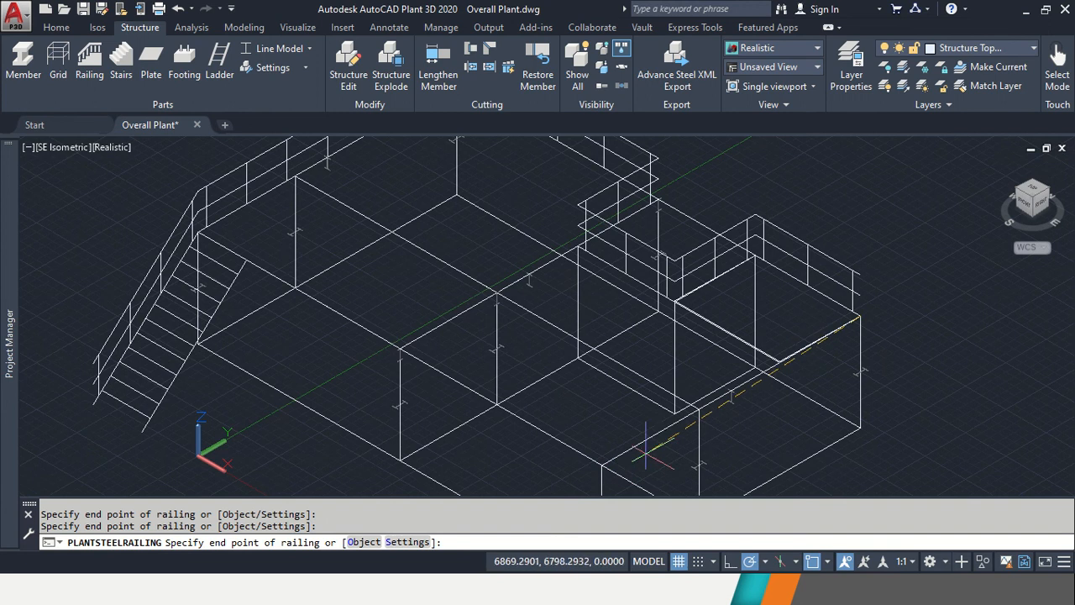
{"action": "middle_click_drag", "start_coordinate": [601, 466], "coordinate": [646, 386]}
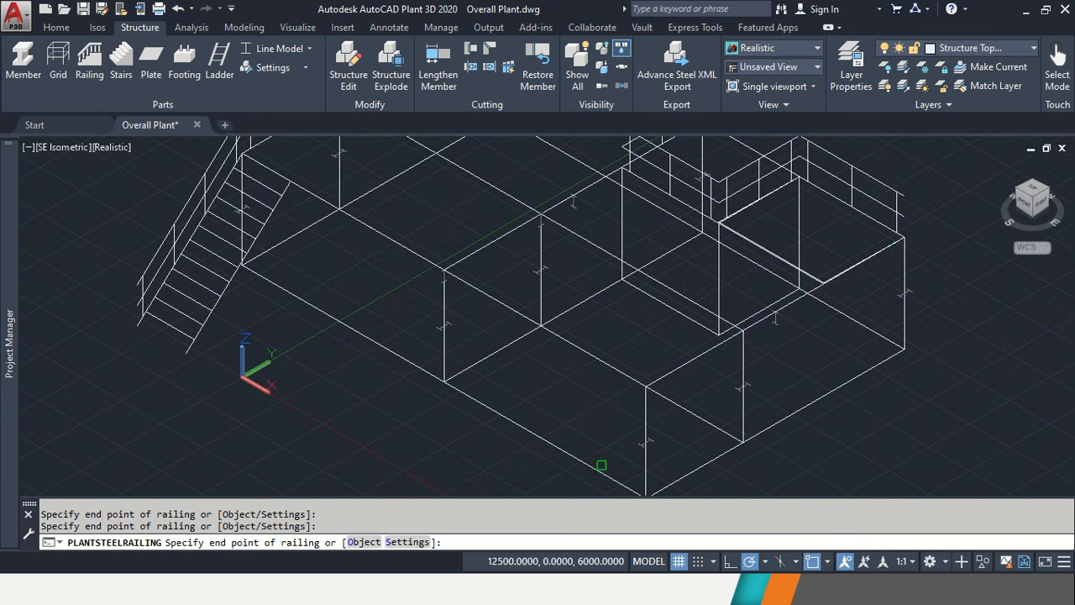
{"action": "left_click", "coordinate": [646, 386]}
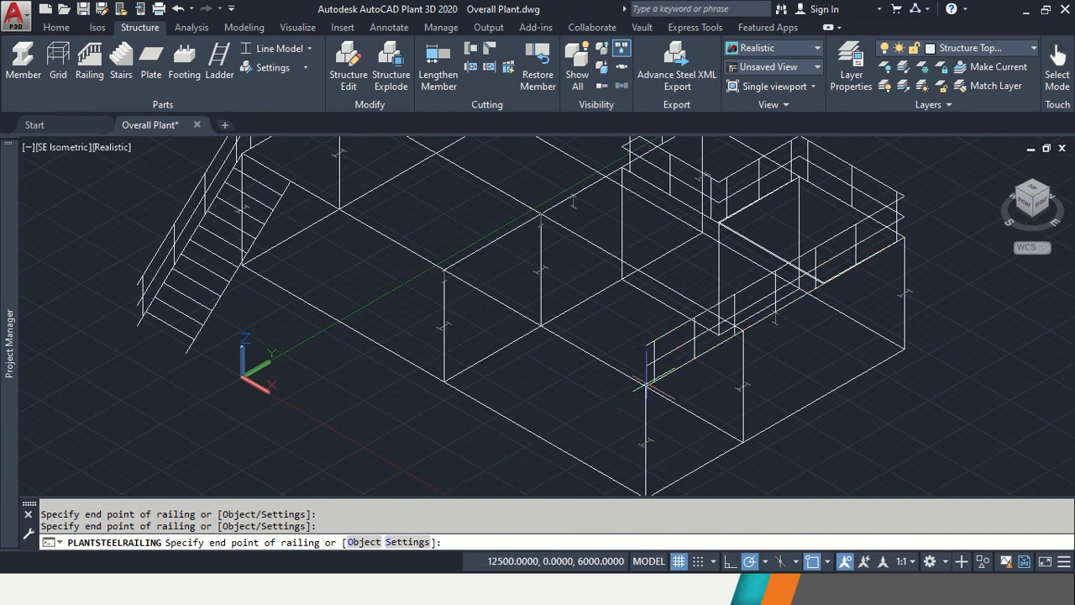
{"action": "left_click", "coordinate": [289, 182]}
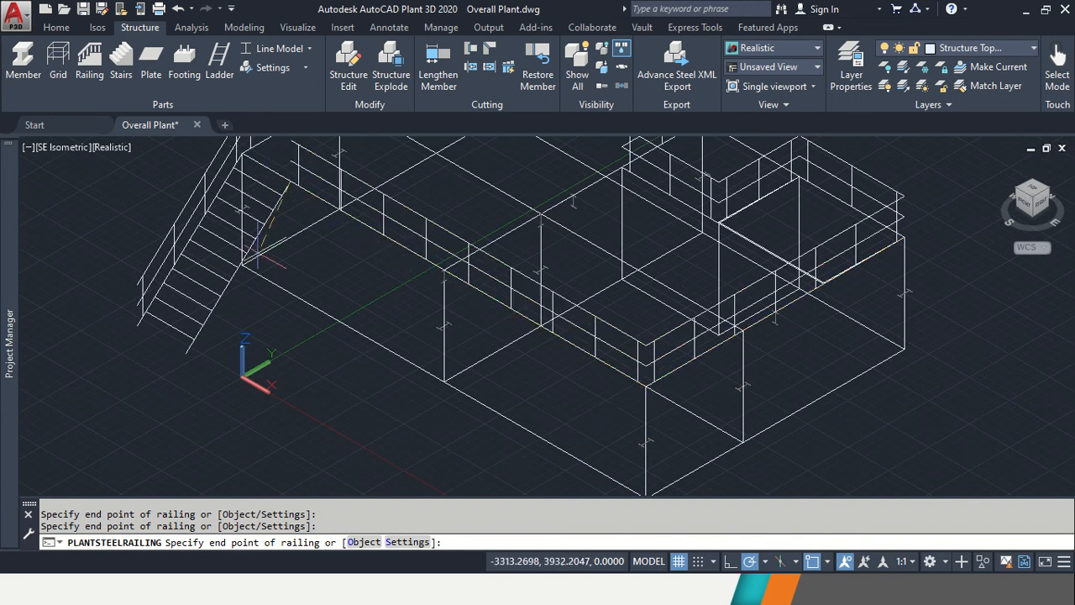
{"action": "left_click", "coordinate": [185, 354]}
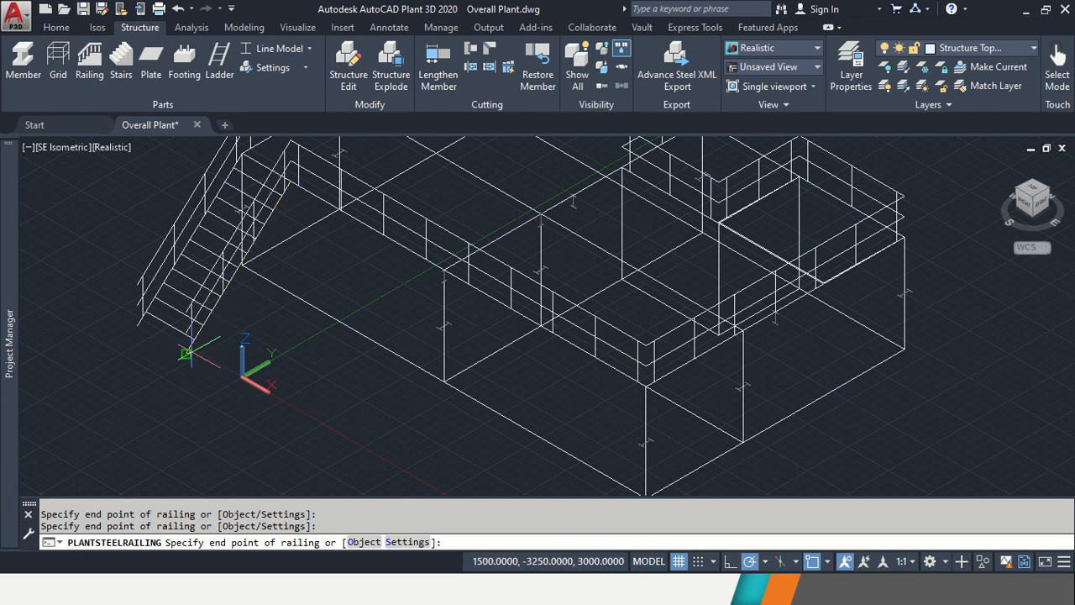
{"action": "key", "text": "Return"}
{"action": "key", "text": "Return"}
Turn off the Grid Top Deck layer and display the structure as Shape Model.
{"action": "scroll", "coordinate": [684, 297], "scroll_direction": "down", "scroll_amount": 2}
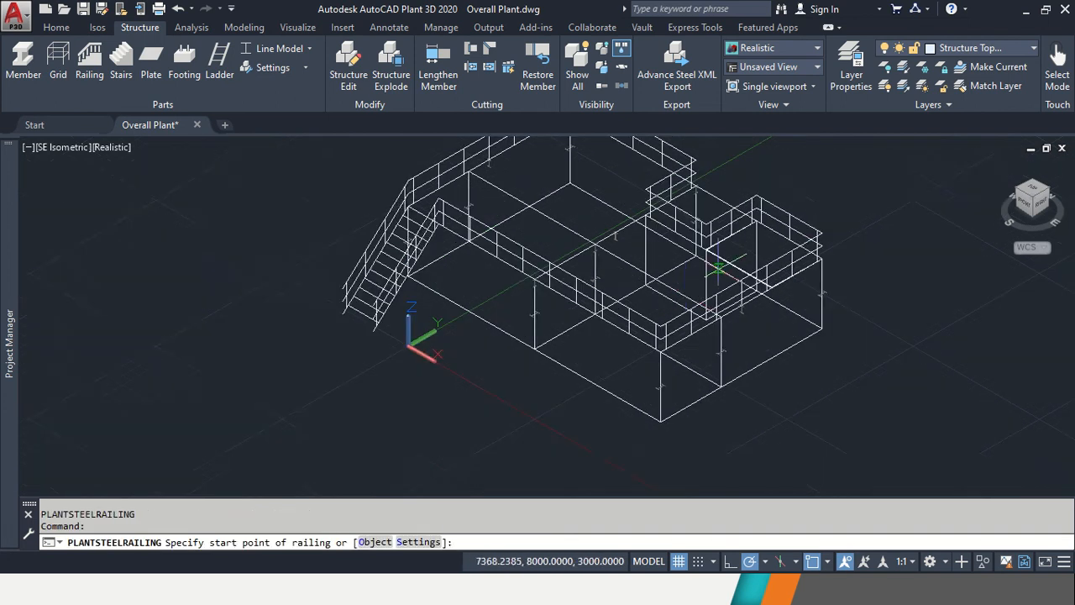
{"action": "middle_click_drag", "start_coordinate": [714, 271], "coordinate": [682, 308]}
{"action": "left_click", "coordinate": [1035, 48]}
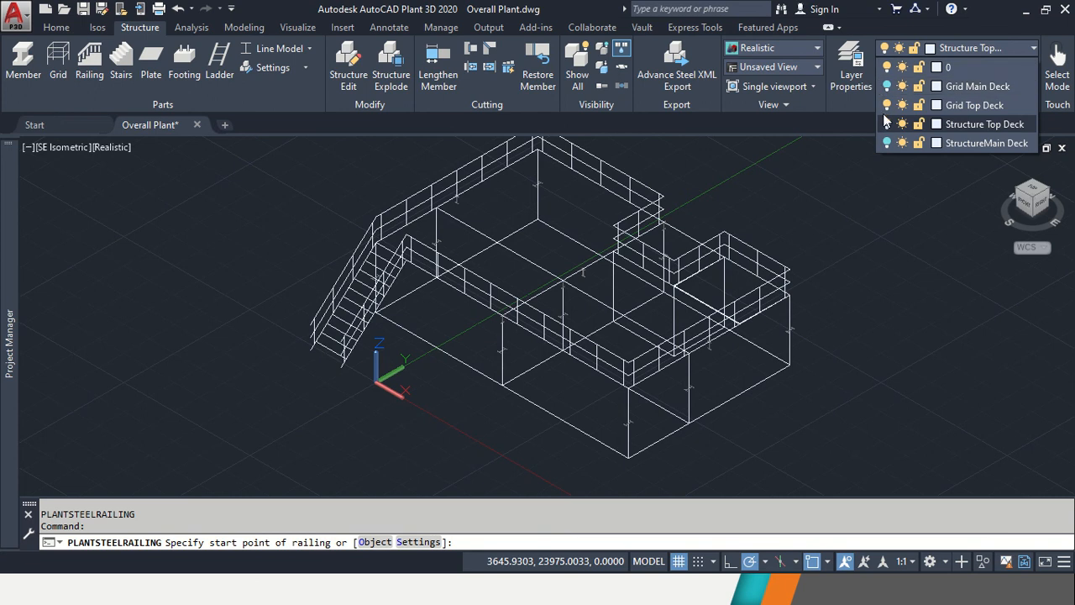
{"action": "left_click", "coordinate": [886, 105]}
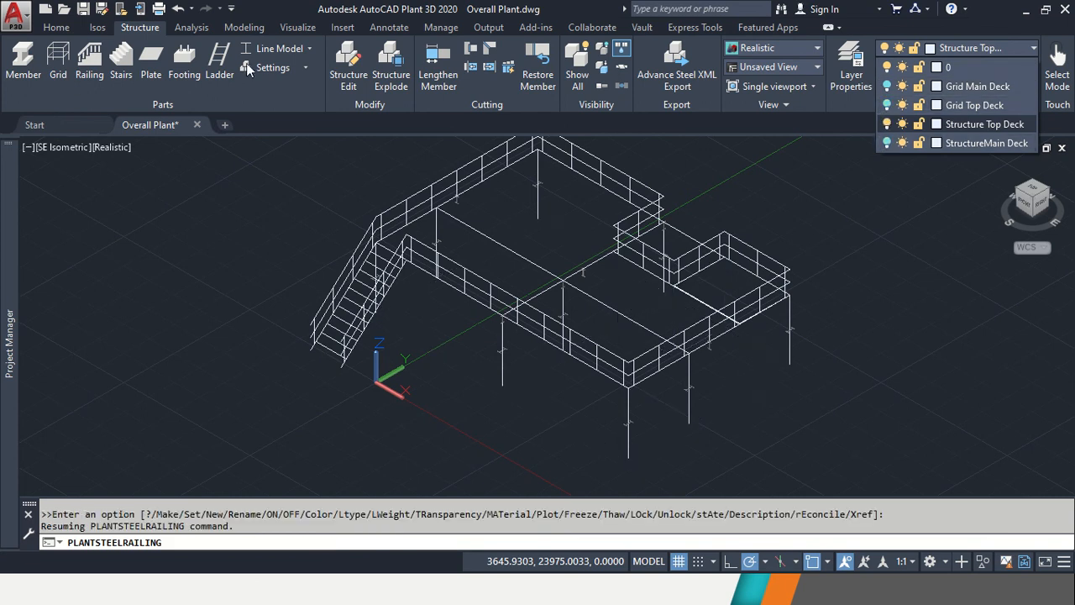
{"action": "left_click", "coordinate": [290, 48]}
{"action": "left_click", "coordinate": [292, 49]}
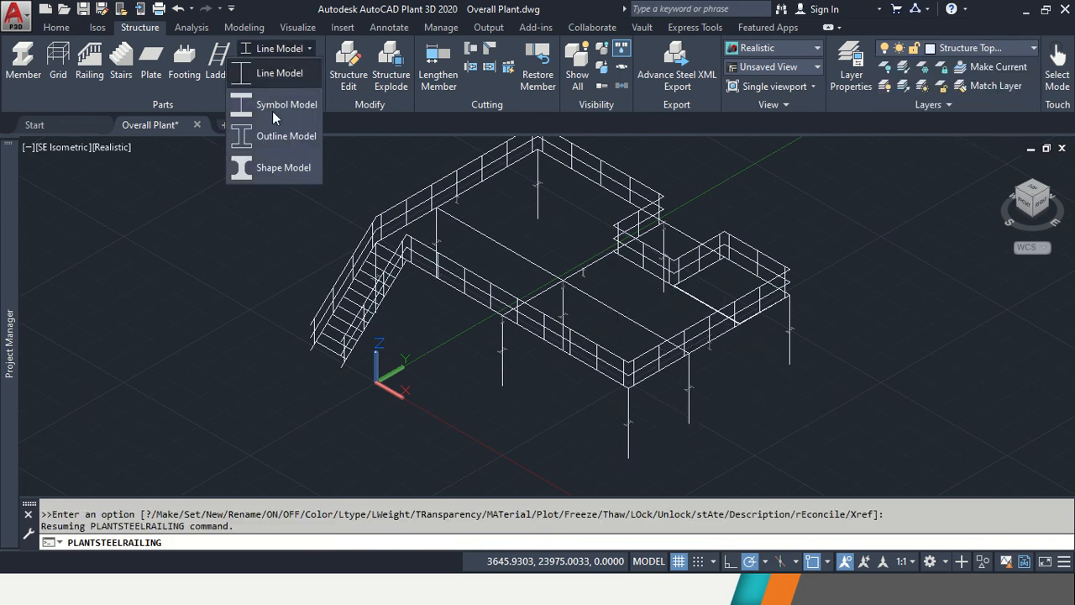
{"action": "left_click", "coordinate": [275, 178]}
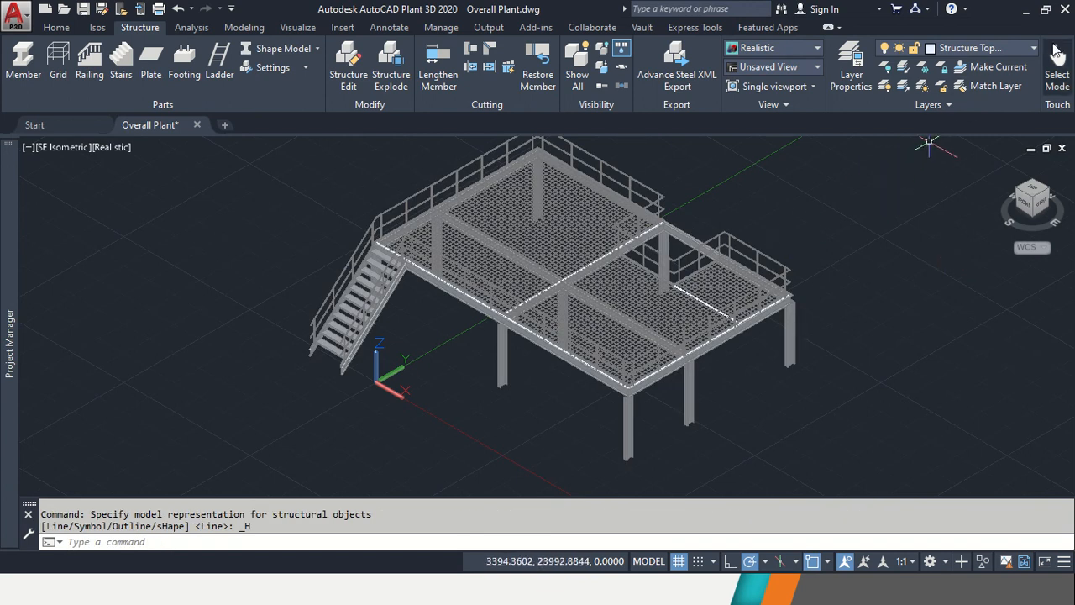
Make layer 0 current and leave both the Structure Top Deck and StructureMain Deck layers turned on.
{"action": "left_click", "coordinate": [1032, 51]}
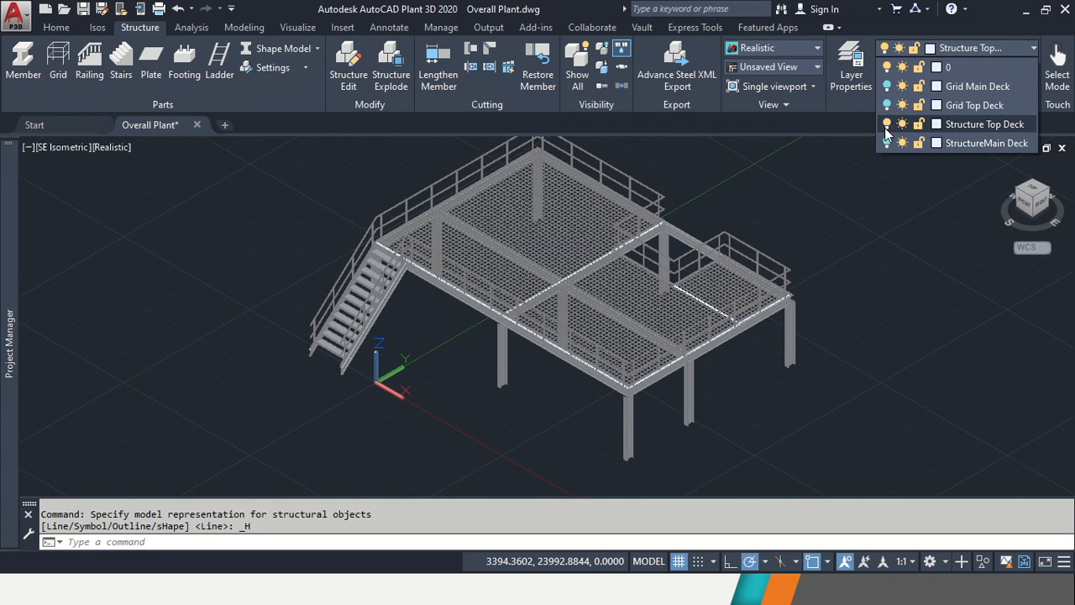
{"action": "left_click", "coordinate": [886, 124]}
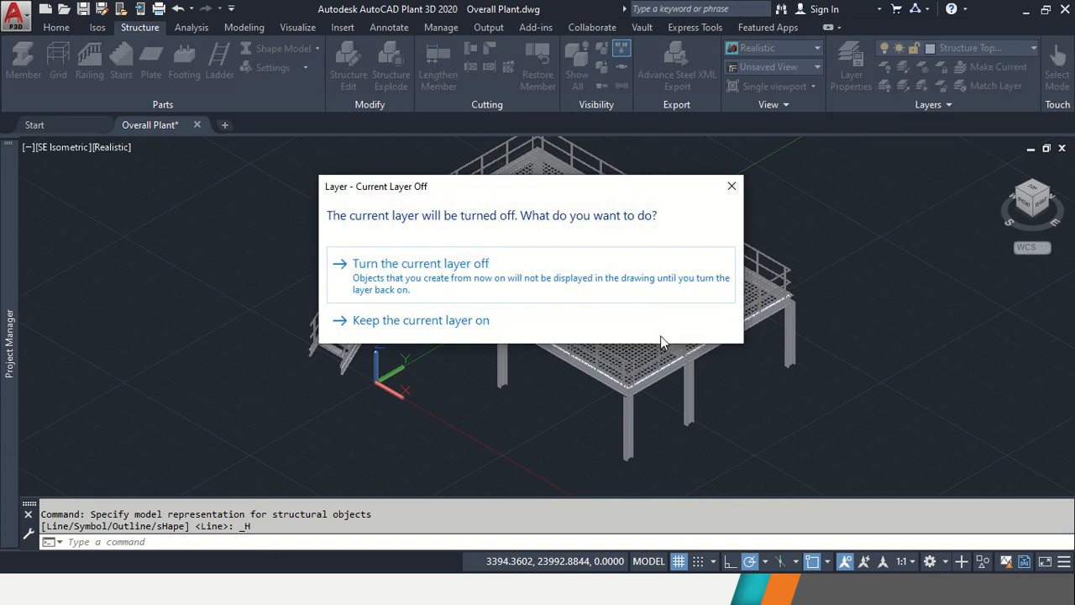
{"action": "left_click", "coordinate": [473, 269]}
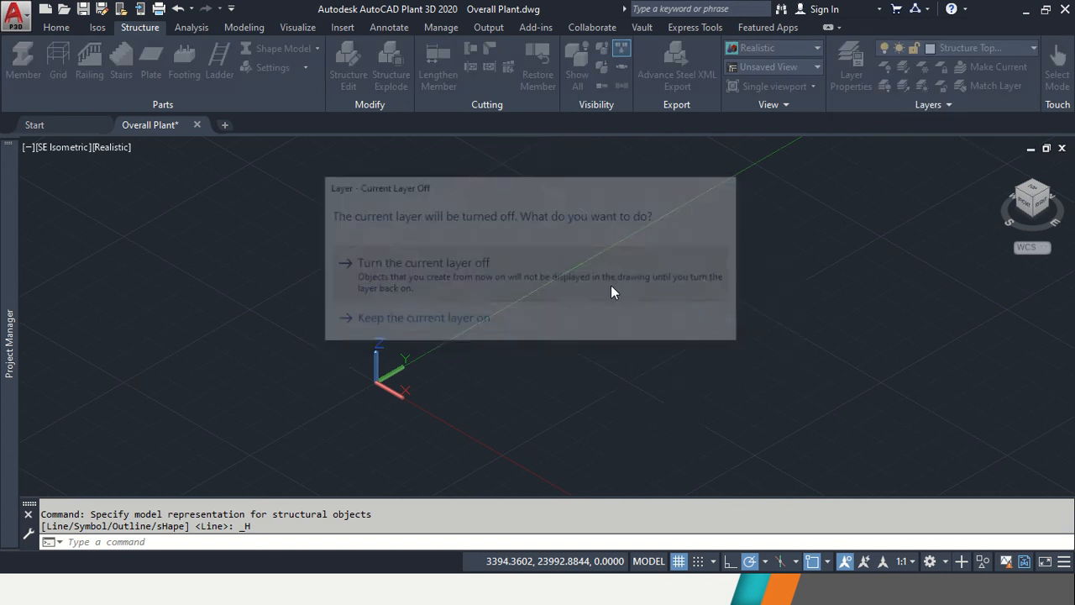
{"action": "left_click", "coordinate": [1028, 52]}
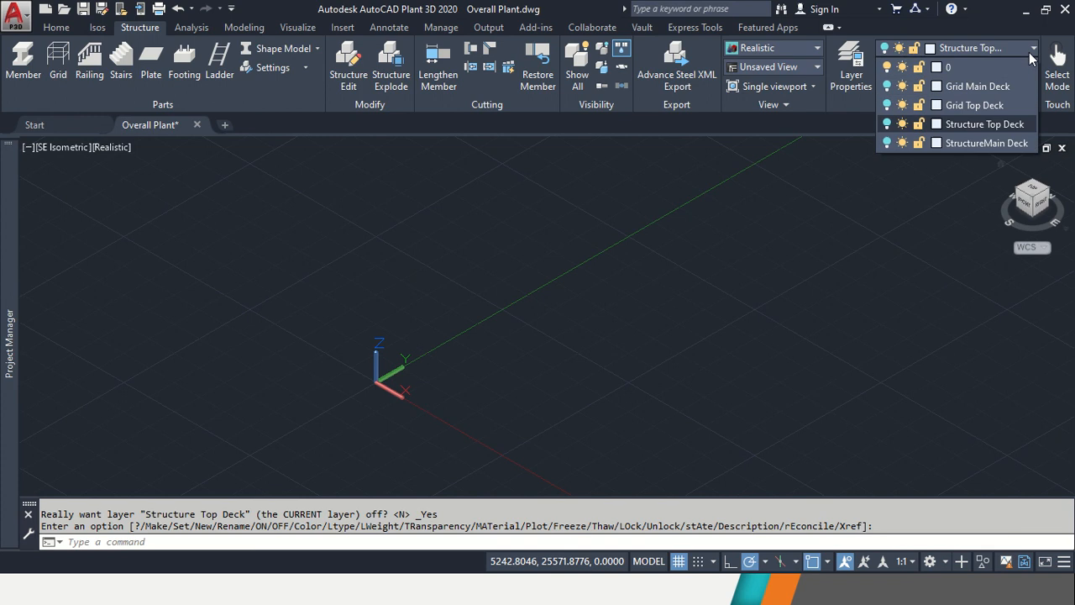
{"action": "left_click", "coordinate": [978, 67]}
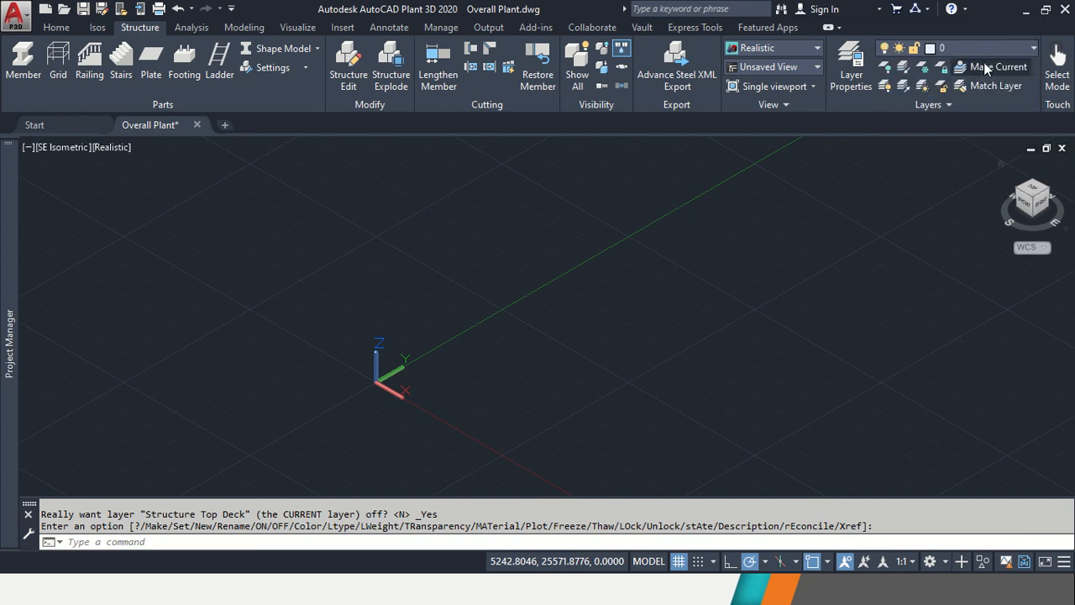
{"action": "left_click", "coordinate": [1008, 48]}
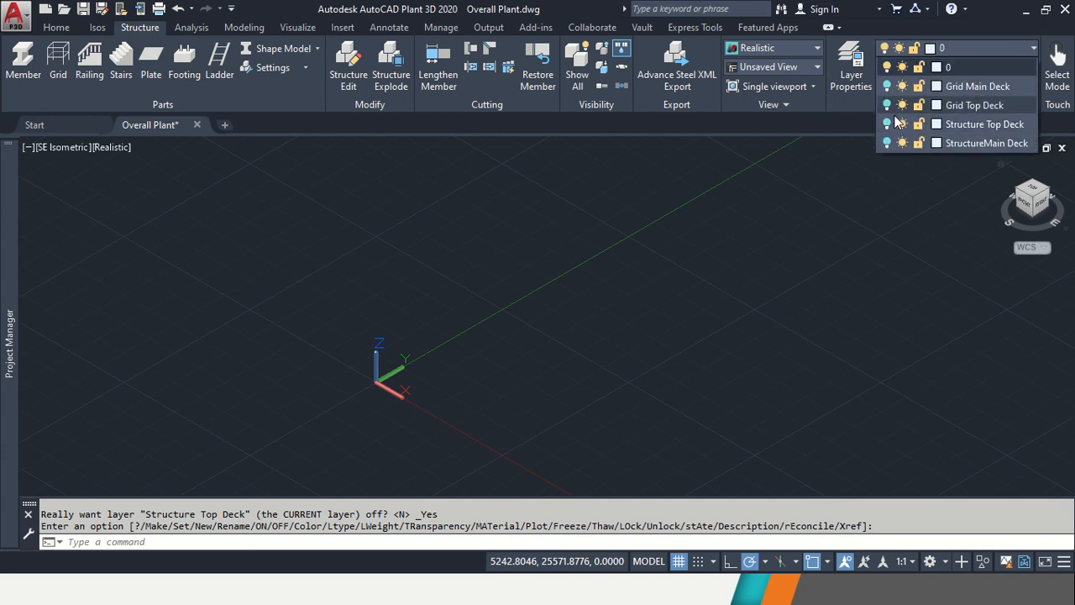
{"action": "left_click", "coordinate": [887, 124]}
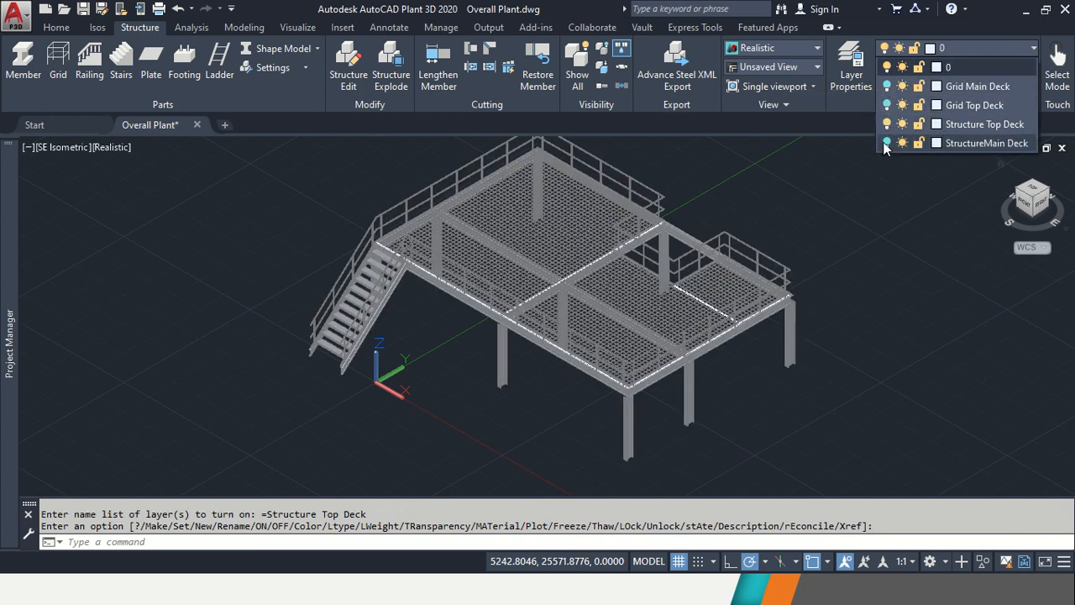
{"action": "left_click", "coordinate": [887, 143]}
Examine the complete two-deck structure in the SE isometric, right, front, left and top views.
{"action": "scroll", "coordinate": [890, 368], "scroll_direction": "down", "scroll_amount": 3}
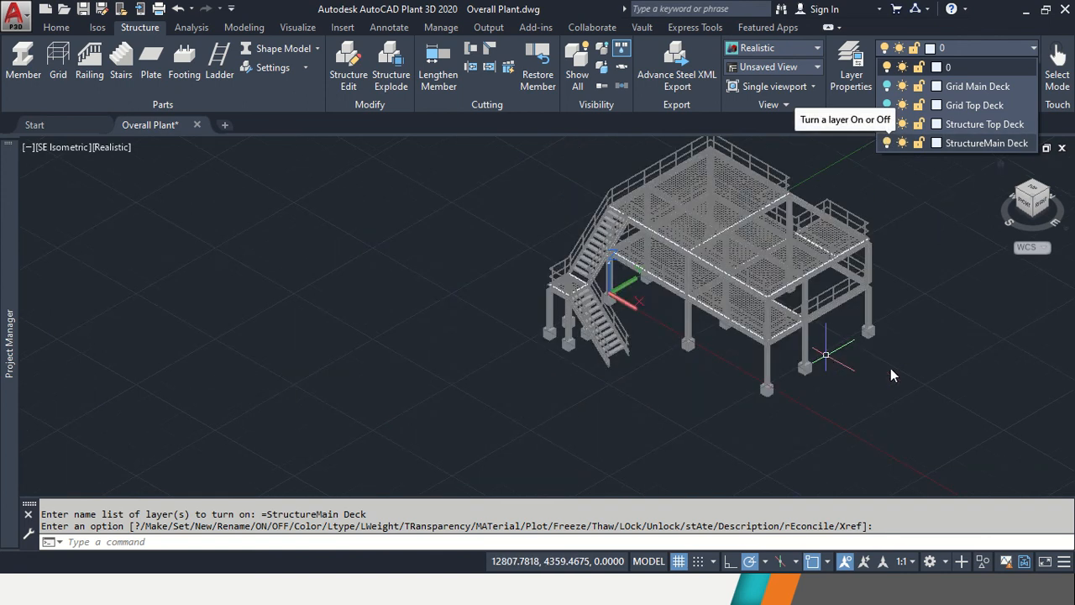
{"action": "middle_click_drag", "start_coordinate": [949, 353], "coordinate": [674, 376]}
{"action": "scroll", "coordinate": [670, 324], "scroll_direction": "down", "scroll_amount": 2}
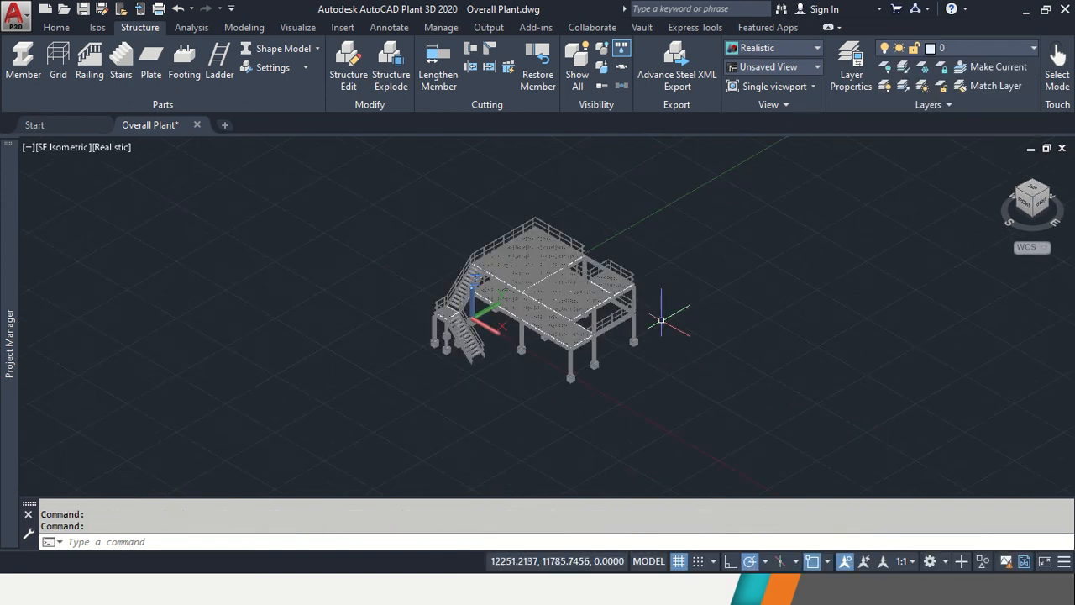
{"action": "scroll", "coordinate": [663, 304], "scroll_direction": "up", "scroll_amount": 2}
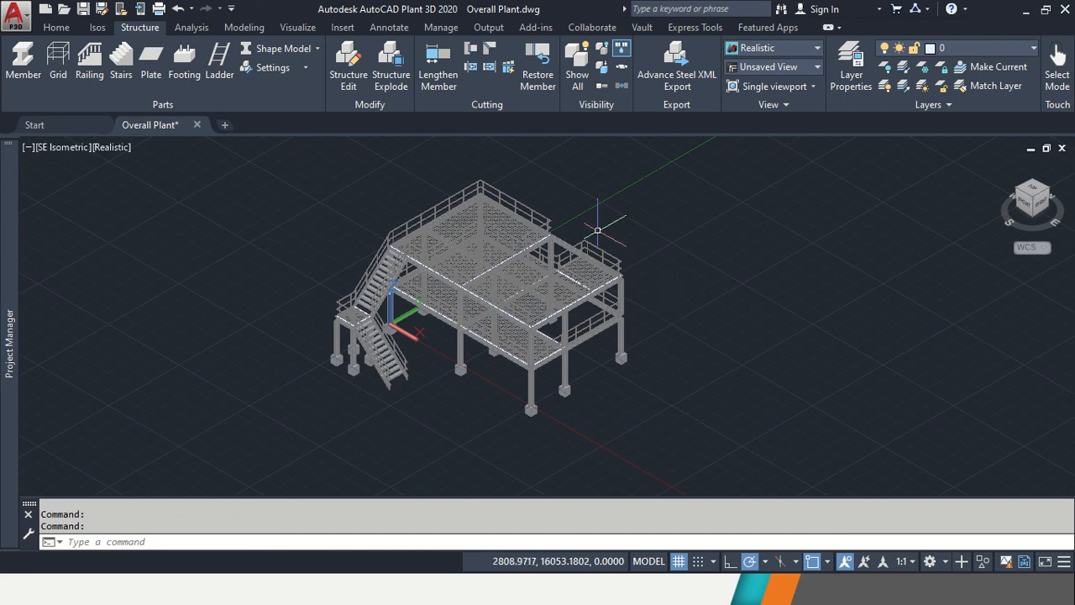
{"action": "middle_click_drag", "start_coordinate": [512, 233], "coordinate": [535, 262]}
{"action": "scroll", "coordinate": [534, 262], "scroll_direction": "up", "scroll_amount": 2}
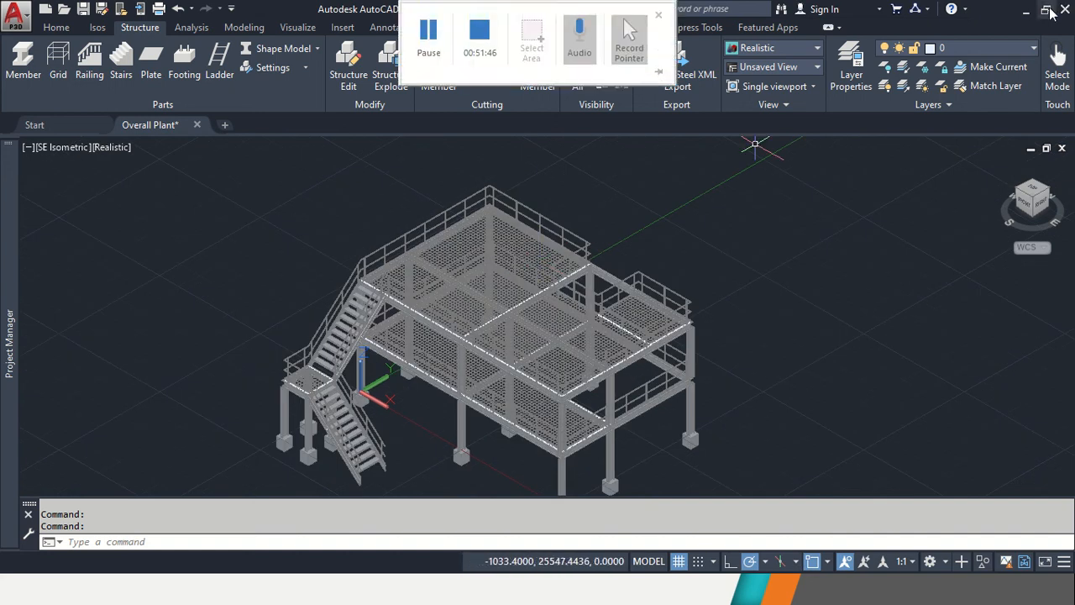
{"action": "middle_click_drag", "start_coordinate": [732, 323], "coordinate": [781, 254]}
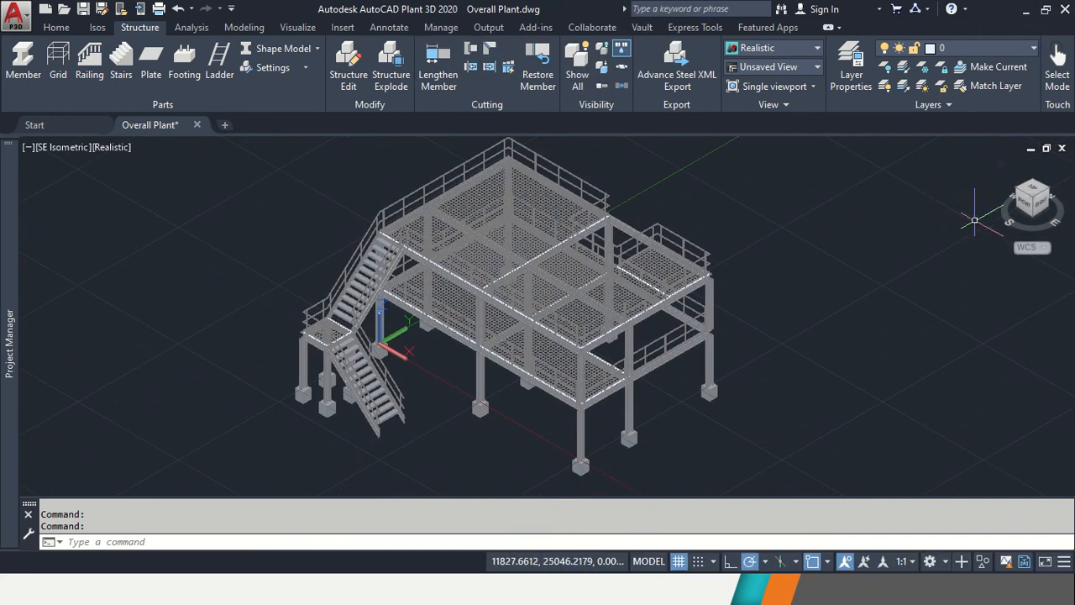
{"action": "left_click", "coordinate": [1040, 208]}
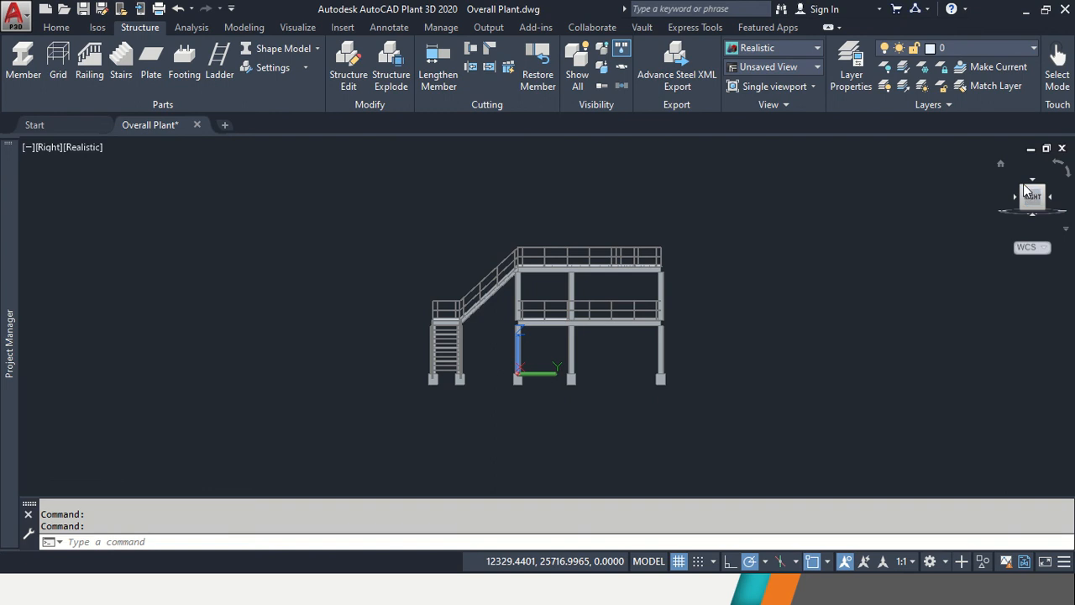
{"action": "left_click", "coordinate": [1022, 193]}
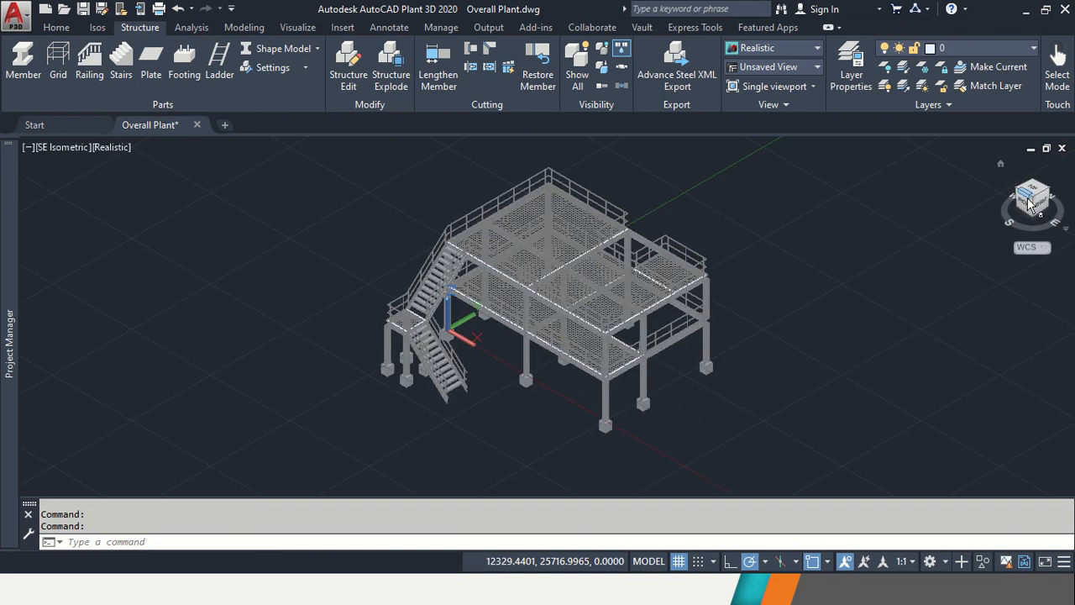
{"action": "left_click", "coordinate": [1028, 209]}
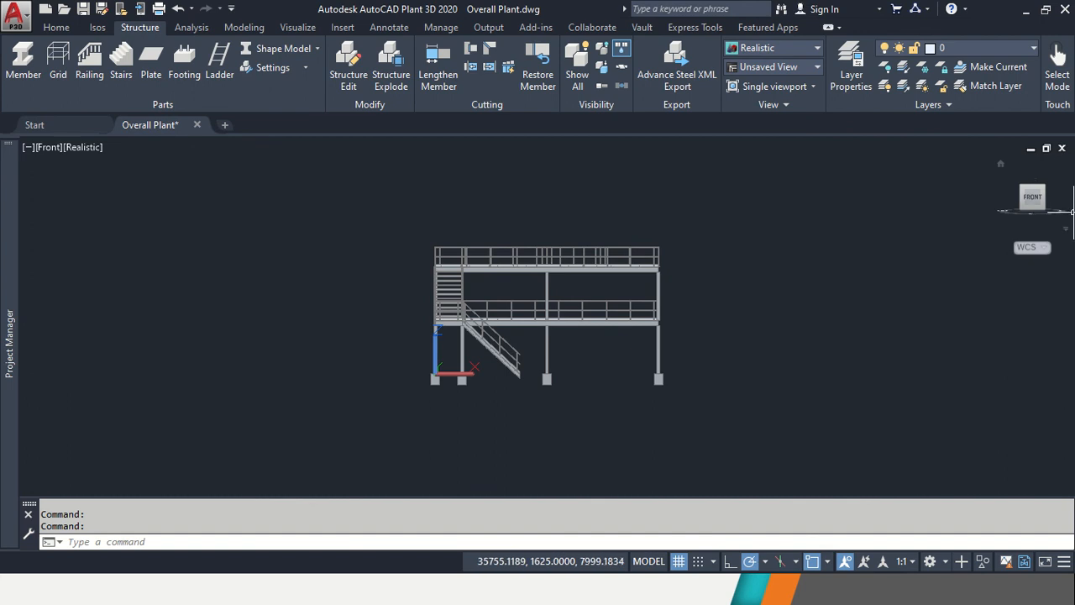
{"action": "left_click", "coordinate": [1043, 195]}
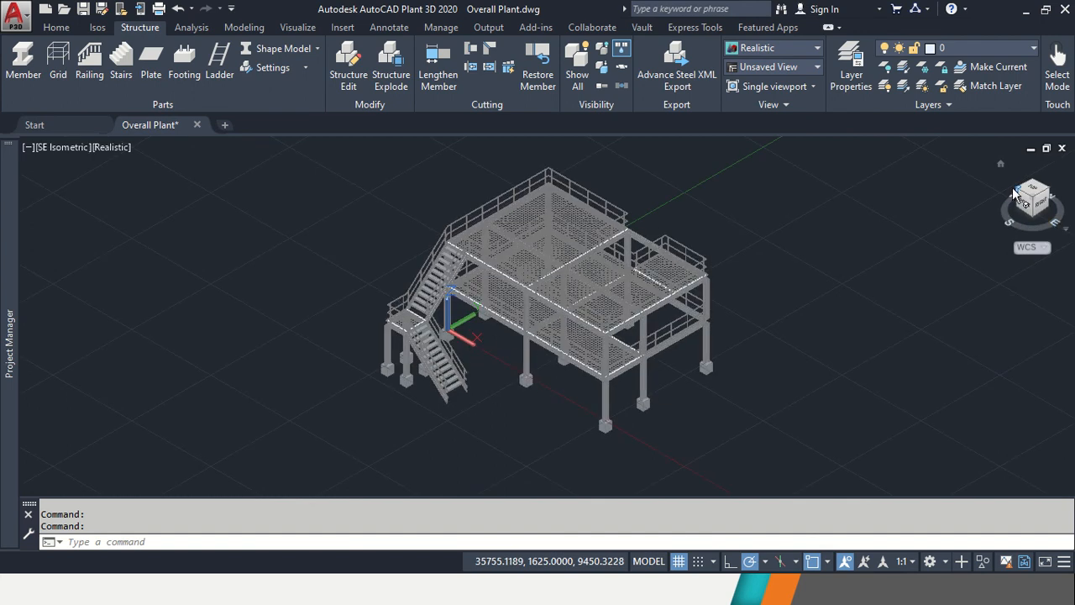
{"action": "left_click", "coordinate": [1026, 207]}
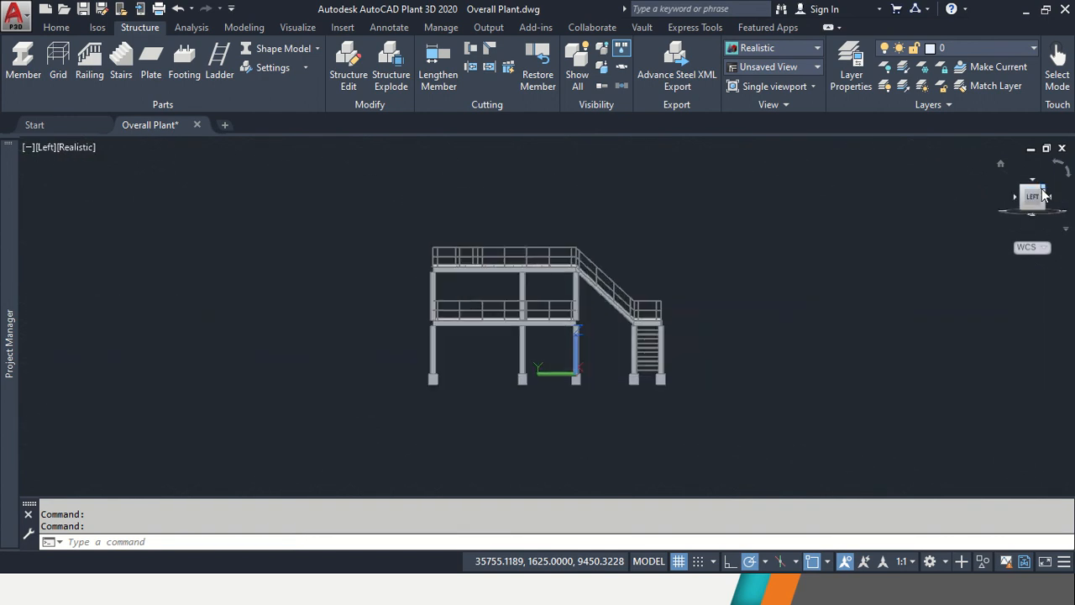
{"action": "left_click", "coordinate": [1047, 195]}
{"action": "left_click", "coordinate": [1036, 194]}
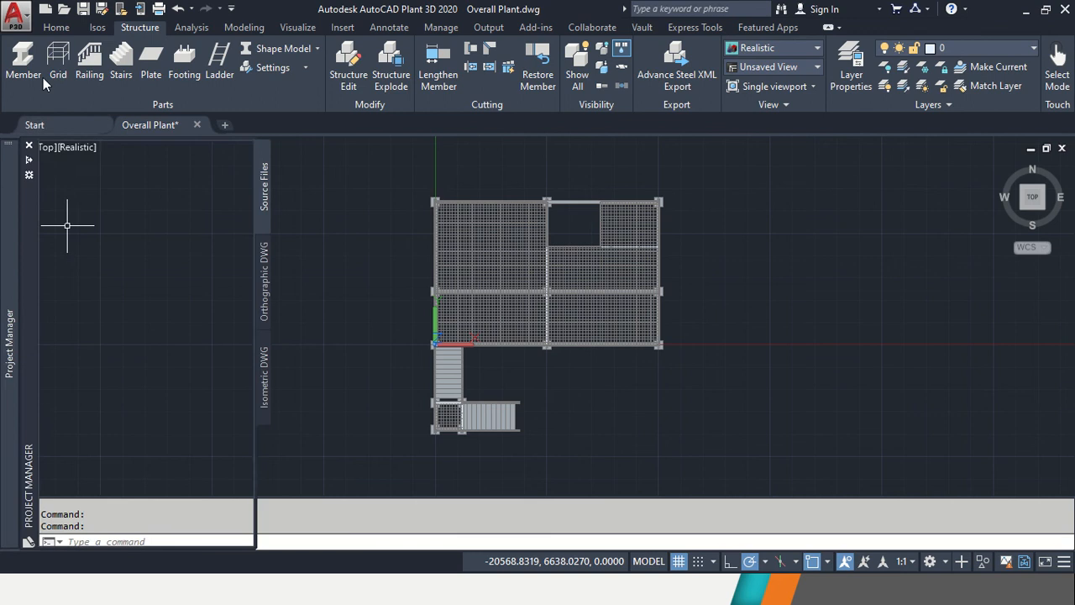
Save the Overall Plant drawing.
{"action": "left_click", "coordinate": [82, 9]}
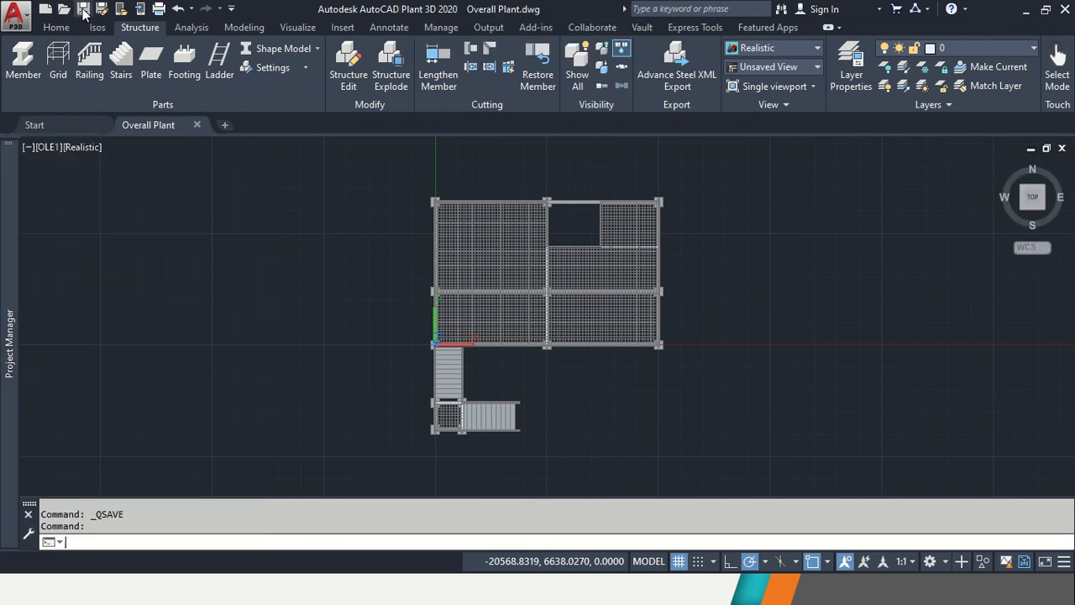
{"action": "mouse_move", "coordinate": [5, 369]}
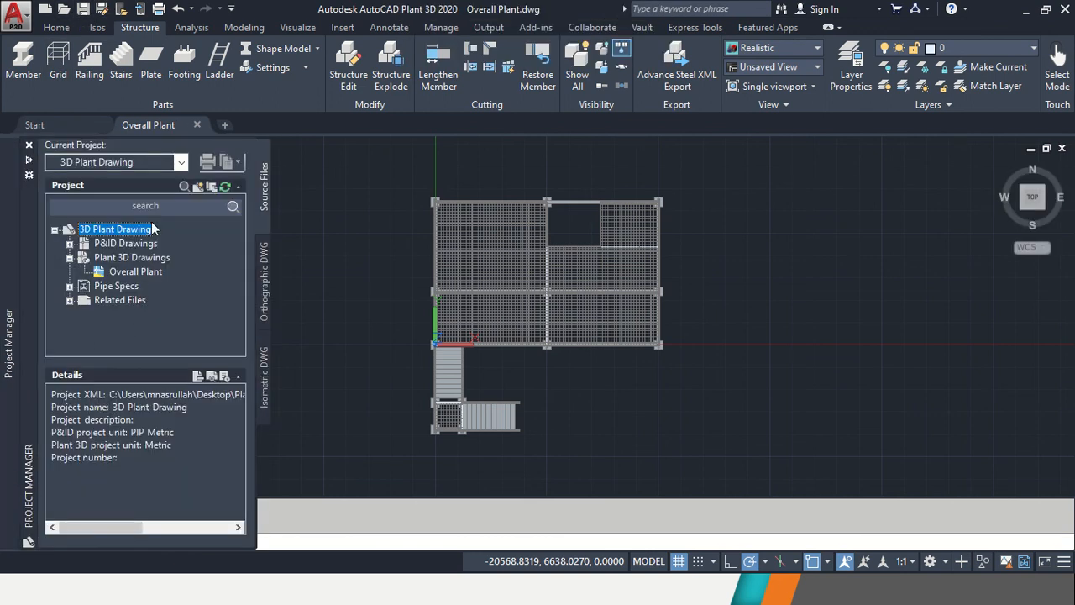
Return the structure to the SE isometric view and check the layer list without changing any layer.
{"action": "left_click", "coordinate": [1047, 209]}
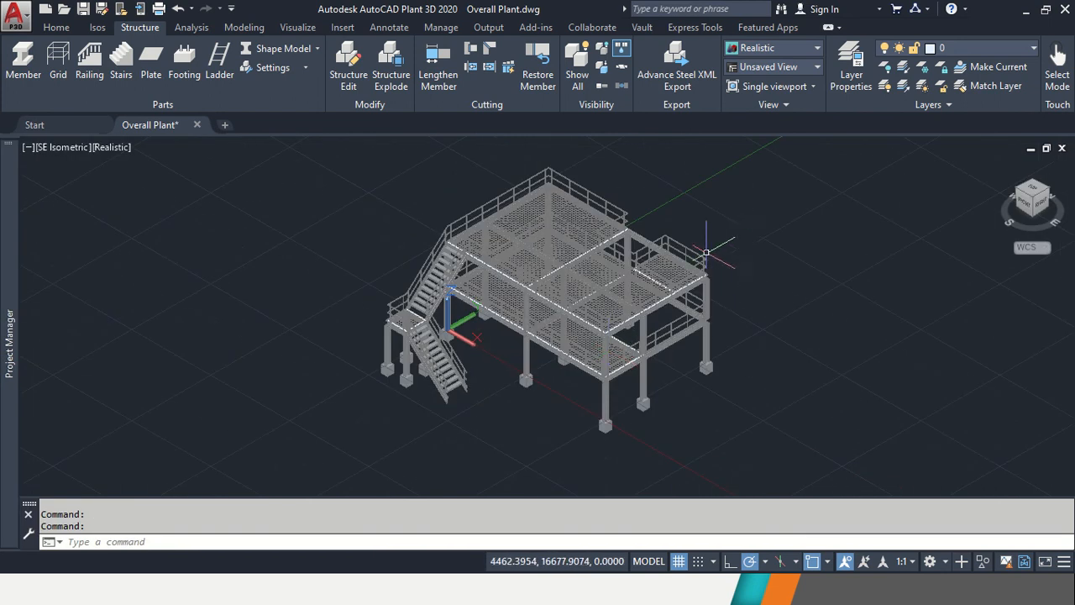
{"action": "scroll", "coordinate": [563, 302], "scroll_direction": "up", "scroll_amount": 5}
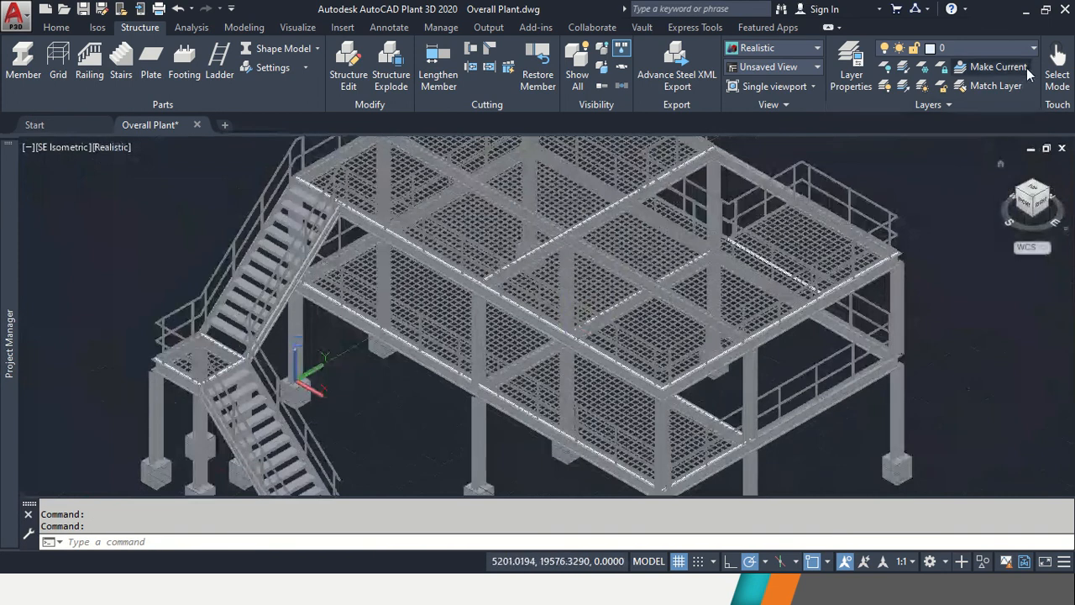
{"action": "left_click", "coordinate": [1009, 54]}
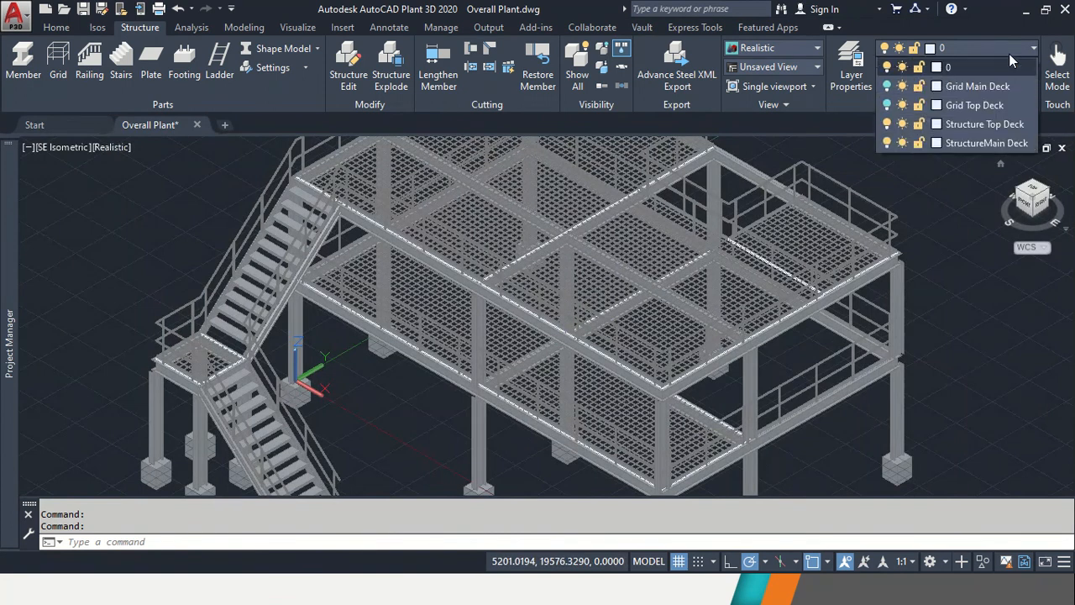
{"action": "left_click", "coordinate": [888, 299]}
{"action": "key", "text": "Escape"}
{"action": "key", "text": "Escape"}
Examine the stairs, landing tower, grating floors and railings of both decks in the SE isometric view, up close and as a whole.
{"action": "scroll", "coordinate": [891, 319], "scroll_direction": "down", "scroll_amount": 2}
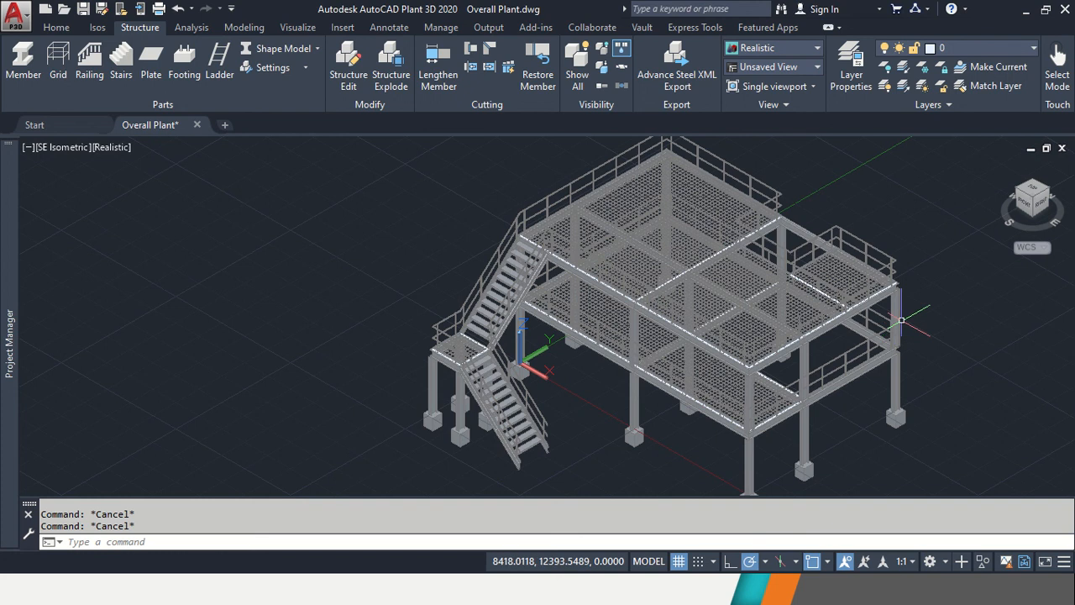
{"action": "mouse_move", "coordinate": [901, 319]}
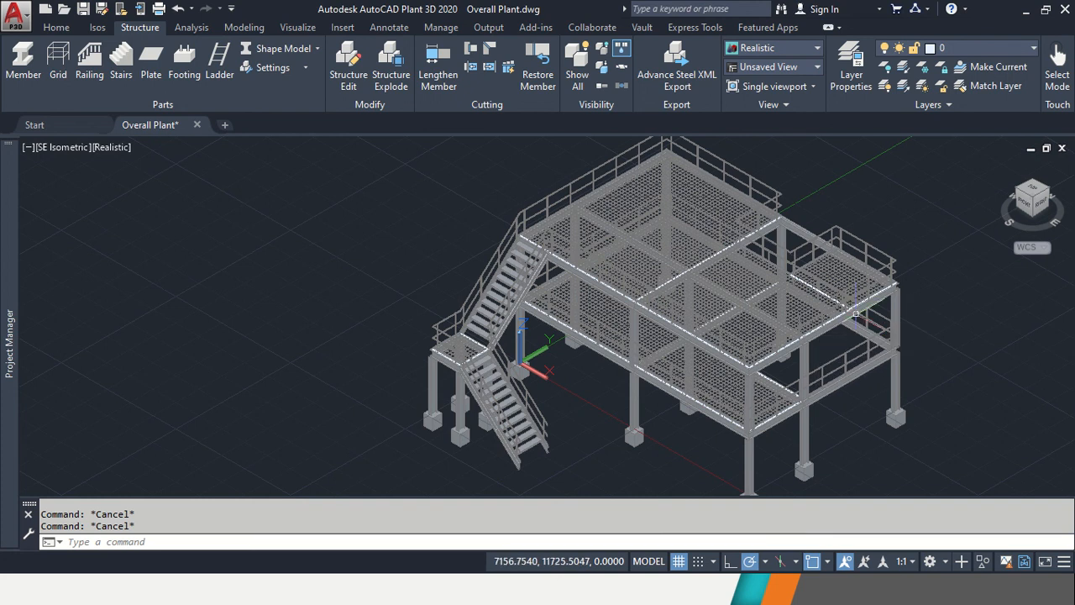
{"action": "middle_click_drag", "start_coordinate": [947, 321], "coordinate": [802, 329]}
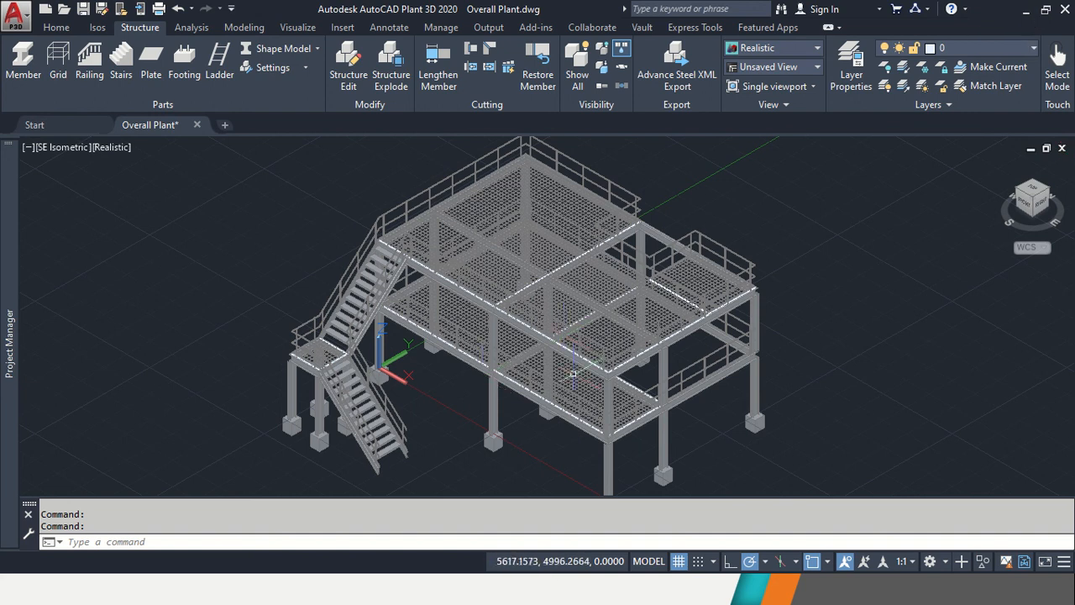
{"action": "scroll", "coordinate": [569, 332], "scroll_direction": "down", "scroll_amount": 4}
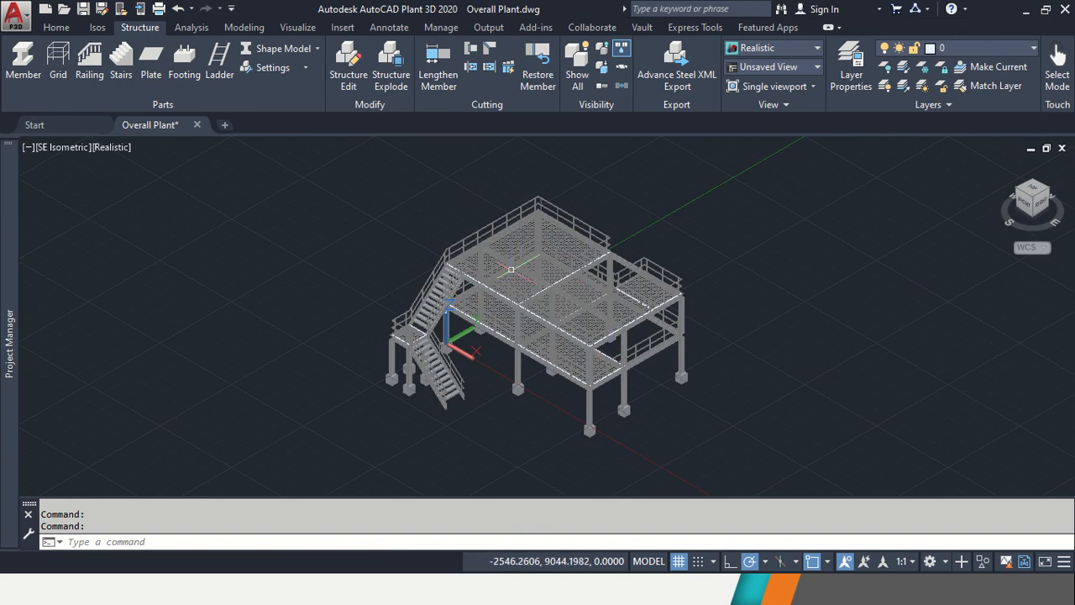
{"action": "scroll", "coordinate": [424, 340], "scroll_direction": "up", "scroll_amount": 5}
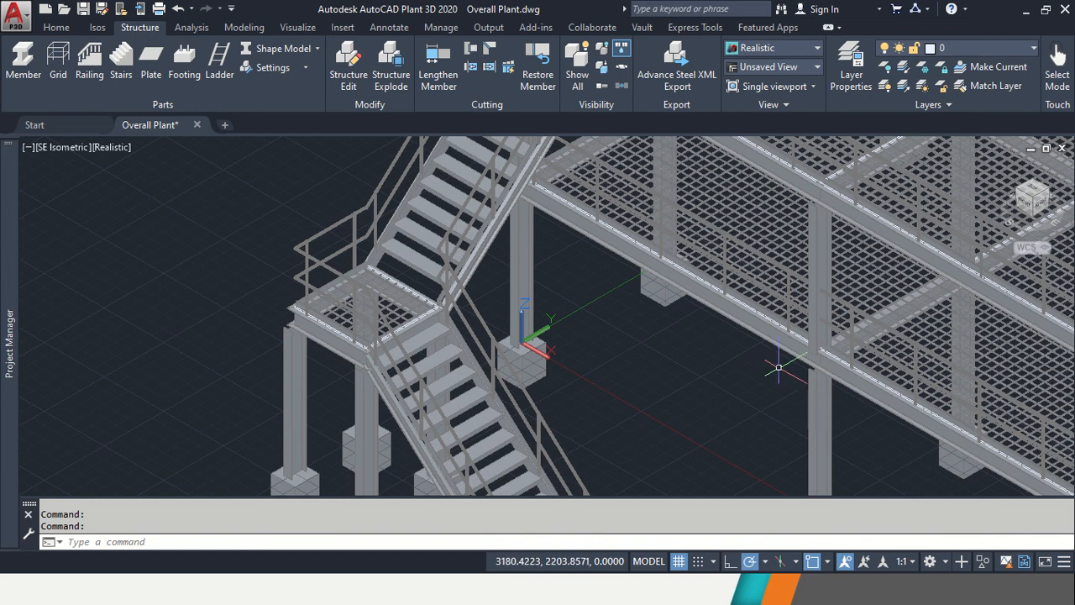
{"action": "scroll", "coordinate": [722, 311], "scroll_direction": "down", "scroll_amount": 4}
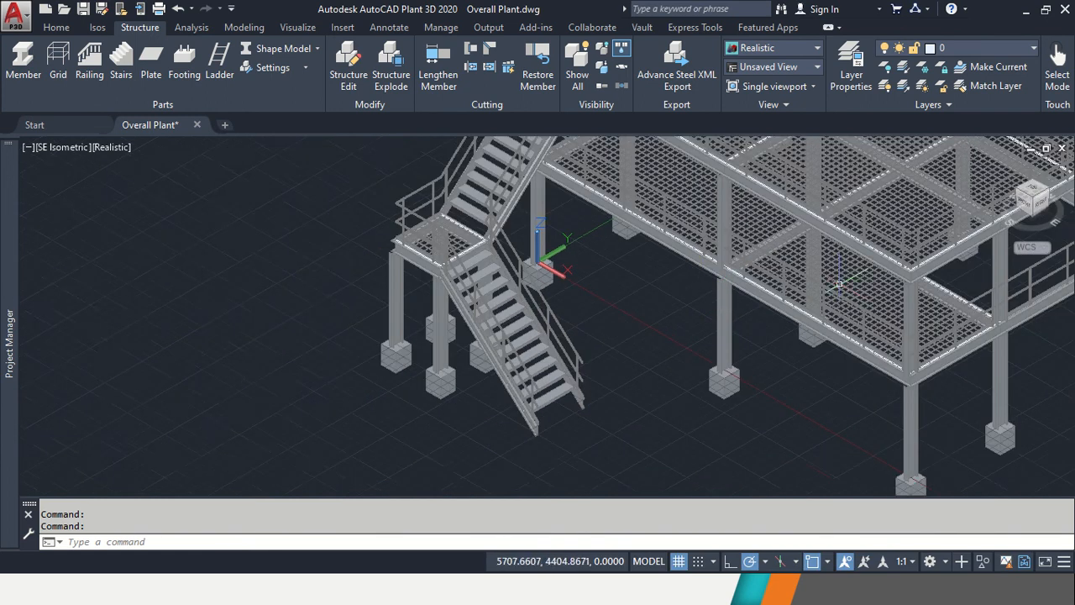
{"action": "scroll", "coordinate": [847, 283], "scroll_direction": "up", "scroll_amount": 3}
{"action": "scroll", "coordinate": [806, 322], "scroll_direction": "down", "scroll_amount": 3}
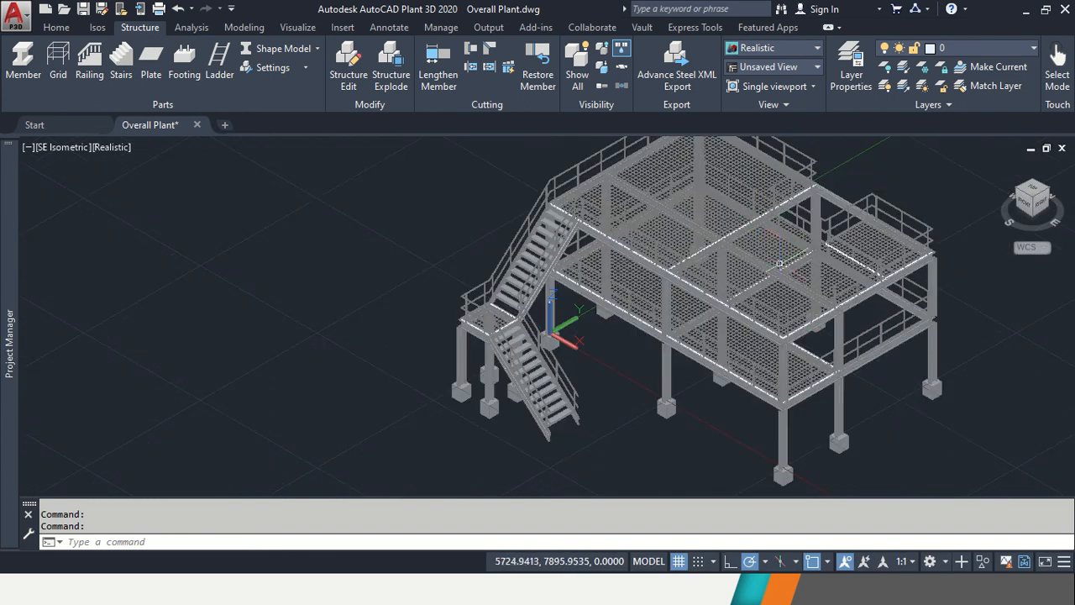
{"action": "middle_click_drag", "start_coordinate": [789, 231], "coordinate": [671, 286]}
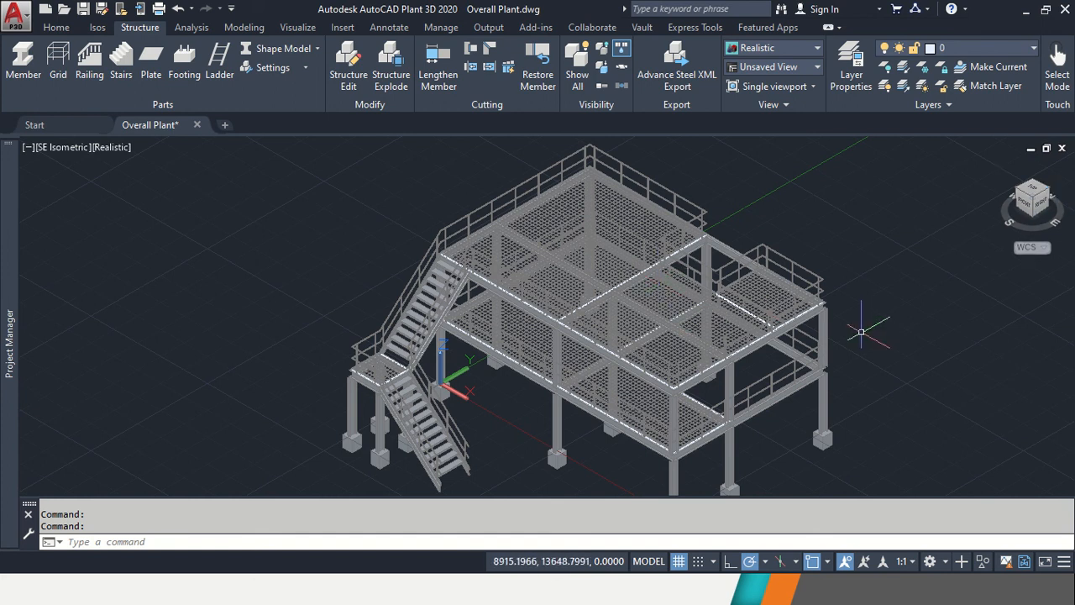
{"action": "middle_click_drag", "start_coordinate": [722, 428], "coordinate": [653, 384]}
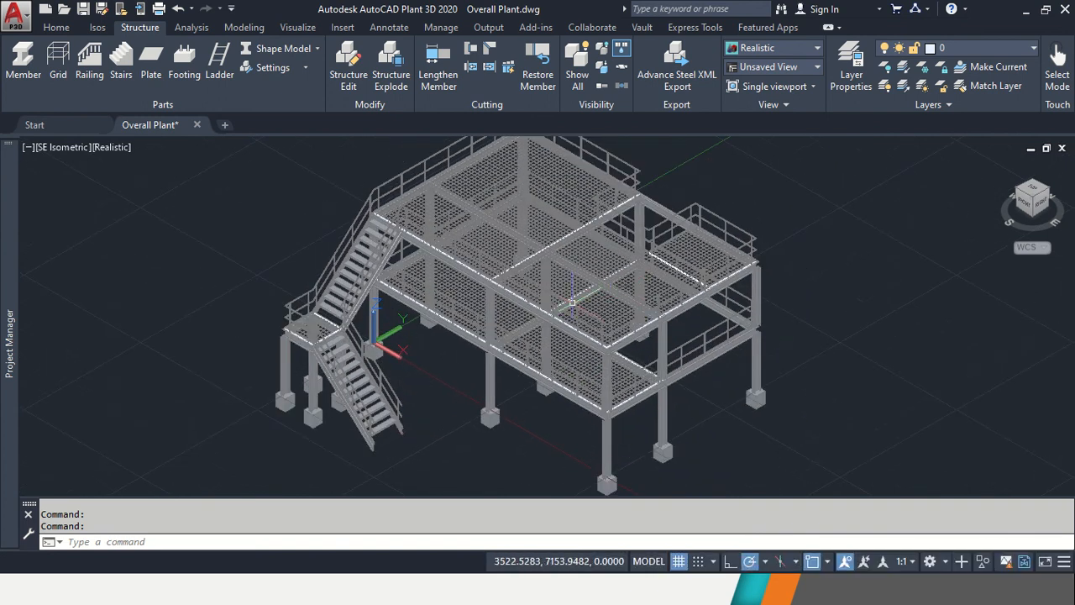
{"action": "middle_click_drag", "start_coordinate": [540, 282], "coordinate": [543, 311]}
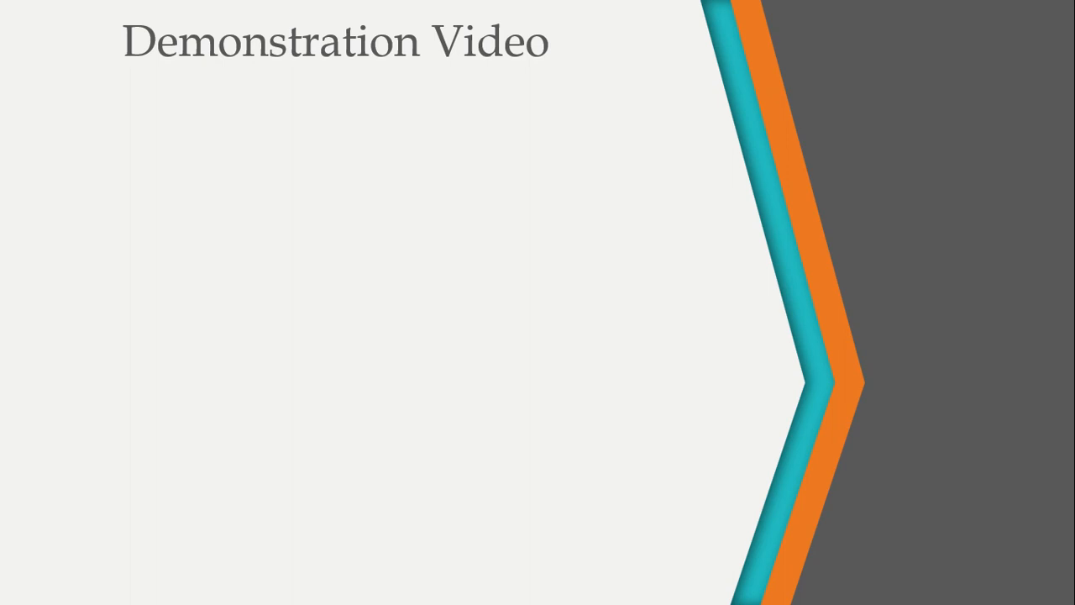
{"action": "mouse_move", "coordinate": [672, 7]}
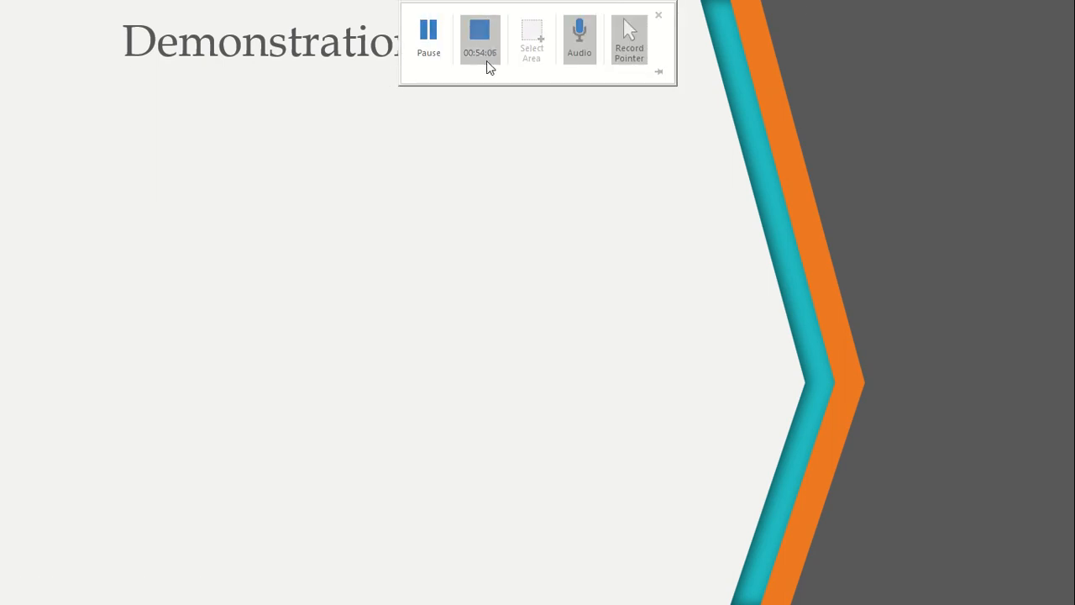